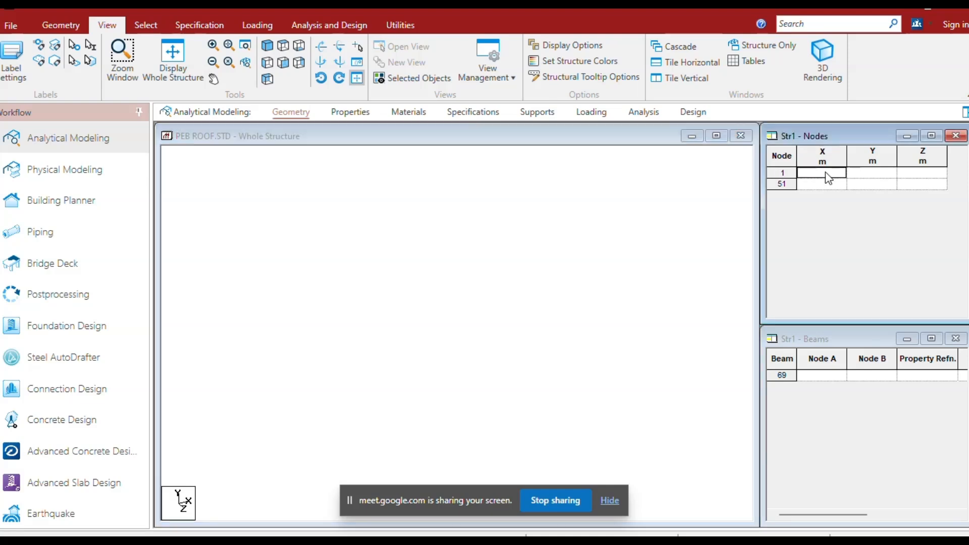
Create the first node at the origin with X, Y and Z coordinates of 0 m.
type("0")
key("Return")
left_click(460, 298)
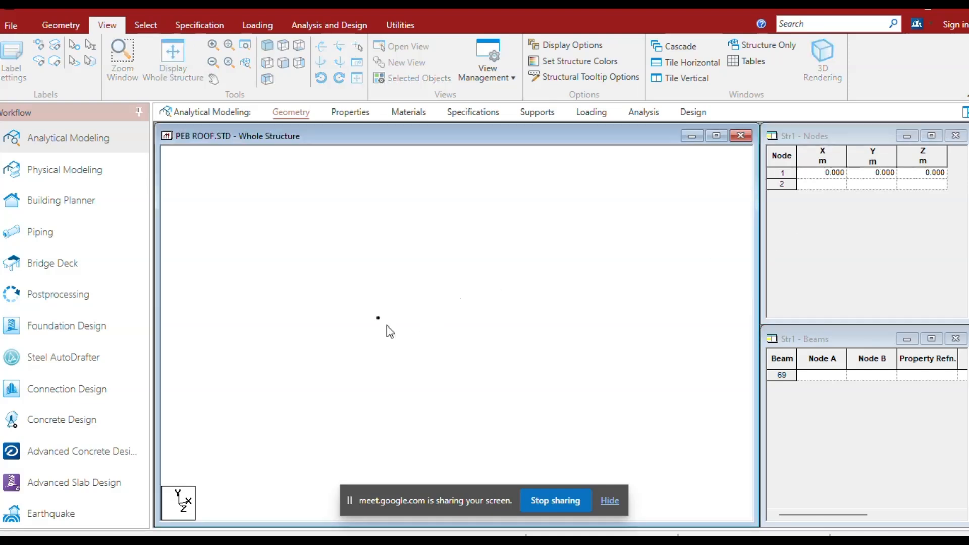
Repeat the origin node once by 20 m in the global X direction with linked steps, creating the base beam.
right_click(389, 352)
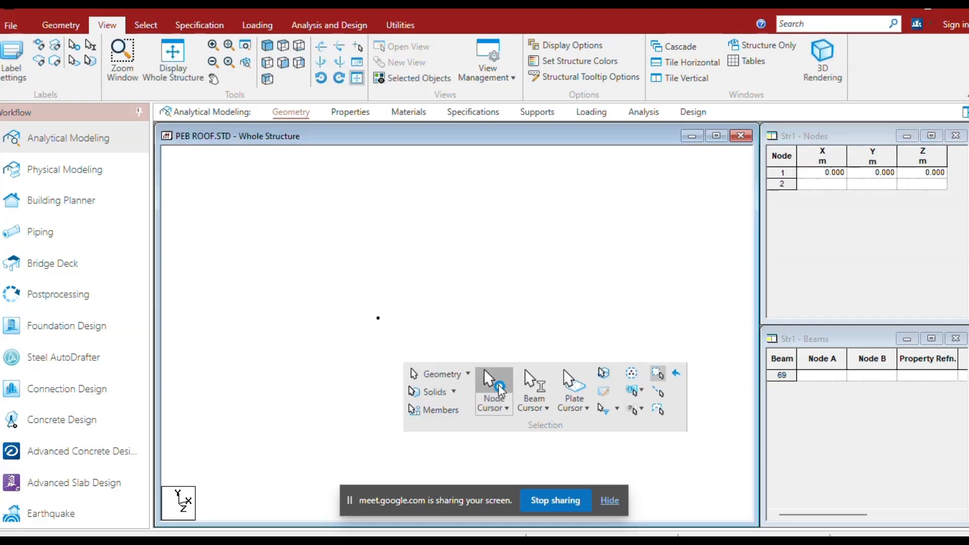
left_click(487, 384)
left_click(364, 310)
right_click(411, 339)
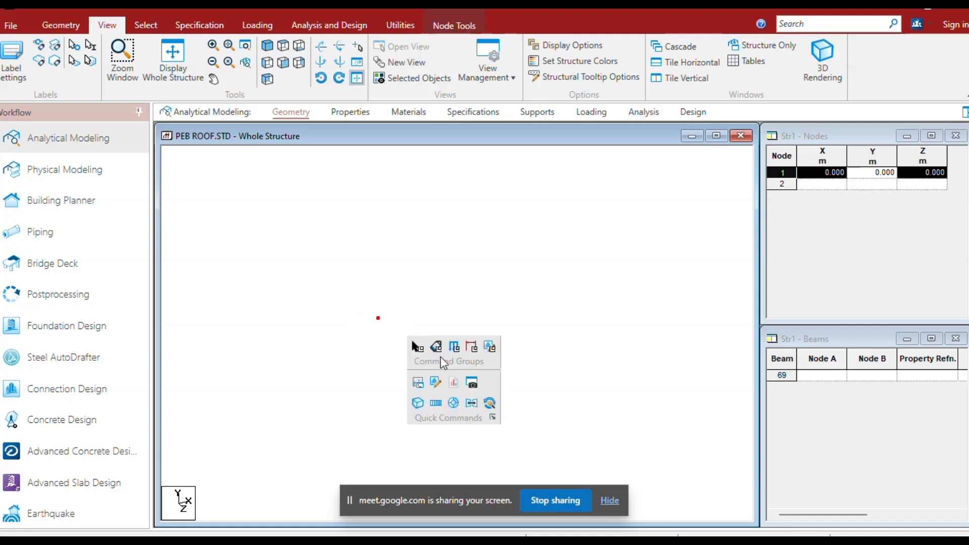
left_click(436, 404)
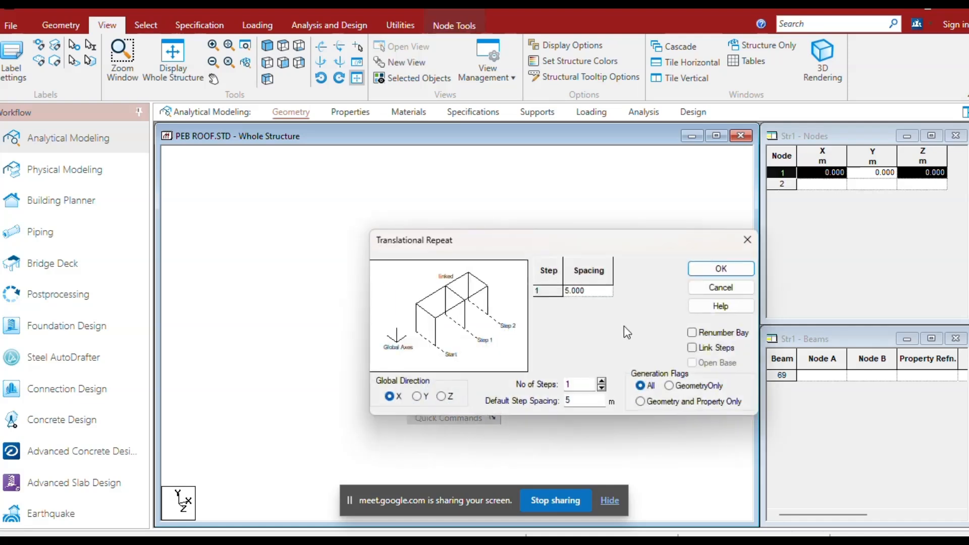
left_click(692, 348)
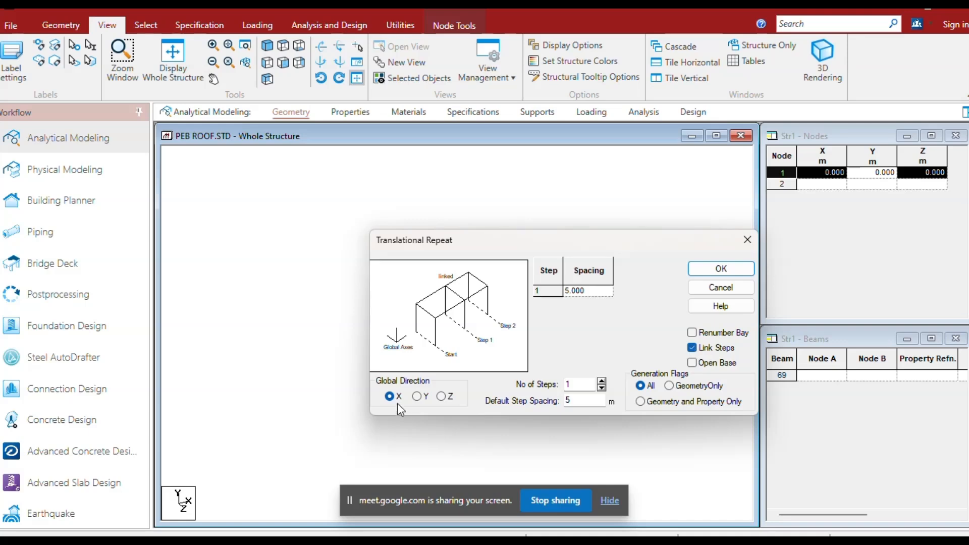
left_click_drag(583, 400, 552, 406)
left_click(722, 271)
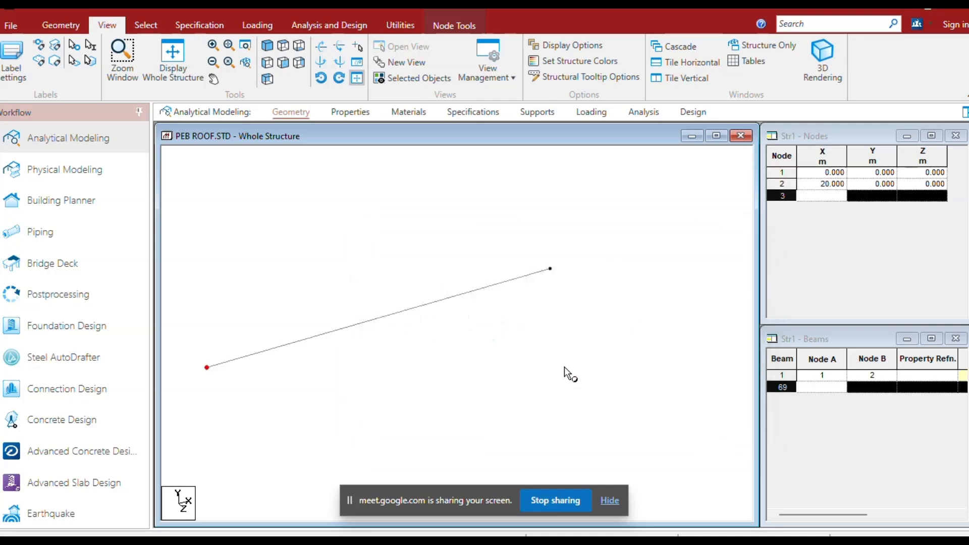
Repeat both base beam end nodes once by 7 m in the global Y direction with linked steps to form the columns.
left_click_drag(204, 339, 249, 406)
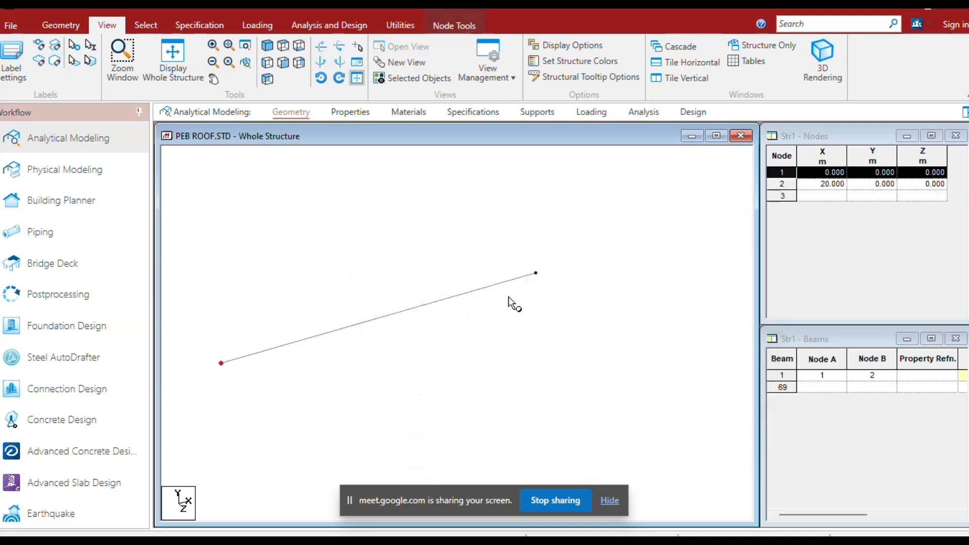
left_click_drag(560, 289, 561, 290, "ctrl")
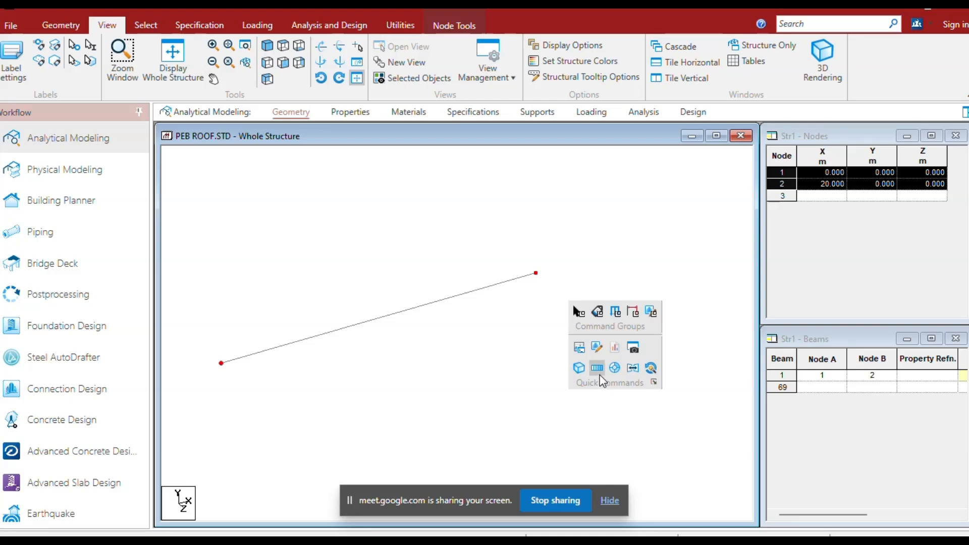
left_click(598, 369)
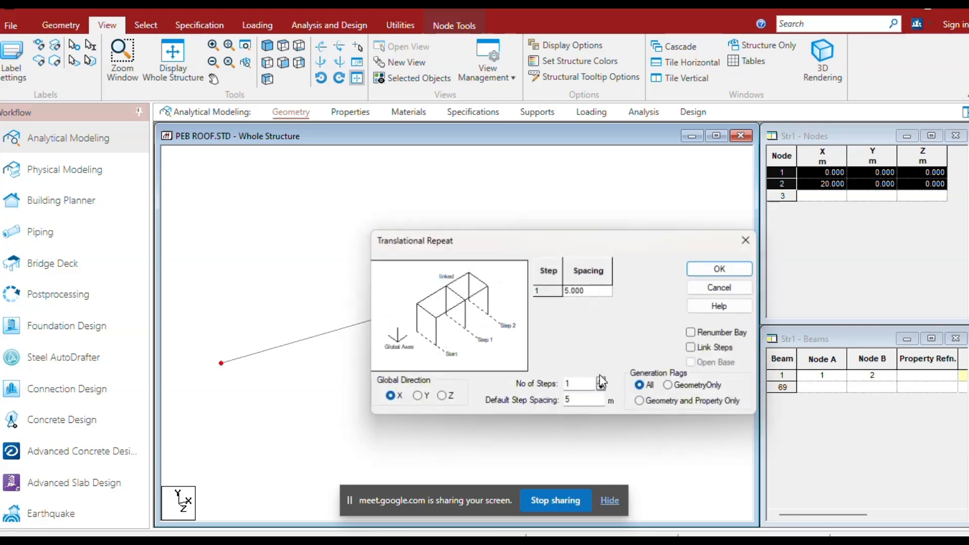
left_click(417, 397)
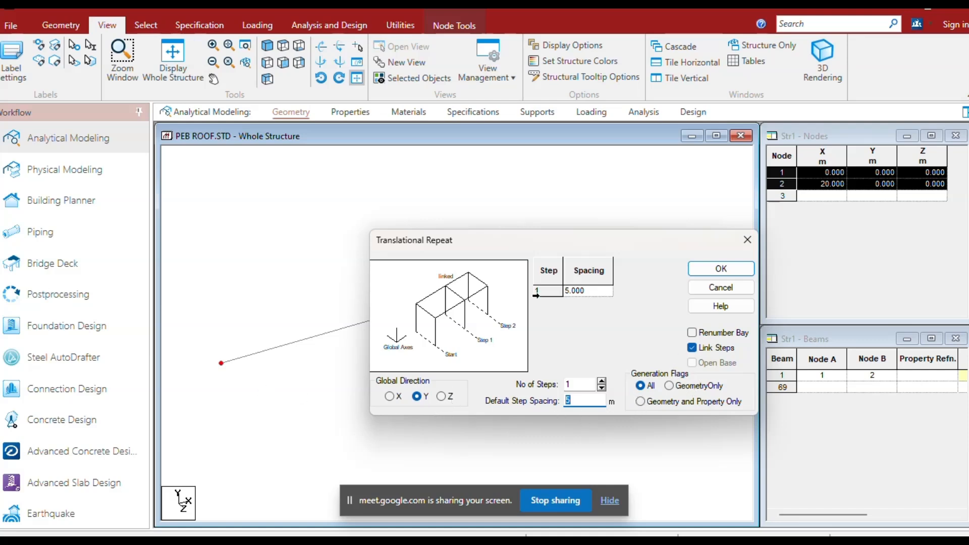
left_click_drag(515, 245, 706, 218)
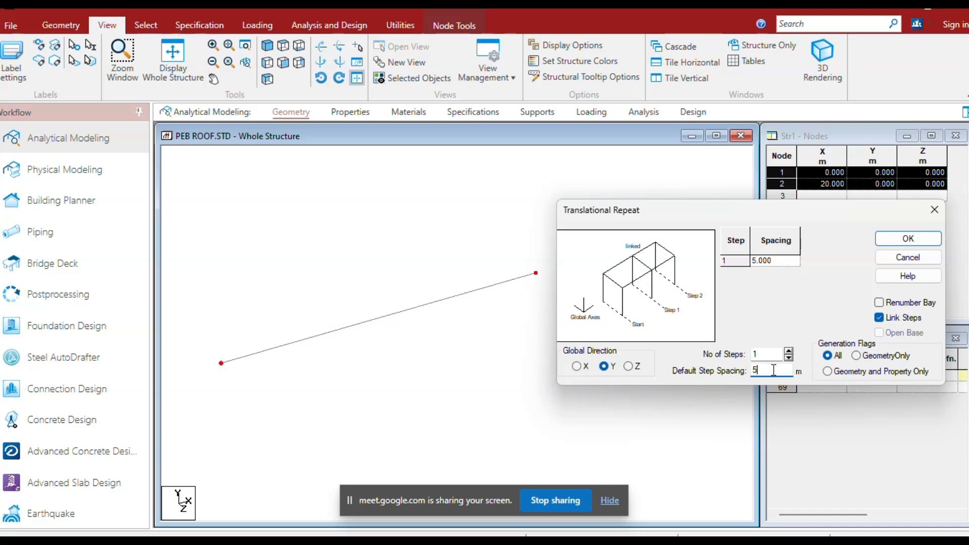
left_click_drag(774, 371, 724, 371)
type("7")
left_click(908, 240)
left_click(340, 272)
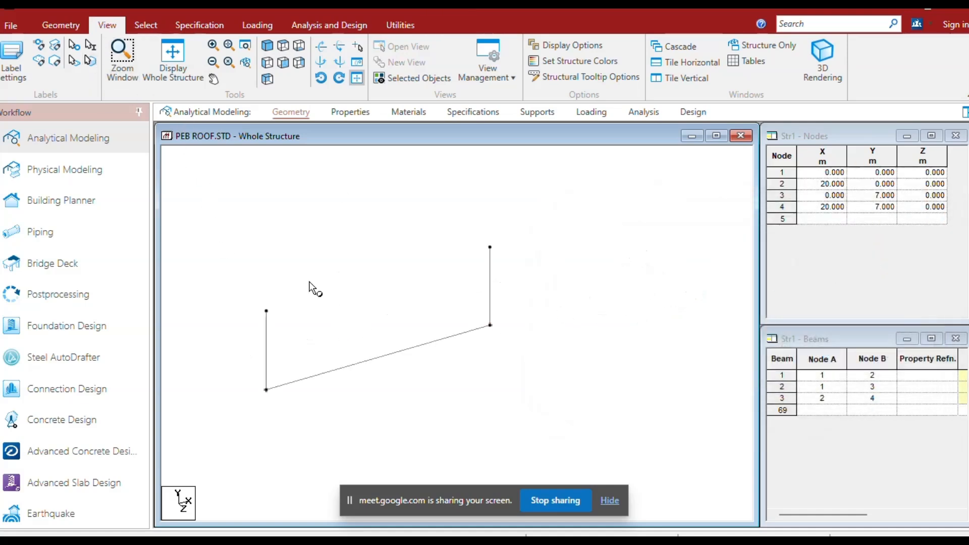
Copy the base beam and paste it by reference point so that it joins the two column tops.
left_click(341, 370)
key("ctrl+v")
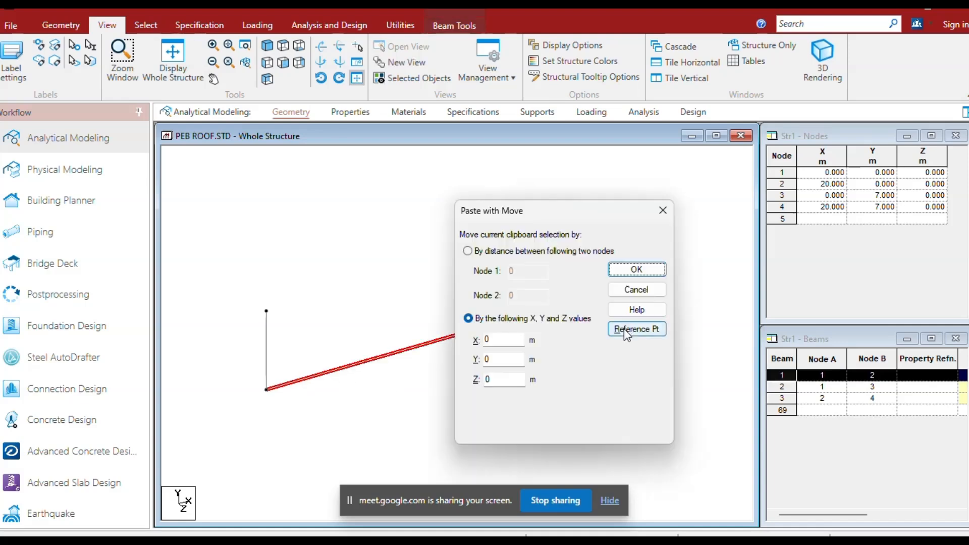
left_click(625, 329)
left_click(682, 185)
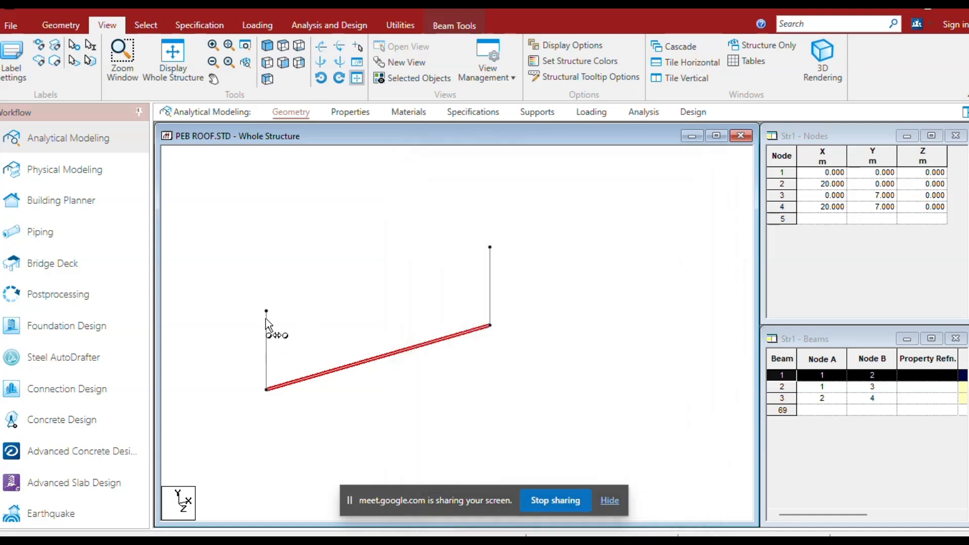
left_click(373, 288)
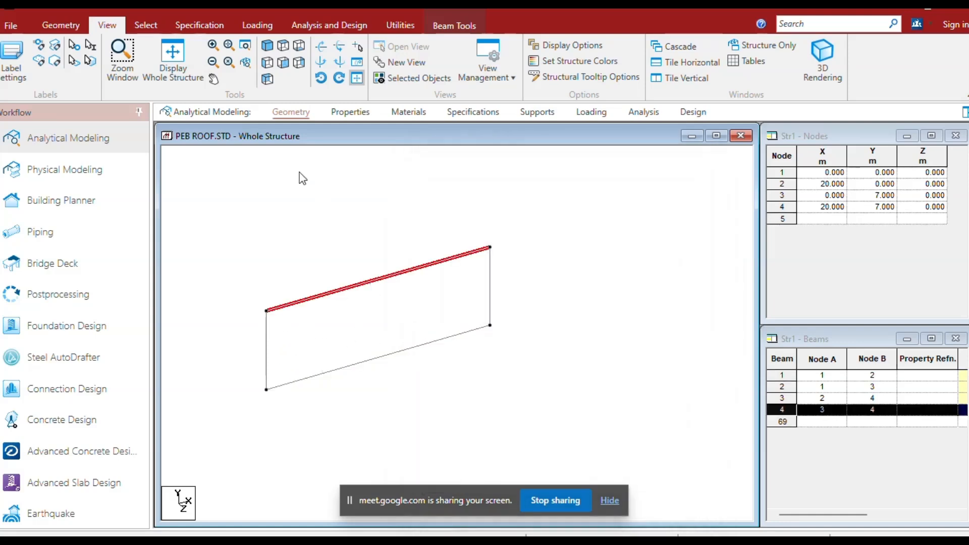
Insert a midpoint node into the beam joining the column tops.
left_click(60, 25)
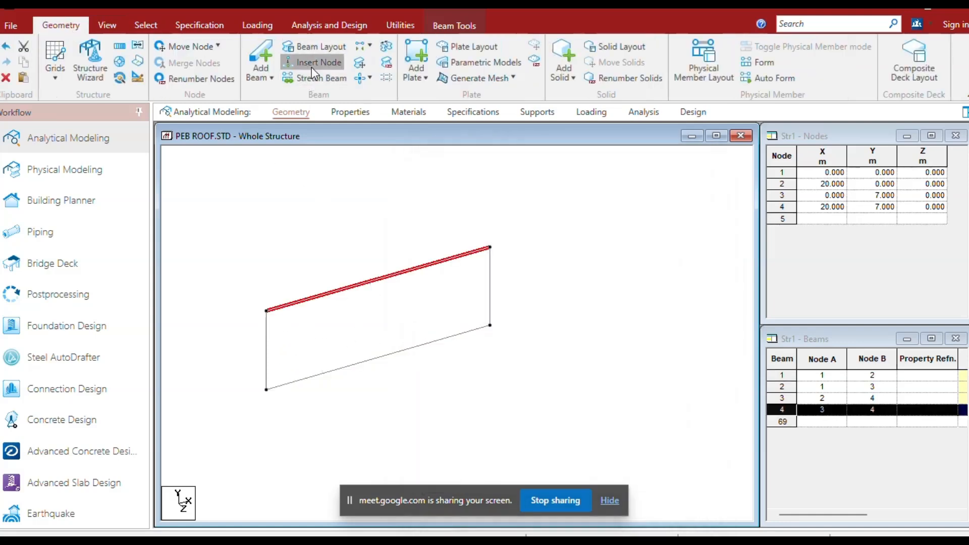
left_click(313, 65)
left_click(517, 391)
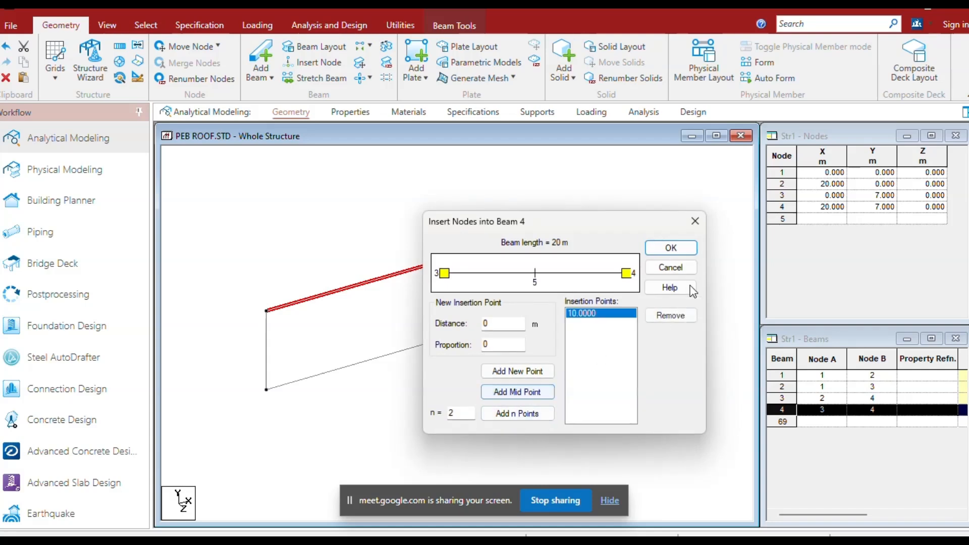
left_click(671, 249)
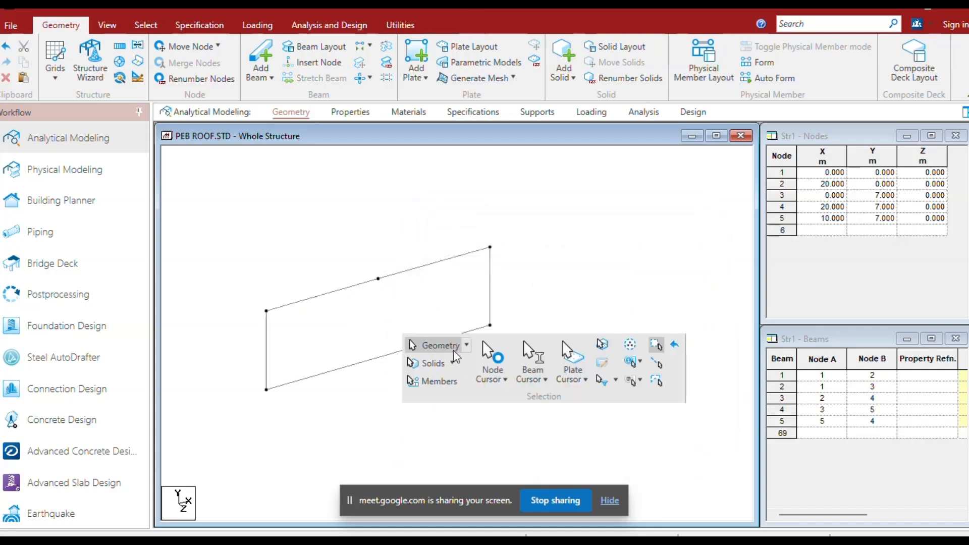
Repeat the top beam's midpoint node once by 1.05 m in global Y without linking steps, creating the ridge node.
left_click(378, 278)
left_click(423, 359)
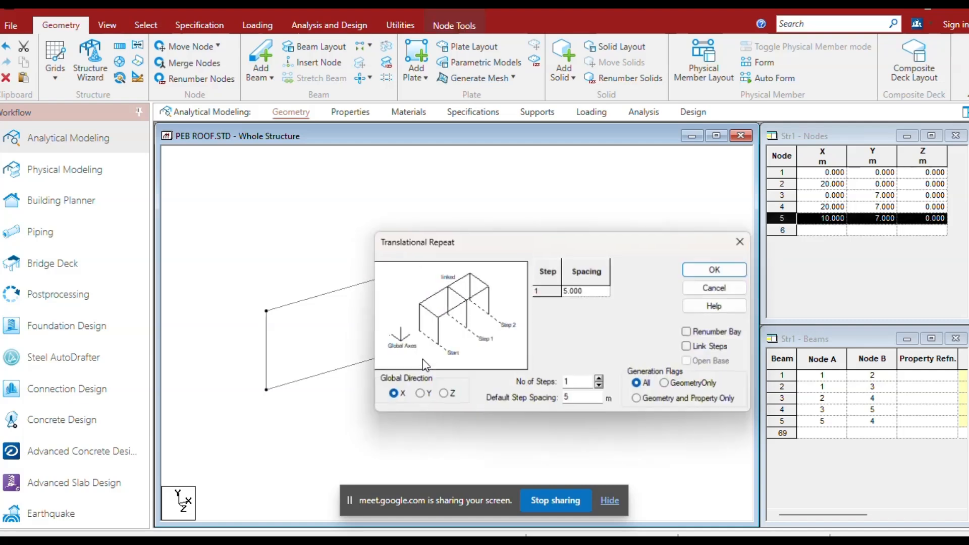
left_click(418, 396)
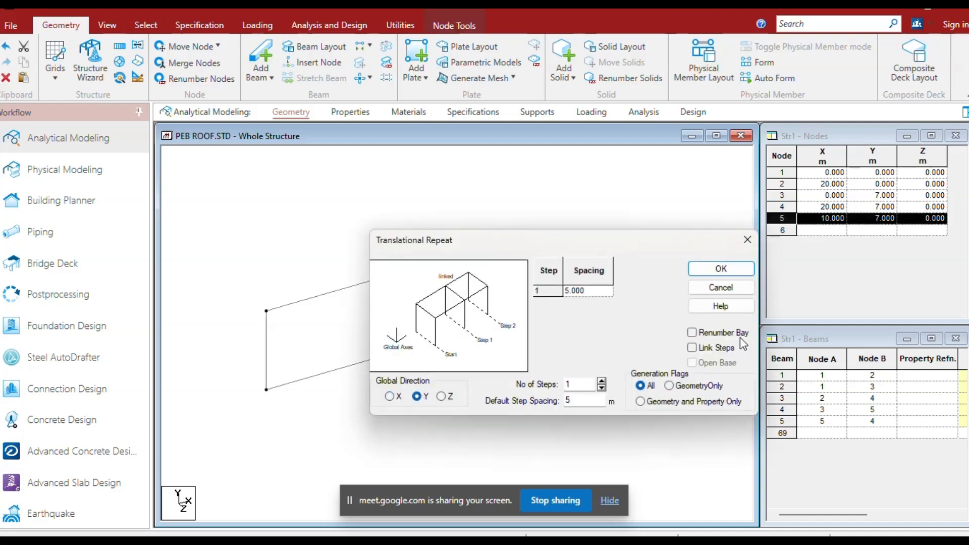
double_click(568, 400)
type("1.0")
left_click(739, 275)
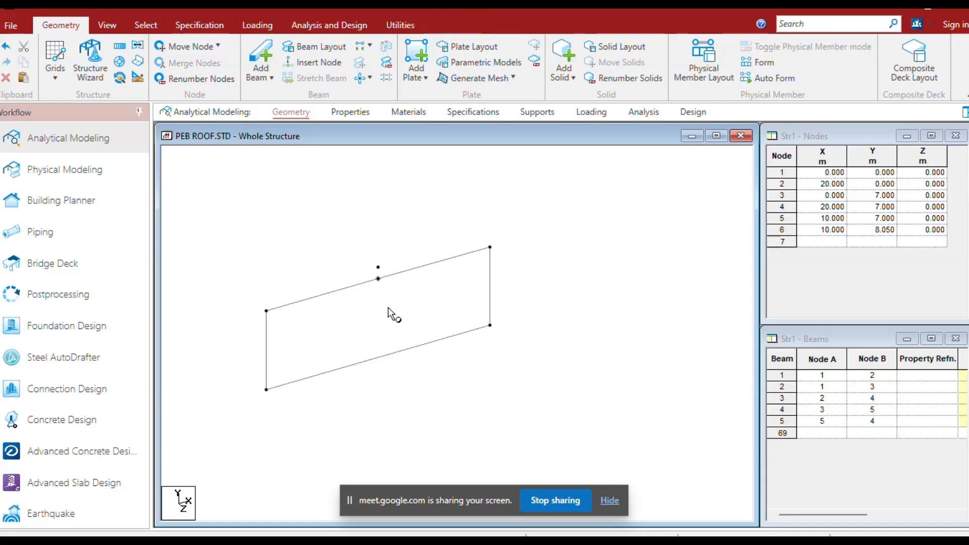
Delete the two horizontal beam segments between the column tops together with their orphaned midpoint node.
left_click(380, 281)
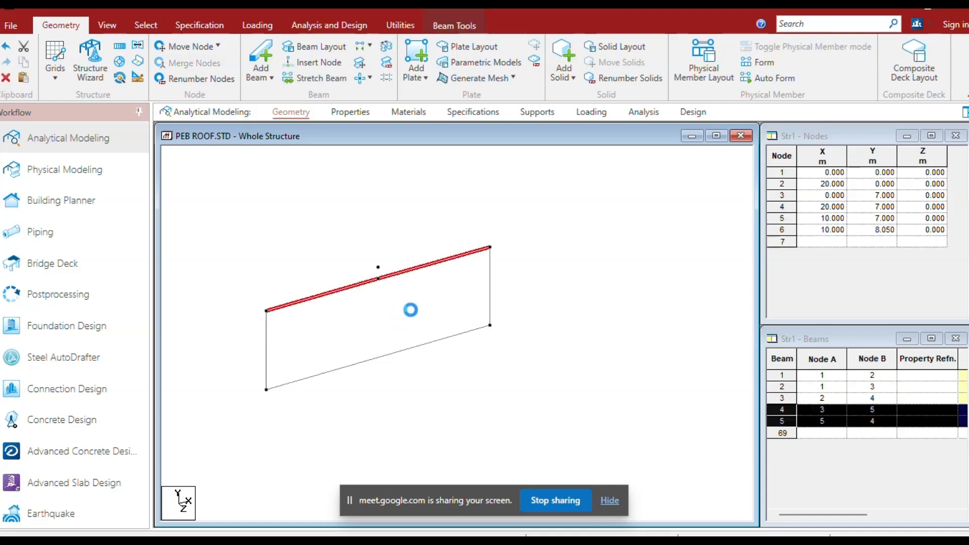
key("Delete")
left_click(523, 310)
left_click(523, 310)
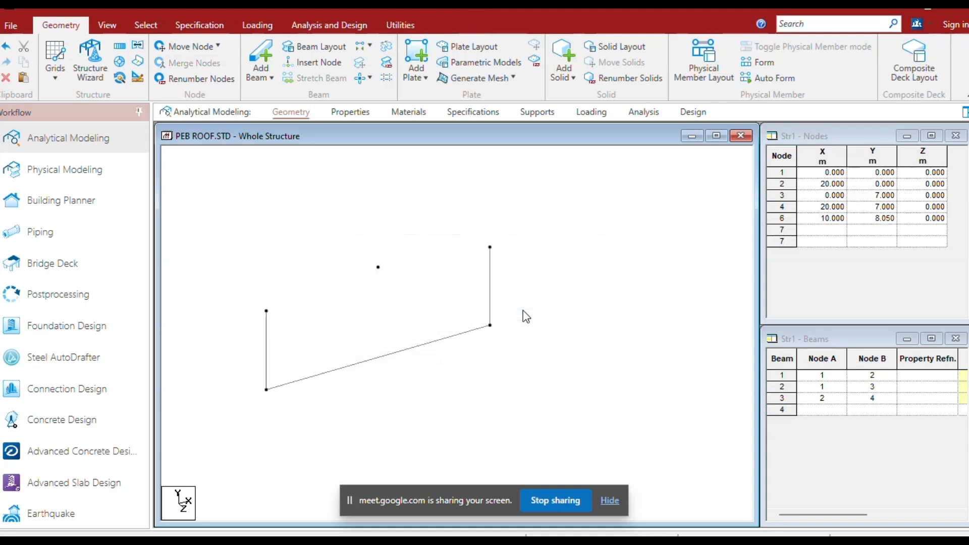
Add two sloping rafter beams connecting each column top to the ridge node.
left_click(261, 59)
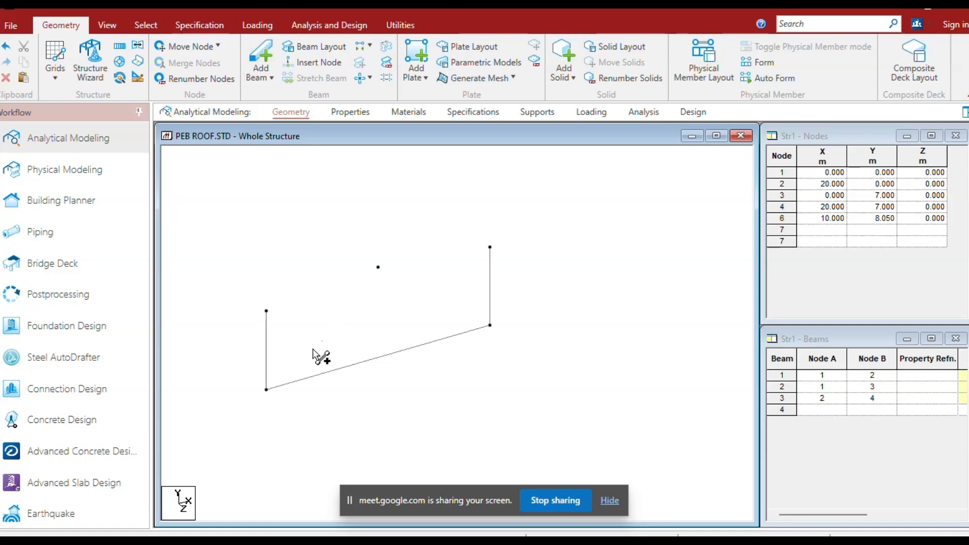
left_click(267, 312)
left_click(379, 267)
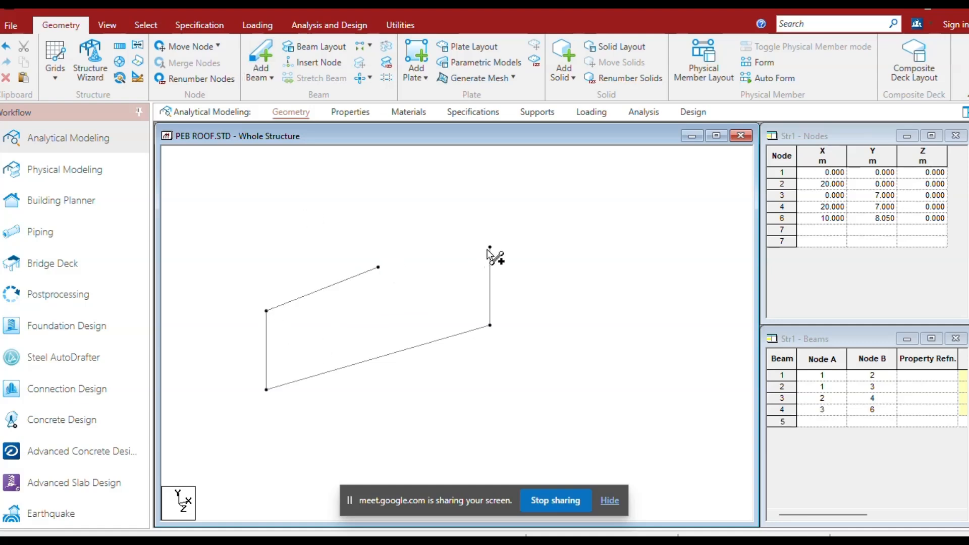
left_click(490, 247)
left_click(378, 268)
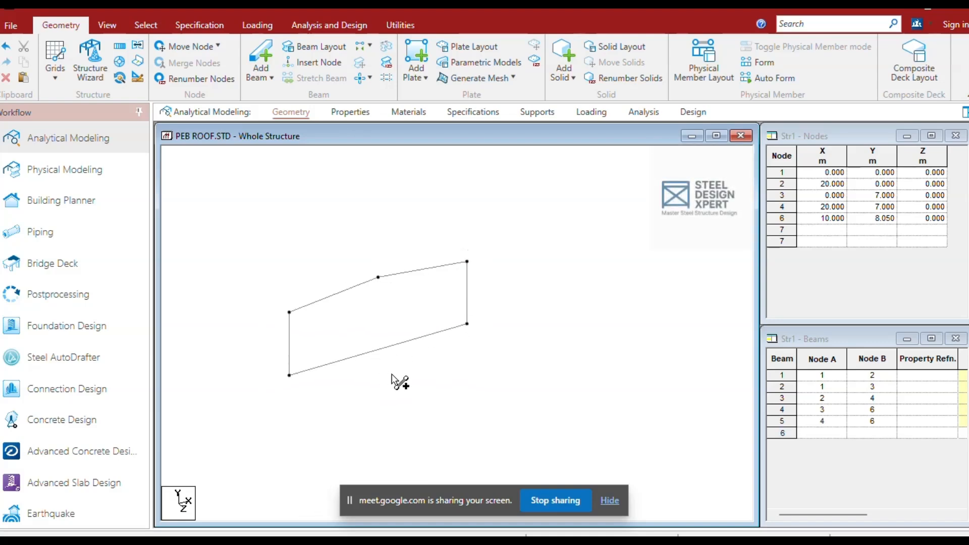
Repeat the base beam once by -25 m in the global Z direction with linked steps to outline the building's base.
left_click(466, 350)
scroll(466, 352, "down", 3)
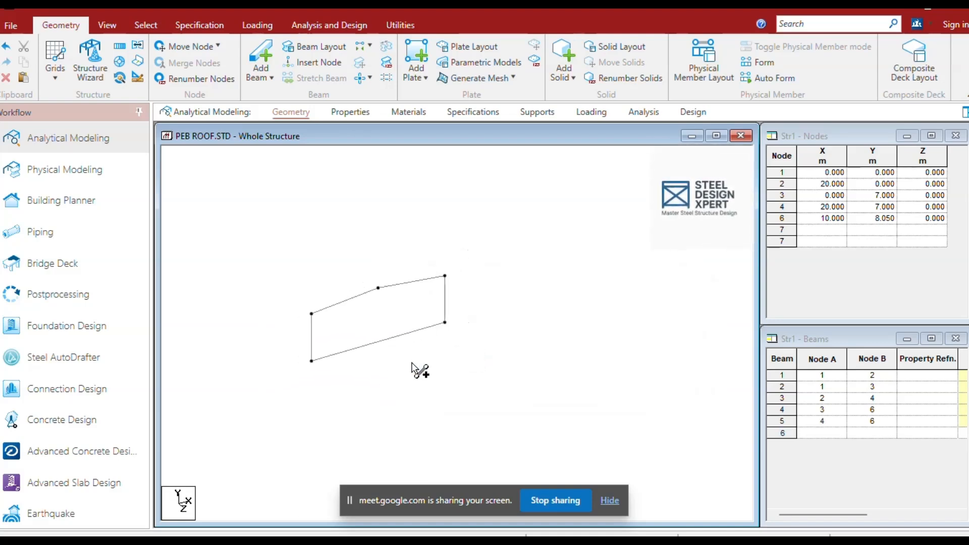
middle_click_drag(407, 385, 449, 388)
scroll(439, 387, "up", 2)
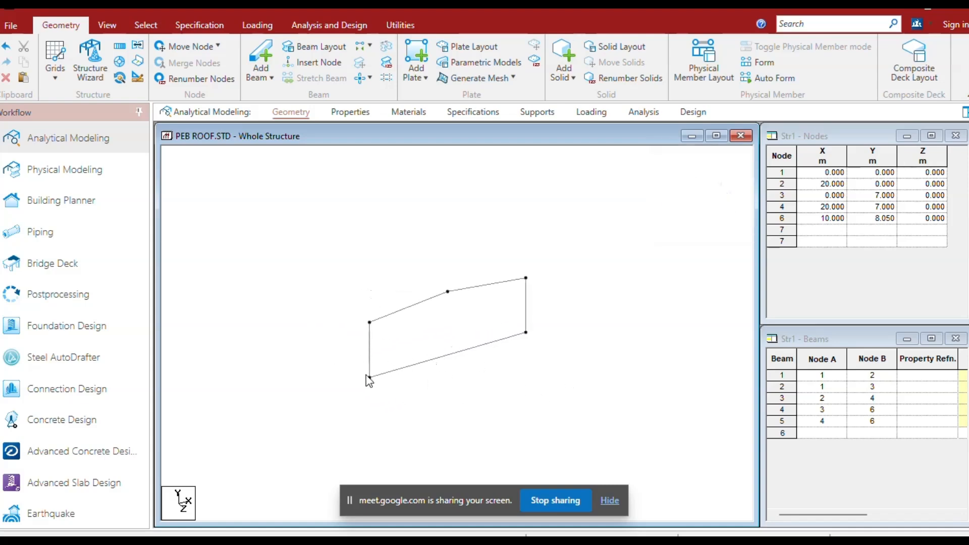
left_click(372, 377)
right_click(254, 364)
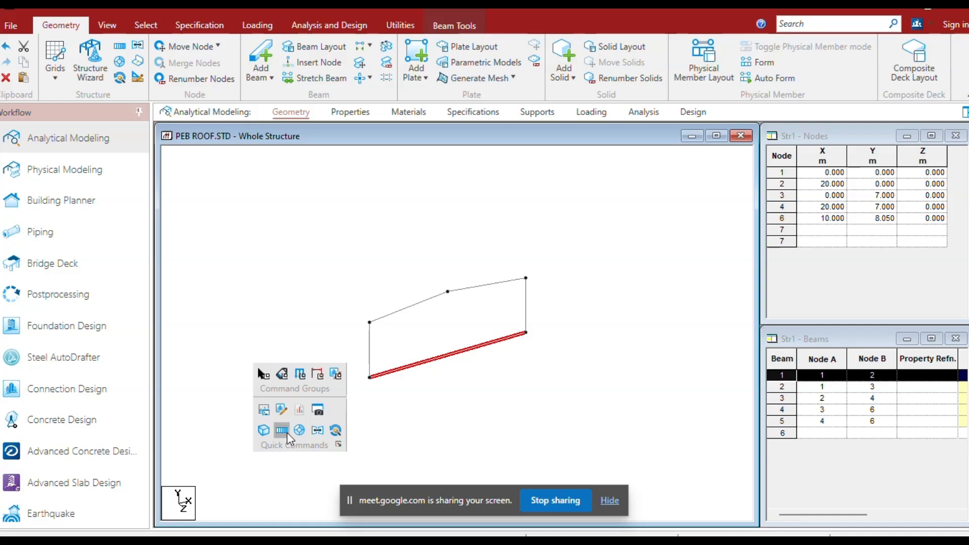
left_click(284, 431)
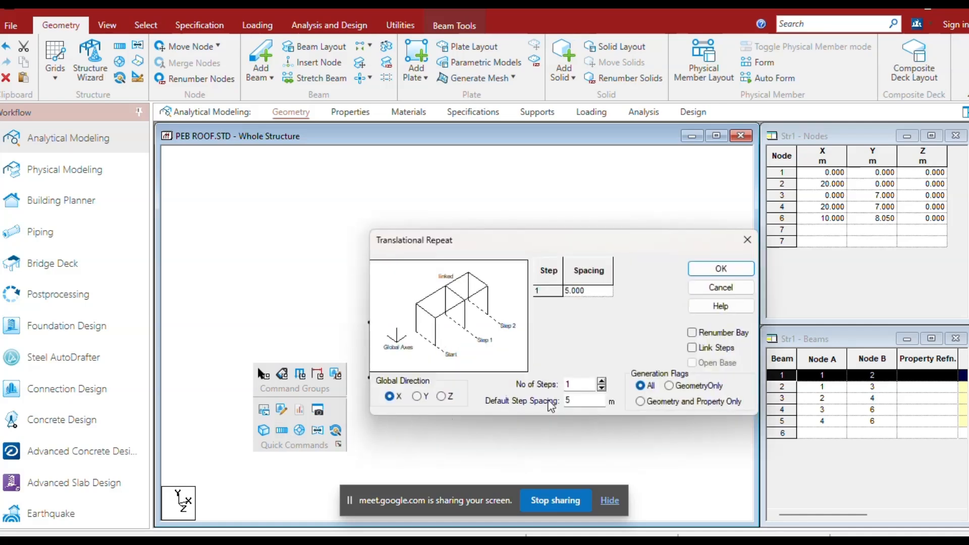
left_click(441, 397)
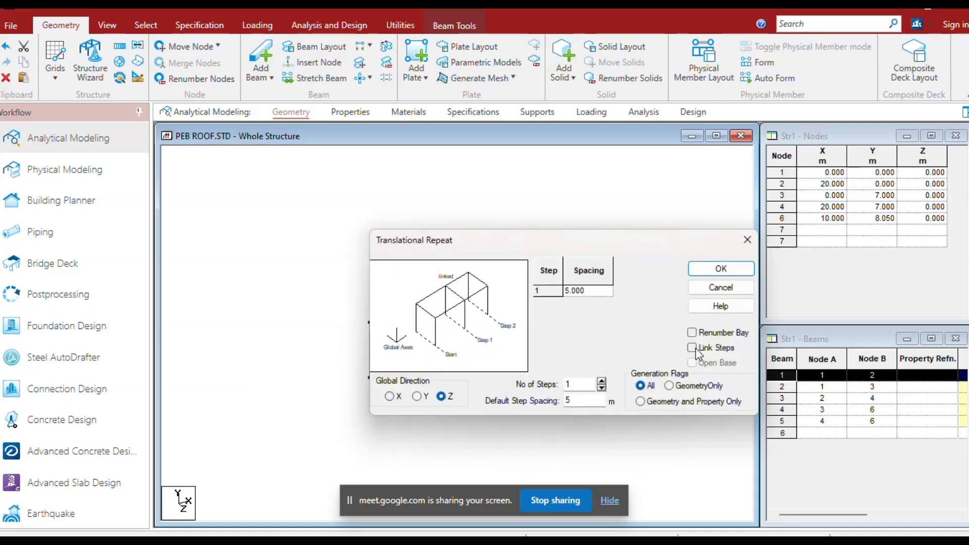
left_click(693, 348)
left_click_drag(573, 401, 528, 405)
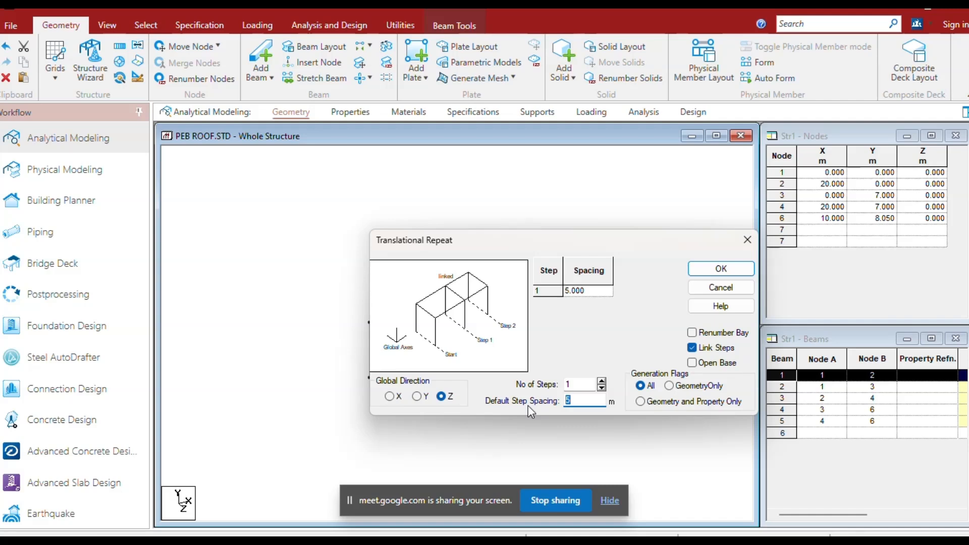
type("-2")
left_click(703, 272)
Insert three equally spaced nodes into the 25 m base beam between nodes 1 and 7.
left_click(391, 344)
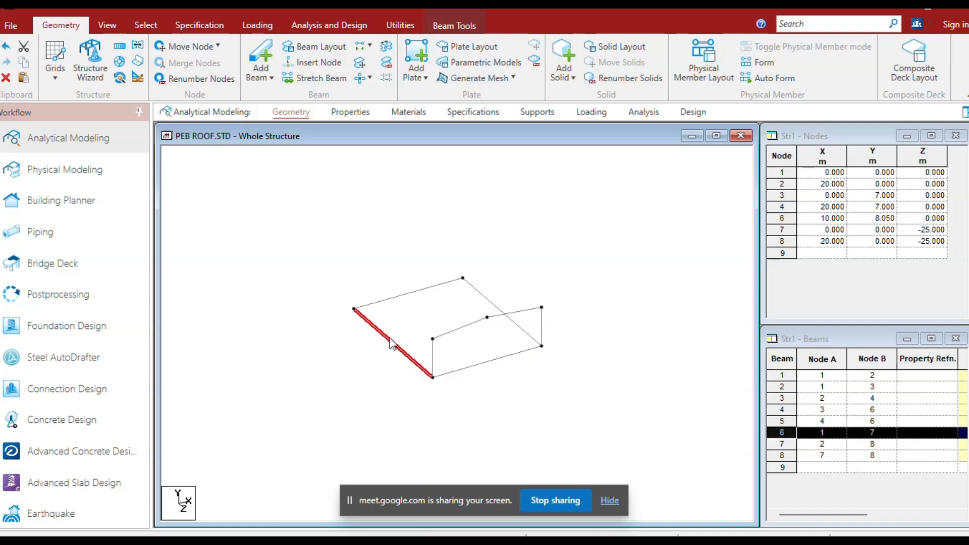
left_click(311, 63)
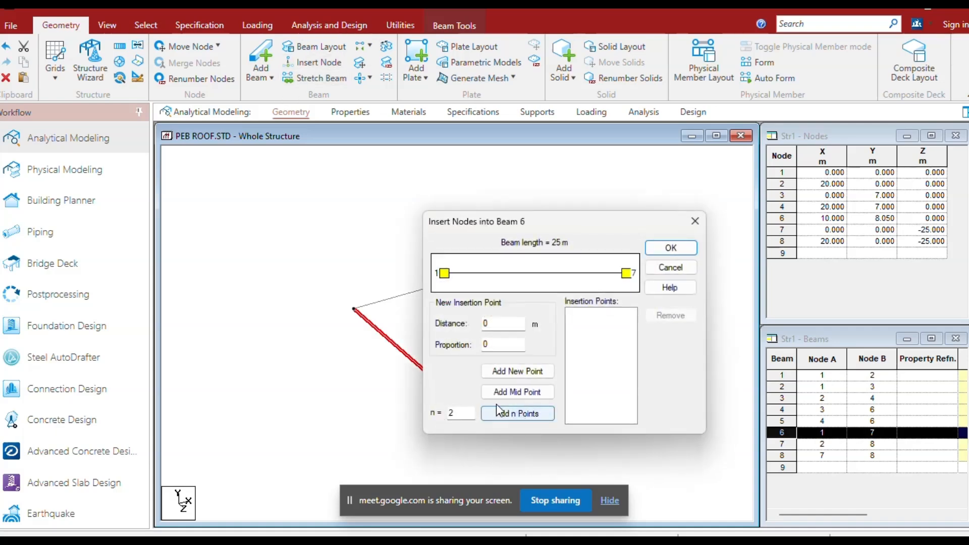
left_click(458, 419)
type("3")
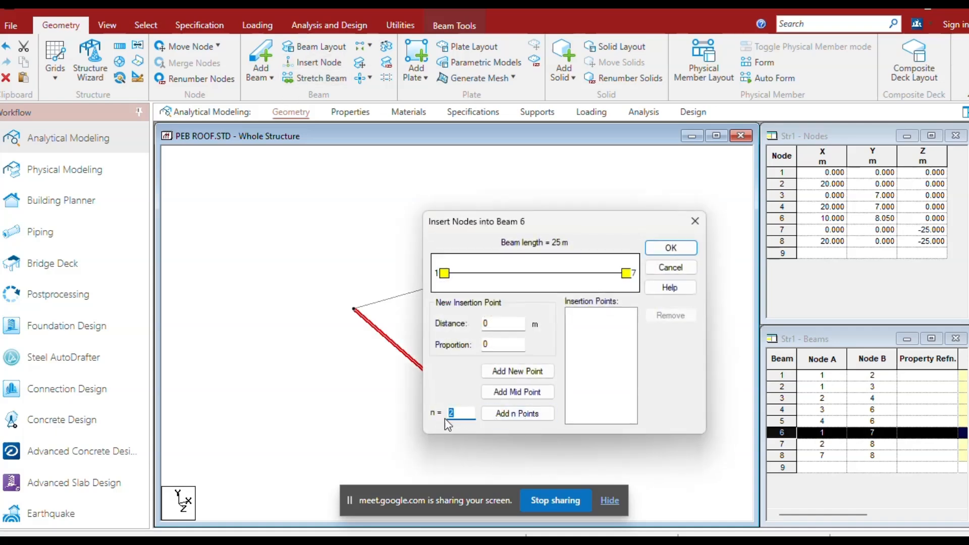
left_click(515, 415)
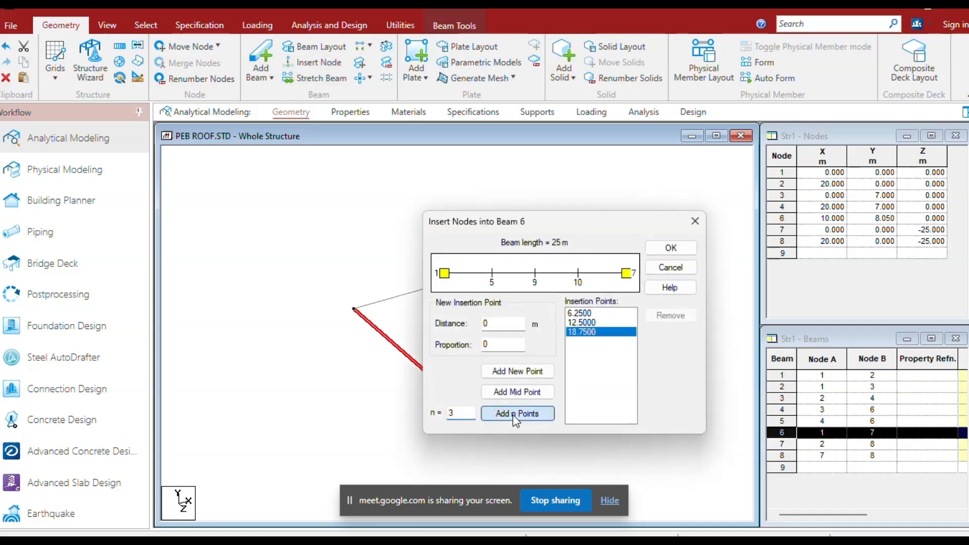
left_click(688, 248)
Copy the front portal frame's columns and rafters to the three intermediate side base nodes and the rear corner node.
left_click(433, 340)
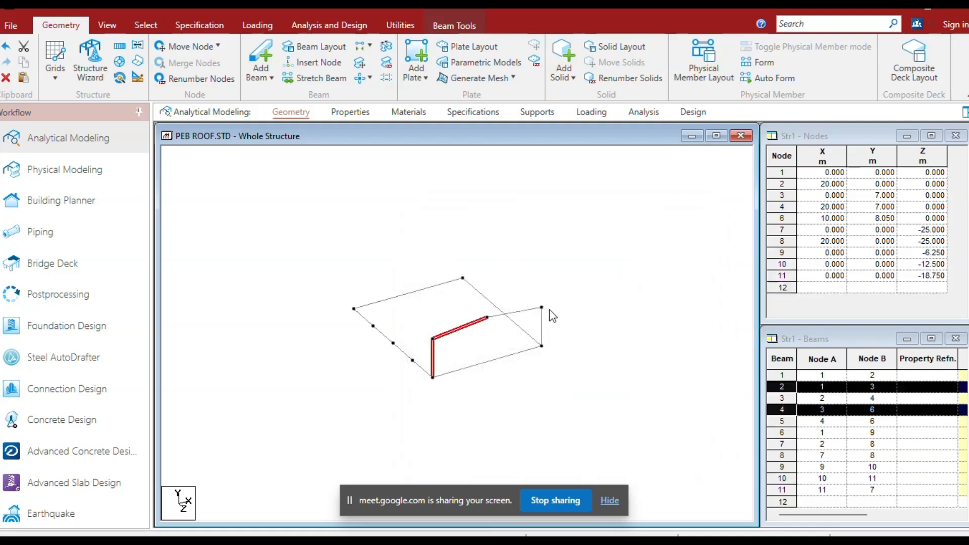
left_click(542, 308, "ctrl")
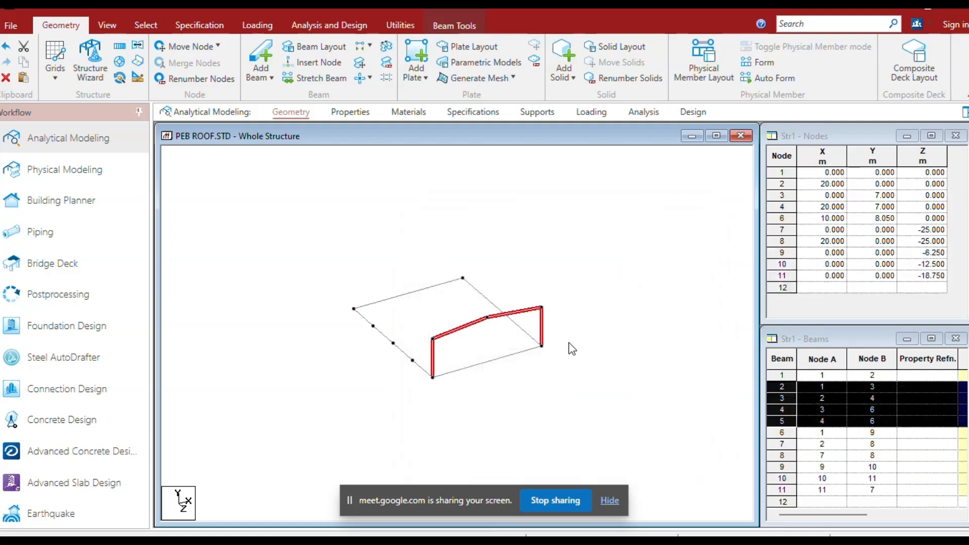
key("ctrl+c")
key("ctrl+v")
left_click(637, 329)
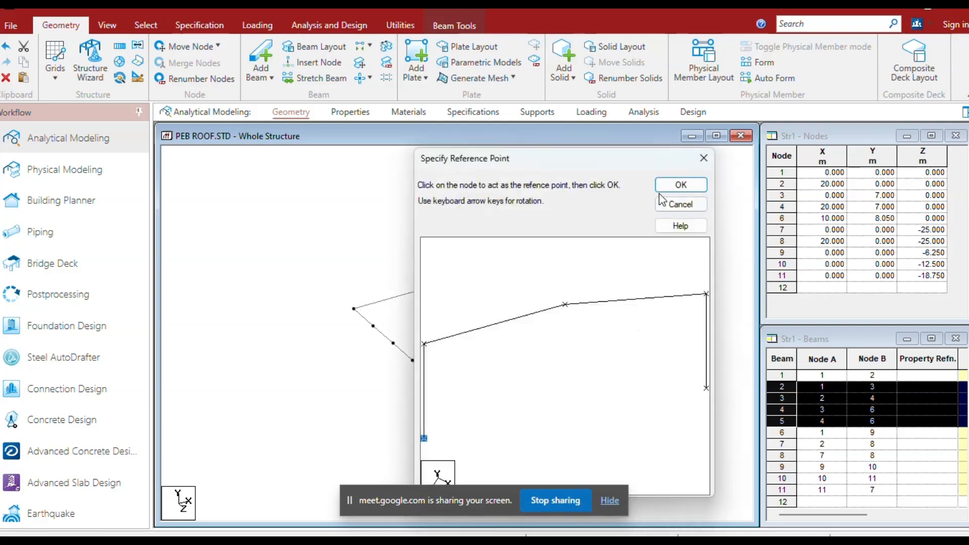
left_click(682, 185)
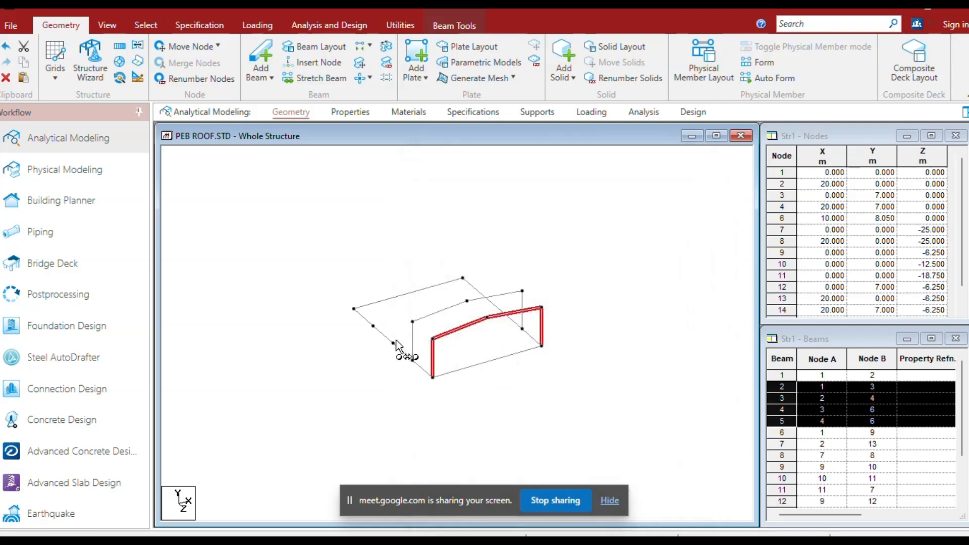
left_click(394, 343)
left_click(376, 328)
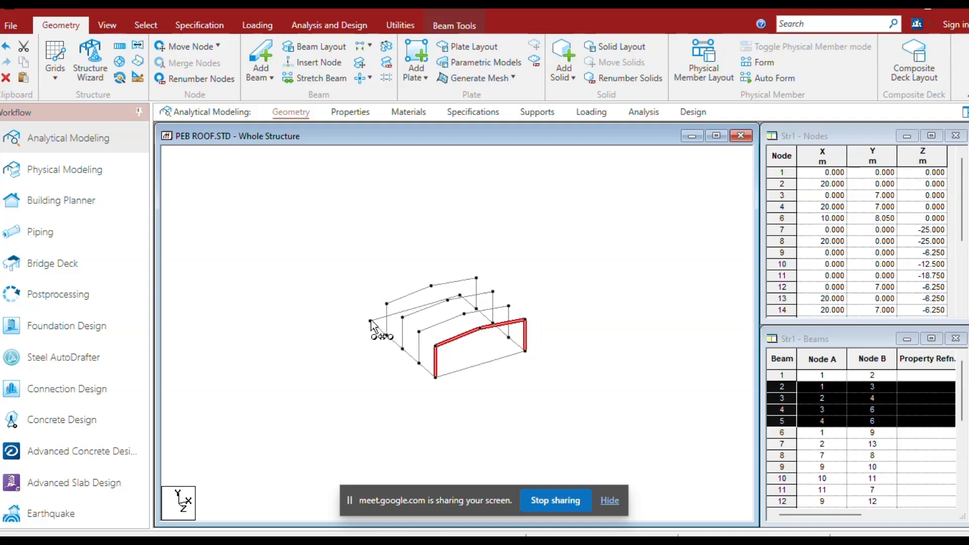
Insert two equally spaced nodes into the front 20 m base beam.
scroll(509, 443, "up", 3)
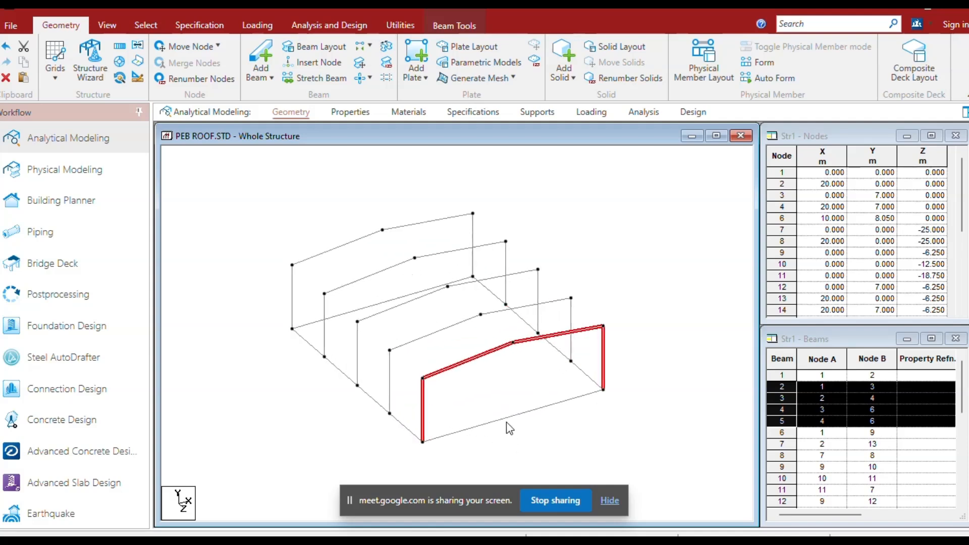
left_click(507, 422)
left_click(316, 62)
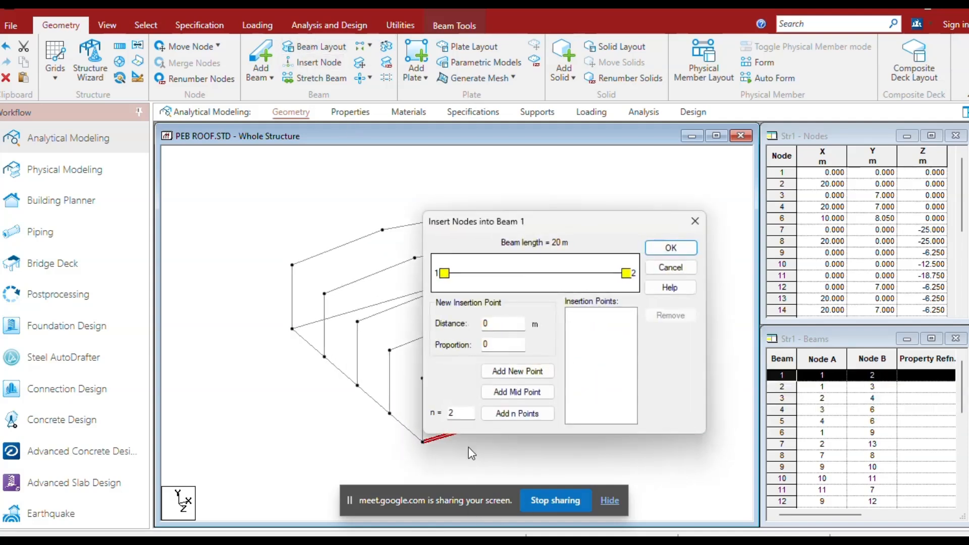
left_click(511, 414)
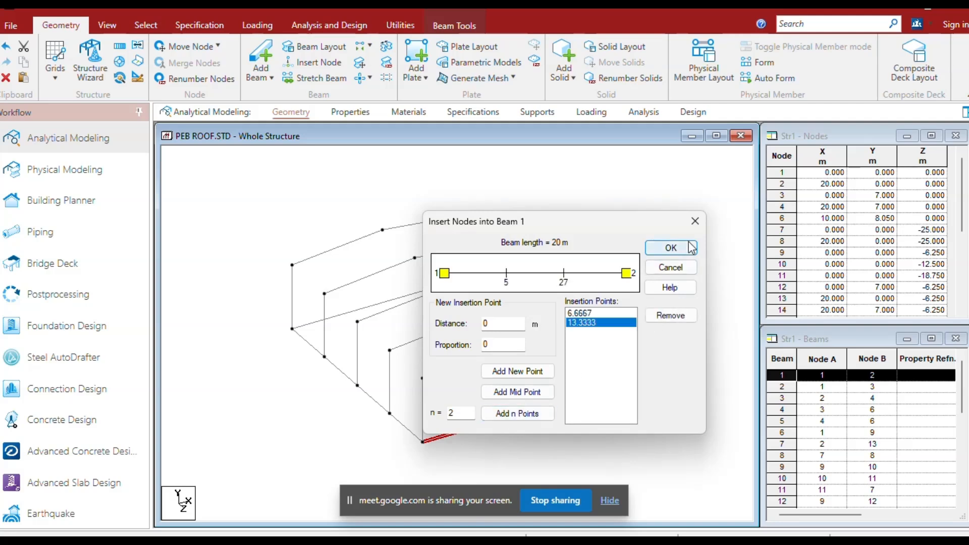
left_click(671, 248)
Copy the front corner column at node 1 to the two new nodes on the front base beam.
left_click(424, 423)
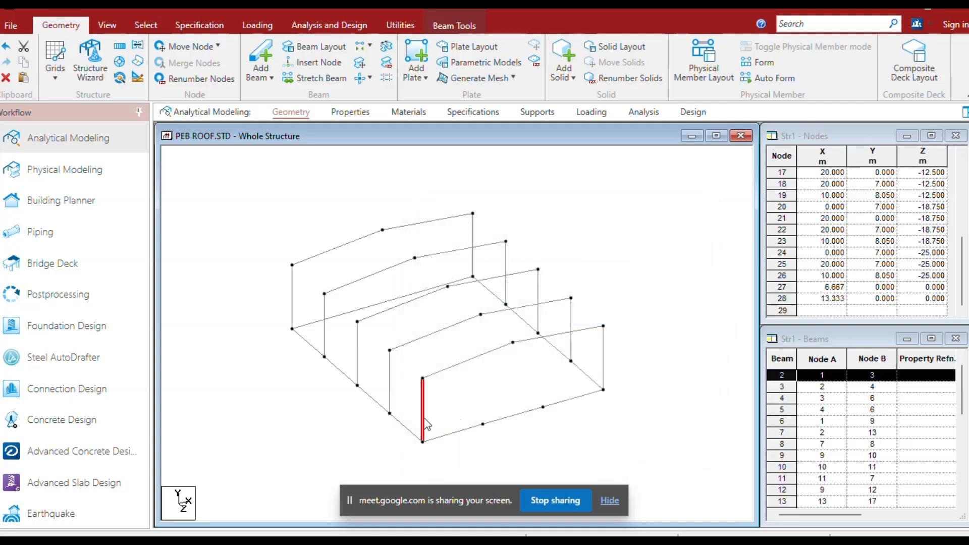
key("ctrl+v")
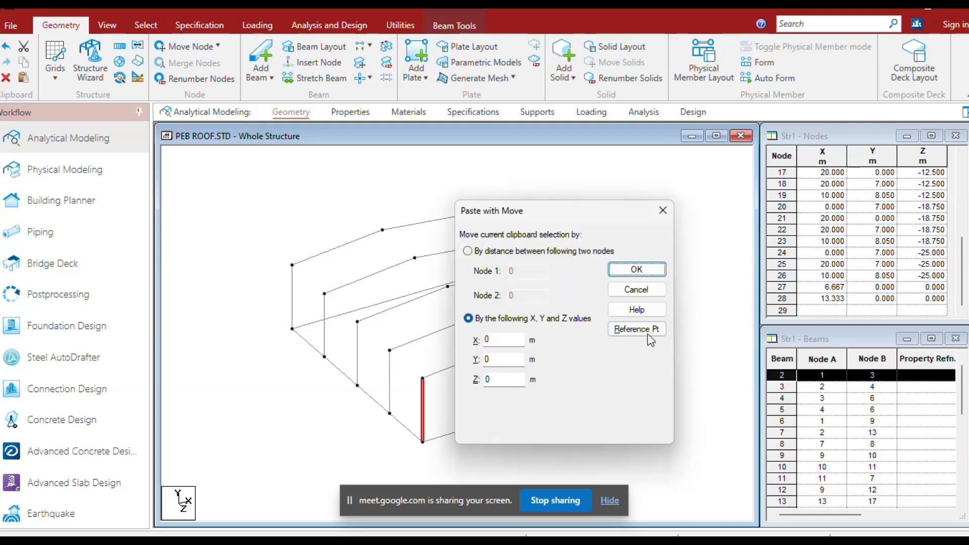
left_click(644, 332)
left_click(677, 185)
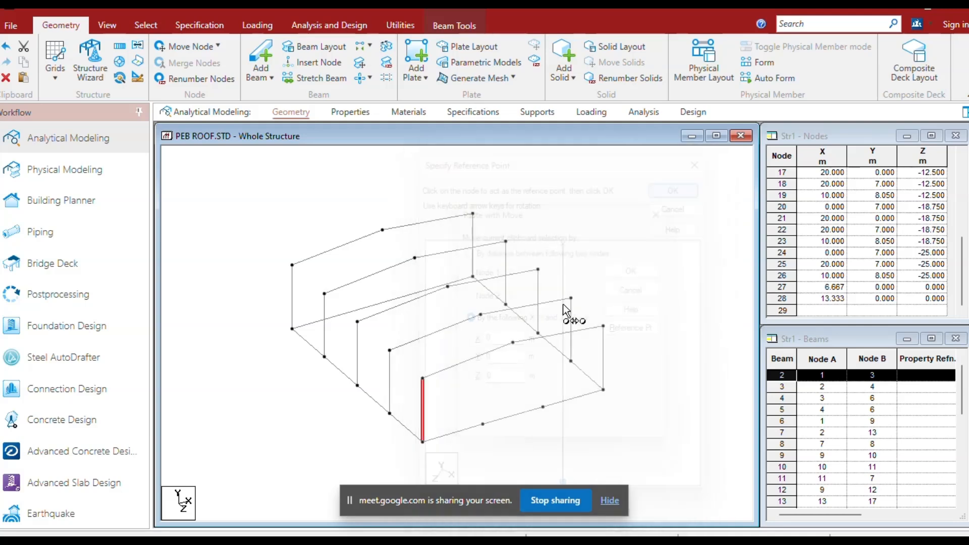
left_click(484, 425)
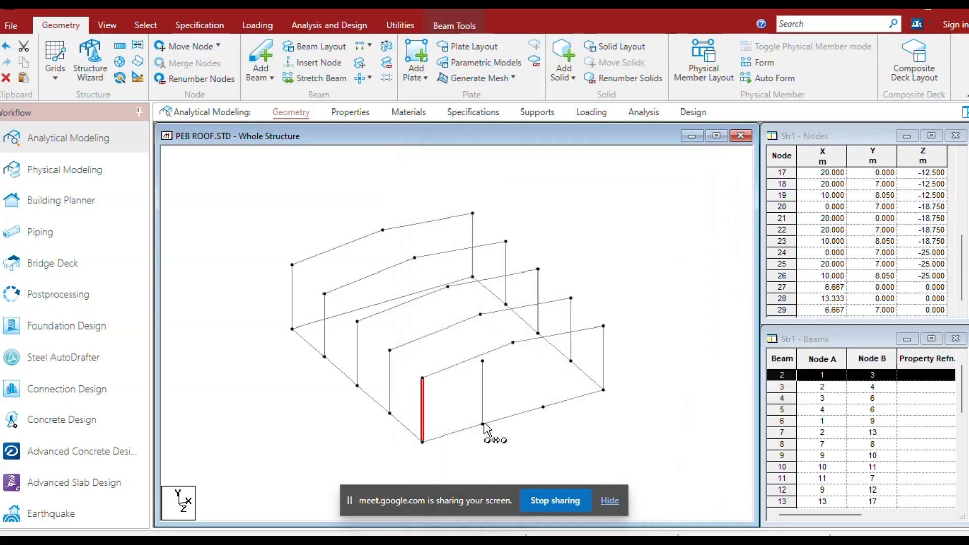
left_click(544, 407)
key("Escape")
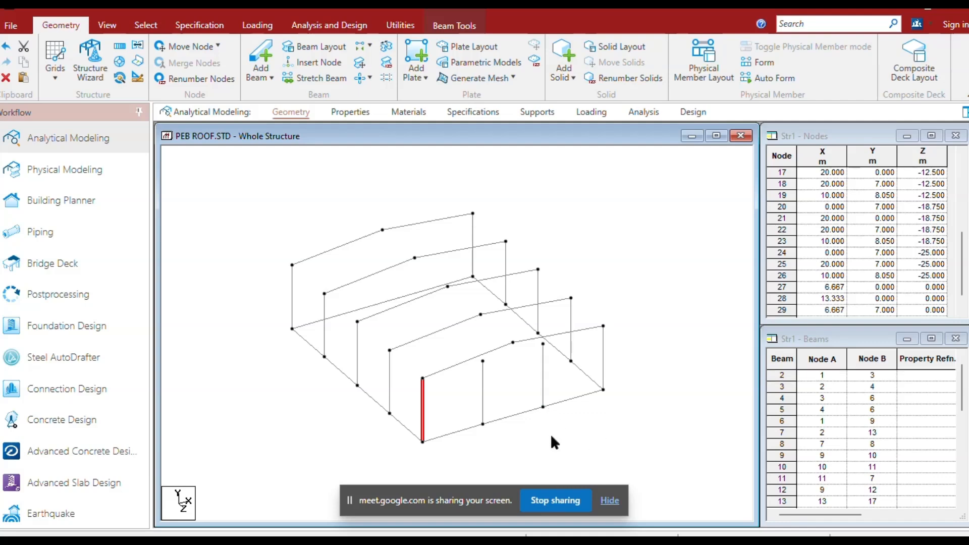
Stretch the intermediate front column nearer node 1 up to the existing rafter, member 4.
left_click(472, 349)
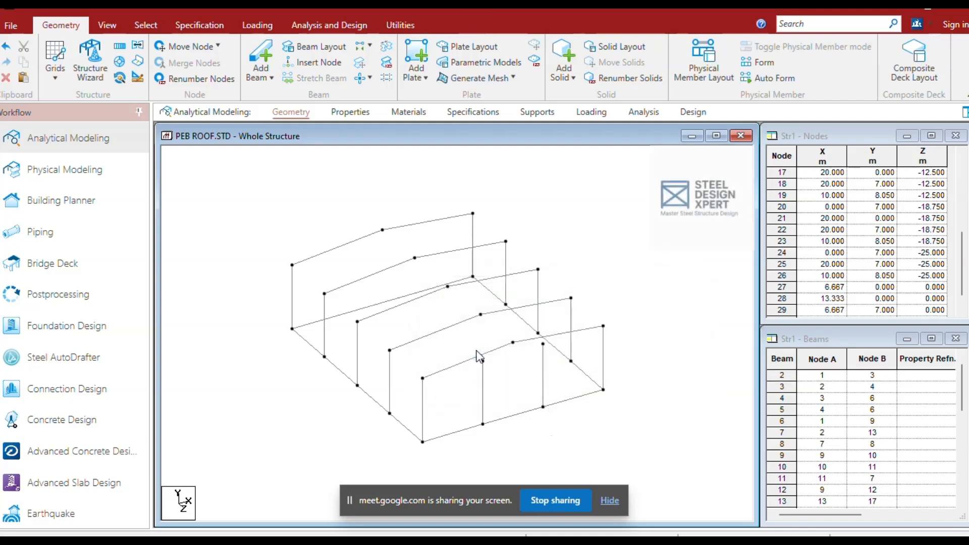
left_click(467, 361)
left_click(323, 77)
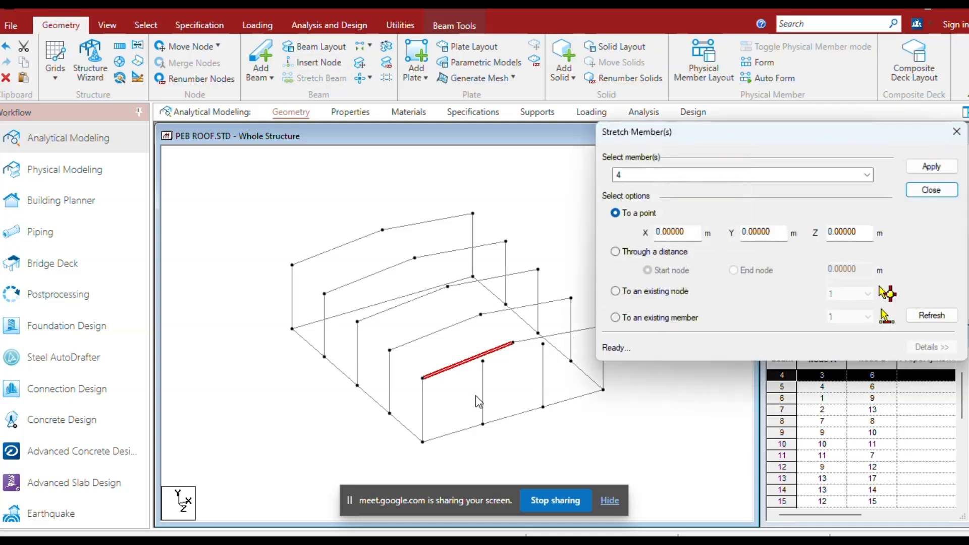
left_click(670, 320)
left_click(843, 322)
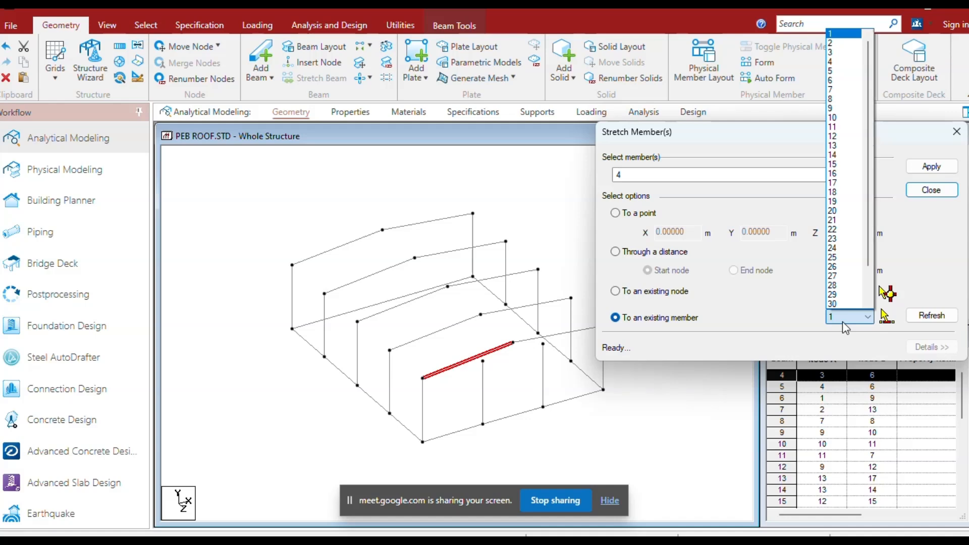
left_click(842, 63)
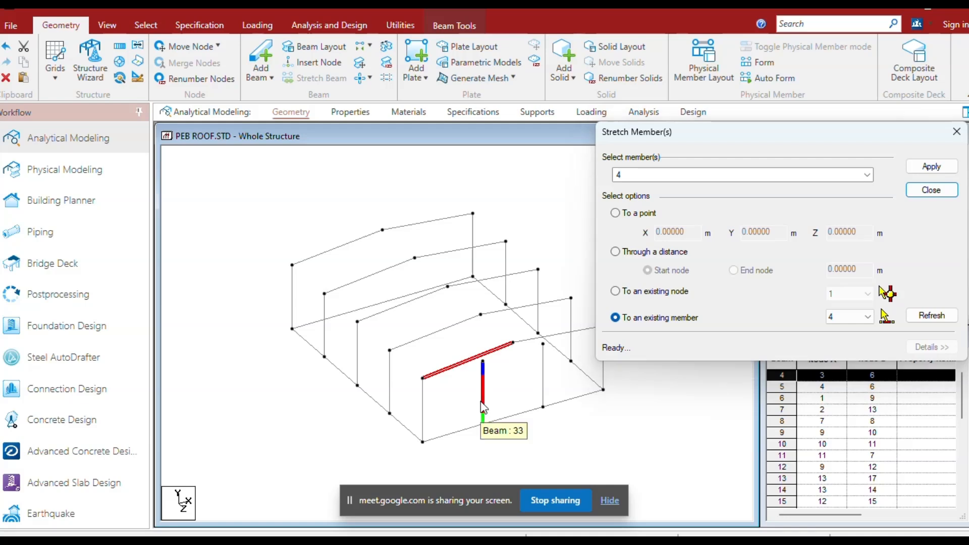
left_click(483, 406)
left_click(932, 167)
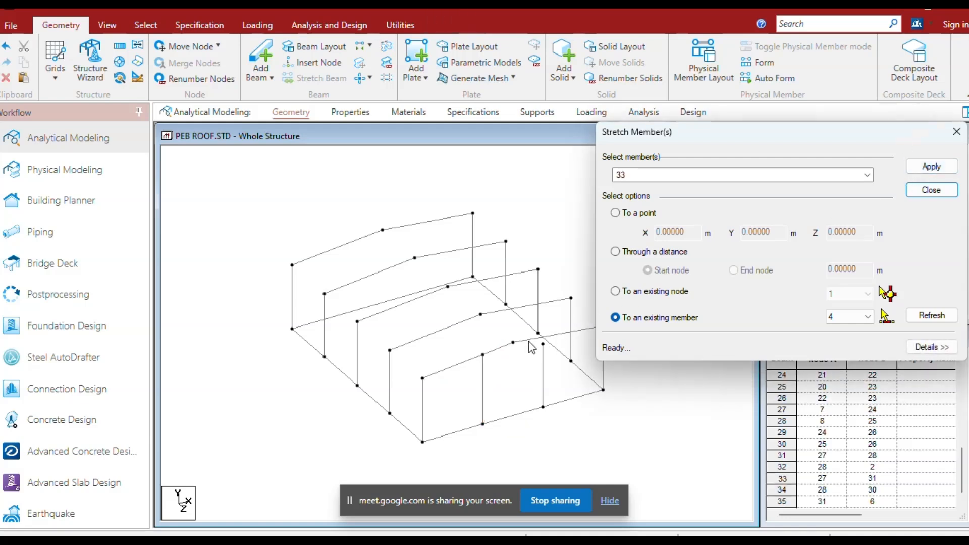
Stretch the second intermediate front column, member 34, up to the existing rafter, member 5.
left_click(525, 341)
left_click(867, 318)
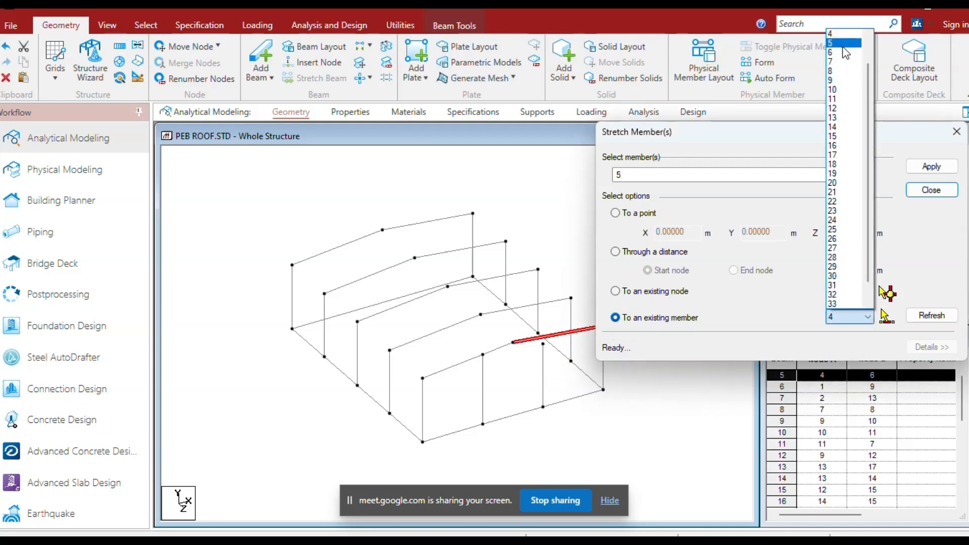
left_click(843, 44)
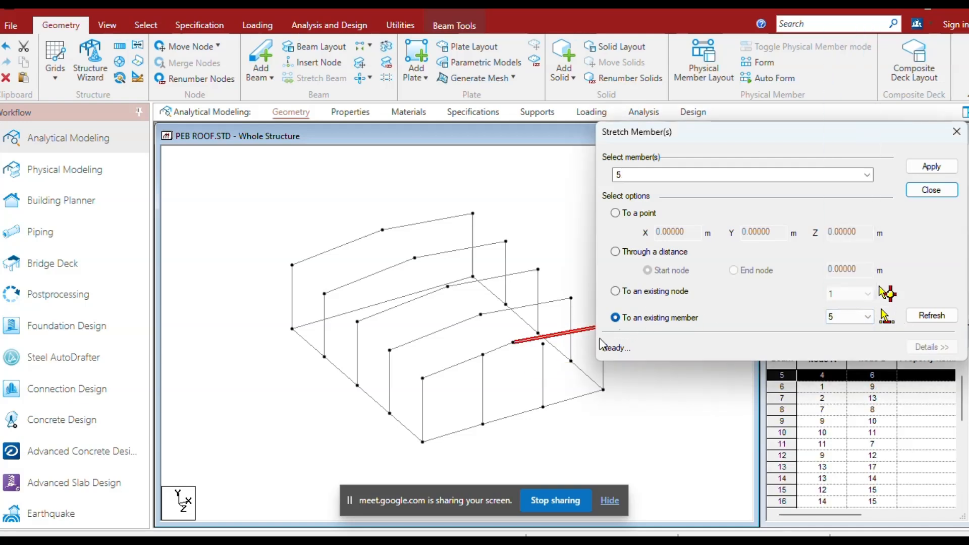
left_click(542, 388)
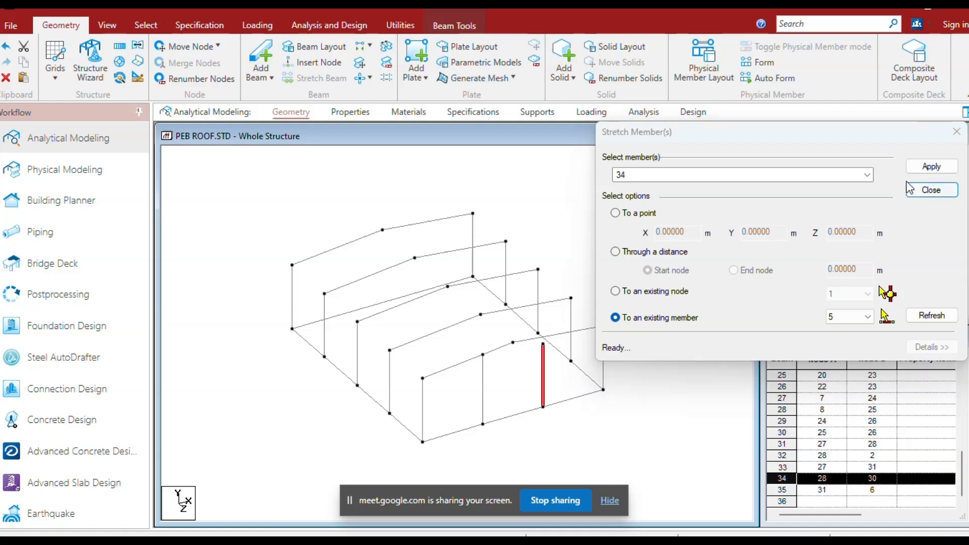
left_click(929, 166)
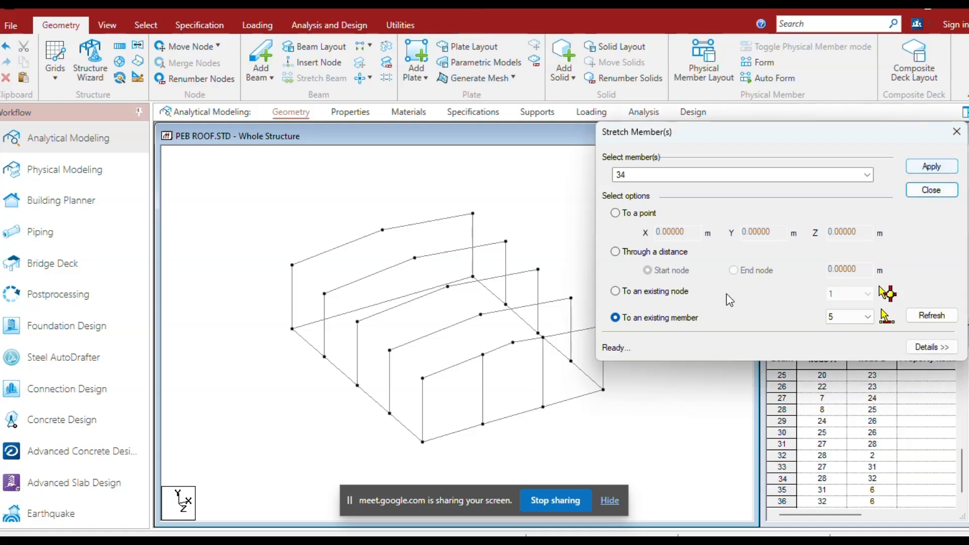
left_click(932, 189)
Insert two equally spaced nodes into the rear 20 m base beam.
left_click(341, 316)
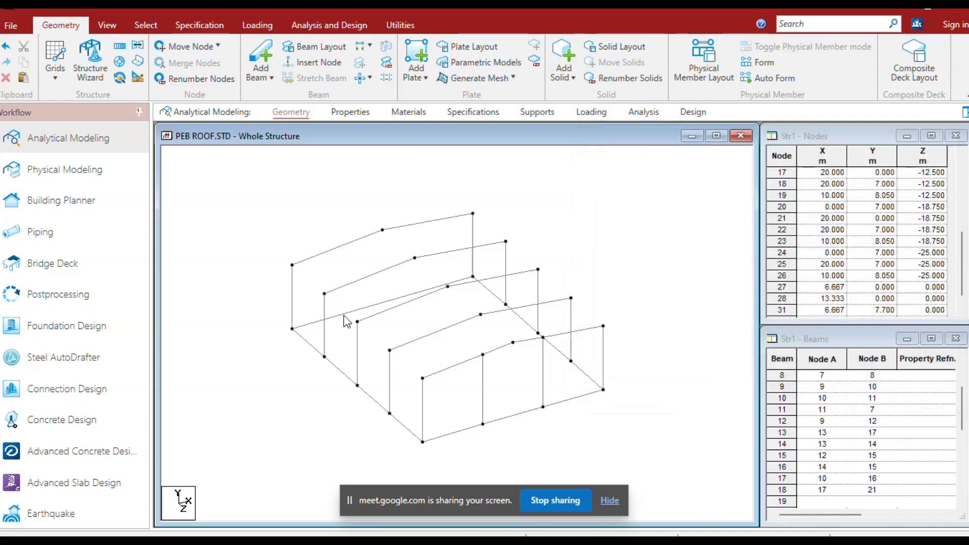
left_click(336, 62)
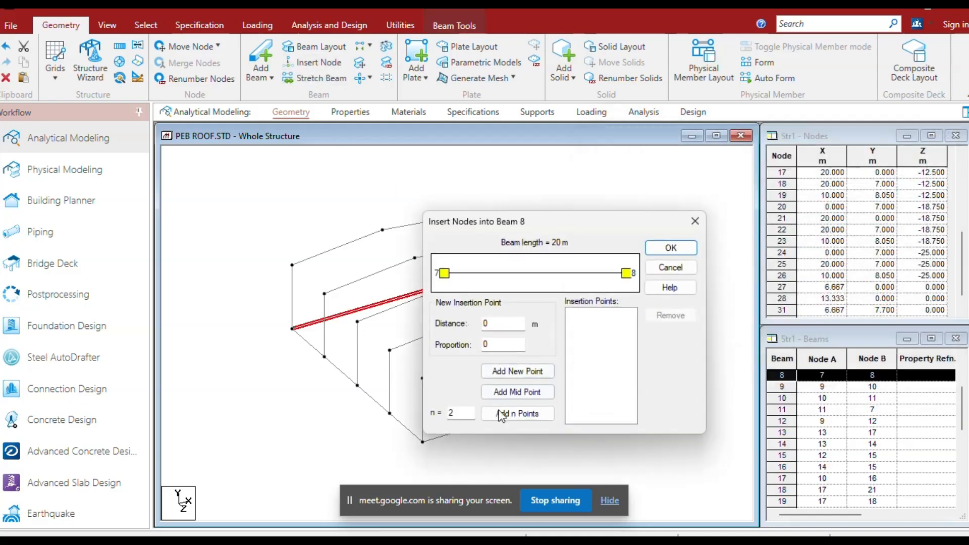
left_click(517, 415)
left_click(671, 248)
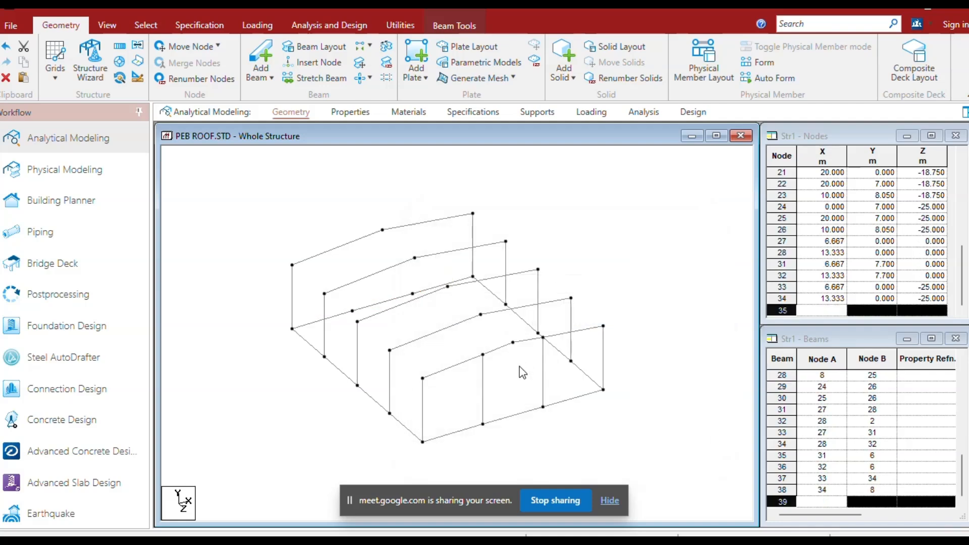
Copy the two intermediate front end-wall columns to the matching new nodes on the rear base beam.
left_click(481, 395)
left_click(543, 395, "ctrl")
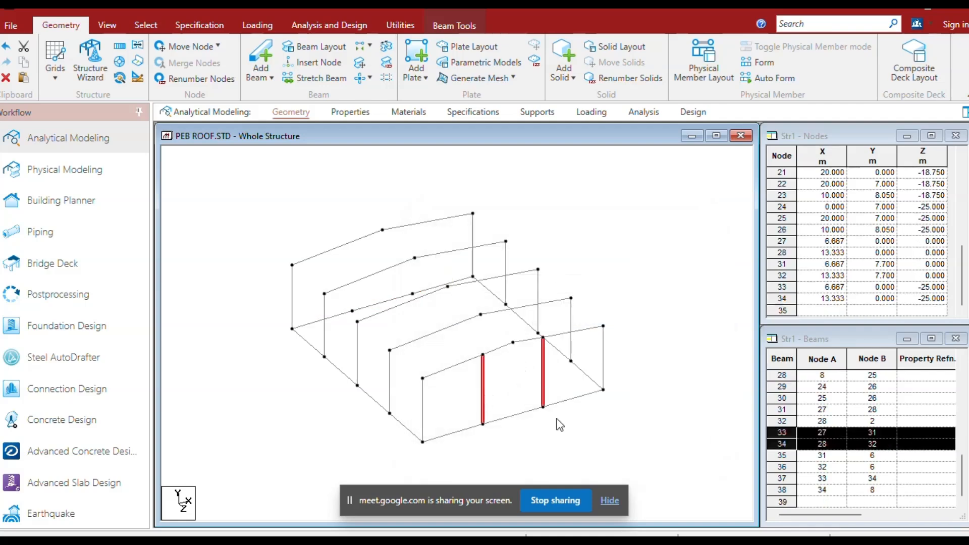
key("ctrl+c")
key("ctrl+v")
left_click(648, 328)
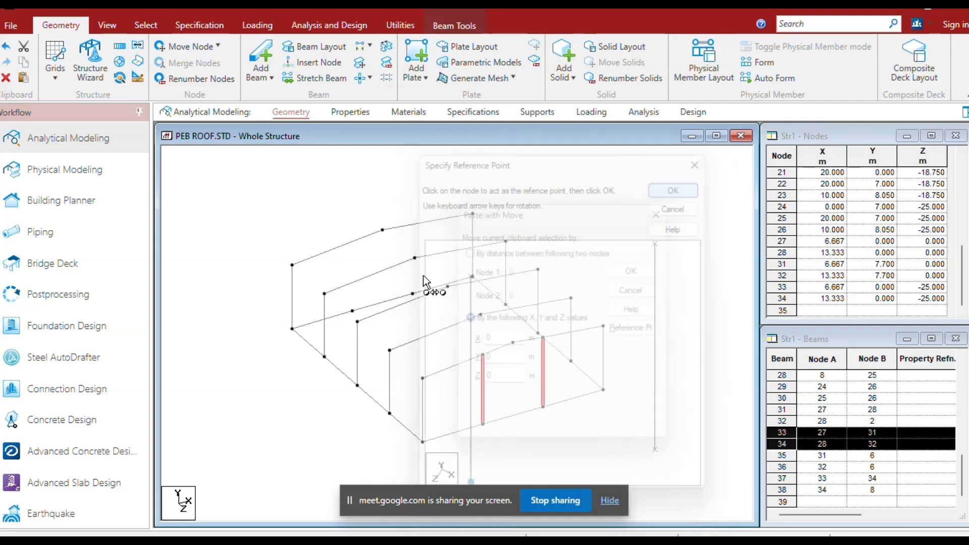
left_click(353, 312)
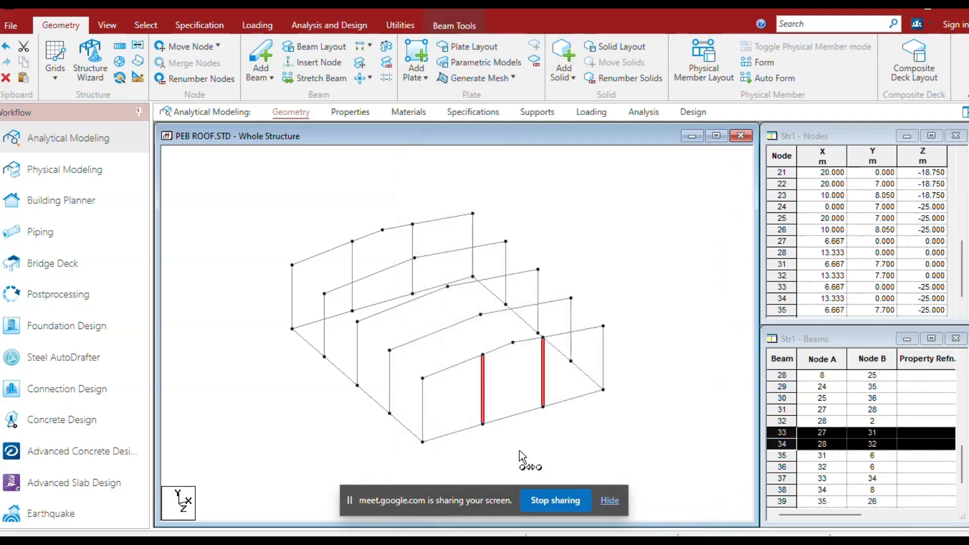
left_click(323, 216)
Copy the four longitudinal base beams along one side wall to both eave lines and the roof ridge.
left_click(308, 343)
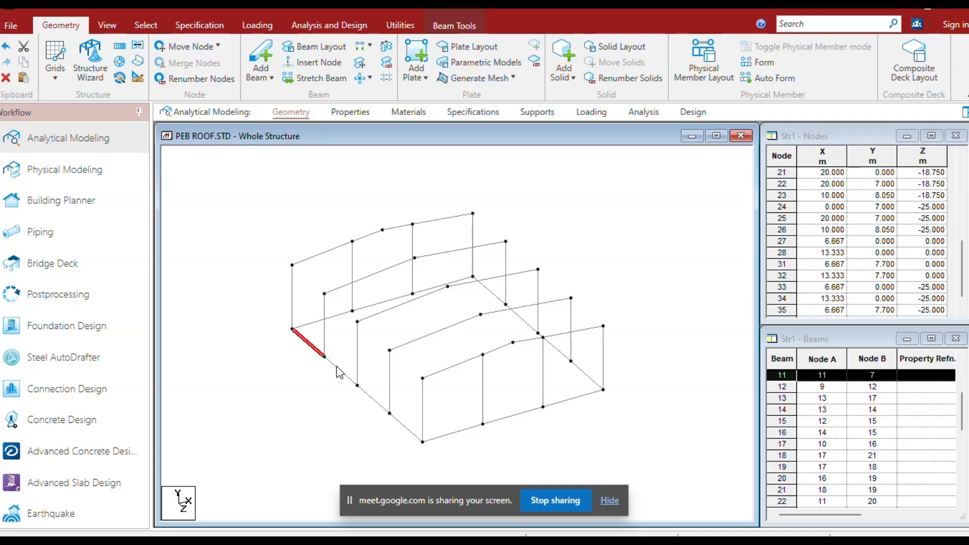
left_click(339, 372, "ctrl")
left_click(373, 399, "ctrl")
left_click(401, 426, "ctrl")
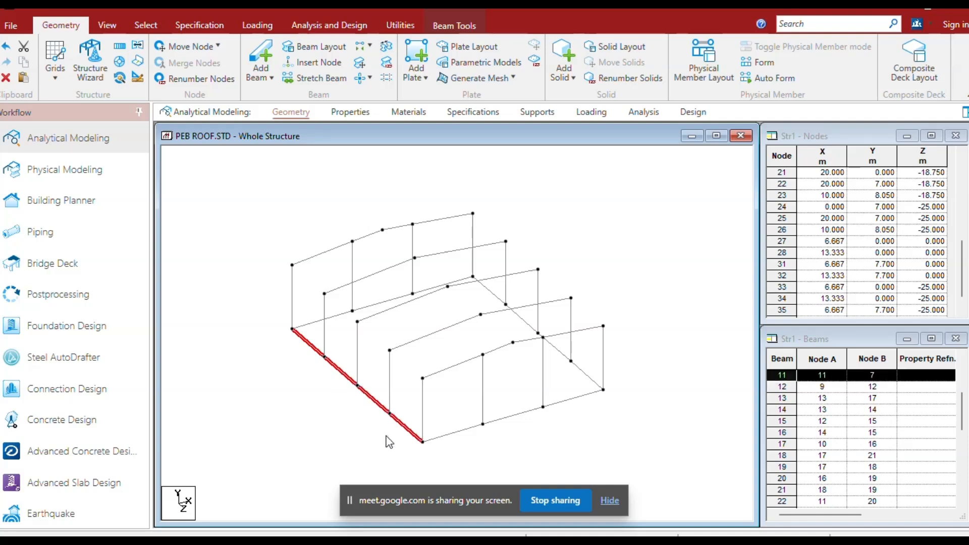
key("ctrl+v")
left_click(634, 328)
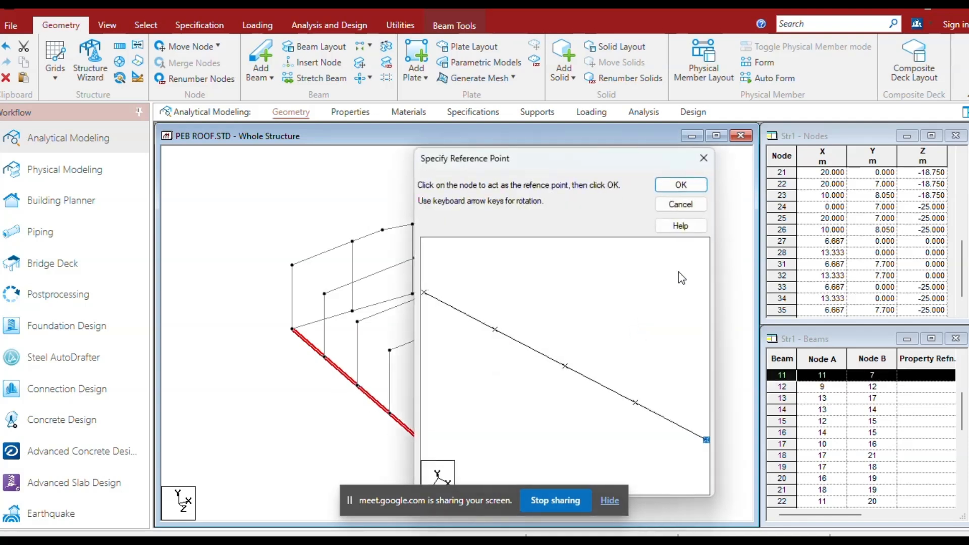
left_click(673, 191)
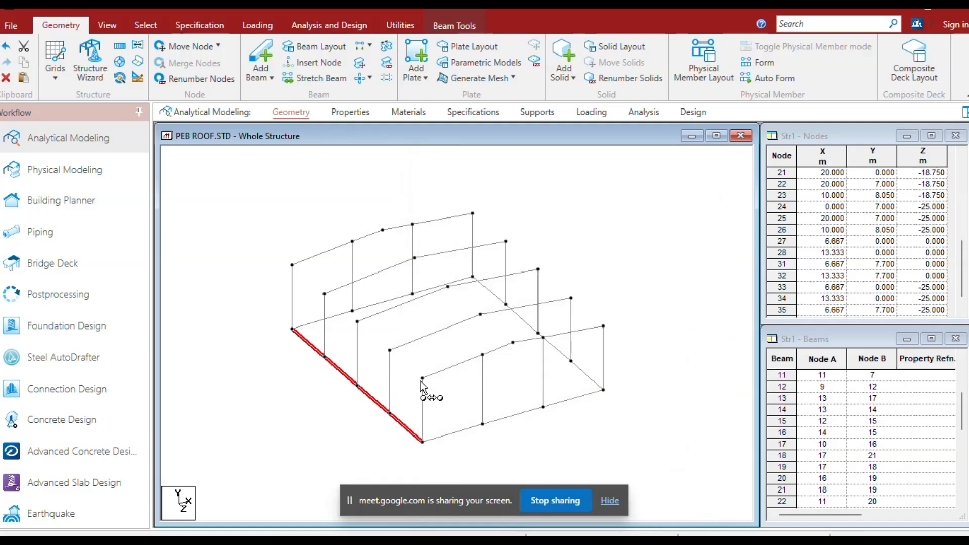
left_click(423, 379)
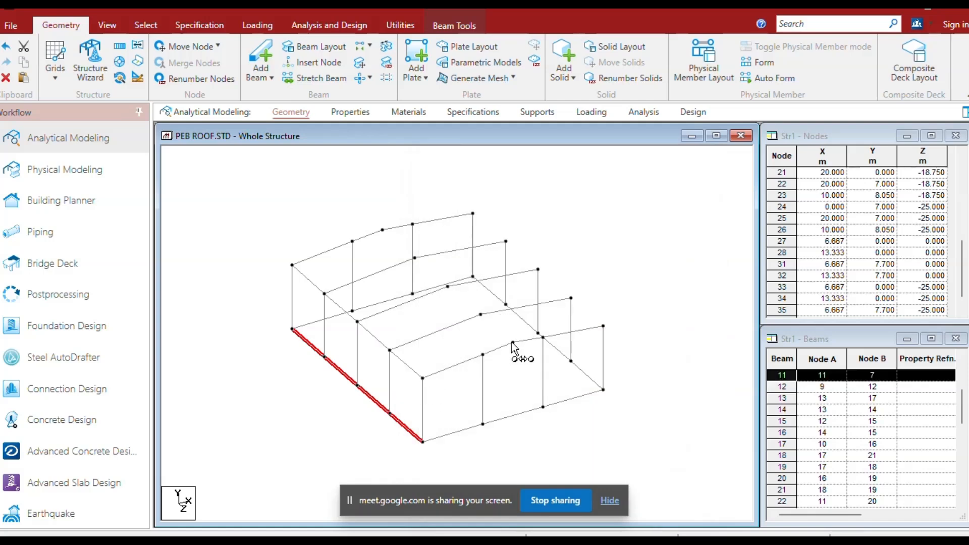
left_click(603, 326)
left_click(631, 255)
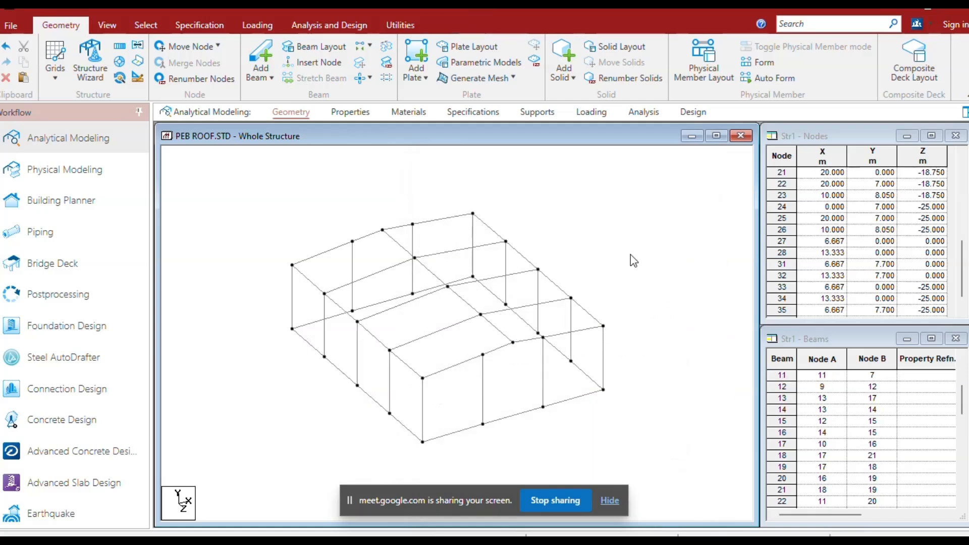
left_click(480, 351)
Extend all base nodes downward with a linked translational repeat of one -0.5 m step in global Y.
left_click(108, 32)
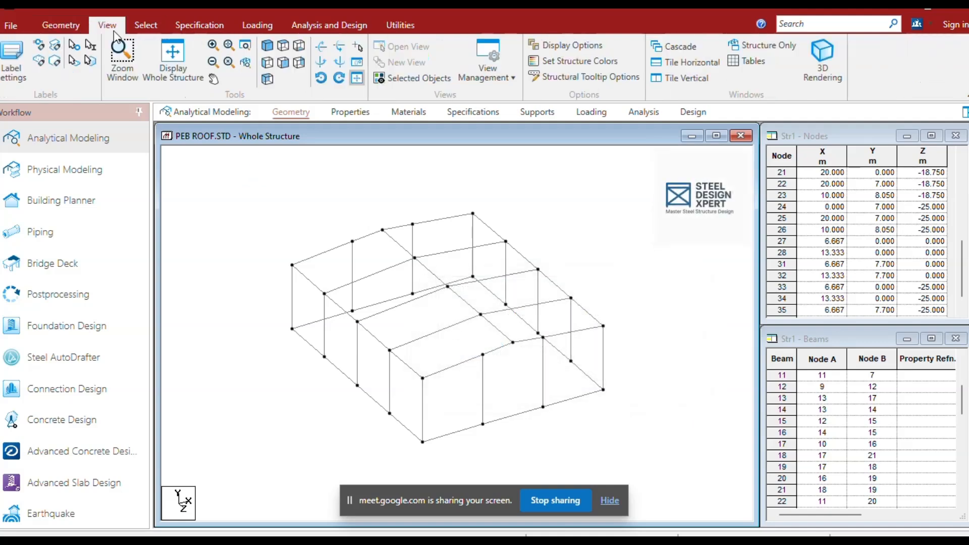
left_click(267, 62)
mouse_move(407, 441)
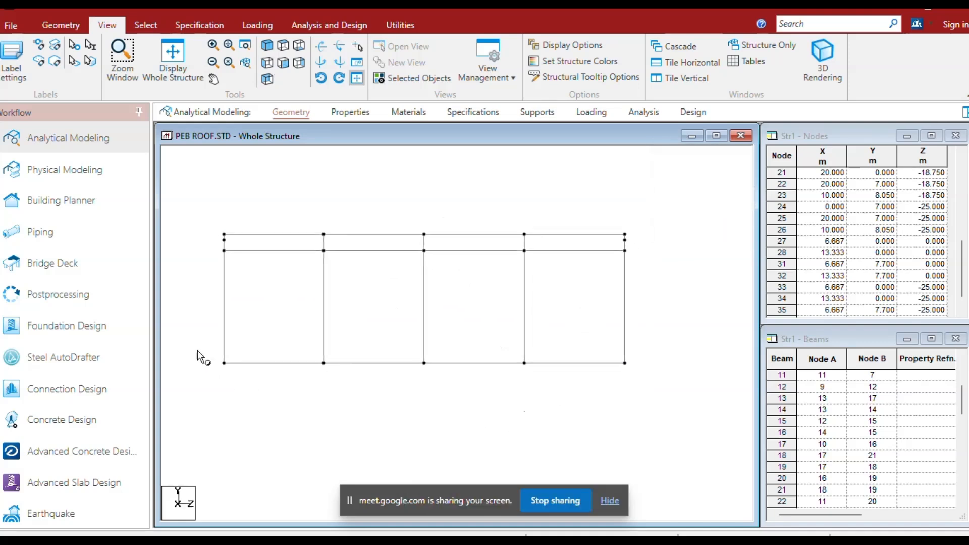
left_click_drag(199, 354, 657, 410)
right_click(657, 410)
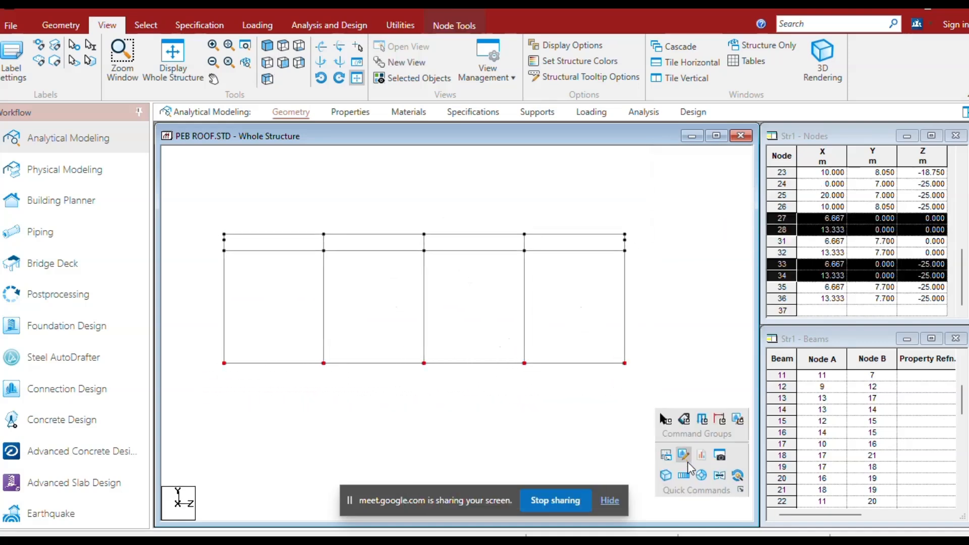
left_click(684, 475)
left_click(417, 397)
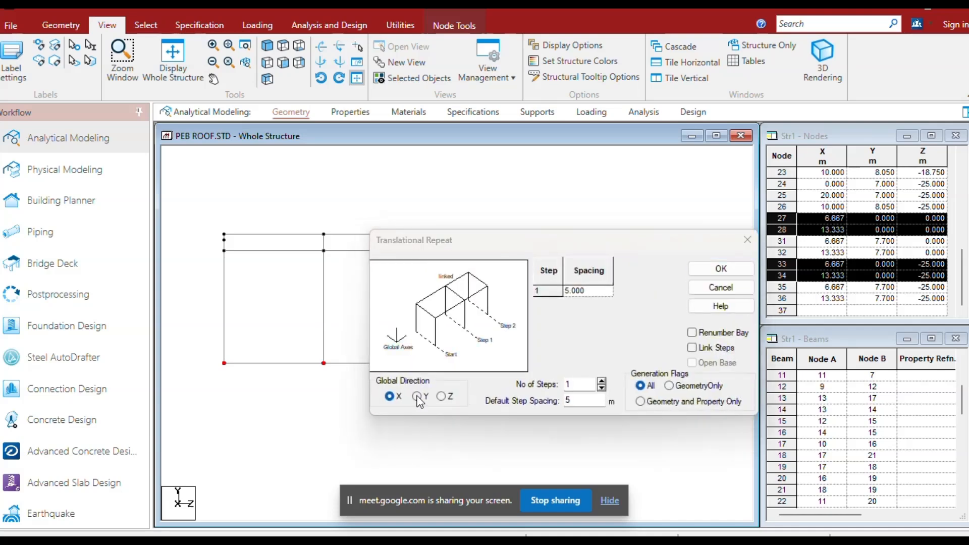
left_click(693, 348)
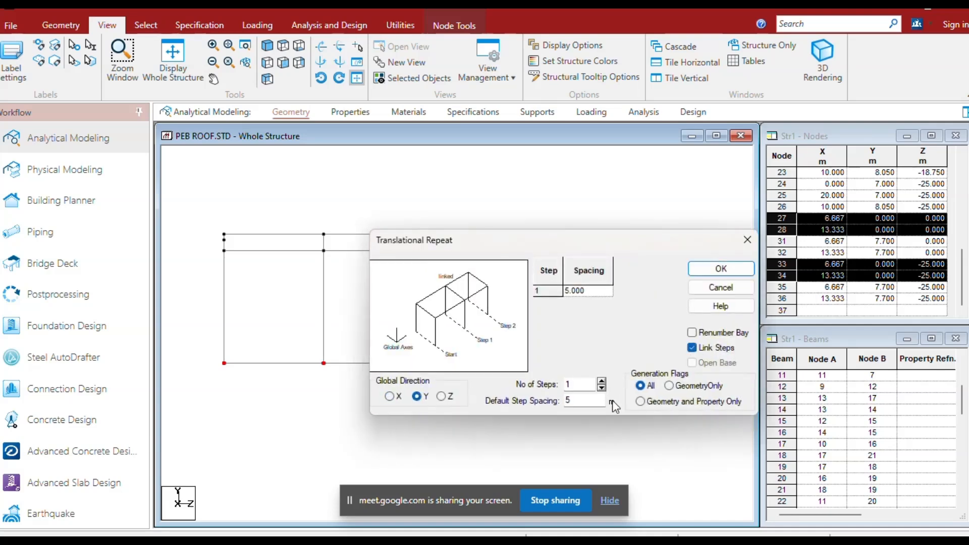
double_click(581, 404)
left_click(714, 269)
left_click_drag(213, 364, 632, 402)
left_click(475, 116)
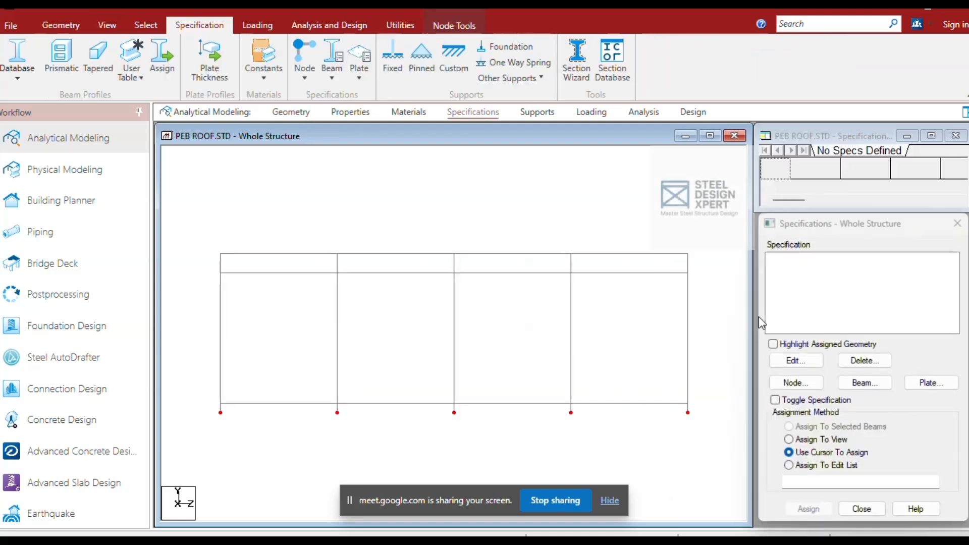
left_click(863, 386)
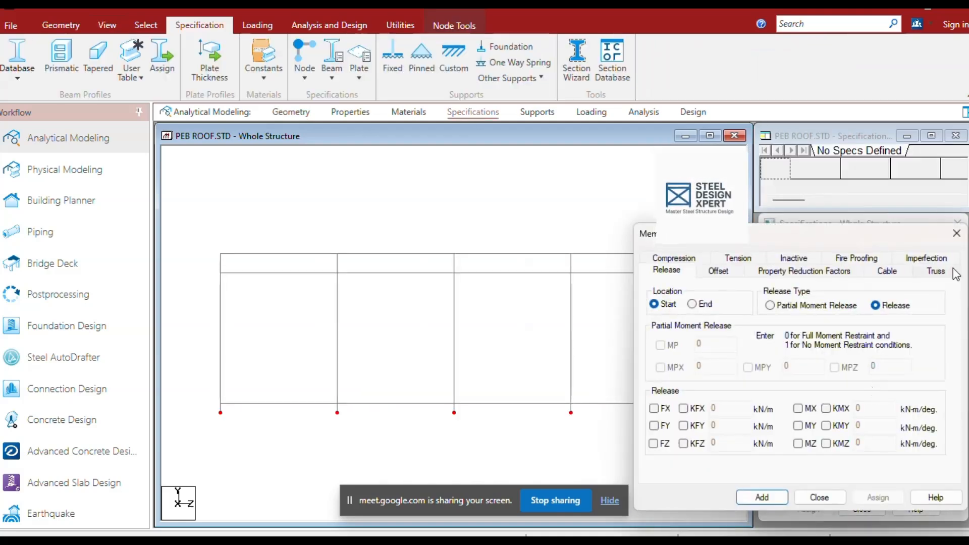
left_click(957, 233)
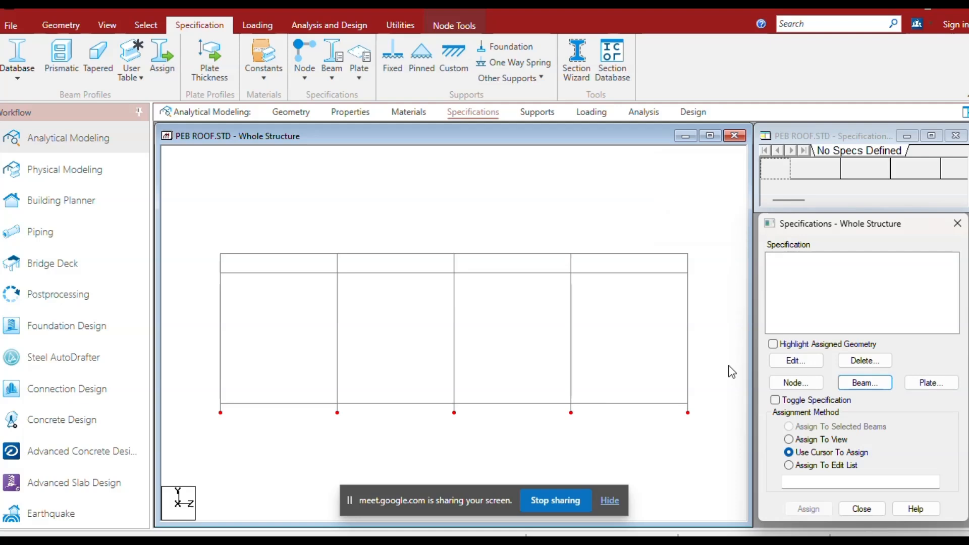
Create a pinned support and assign it to all the lowest nodes beneath the columns.
left_click(541, 114)
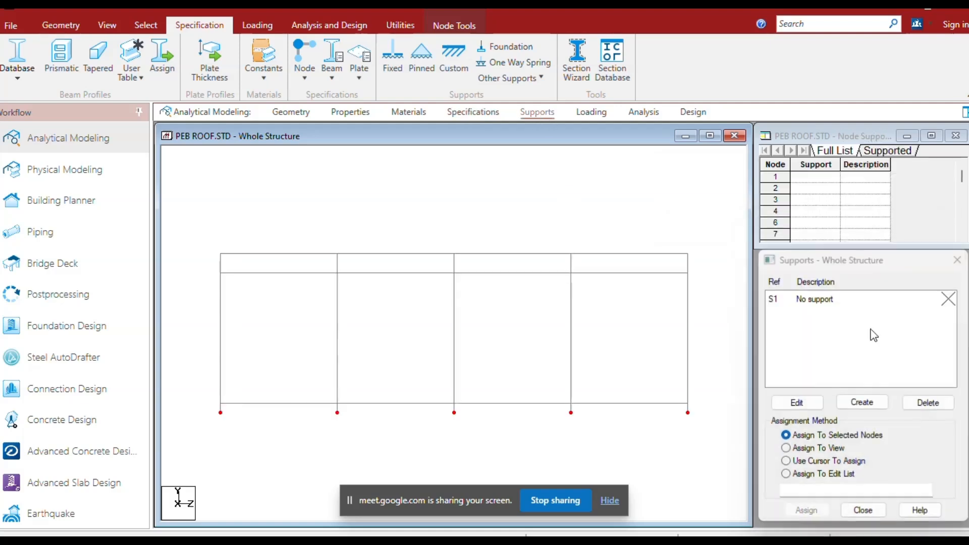
left_click(858, 402)
left_click(740, 233)
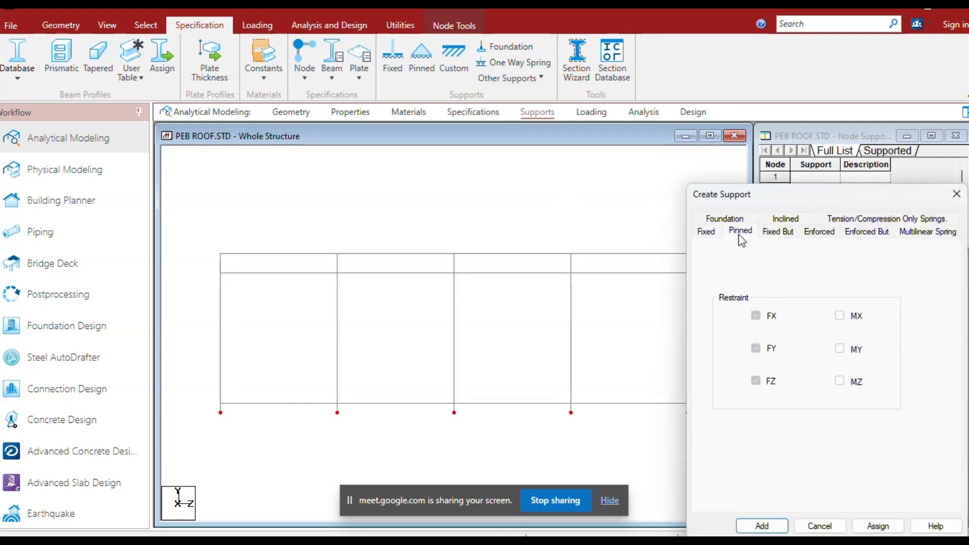
left_click(763, 526)
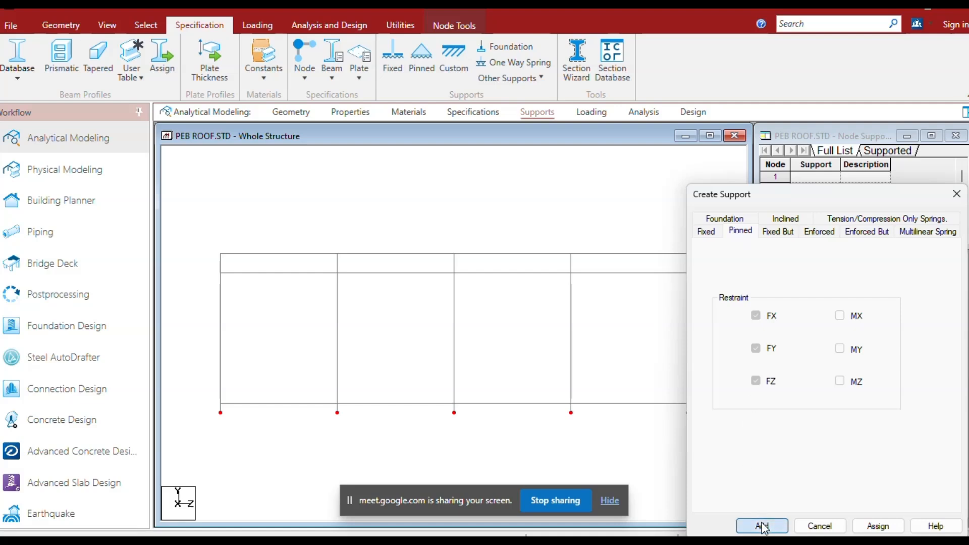
left_click(846, 316)
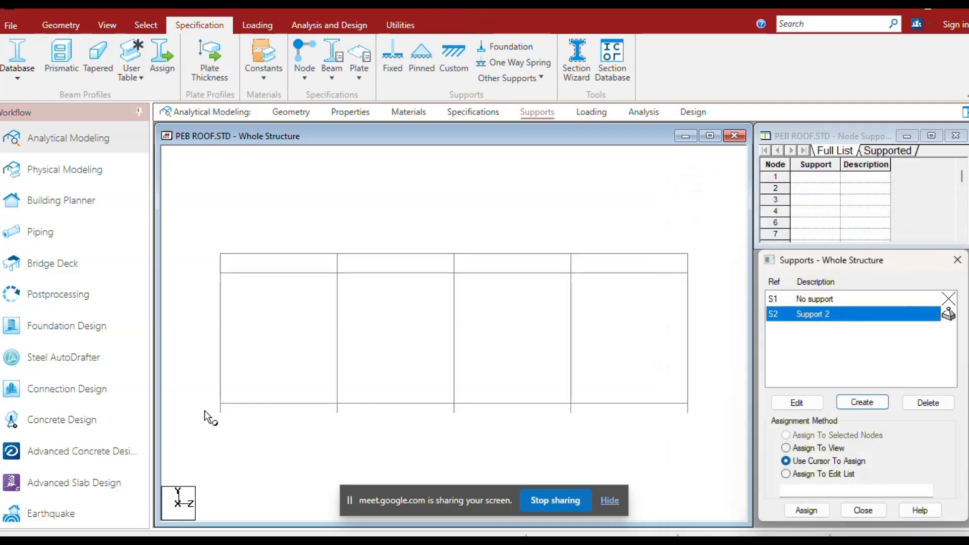
left_click_drag(205, 411, 728, 448)
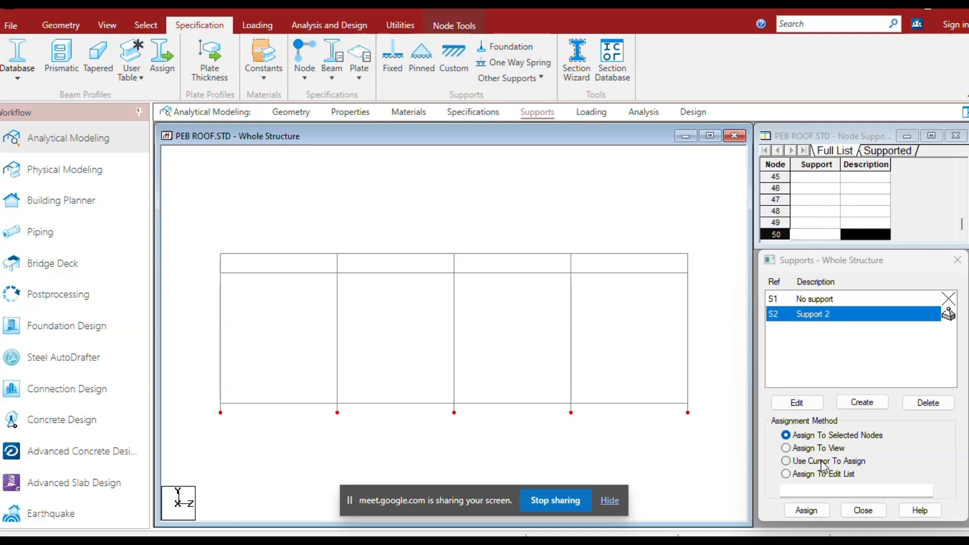
left_click(806, 511)
left_click(870, 428)
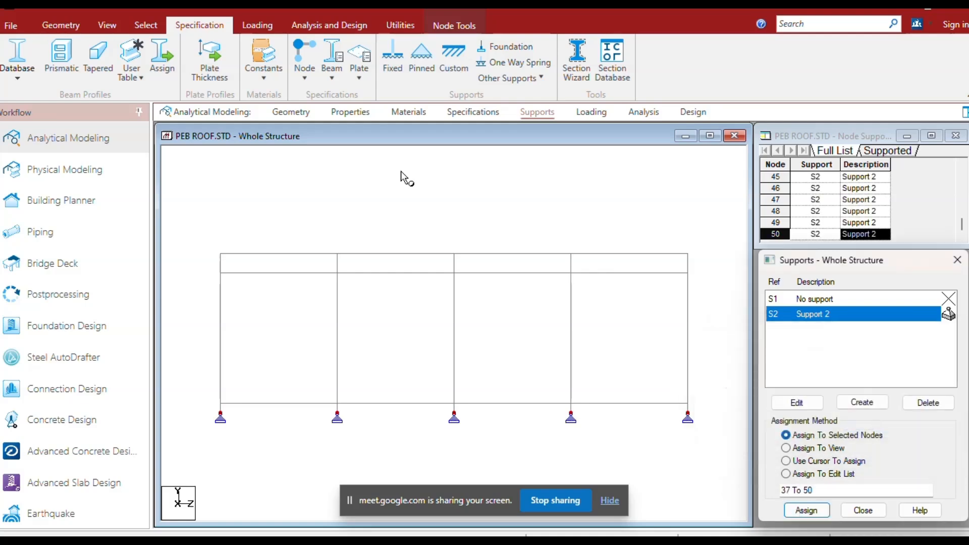
Save the modified structure and open the member section properties.
left_click(103, 24)
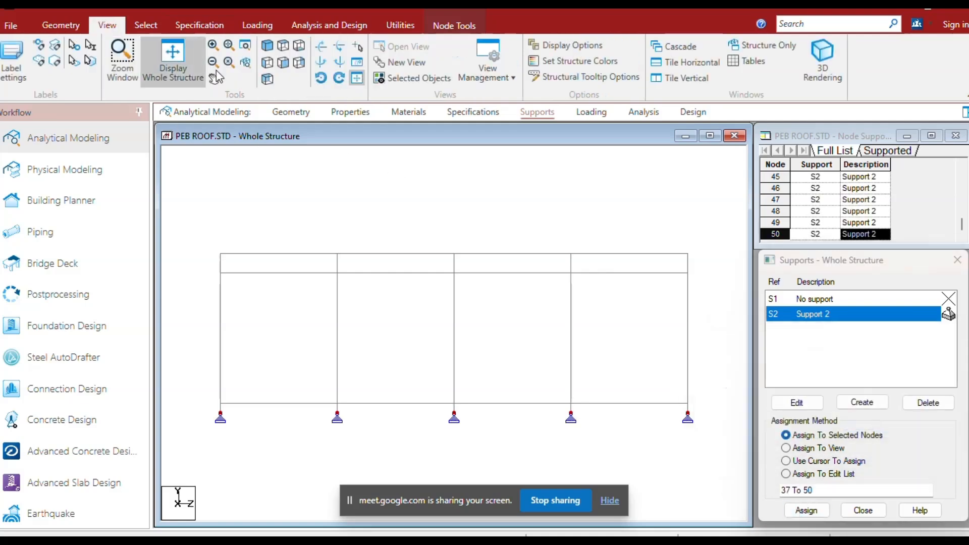
left_click(177, 56)
left_click(639, 220)
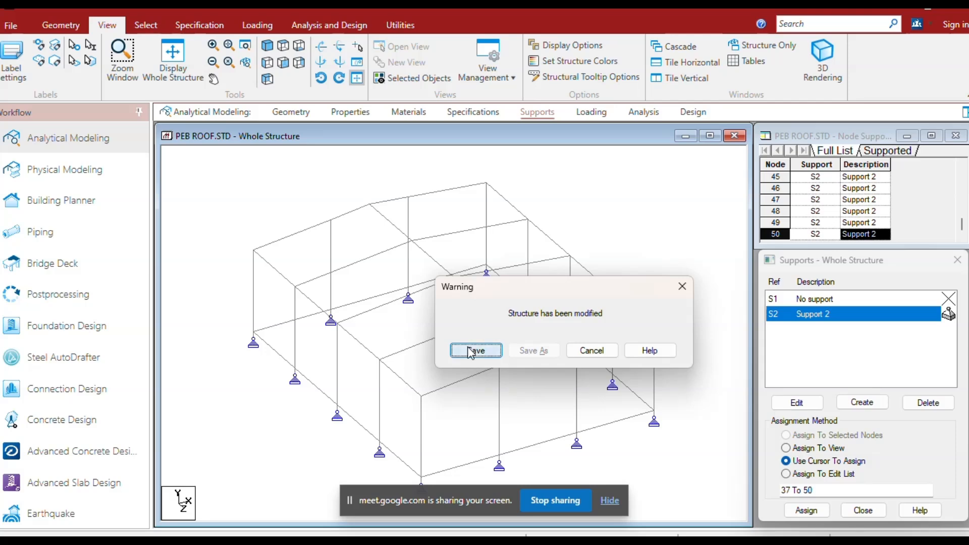
left_click(473, 349)
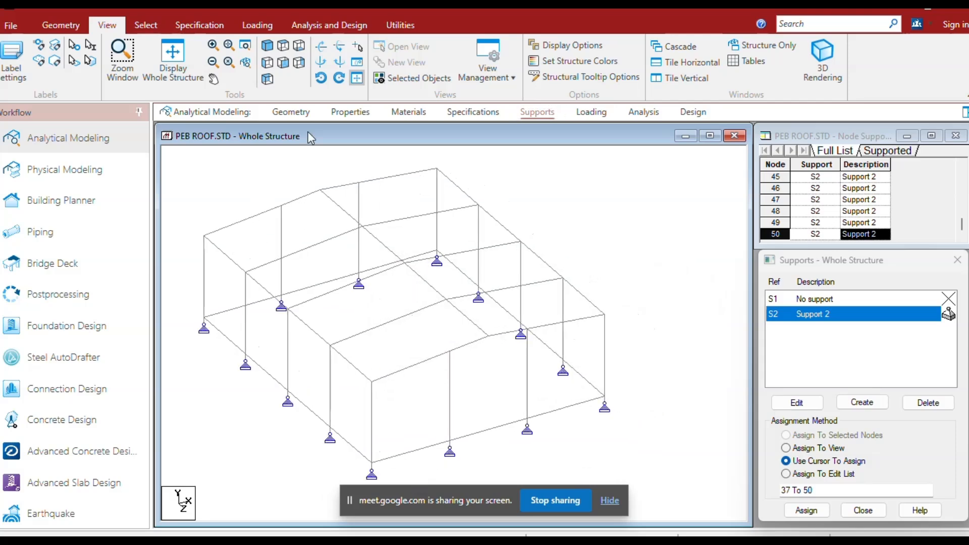
left_click(349, 113)
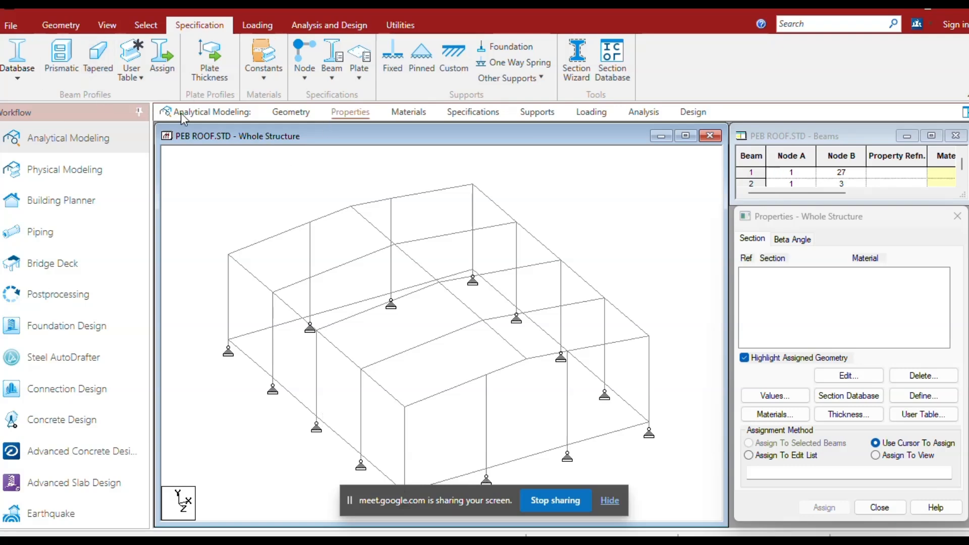
left_click(99, 61)
left_click(651, 238)
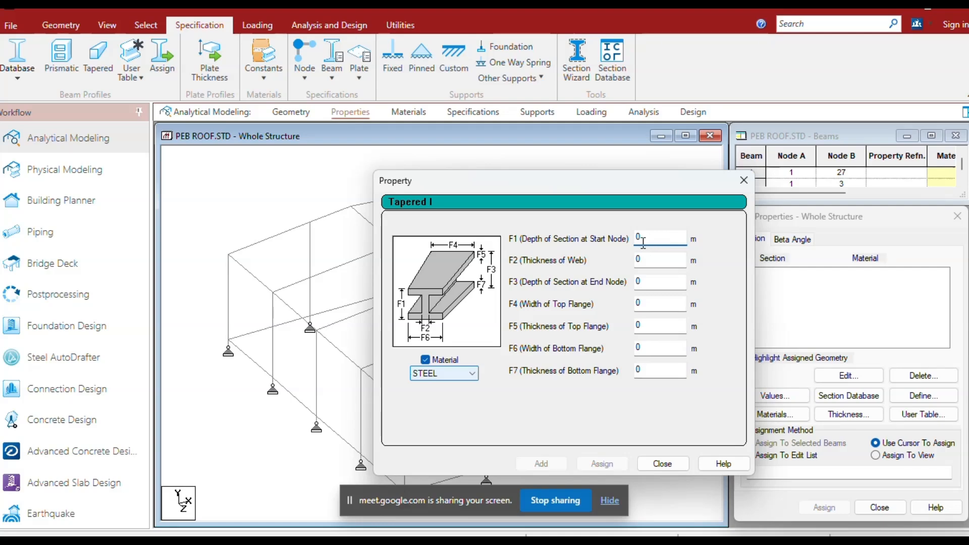
key("Escape")
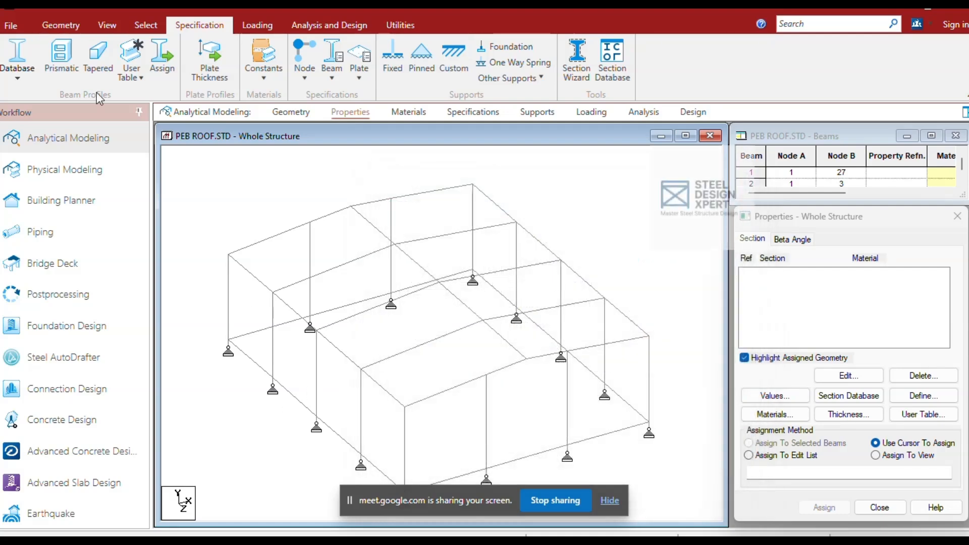
Define a steel tapered I section: 0.3 m start depth, 0.7 m end depth, 0.005 m web, 0.2 m by 0.008 m top flange.
left_click(105, 64)
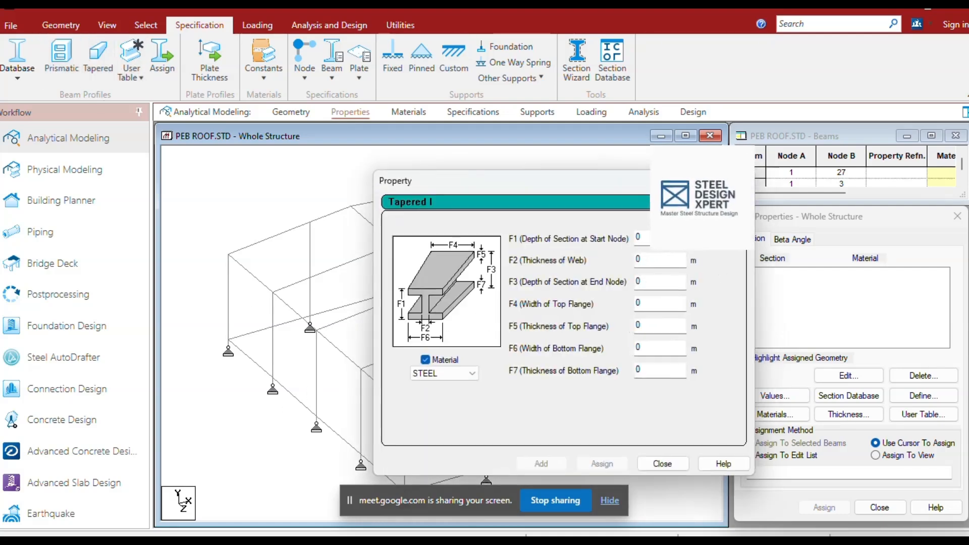
type(".")
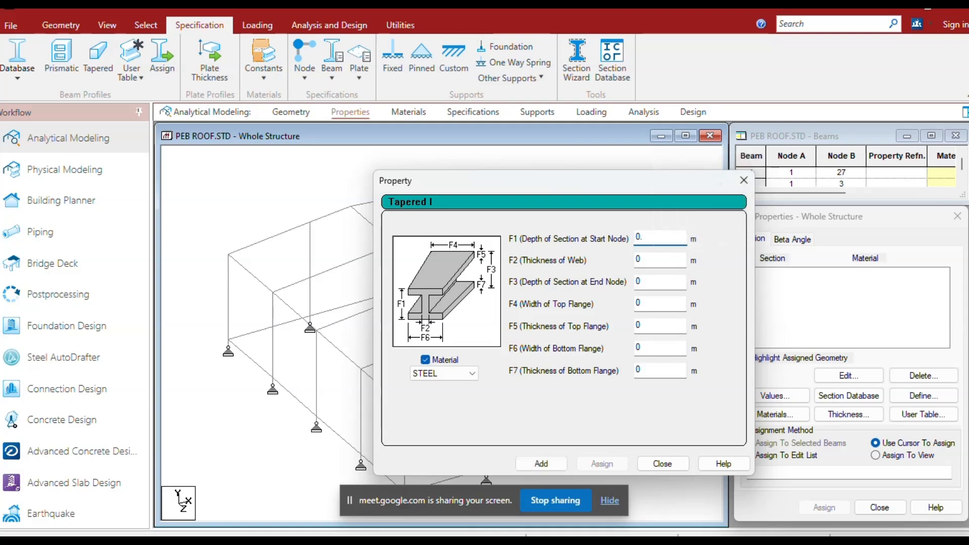
type("3")
left_click(653, 260)
type(".0")
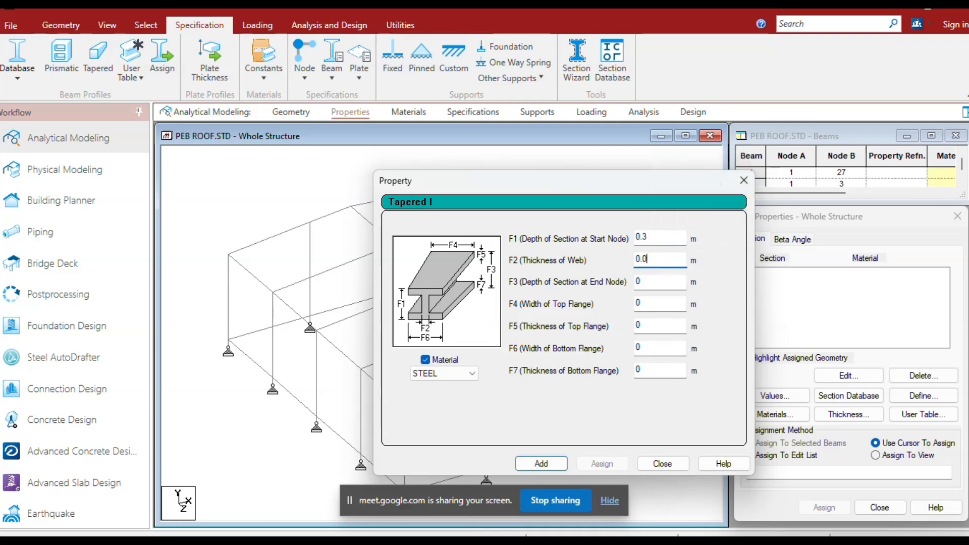
type("05")
left_click(654, 281)
type(".7")
left_click(652, 303)
type(".2")
left_click(639, 325)
type(".008")
left_click(541, 464)
left_click(661, 463)
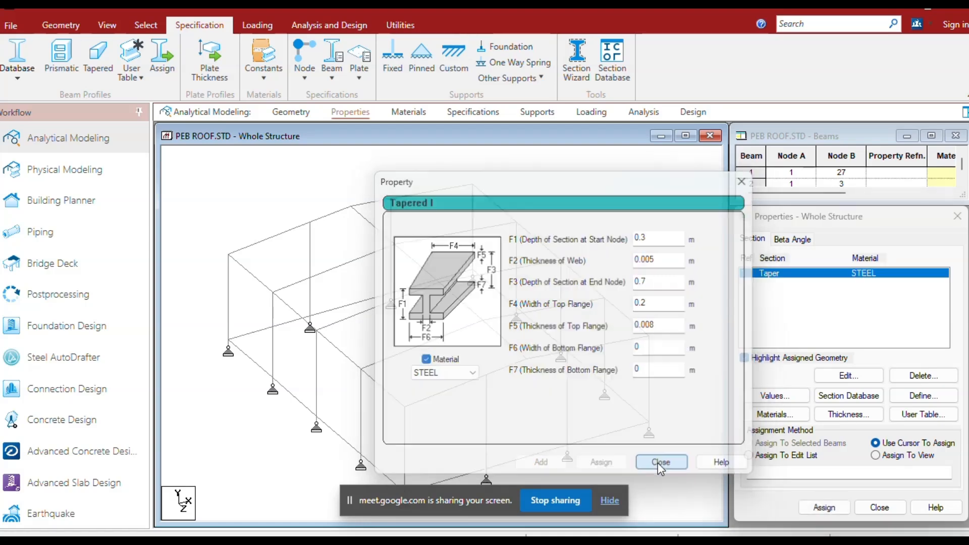
Assign the tapered I section to the six side columns of the three interior portal frames.
left_click(273, 354)
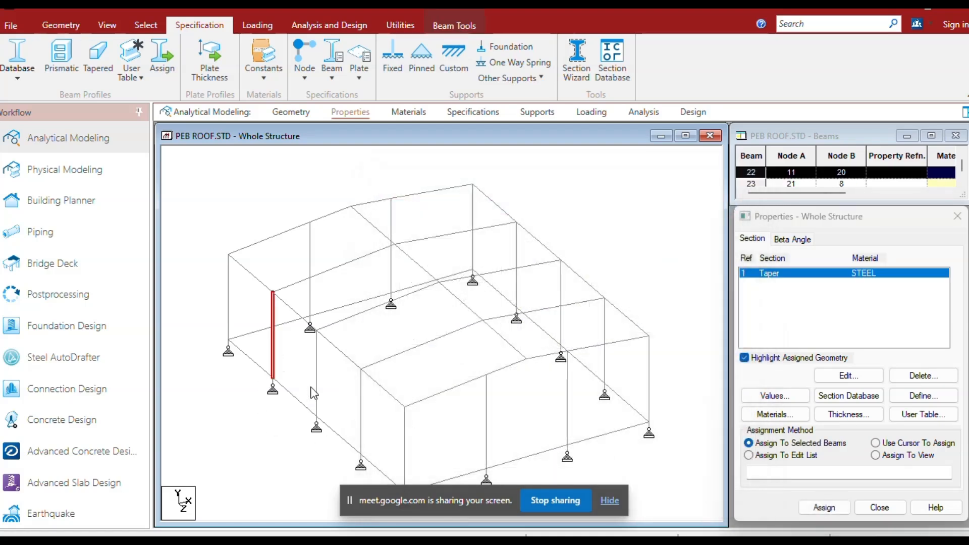
left_click(317, 394, "ctrl")
left_click(362, 438, "ctrl")
left_click(516, 285, "ctrl")
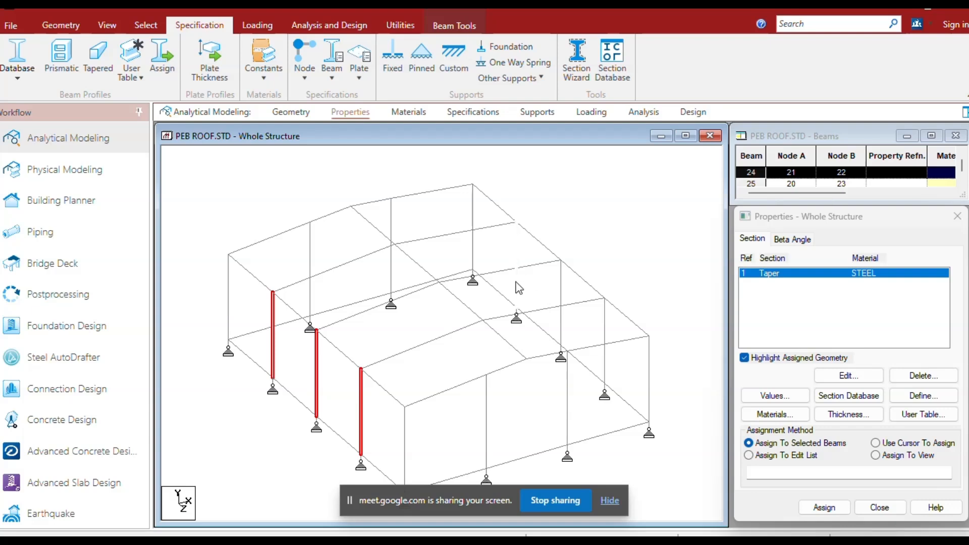
left_click(561, 295, "ctrl")
left_click(604, 329, "ctrl")
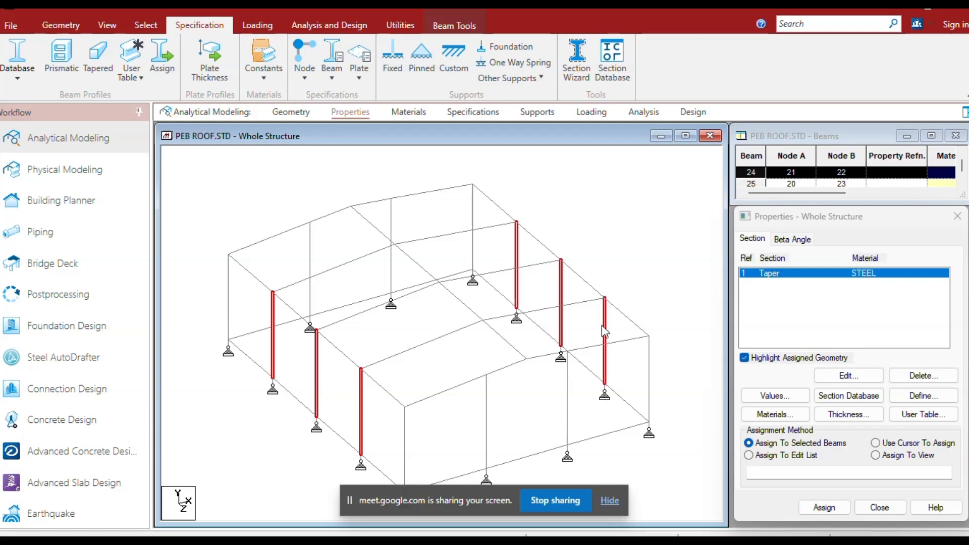
left_click(825, 507)
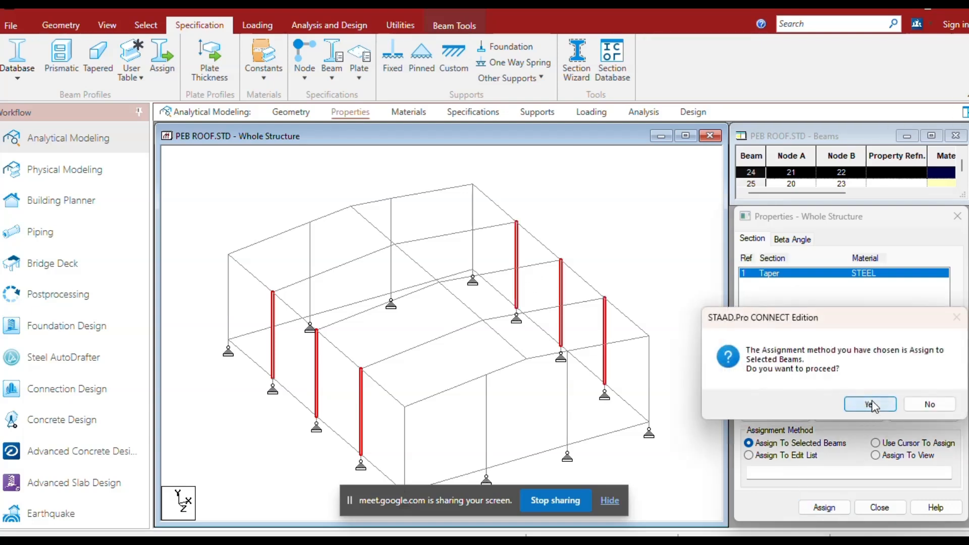
left_click(871, 404)
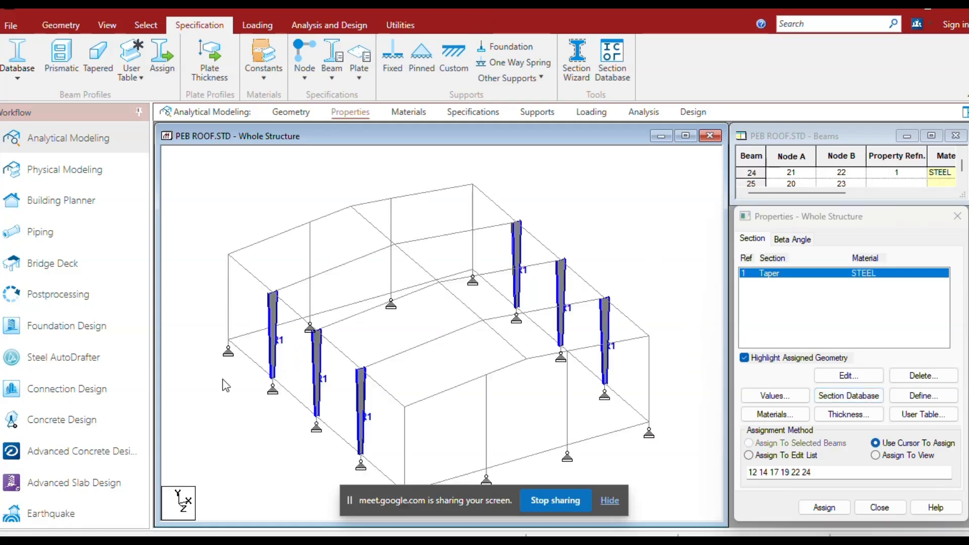
Select the six rafters of the three interior portal frames and turn off highlighting of assigned geometry.
scroll(307, 394, "up", 1)
middle_click_drag(307, 394, 392, 359)
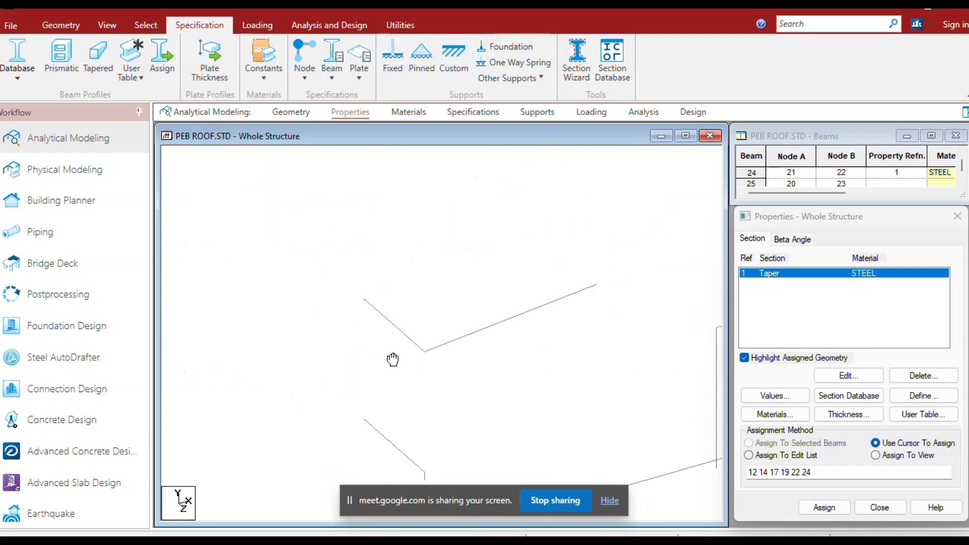
middle_click_drag(359, 311, 362, 356)
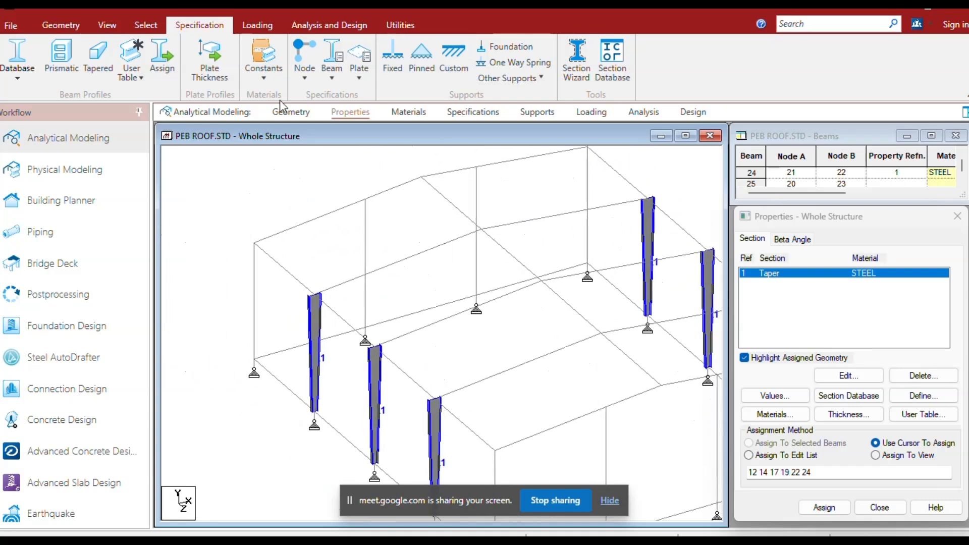
left_click(285, 113)
left_click(337, 112)
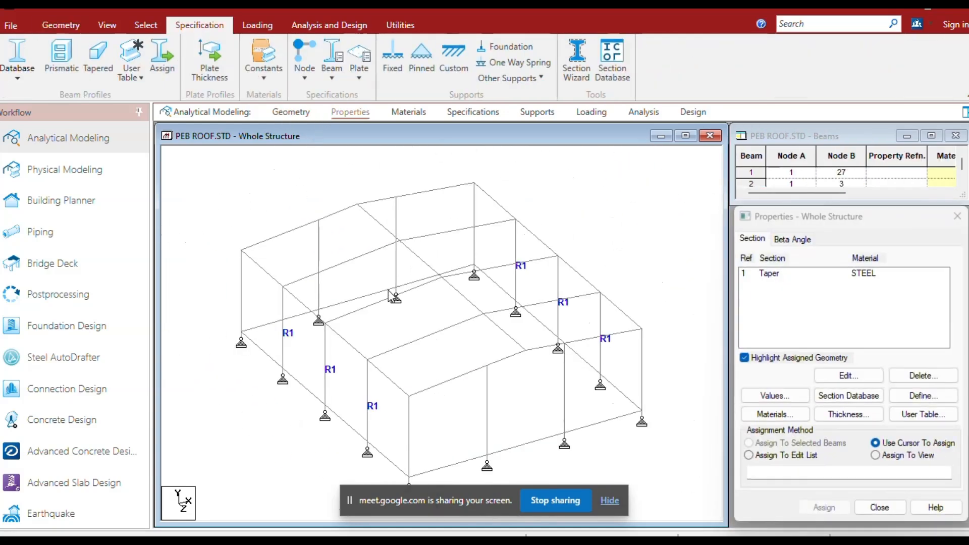
left_click(352, 266)
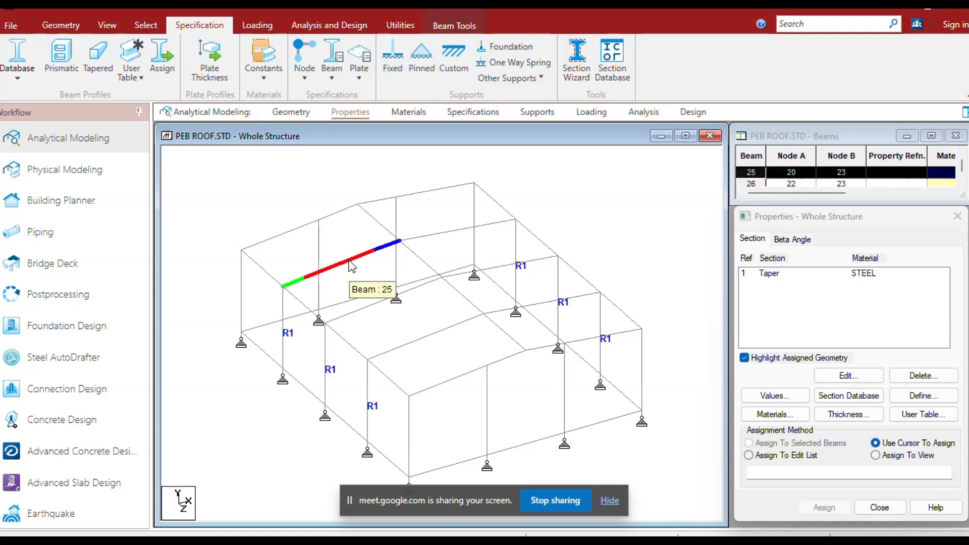
left_click(441, 233)
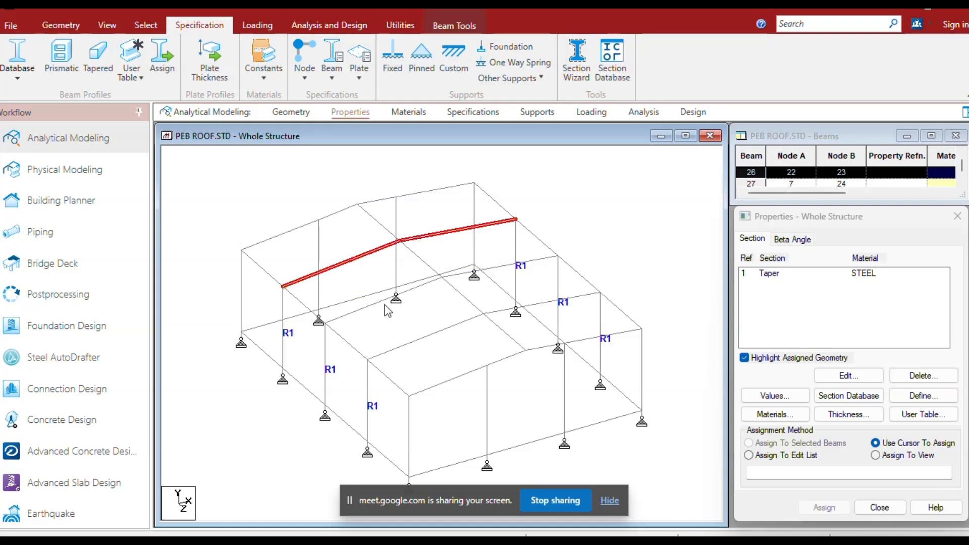
left_click(347, 314)
left_click(500, 267)
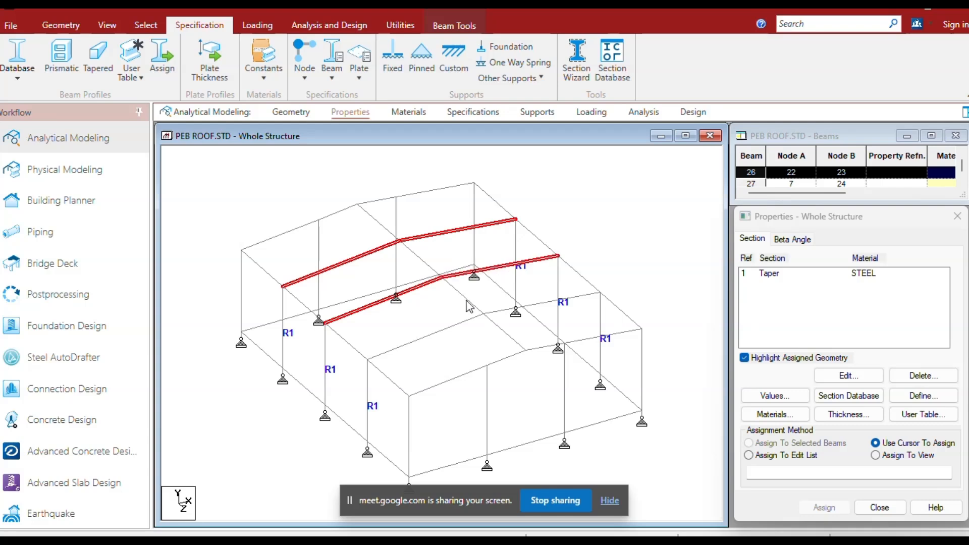
left_click(413, 344)
left_click(551, 302)
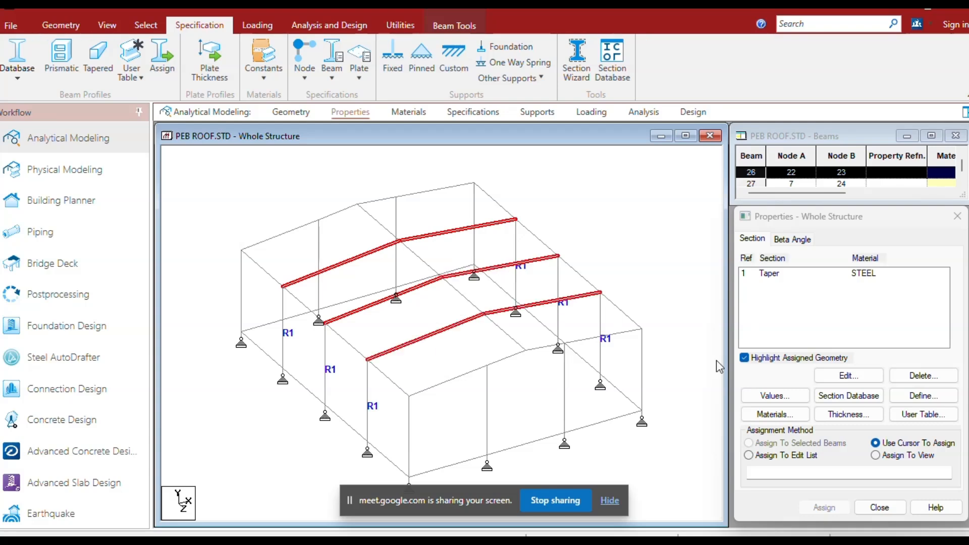
left_click(744, 357)
Define a steel tapered I section: 0.7 m start depth, 0.3 m end depth, 0.005 m web, 0.2 m by 0.008 m top flange.
left_click(97, 57)
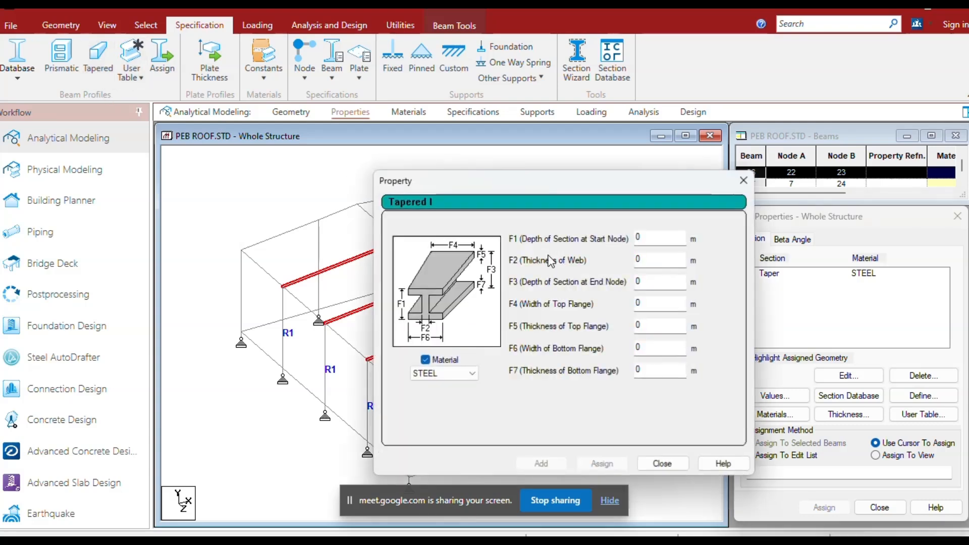
type(".7")
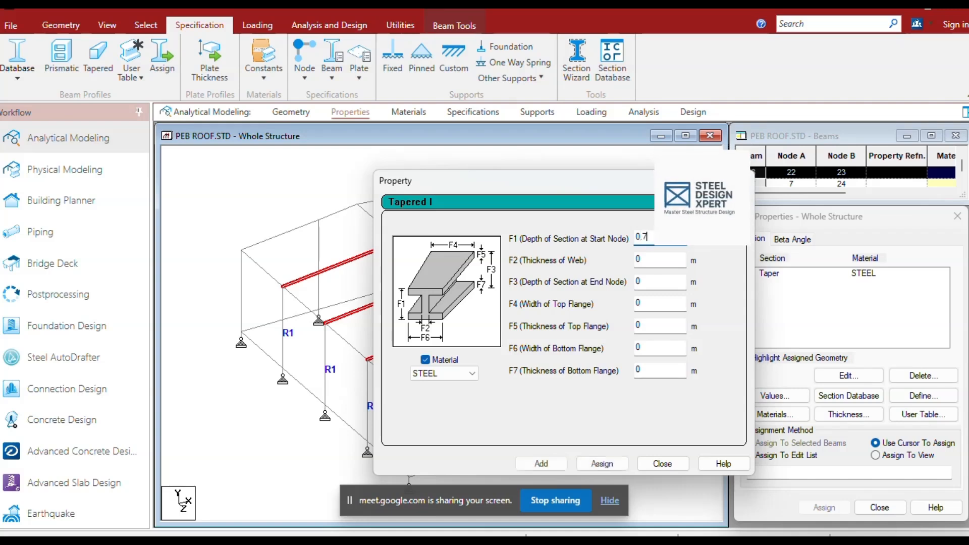
left_click(653, 259)
type(".005")
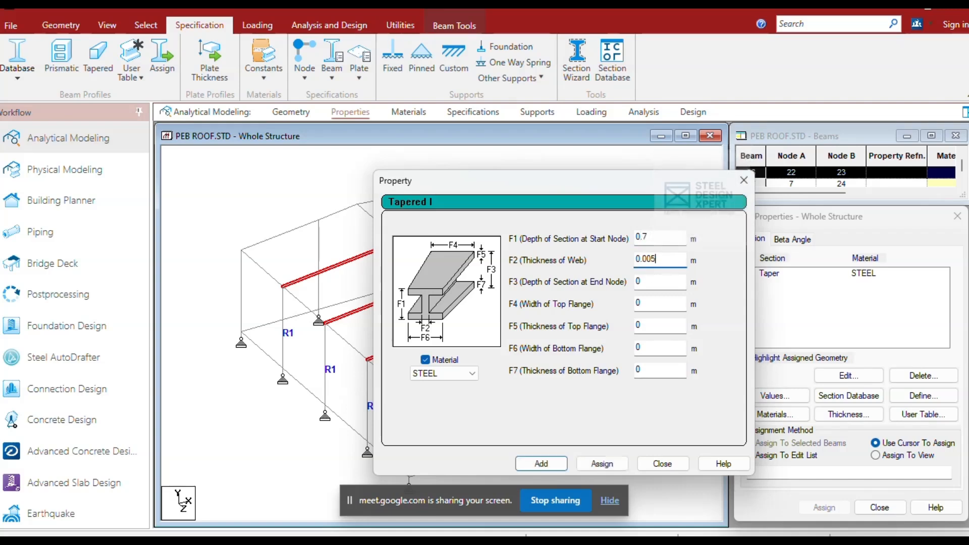
left_click(658, 282)
type(".3")
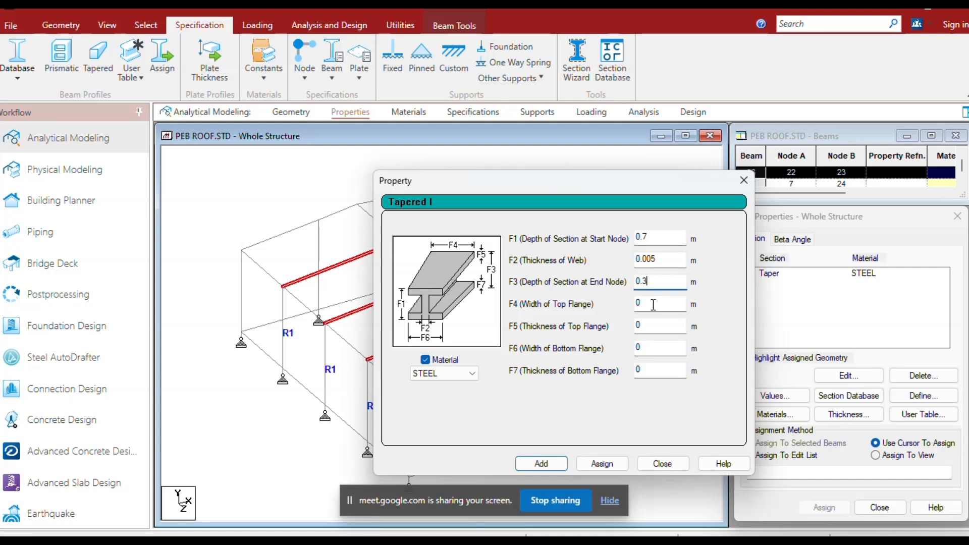
left_click(653, 304)
type(".2")
left_click(641, 326)
type(".008")
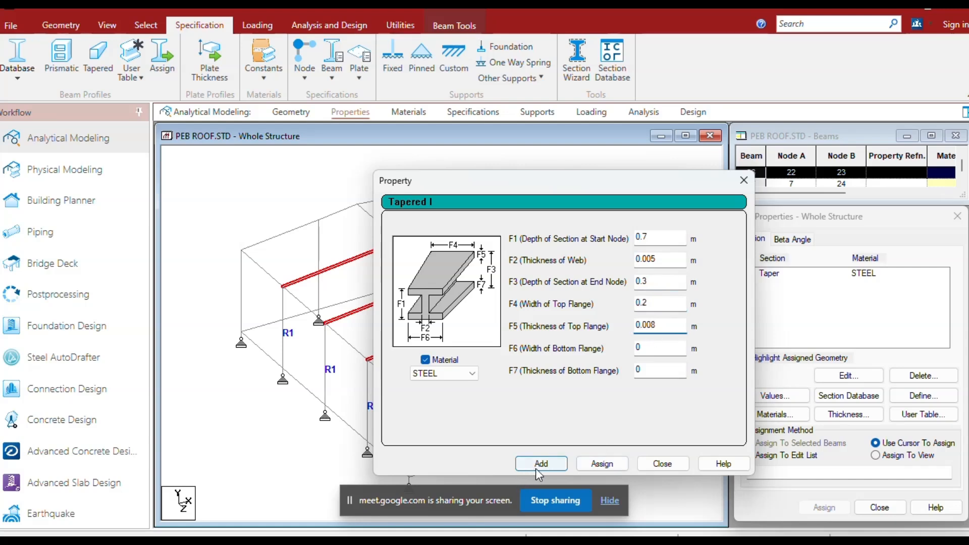
left_click(536, 465)
left_click(663, 463)
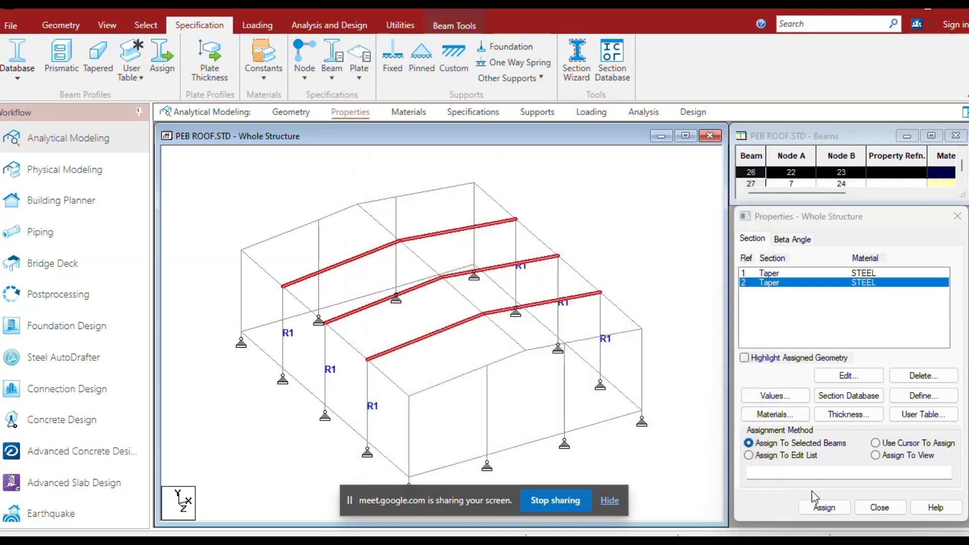
Assign the new tapered section to the selected rafters and show the member sections in the structure view.
left_click(824, 507)
left_click(868, 405)
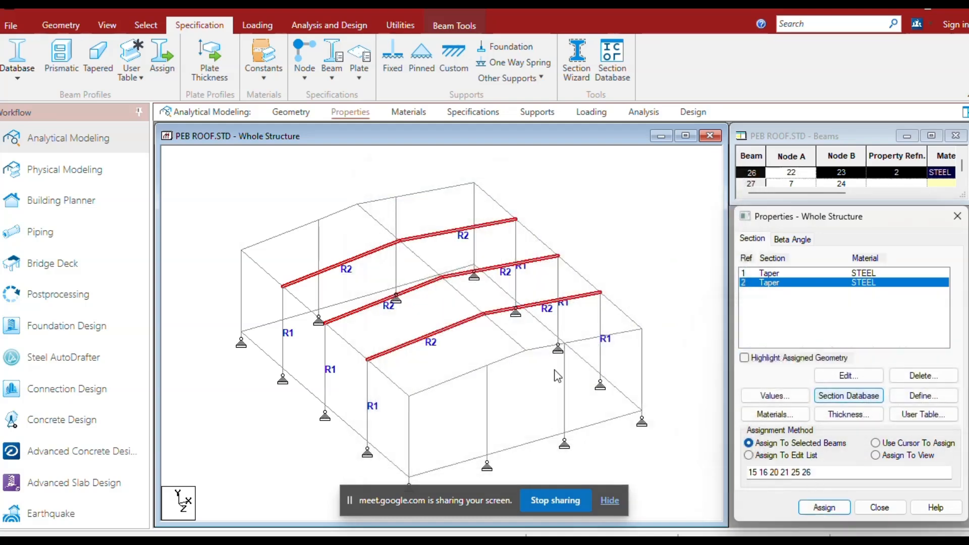
key("ctrl+3")
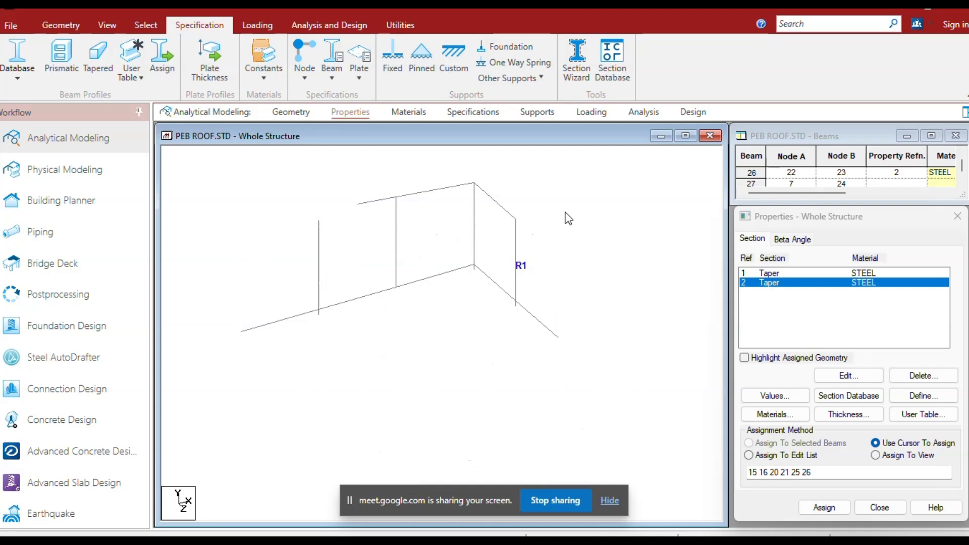
Select the four corner columns of the two end frames.
scroll(314, 372, "up", 3)
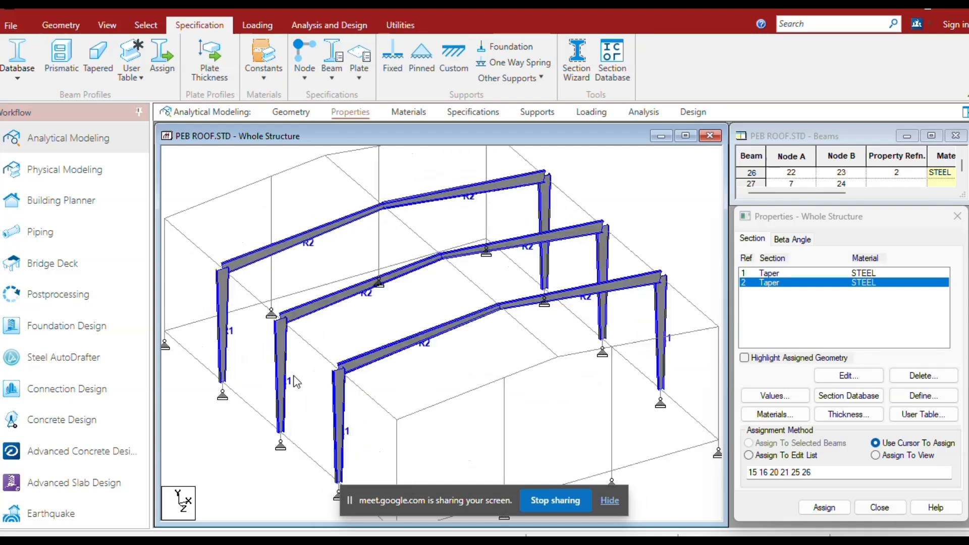
scroll(302, 385, "down", 1)
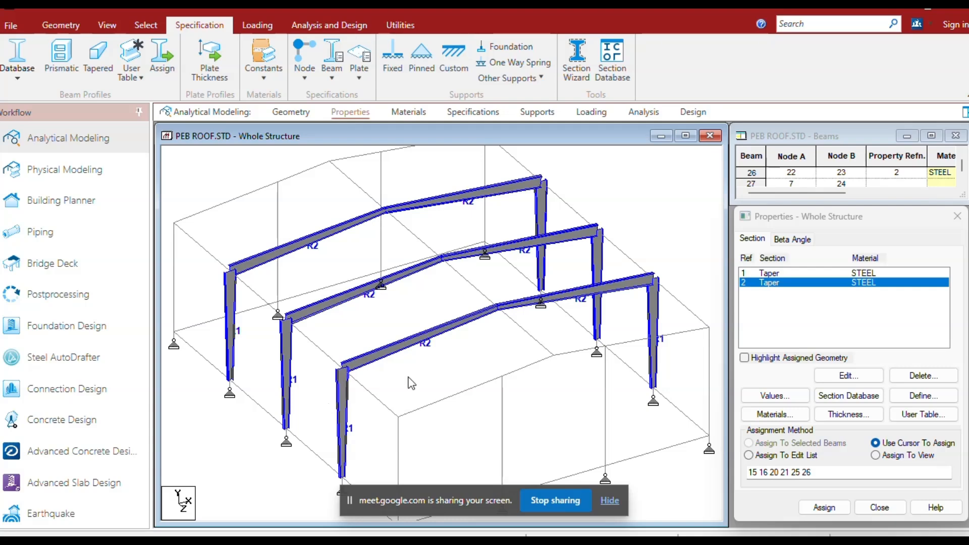
scroll(404, 366, "down", 1)
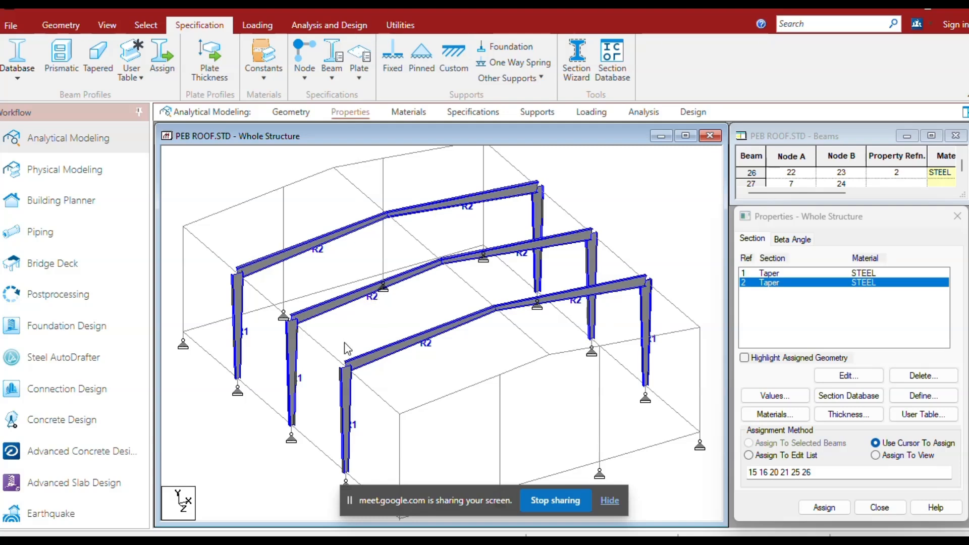
scroll(344, 344, "down", 2)
middle_click_drag(526, 294, 443, 307)
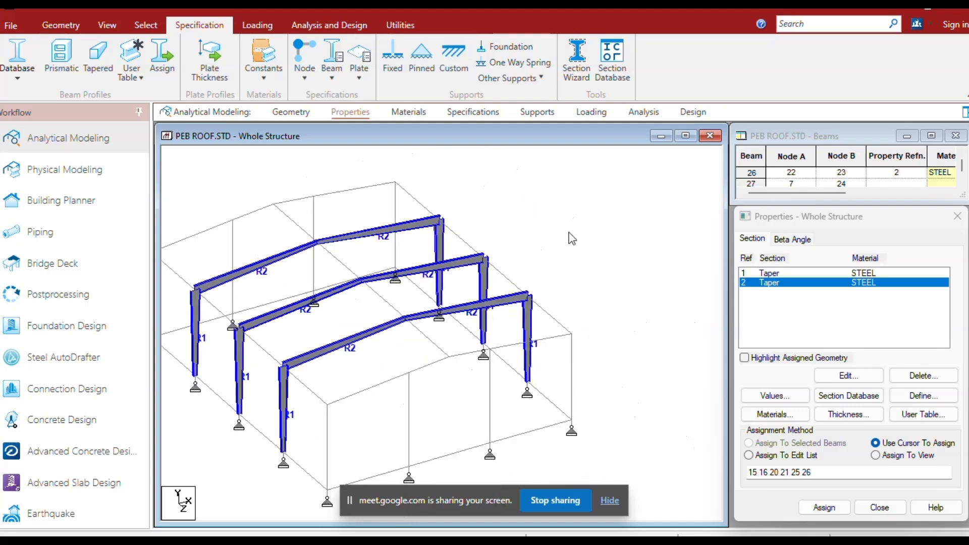
middle_click_drag(574, 236, 612, 240)
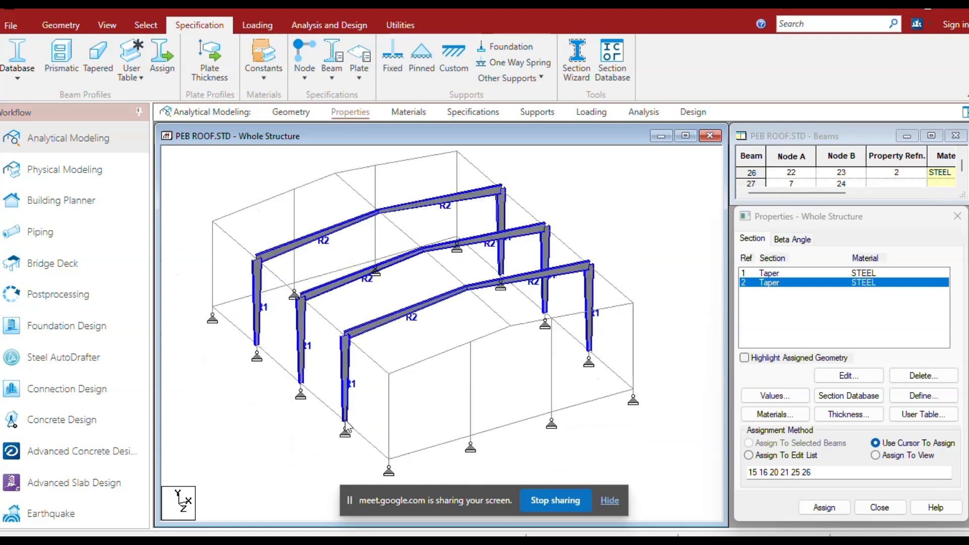
left_click(389, 422)
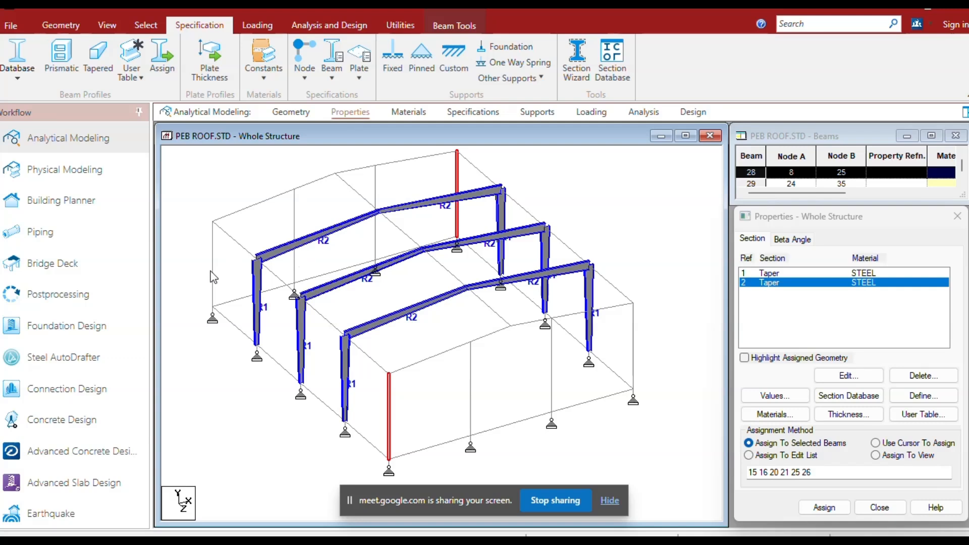
left_click(634, 354, "ctrl")
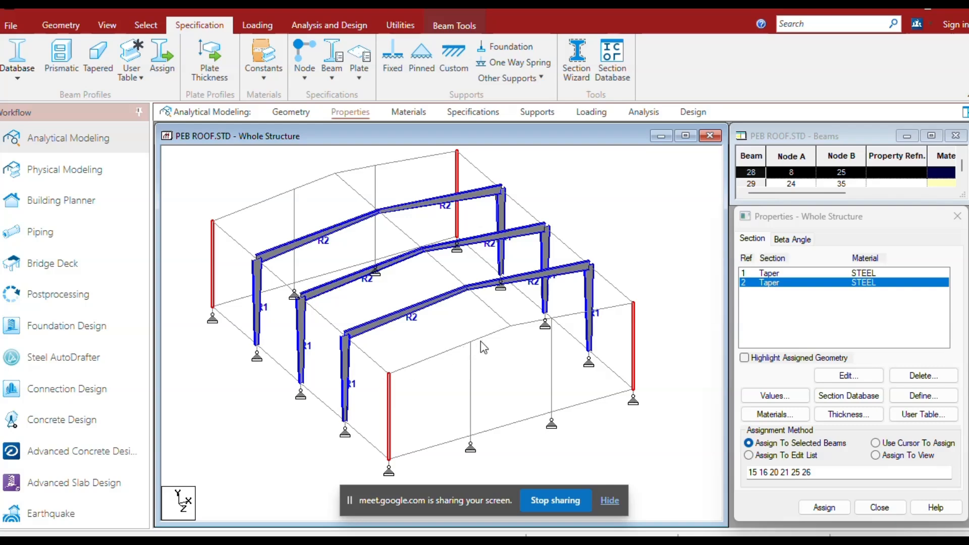
Define a steel tapered I section, 0.35 m deep at both ends, 0.005 m web, 0.2 m top flange width, and assign it to the corner columns.
left_click(98, 66)
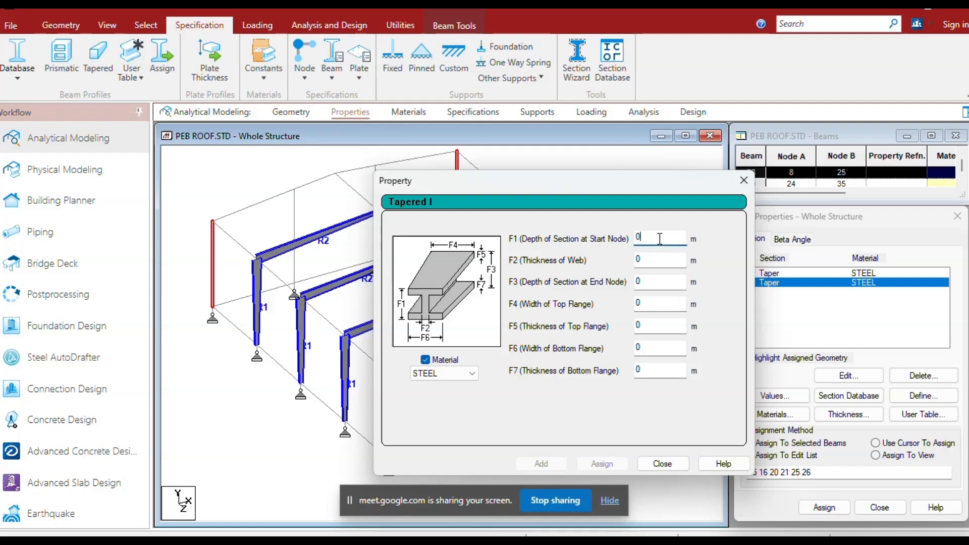
type(".35")
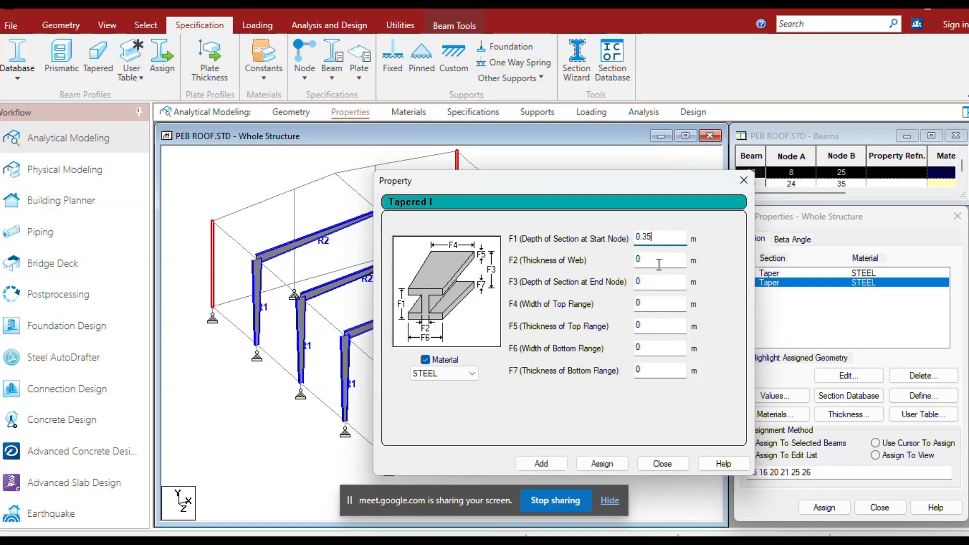
left_click(659, 262)
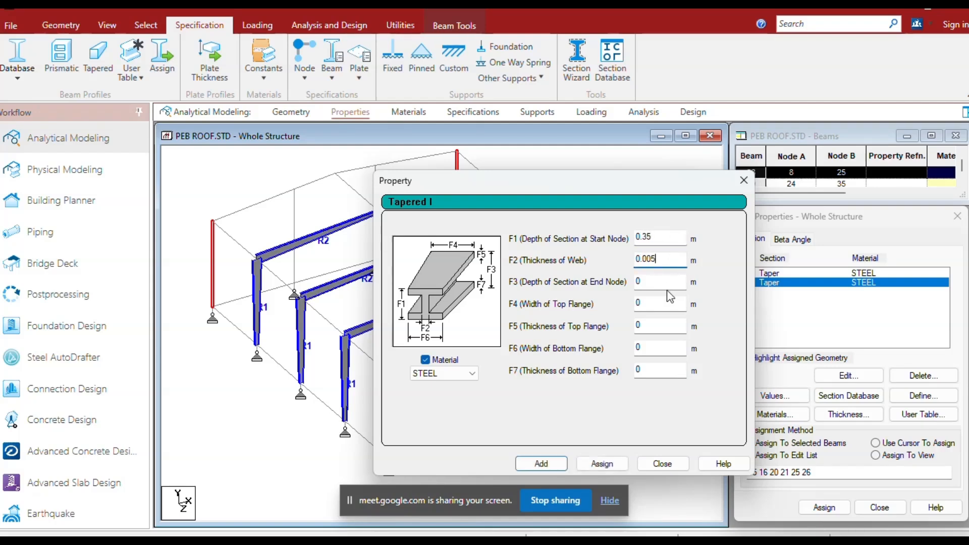
type(".35")
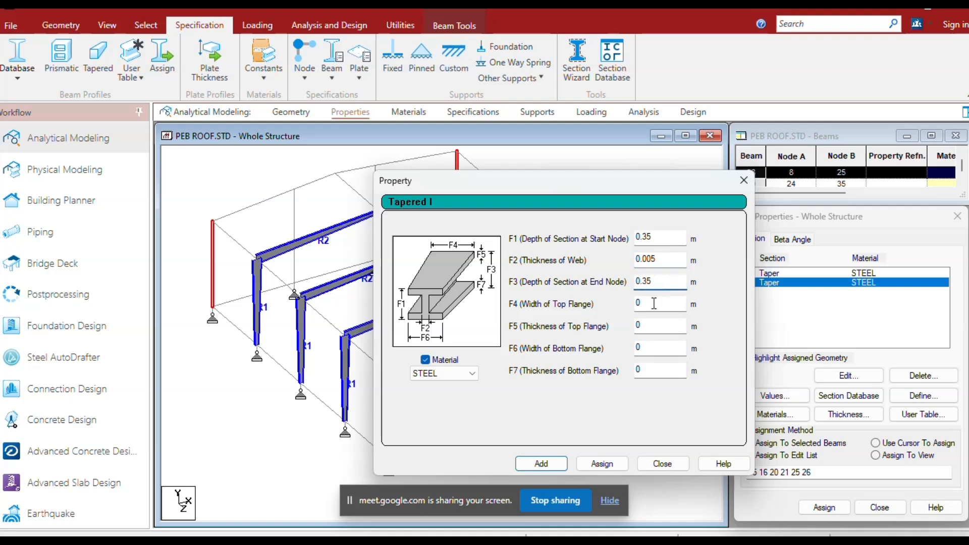
left_click(655, 304)
left_click(654, 324)
type(".008")
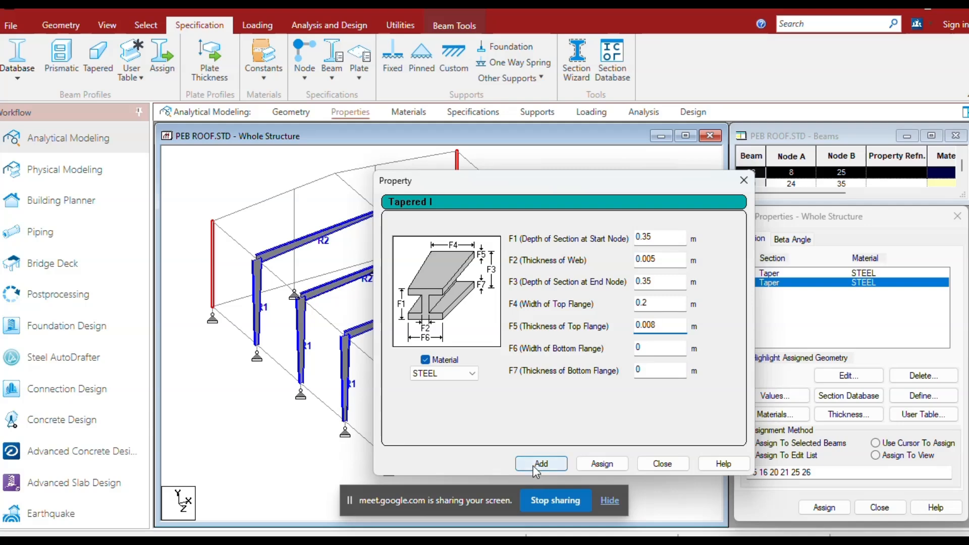
left_click(541, 463)
left_click(662, 463)
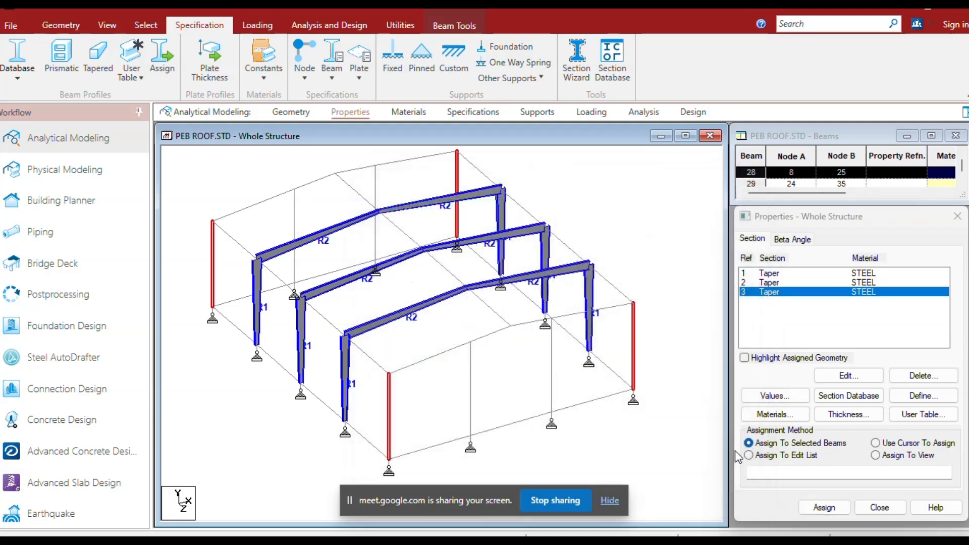
left_click(820, 508)
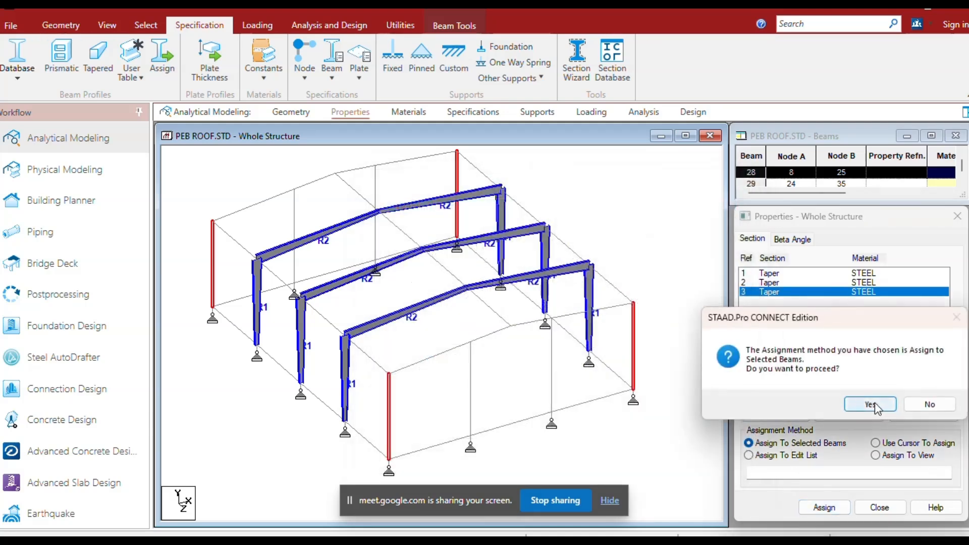
left_click(873, 404)
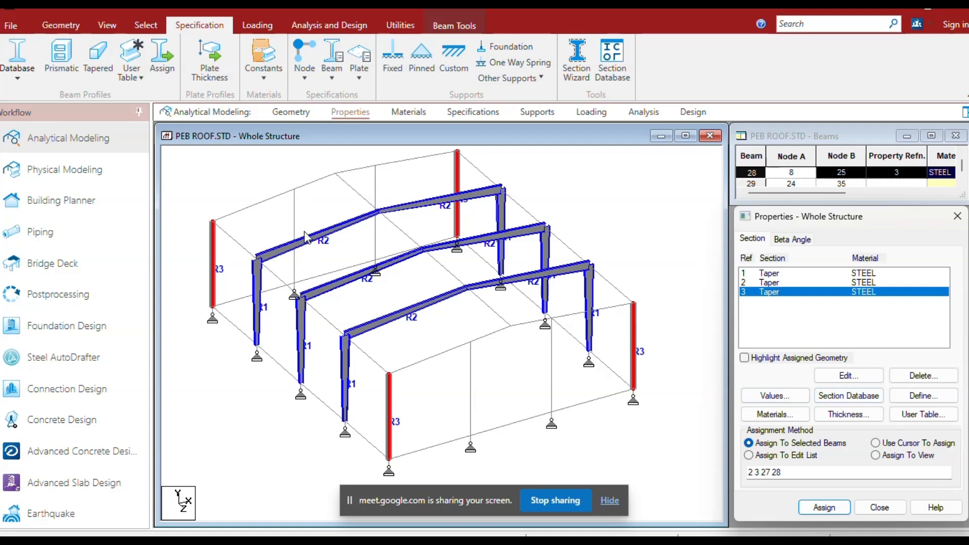
Create a 90 degree beta angle and assign it to the four intermediate columns of the two end frames.
left_click(295, 221)
left_click(375, 191, "ctrl")
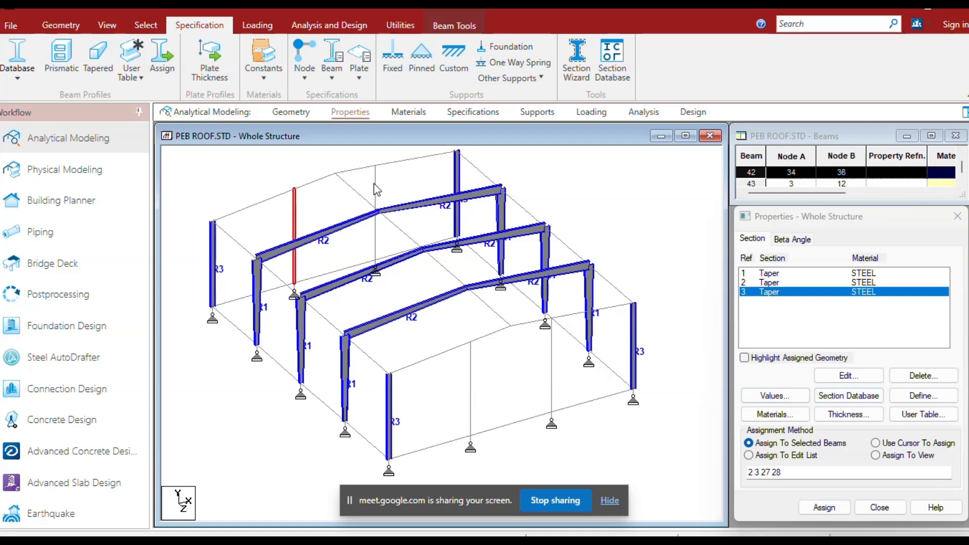
left_click(471, 398, "ctrl")
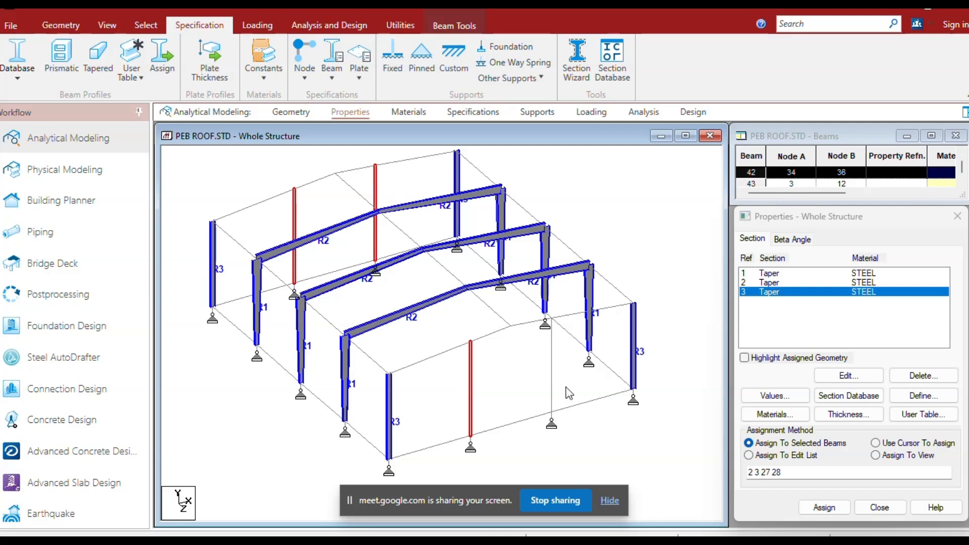
left_click(553, 389, "ctrl")
left_click(808, 242)
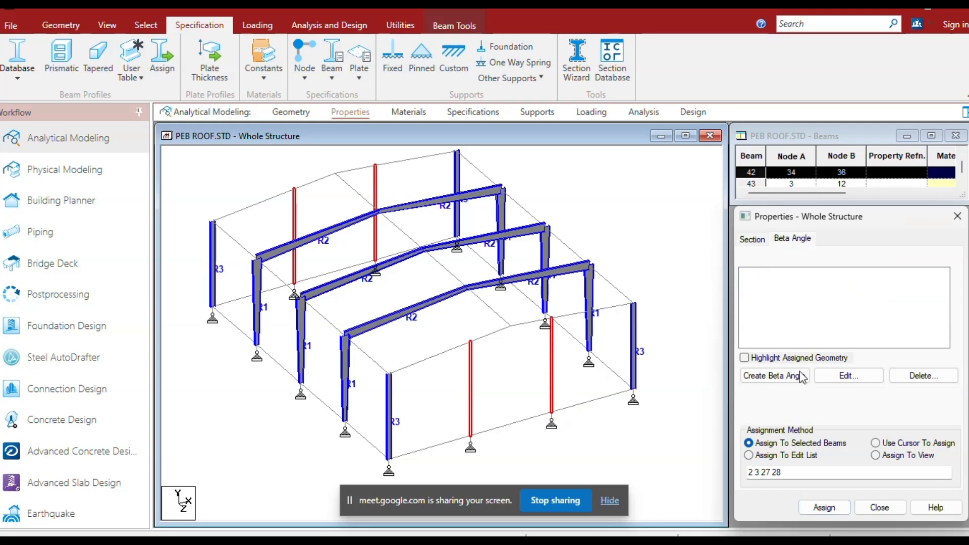
left_click(775, 376)
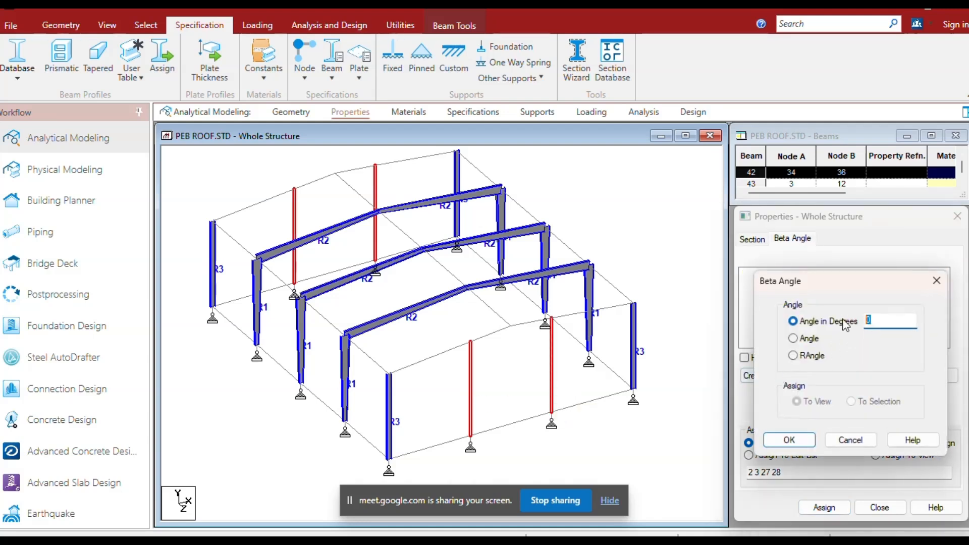
left_click(789, 440)
left_click(766, 275)
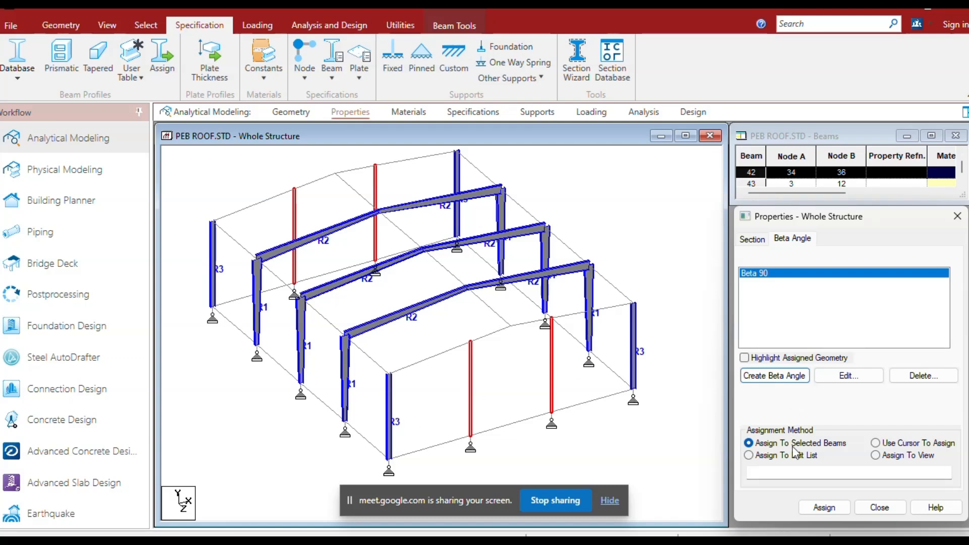
left_click(819, 508)
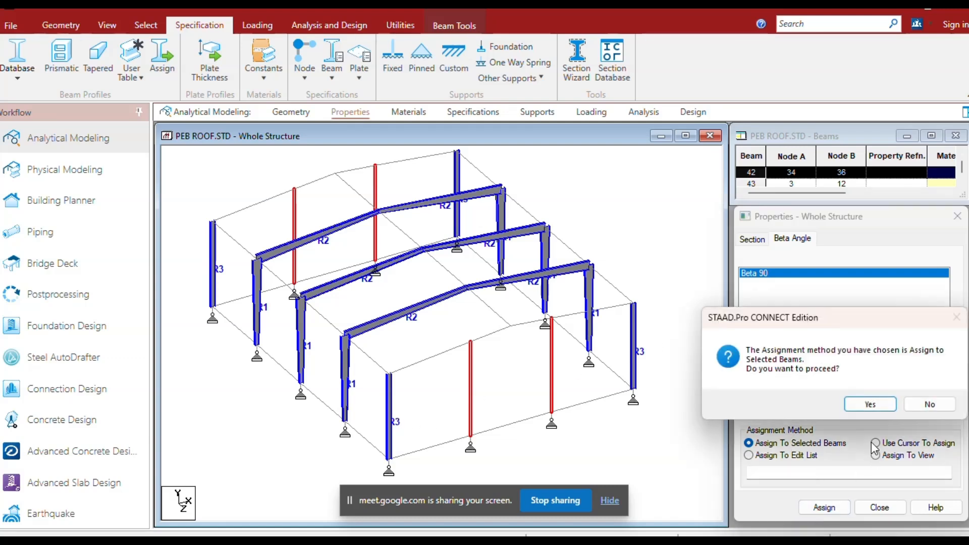
left_click(866, 406)
scroll(484, 388, "up", 2)
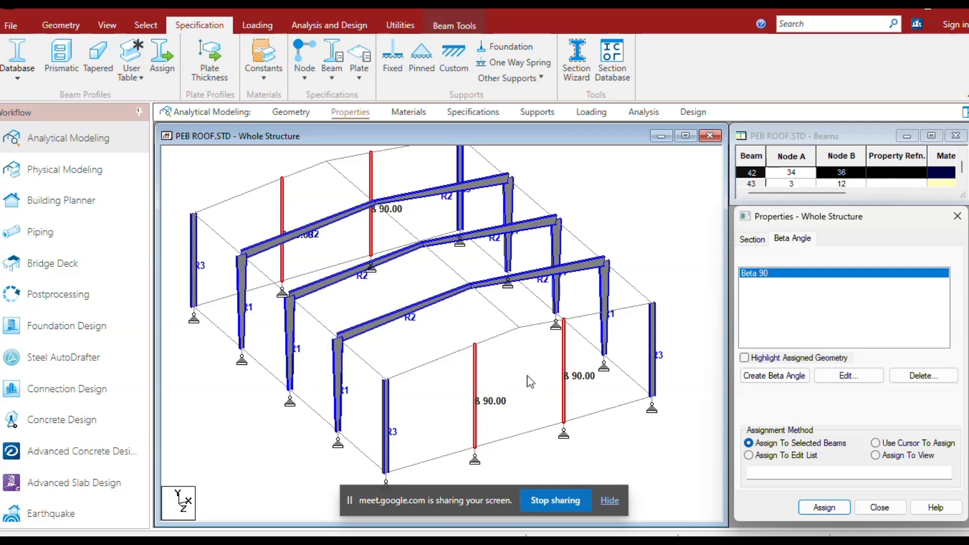
Define a steel tapered I section: 0.35 m deep at both ends, 0.005 m web, 0.2 m by 0.008 m top flange.
left_click(753, 239)
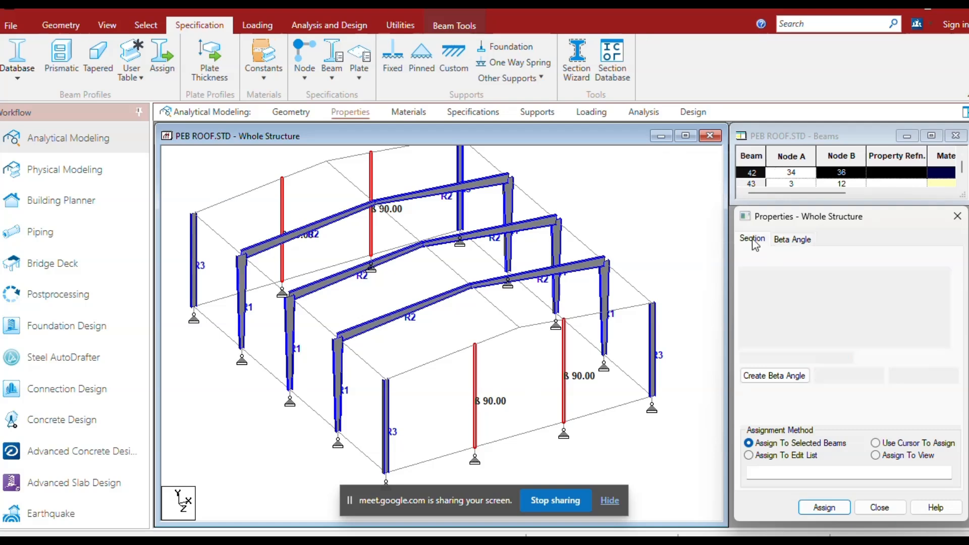
left_click(98, 57)
left_click(650, 242)
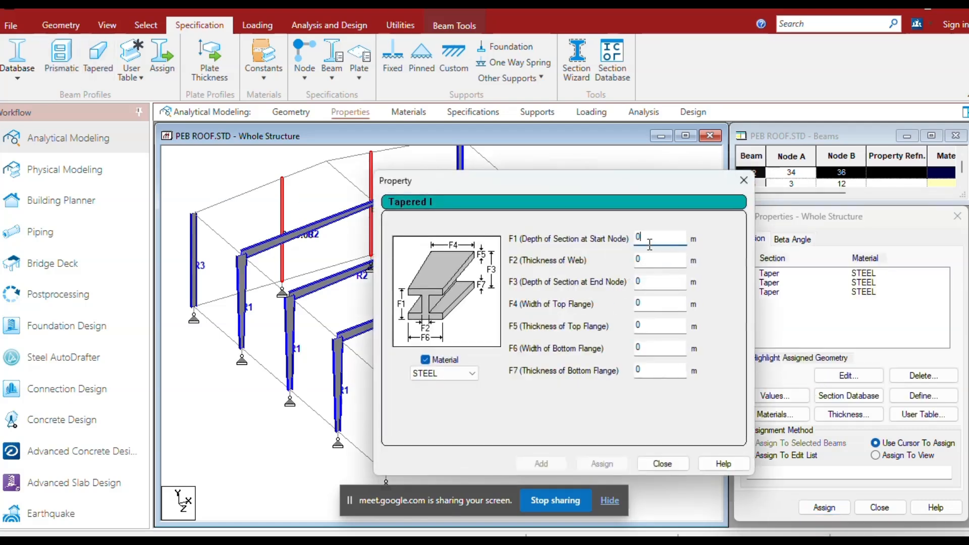
type(".35")
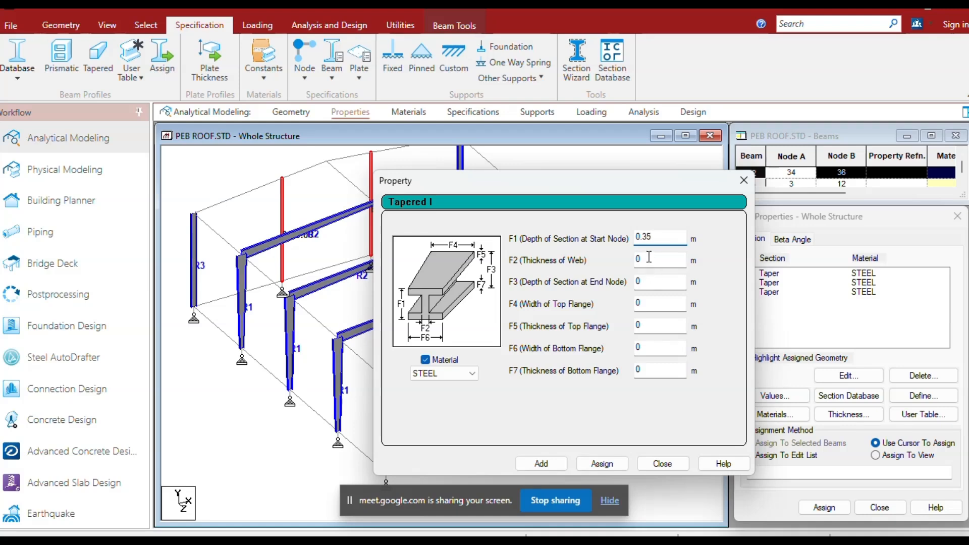
left_click(651, 259)
type(".005")
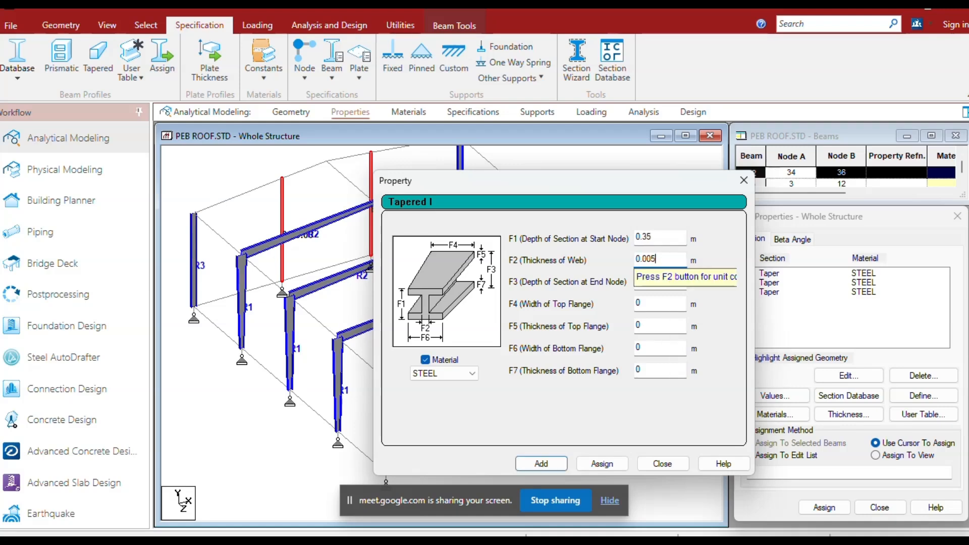
left_click(652, 282)
type(".35")
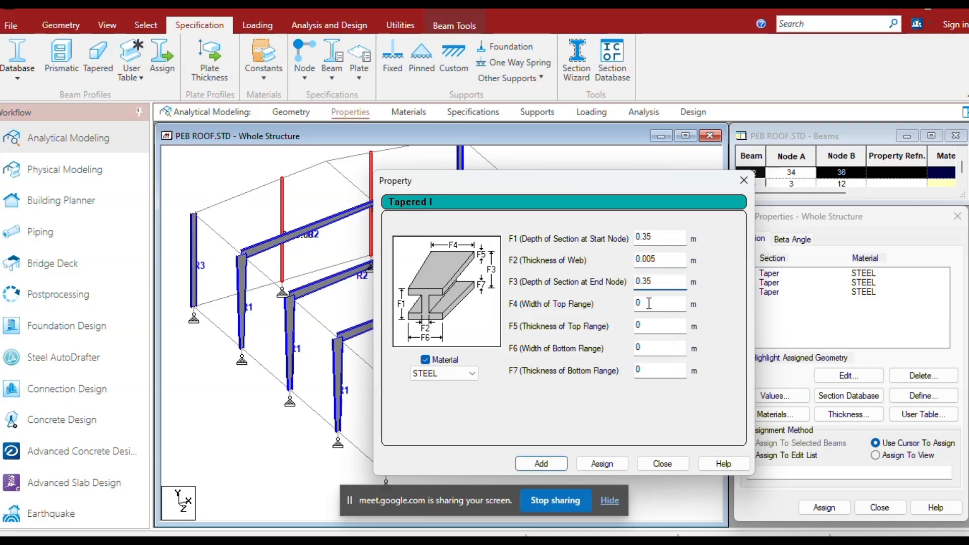
left_click(650, 303)
type(".2")
left_click(648, 325)
type(".008")
left_click(541, 464)
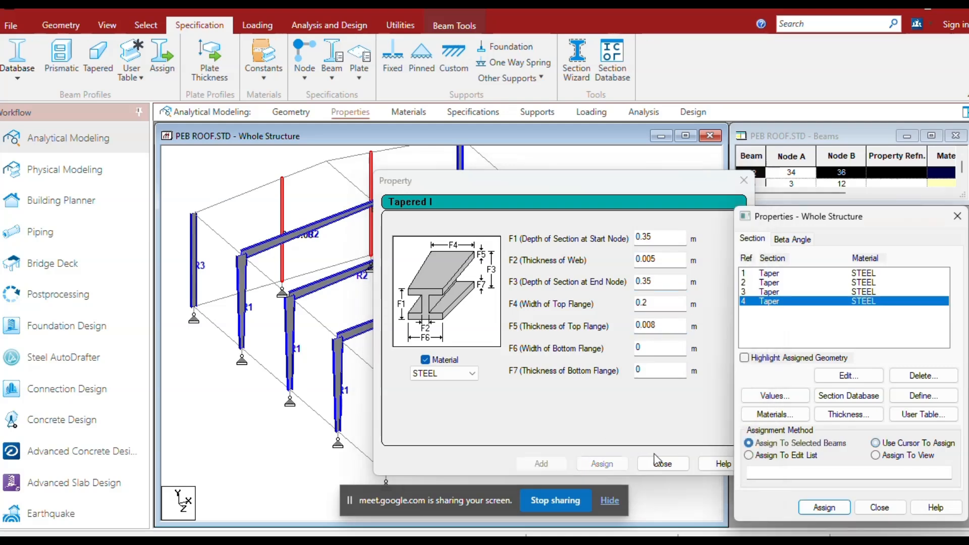
left_click(663, 464)
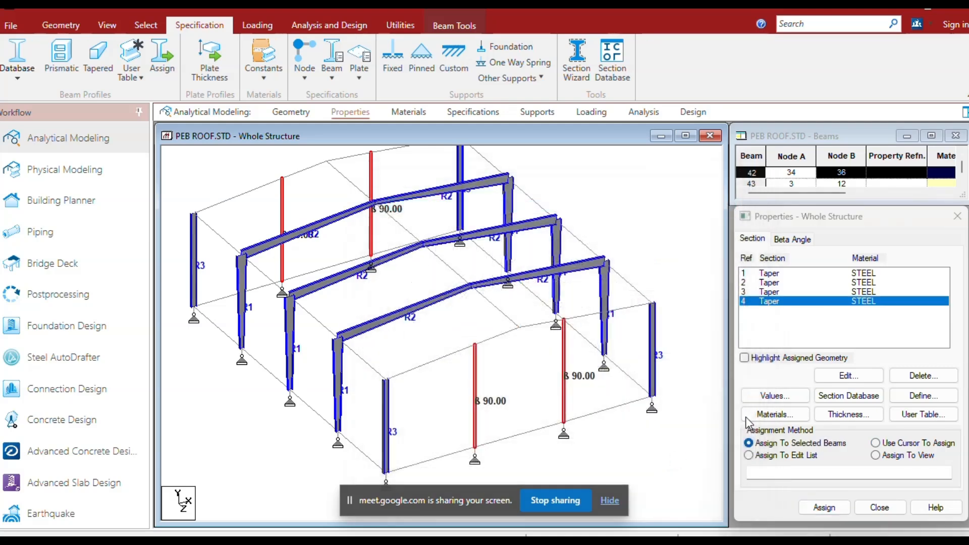
Assign the new 0.35 m deep section to the selected intermediate end-frame columns and clear the selection.
left_click(823, 508)
left_click(870, 405)
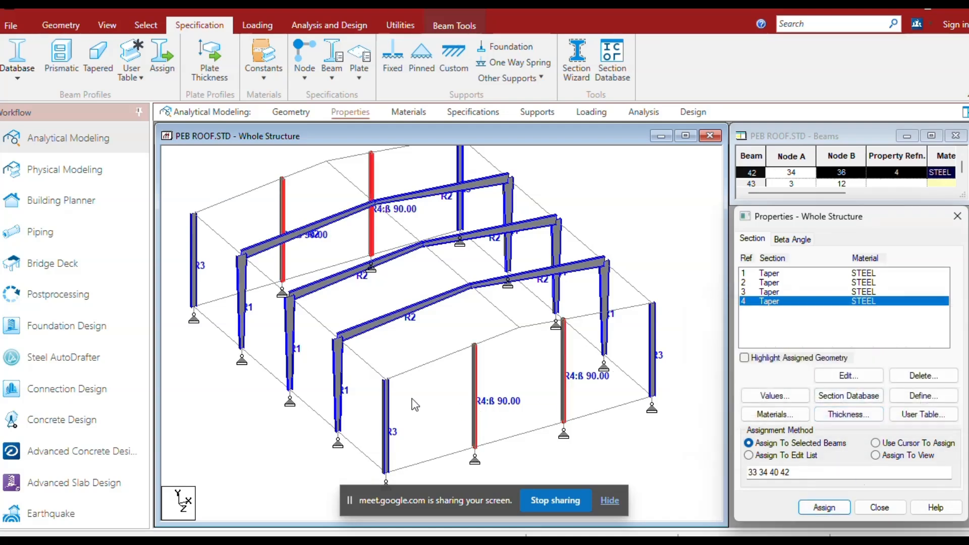
left_click(439, 398)
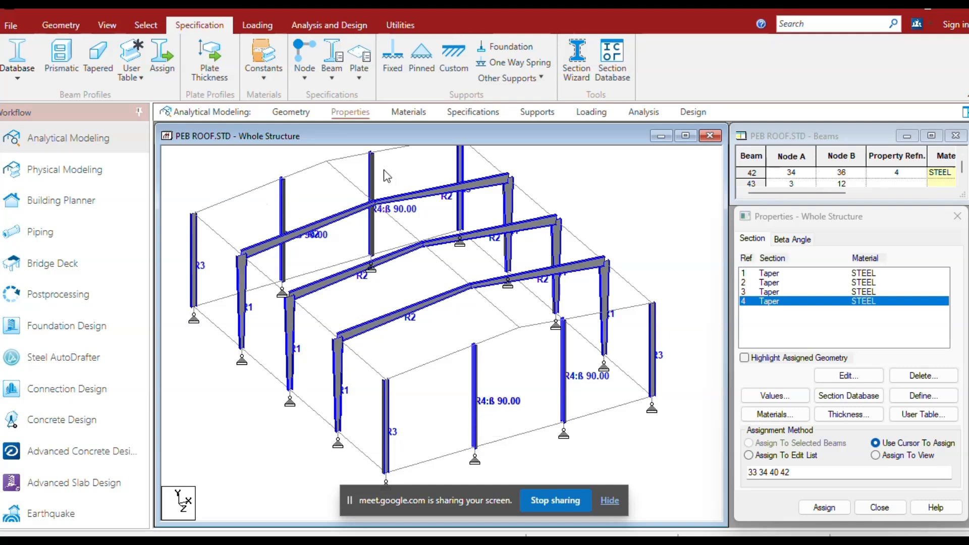
Select all rafter segments of the front and rear end frames.
middle_click_drag(328, 200, 338, 250)
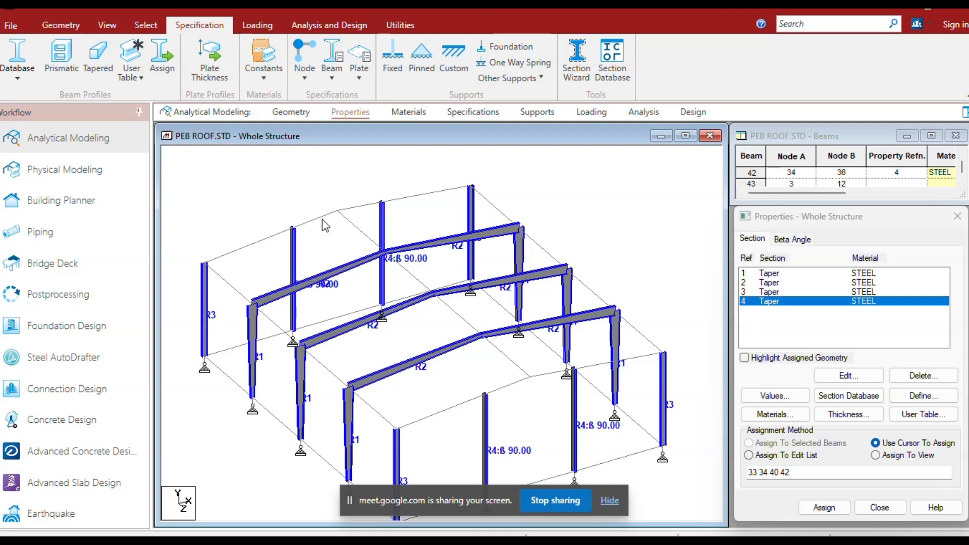
scroll(361, 306, "down", 1)
middle_click_drag(412, 358, 380, 332)
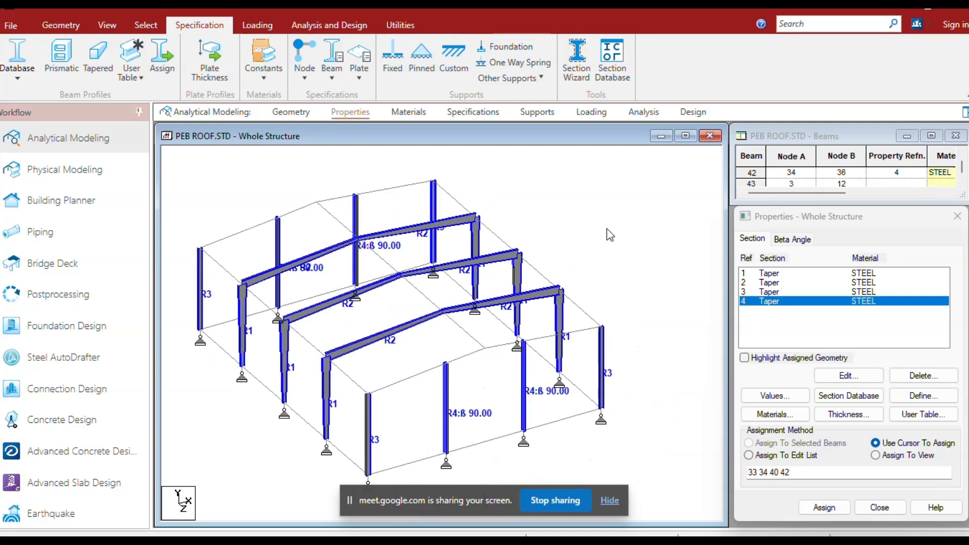
left_click(462, 360)
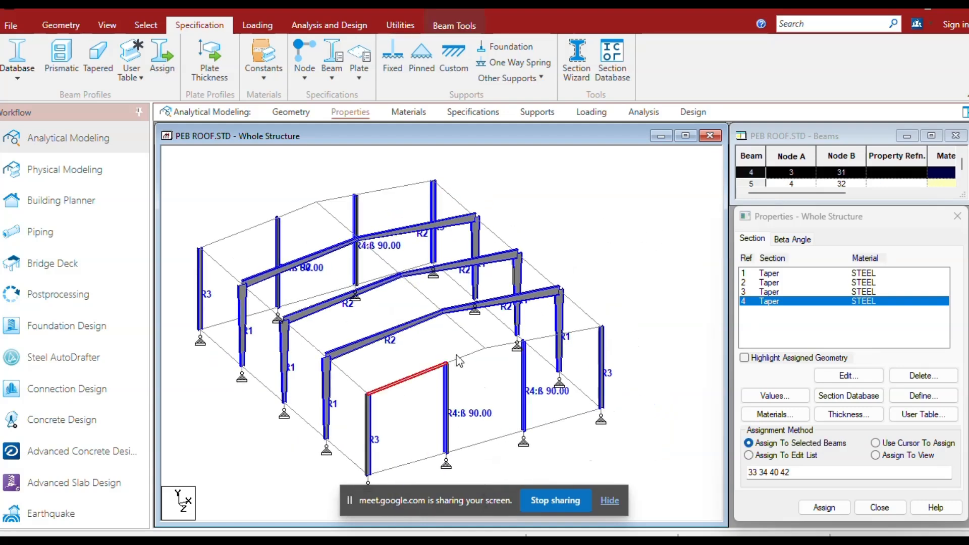
left_click(496, 347, "ctrl")
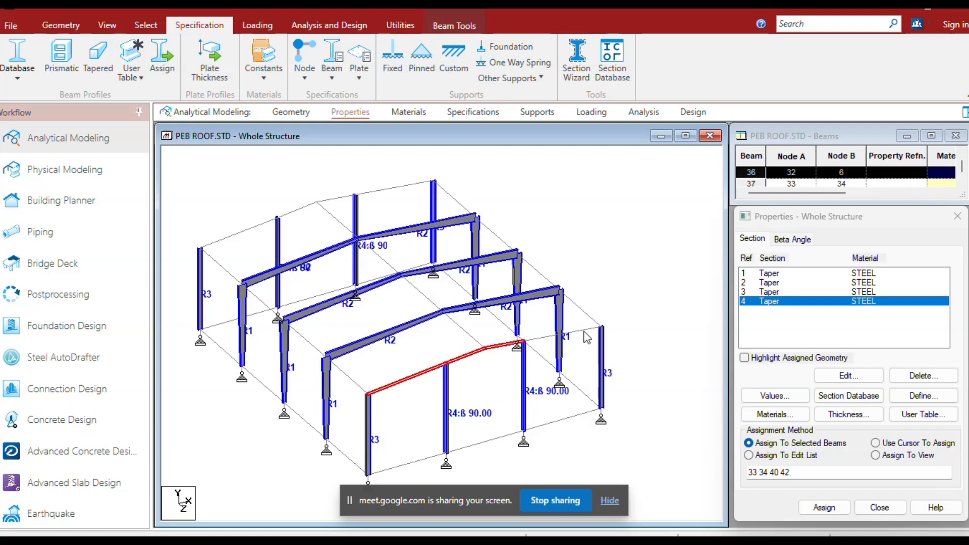
left_click(393, 188, "ctrl")
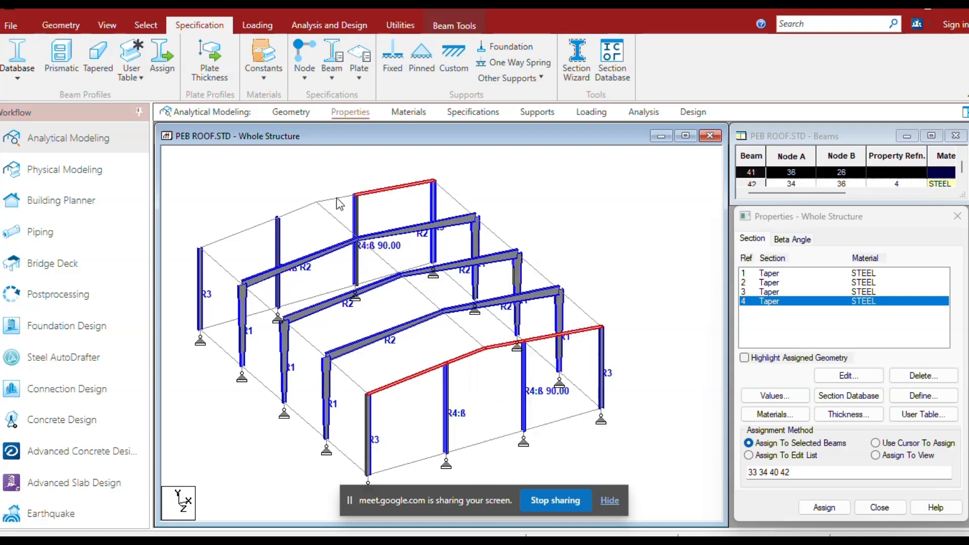
left_click(298, 209, "ctrl")
left_click(251, 228, "ctrl")
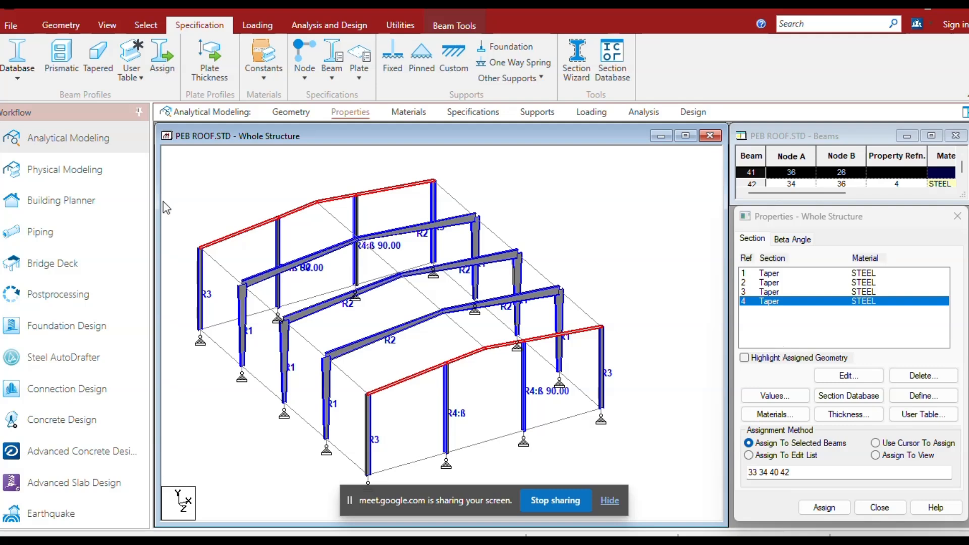
Define a steel tapered I section: 0.3 m deep at both ends, 0.005 m web, 0.2 m by 0.006 m top flange.
left_click(98, 63)
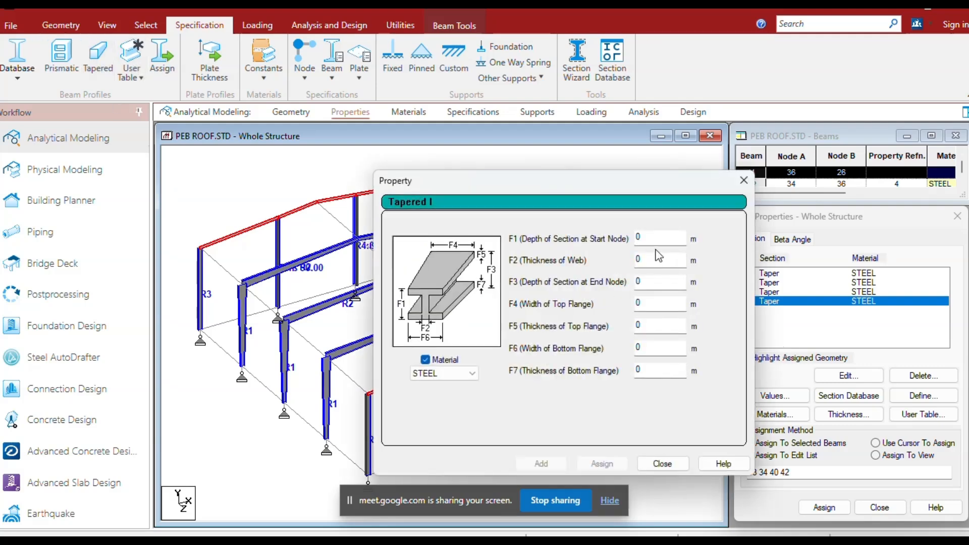
type("3")
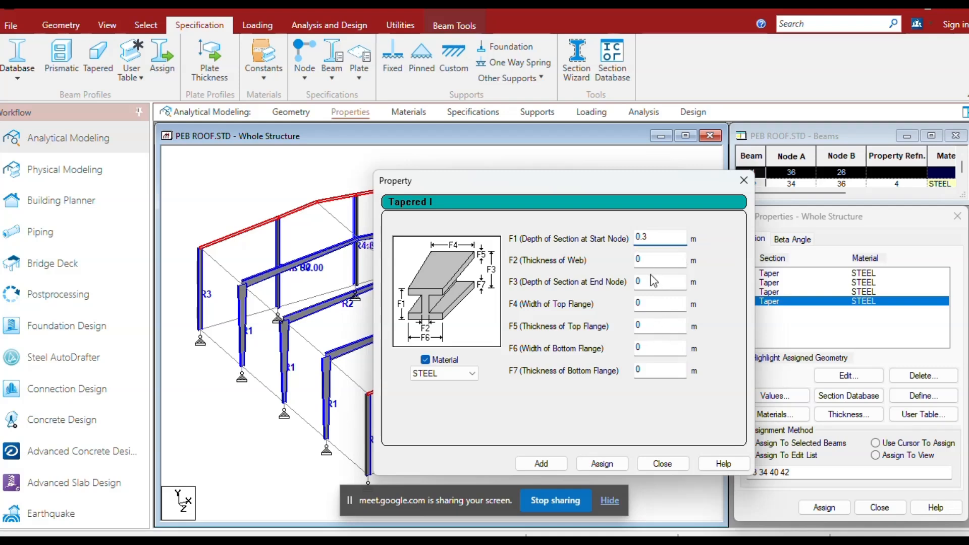
left_click(641, 259)
type(".005")
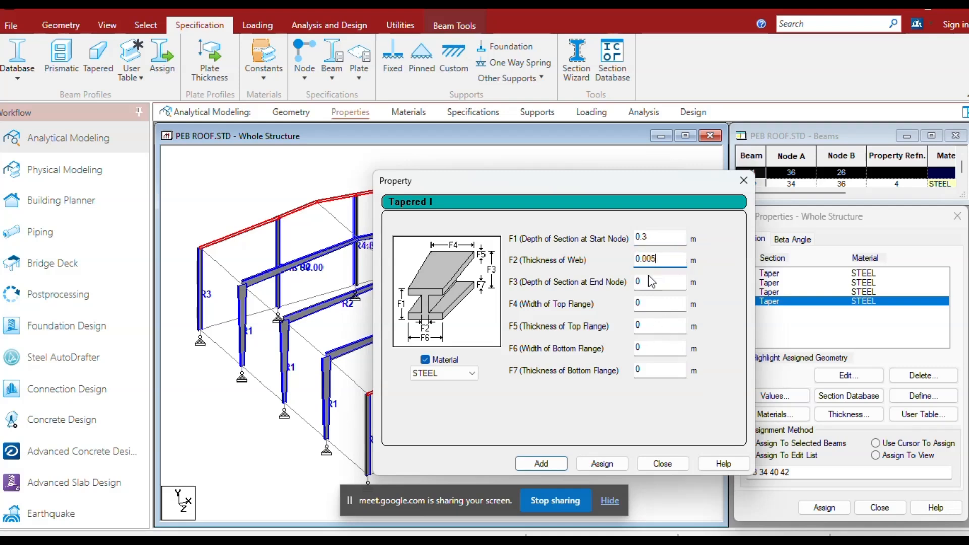
left_click(640, 281)
type(".3")
left_click(651, 304)
type(".2")
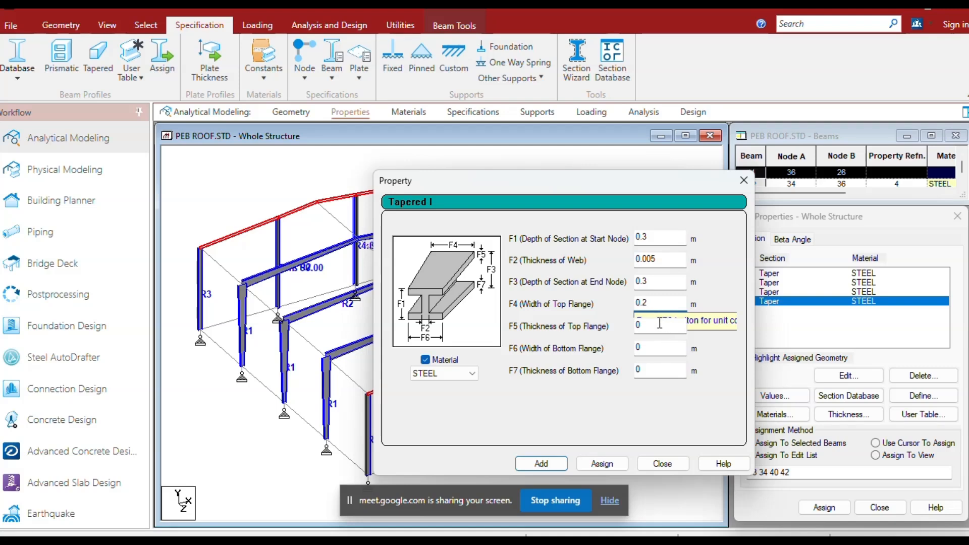
left_click(659, 323)
type(".006")
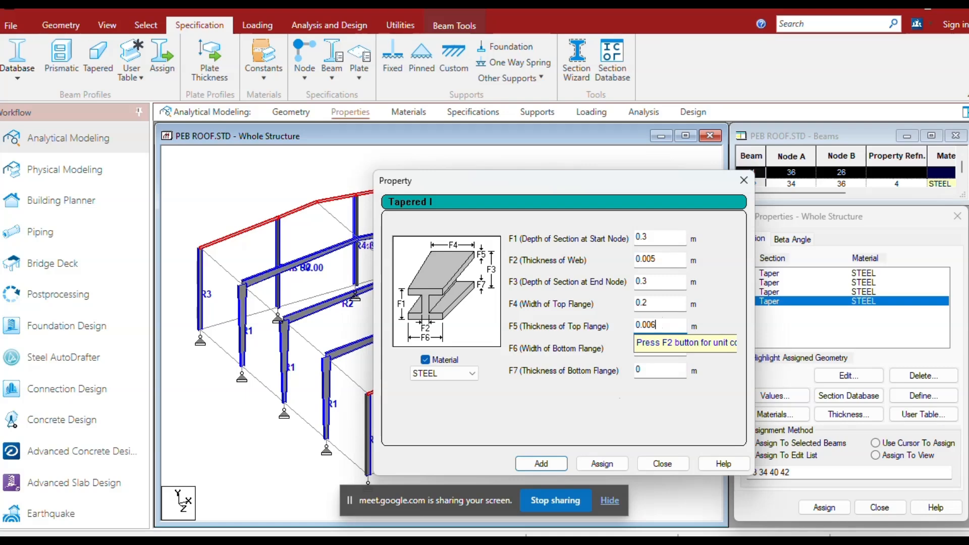
left_click(541, 463)
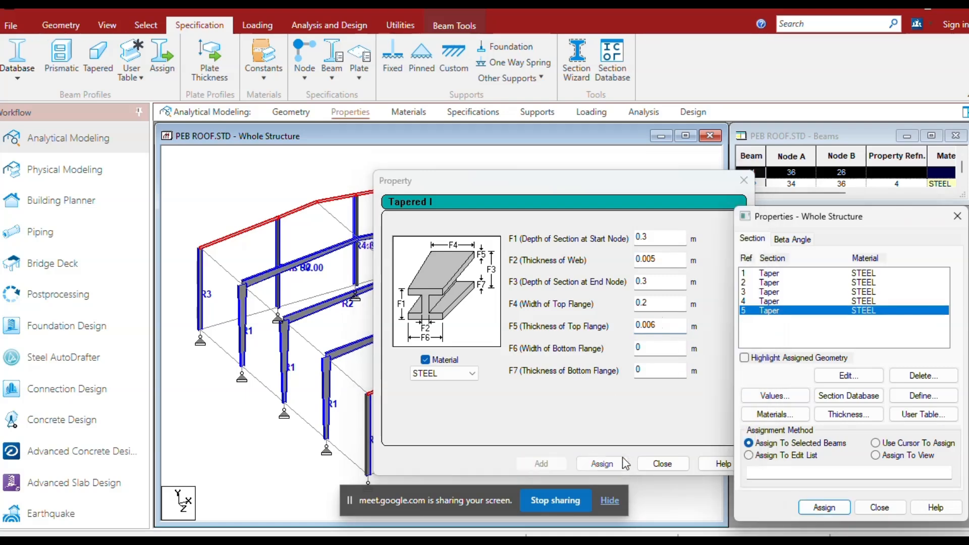
left_click(662, 463)
Assign the new 0.3 m deep section to the selected end-frame rafters and clear the selection.
left_click(823, 508)
left_click(864, 403)
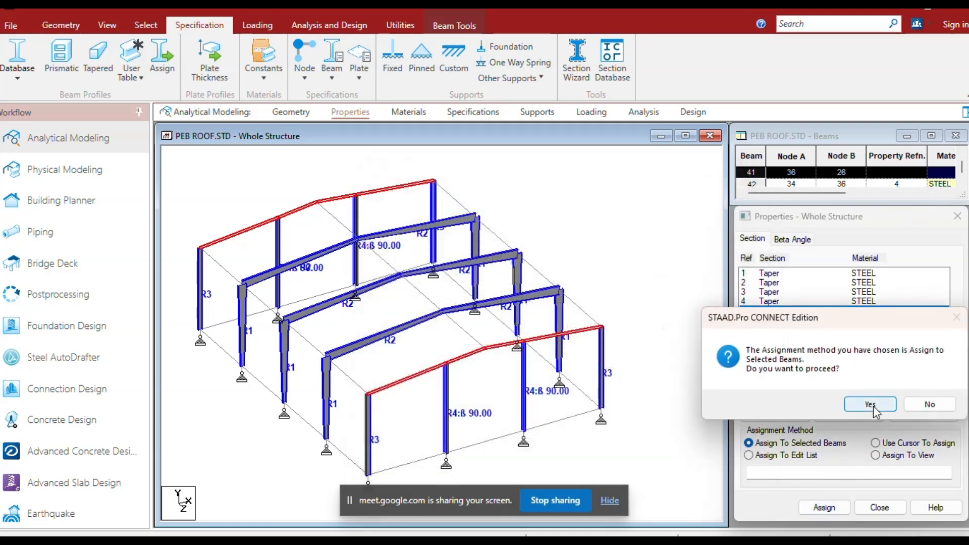
scroll(368, 331, "up", 3)
middle_click_drag(241, 322, 323, 372)
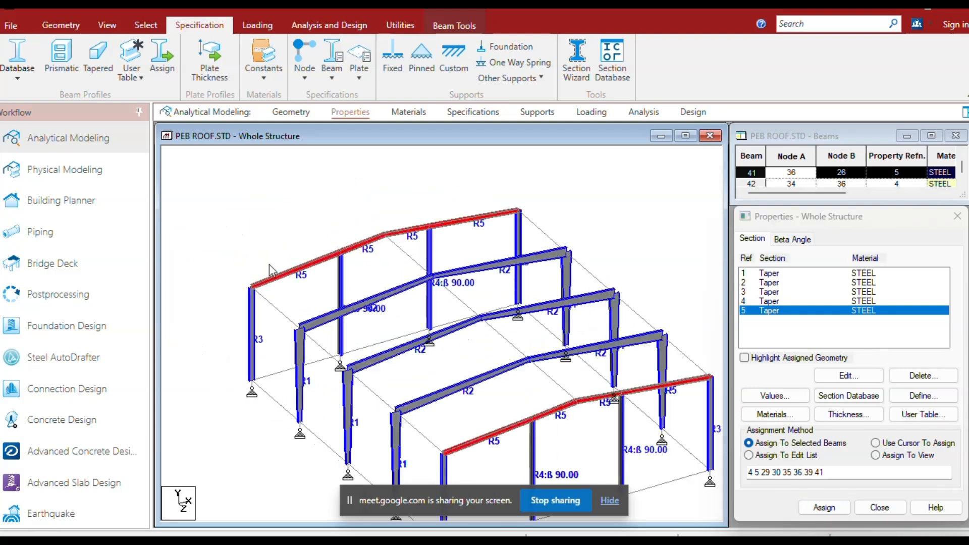
left_click(271, 257)
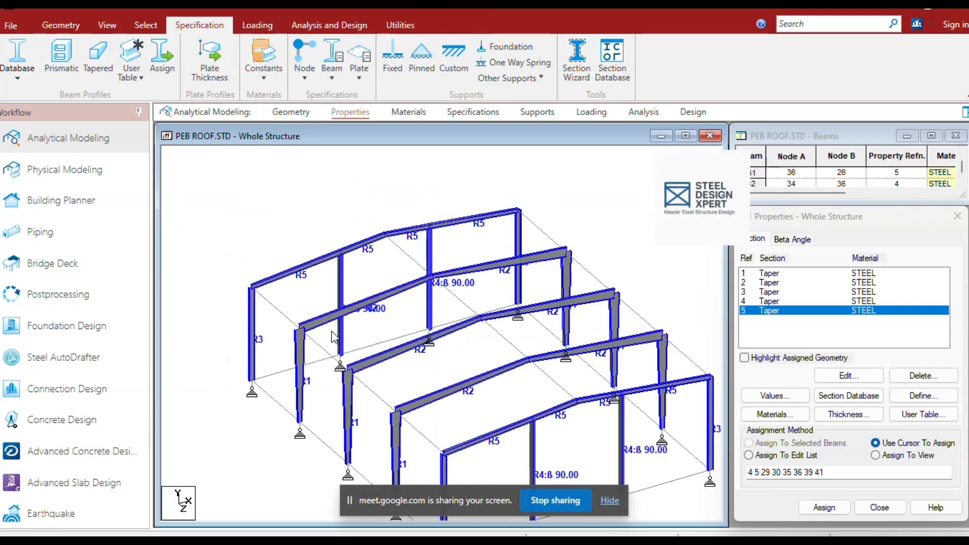
scroll(389, 342, "down", 1)
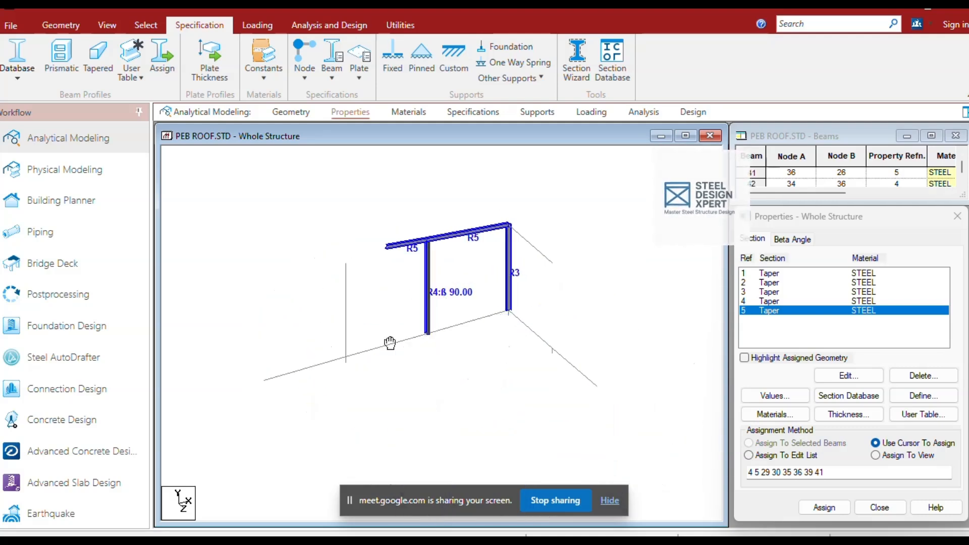
middle_click_drag(389, 342, 347, 322)
left_click(248, 298)
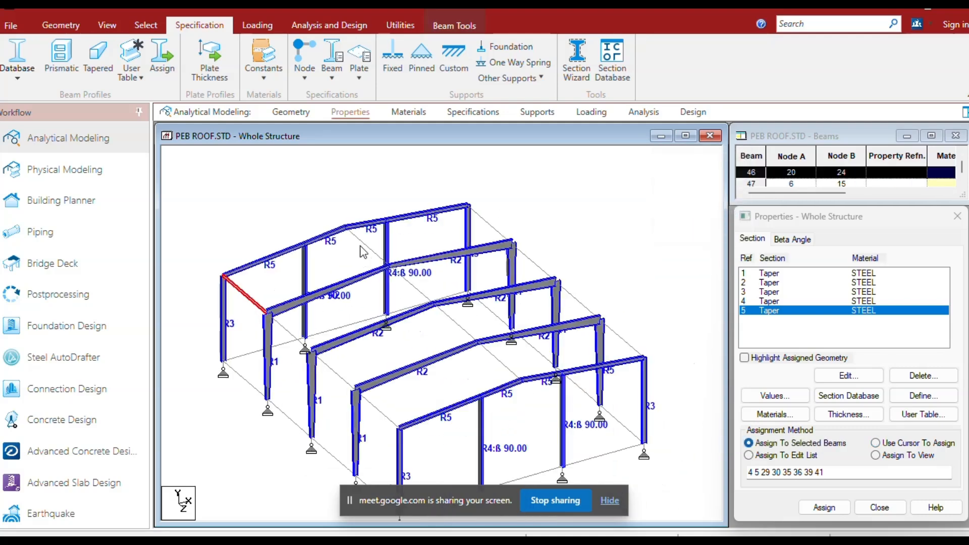
left_click(362, 245, "ctrl")
left_click(107, 25)
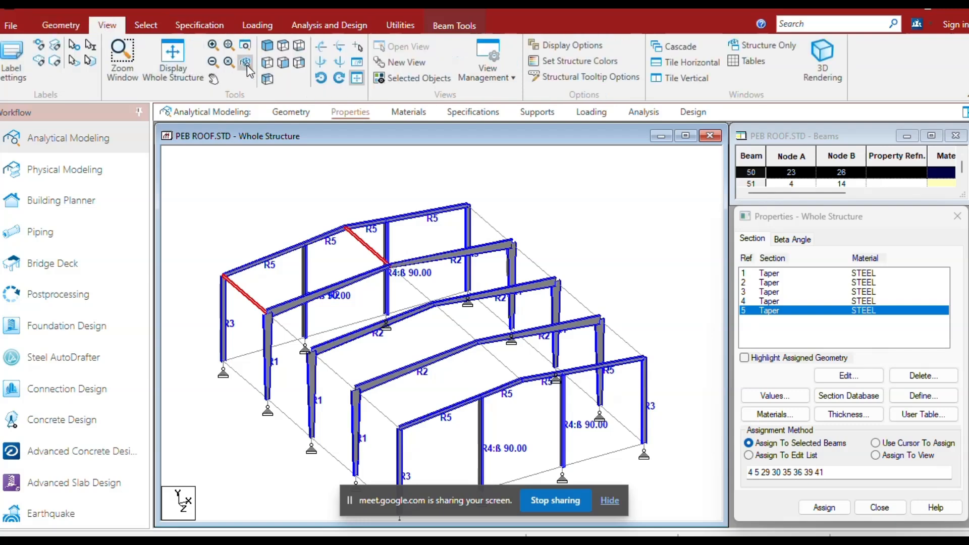
left_click(268, 65)
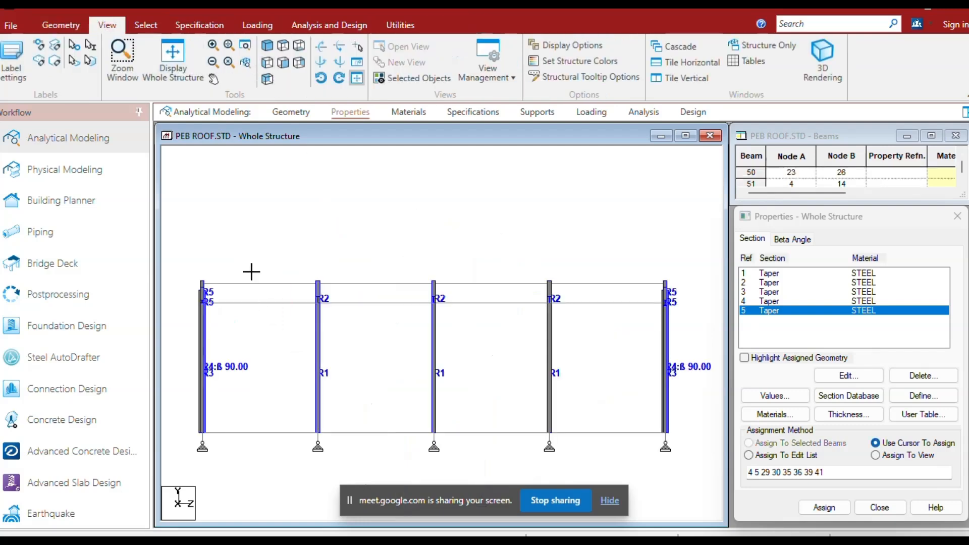
left_click_drag(402, 333, 357, 249, "ctrl")
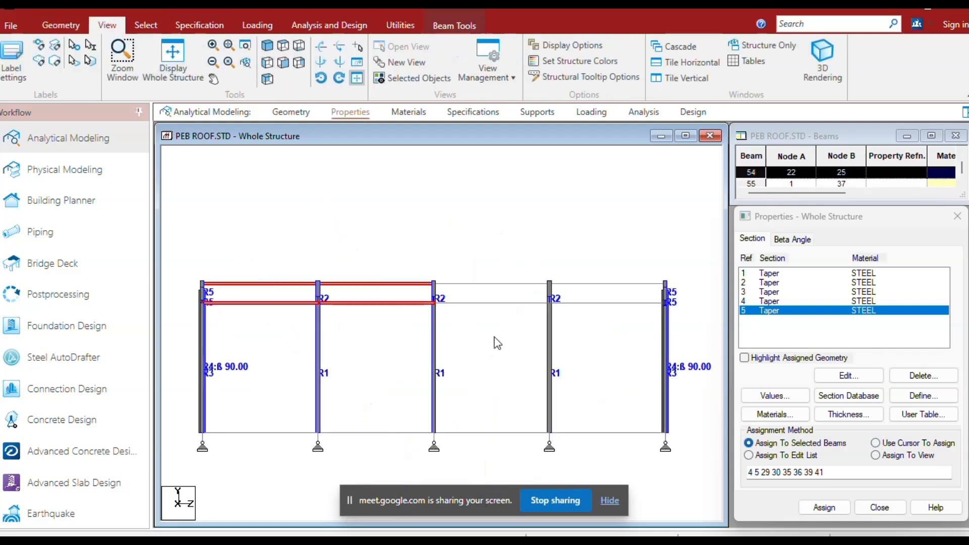
left_click_drag(501, 338, 462, 250, "ctrl")
left_click_drag(632, 335, 593, 259, "ctrl")
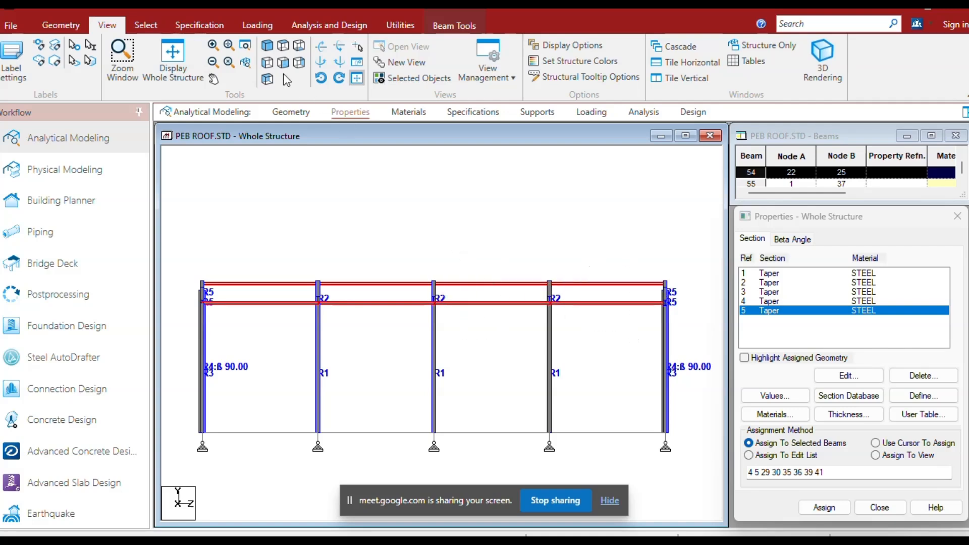
left_click(268, 47)
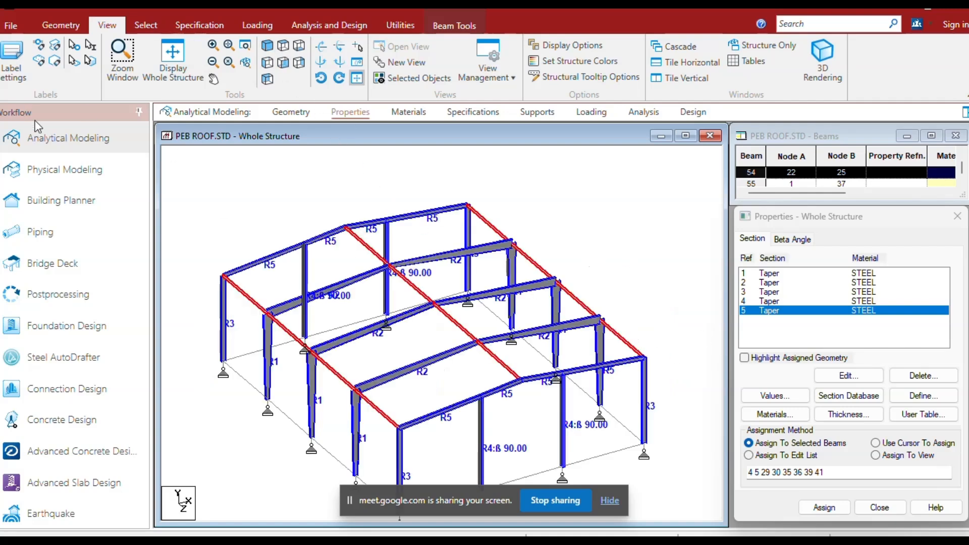
left_click(188, 31)
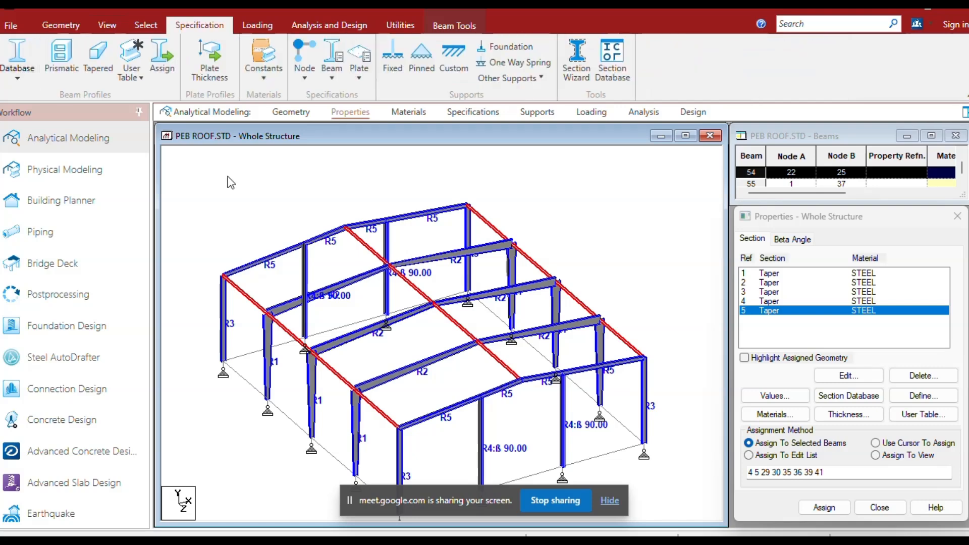
left_click(238, 190)
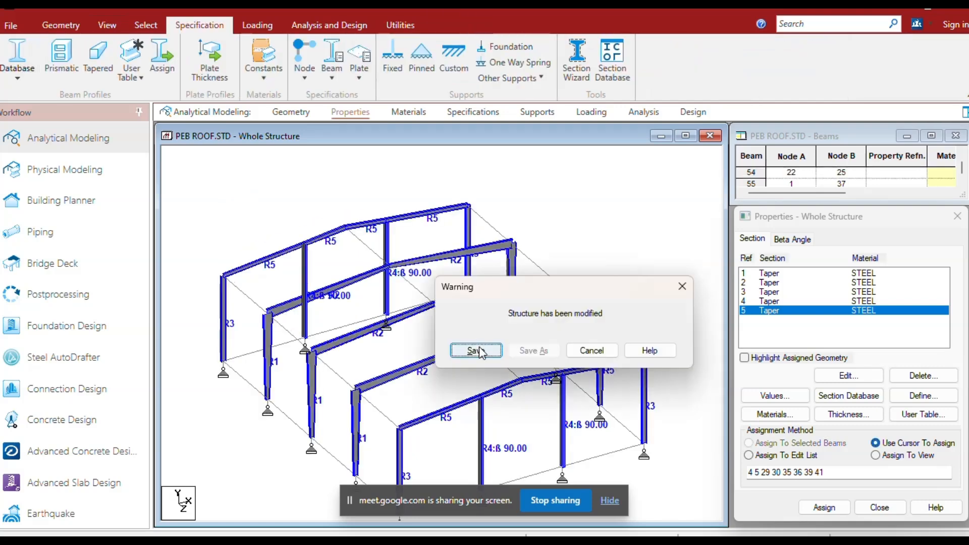
Save the modified structure and open the Zee with Lips table of the Indian cold-formed steel database.
left_click(471, 349)
left_click(13, 70)
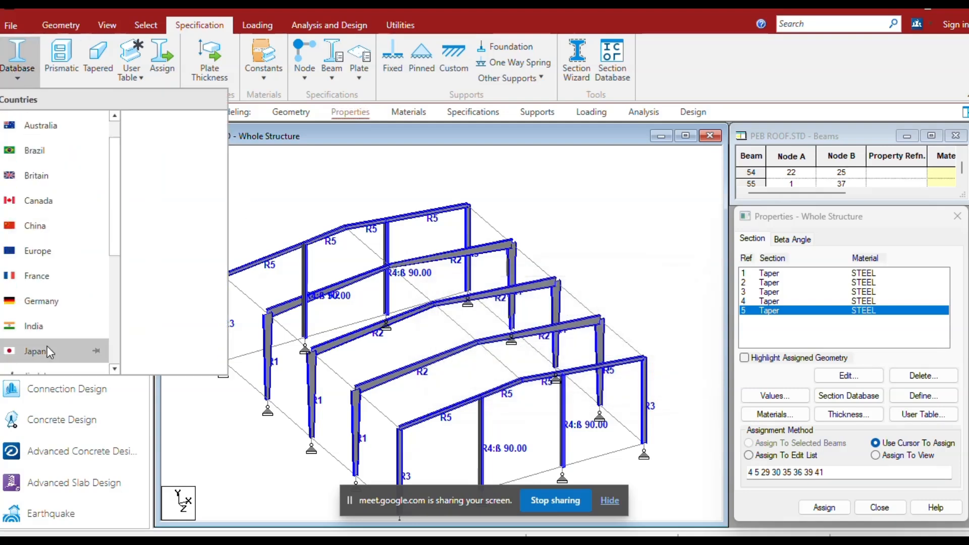
mouse_move(51, 326)
left_click(160, 148)
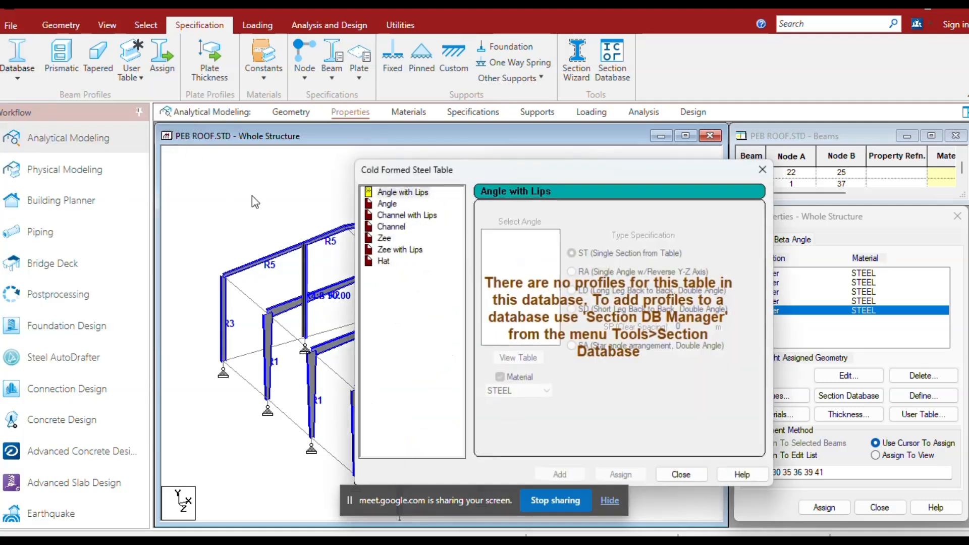
left_click(408, 252)
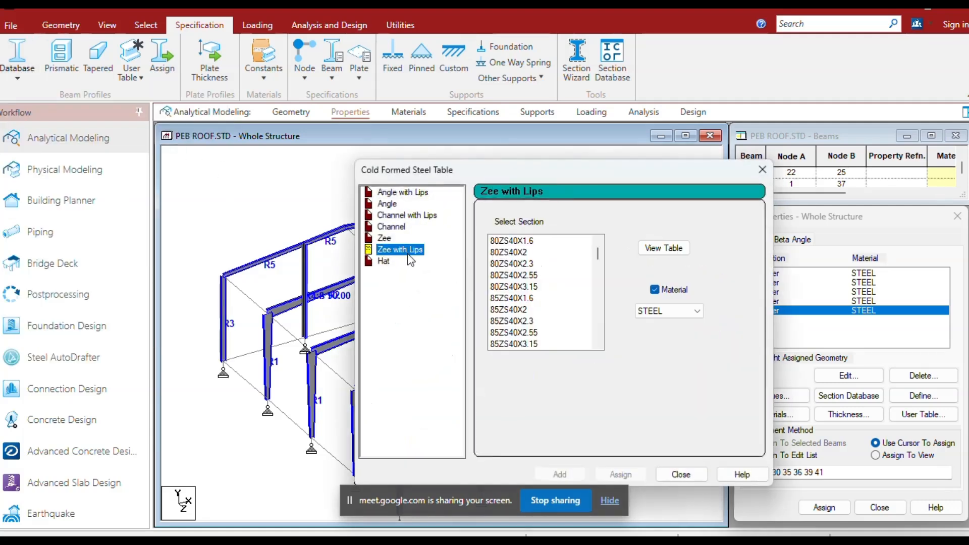
left_click(412, 192)
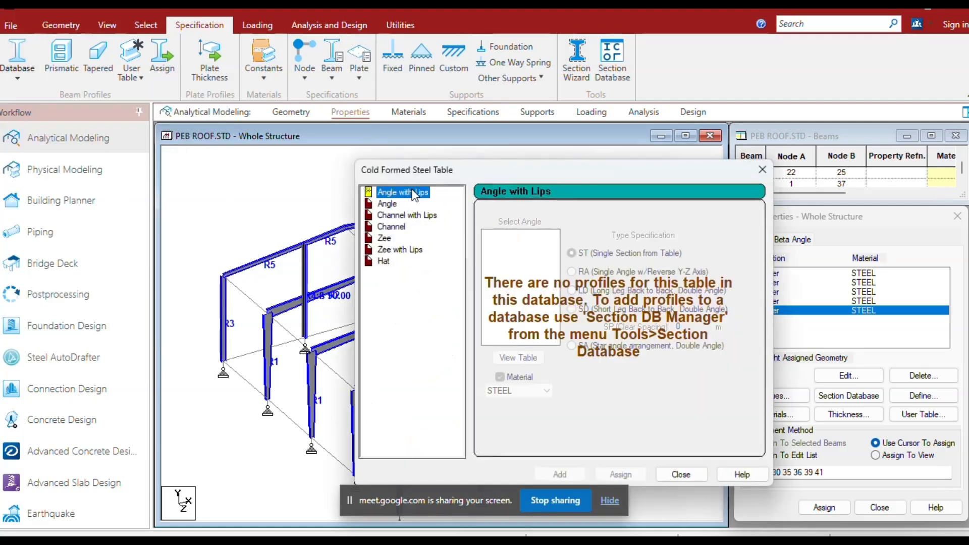
left_click(404, 253)
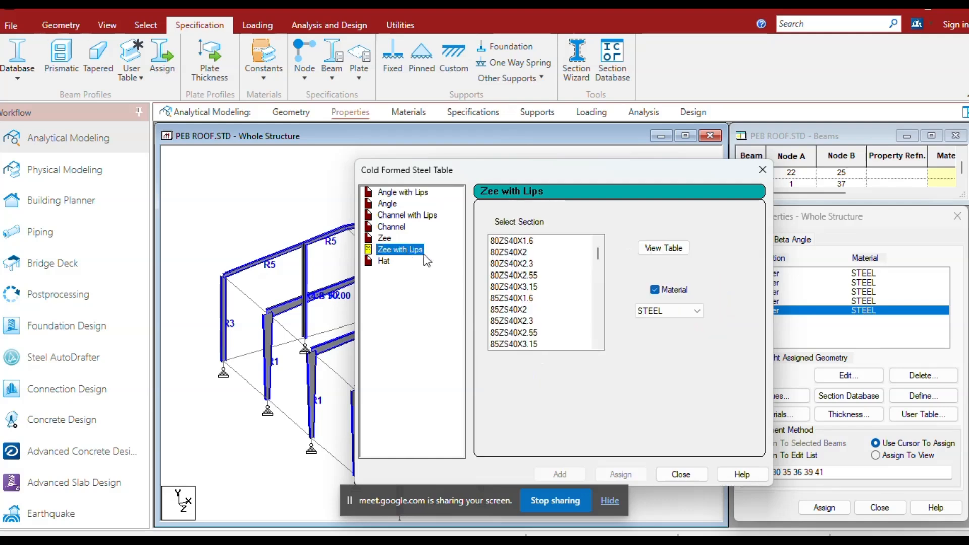
Add the 200ZS60X1.6 lipped Zee section in STEEL to the section list and close the cold-formed table.
scroll(539, 275, "down", 2)
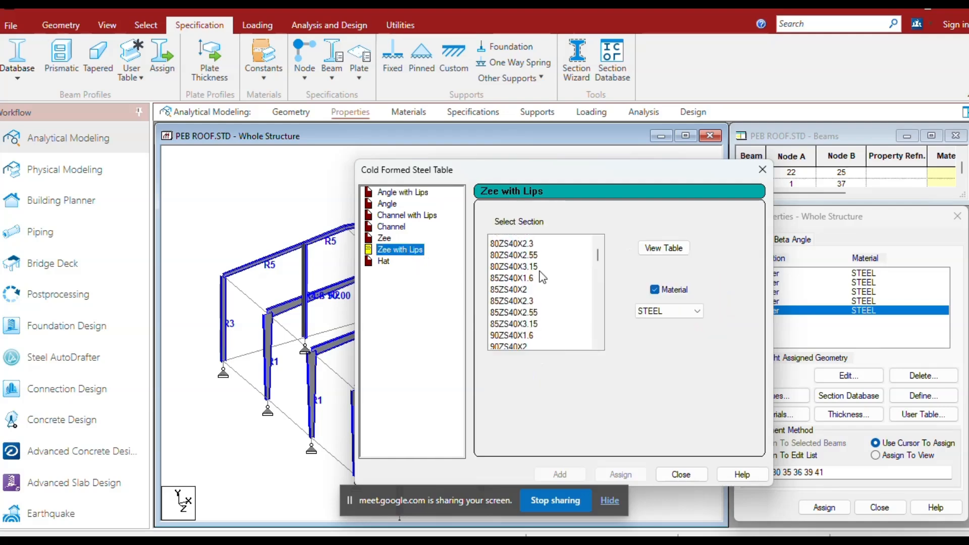
scroll(536, 297, "down", 1)
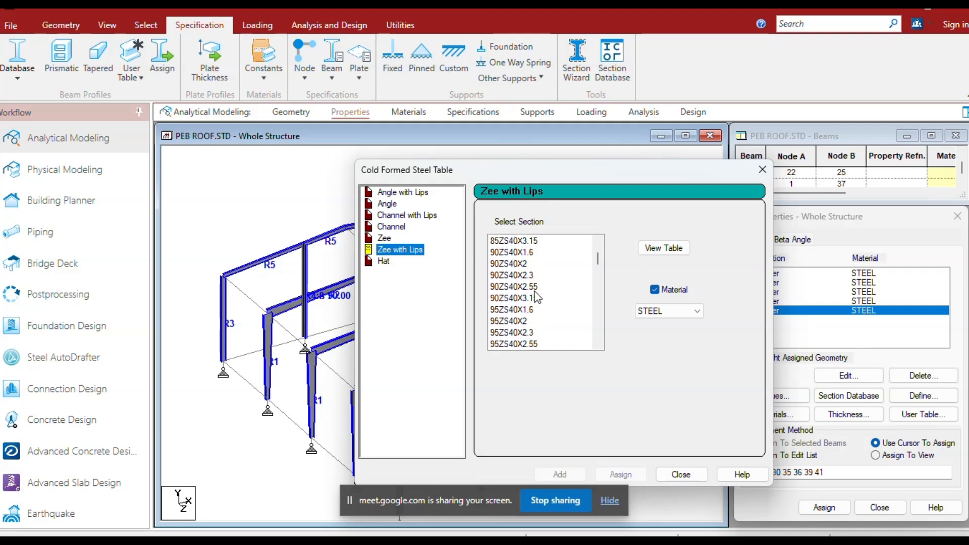
scroll(537, 298, "down", 12)
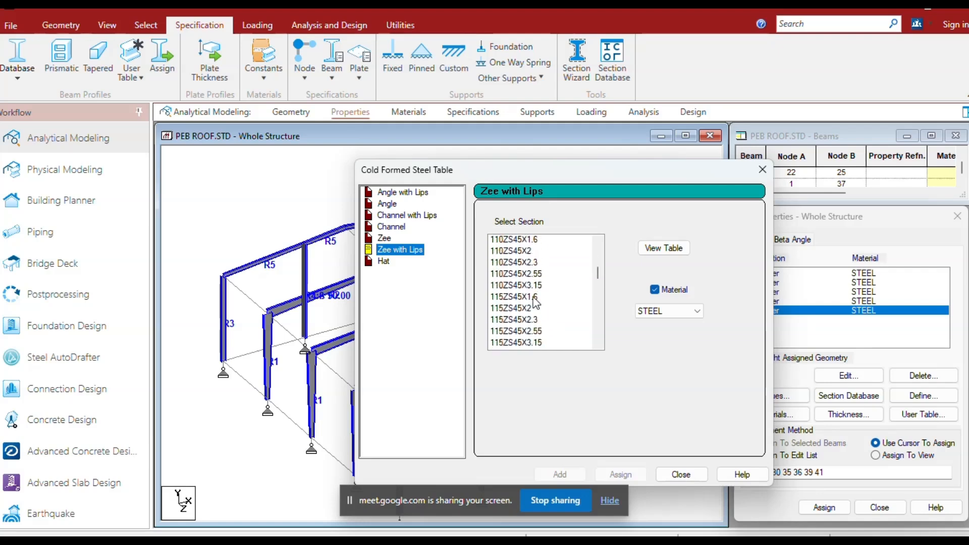
scroll(536, 303, "down", 1)
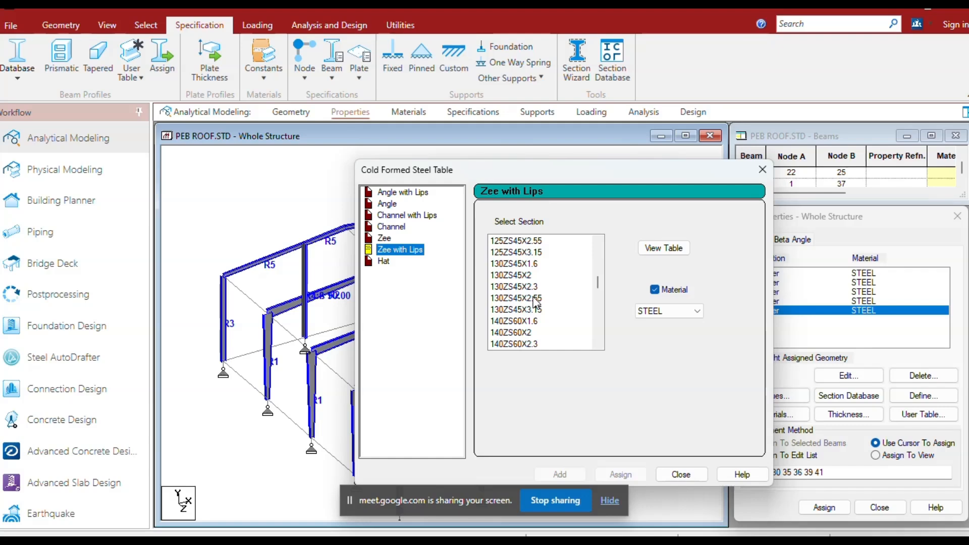
scroll(537, 303, "down", 15)
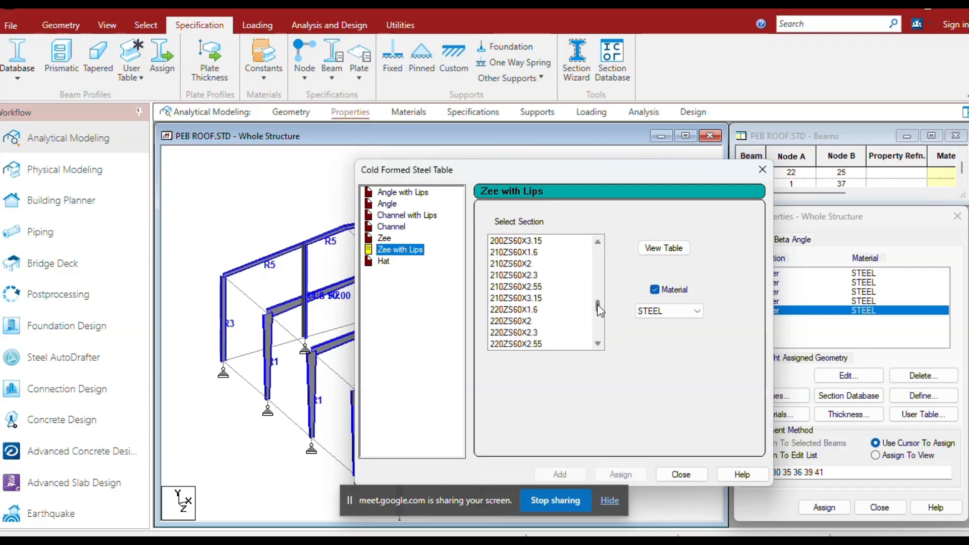
scroll(559, 303, "up", 3)
scroll(556, 302, "up", 1)
left_click(524, 287)
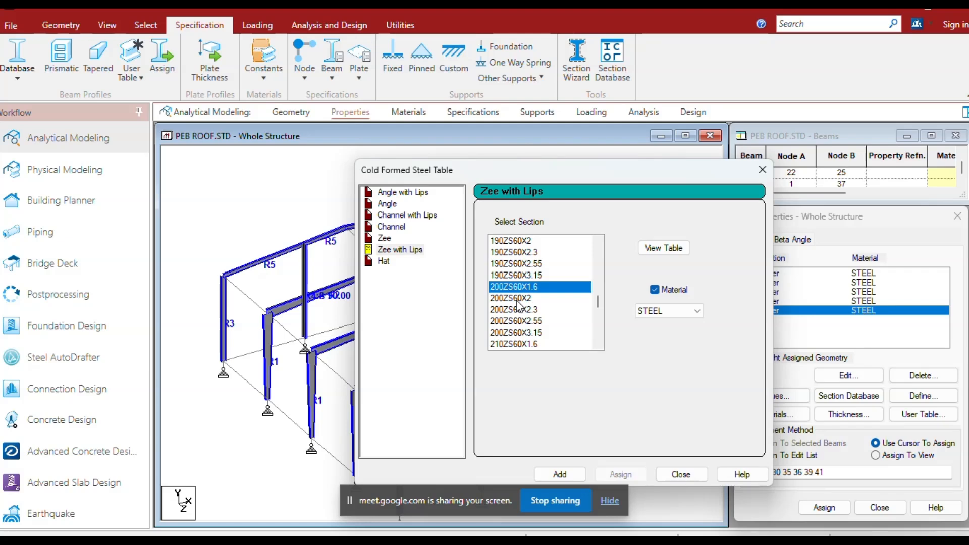
left_click(562, 475)
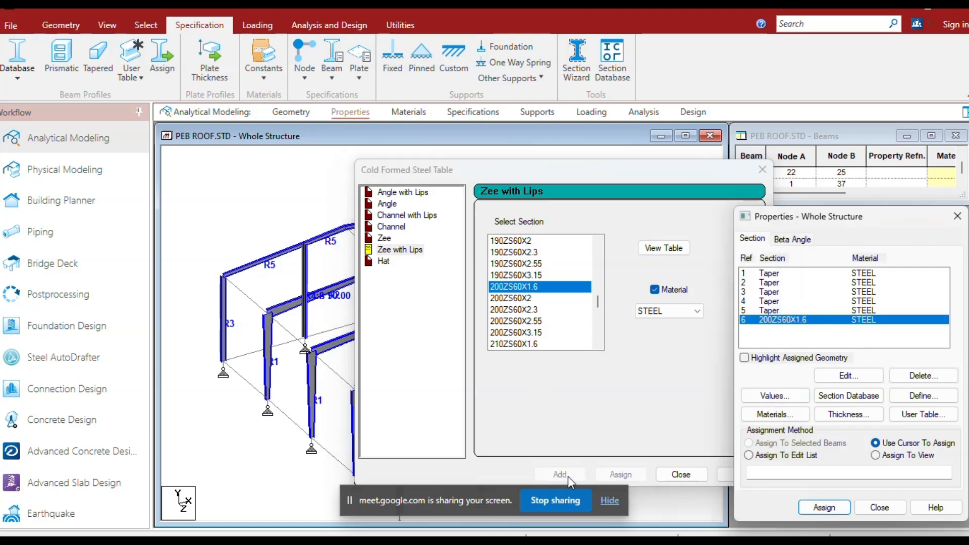
left_click(679, 478)
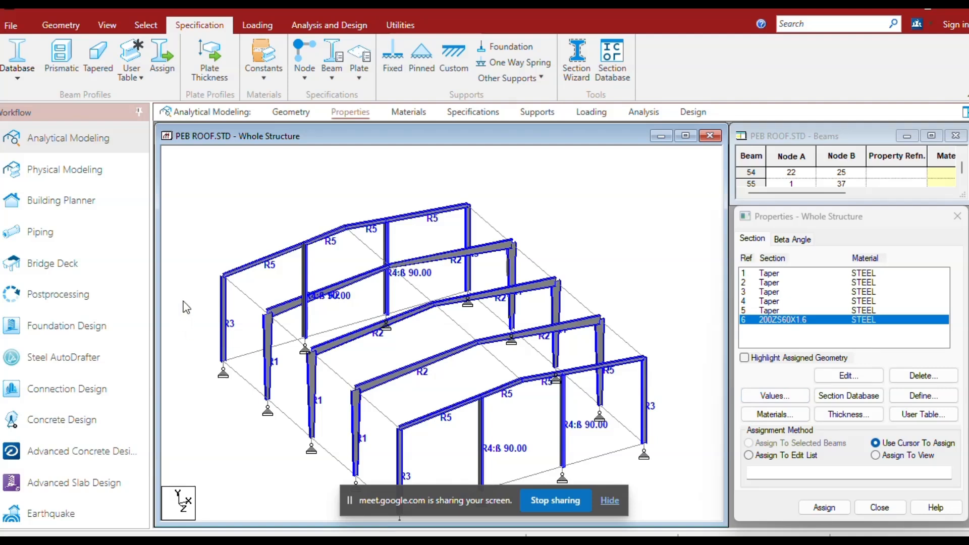
Select the longitudinal eave and ridge members in all four bays.
left_click(107, 25)
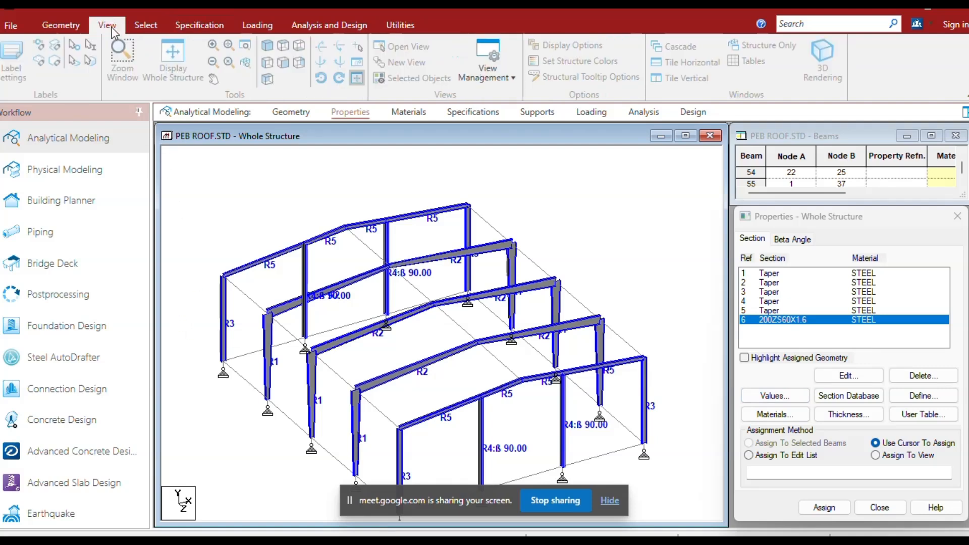
left_click(267, 62)
left_click_drag(294, 326, 245, 256)
left_click_drag(402, 338, 367, 259, "ctrl")
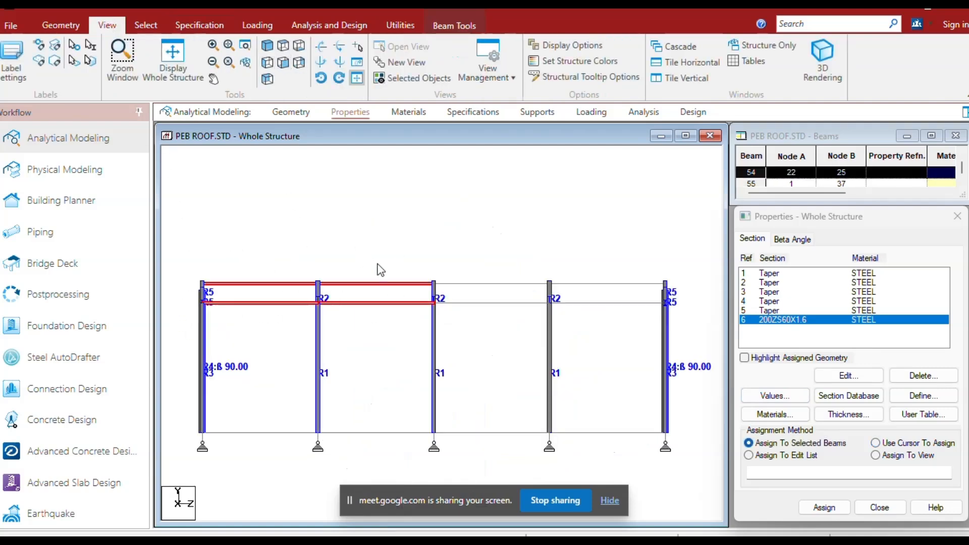
left_click_drag(518, 340, 477, 253, "ctrl")
left_click_drag(633, 347, 586, 253, "ctrl")
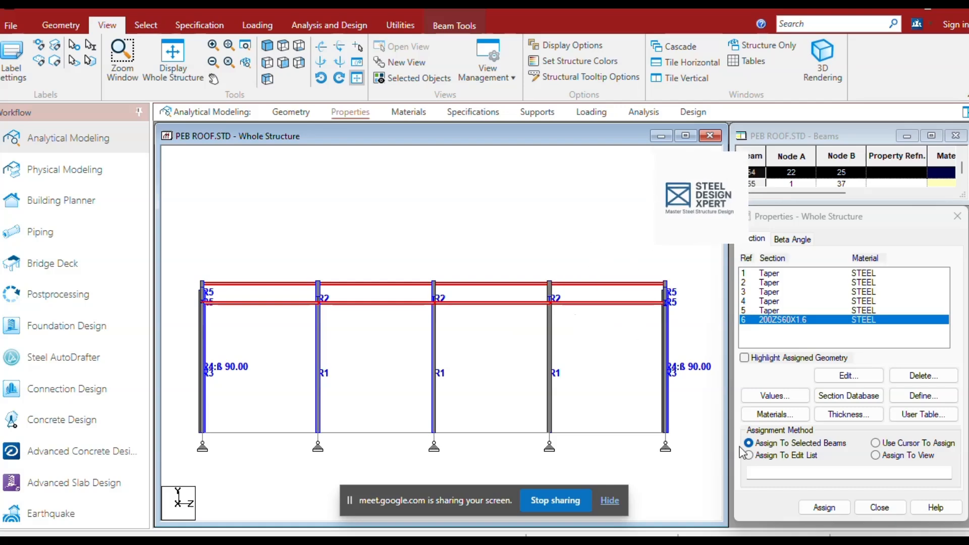
Assign the 200ZS60X1.6 section to the selected eave and ridge members and clear the selection.
left_click(825, 507)
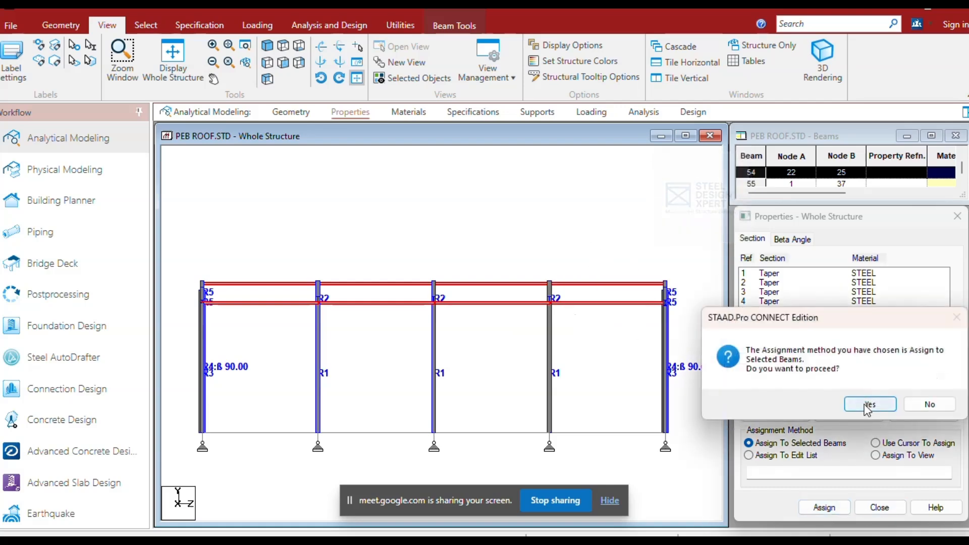
left_click(866, 402)
left_click(176, 63)
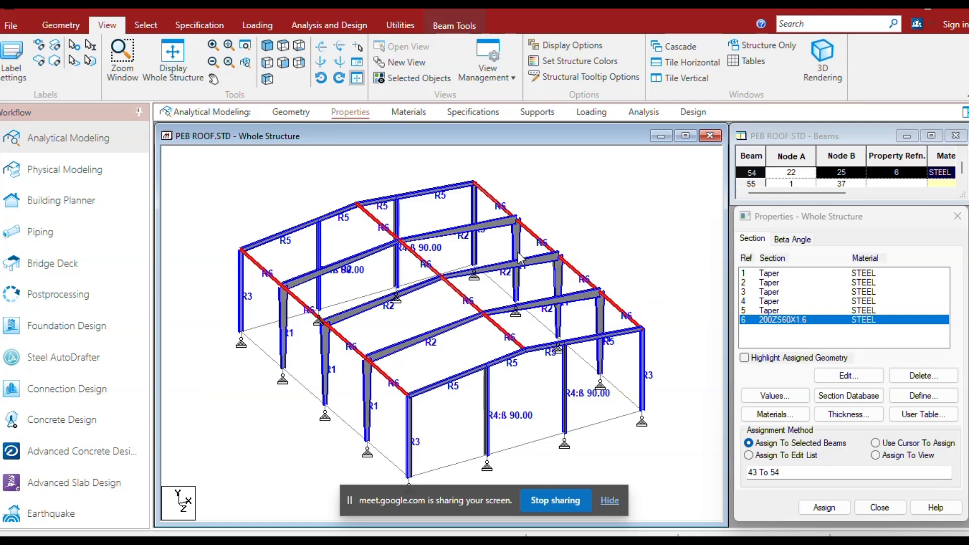
scroll(605, 204, "up", 1)
left_click(627, 189)
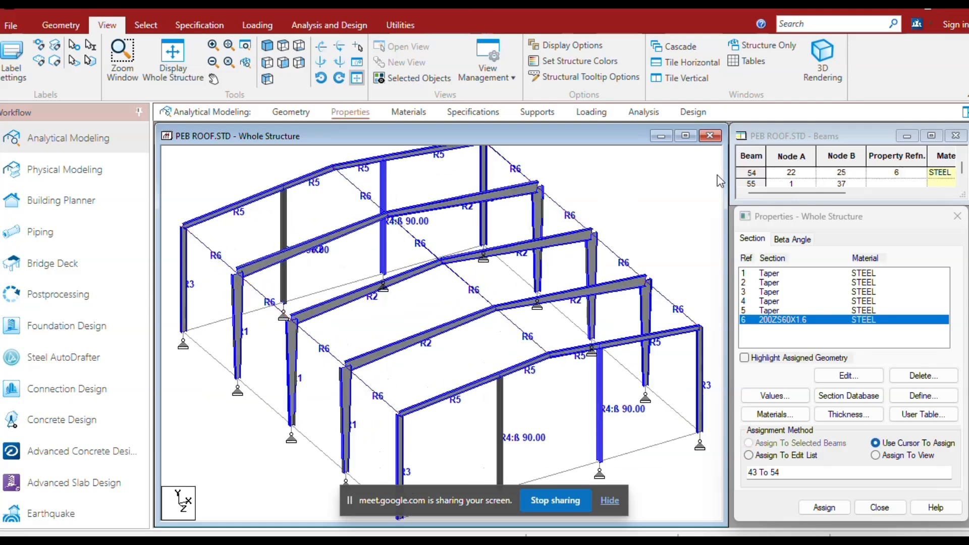
Inspect the frames and their assigned sections in the 3D rendered view, then close that view.
left_click(823, 60)
scroll(595, 267, "up", 5)
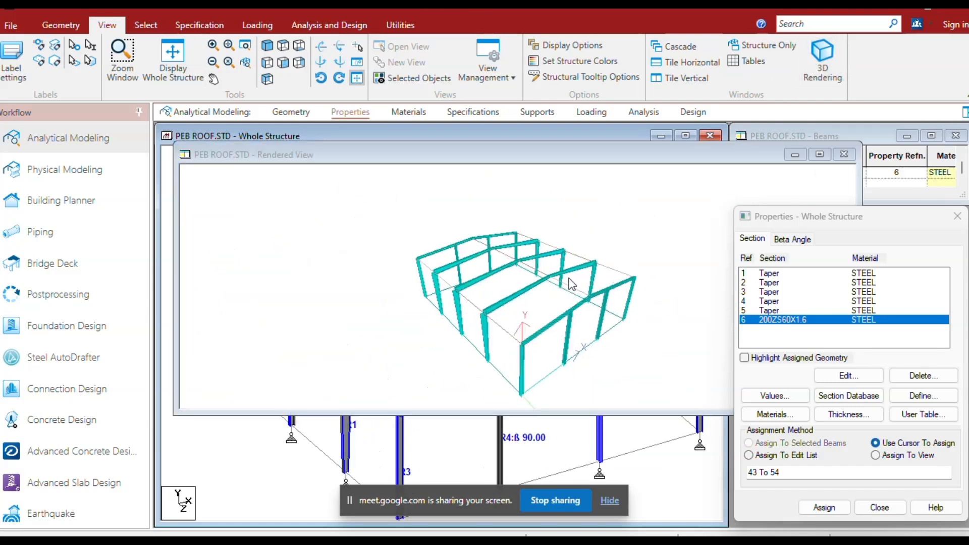
scroll(508, 361, "up", 4)
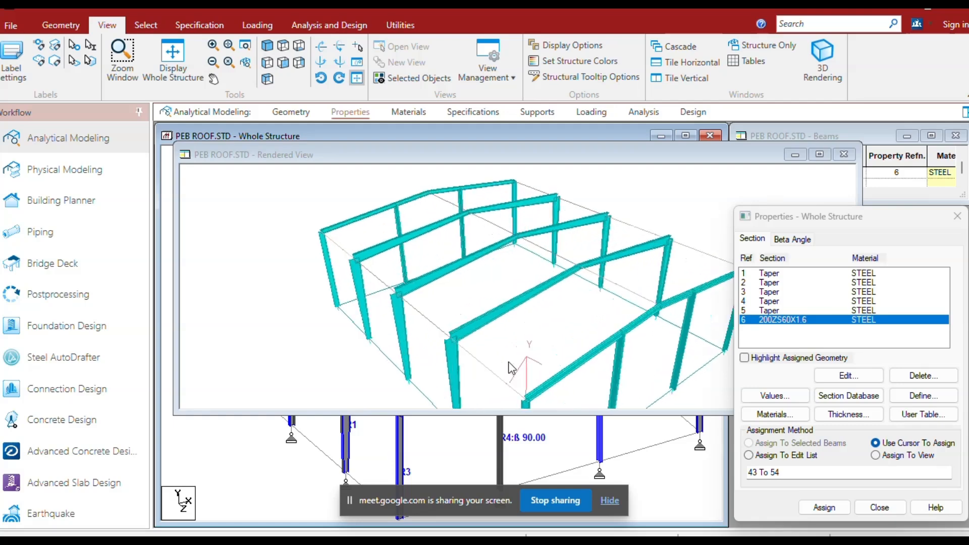
left_click_drag(505, 360, 522, 323)
scroll(522, 323, "up", 6)
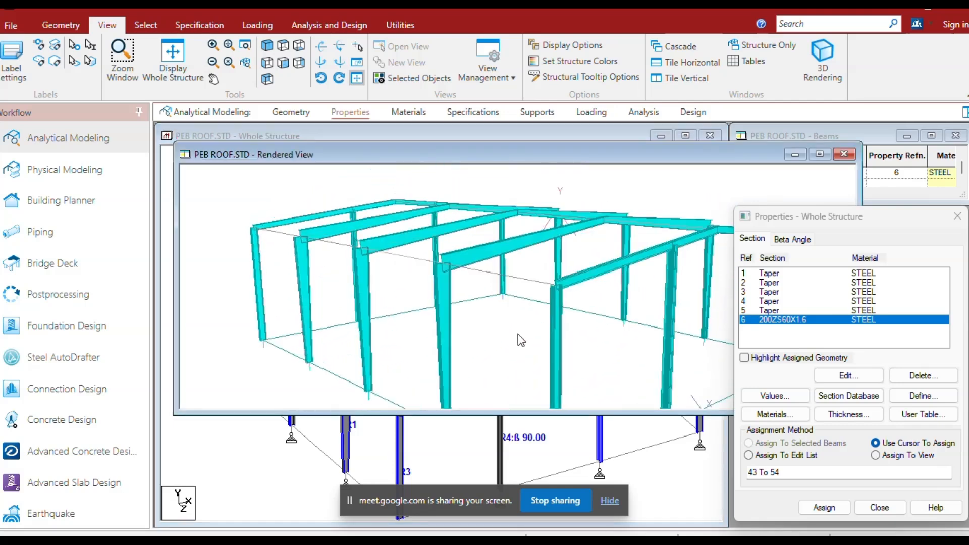
scroll(511, 310, "down", 10)
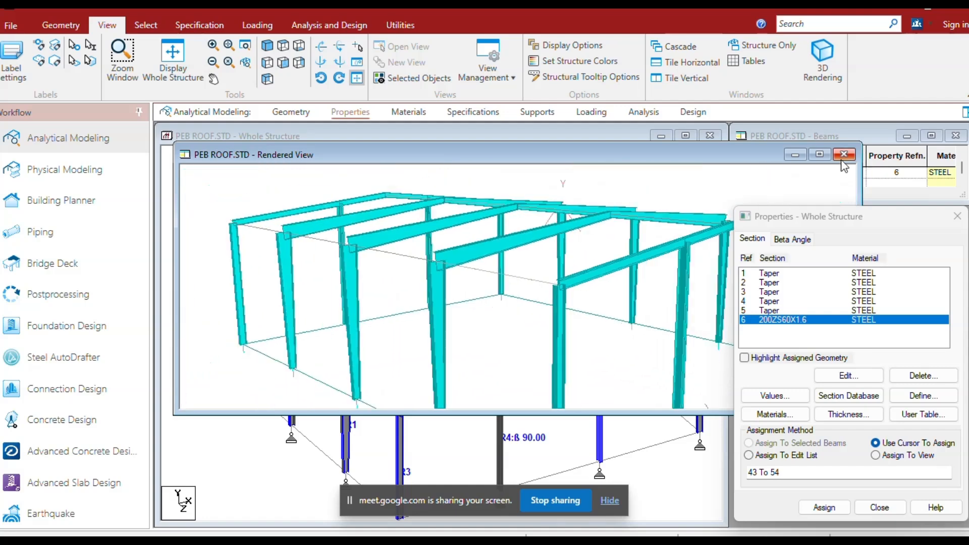
left_click(843, 156)
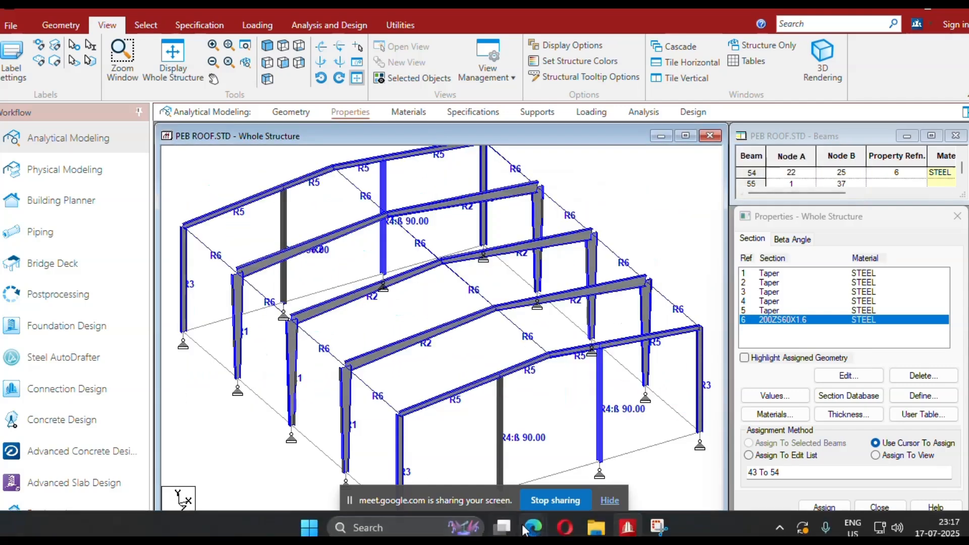
Select all ground-level members connecting the column bases.
mouse_move(528, 530)
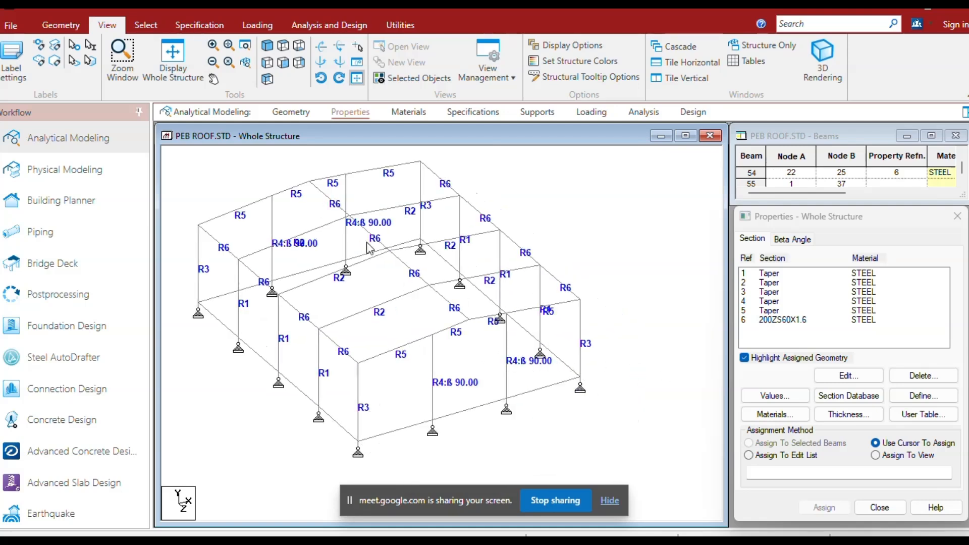
left_click(268, 65)
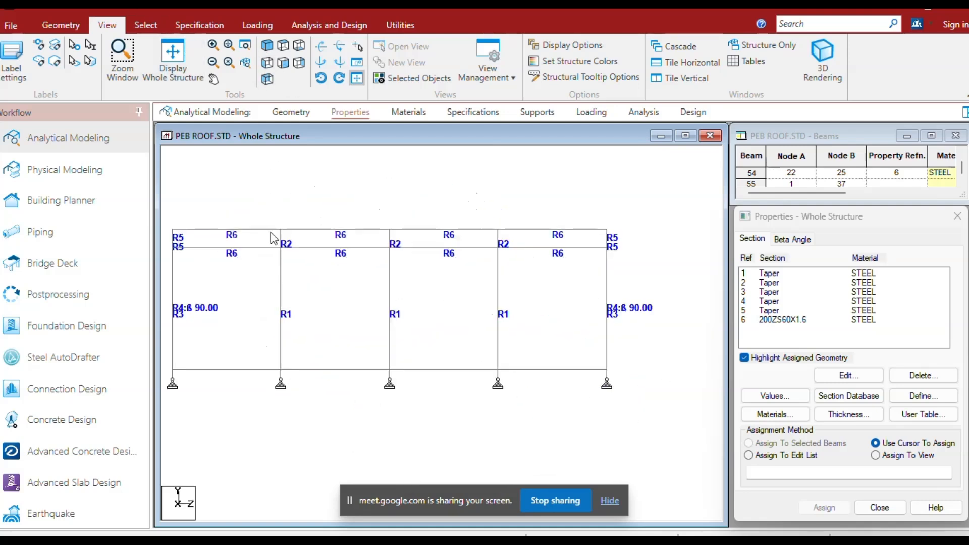
left_click_drag(191, 367, 682, 375)
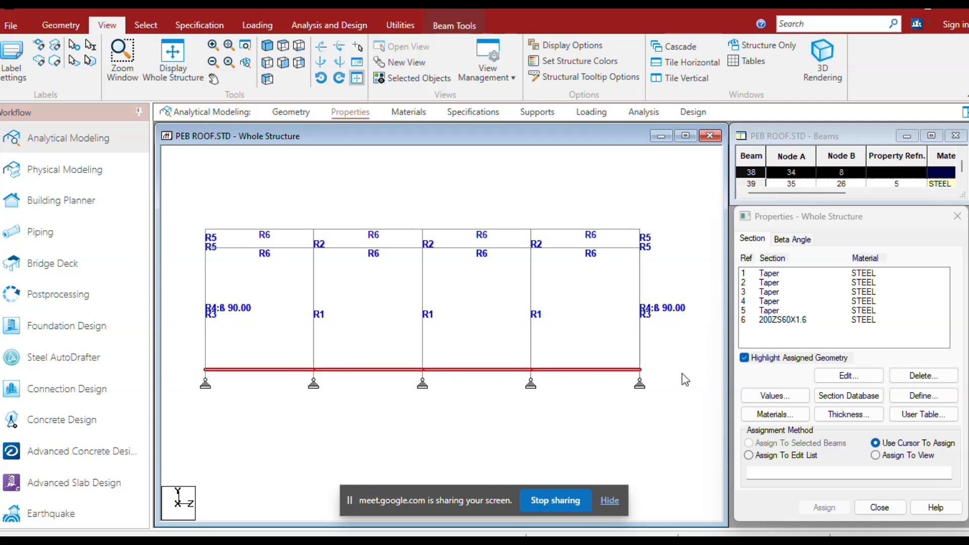
left_click(745, 360)
left_click(199, 25)
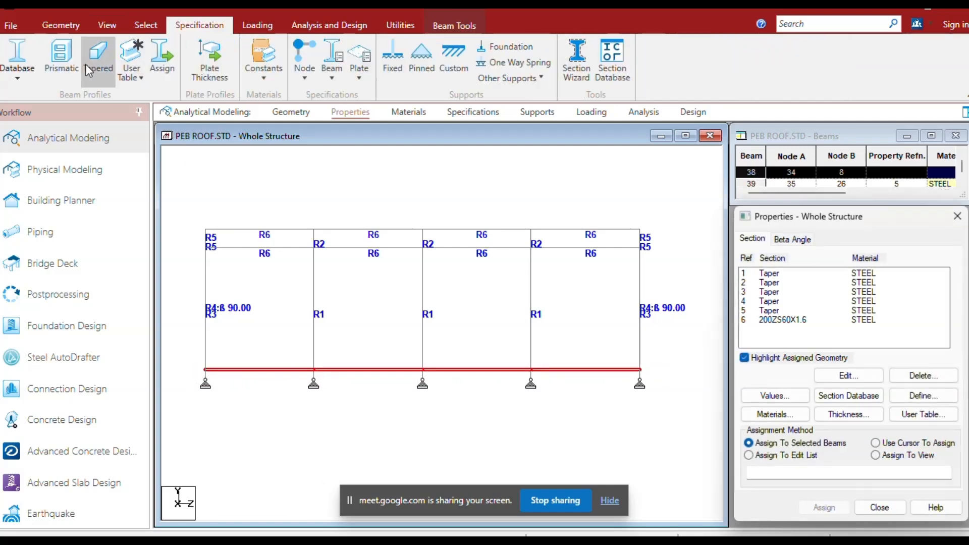
Define a rectangular concrete section with a ZD of 0.2 m.
left_click(58, 63)
left_click(357, 215)
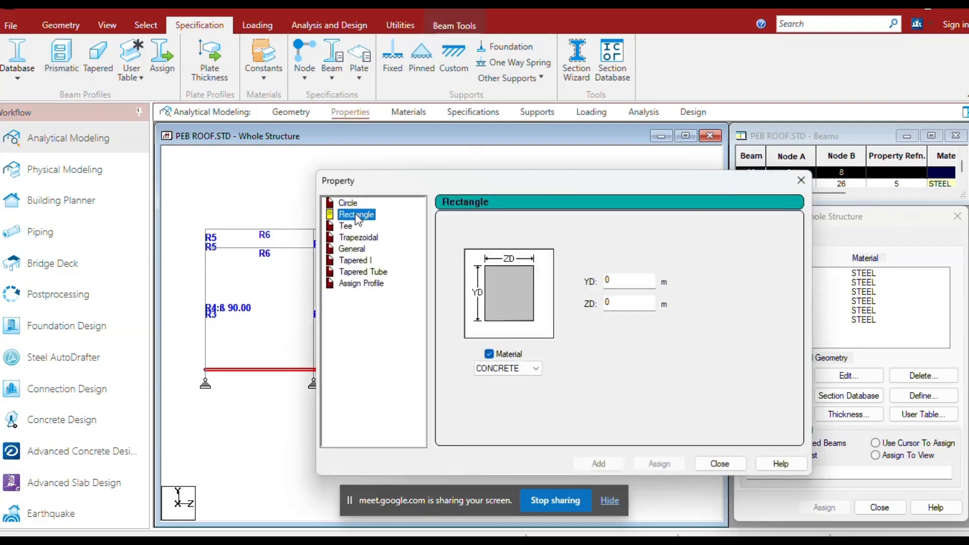
left_click(625, 283)
type(".")
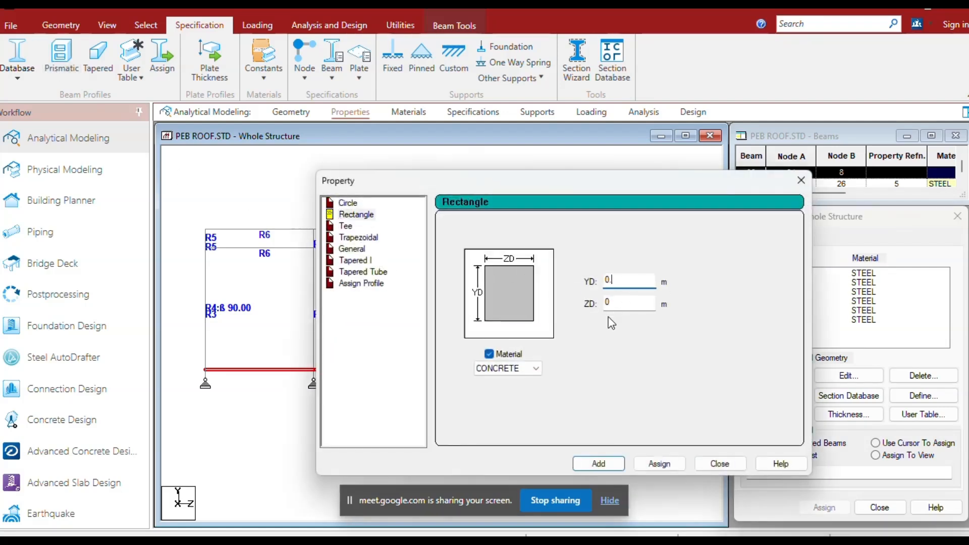
left_click(623, 303)
type(".2")
left_click(599, 464)
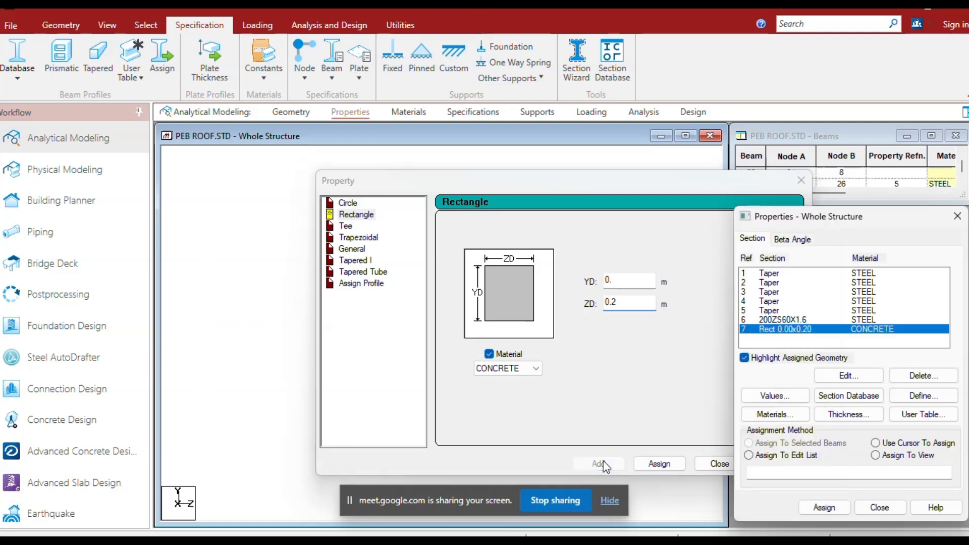
Edit the new rectangular concrete section to set its YD to 0.6 m.
double_click(786, 331)
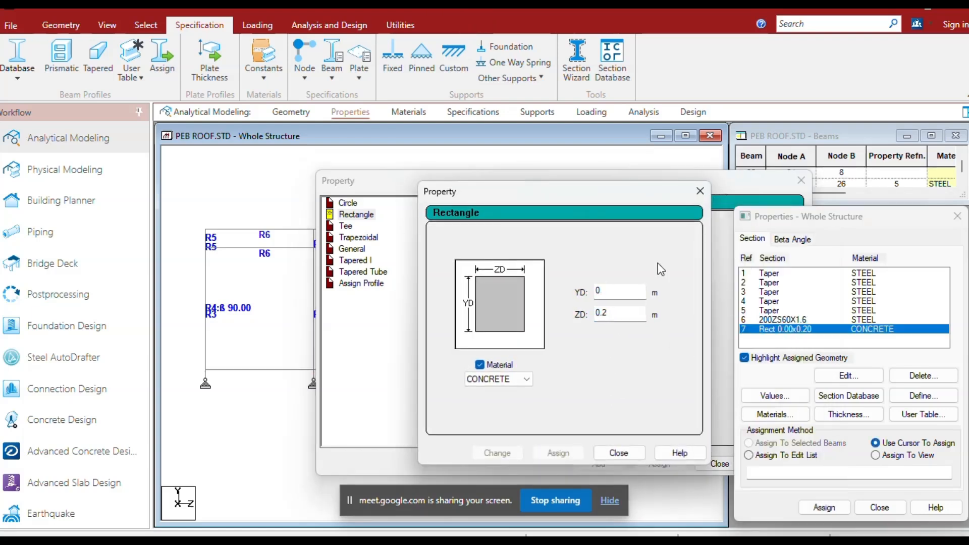
left_click(611, 296)
type(".6")
left_click(497, 453)
left_click(619, 453)
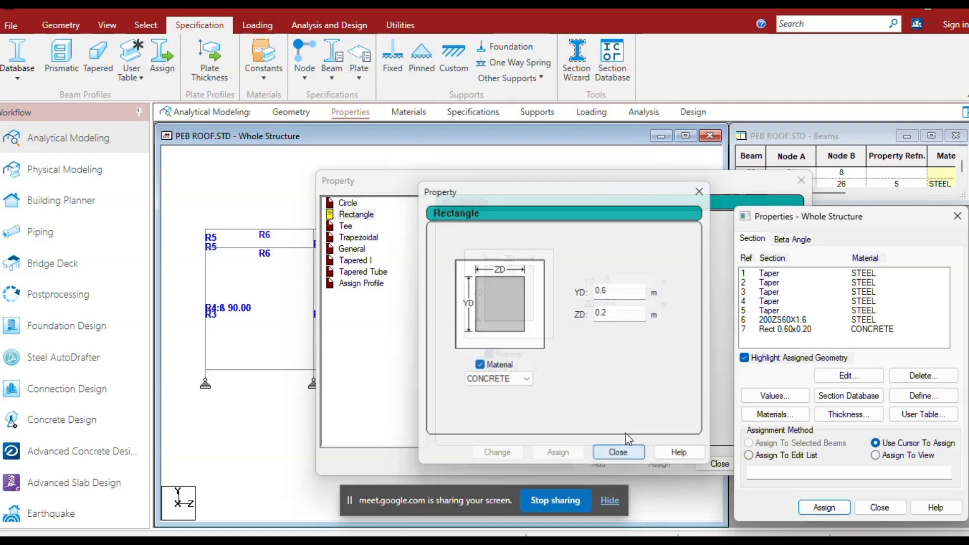
Add a second rectangular concrete section with YD and ZD both 0.6 m and close the section definition.
left_click(620, 284)
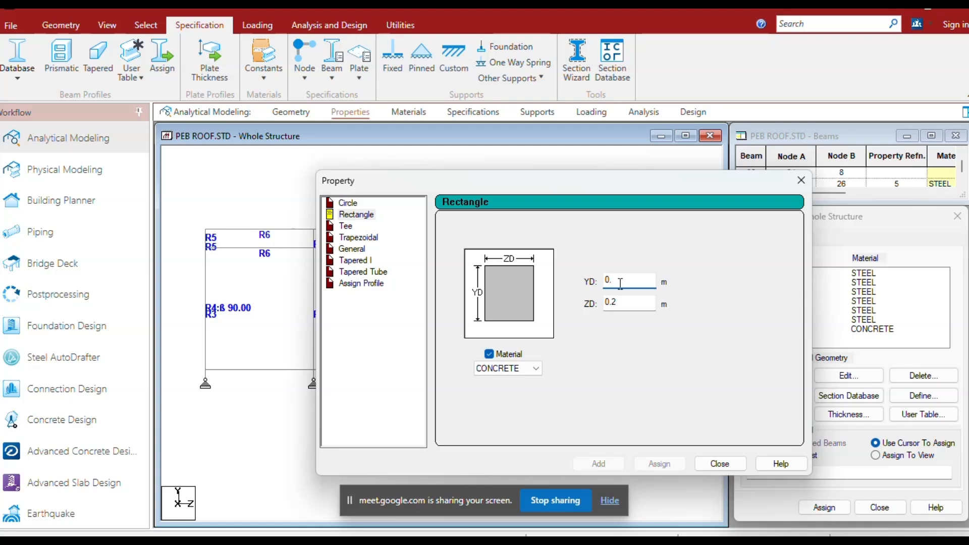
type("0.6")
left_click(629, 301)
key("BackSpace")
key("BackSpace")
key("BackSpace")
type("0.6")
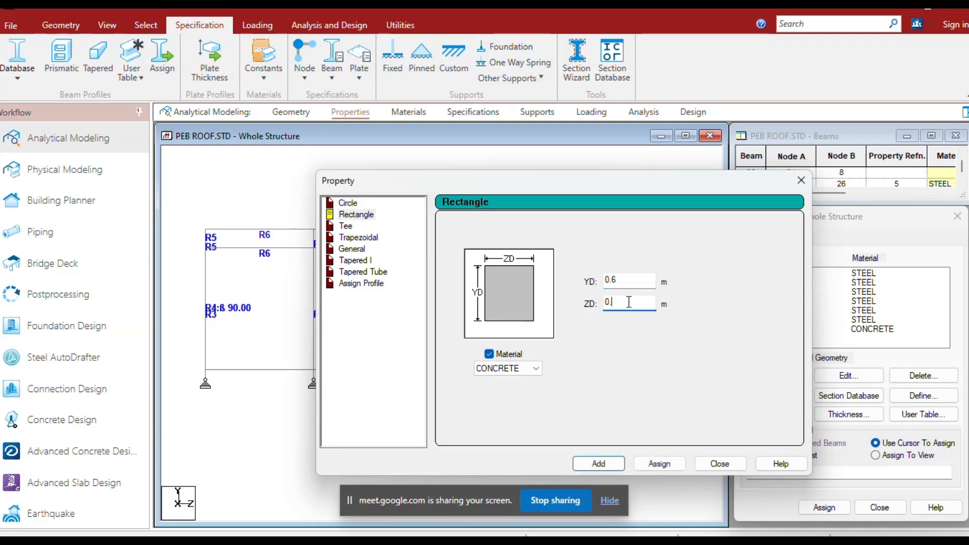
left_click(602, 467)
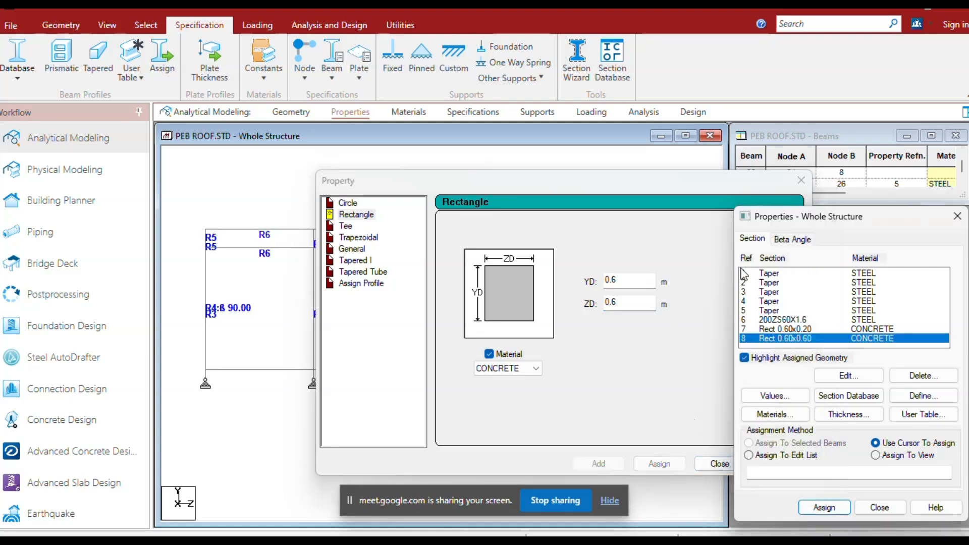
left_click(801, 180)
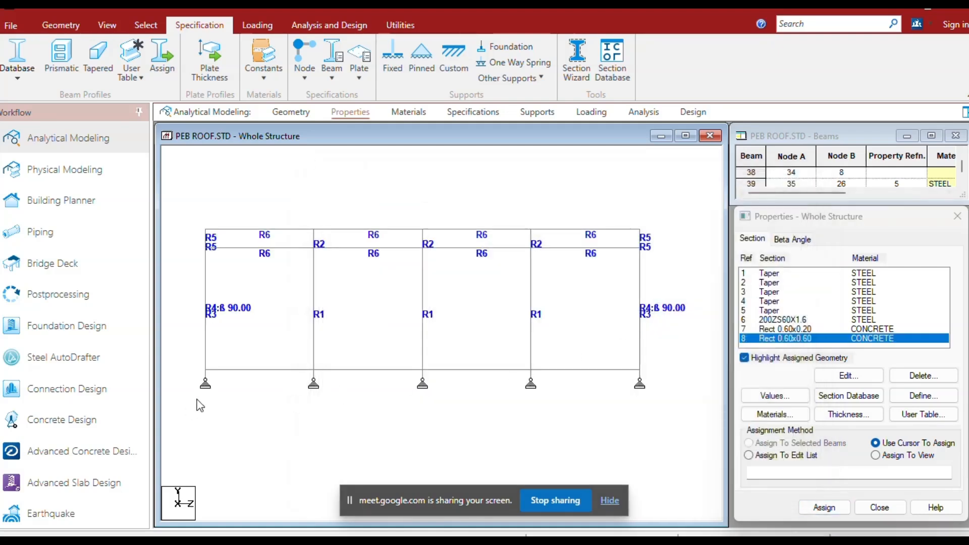
Assign the Rect 0.60x0.60 concrete section to all short column stubs between the supports and ground-level members.
left_click_drag(677, 424, 186, 372)
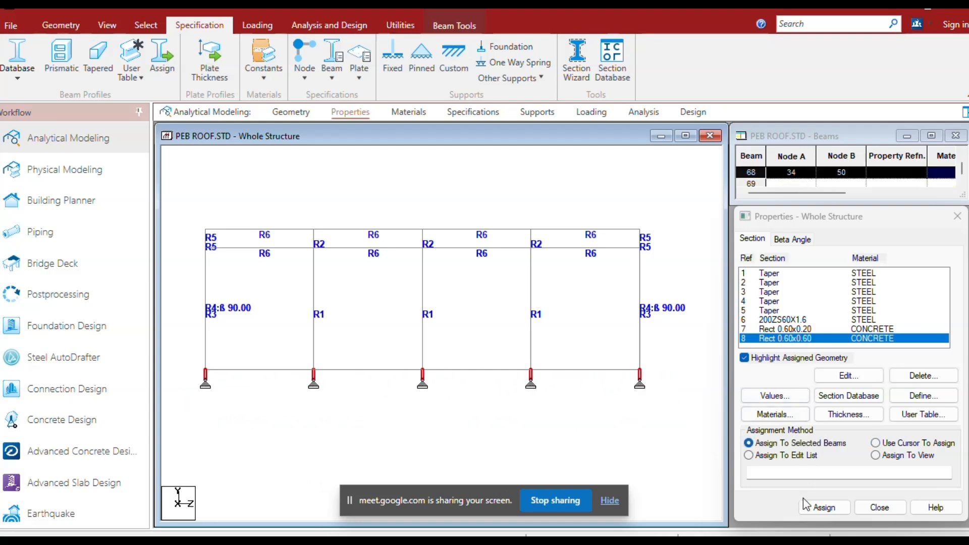
left_click(828, 509)
left_click(870, 406)
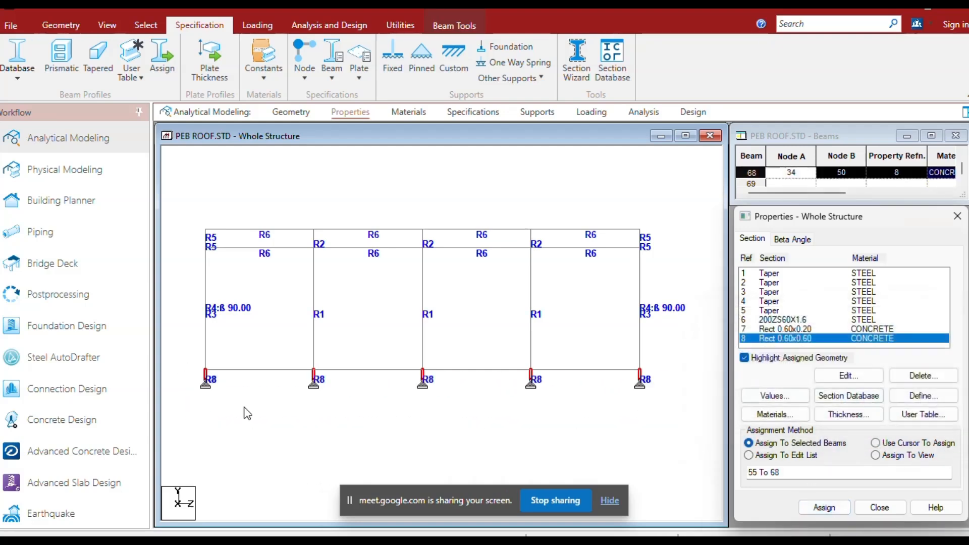
Assign the Rect 0.60x0.20 concrete section to all ground-level members connecting the column bases.
left_click_drag(181, 364, 661, 375)
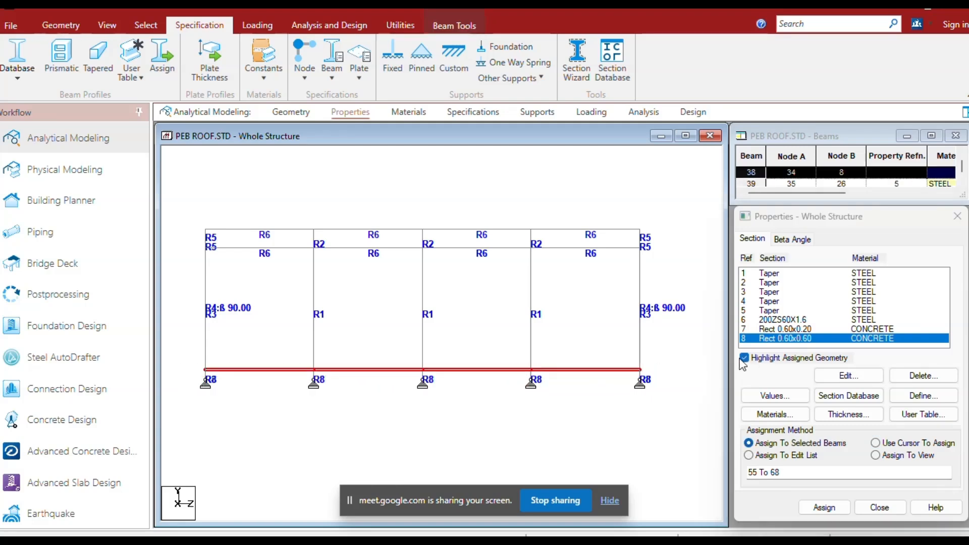
left_click(744, 358)
left_click(816, 330)
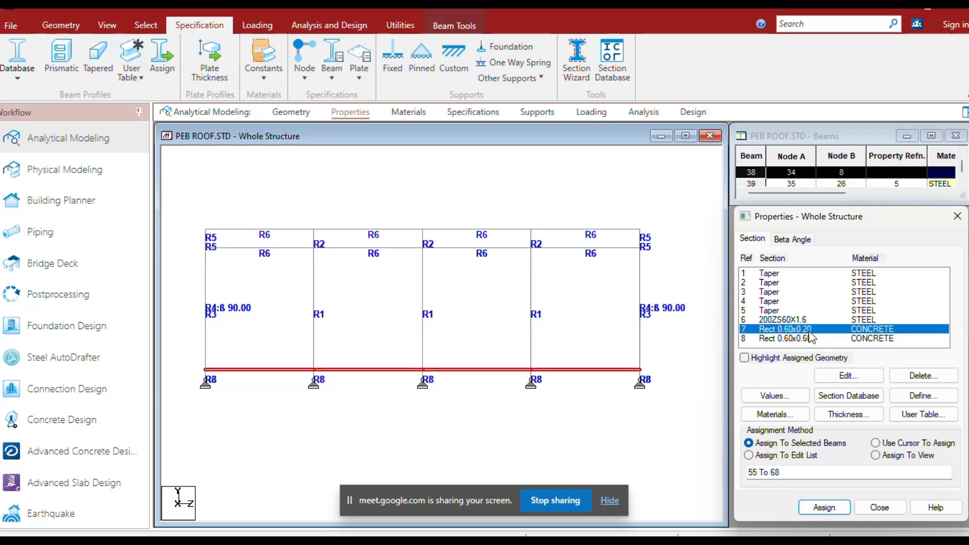
left_click(825, 508)
left_click(870, 405)
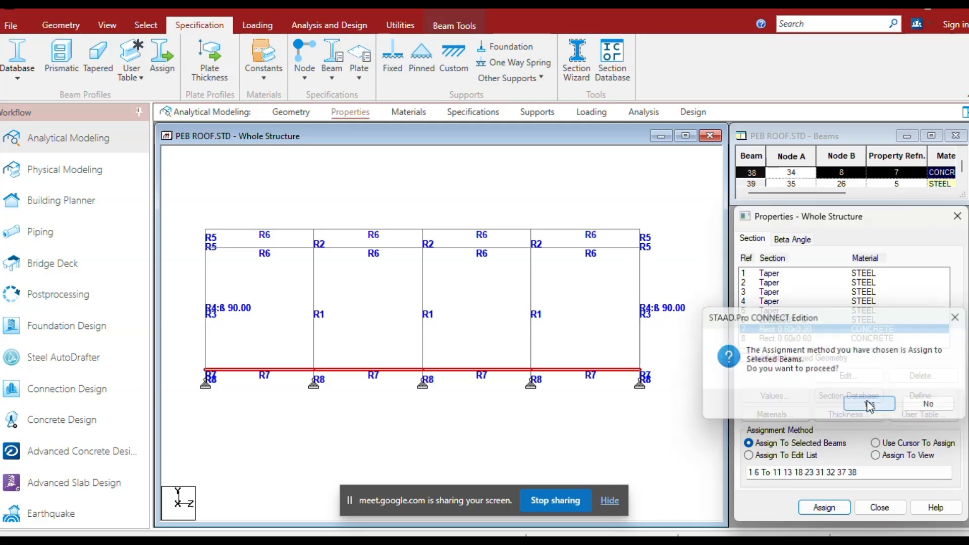
Inspect the assigned steel and concrete sections in an enlarged 3D rendered view, then examine the whole wireframe structure.
left_click(107, 25)
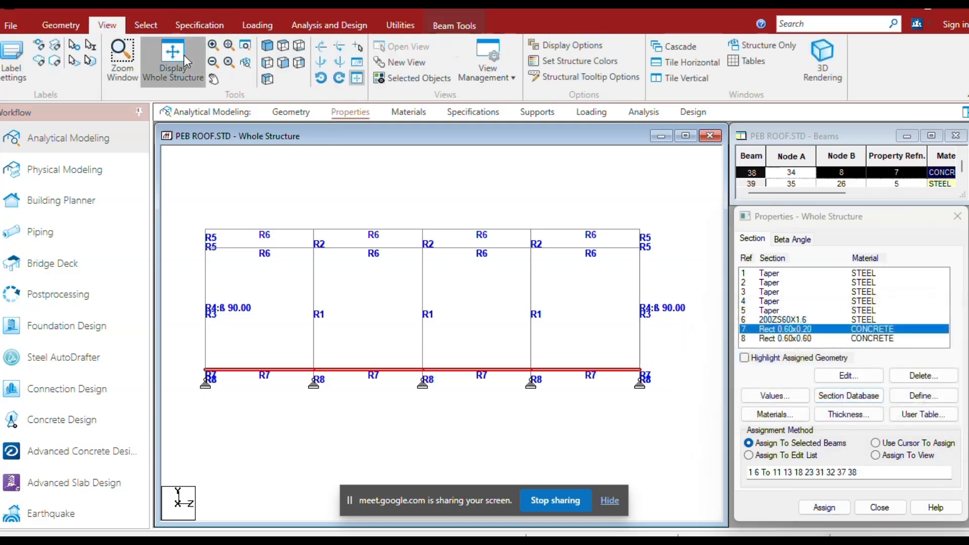
left_click(173, 56)
left_click(840, 55)
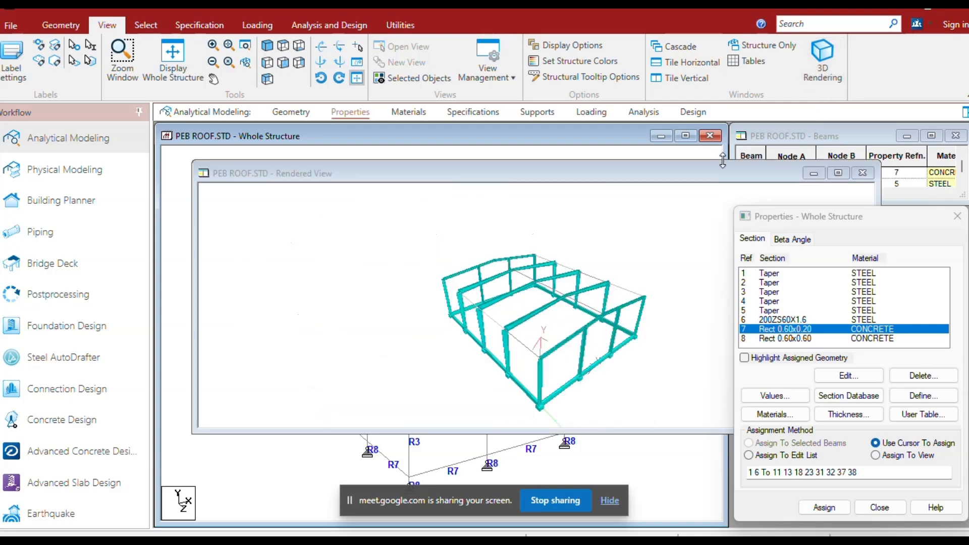
left_click(957, 217)
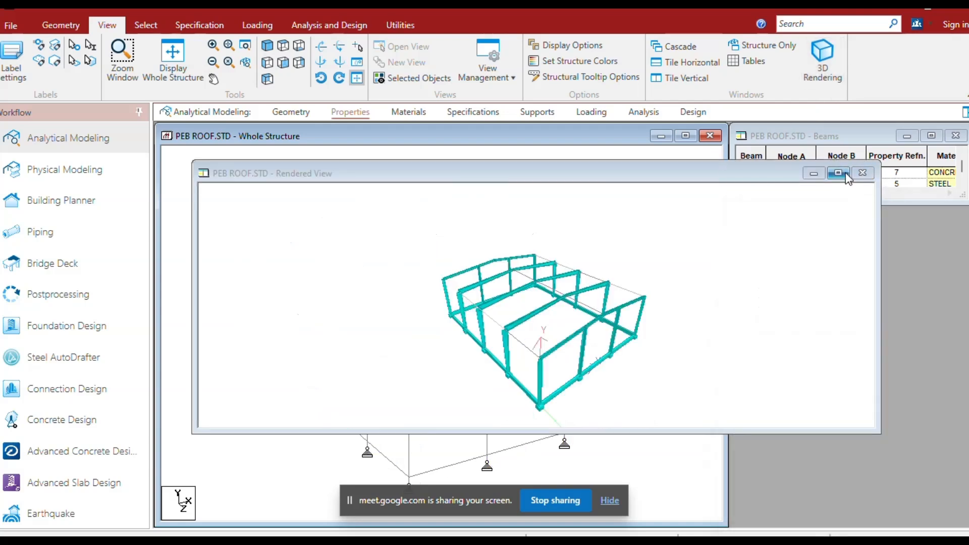
left_click(839, 173)
scroll(602, 329, "up", 5)
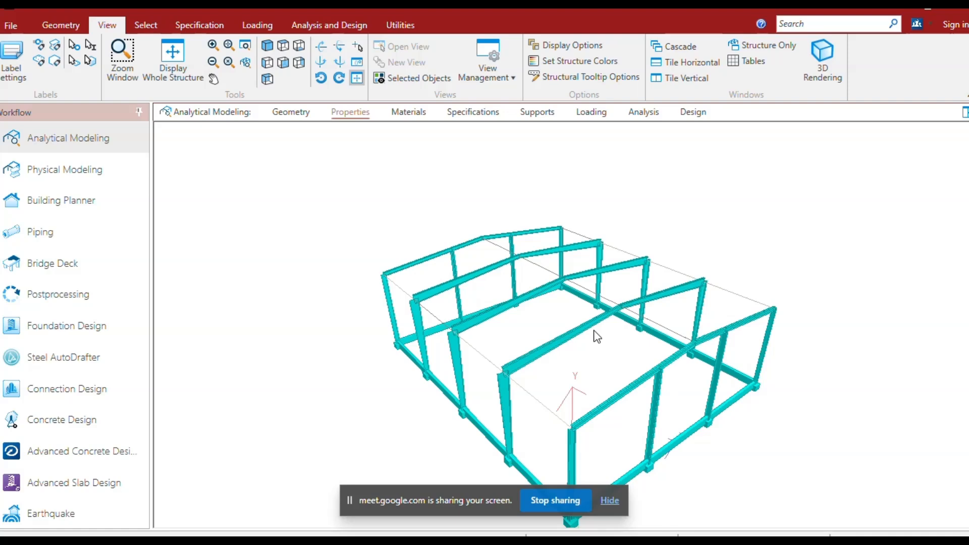
left_click_drag(508, 429, 586, 392)
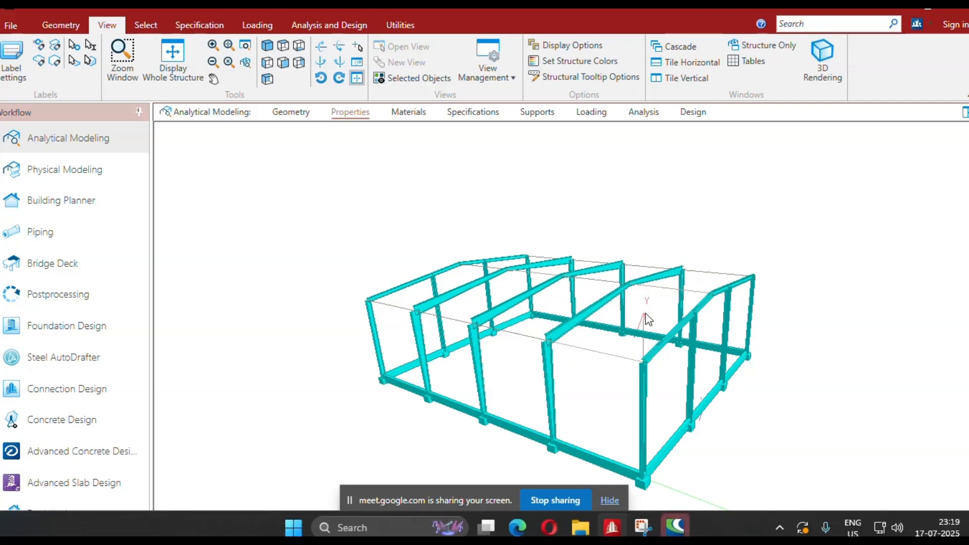
left_click_drag(548, 442, 582, 444)
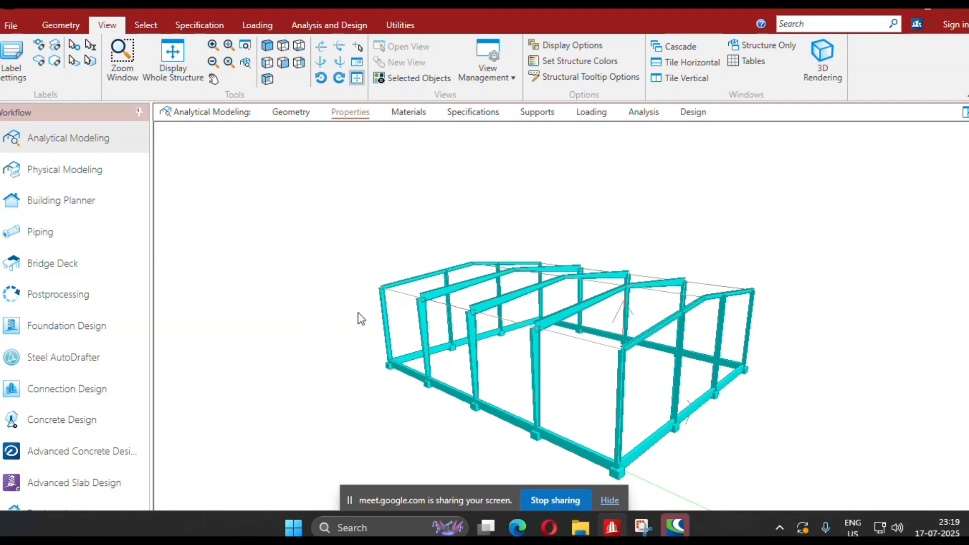
left_click(281, 118)
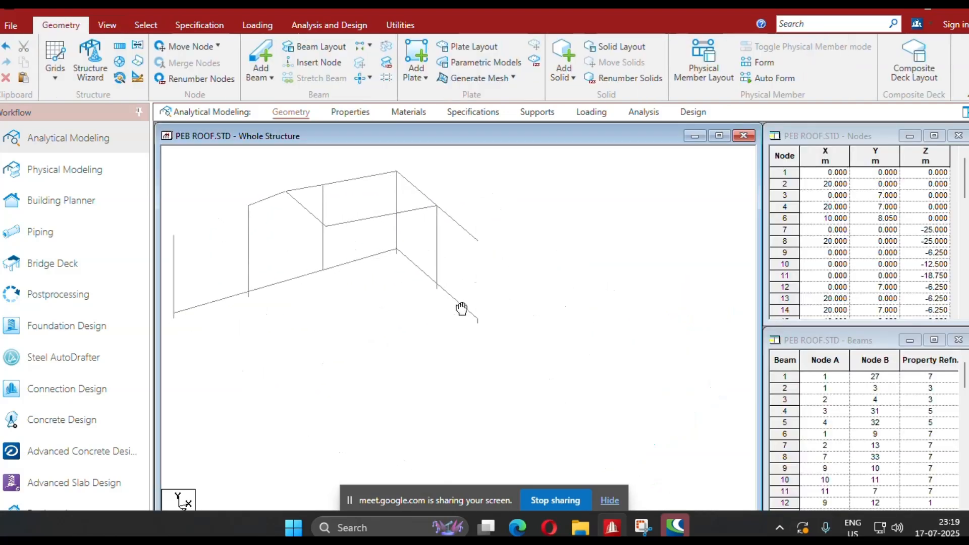
scroll(356, 382, "up", 3)
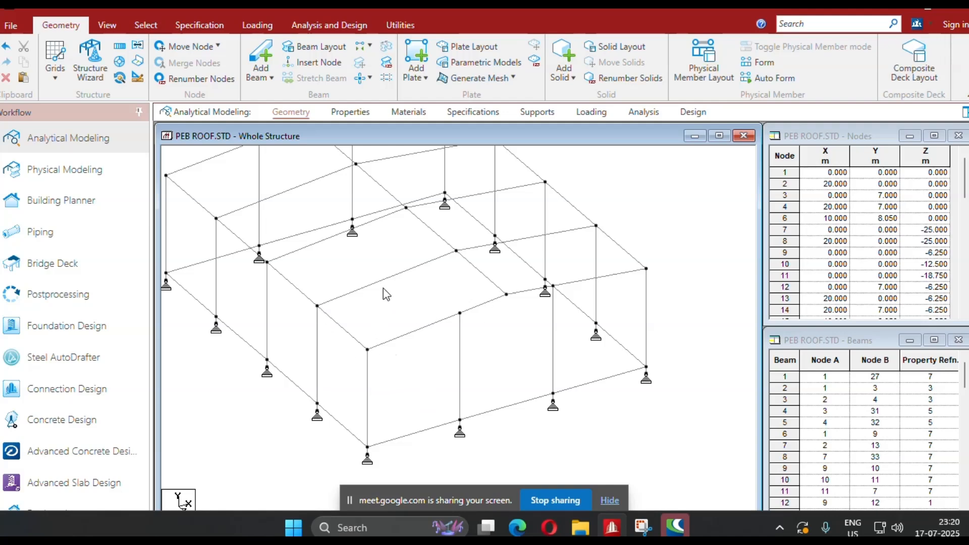
middle_click_drag(383, 289, 399, 349)
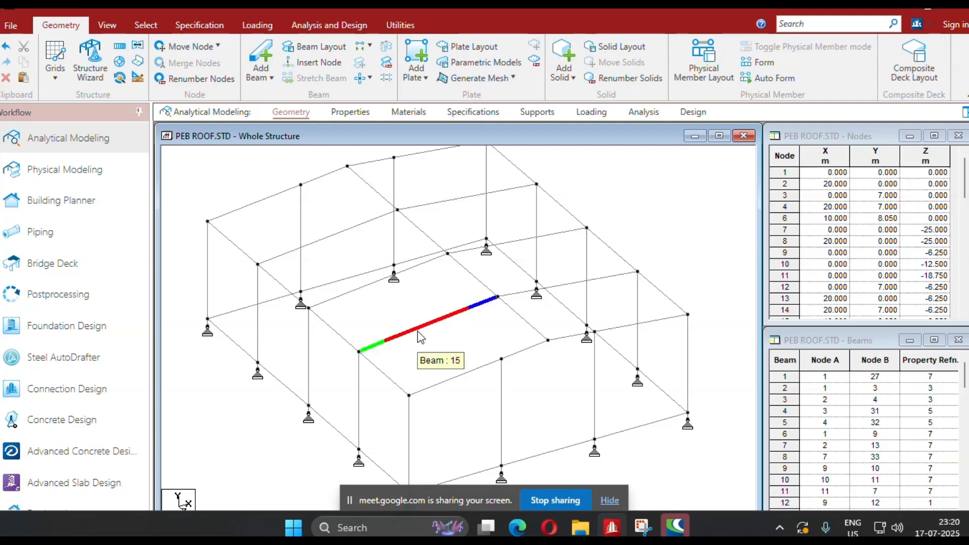
scroll(417, 331, "down", 1)
middle_click_drag(444, 348, 383, 349)
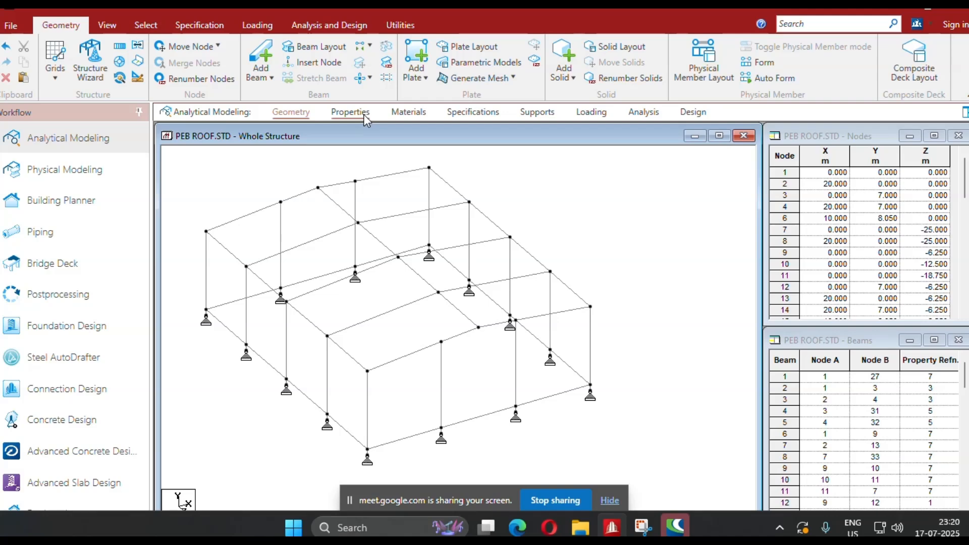
Create primary load case 1 with loading type Dead and the title DL.
left_click(588, 113)
left_click(807, 163)
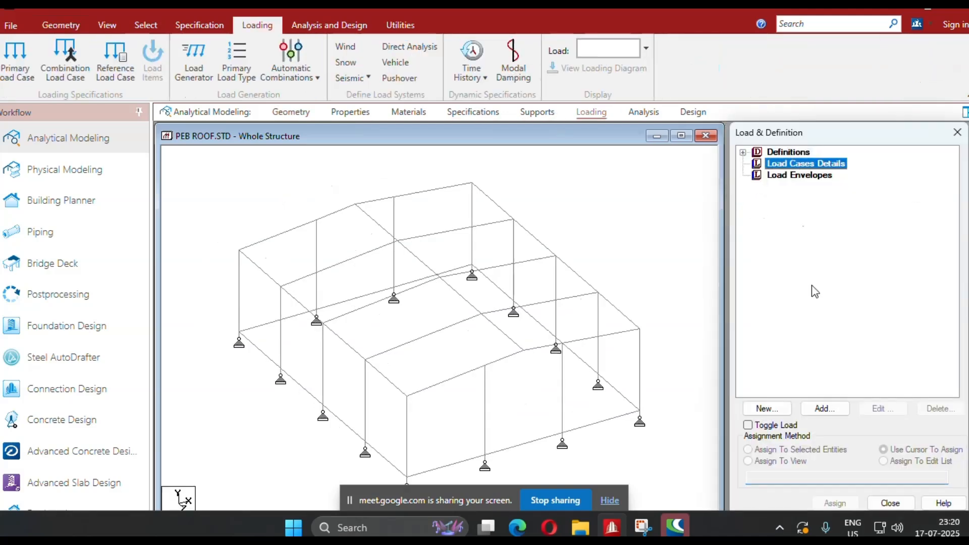
left_click(825, 409)
left_click(606, 234)
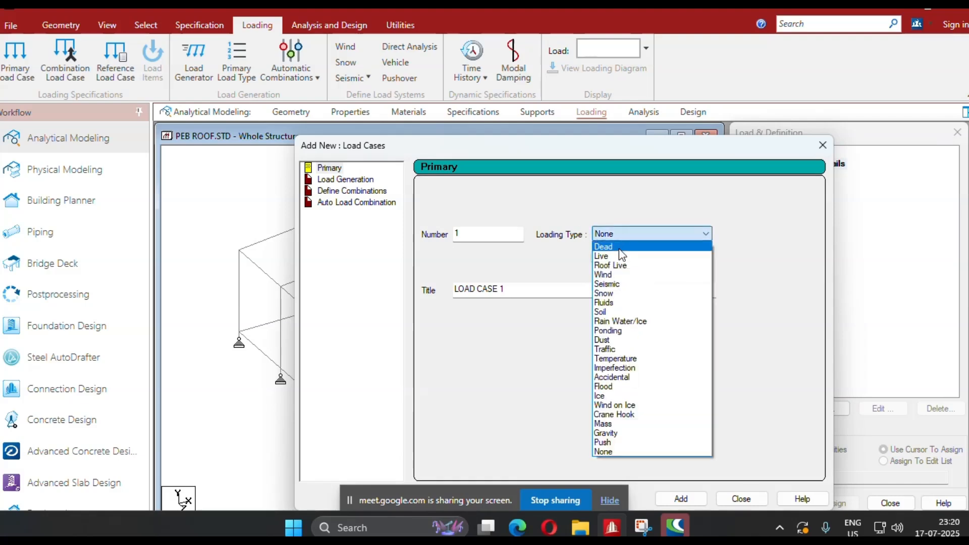
left_click(622, 254)
left_click_drag(525, 290, 310, 309)
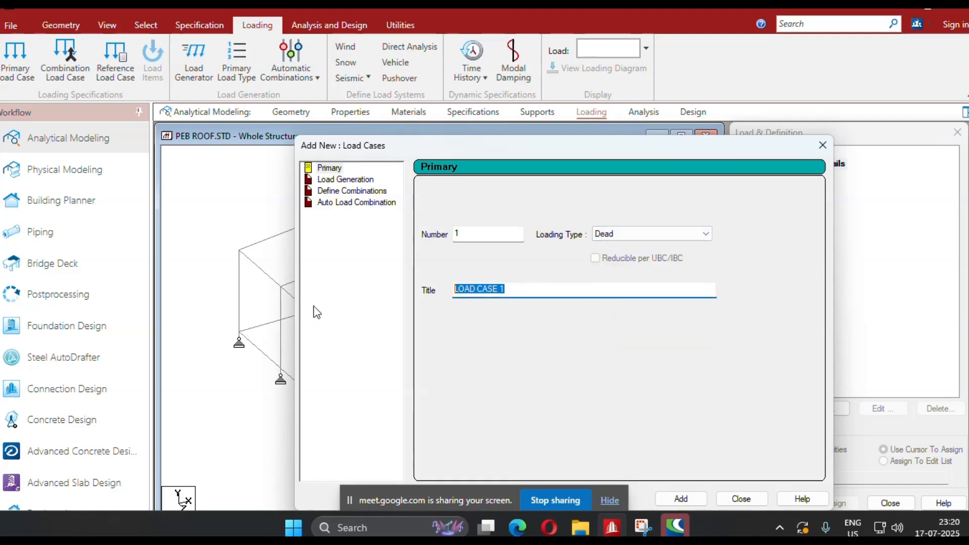
type("d")
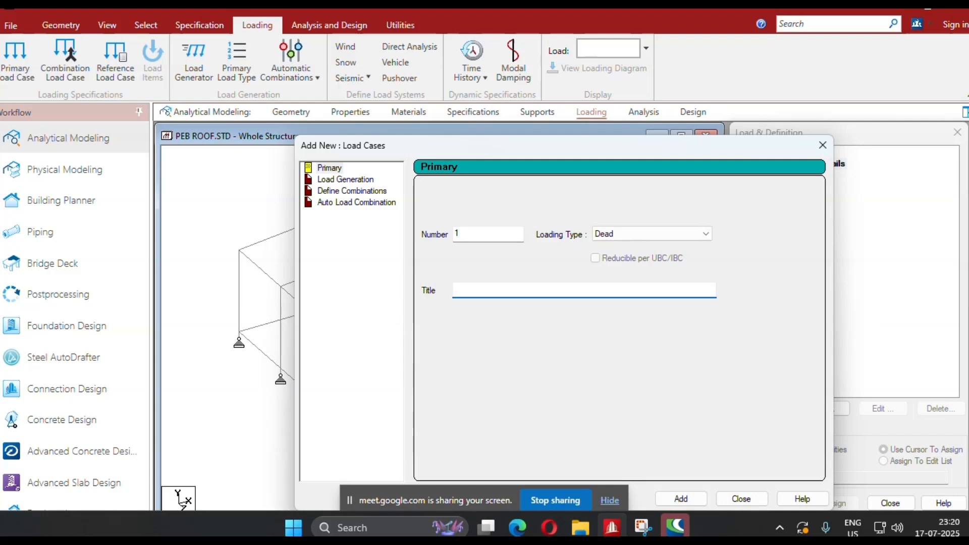
left_click(674, 498)
Create primary load case 2 with loading type Live and the title LL.
left_click(631, 234)
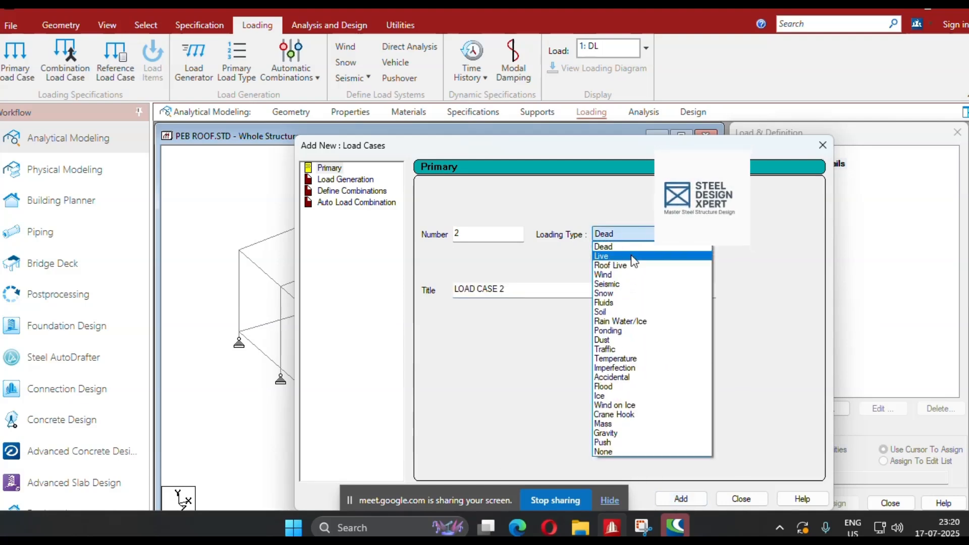
left_click(632, 256)
left_click_drag(505, 290, 318, 296)
type("LL")
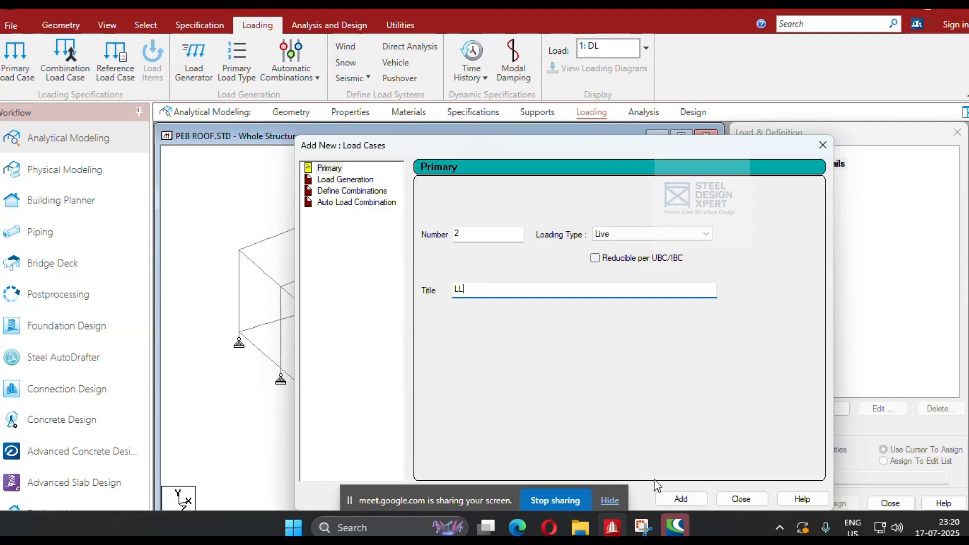
left_click(682, 500)
Create primary load case 3 with loading type Wind and the title WL1.
left_click(649, 234)
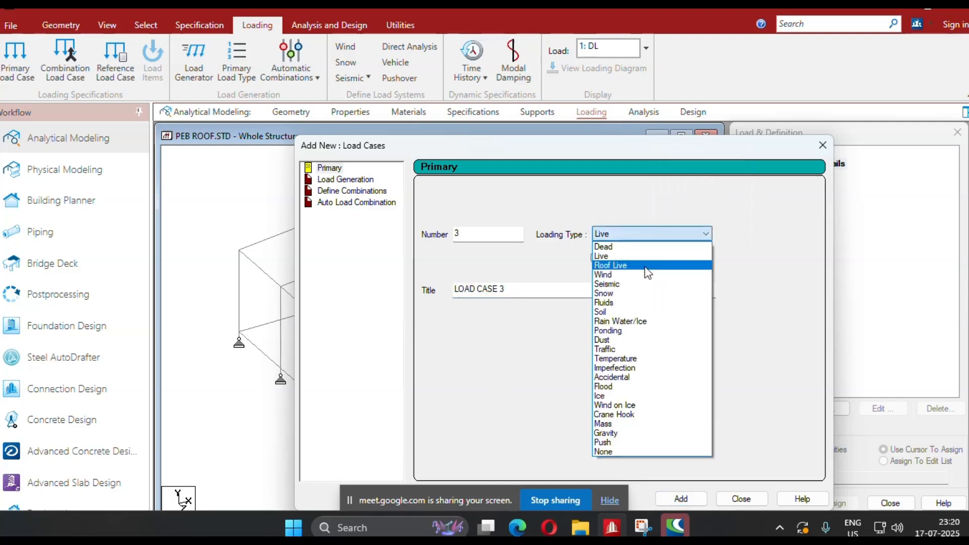
left_click(649, 275)
left_click_drag(525, 289, 341, 295)
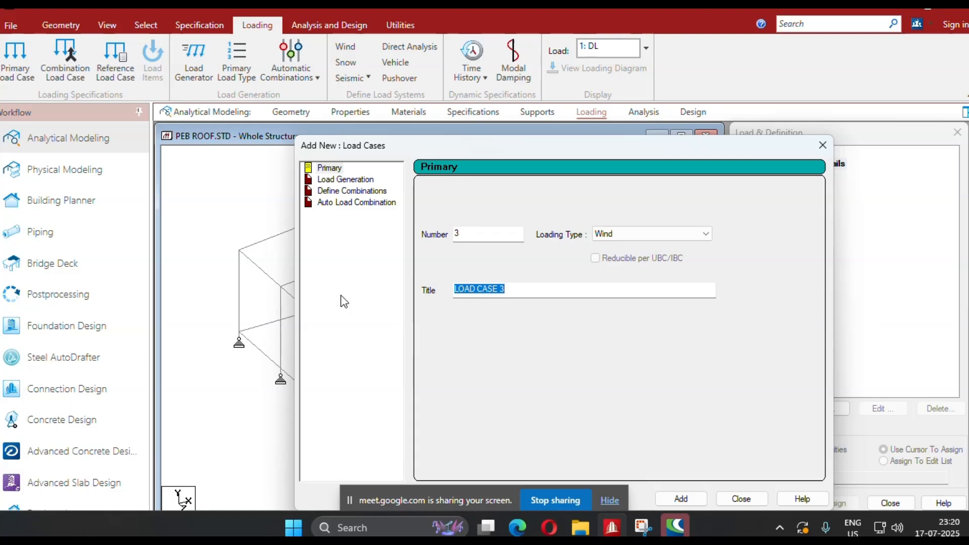
type("WL1")
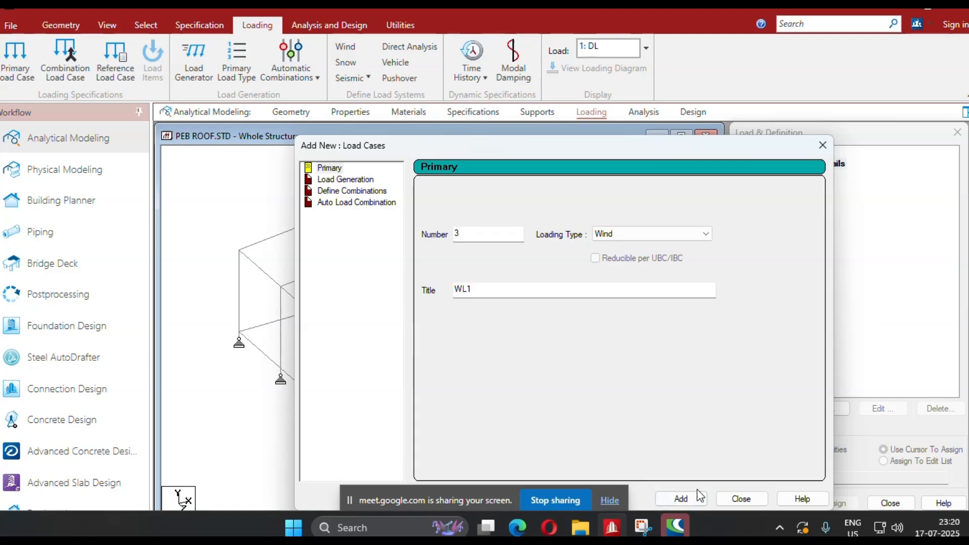
left_click(699, 497)
Create primary load case 4 with loading type Wind and the title WL2.
left_click_drag(526, 289, 379, 294)
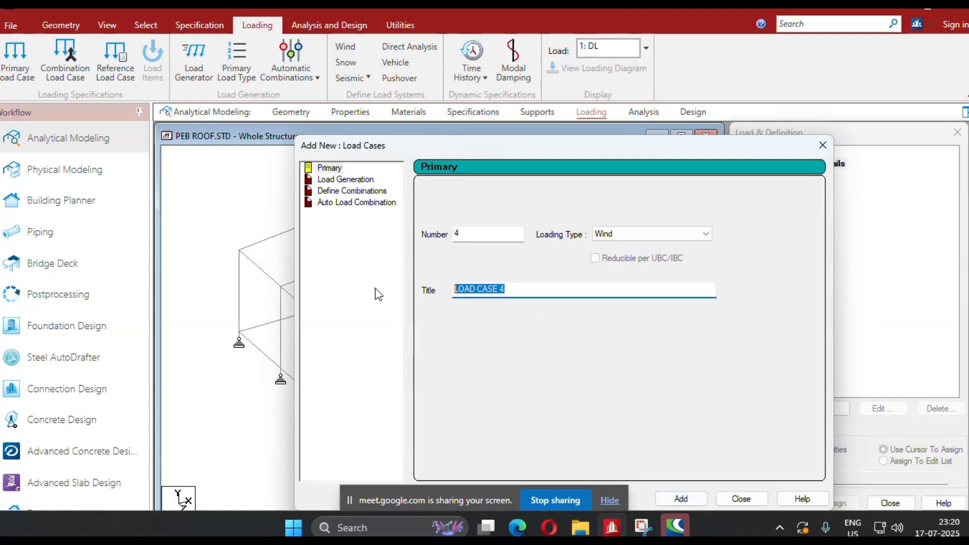
type("WL")
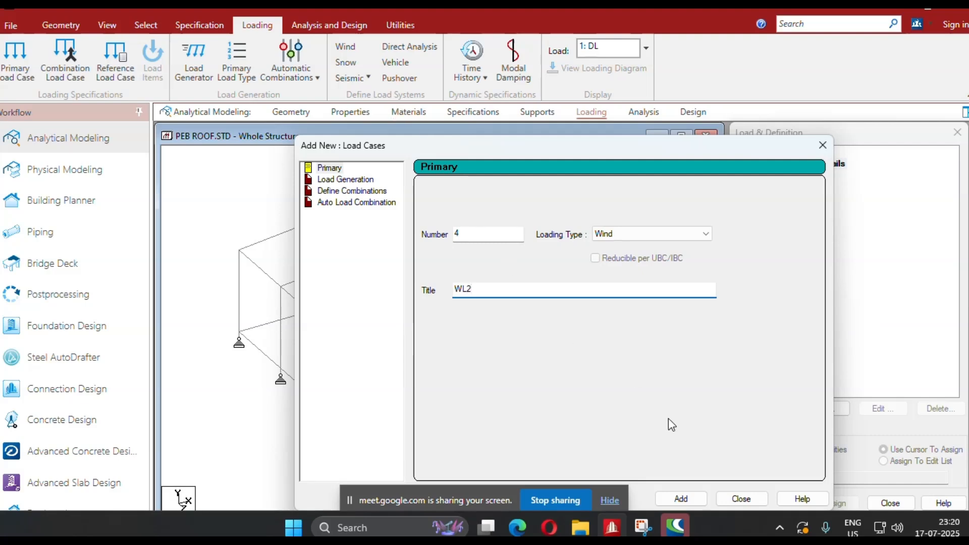
type("2")
left_click(680, 498)
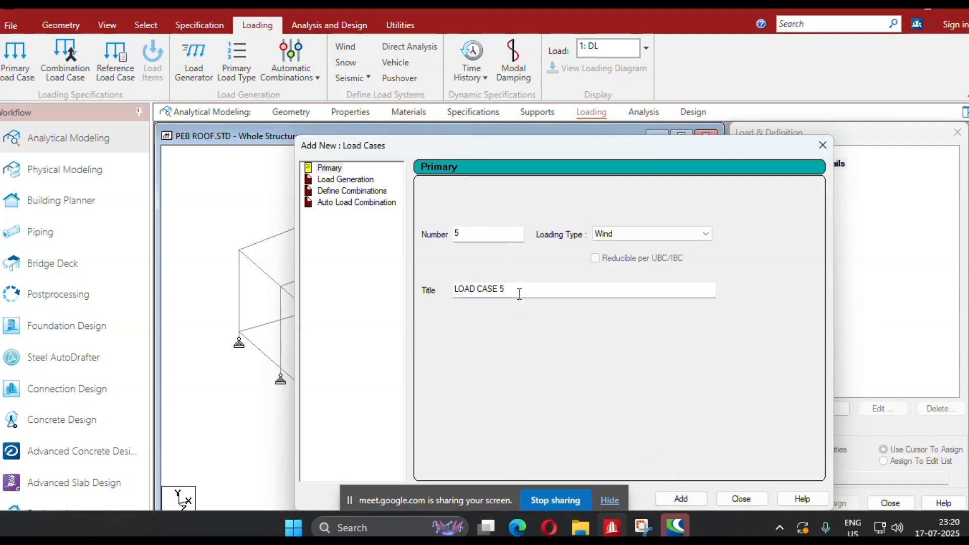
Create primary Wind load cases 5 and 6 with the titles WR1 and WR2.
left_click_drag(520, 293, 373, 294)
type("WR")
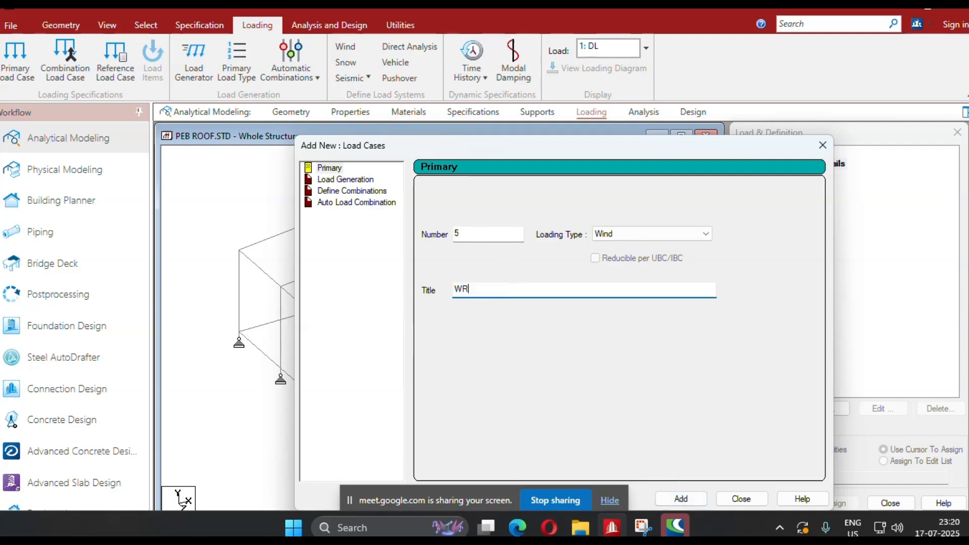
type("1")
left_click(685, 502)
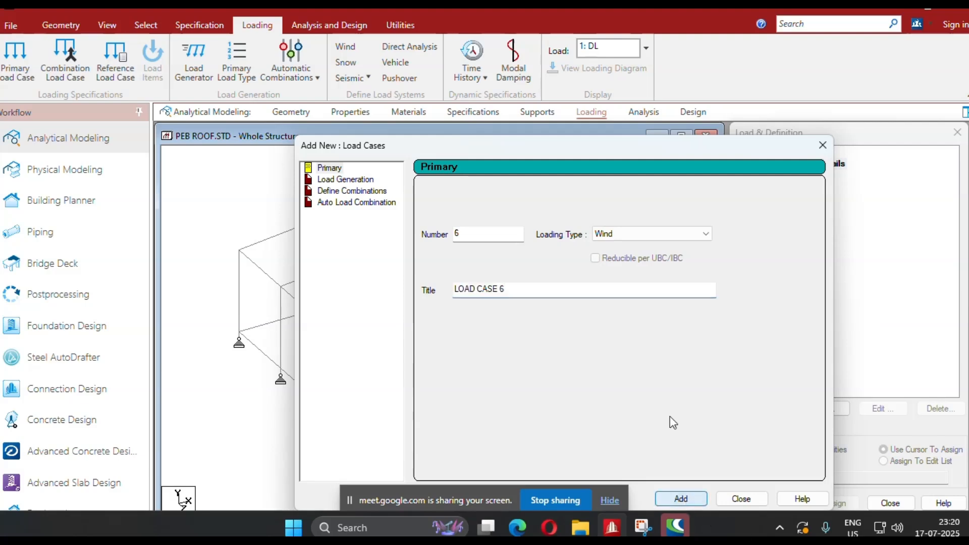
left_click_drag(516, 294, 364, 297)
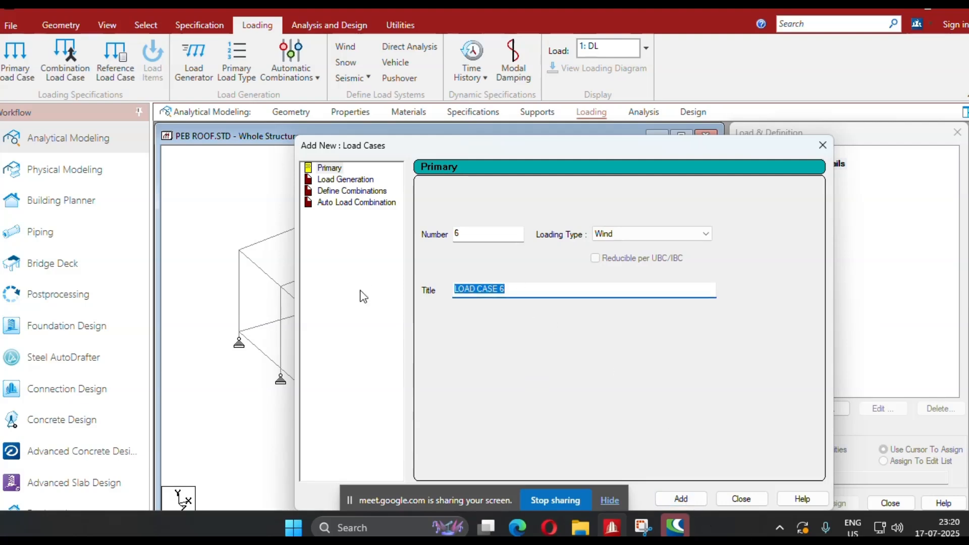
type("WR2")
left_click(681, 499)
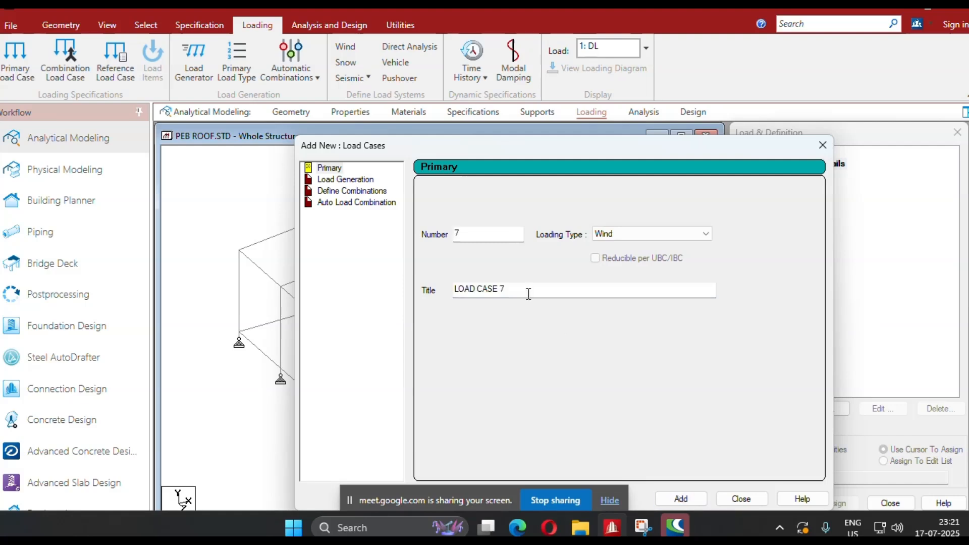
Create primary Wind load cases 7 and 8 with the titles WE1 and WE2.
left_click_drag(507, 291, 421, 298)
left_click_drag(538, 148, 426, 103)
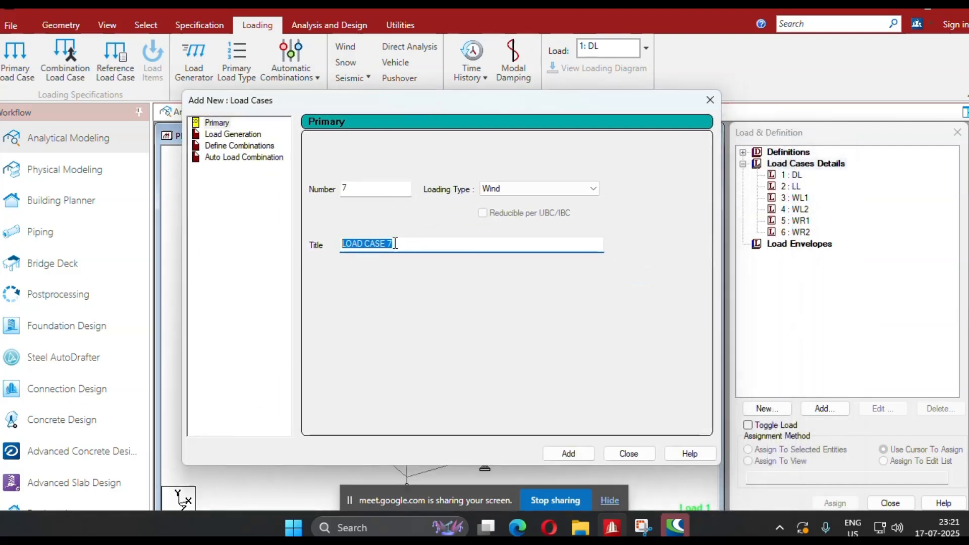
type("WE1")
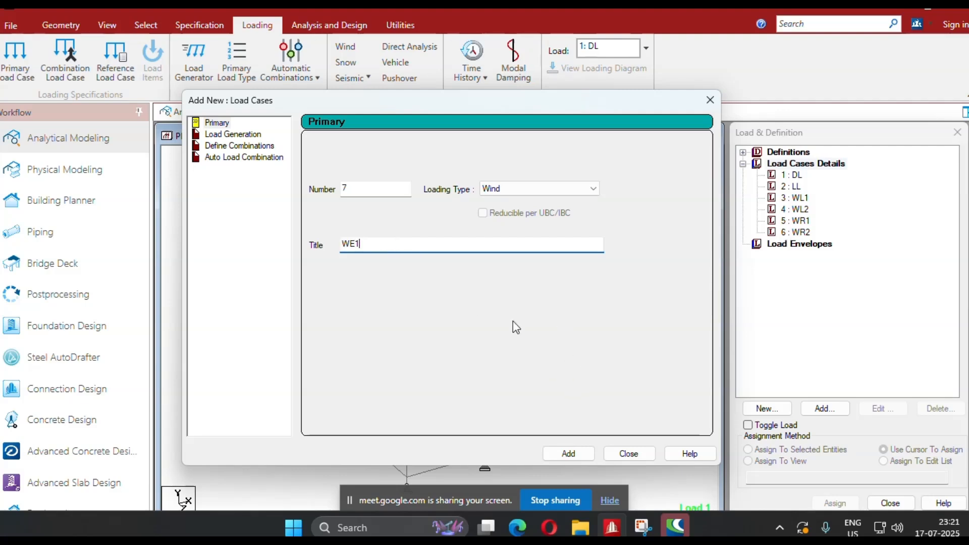
left_click(569, 454)
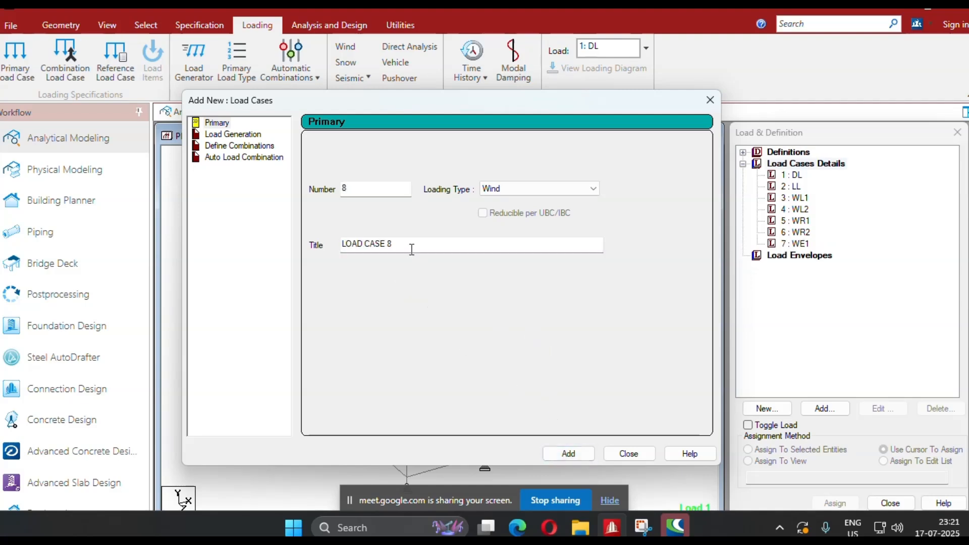
type("WE2")
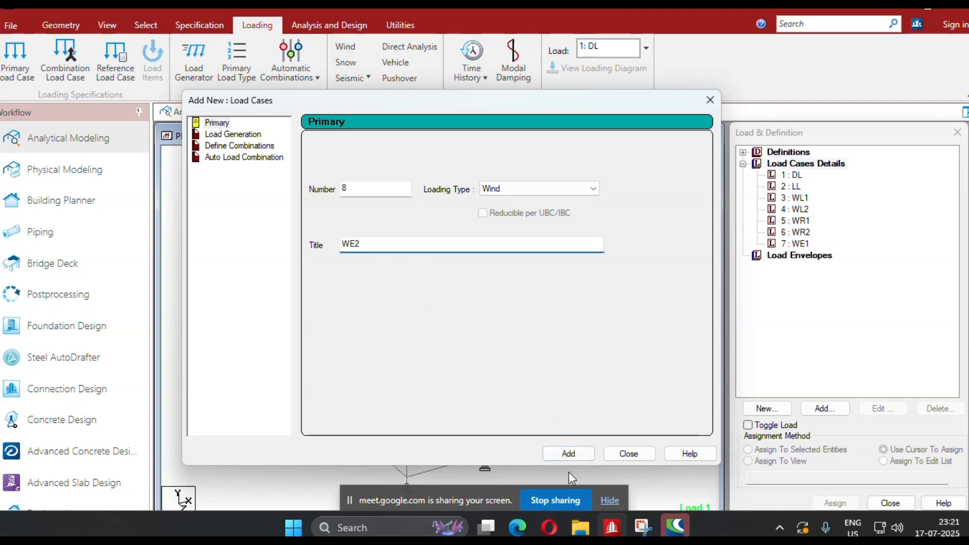
left_click(568, 454)
Create primary Wind load cases 9 and 10 with the titles WE3 and WE4, and finish adding load cases.
left_click_drag(399, 244, 326, 244)
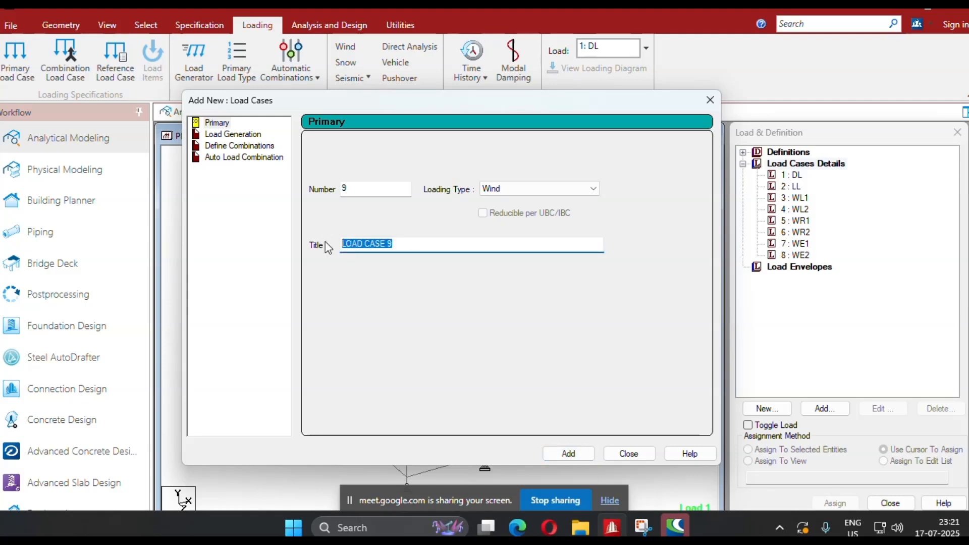
type("WE3")
left_click(576, 451)
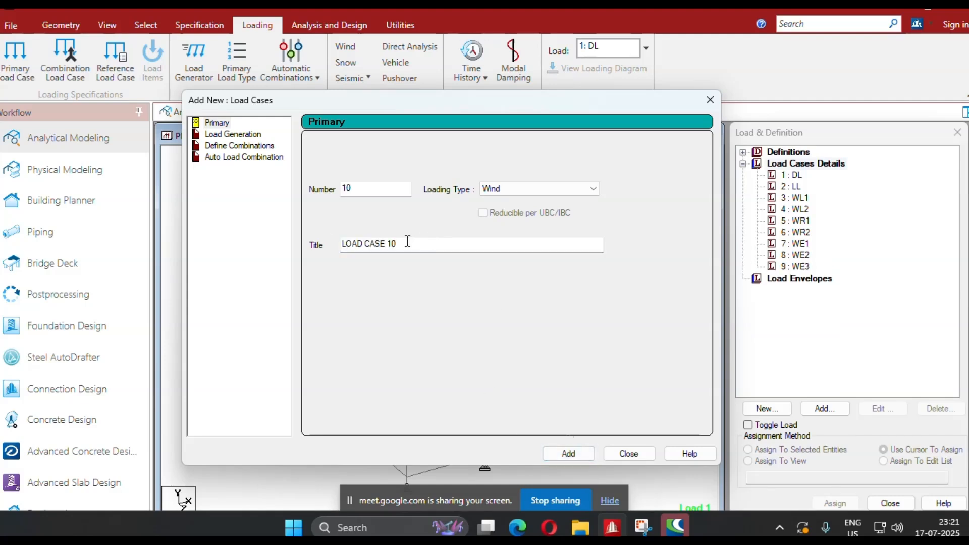
left_click_drag(406, 244, 312, 247)
type("WE4")
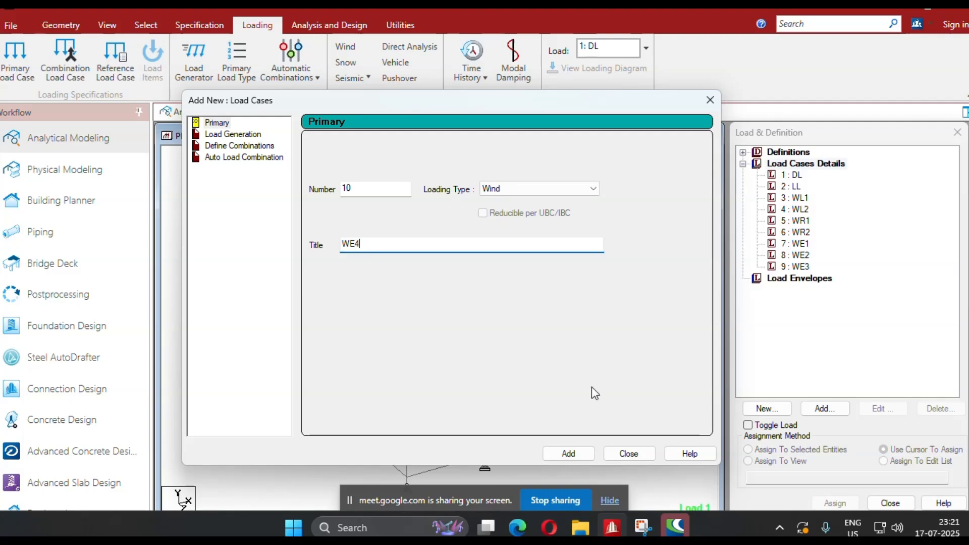
left_click(570, 456)
left_click(626, 453)
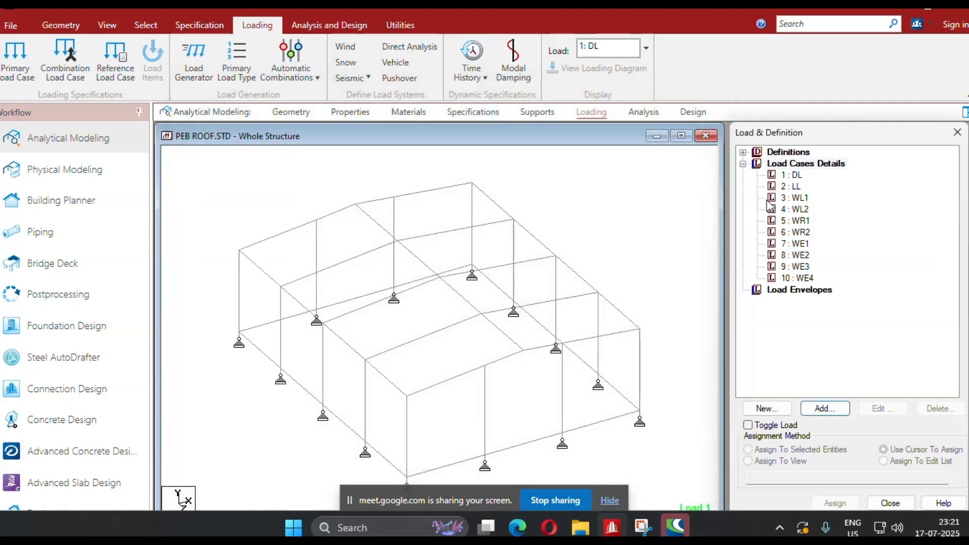
Add a selfweight load in the Y direction with factor -1 to load case DL.
left_click(794, 177)
left_click(826, 409)
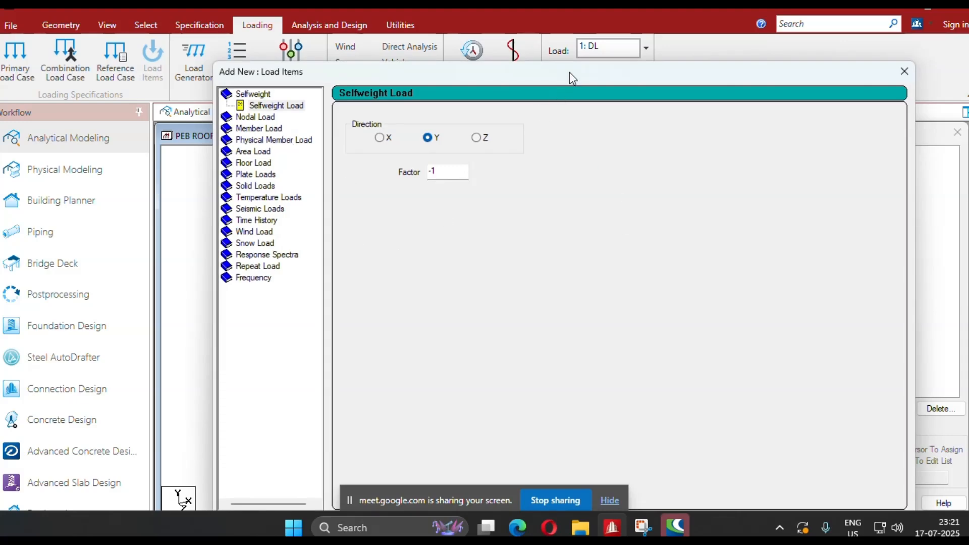
left_click_drag(569, 72, 571, 34)
left_click(764, 489)
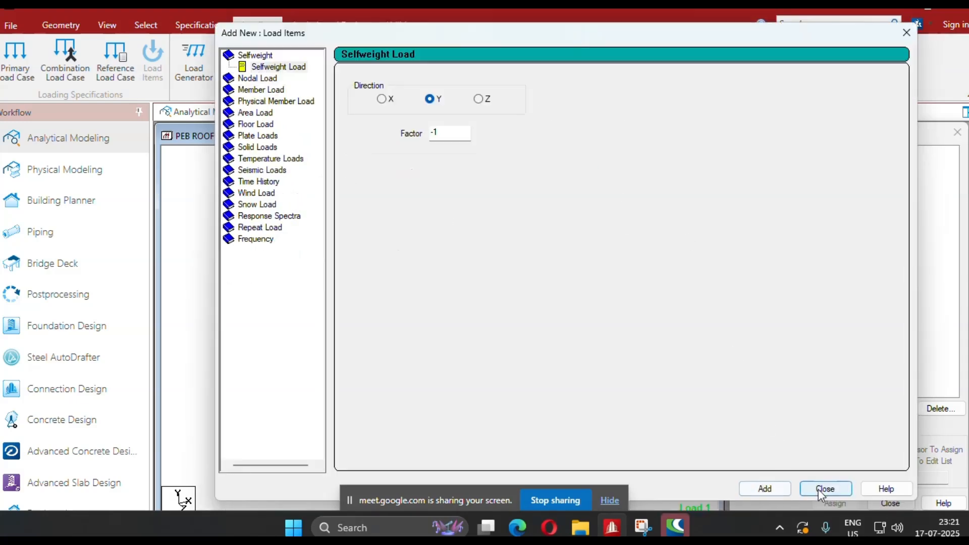
left_click(825, 489)
Assign the DL selfweight load to the whole structure using the Assign To View method.
left_click(834, 188)
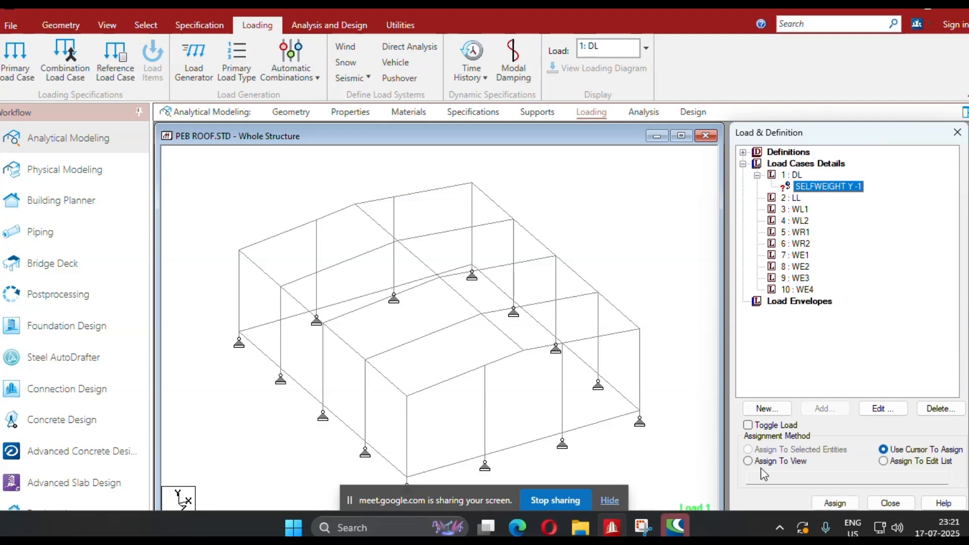
left_click(747, 461)
left_click(835, 503)
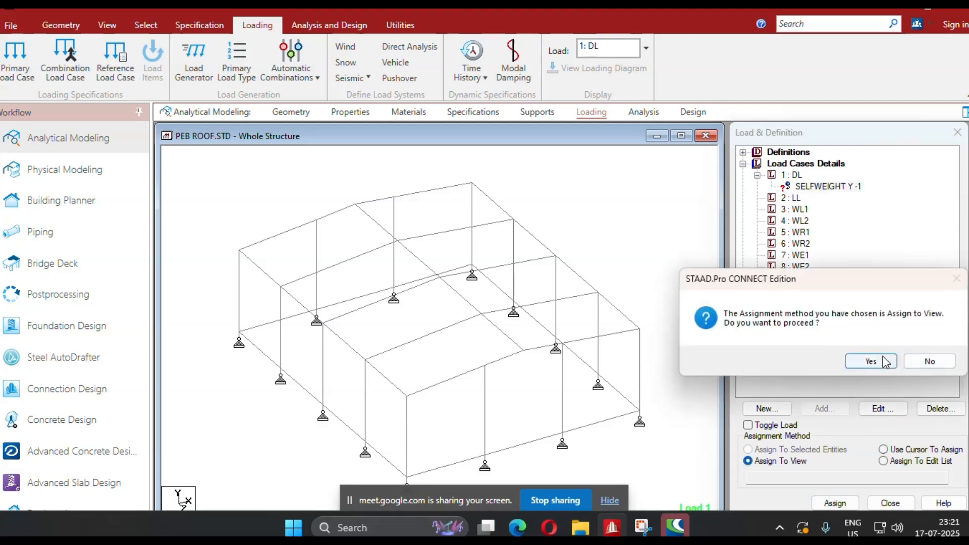
left_click(875, 360)
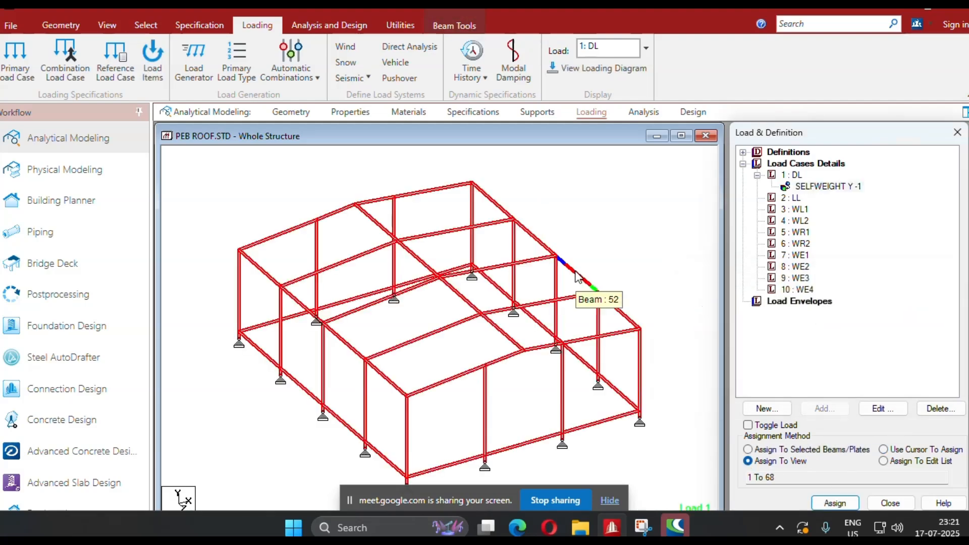
scroll(576, 271, "down", 1)
left_click(655, 259)
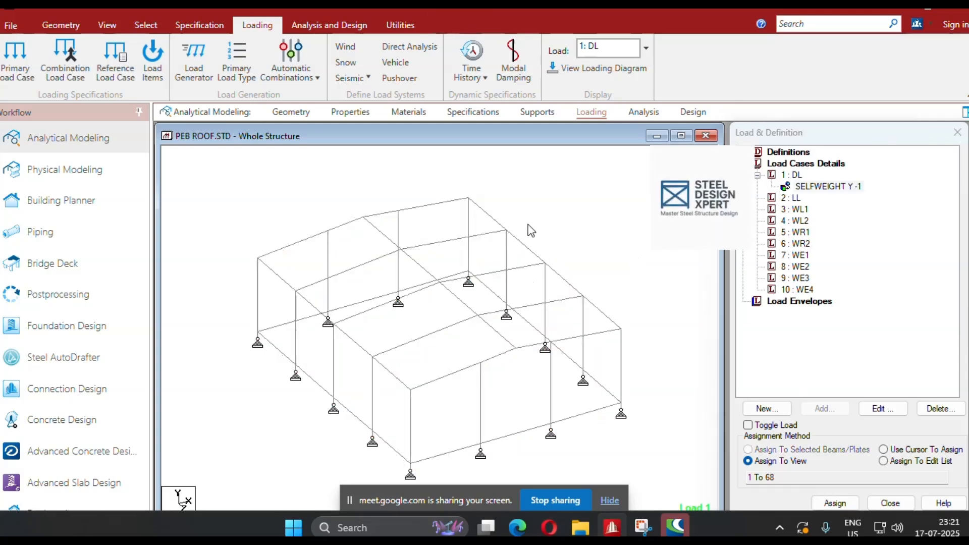
middle_click_drag(581, 239, 576, 237)
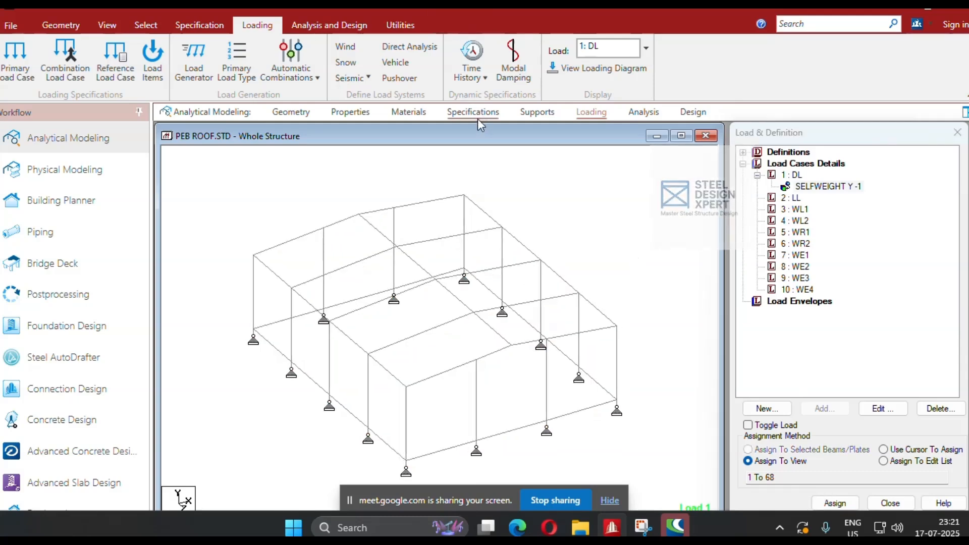
Define a beam release specification at the start location with MY and MZ released.
left_click(477, 119)
left_click(864, 384)
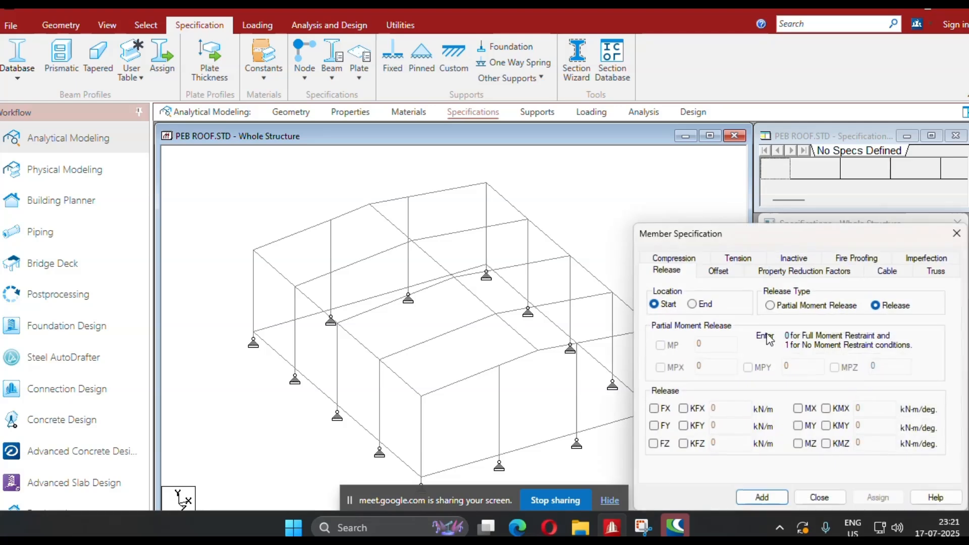
left_click(798, 425)
left_click(798, 443)
left_click(762, 497)
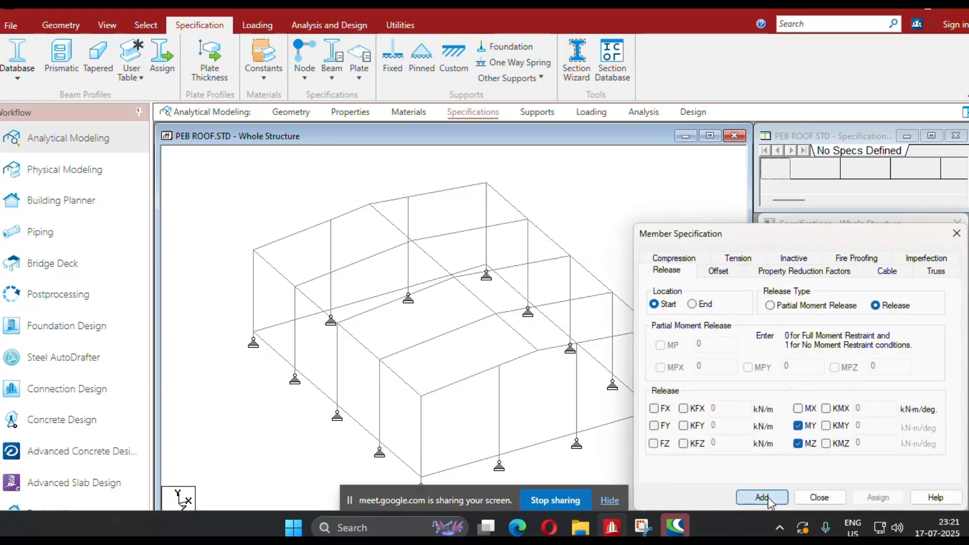
Define a second beam release specification at the end location with MY and MZ released.
left_click(864, 383)
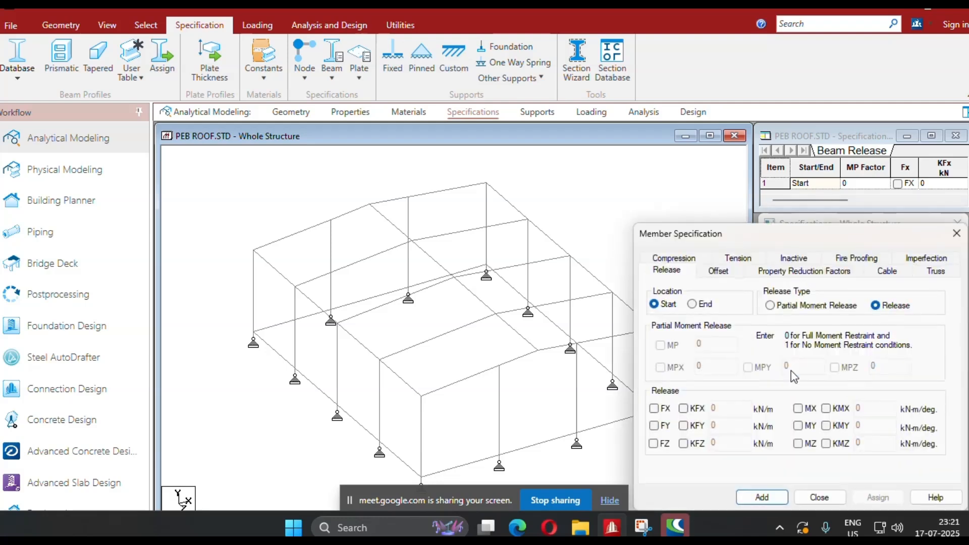
left_click(692, 304)
left_click(799, 425)
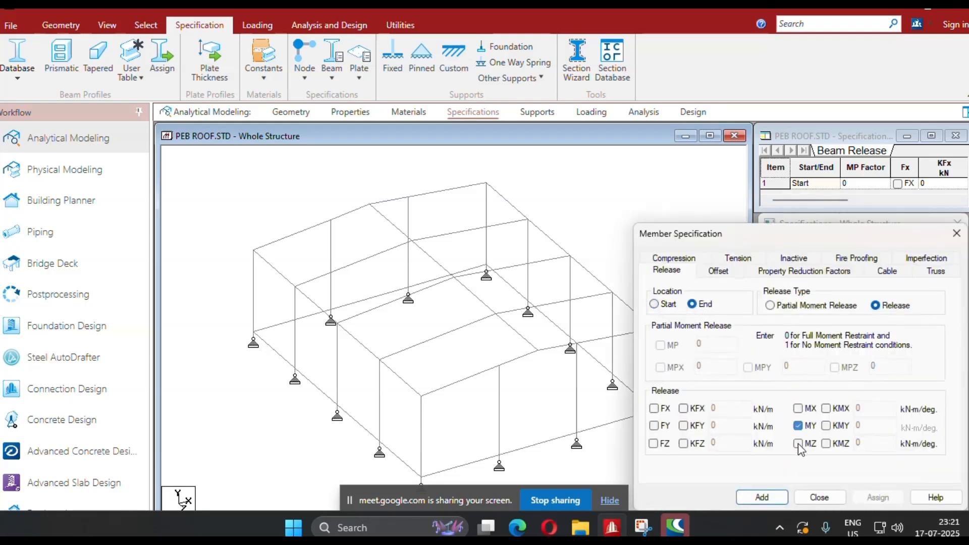
left_click(798, 444)
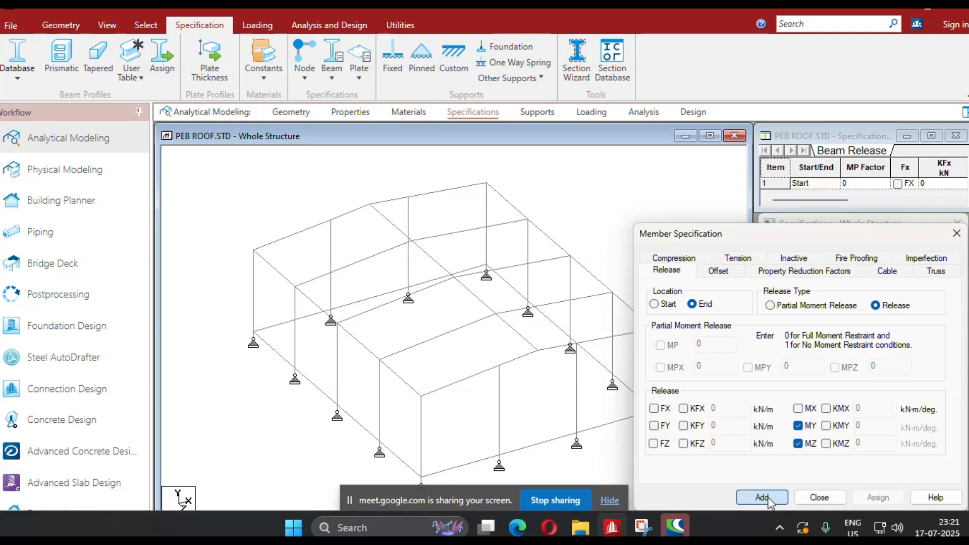
left_click(762, 497)
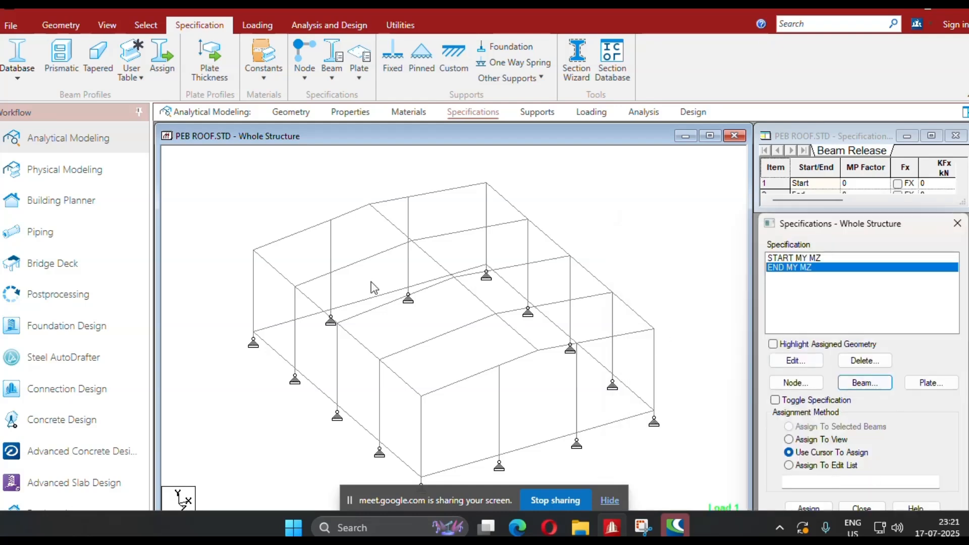
In a side elevation, assign the END MY MZ release to the eave and ridge beams 44 to 46, 48 to 50 and 52 to 54.
left_click(107, 25)
left_click(264, 76)
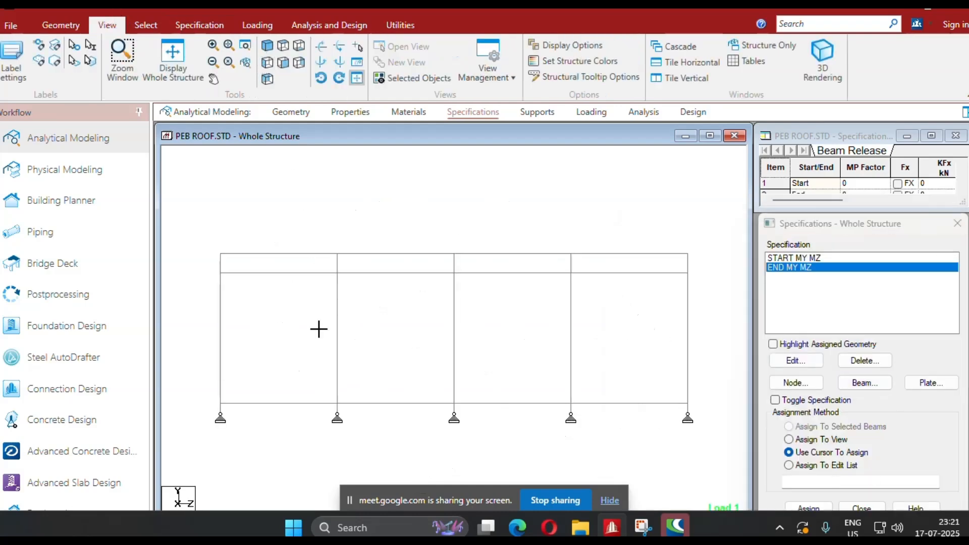
left_click_drag(428, 317, 398, 245, "ctrl")
left_click_drag(535, 323, 500, 232, "ctrl")
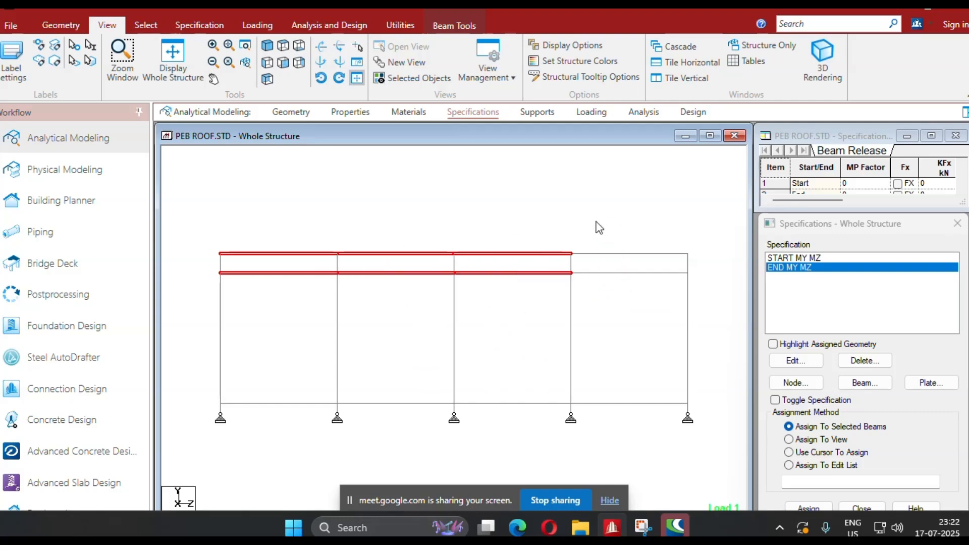
left_click(808, 508)
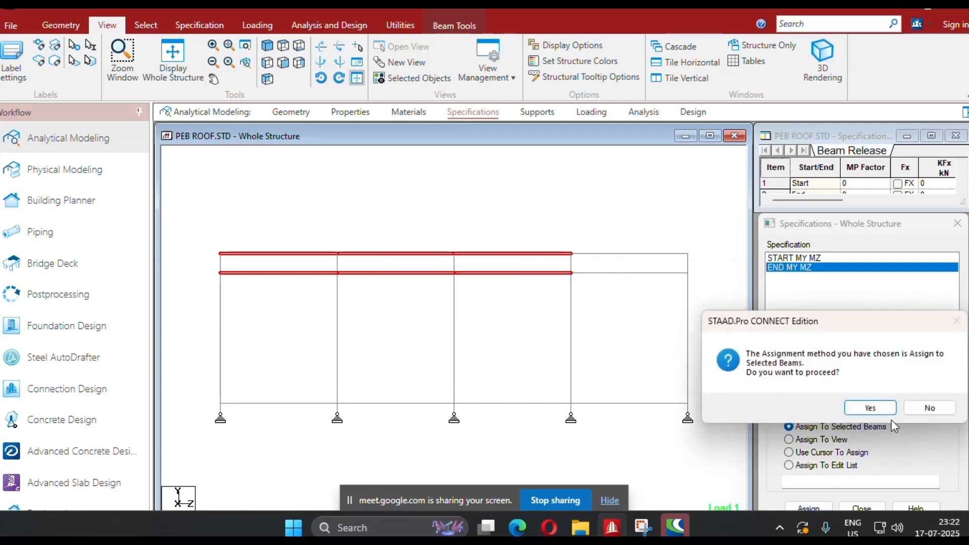
left_click(866, 407)
Assign the START MY MZ release to the same selected eave and ridge beams.
left_click(818, 258)
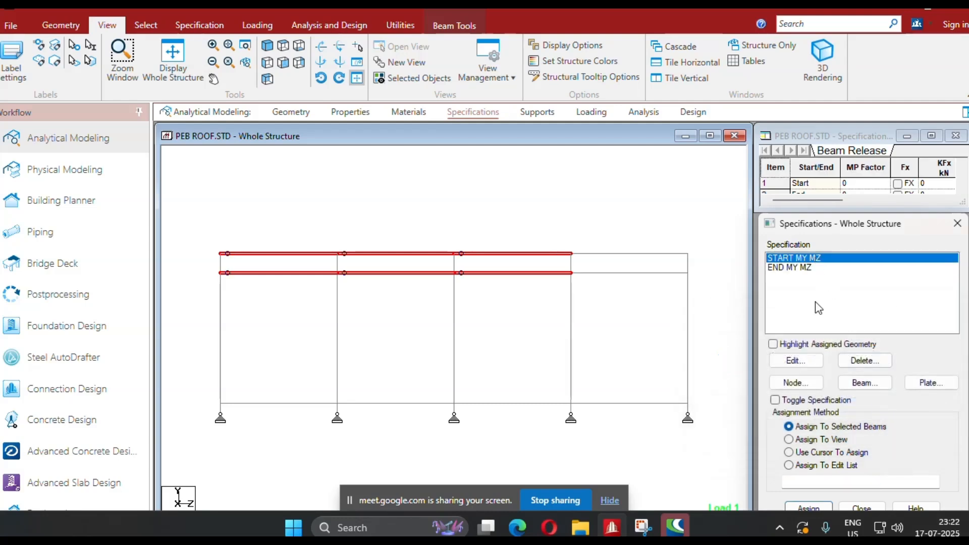
left_click(810, 508)
left_click(810, 509)
left_click(866, 406)
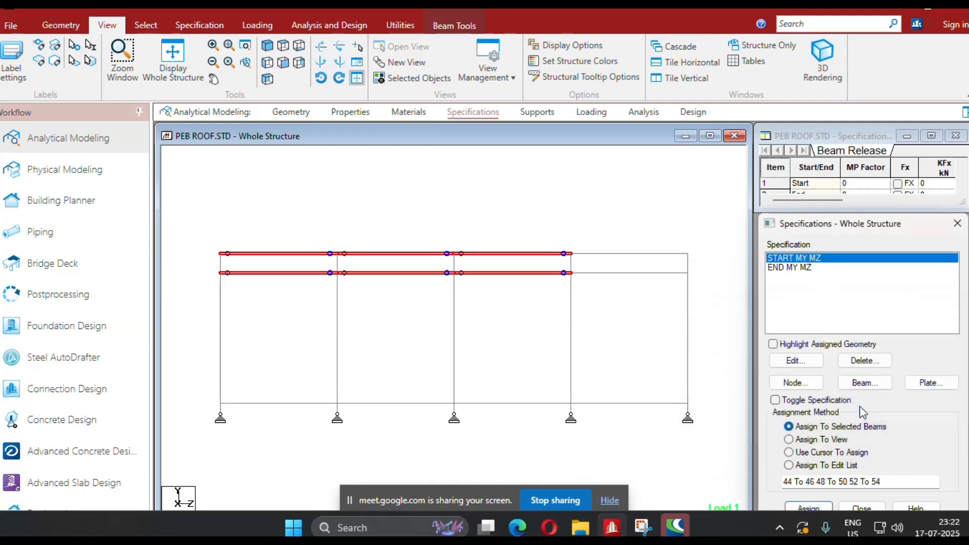
Add the remaining bay's eave and ridge beams to the selection and assign the START and END MY MZ releases to beams 43 to 54.
left_click_drag(638, 296, 589, 209, "ctrl")
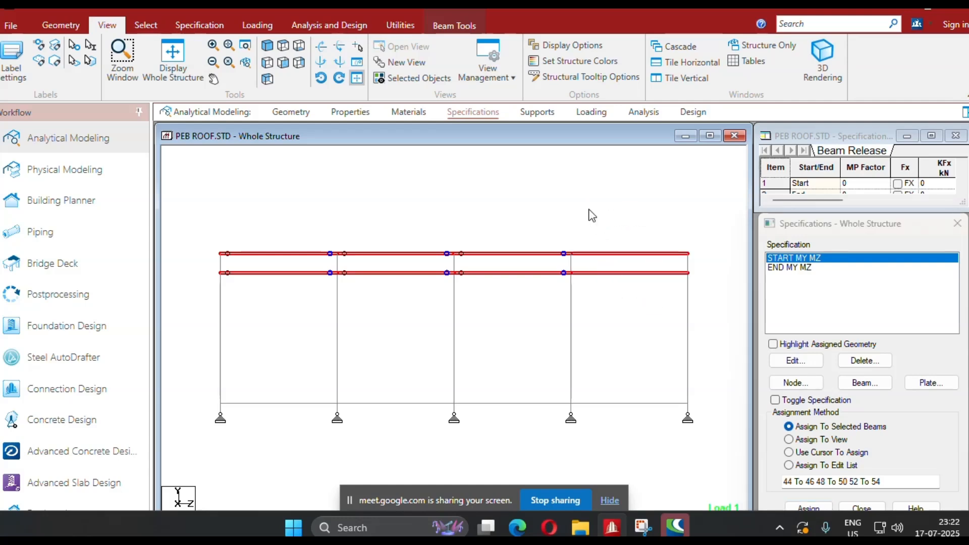
left_click(810, 508)
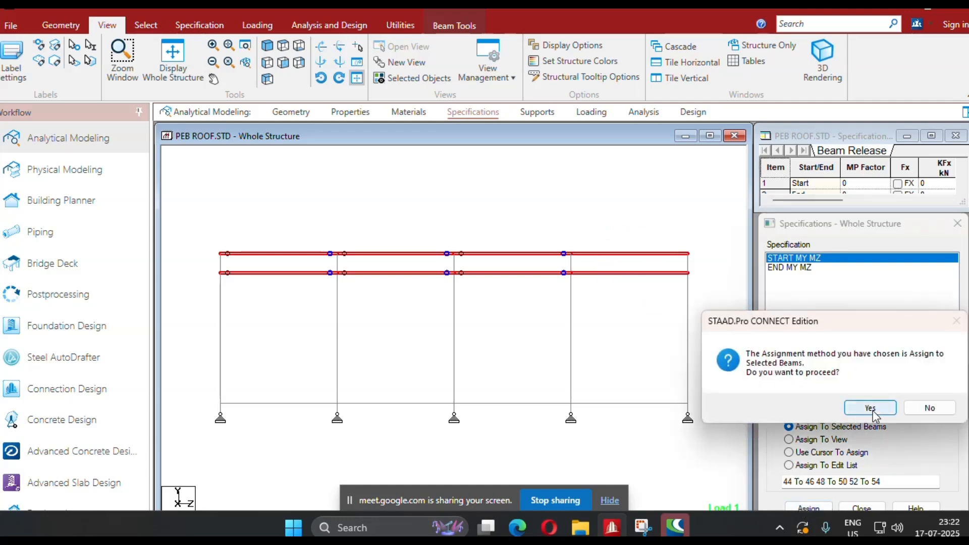
left_click(865, 406)
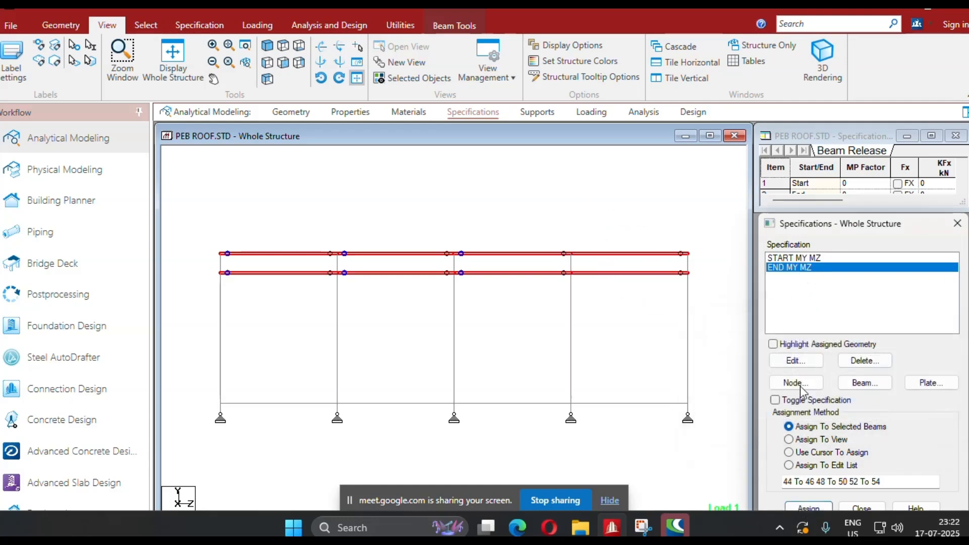
left_click(809, 508)
left_click(871, 408)
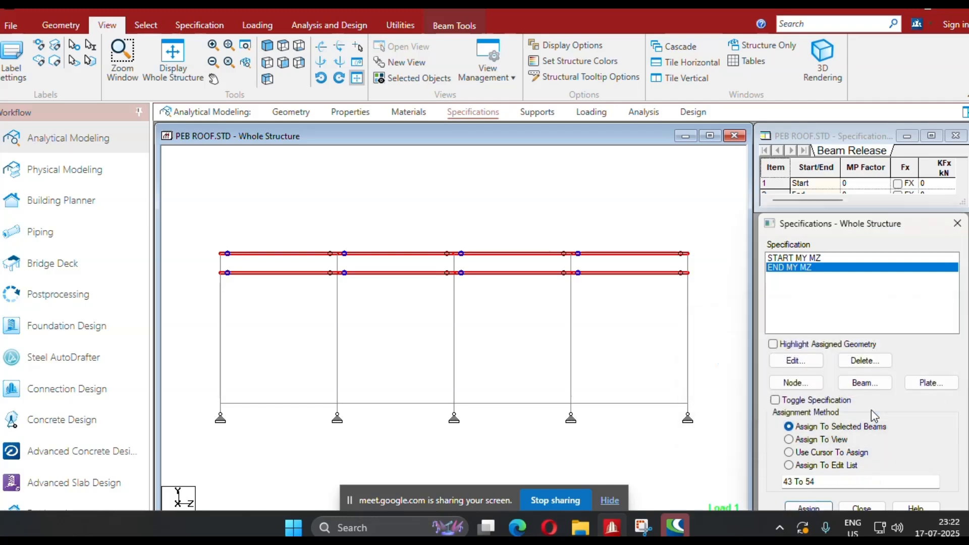
Show the whole structure in isometric view and open the geometry page with the node and beam tables.
left_click(173, 58)
left_click(288, 239)
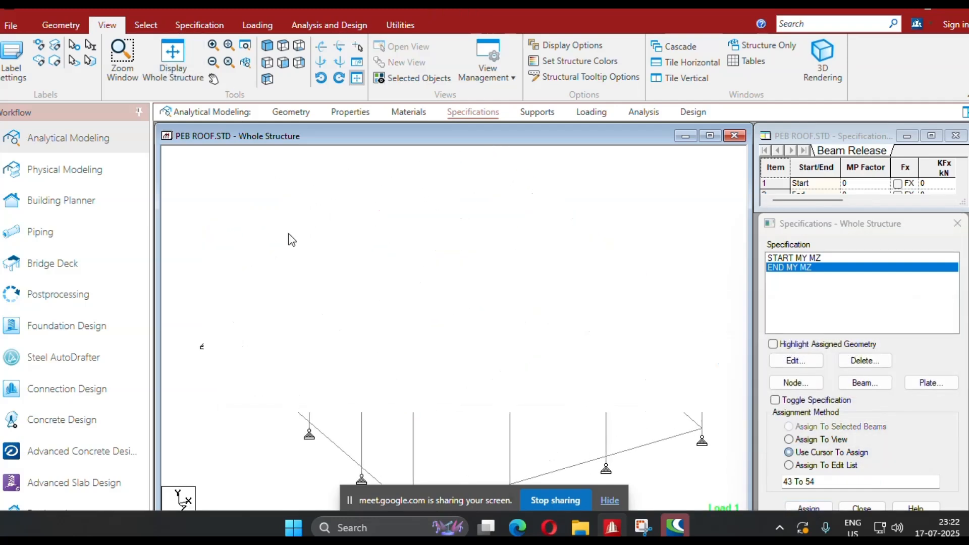
left_click(301, 114)
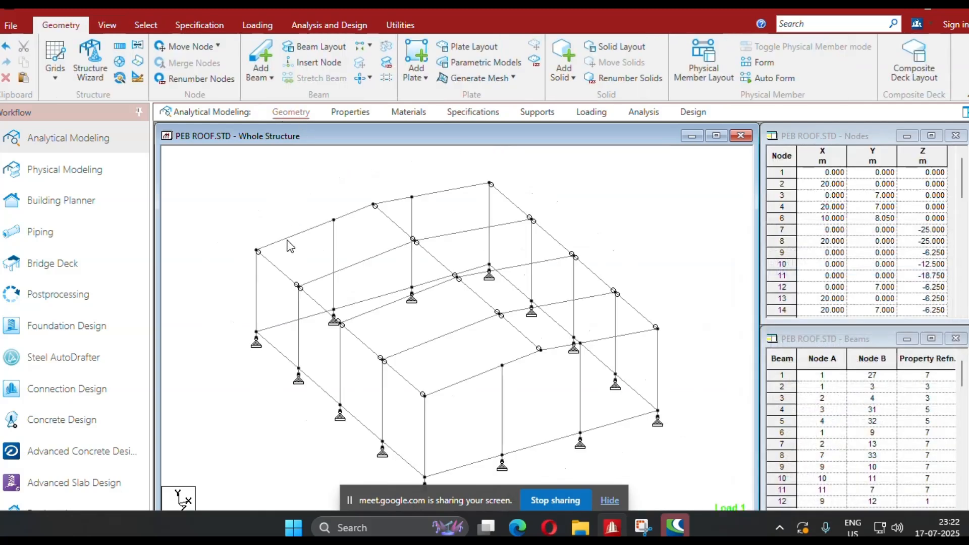
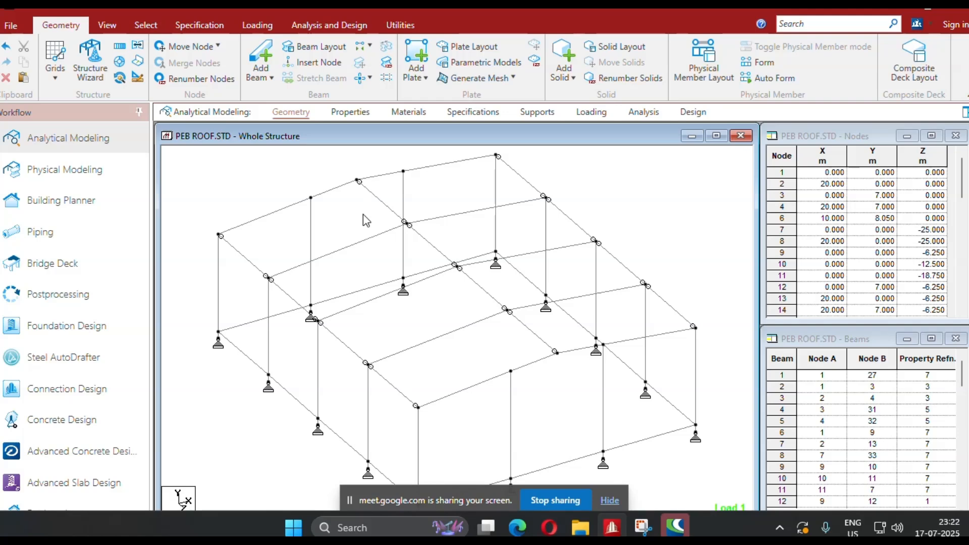
Open the loading page and expand the load case details down to the items of the DL case.
scroll(363, 214, "down", 1)
middle_click_drag(515, 306, 448, 288)
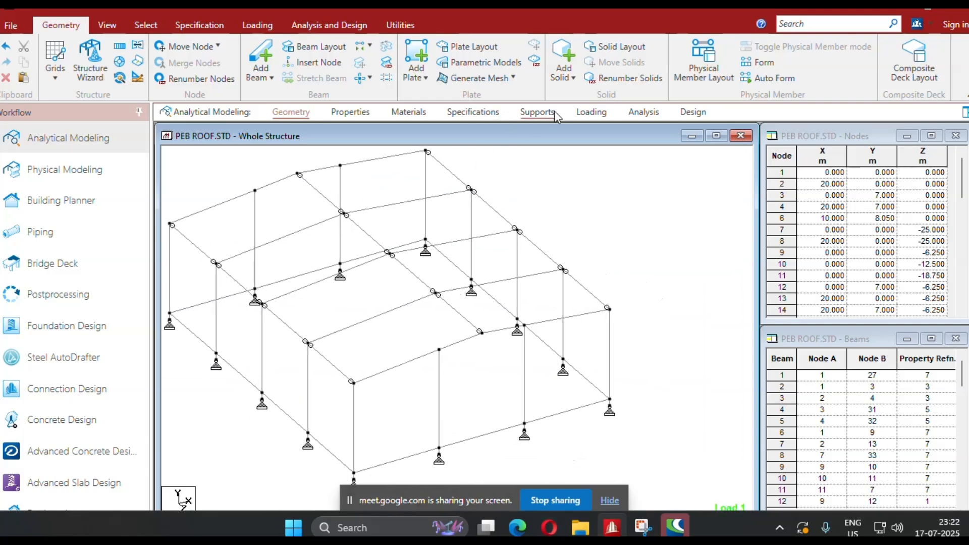
left_click(591, 112)
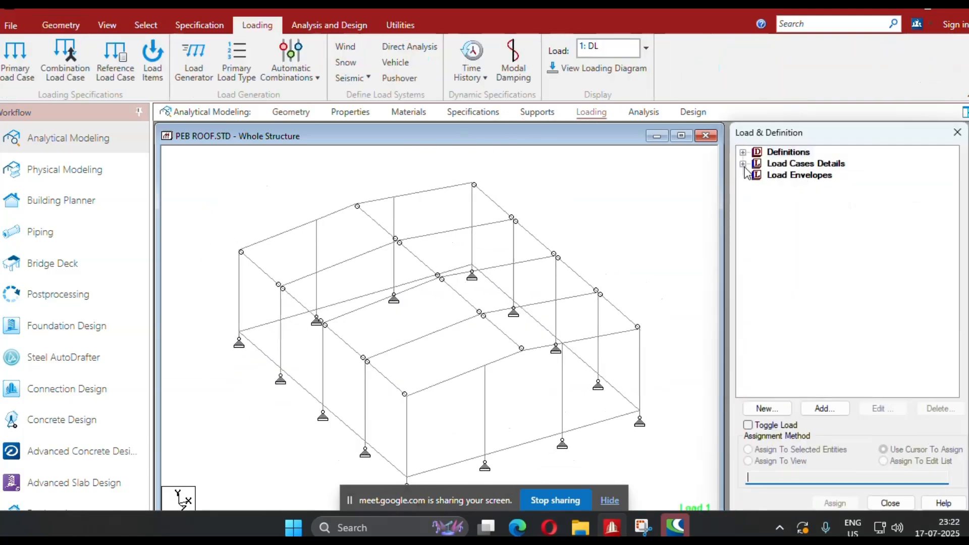
left_click(743, 163)
left_click(758, 175)
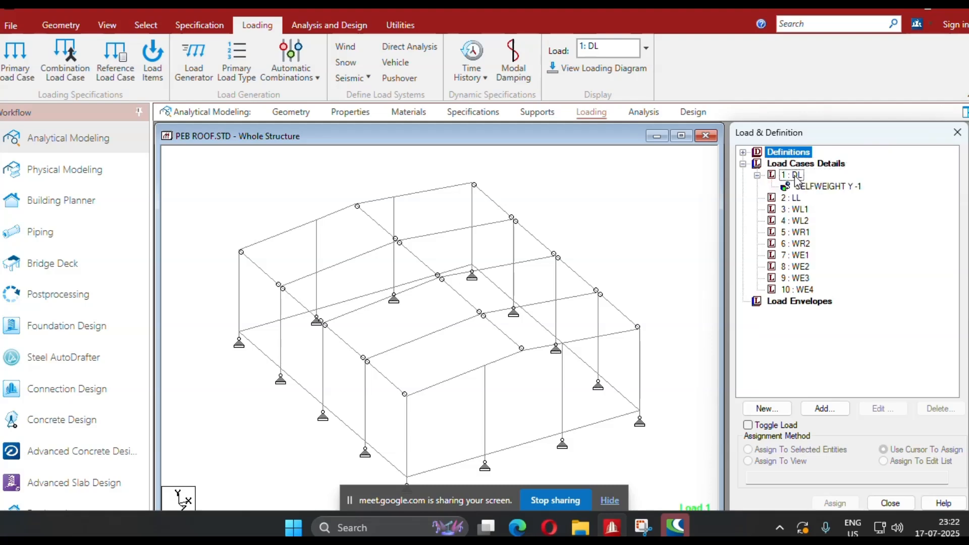
left_click(794, 175)
left_click(828, 408)
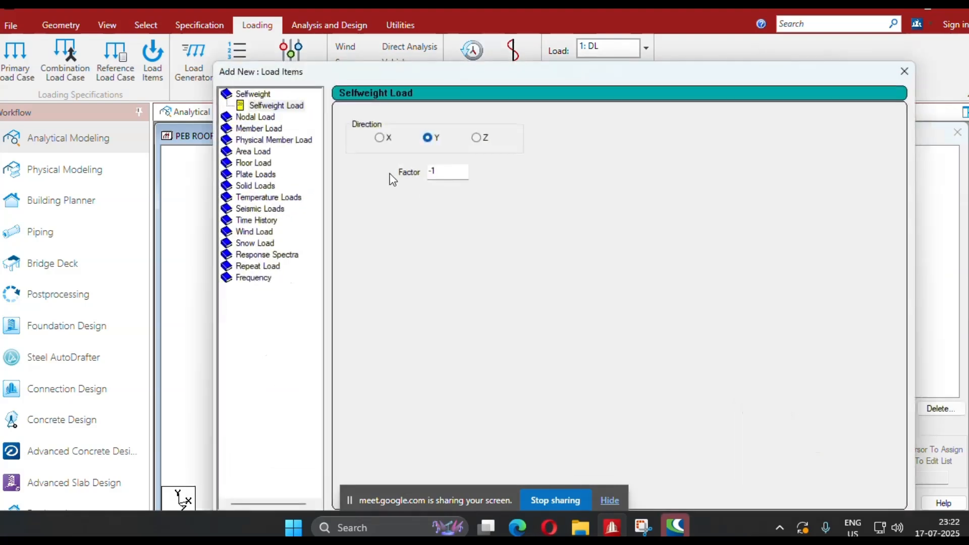
left_click(260, 129)
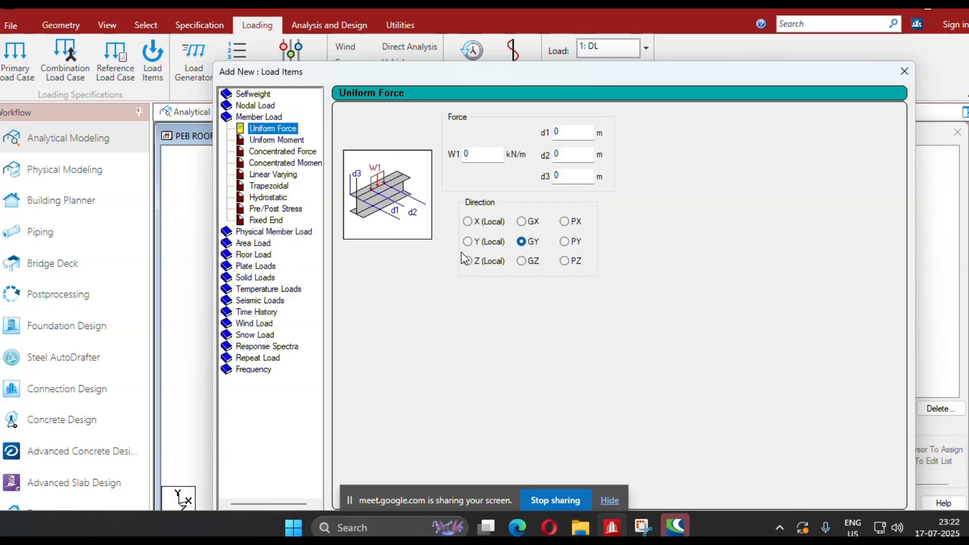
left_click(468, 241)
left_click(487, 154)
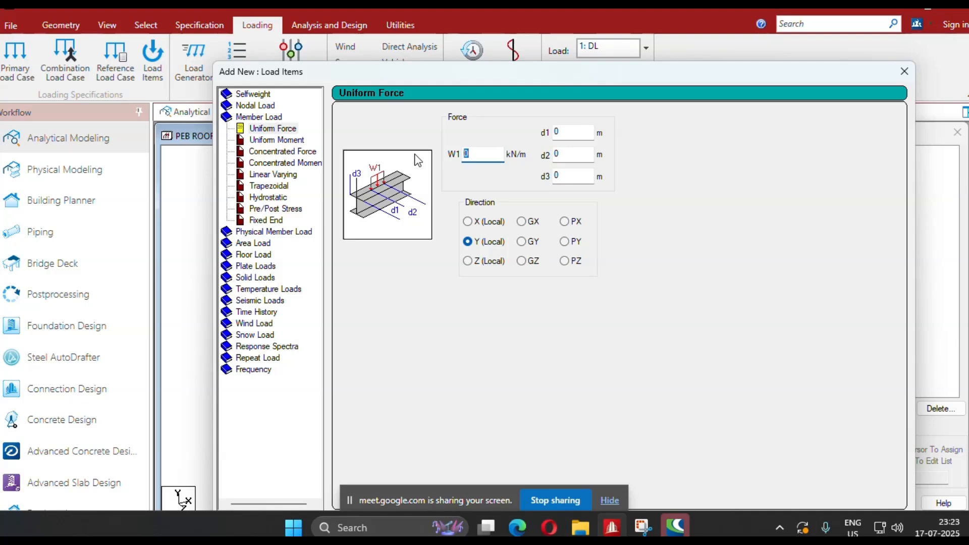
left_click(905, 72)
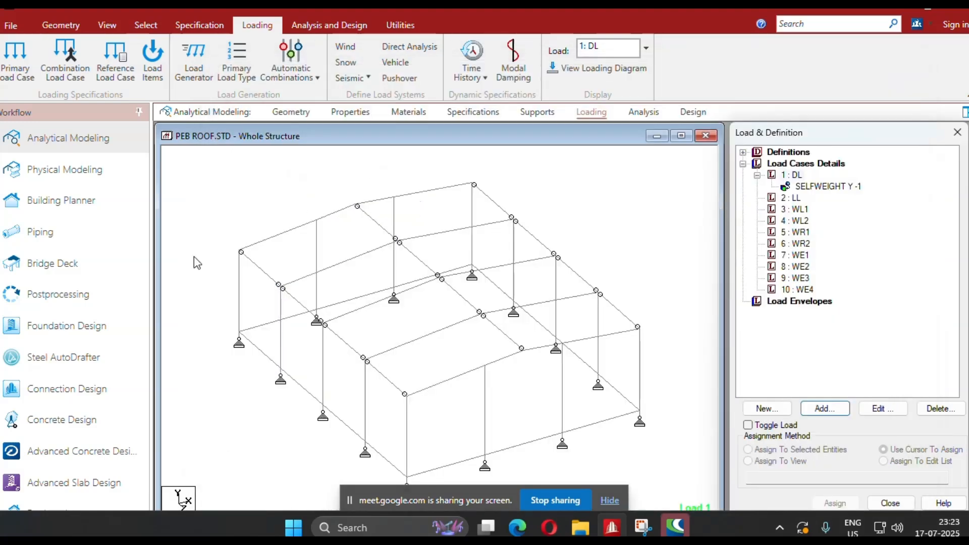
Check the eave beam's length, and add a uniform member force of -1.25 kN/m in local Y to load case DL.
double_click(259, 271)
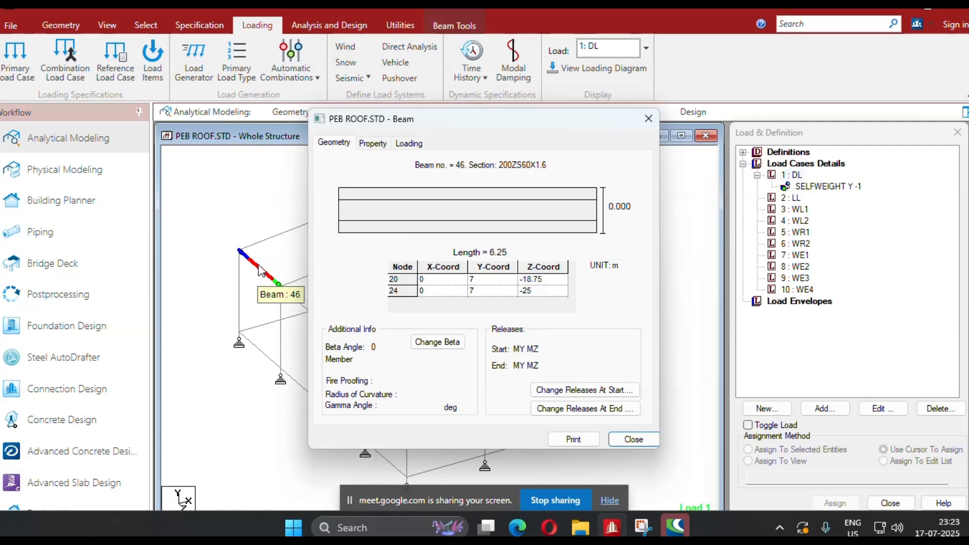
left_click(649, 120)
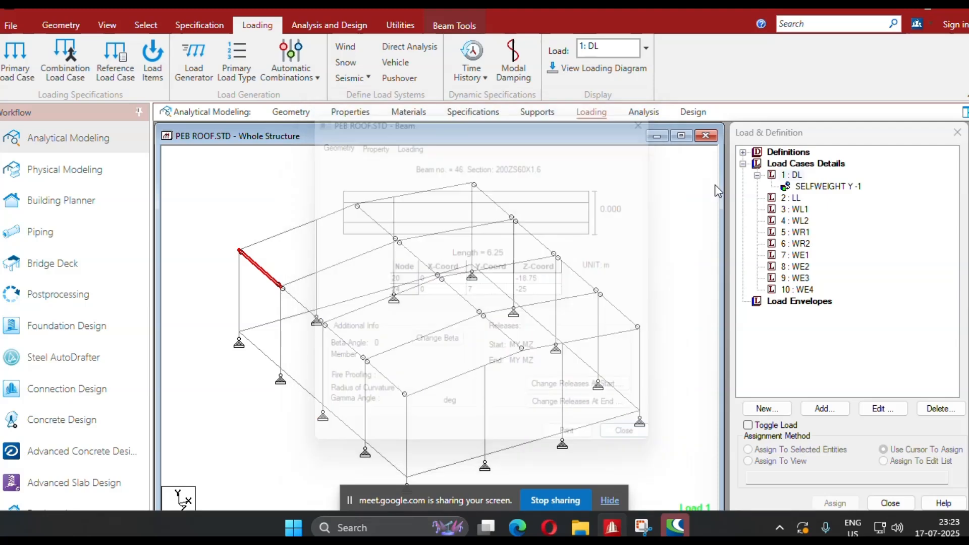
left_click(795, 175)
left_click(832, 407)
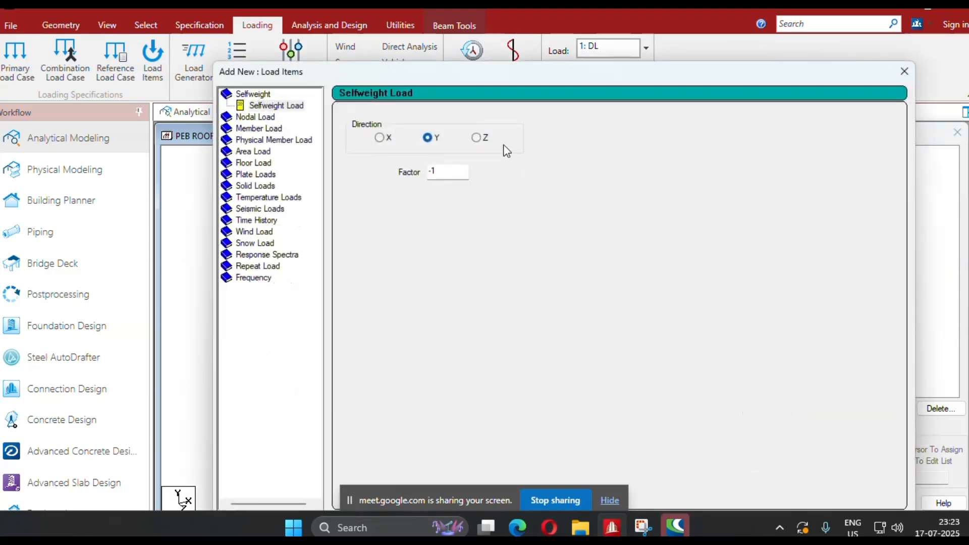
left_click_drag(428, 73, 619, 61)
left_click(447, 117)
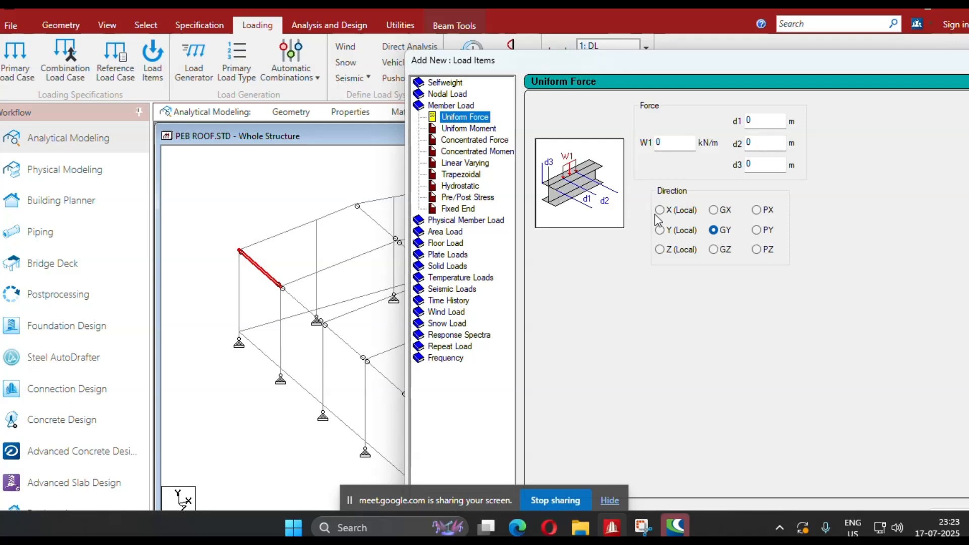
left_click(660, 231)
double_click(675, 143)
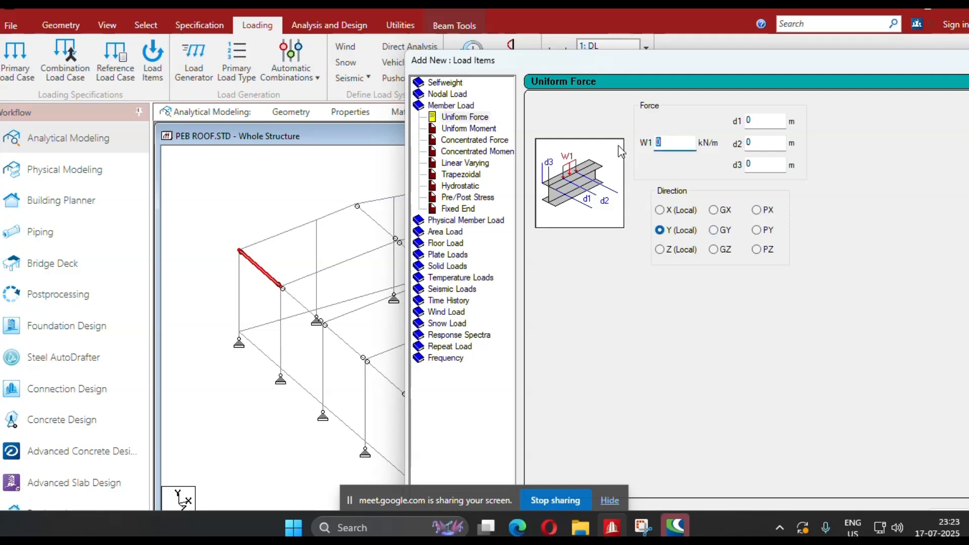
type("-1.25")
left_click_drag(623, 68, 370, 13)
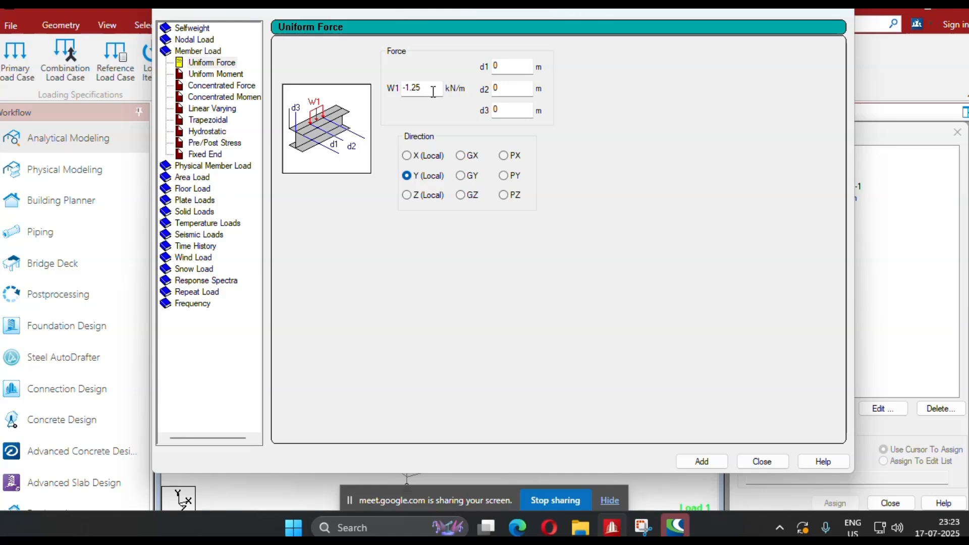
Add a second uniform member force of -0.625 kN/m in local Y to load case DL.
left_click_drag(422, 90, 359, 94)
type("-0.625")
left_click(768, 461)
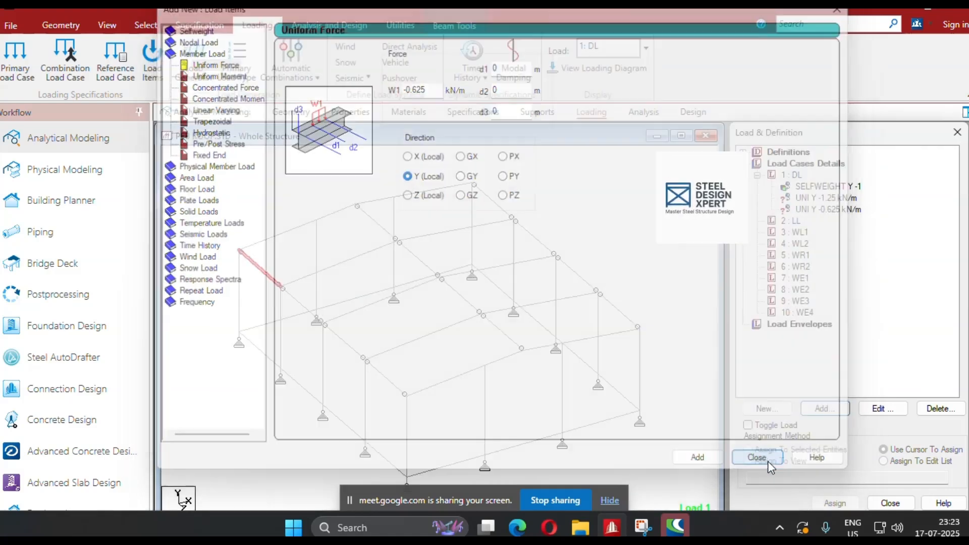
Assign the -1.25 kN/m dead load to the rafters of the three interior frames, using the selected beams method.
left_click(821, 198)
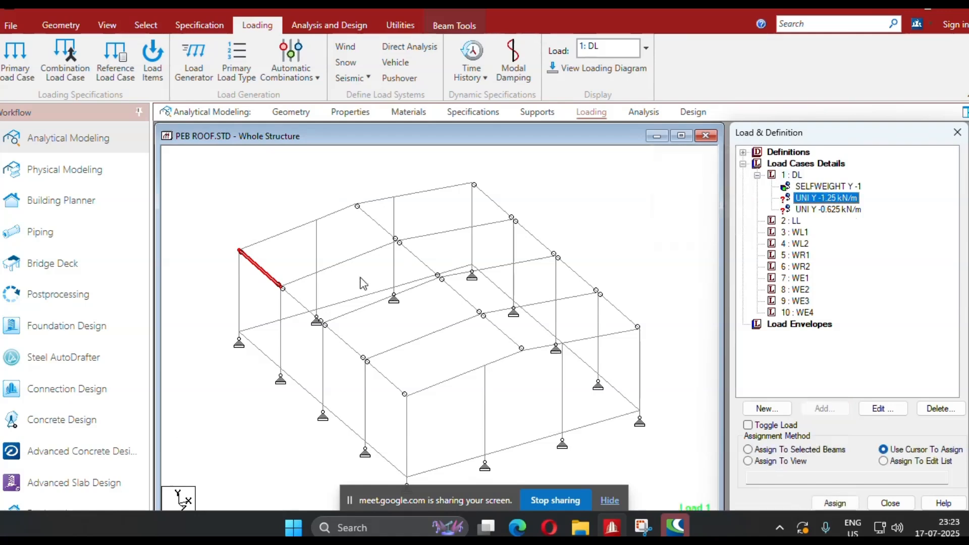
left_click(349, 260)
left_click(434, 235)
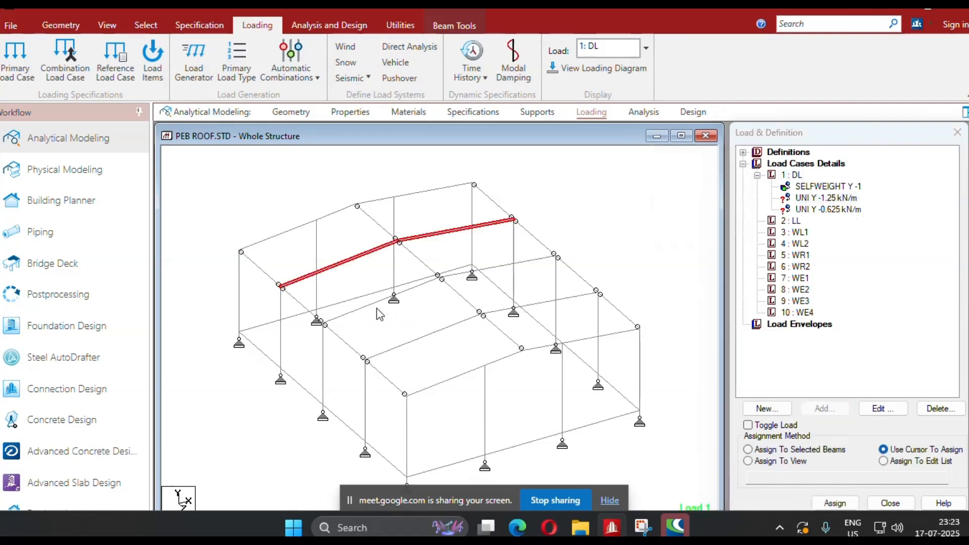
left_click(380, 301)
left_click(530, 262)
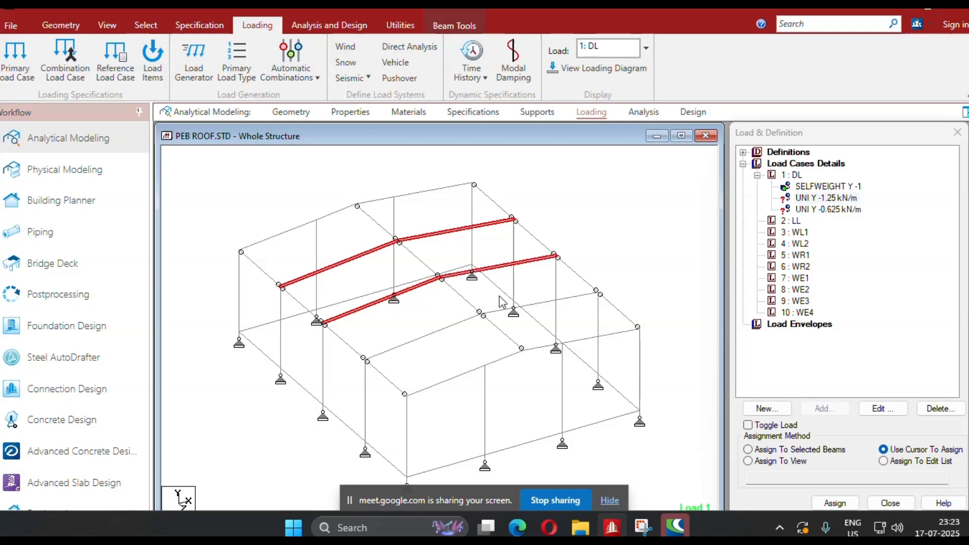
left_click(410, 344)
left_click(585, 297)
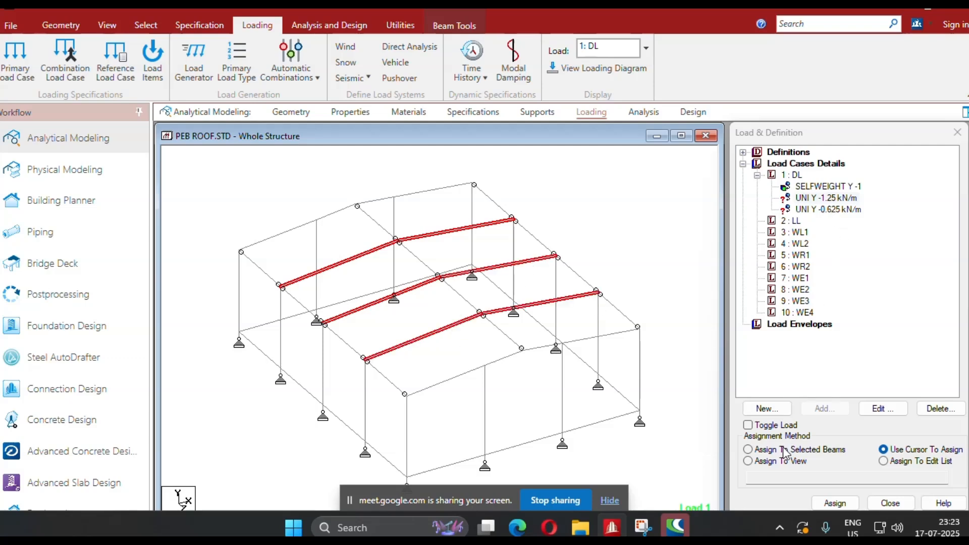
left_click(749, 449)
left_click(835, 503)
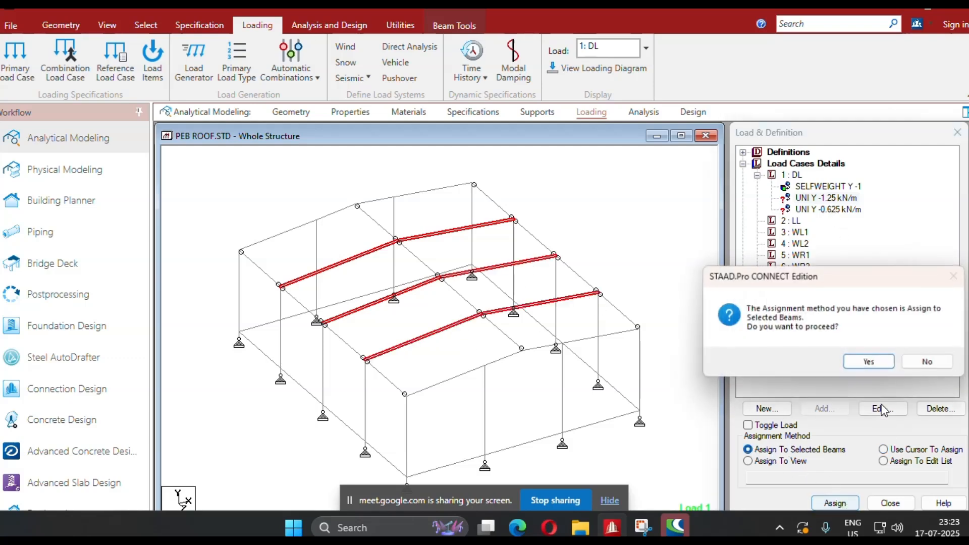
left_click(880, 369)
Assign the -0.625 kN/m dead load to all rafter segments of the two end frames.
left_click(479, 367)
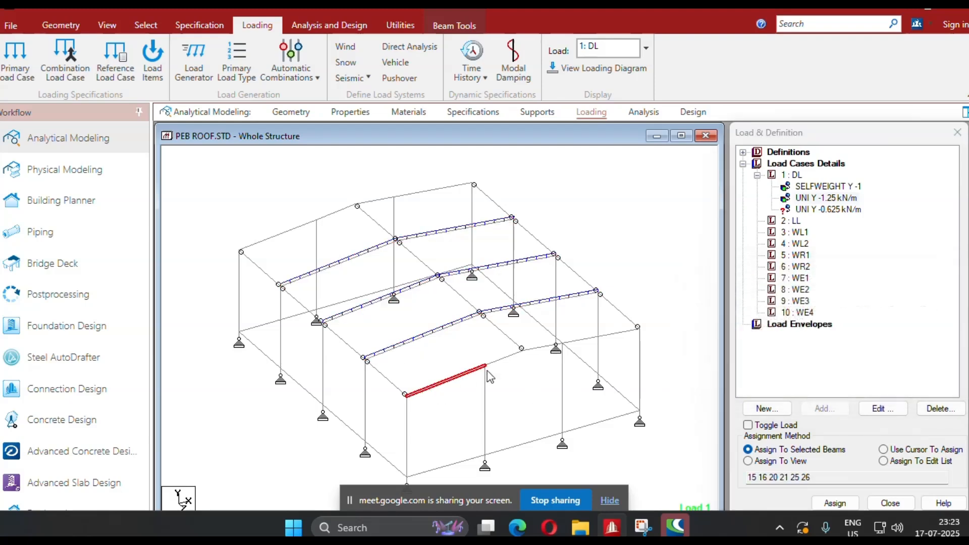
left_click(507, 360, "ctrl")
left_click(624, 332, "ctrl")
left_click(441, 192, "ctrl")
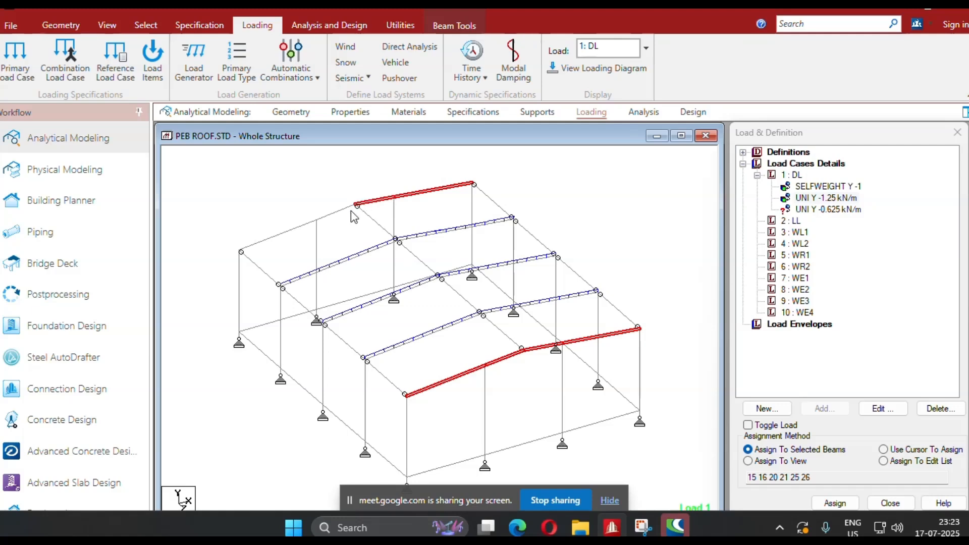
left_click(276, 238, "ctrl")
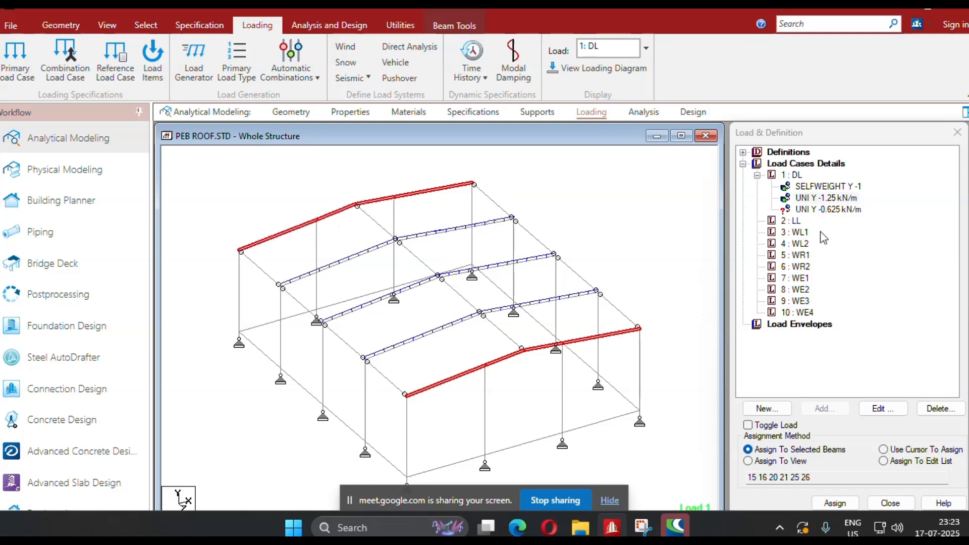
left_click(814, 210)
left_click(835, 503)
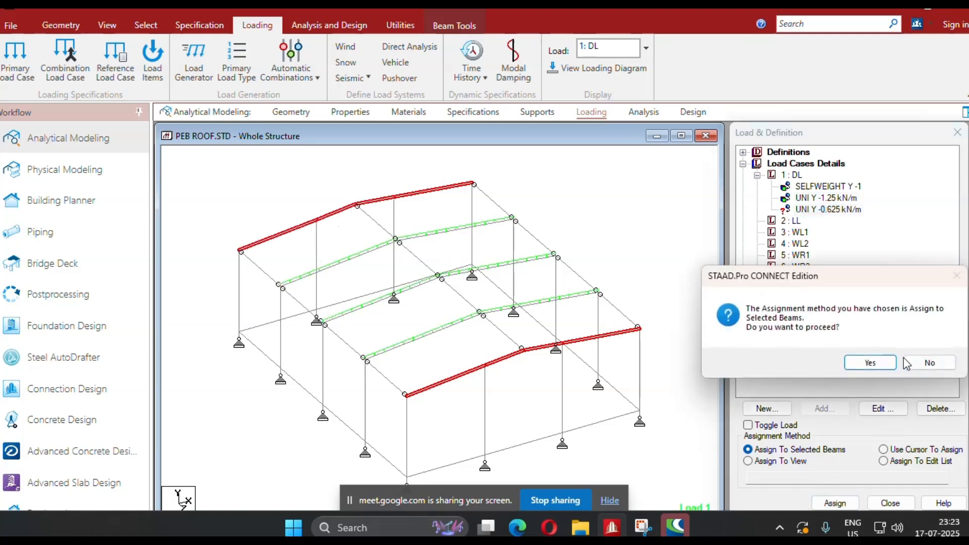
left_click(879, 364)
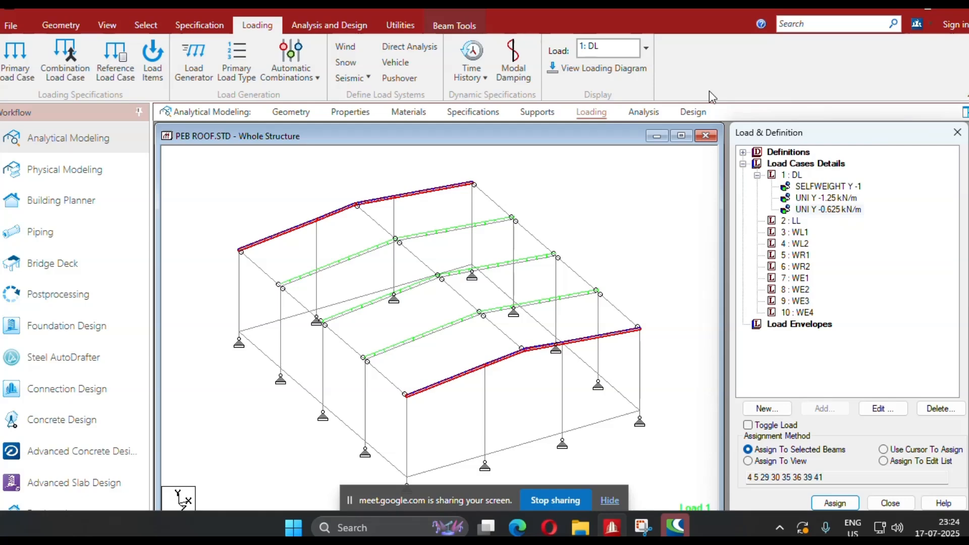
Add a uniform member force of -3.562 kN/m in local Y to load case LL.
left_click(794, 221)
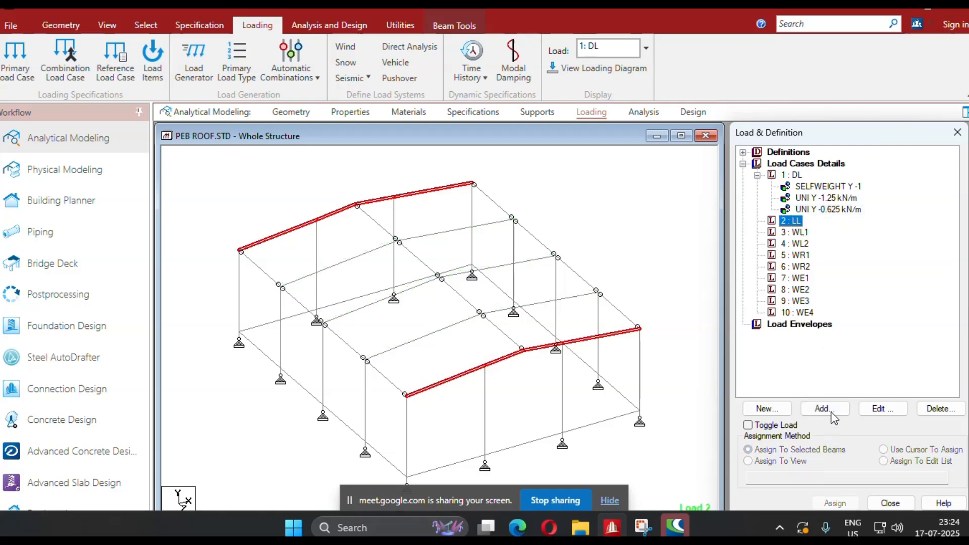
left_click(825, 409)
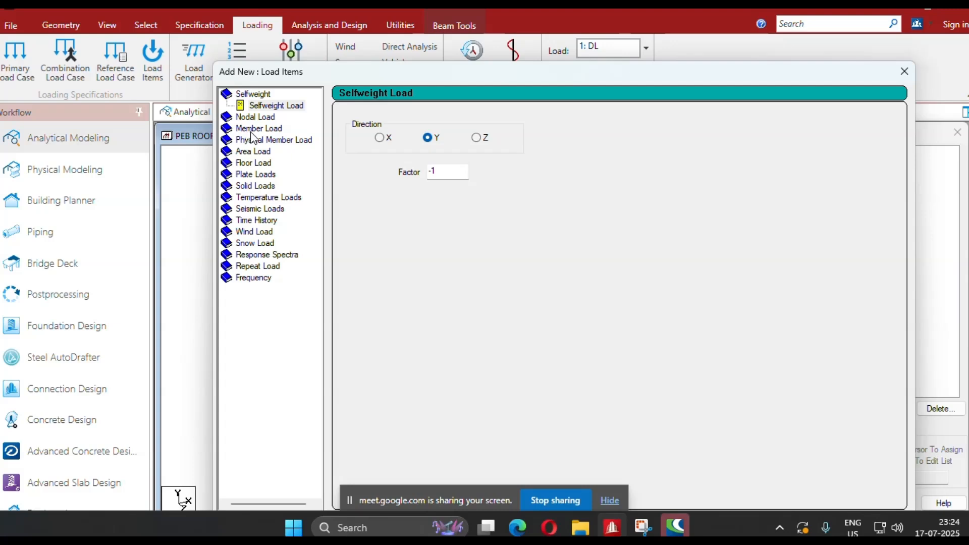
left_click(250, 130)
left_click(468, 242)
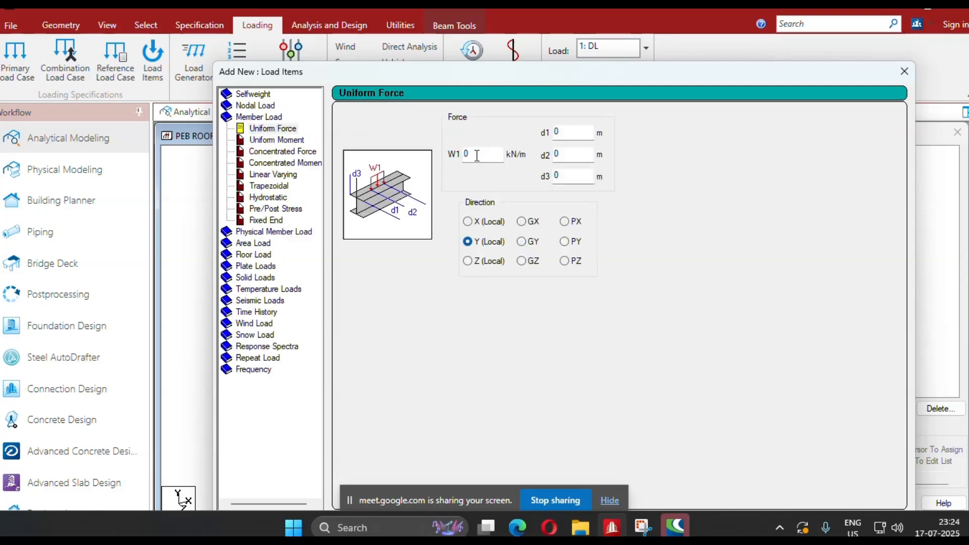
key("Tab")
type("-3")
left_click_drag(459, 75, 338, 12)
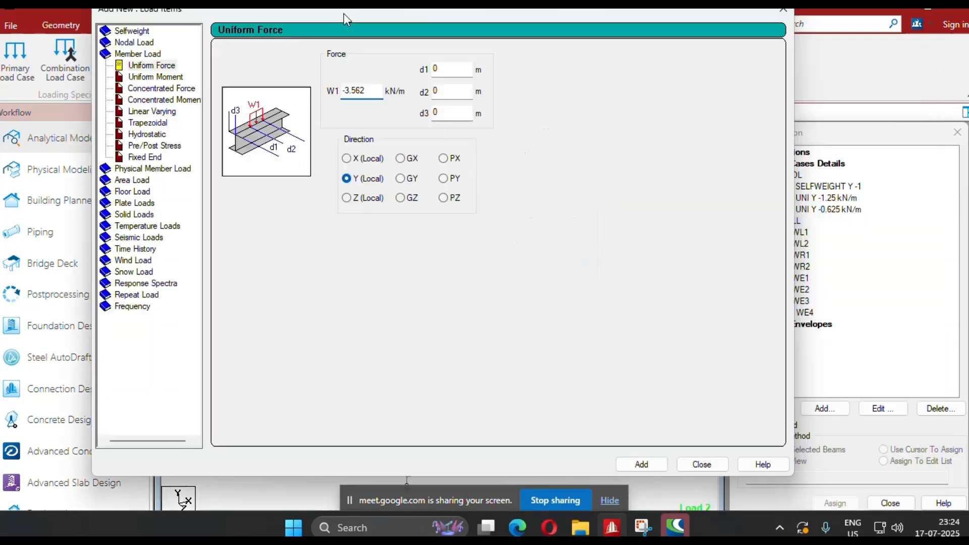
left_click(641, 465)
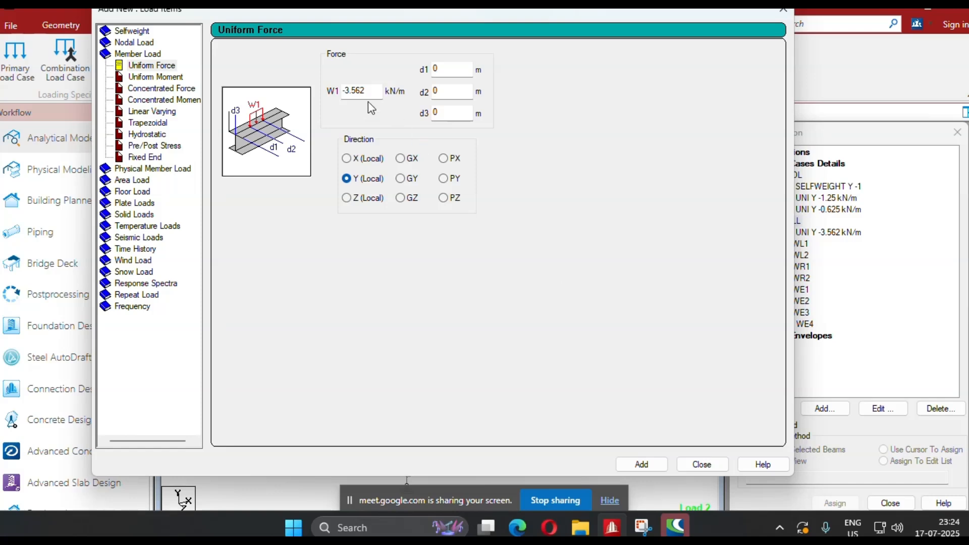
Add a -1.781 kN/m local Y uniform force to load case LL and assign it to the selected end frame rafters.
left_click_drag(374, 93, 314, 97)
type("-1.781")
left_click(640, 463)
left_click(692, 463)
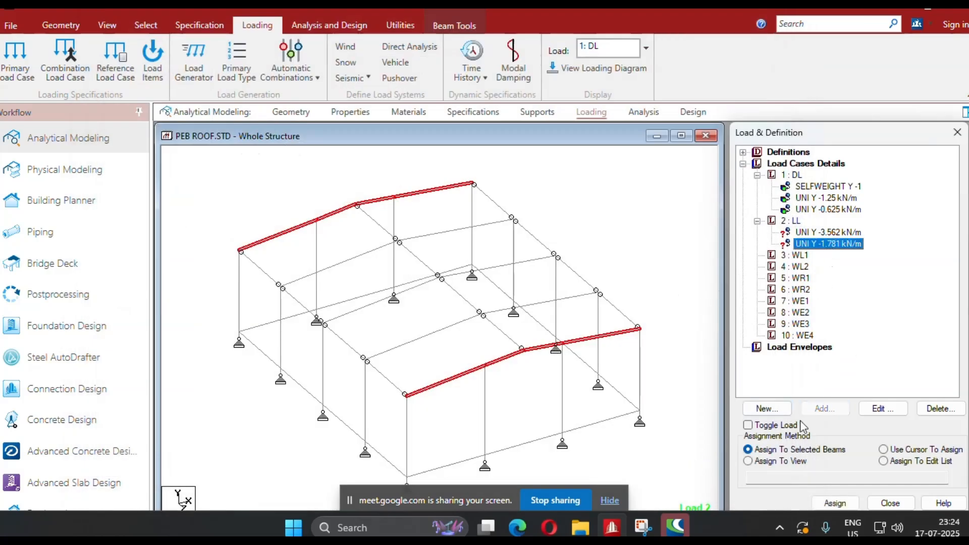
left_click(834, 503)
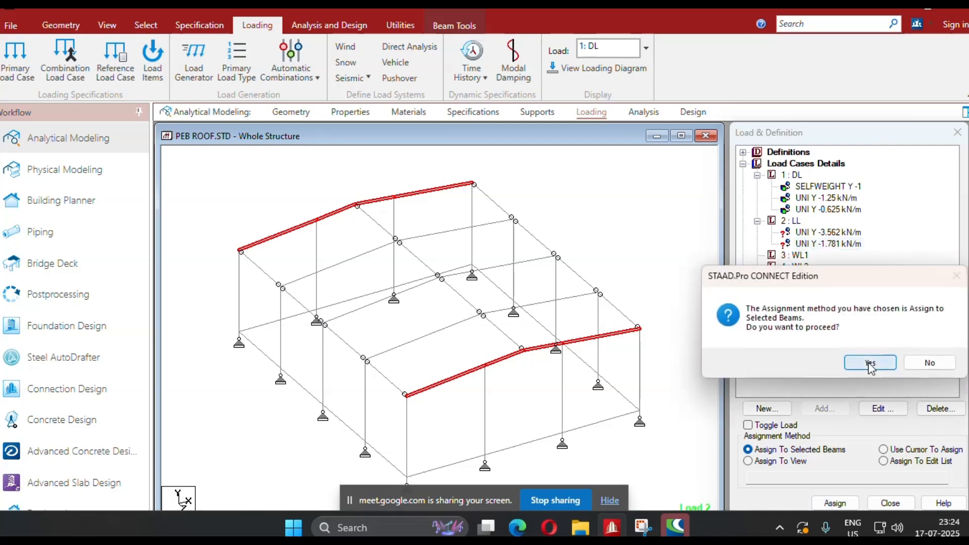
left_click(871, 364)
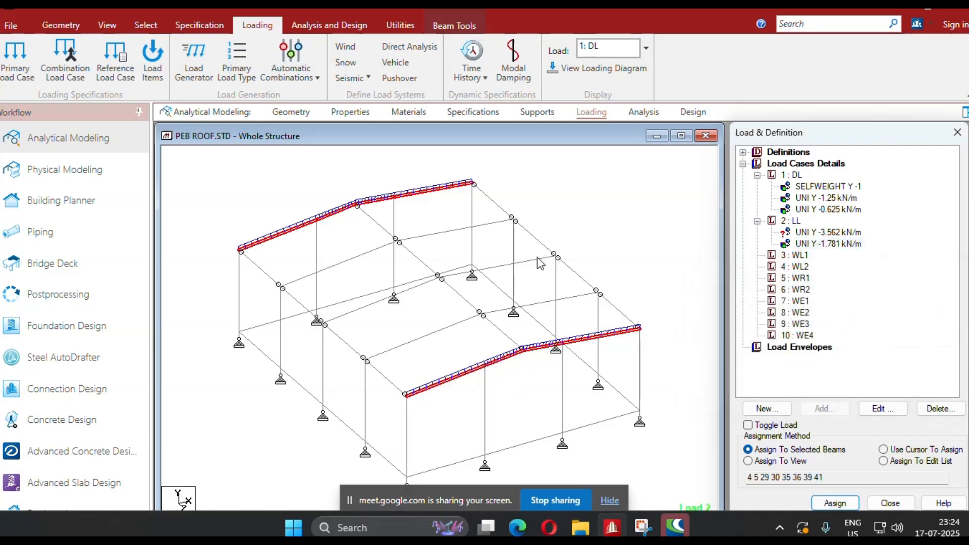
Find and open the Windows Calculator app.
left_click(378, 528)
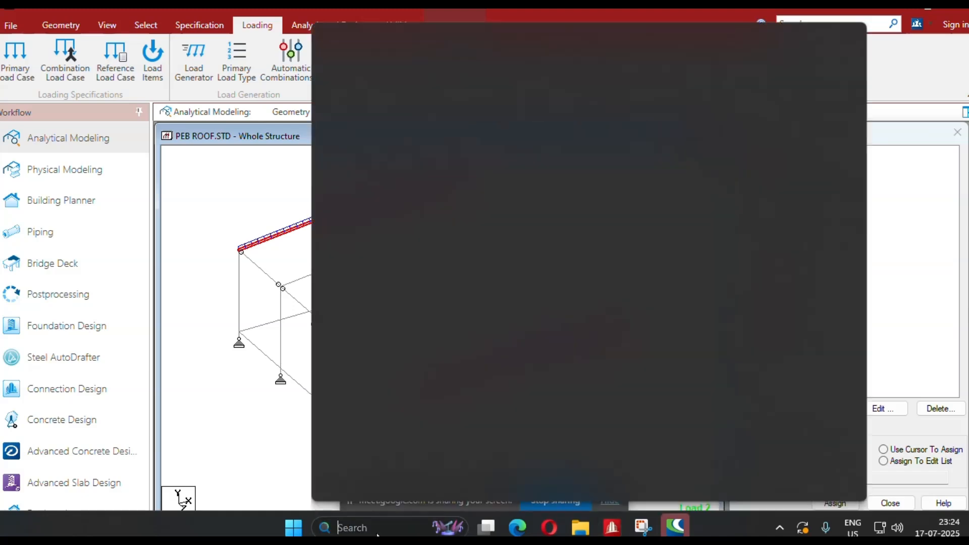
type("Cal")
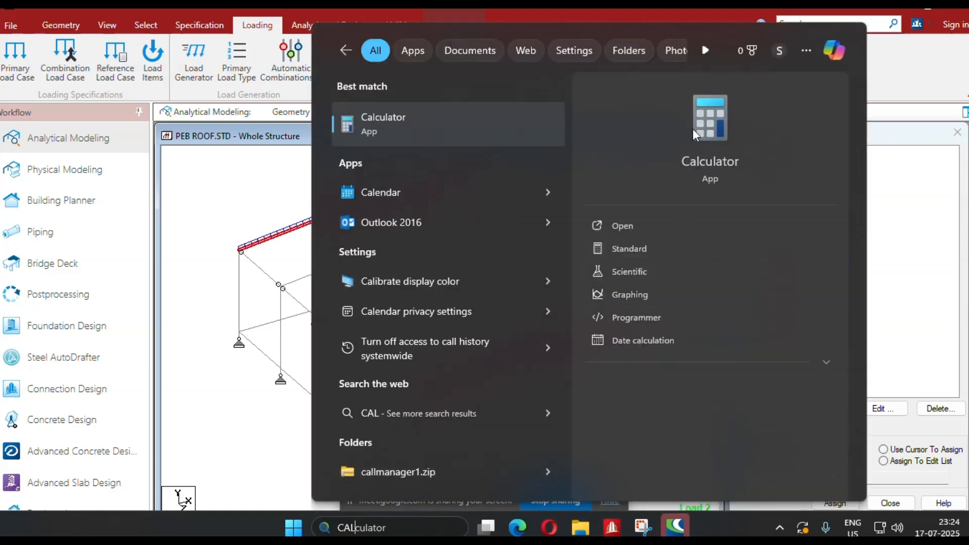
left_click(699, 130)
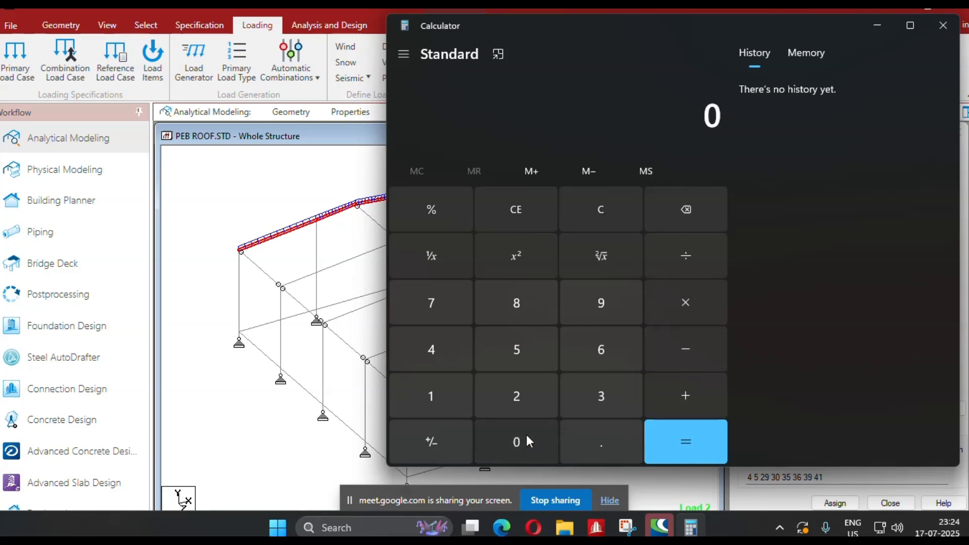
Calculate 0.57 × 6.25 to check the live load, and minimize the calculator.
left_click(591, 447)
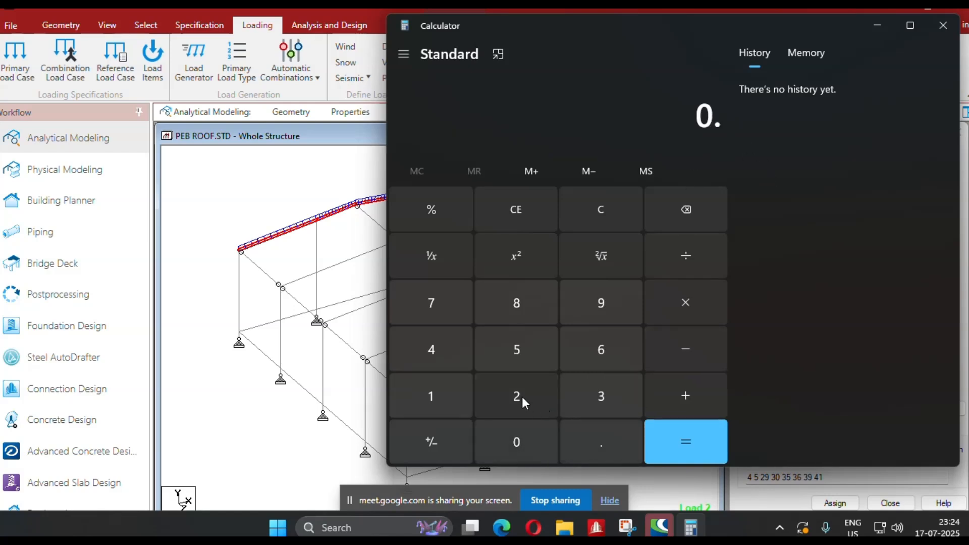
left_click(505, 353)
left_click(446, 314)
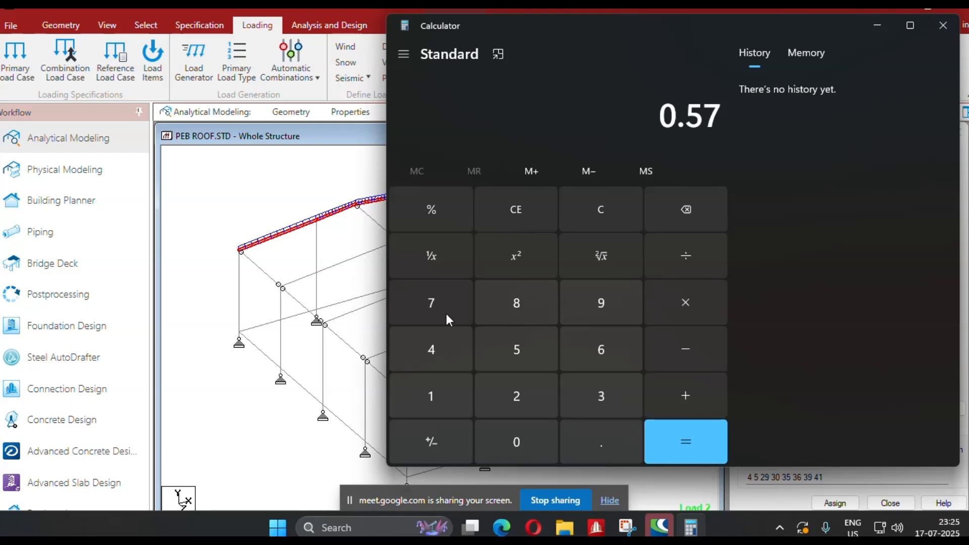
type("6.")
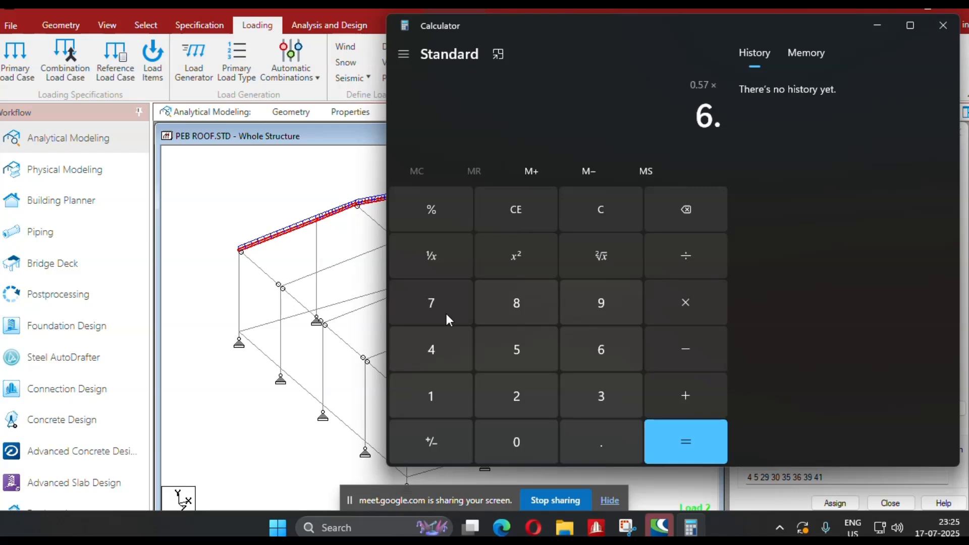
type("25")
left_click(715, 445)
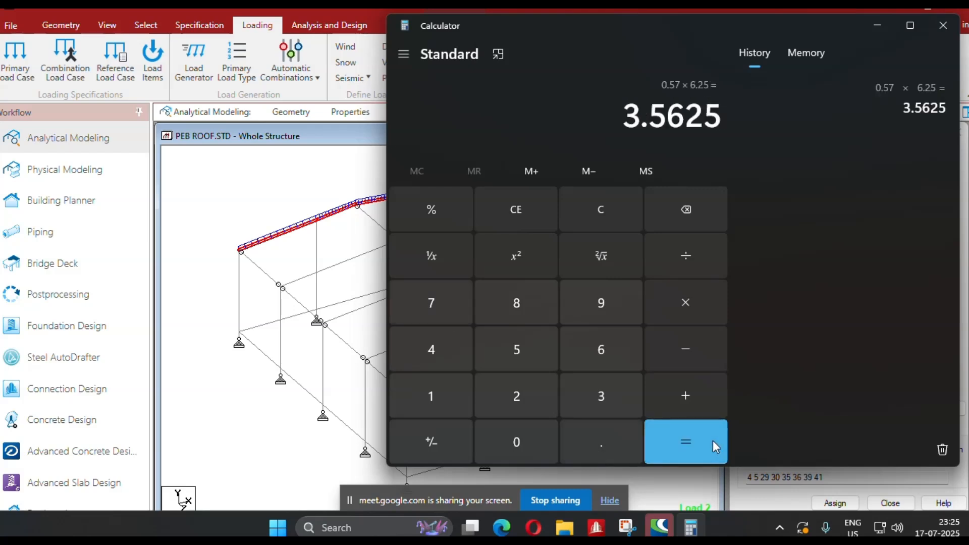
left_click(877, 25)
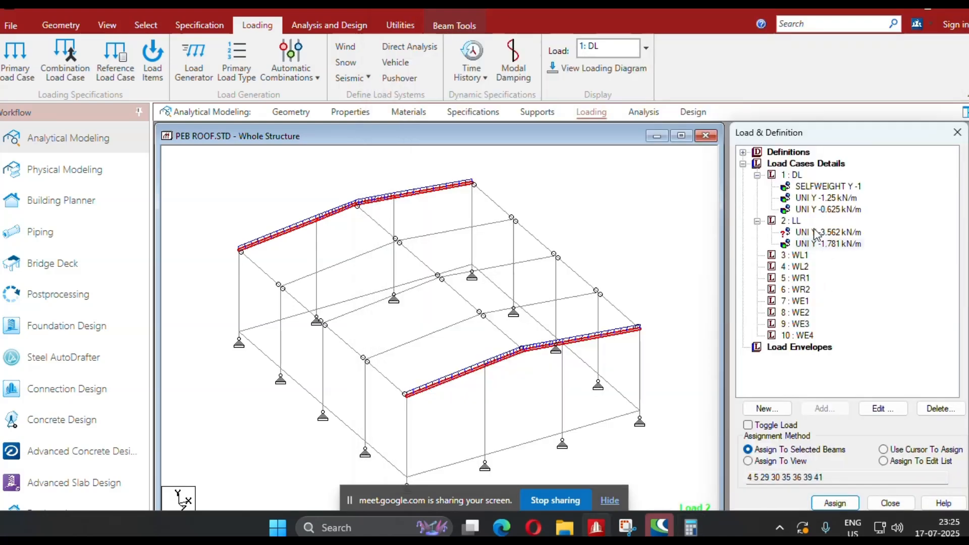
Assign the -3.562 kN/m live load in load case LL to all rafters of the three interior frames.
left_click(797, 234)
left_click(349, 261)
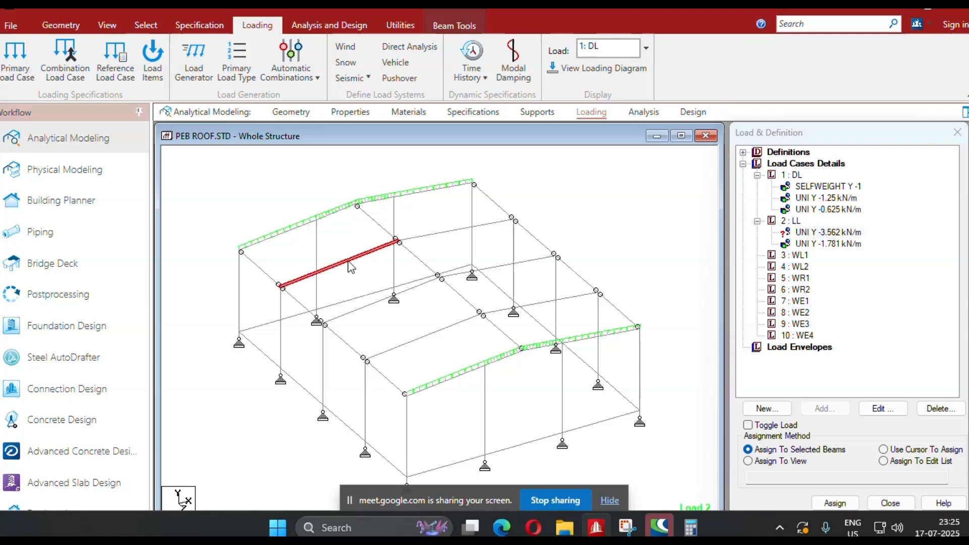
left_click(443, 231, "ctrl")
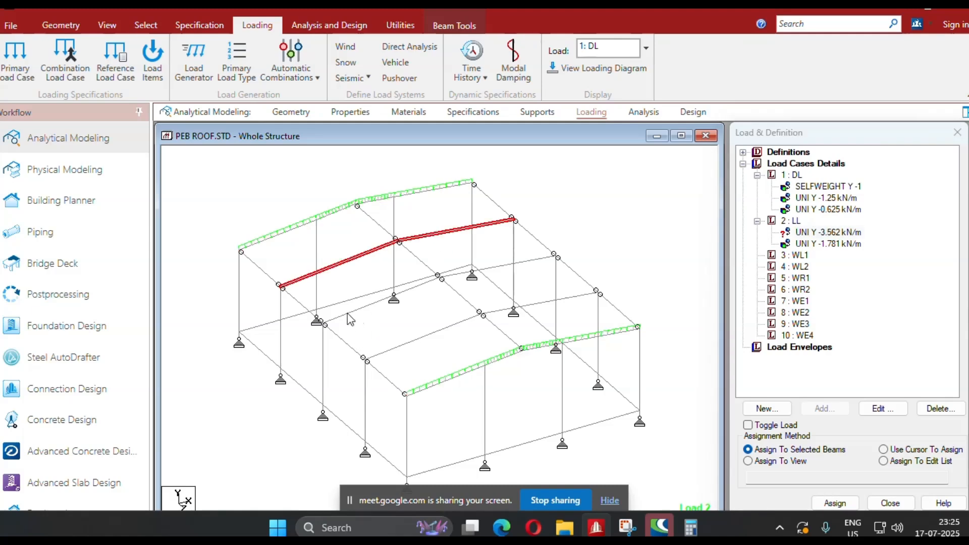
left_click(347, 313, "ctrl")
left_click(529, 262, "ctrl")
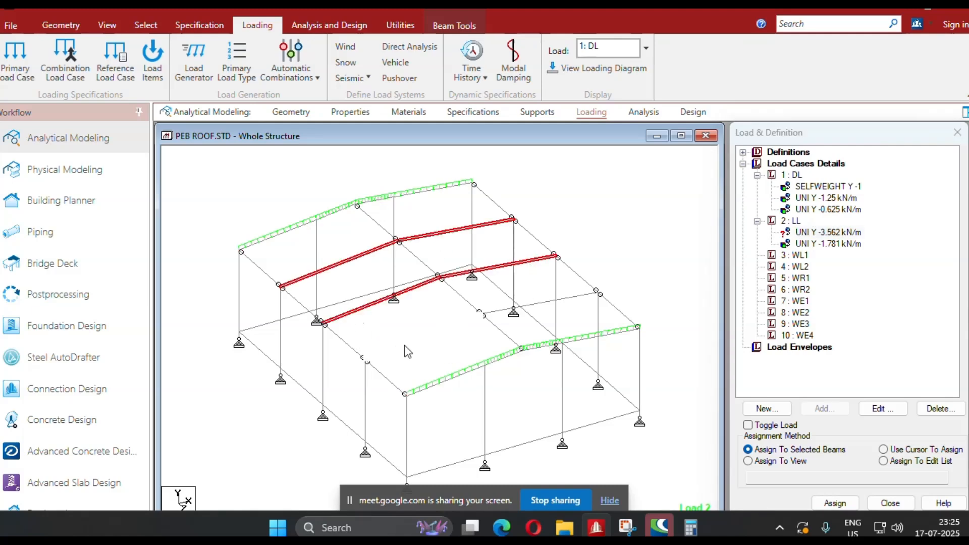
left_click(407, 343, "ctrl")
left_click(582, 296, "ctrl")
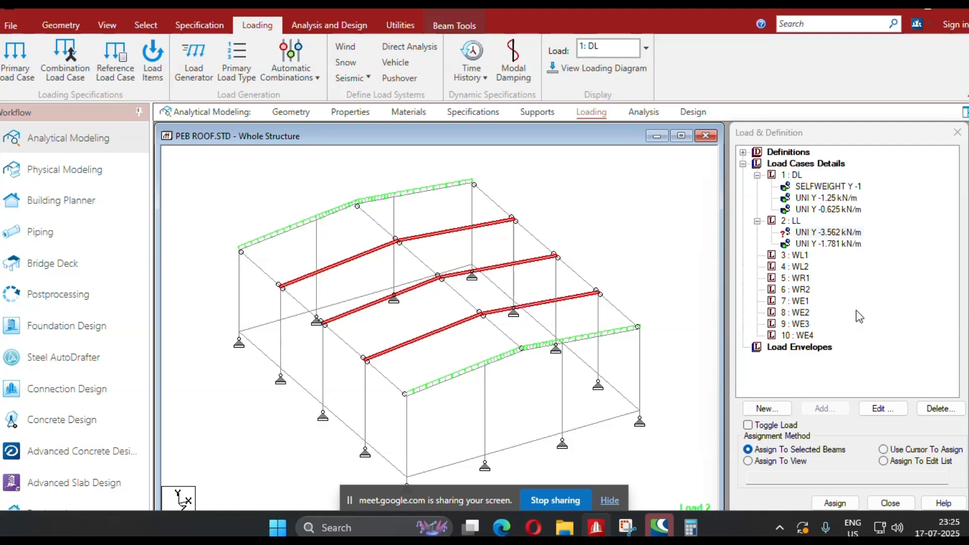
left_click(835, 503)
left_click(873, 362)
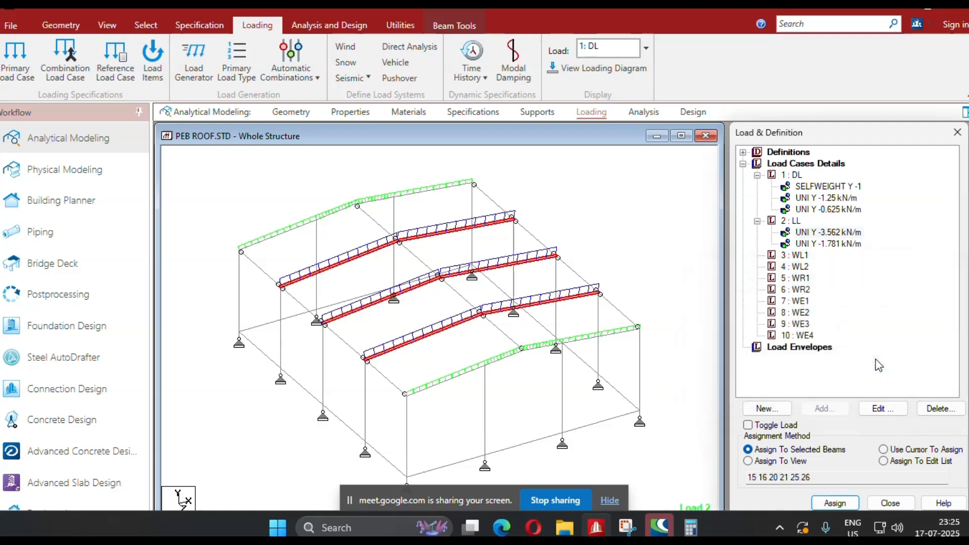
scroll(524, 346, "down", 3)
left_click(592, 250)
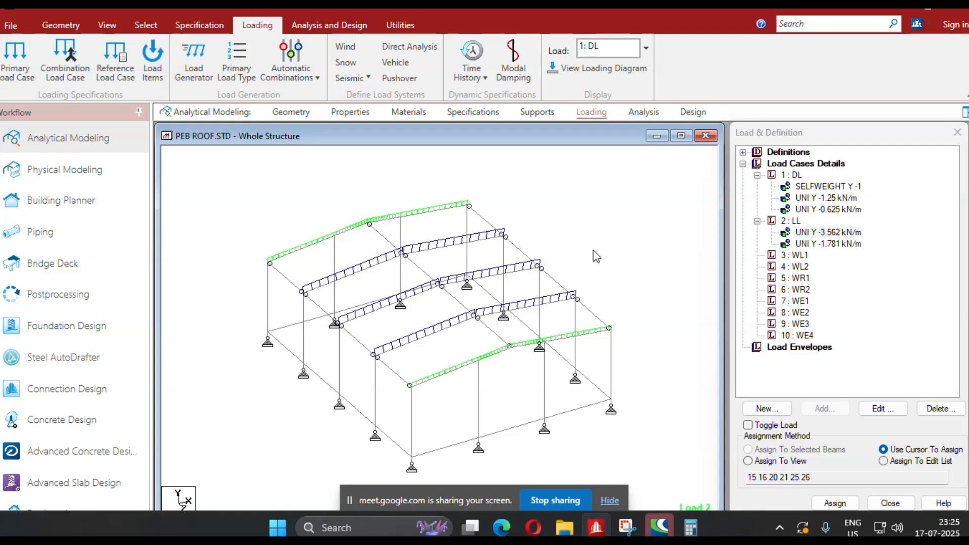
Switch to the ASCE 07 wind load workbook in Excel and set the building height to 7.
left_click(473, 349)
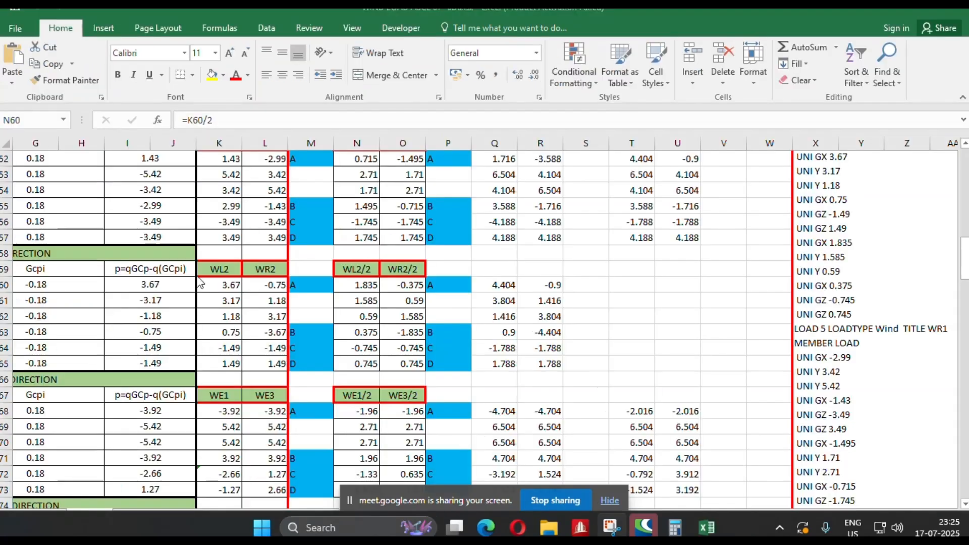
scroll(212, 282, "up", 17)
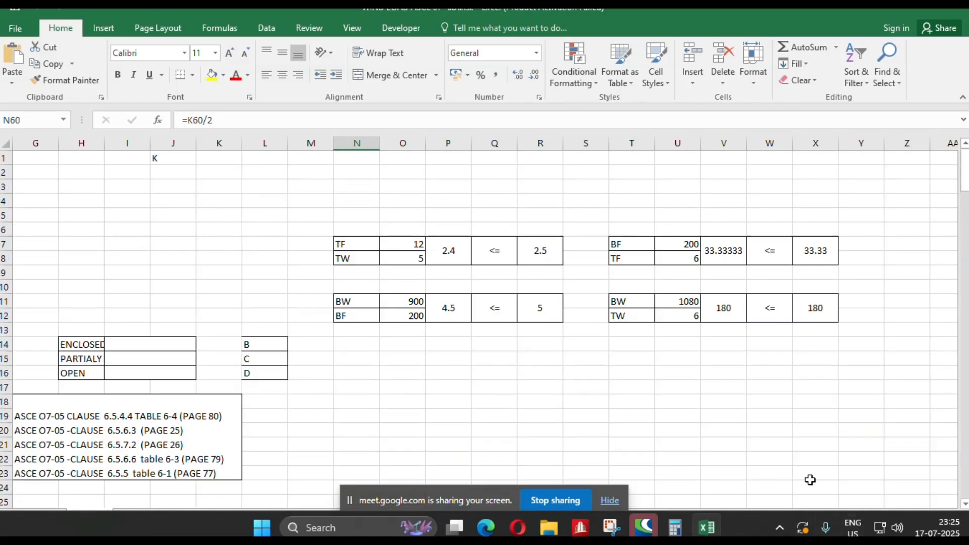
key("super")
key("super")
left_click_drag(745, 520, 661, 506)
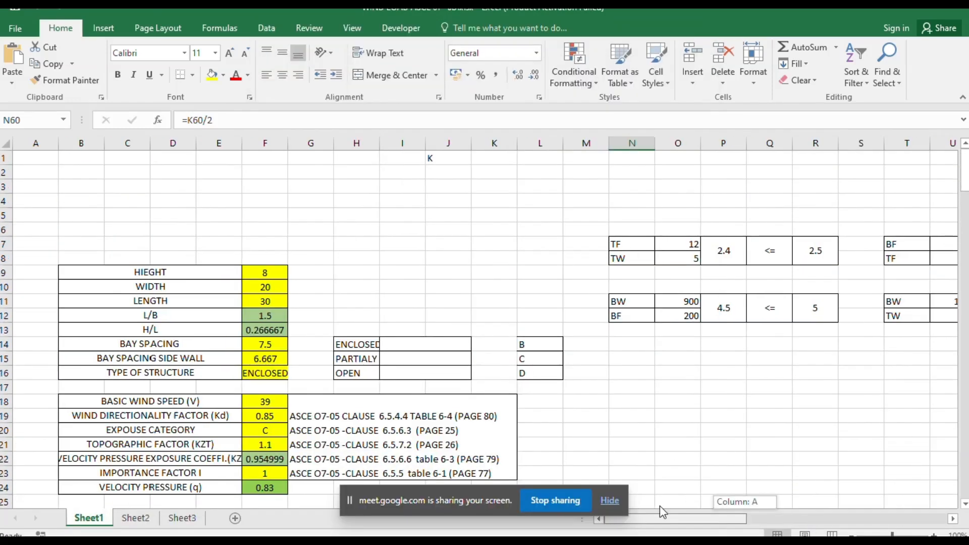
left_click(277, 274)
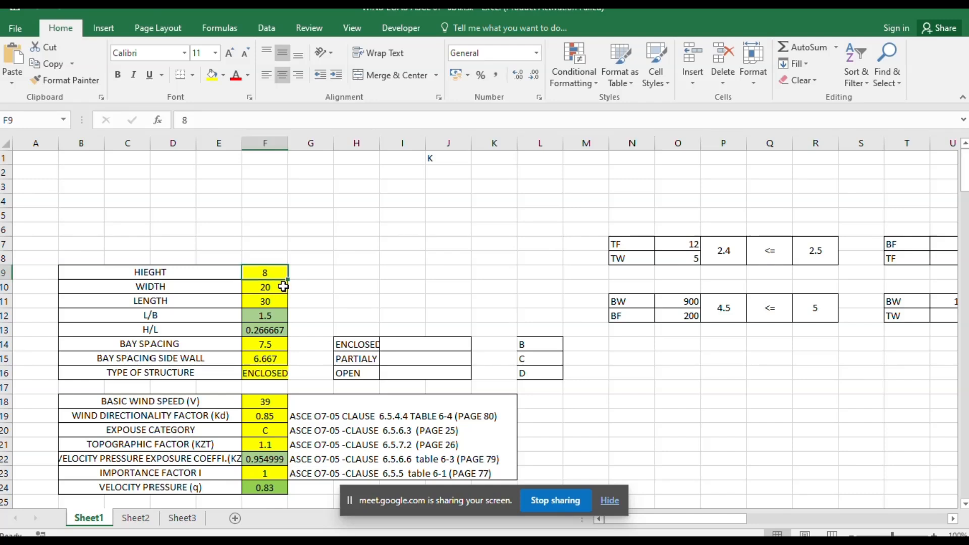
type("7")
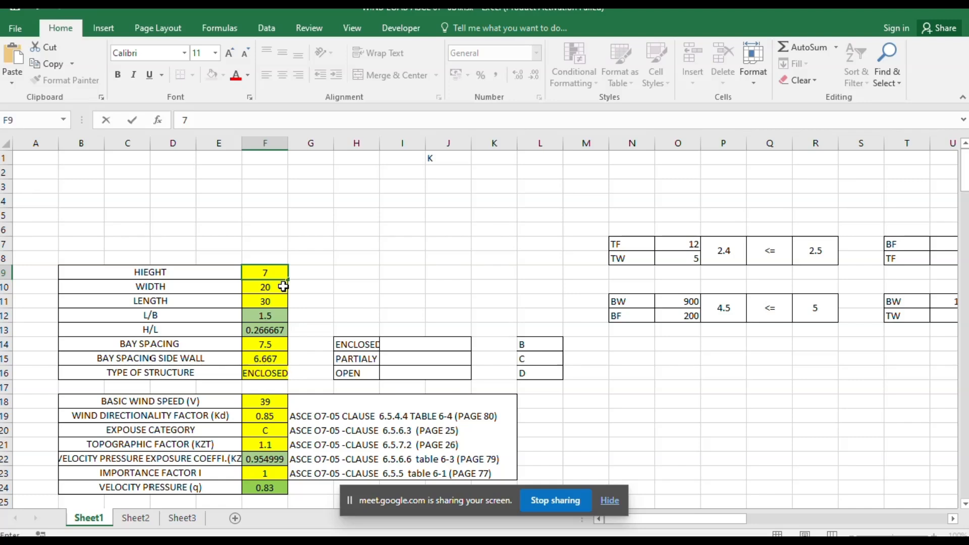
key("Return")
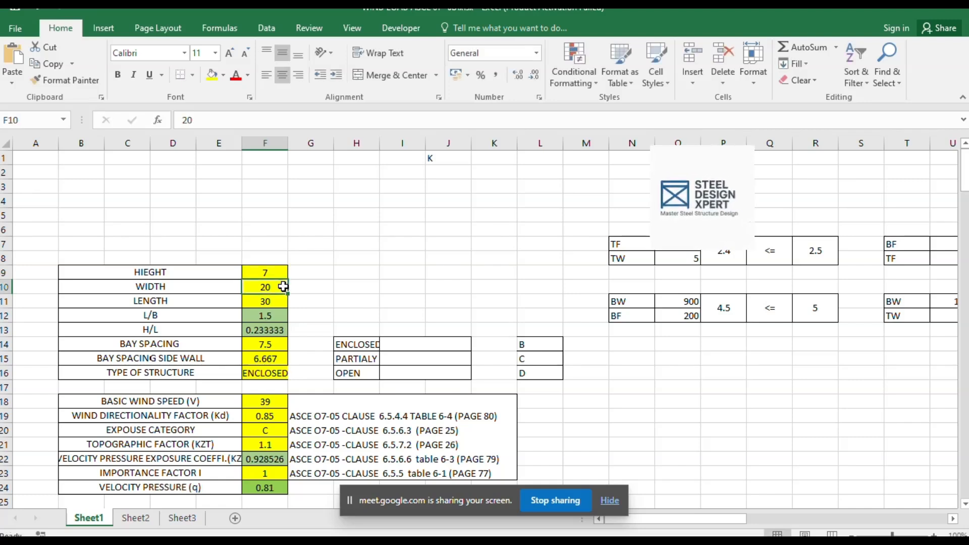
Set the building length to 25 and the bay spacing to 6.25 in the wind load inputs.
key("Return")
type("25")
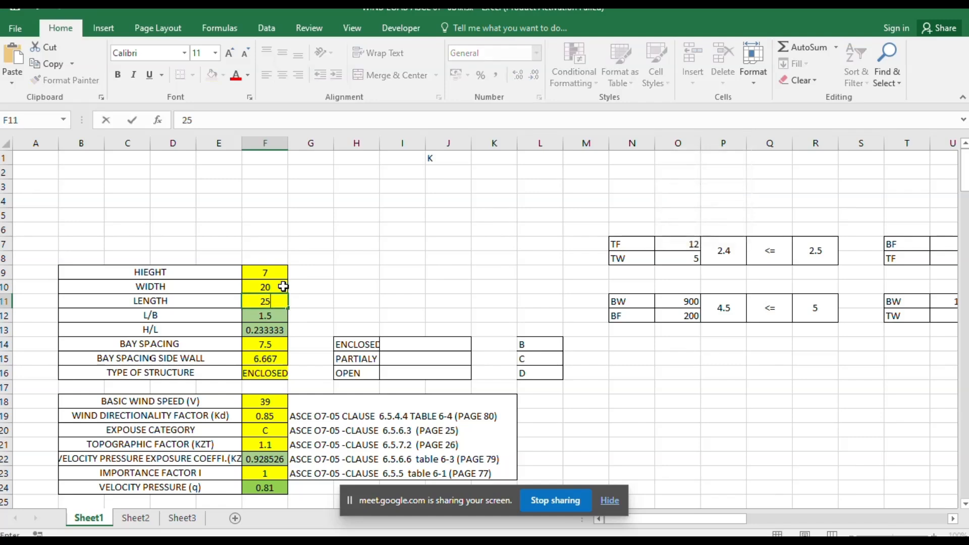
key("Return")
key("Return")
key("Return")
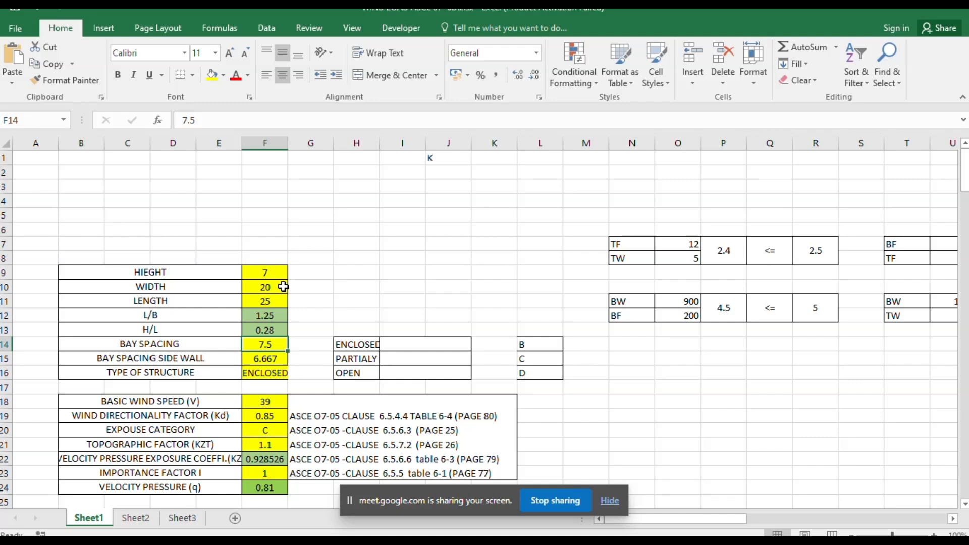
type("6.25")
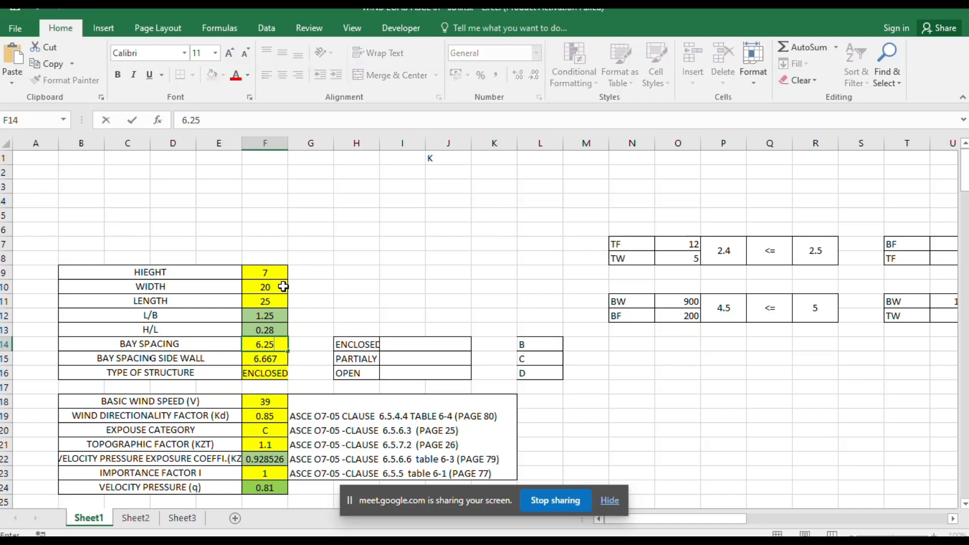
key("Return")
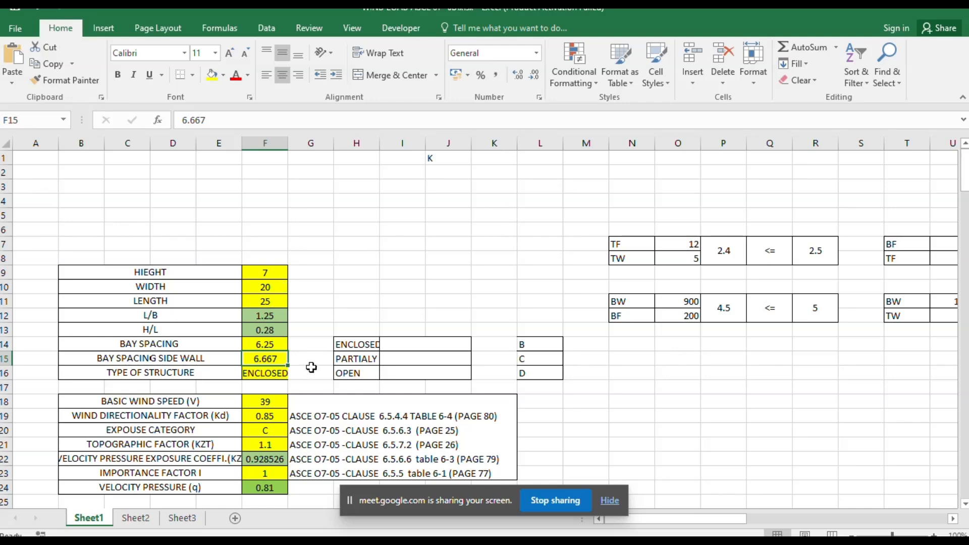
Examine the velocity pressure, external pressure coefficients and transverse wind load tables on Sheet1.
scroll(312, 368, "down", 1)
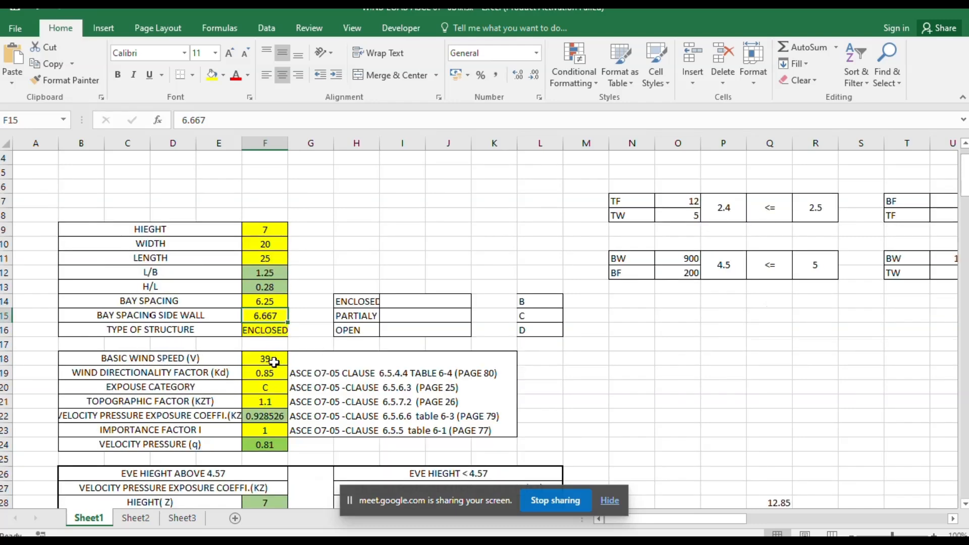
scroll(274, 363, "down", 1)
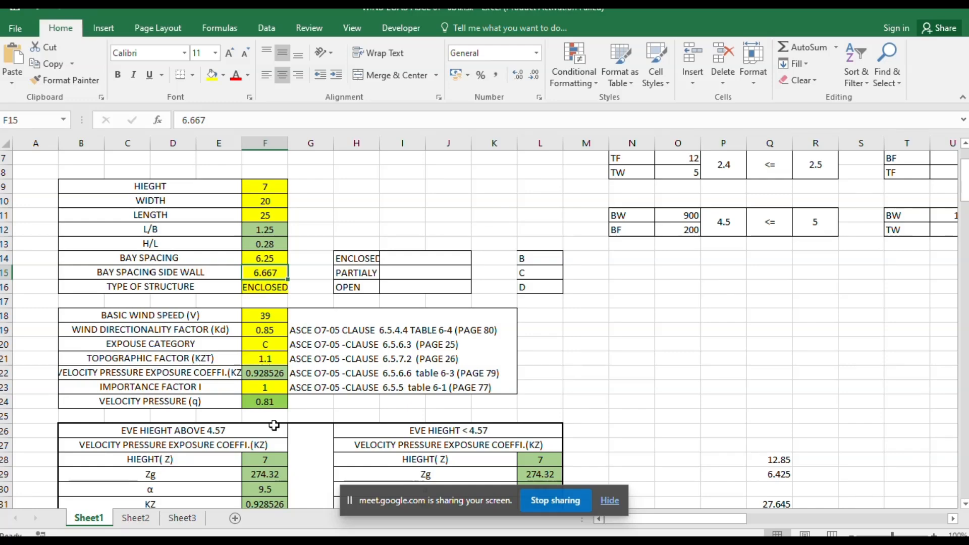
scroll(274, 426, "down", 11)
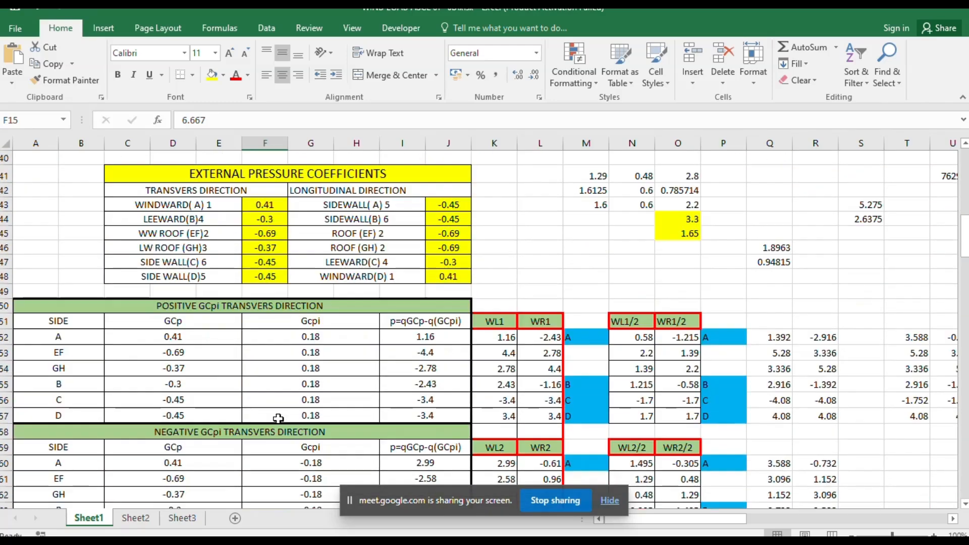
scroll(279, 419, "down", 1)
left_click(651, 366)
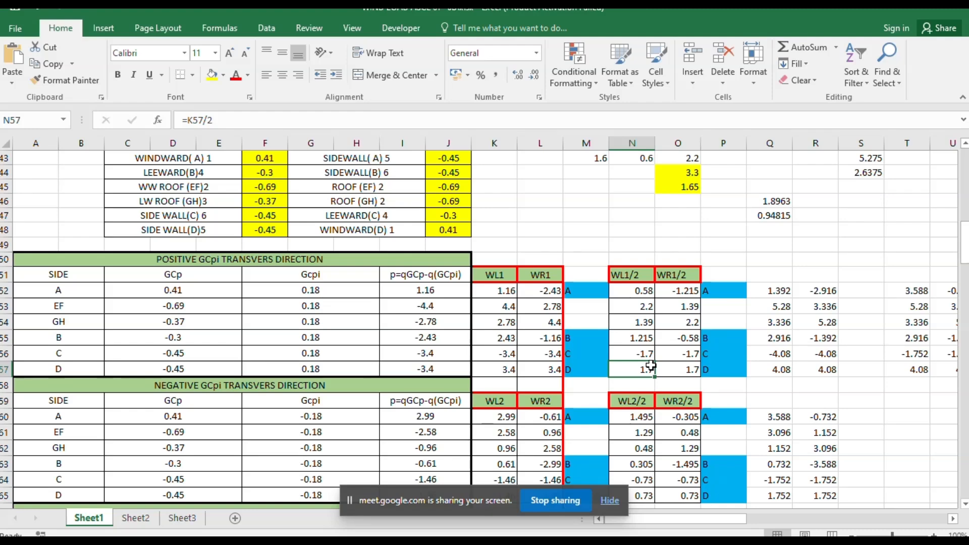
key("super")
key("super")
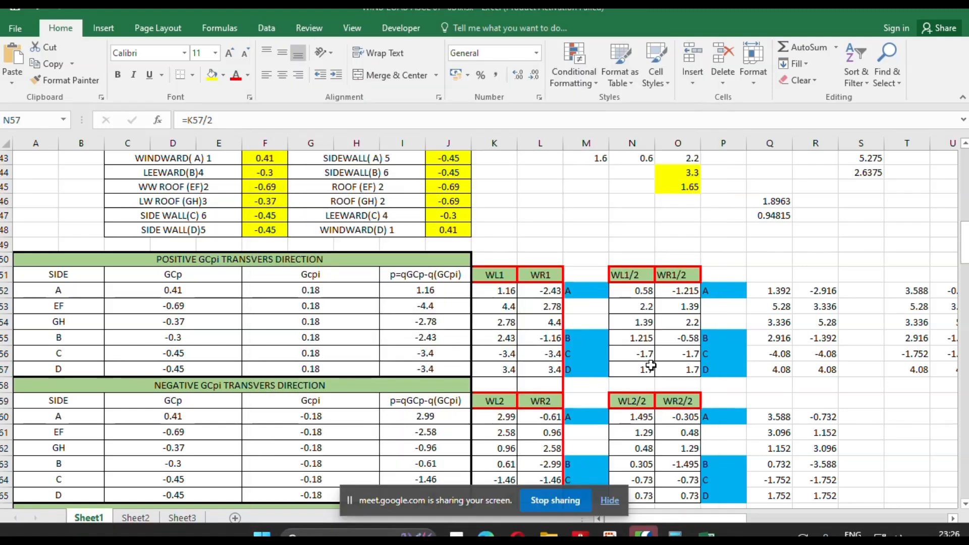
key("super")
key("super")
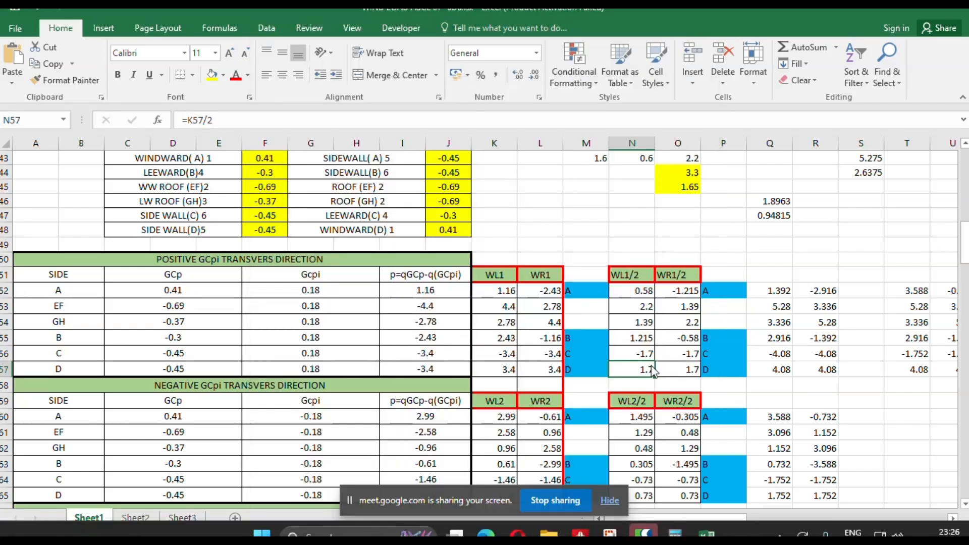
Restore the workbook to a smaller window, reposition it, and bring the WL1 and WL1/2 load columns into view.
left_click(928, 14)
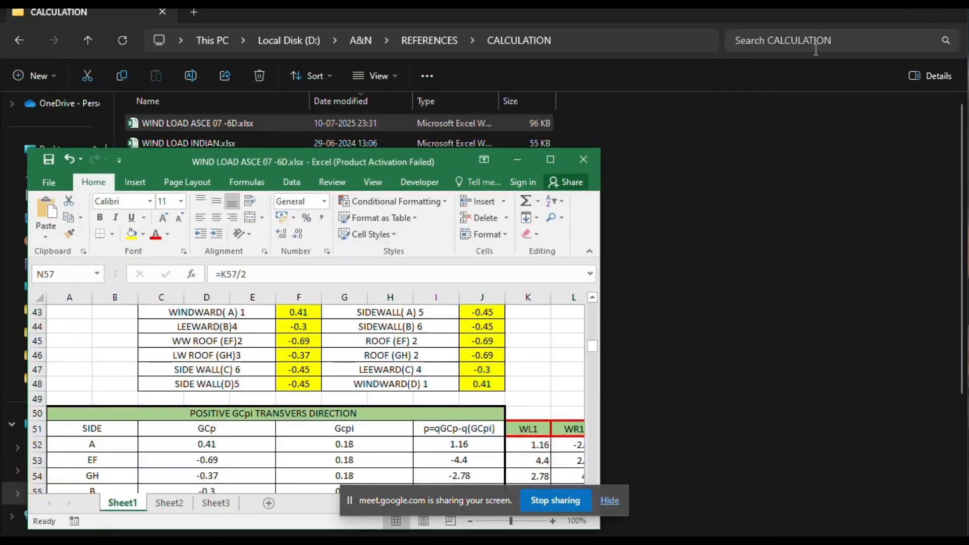
left_click_drag(369, 158, 321, 68)
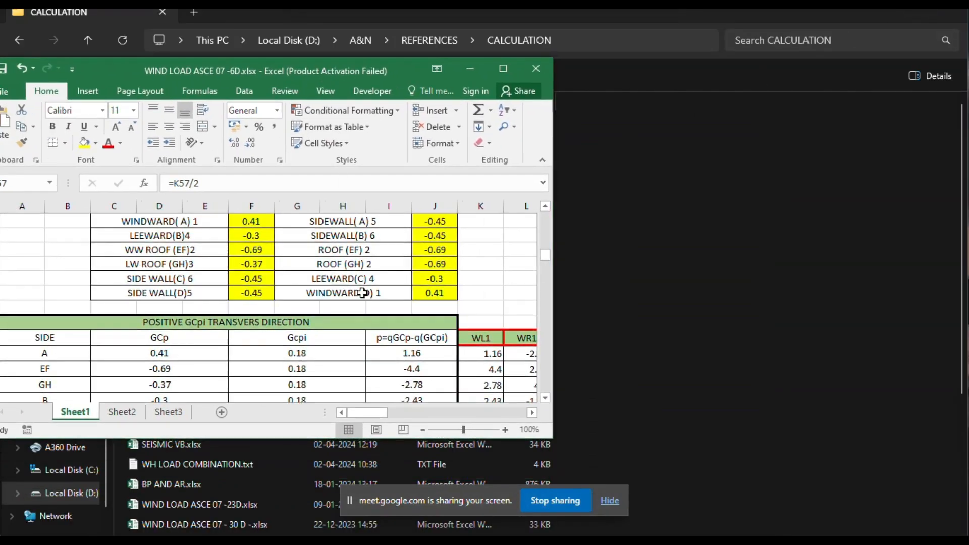
scroll(367, 353, "down", 3)
left_click_drag(363, 414, 377, 415)
scroll(386, 352, "up", 1)
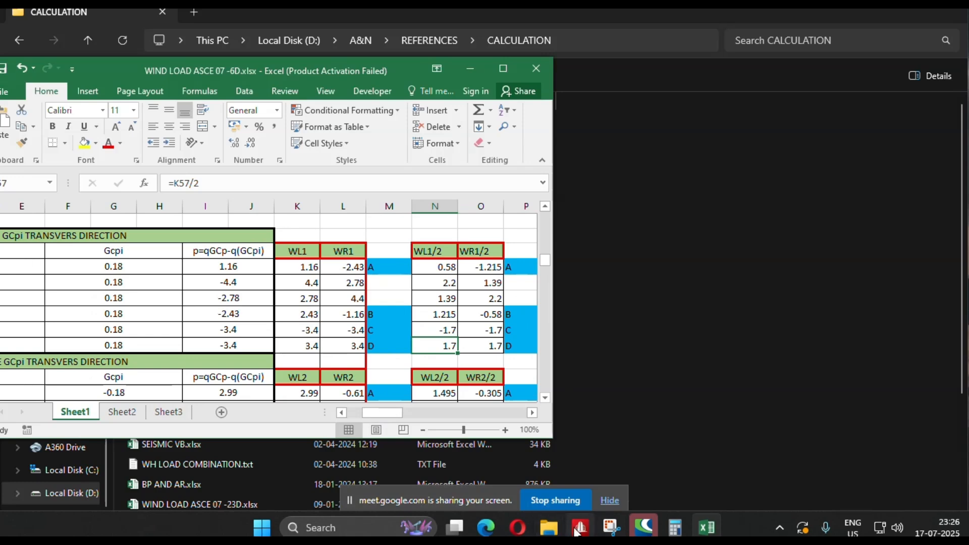
Switch back to STAAD.Pro and open a new uniform force member load for load case WL1.
left_click(598, 457)
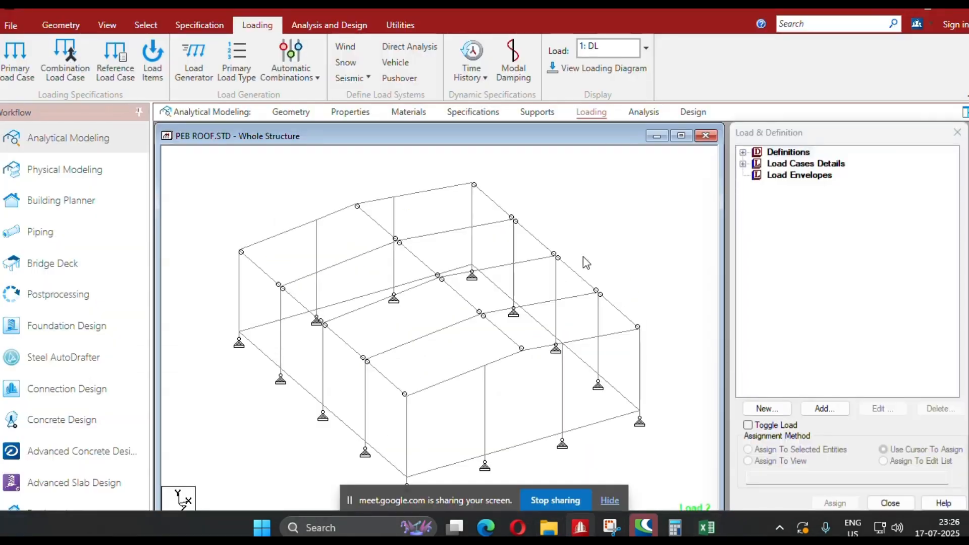
left_click(743, 163)
left_click(793, 200)
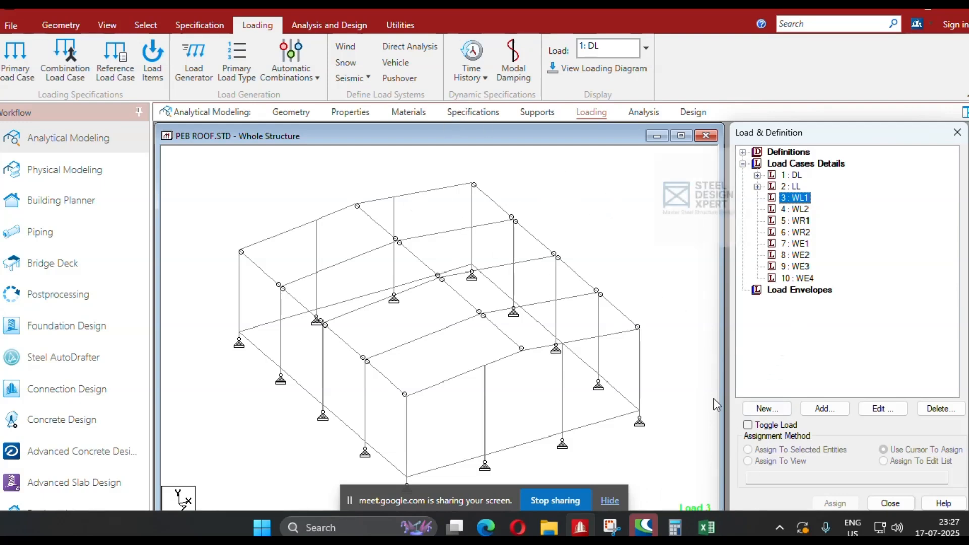
left_click(836, 410)
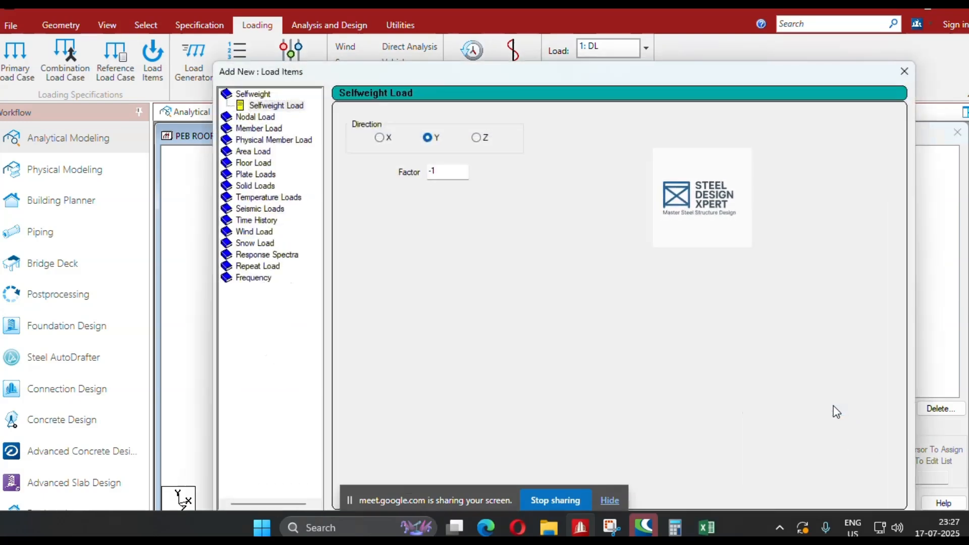
double_click(274, 129)
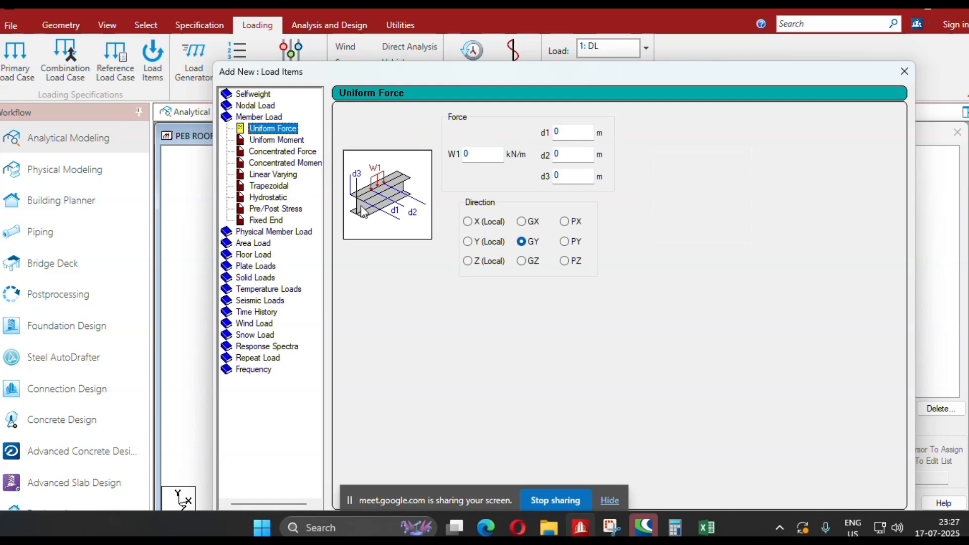
Bring the Excel wind load workbook in front of STAAD.Pro and move it clear of the uniform force distance fields.
mouse_move(707, 527)
left_click(706, 452)
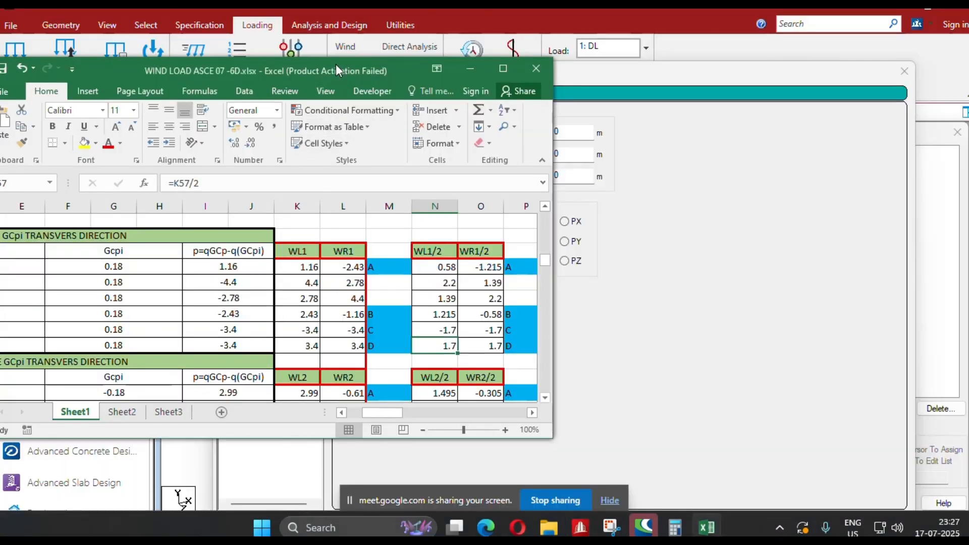
left_click_drag(335, 64, 280, 68)
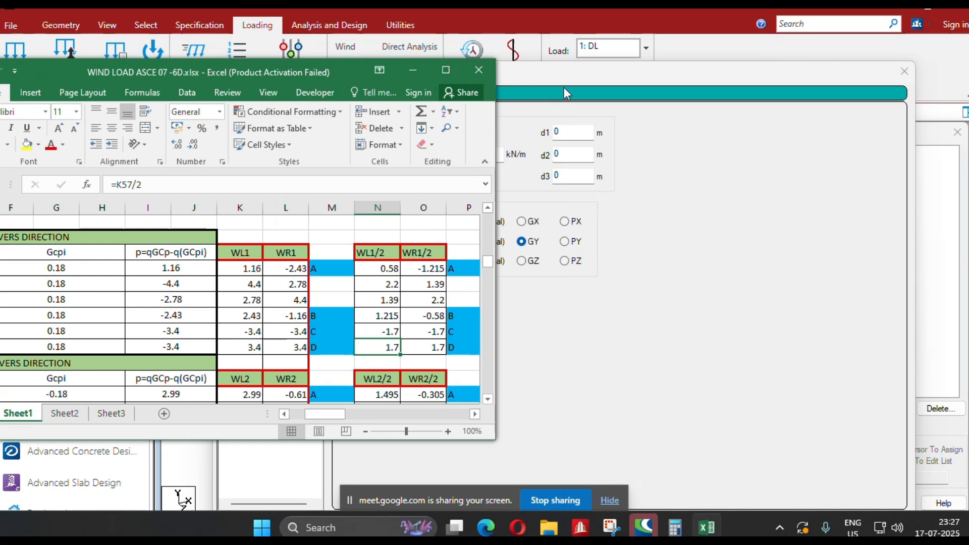
Add a uniform force of 1.16 kN/m in the GX direction to load case WL1.
left_click_drag(550, 77, 591, 80)
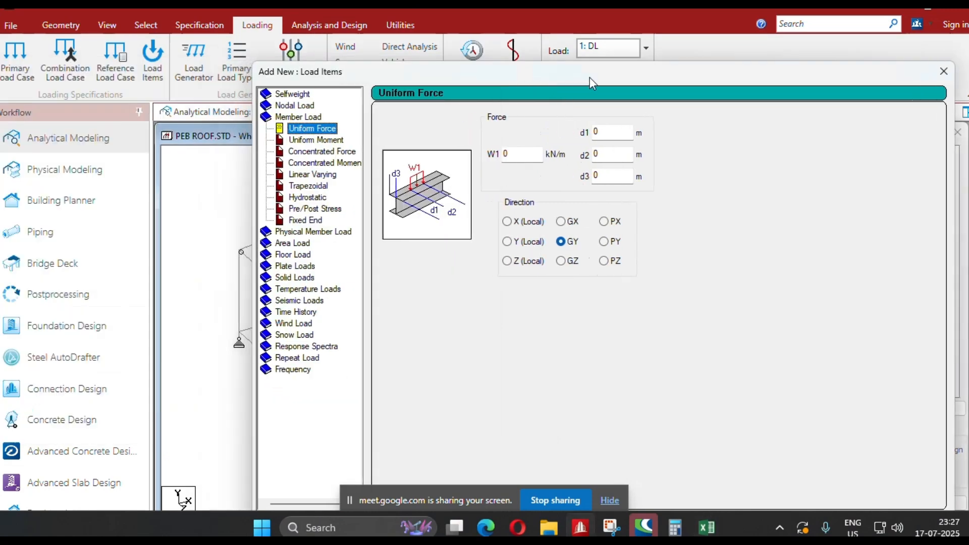
left_click(563, 224)
left_click_drag(511, 155, 479, 152)
type("1.16")
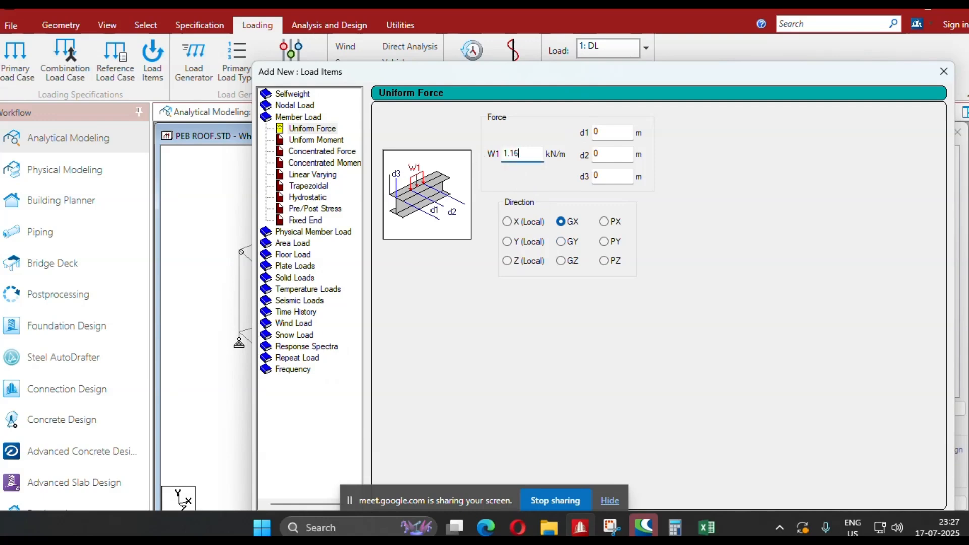
left_click_drag(533, 79, 414, 25)
left_click(691, 472)
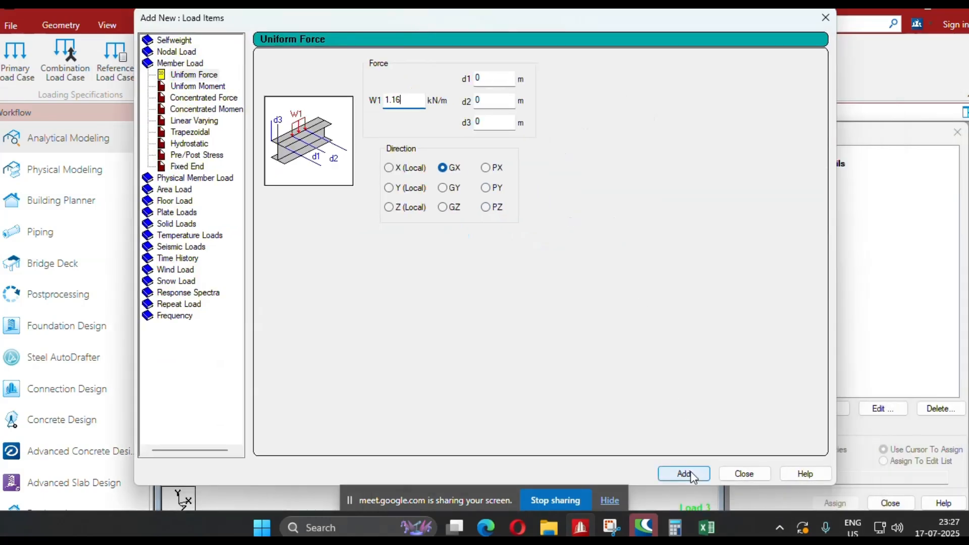
Check the WL1 column in the maximized Excel wind workbook, and add a 4.4 kN/m local Y uniform force in STAAD.Pro.
left_click(396, 192)
left_click_drag(407, 101, 368, 101)
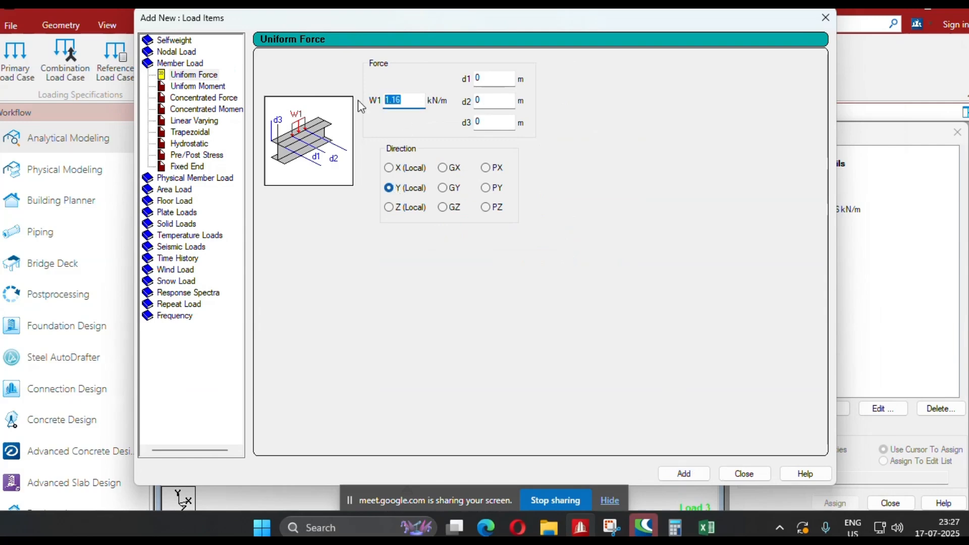
key("alt+Tab")
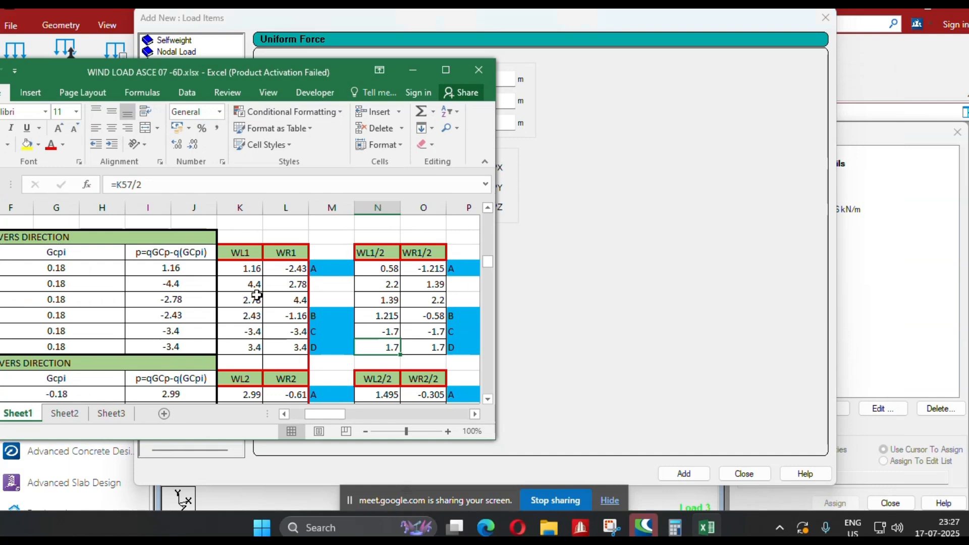
left_click_drag(325, 412, 271, 412)
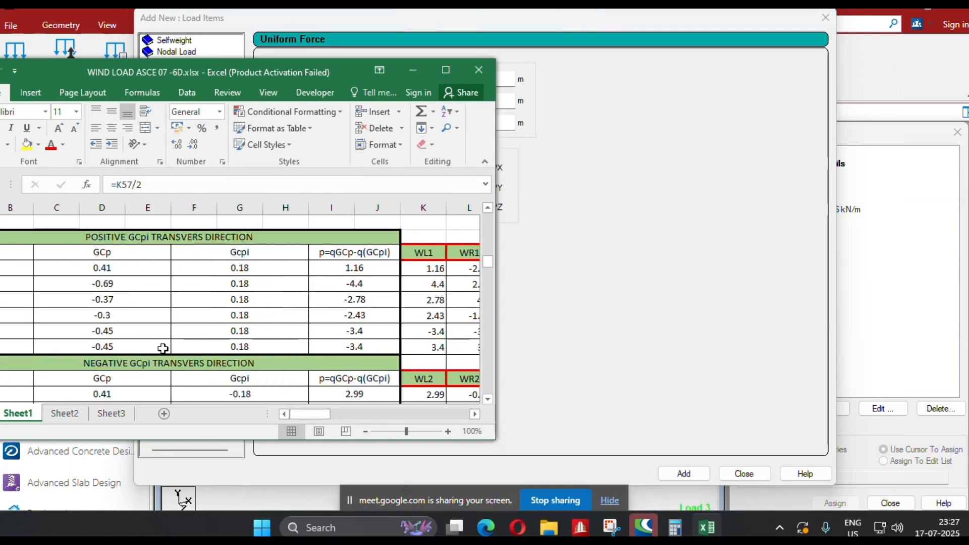
scroll(98, 317, "down", 2)
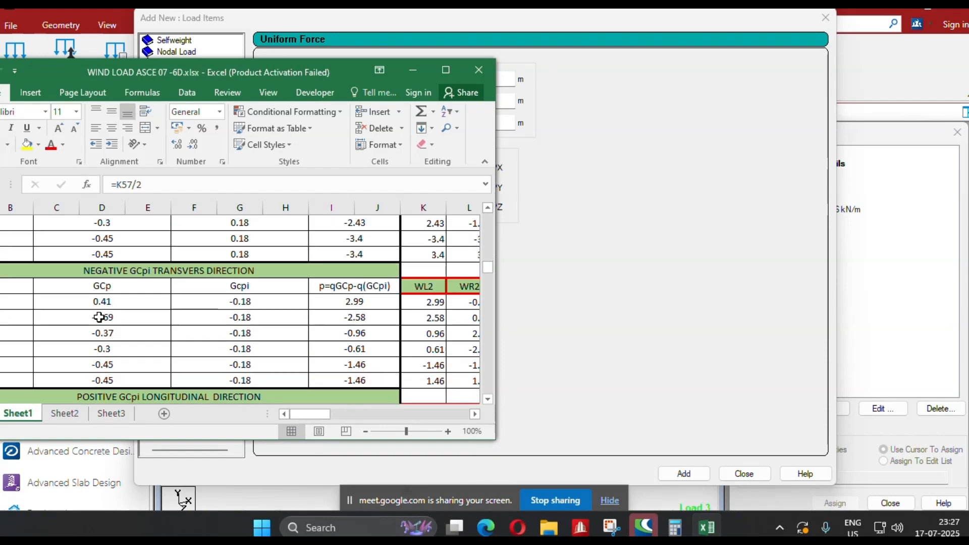
scroll(98, 318, "up", 2)
left_click(446, 70)
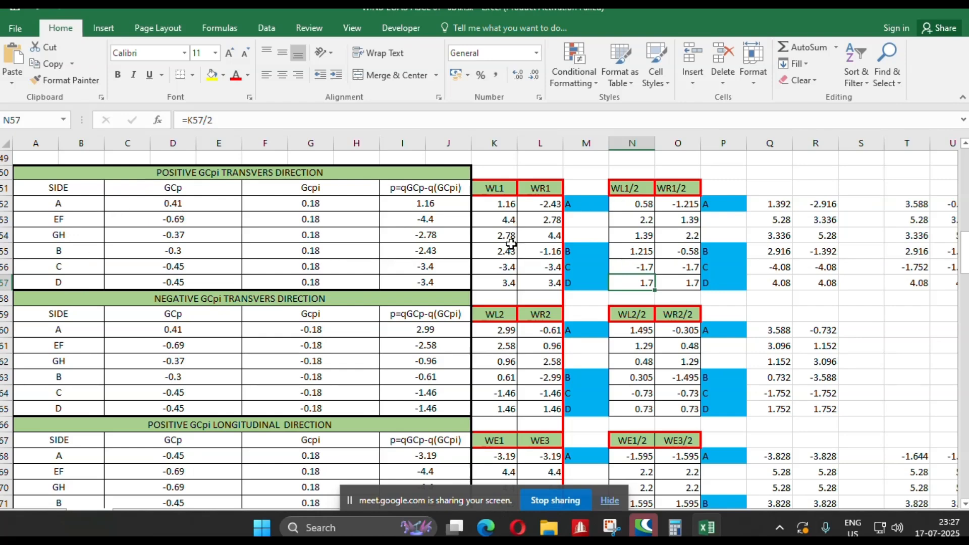
key("alt+Tab")
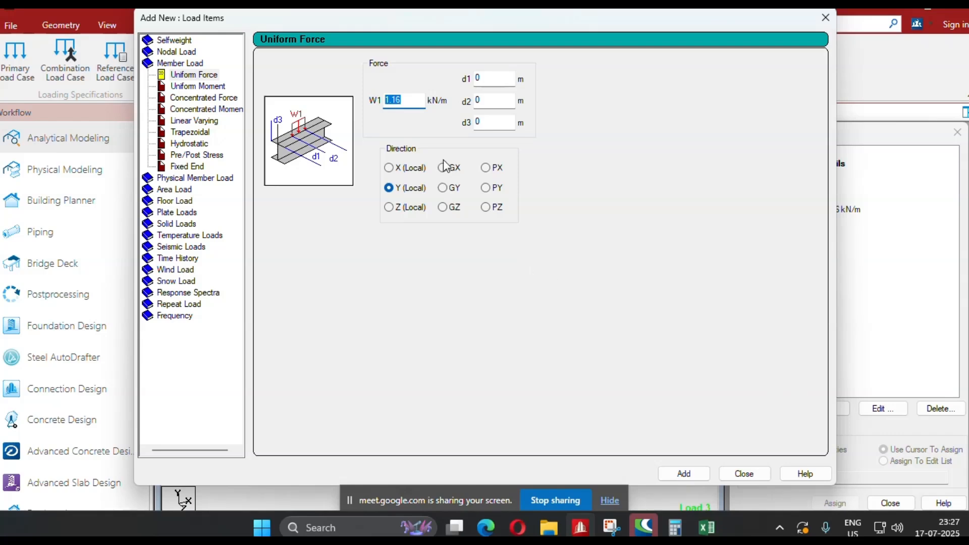
left_click_drag(404, 102, 373, 103)
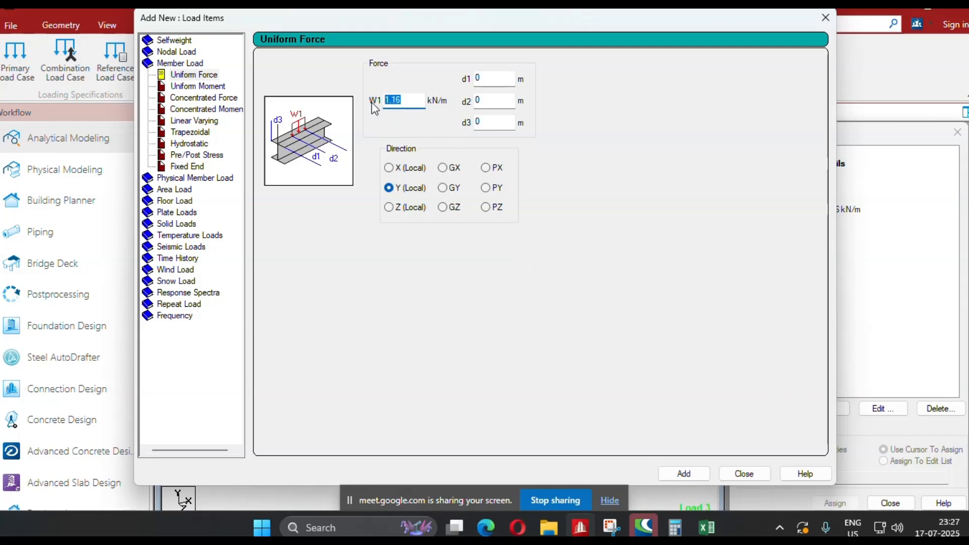
type("4.4")
left_click(688, 473)
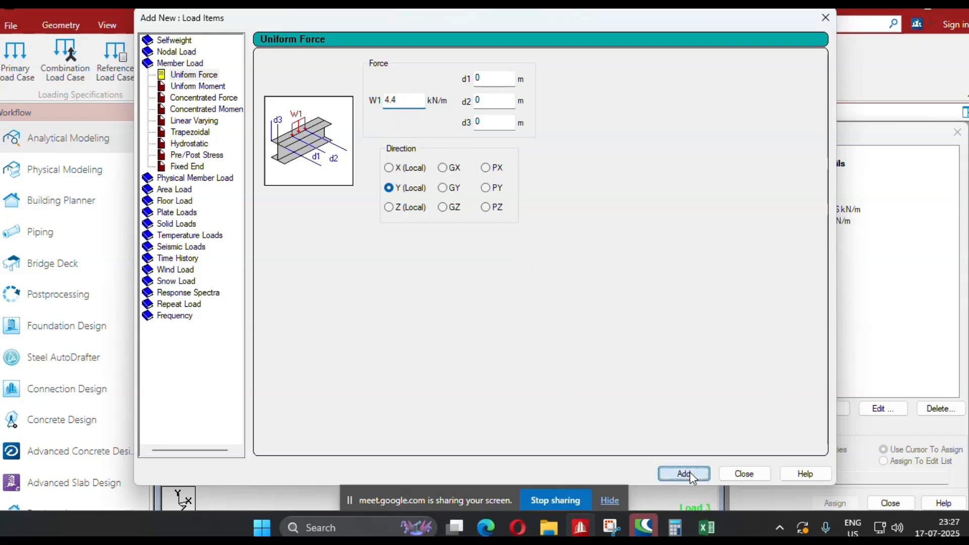
Add another local Y uniform force of 3.78 kN/m to WL1.
left_click_drag(406, 100, 356, 107)
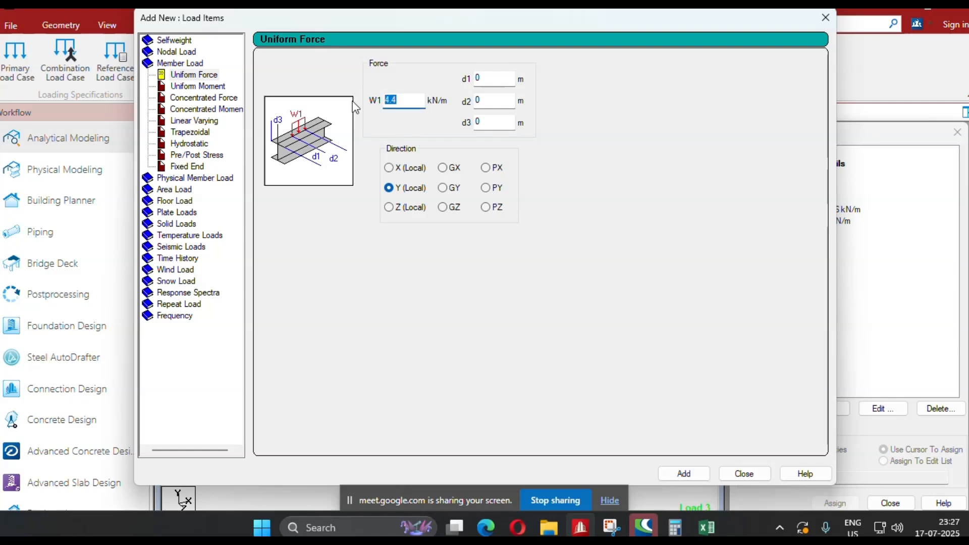
type("3.78")
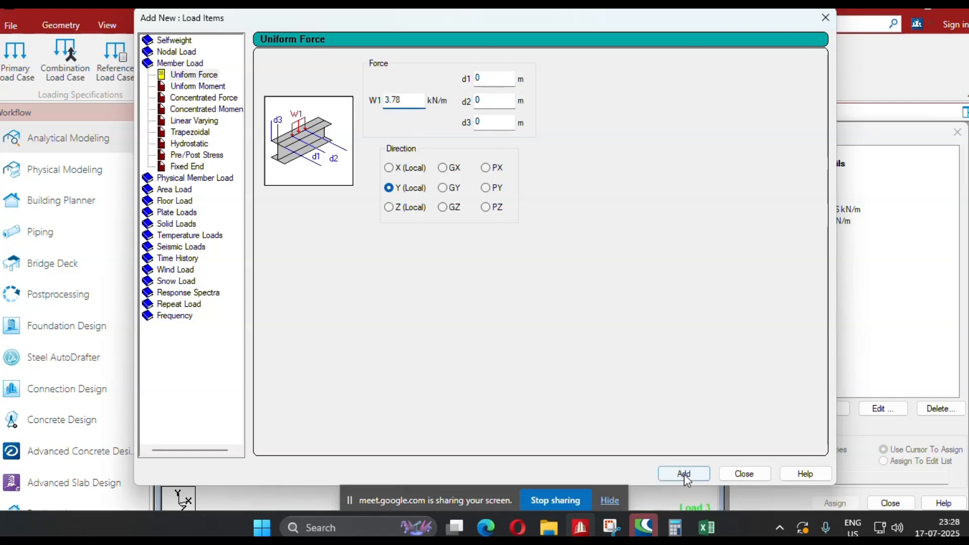
left_click(683, 474)
Check the side B value in the Excel wind table and add a 2.43 kN/m uniform force in the GX direction.
left_click(443, 167)
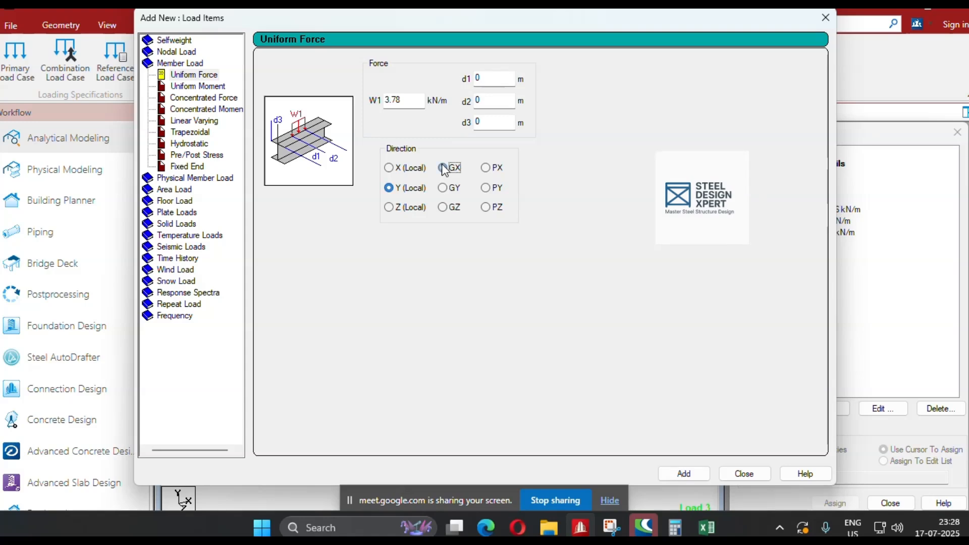
key("alt+Tab")
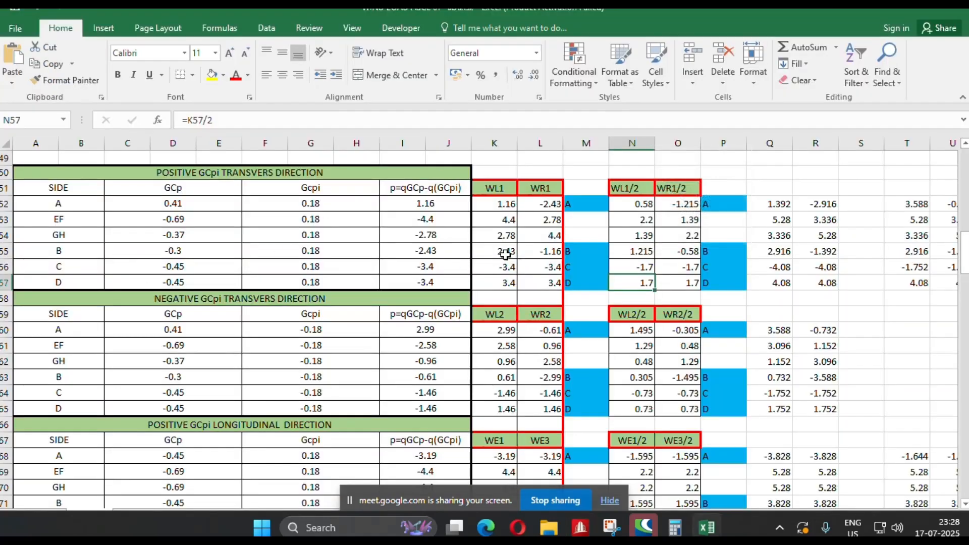
key("alt+Tab")
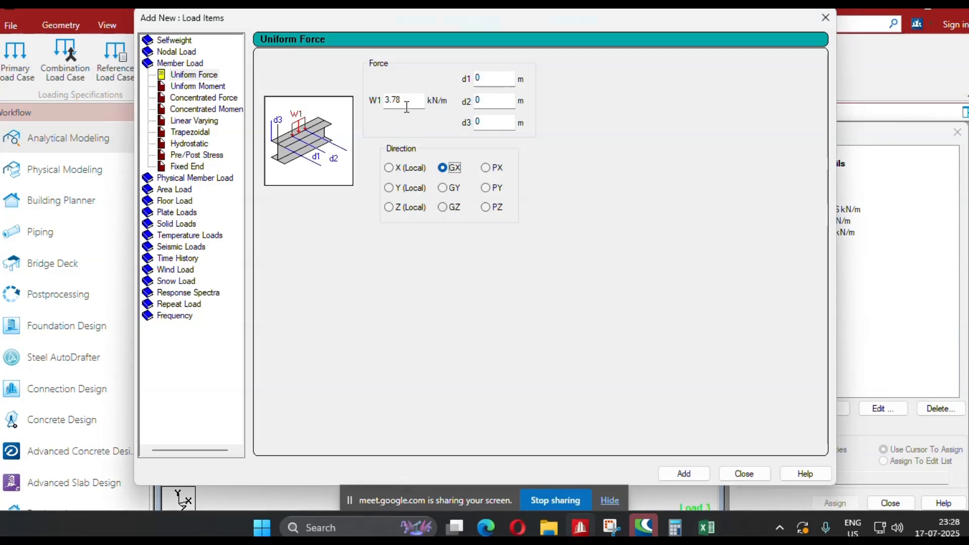
left_click_drag(407, 107, 381, 101)
type("2.43")
left_click(682, 473)
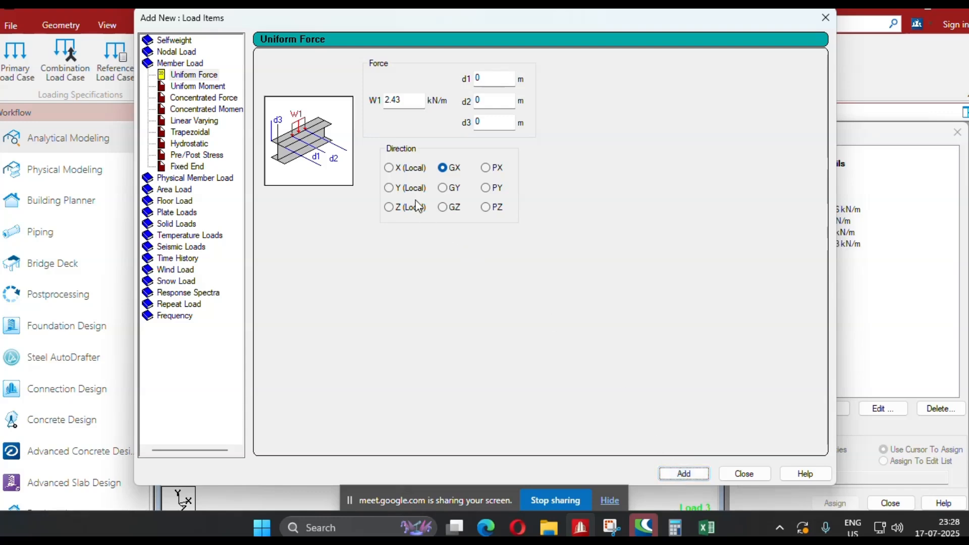
Check the side C value in the Excel wind table and add a -3.4 kN/m uniform force in the GZ direction.
left_click(443, 208)
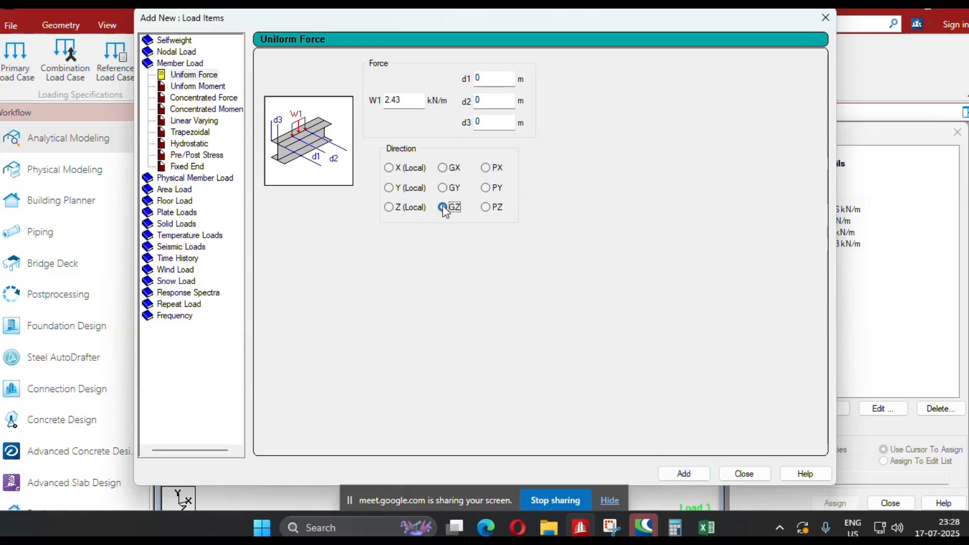
key("alt+Tab")
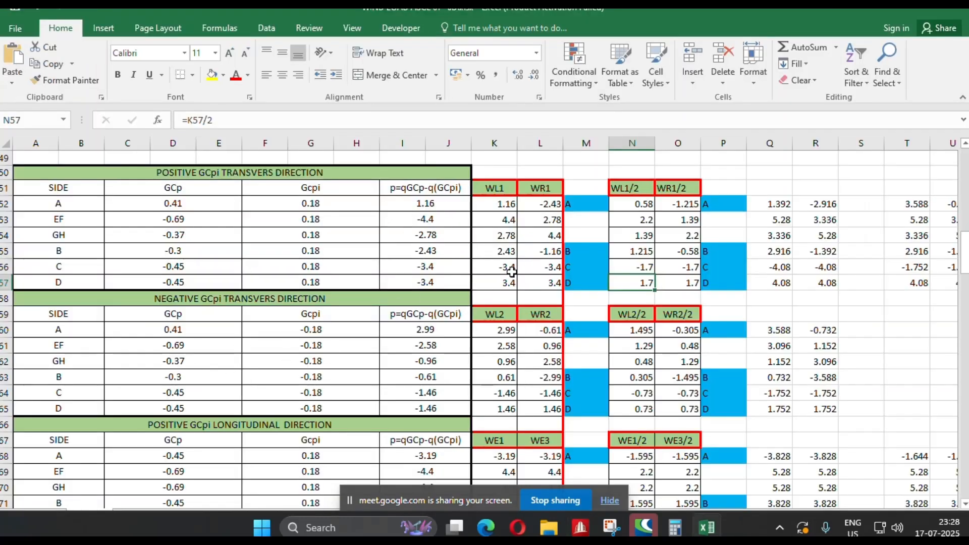
key("alt+Tab")
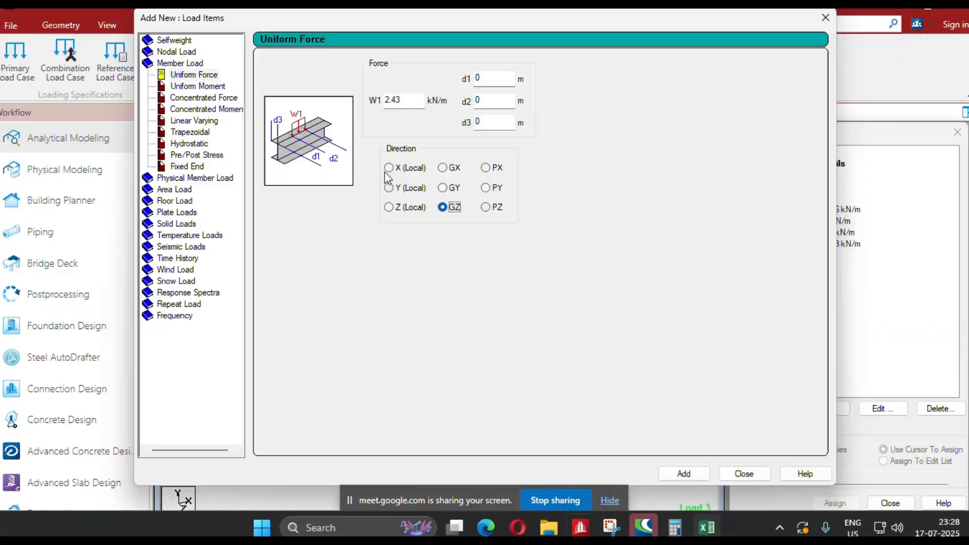
double_click(386, 101)
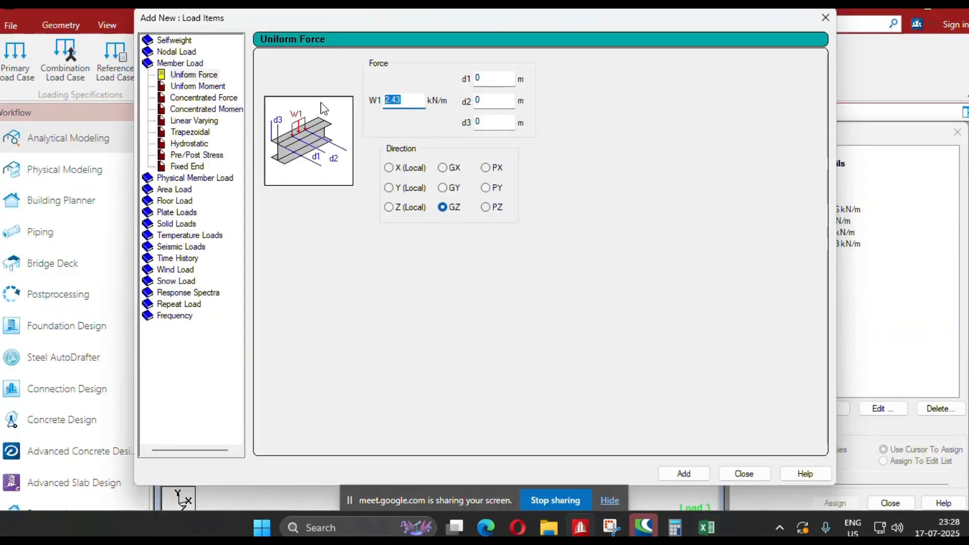
type("-3.4")
left_click(683, 472)
Add a 3.4 kN/m uniform force in the GZ direction and finish adding load items.
left_click(409, 107)
type("3.4")
left_click(684, 474)
left_click(754, 470)
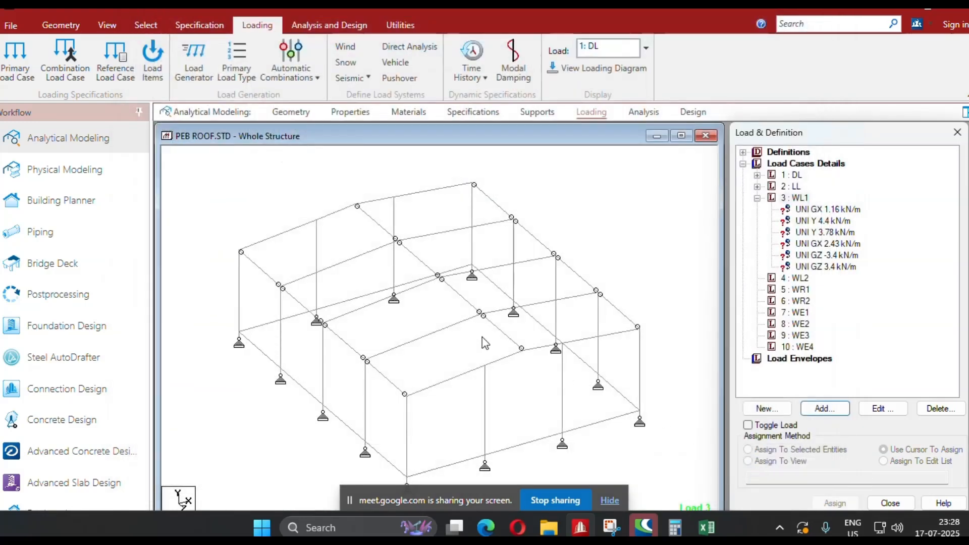
Assign the GX 1.16 kN/m load to the three intermediate frame columns along the left side wall of the building.
left_click(824, 210)
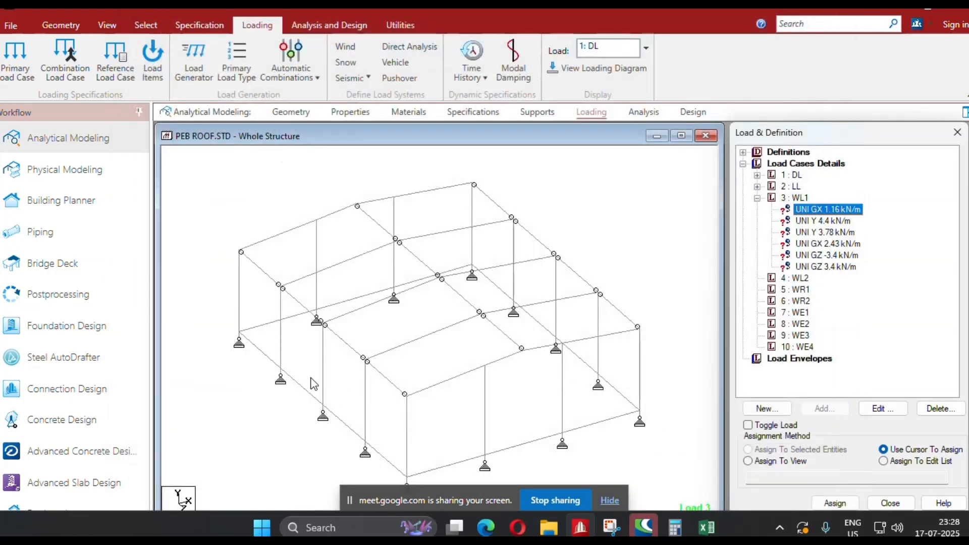
left_click(281, 348)
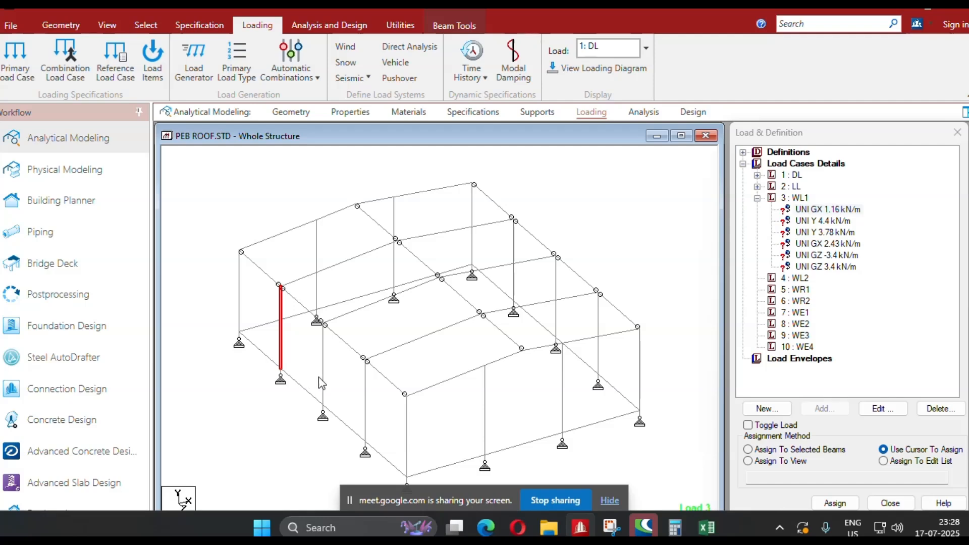
left_click(321, 378, "ctrl")
left_click(365, 424, "ctrl")
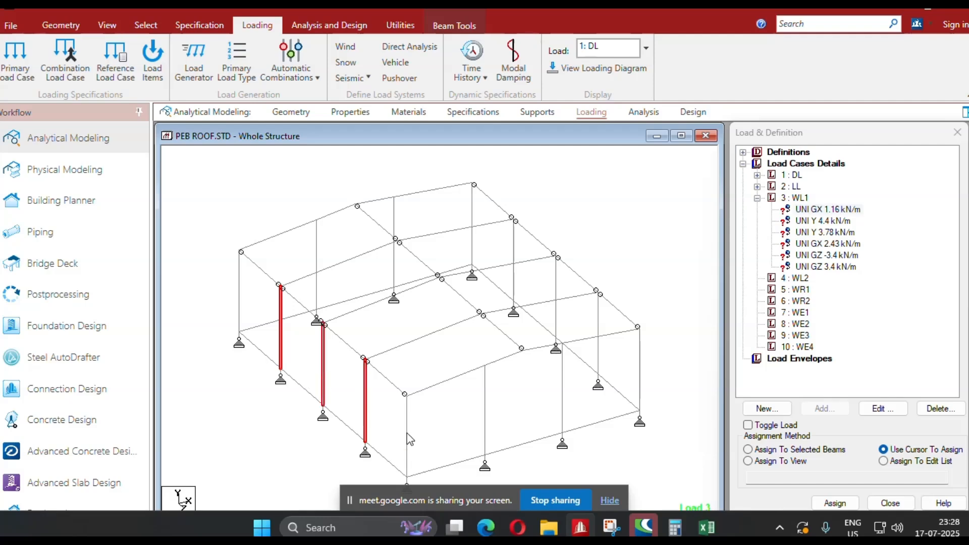
left_click(749, 449)
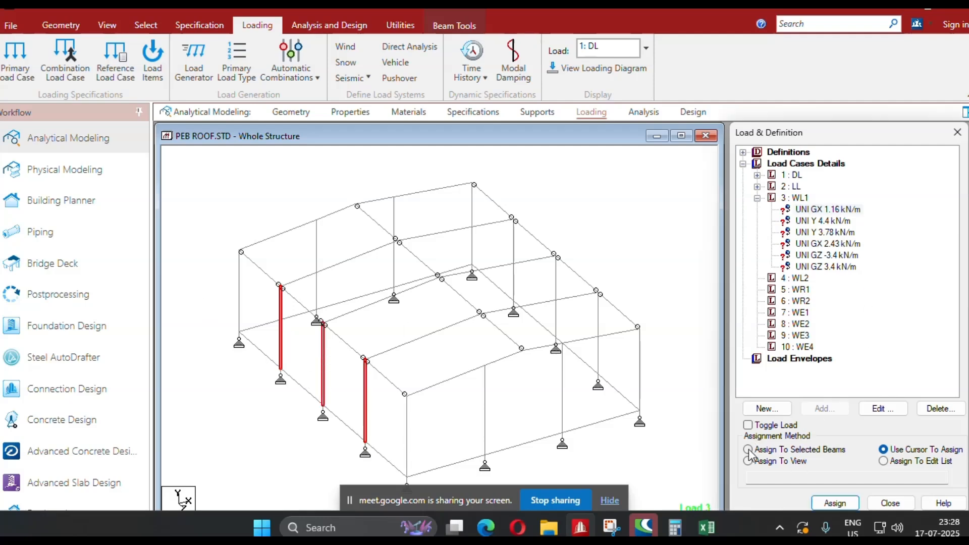
left_click(835, 503)
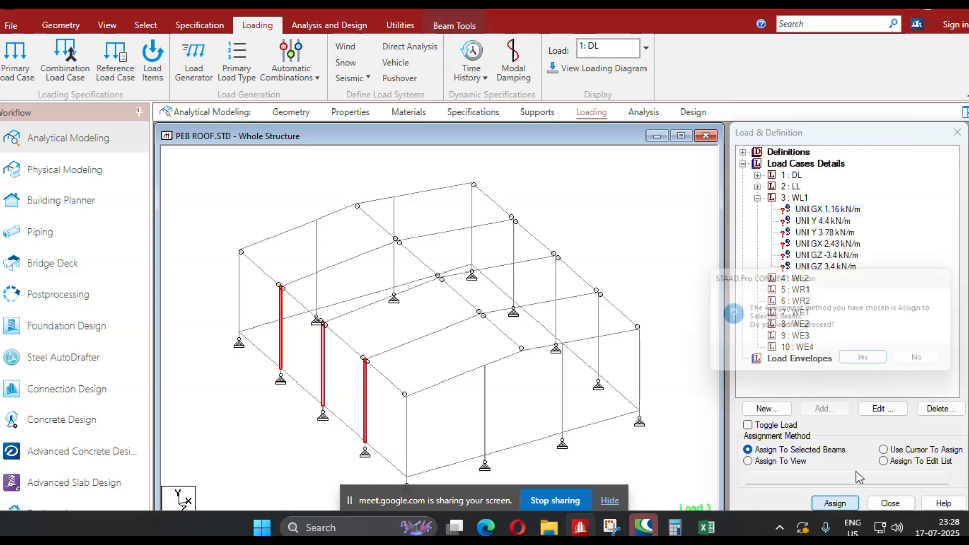
left_click(863, 358)
Assign the local Y 4.4 kN/m load to the three intermediate rafters on the left roof slope.
left_click(344, 261)
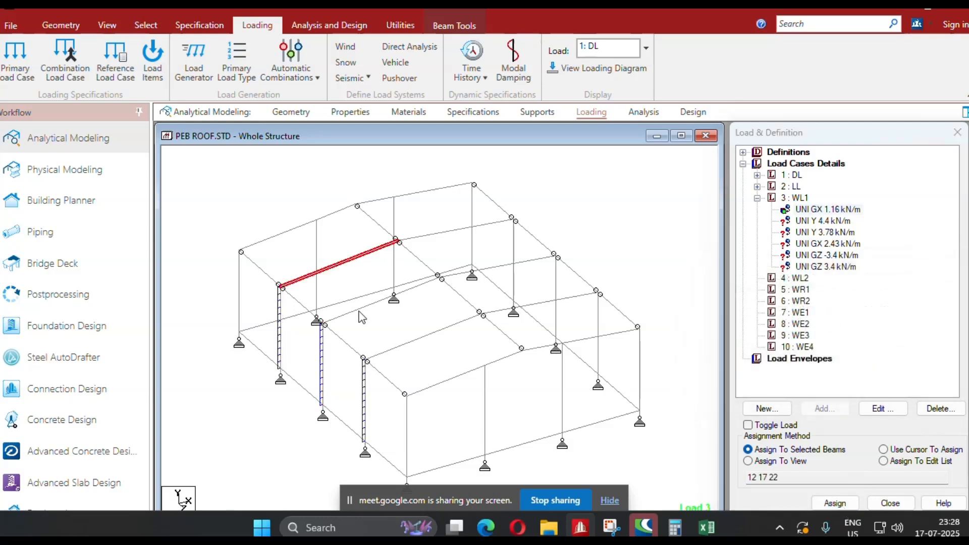
left_click(354, 312, "ctrl")
left_click(404, 346, "ctrl")
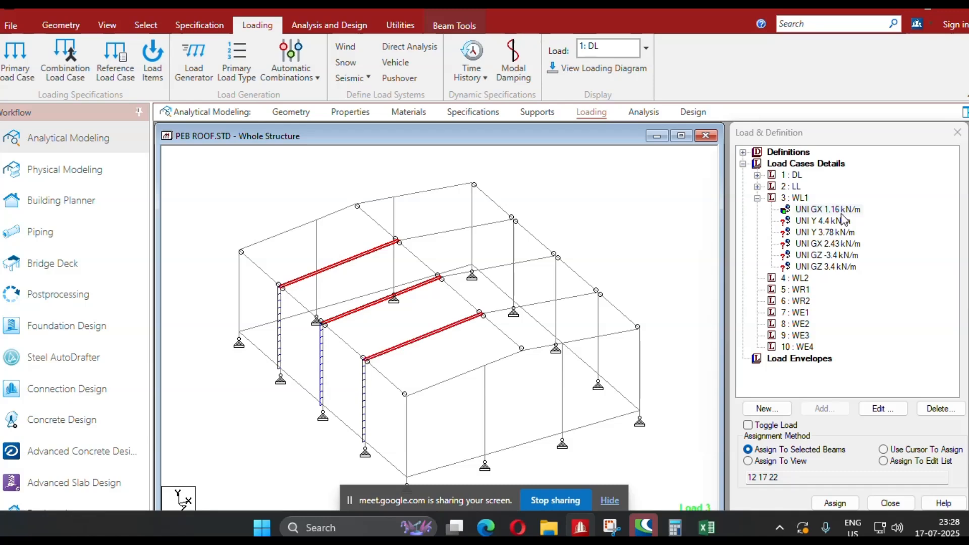
left_click(826, 231)
left_click(834, 504)
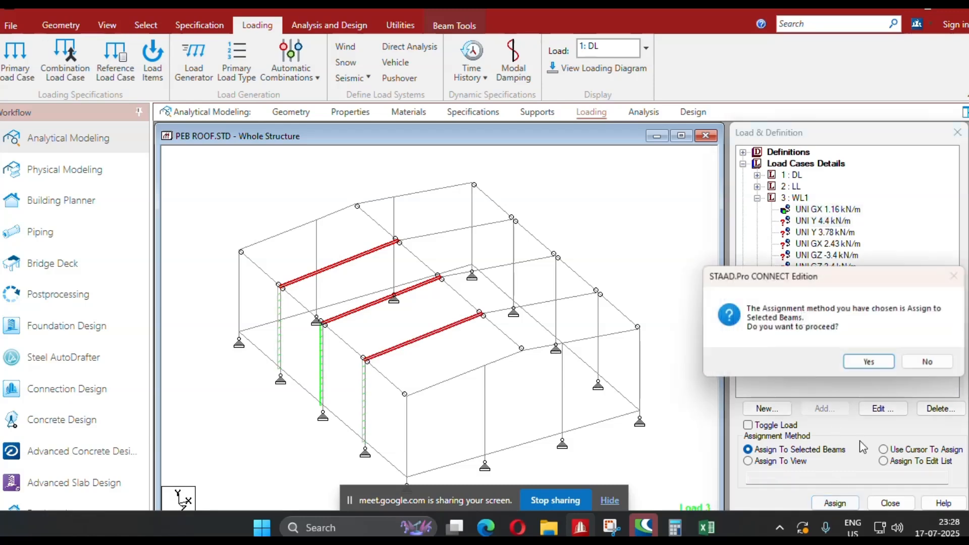
left_click(870, 363)
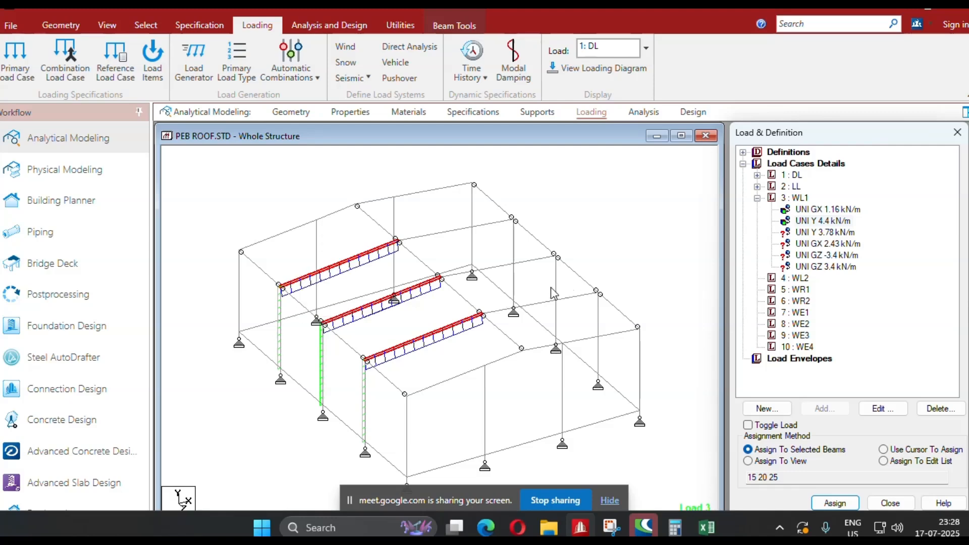
Assign the local Y 3.78 kN/m load to the three intermediate rafters on the right roof slope.
left_click(444, 232)
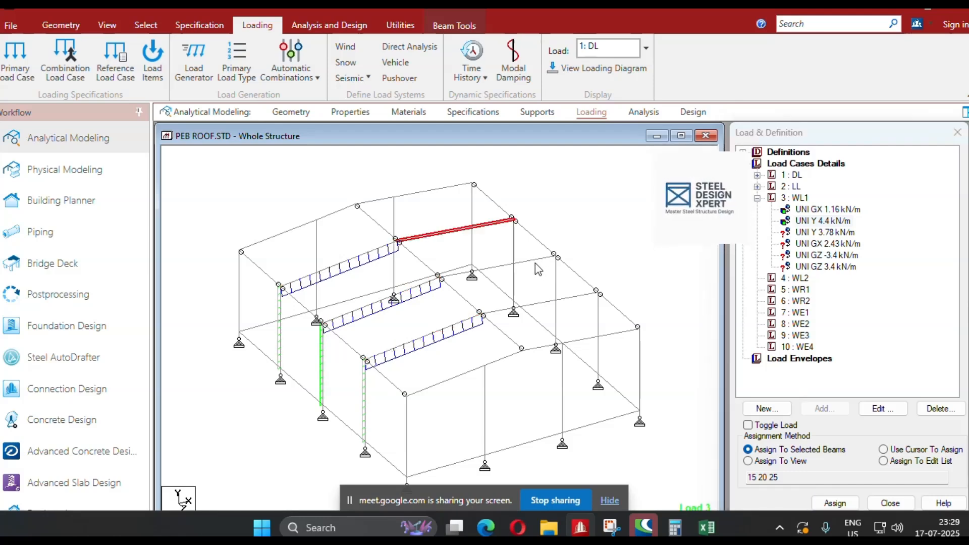
left_click(535, 261, "ctrl")
left_click(581, 296, "ctrl")
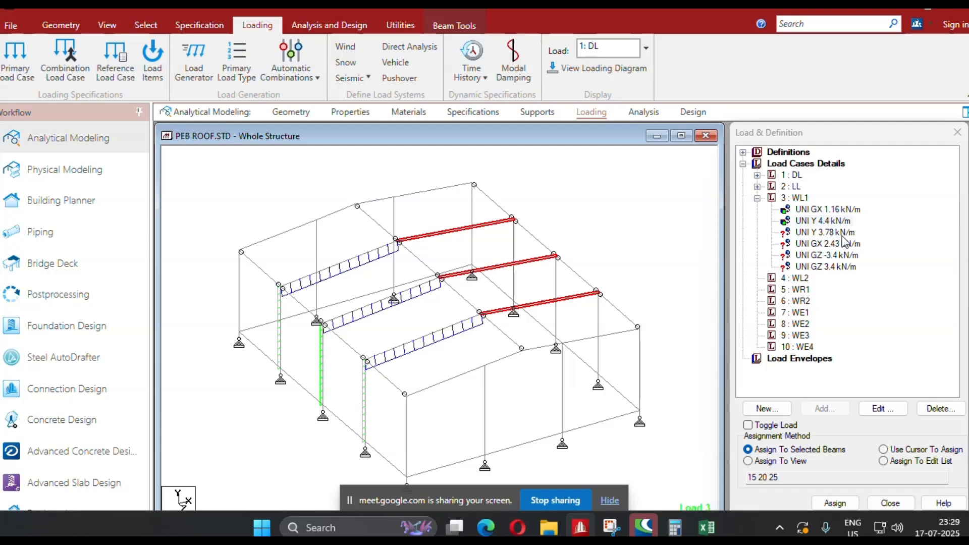
left_click(836, 353)
left_click(835, 503)
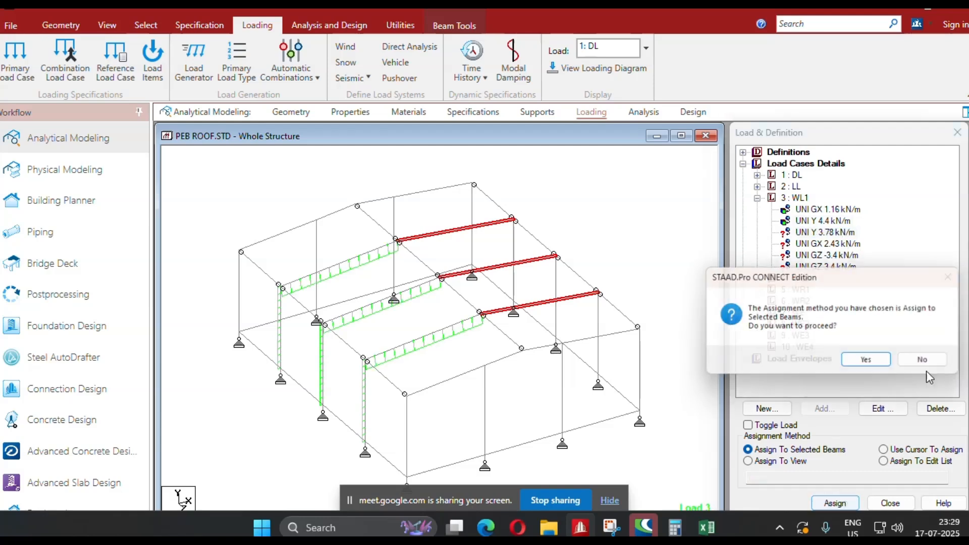
left_click(874, 363)
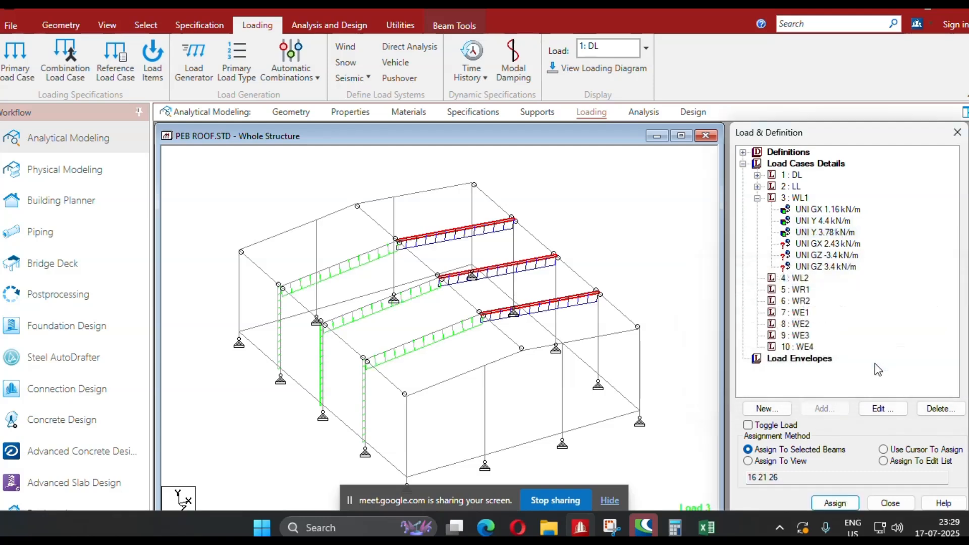
Assign the GX 2.43 kN/m load to the three intermediate frame columns along the right side wall of the building.
left_click(514, 255)
left_click(556, 295, "ctrl")
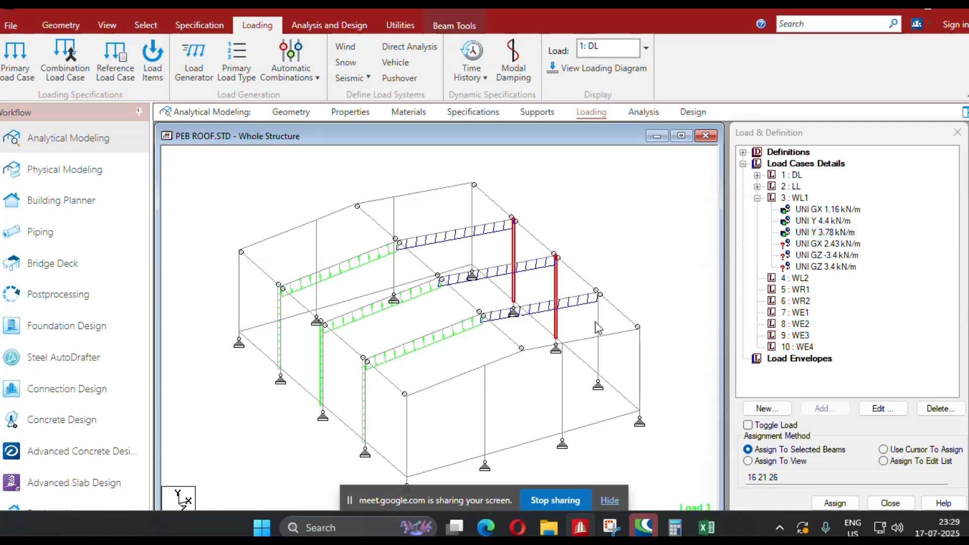
left_click(598, 333, "ctrl")
left_click(827, 244)
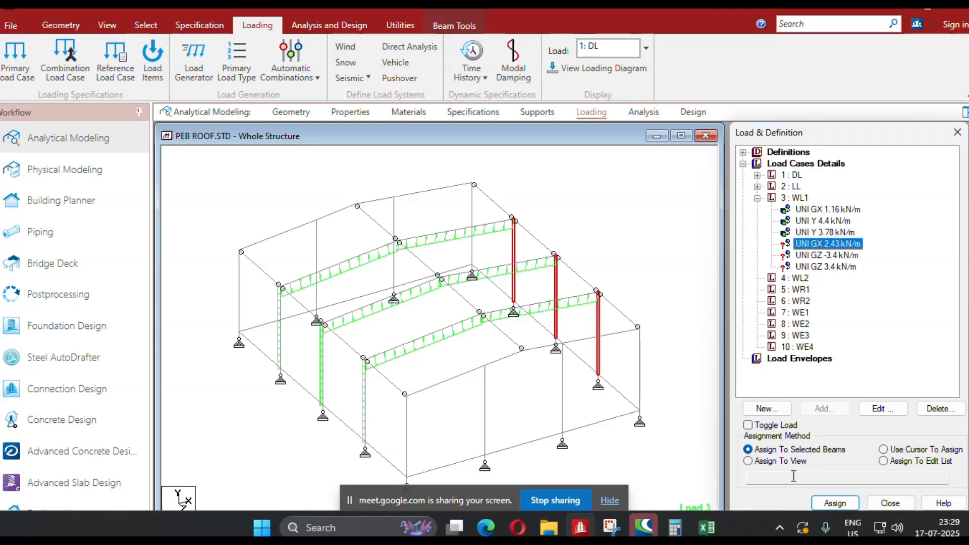
left_click(834, 502)
left_click(871, 363)
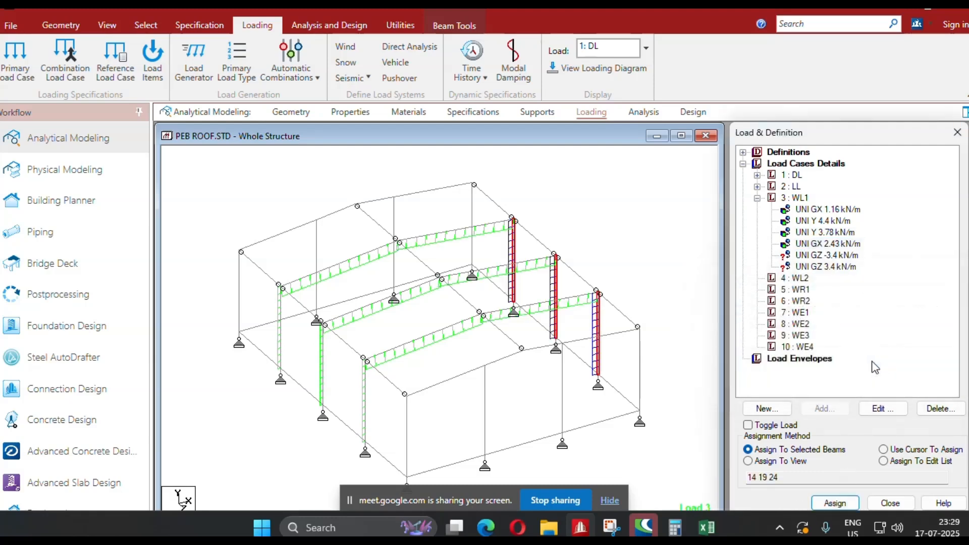
Assign the GZ -3.4 kN/m load to the two intermediate columns of the rear gable end wall.
left_click(395, 222)
left_click(316, 254, "ctrl")
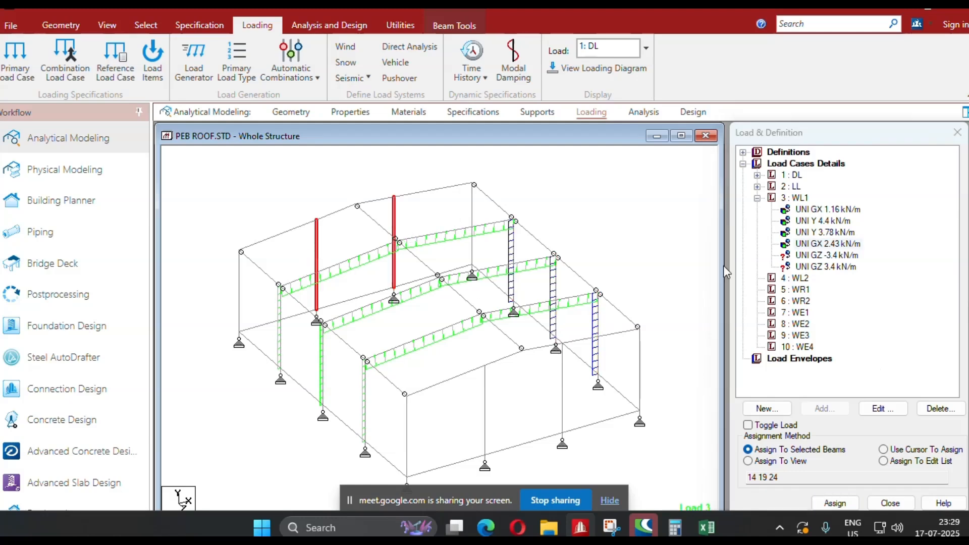
left_click(831, 255)
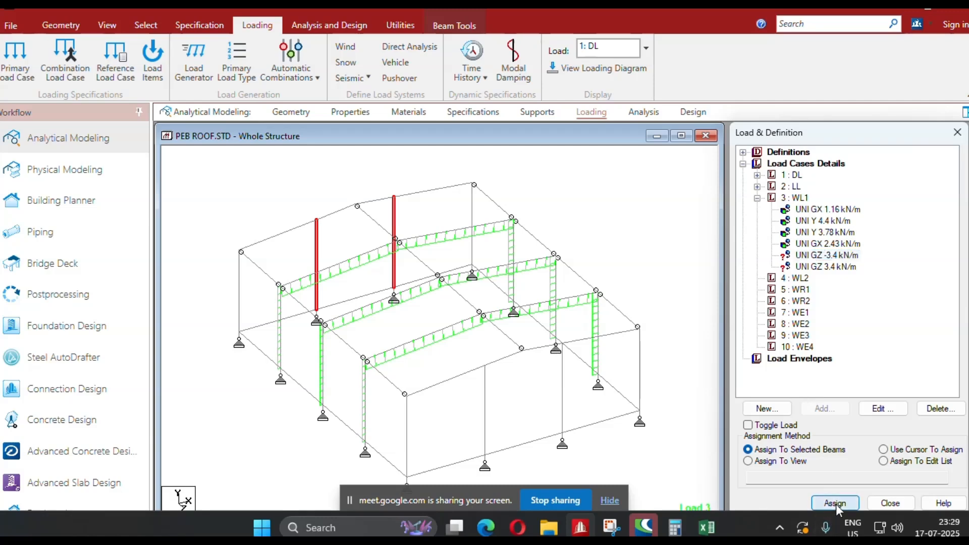
left_click(835, 503)
left_click(880, 362)
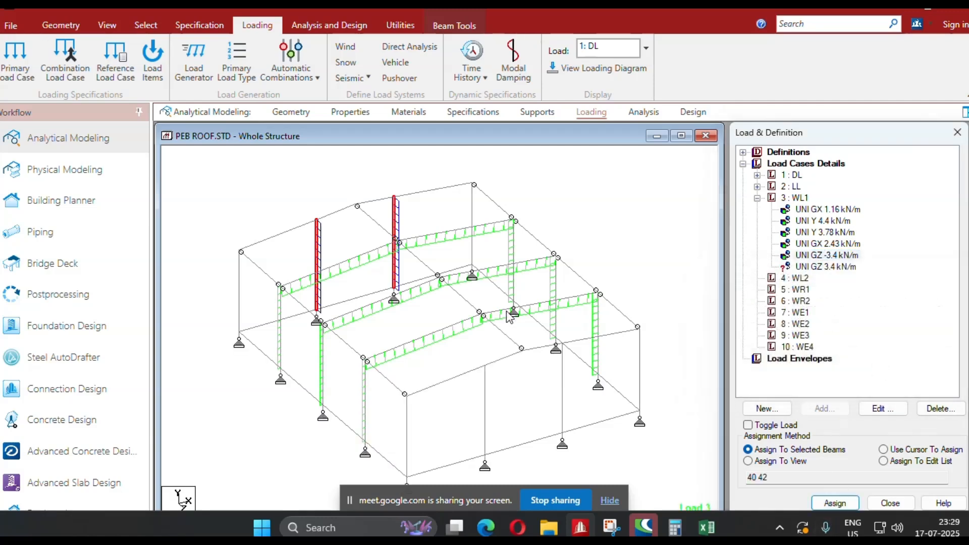
Assign the GZ 3.4 kN/m load to the two intermediate columns of the front gable end wall and clear the selection.
middle_click_drag(507, 313, 489, 282)
left_click(467, 380)
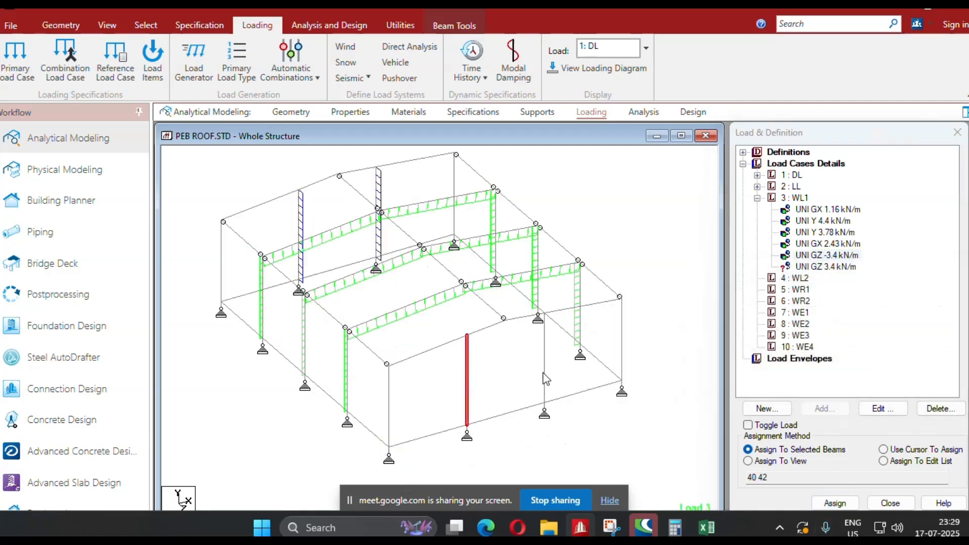
left_click(545, 375, "ctrl")
left_click(827, 267)
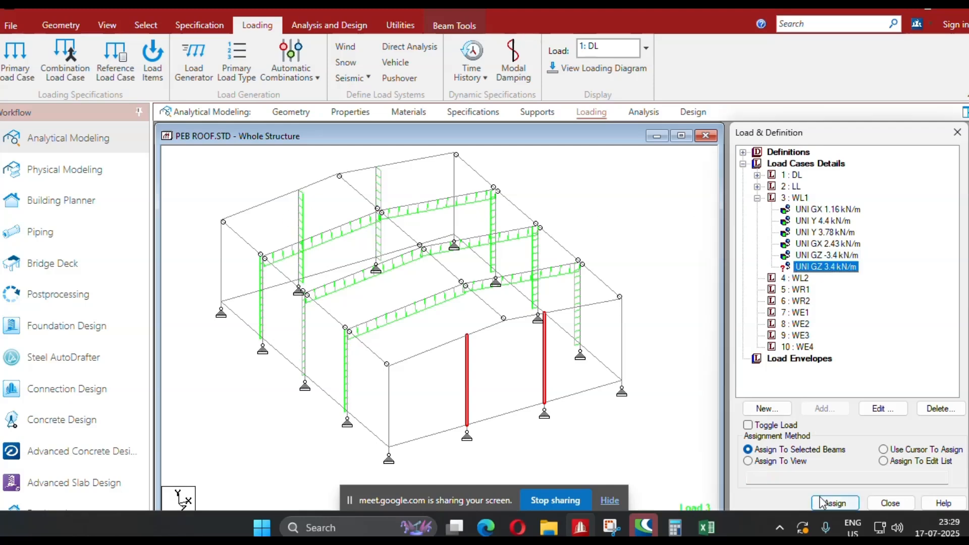
left_click(835, 504)
left_click(870, 363)
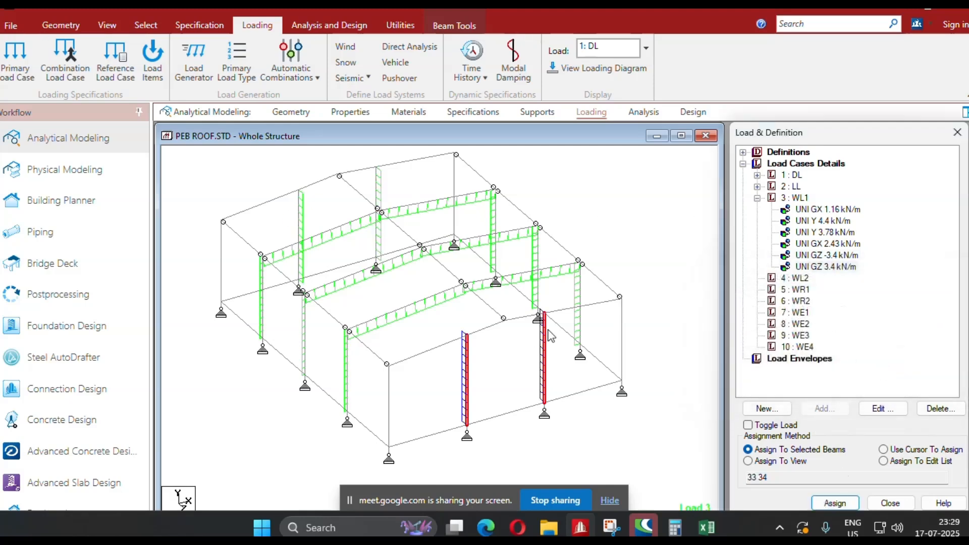
scroll(626, 276, "down", 1)
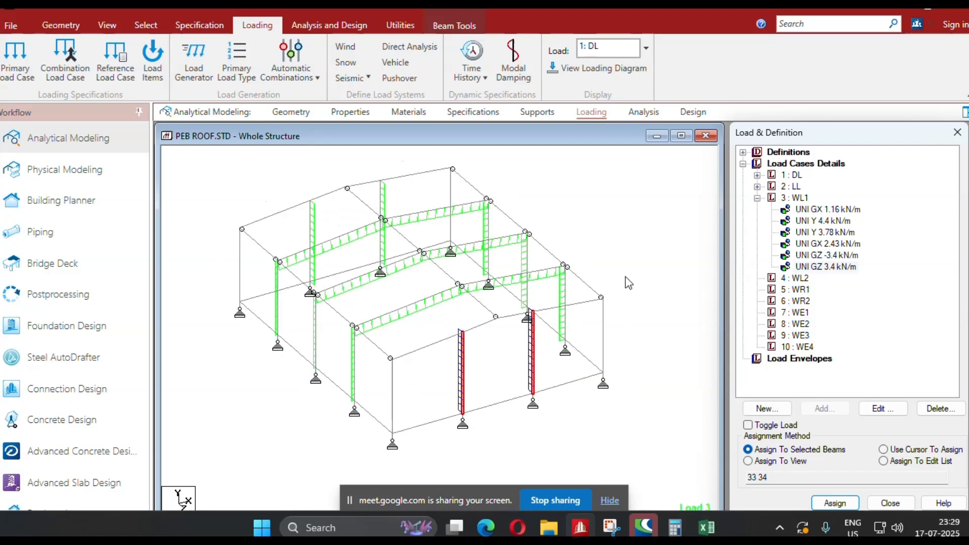
left_click(625, 236)
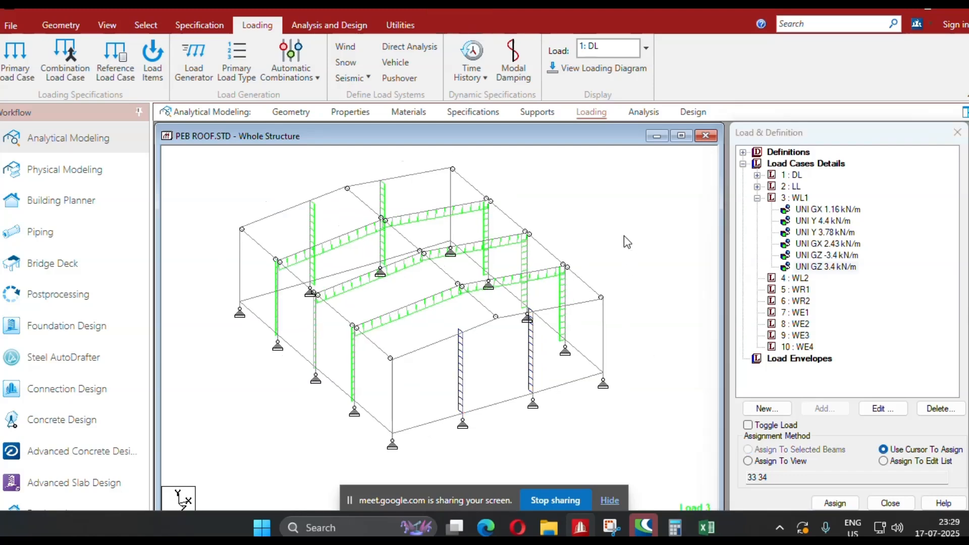
Add a GX uniform force of 0.58 kN/m to load case WL1, taking the value from the workbook's WL1/2 column.
left_click(795, 198)
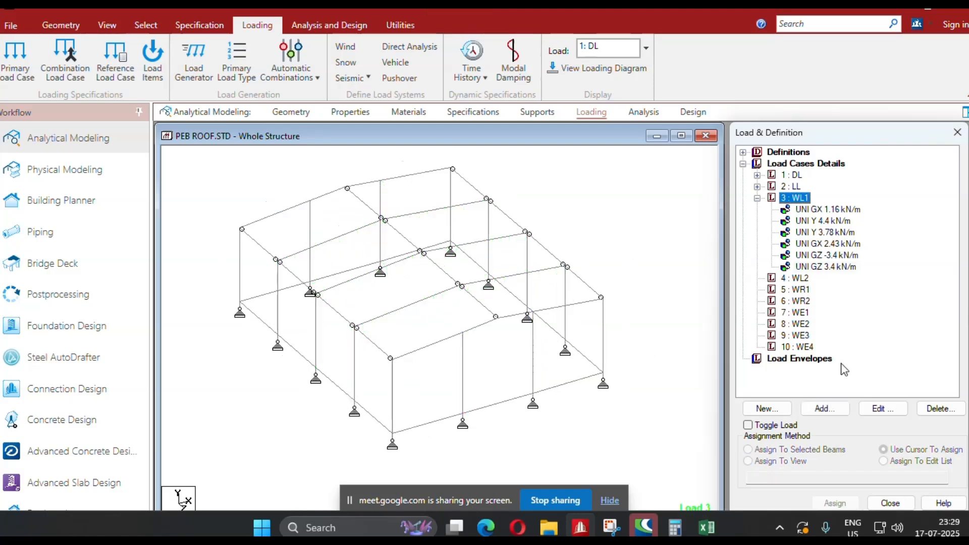
left_click(823, 409)
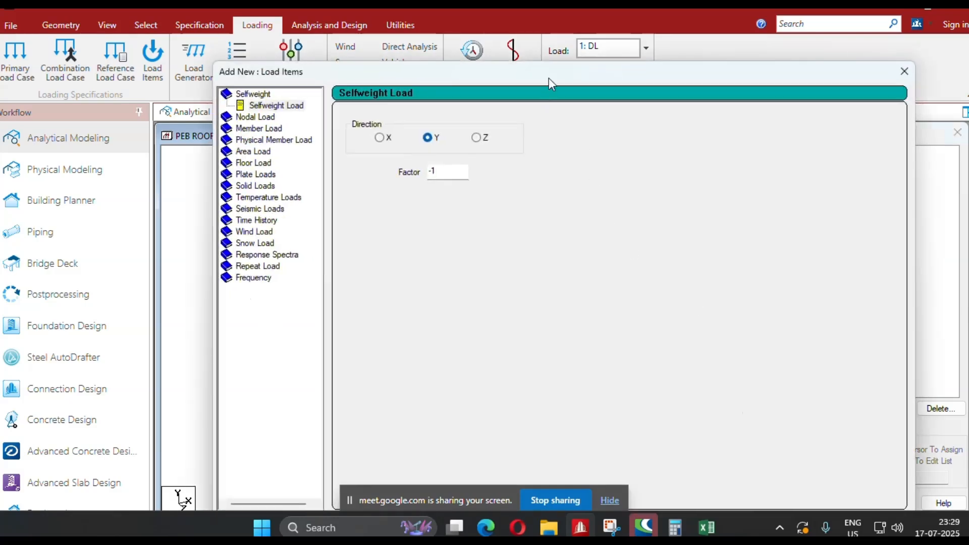
left_click_drag(546, 79, 348, 51)
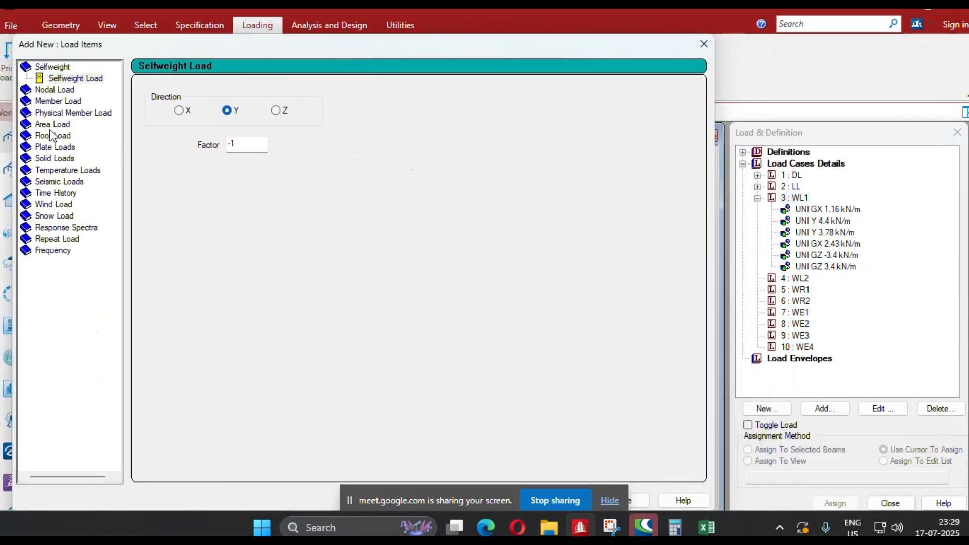
left_click(58, 101)
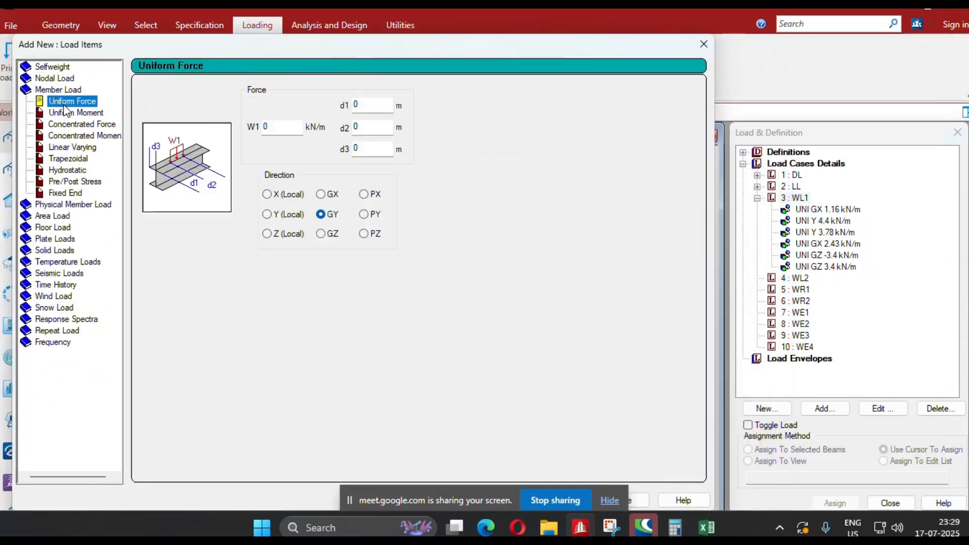
left_click(321, 195)
key("alt+Tab")
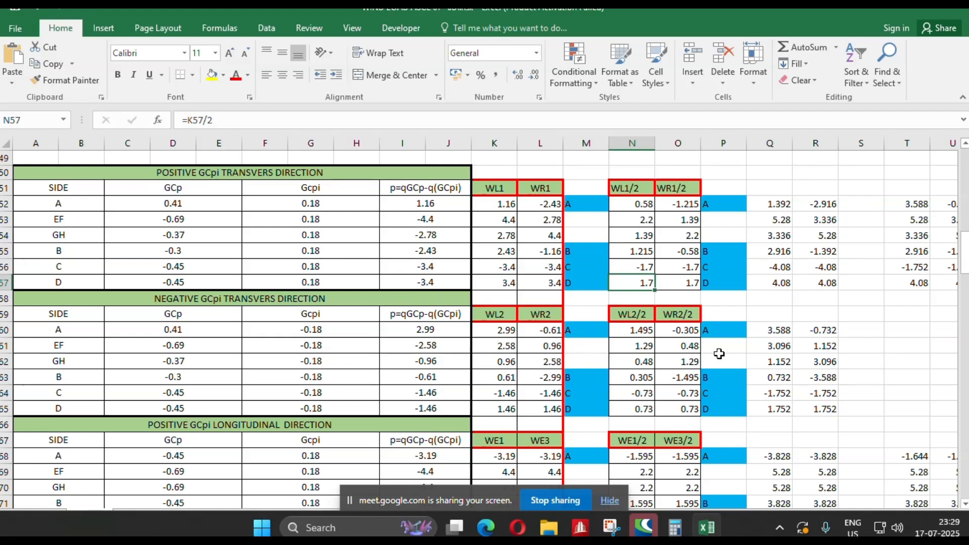
key("alt+Tab")
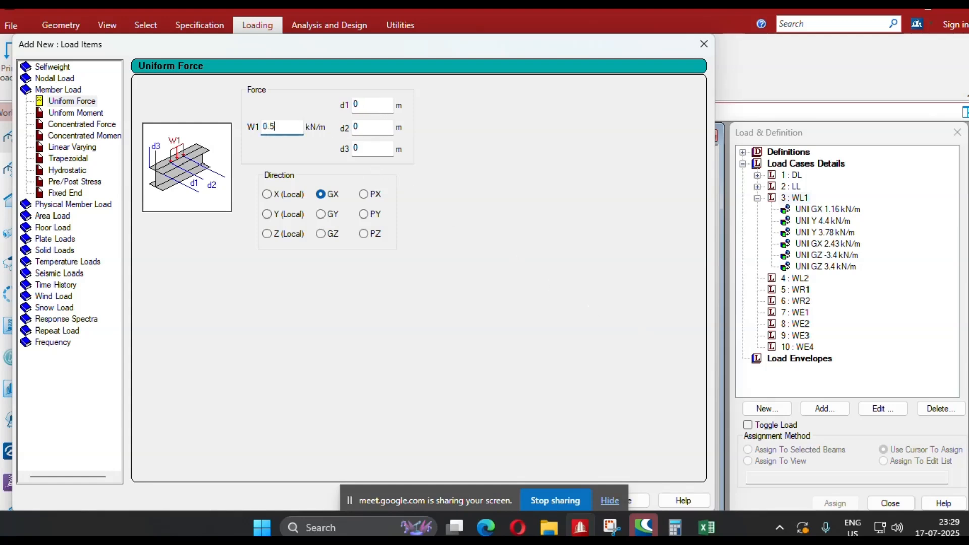
left_click_drag(465, 57, 605, 30)
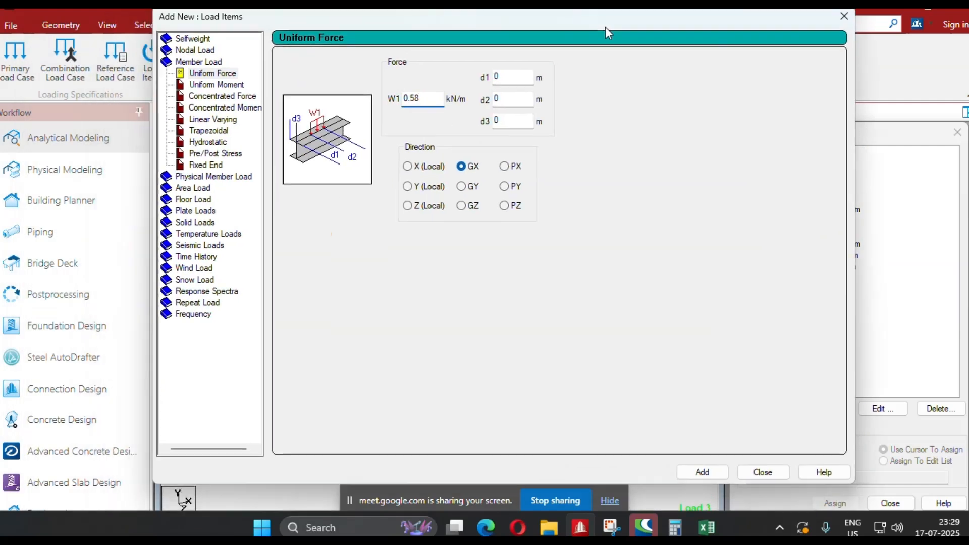
left_click(706, 475)
Add two local Y uniform forces of 2.2 kN/m and 1.89 kN/m to load case WL1.
left_click(408, 187)
type("2.2")
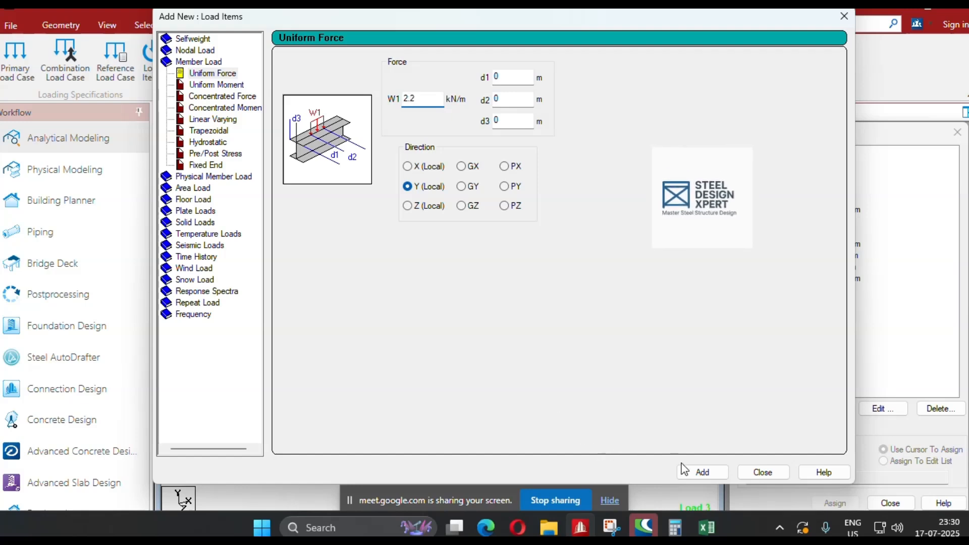
left_click(704, 477)
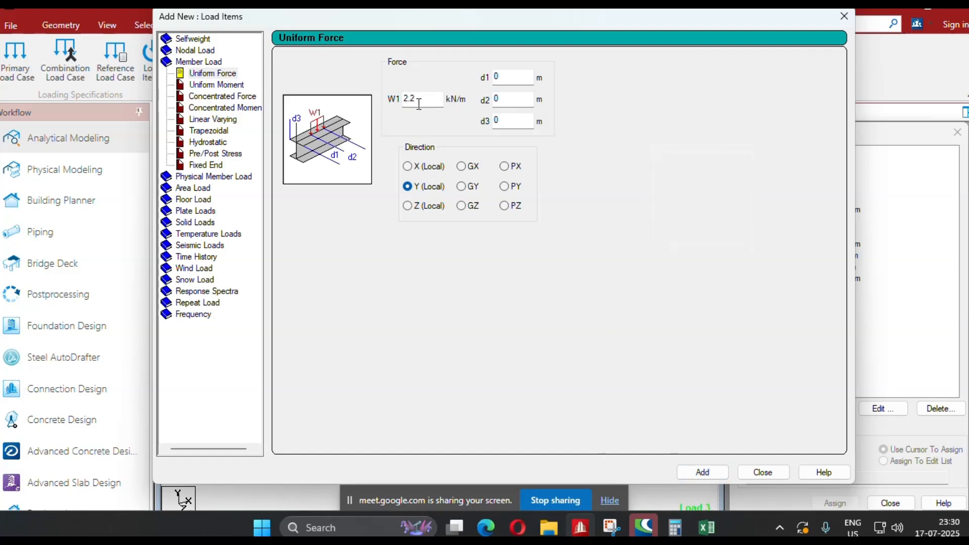
left_click_drag(418, 102, 355, 101)
type("1.89")
left_click(701, 472)
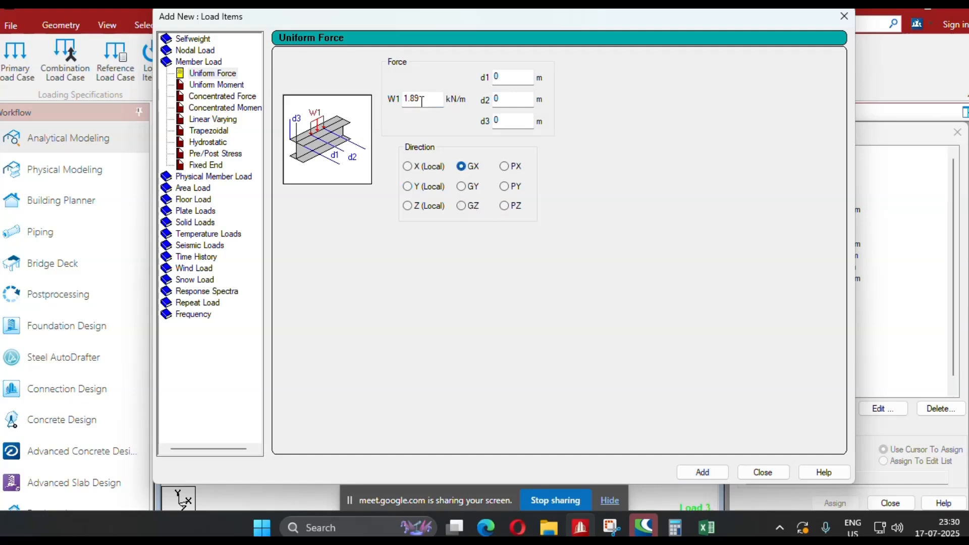
Check the WL1/2 values in the wind load workbook and add a 1.215 kN/m uniform force in the GX direction.
key("alt+Tab")
key("alt+Tab")
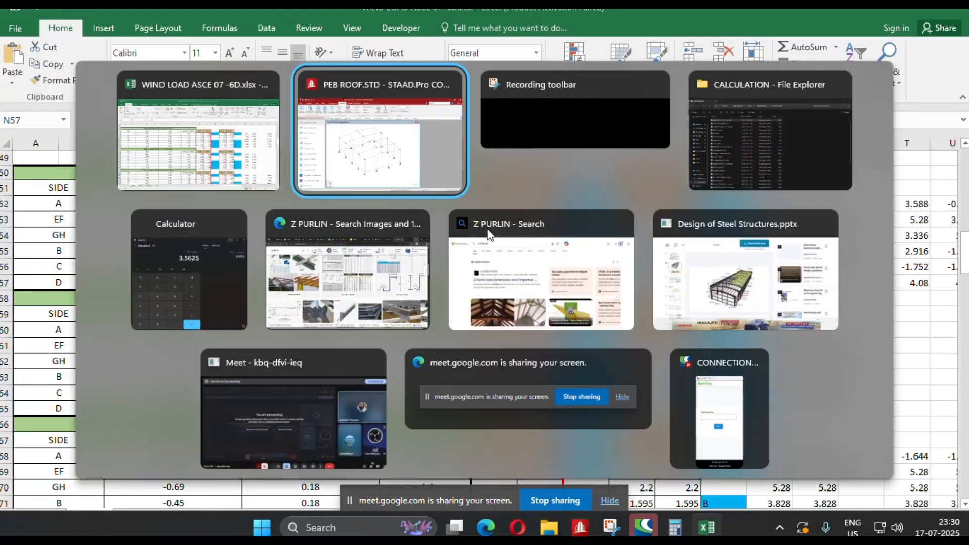
left_click_drag(420, 103, 358, 104)
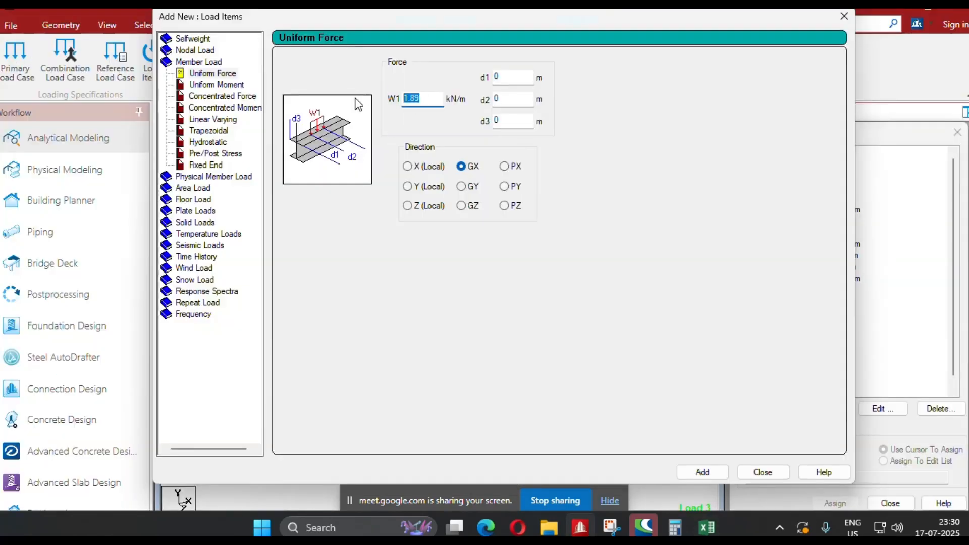
type("1.215")
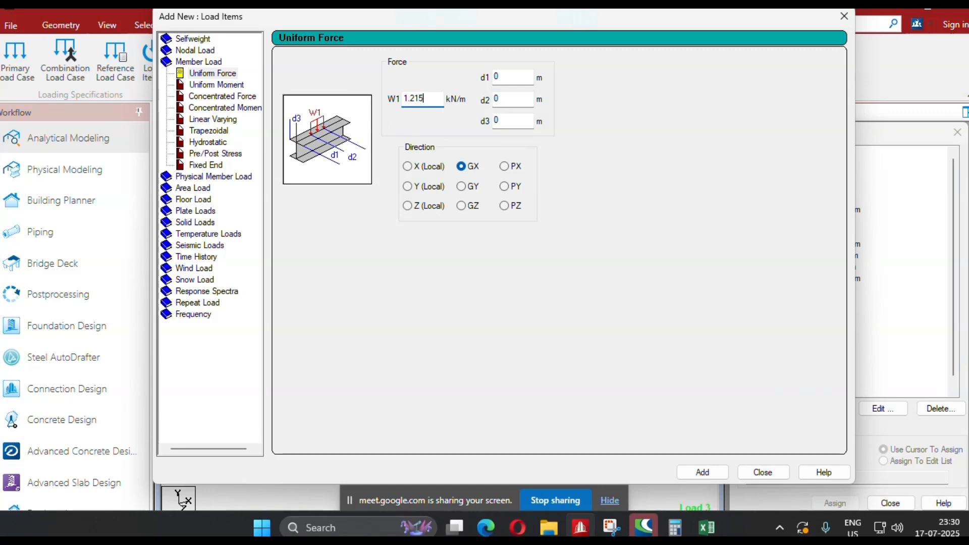
left_click(700, 469)
Add a 1.7 kN/m uniform force in the GZ direction to WL1 and finish adding load items.
left_click(461, 205)
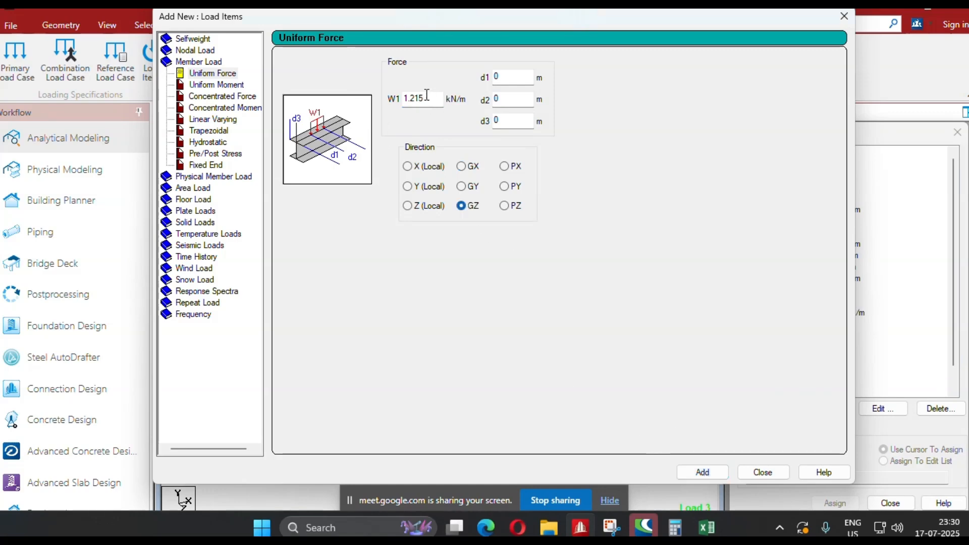
double_click(426, 94)
left_click_drag(336, 22, 220, 26)
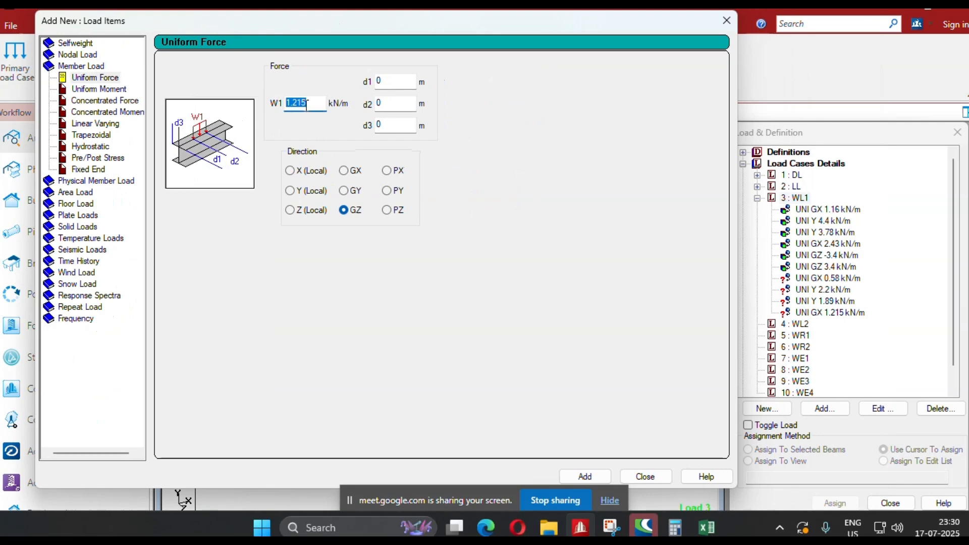
type("1.7")
left_click_drag(314, 103, 270, 103)
type("1.7")
left_click(585, 477)
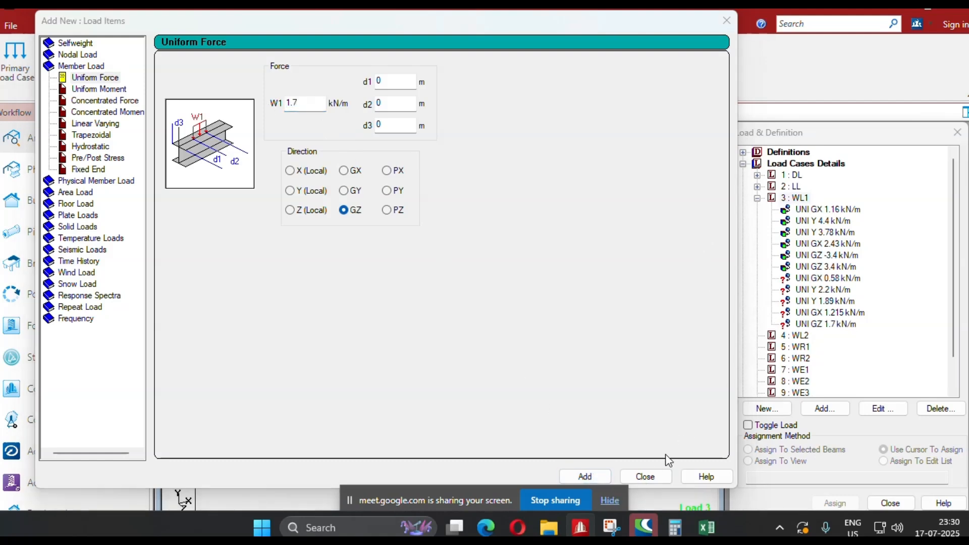
left_click(723, 21)
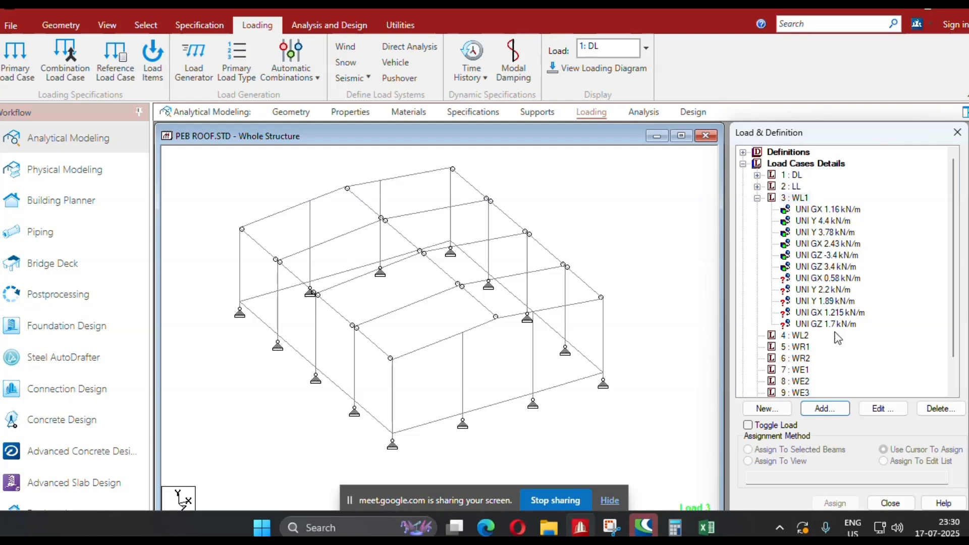
Change the value of the new GZ uniform force in WL1 to -1.7 kN/m.
double_click(833, 325)
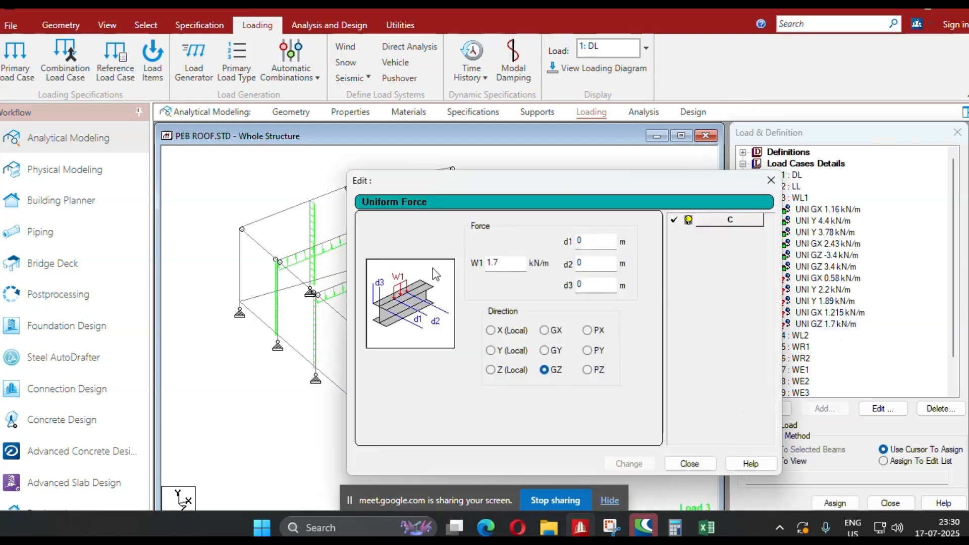
left_click(489, 263)
type("-")
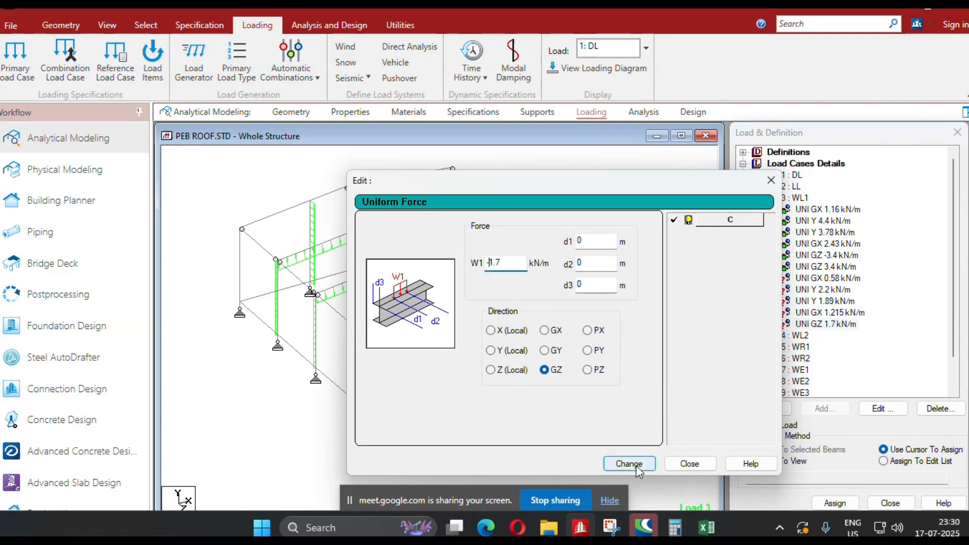
left_click(636, 464)
left_click(690, 463)
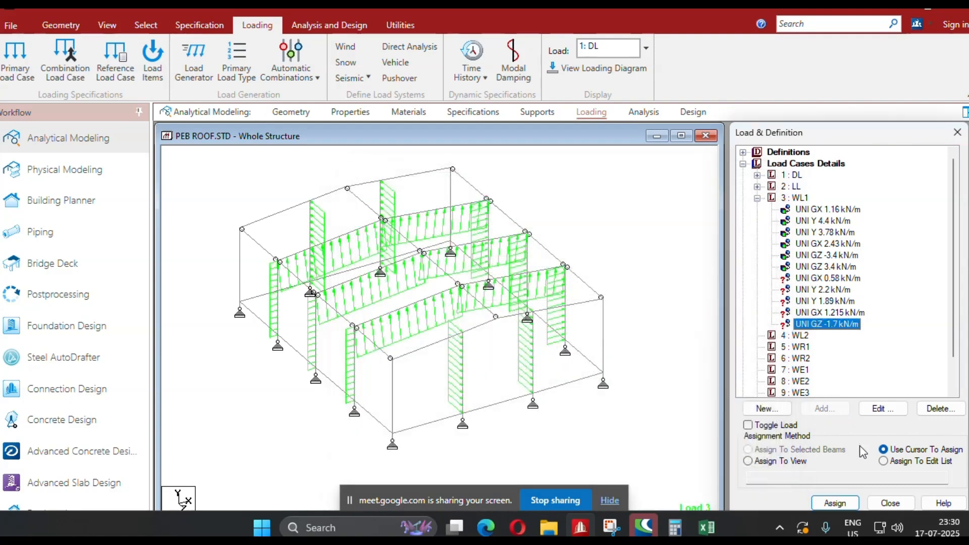
Add a uniform member force of 1.7 kN/m in the GZ direction to load case WL1.
left_click(800, 198)
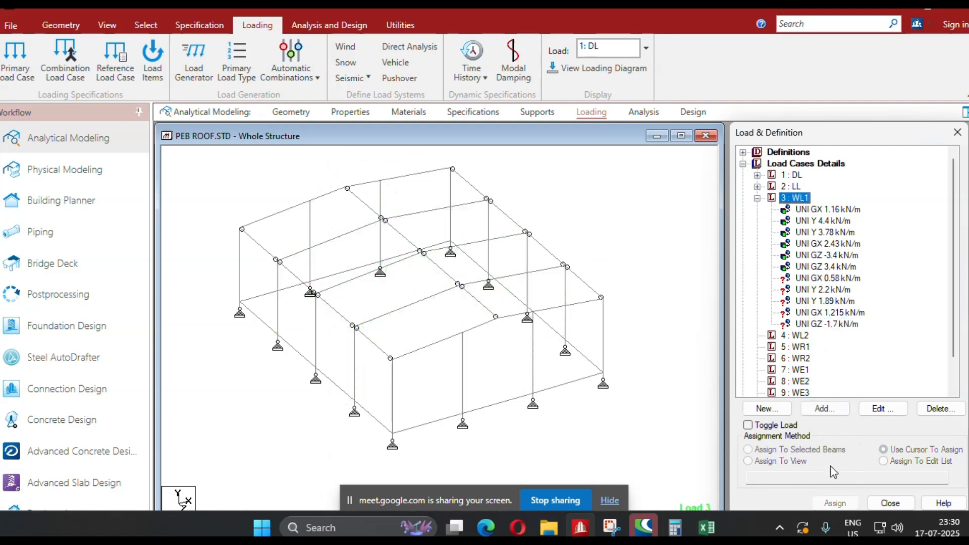
left_click(825, 408)
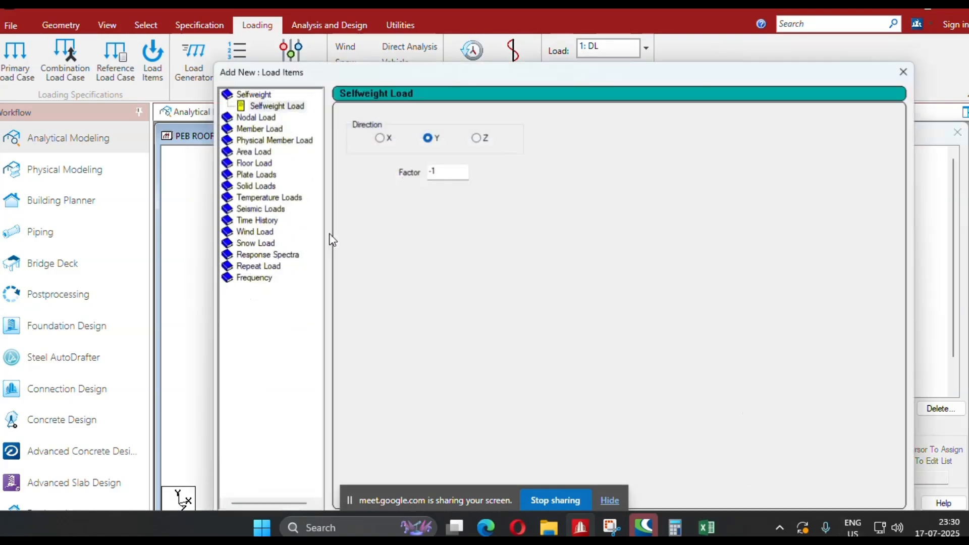
left_click(259, 128)
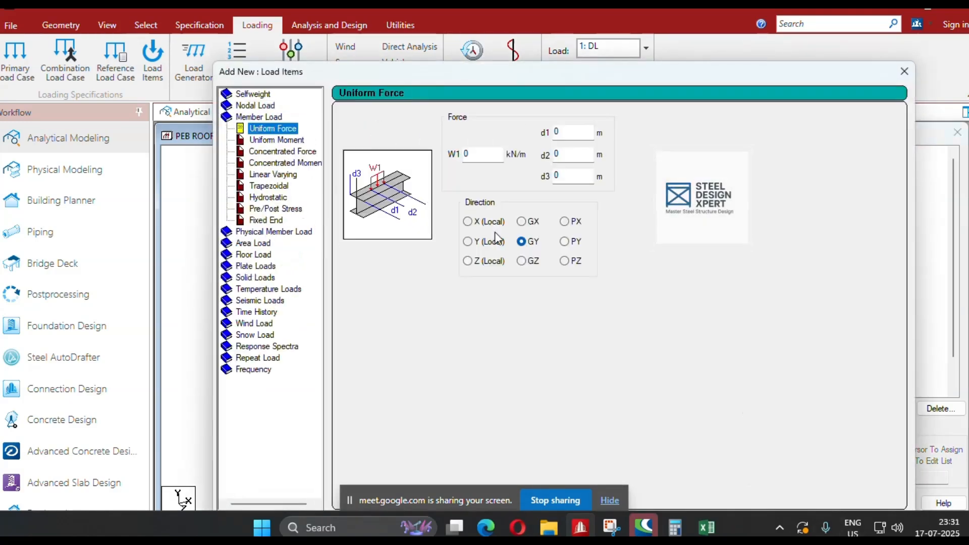
left_click(522, 261)
left_click_drag(551, 76, 387, 56)
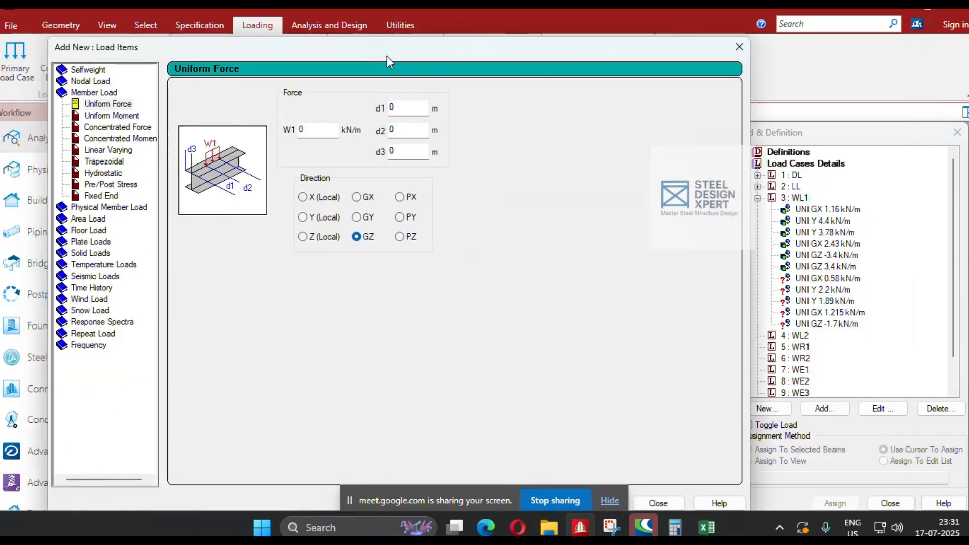
double_click(301, 130)
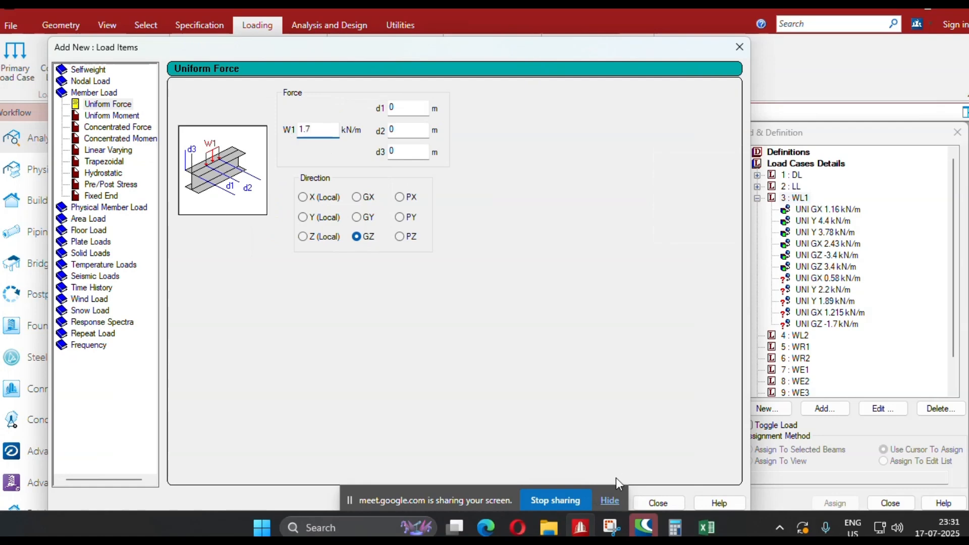
left_click_drag(507, 59, 604, 49)
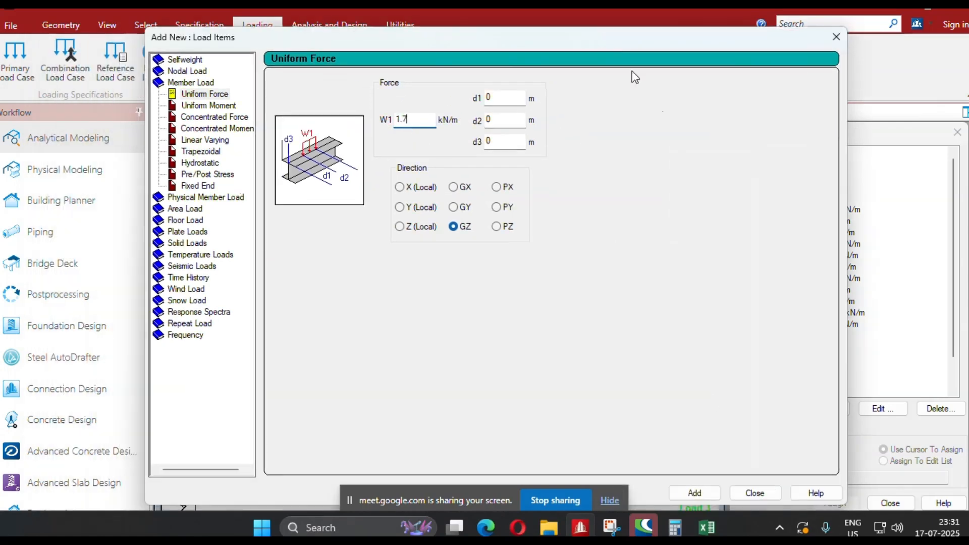
left_click(696, 494)
left_click(754, 493)
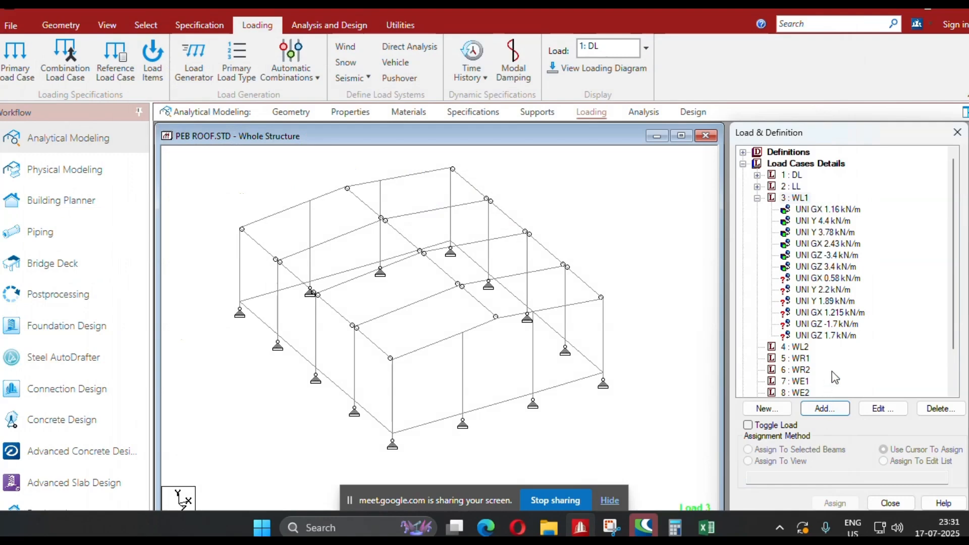
Assign the WL1 GX 0.58 kN/m uniform force to the two corner columns on the building's left eave side.
left_click(823, 289)
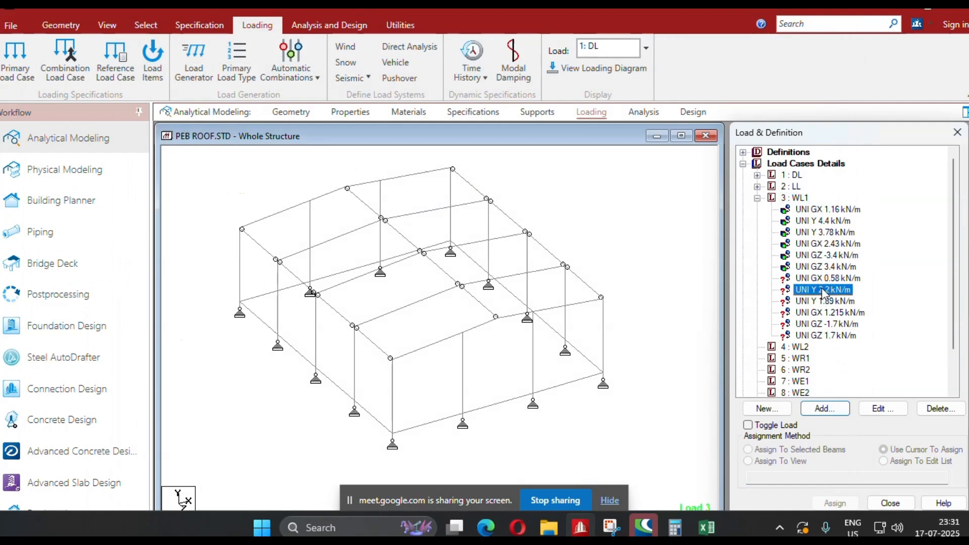
left_click(239, 265)
left_click(392, 410, "ctrl")
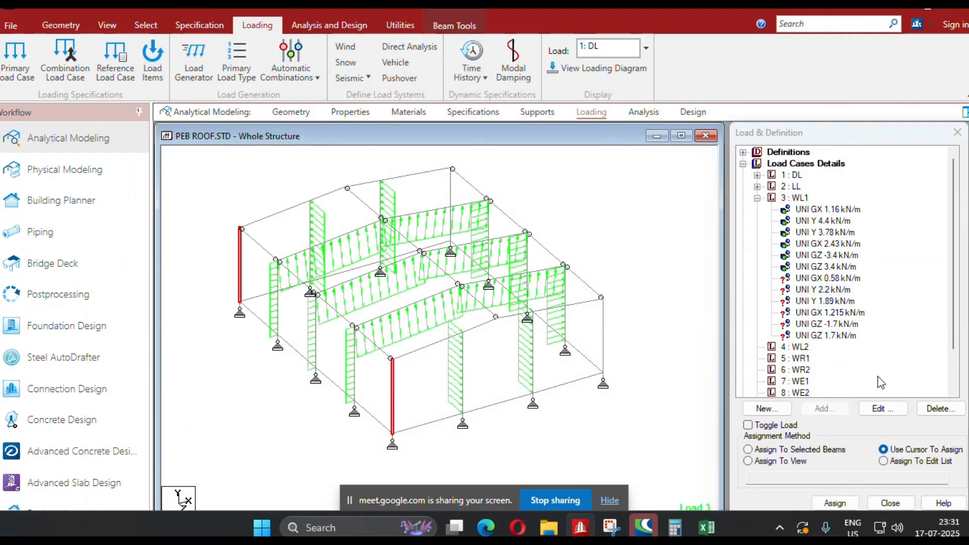
left_click(826, 278)
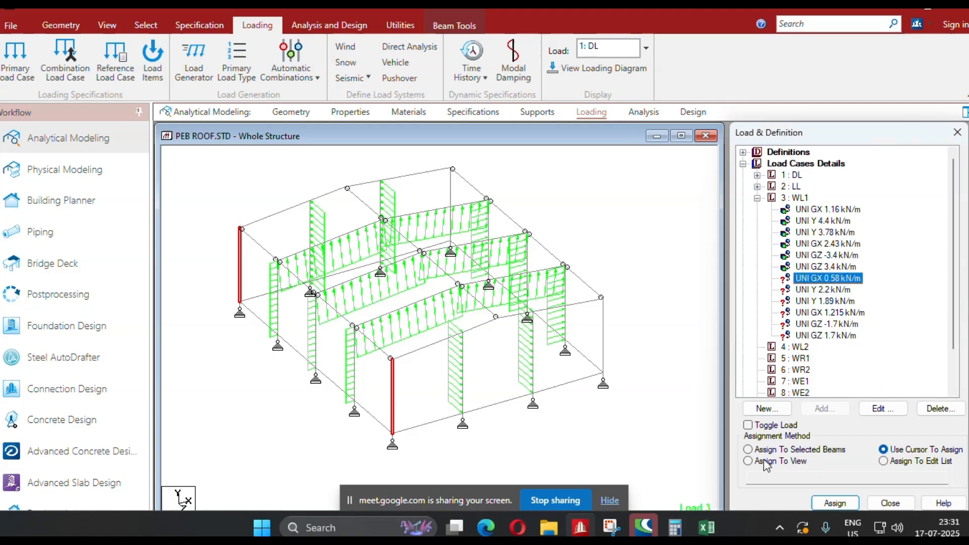
left_click(748, 449)
left_click(835, 503)
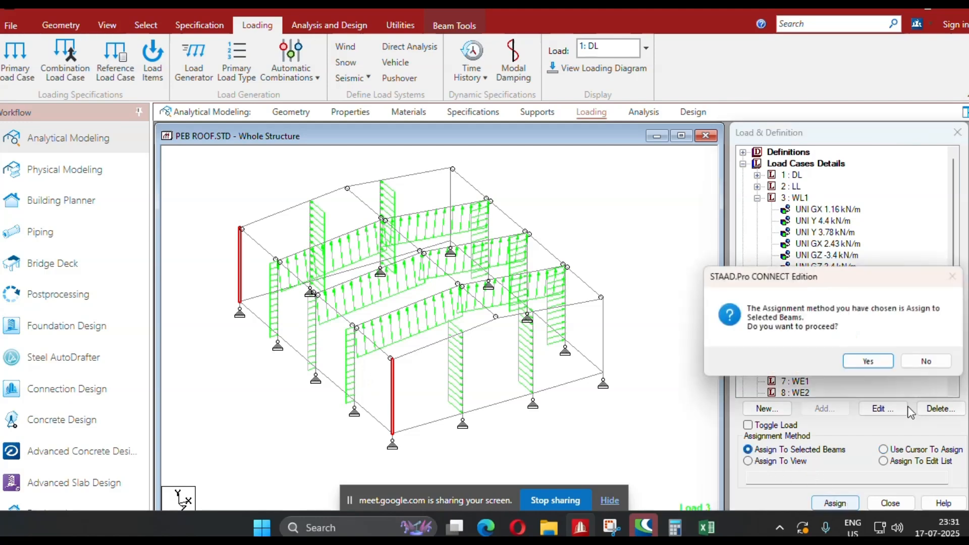
left_click(885, 368)
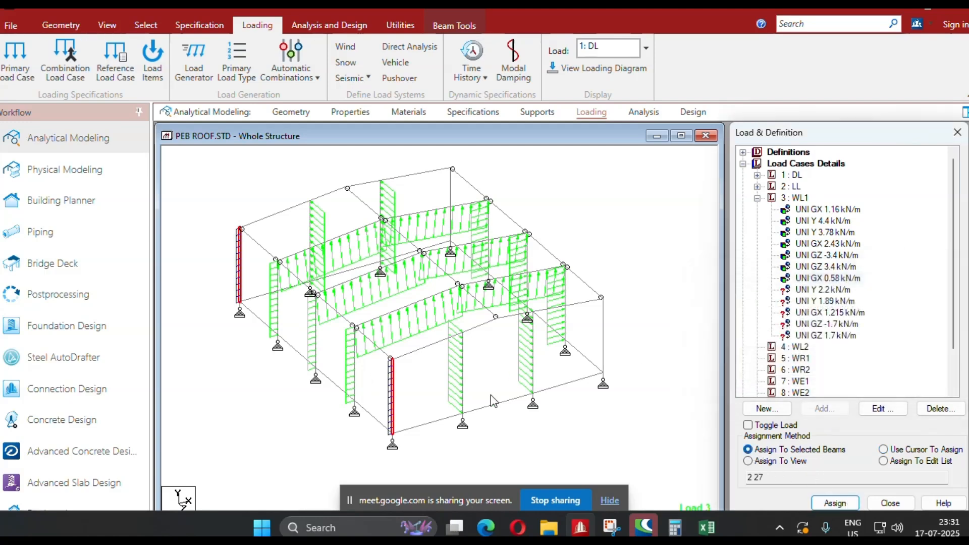
Assign the WL1 local Y 2.2 kN/m uniform force to the left-slope rafters of the two end frames.
left_click(268, 220)
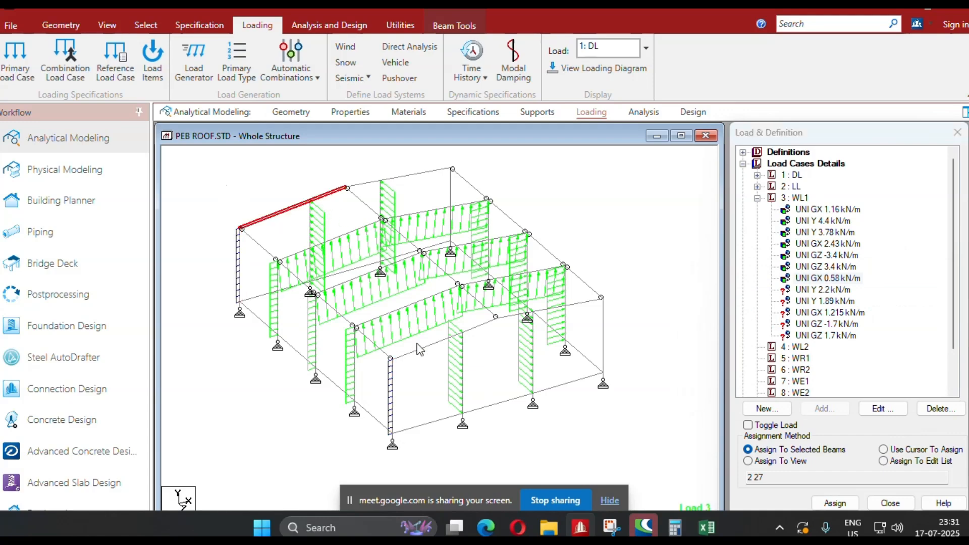
left_click(419, 348, "ctrl")
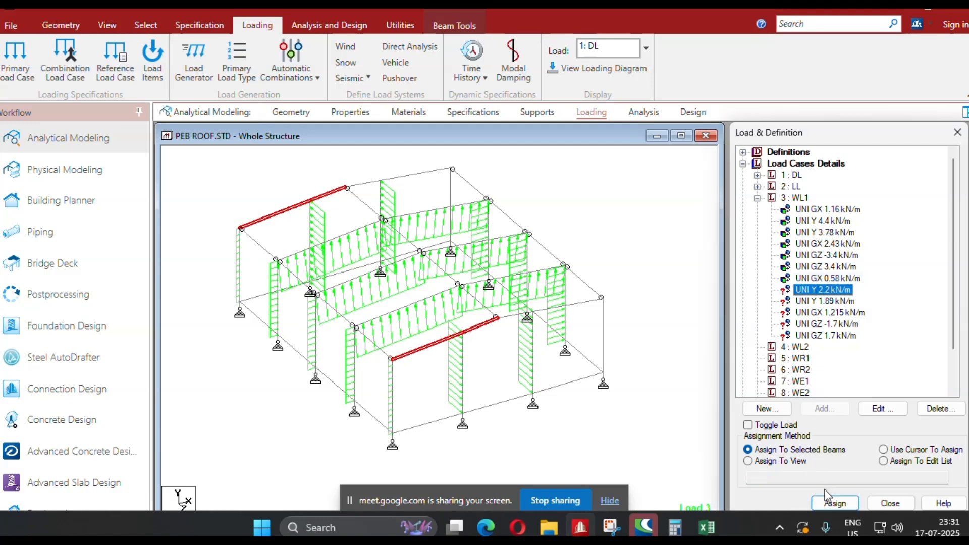
left_click(836, 503)
left_click(870, 362)
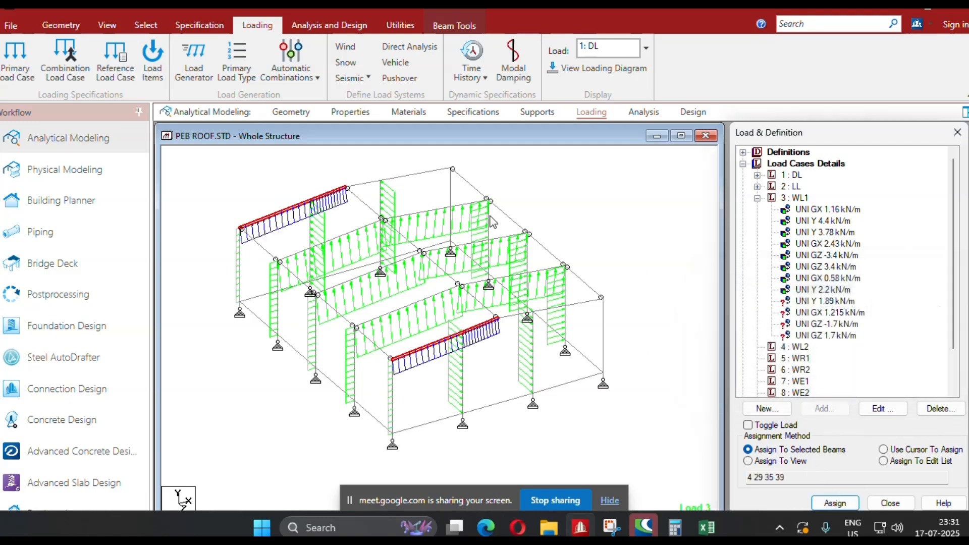
Assign the WL1 local Y 1.89 kN/m uniform force to the right-slope rafters of the two end frames.
left_click(431, 173)
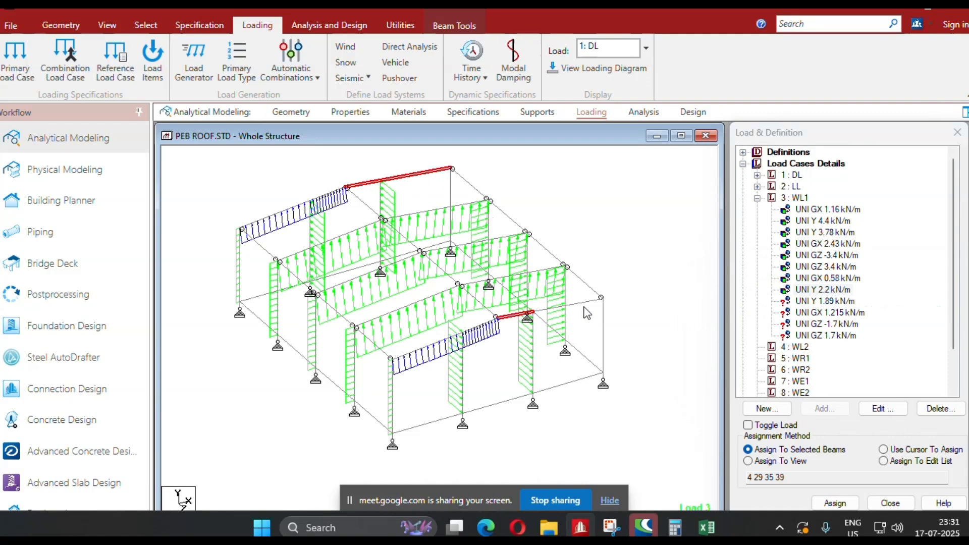
left_click(828, 301)
left_click(835, 503)
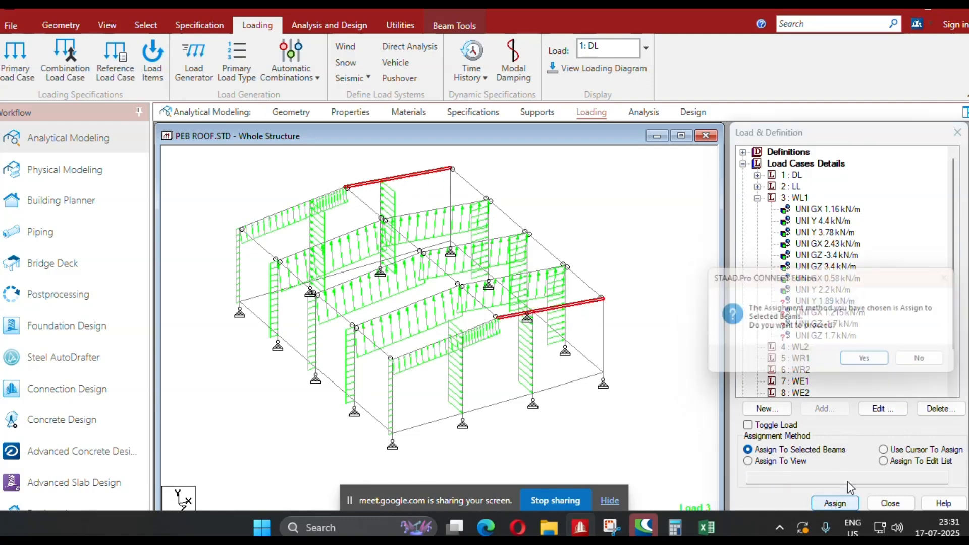
left_click(869, 363)
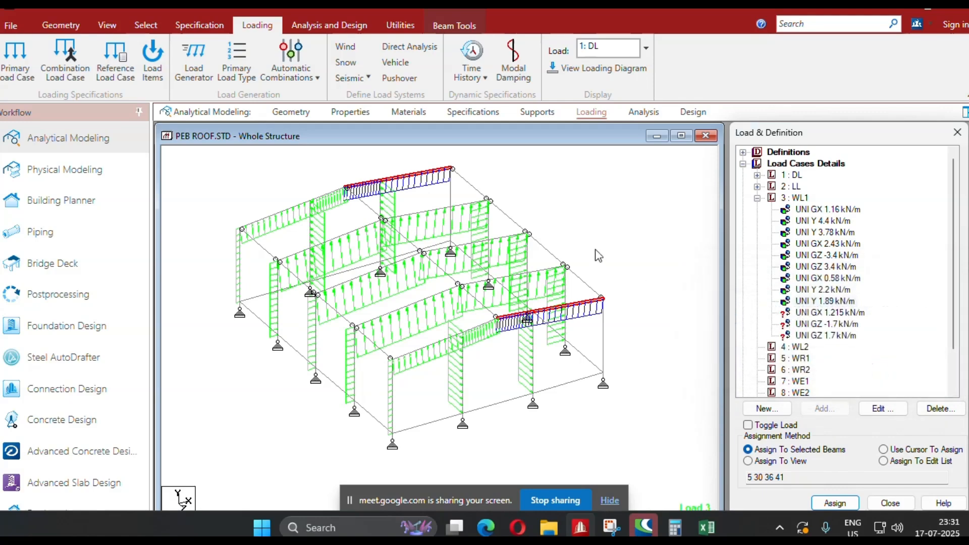
Assign the WL1 GX 1.215 kN/m uniform force to the two corner columns on the building's right eave side.
left_click(455, 208)
left_click(603, 337, "ctrl")
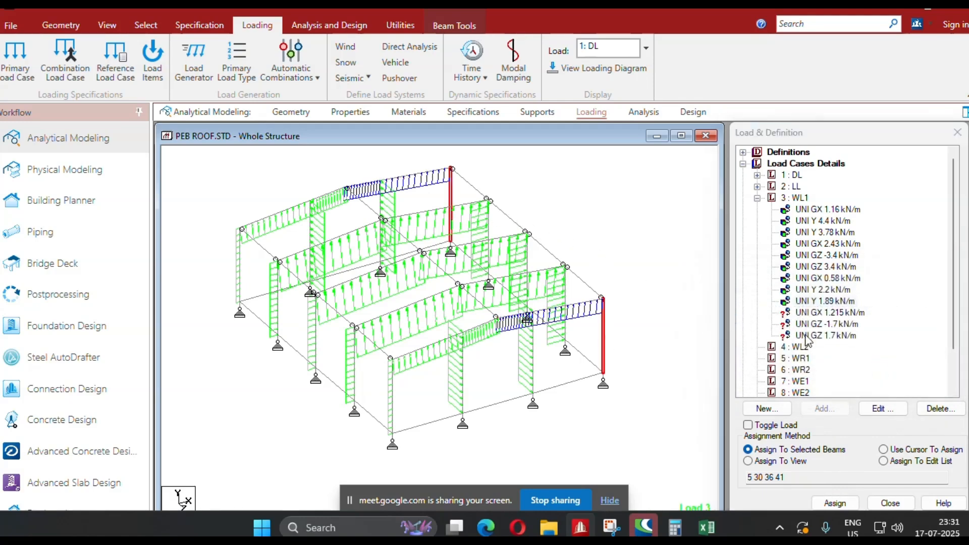
left_click(828, 313)
left_click(829, 504)
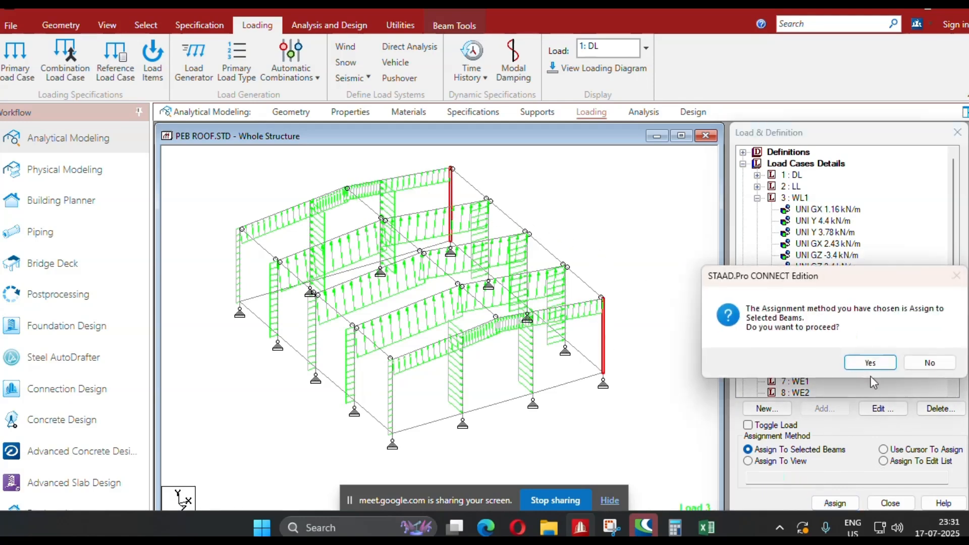
left_click(869, 362)
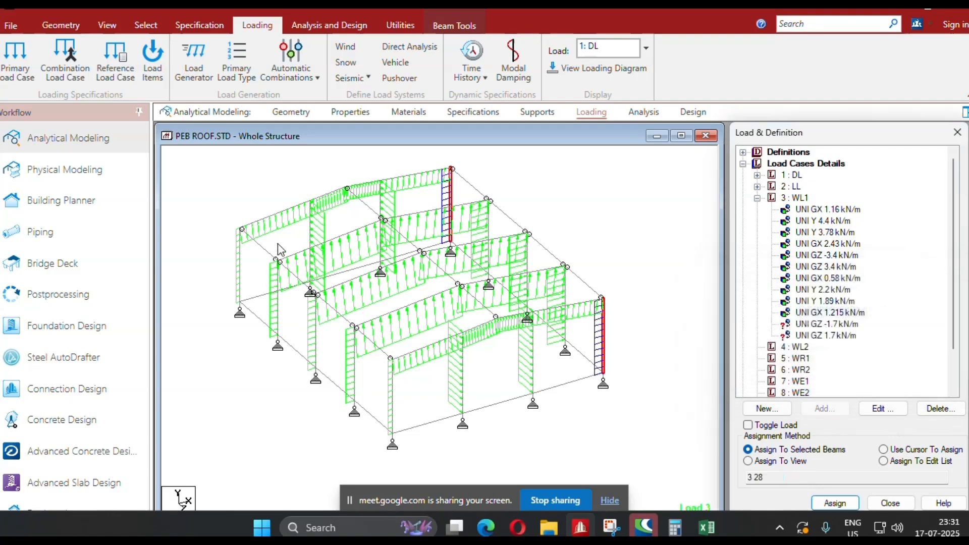
Assign the WL1 GZ -1.7 kN/m uniform force to both corner columns of the far end frame.
left_click(241, 266)
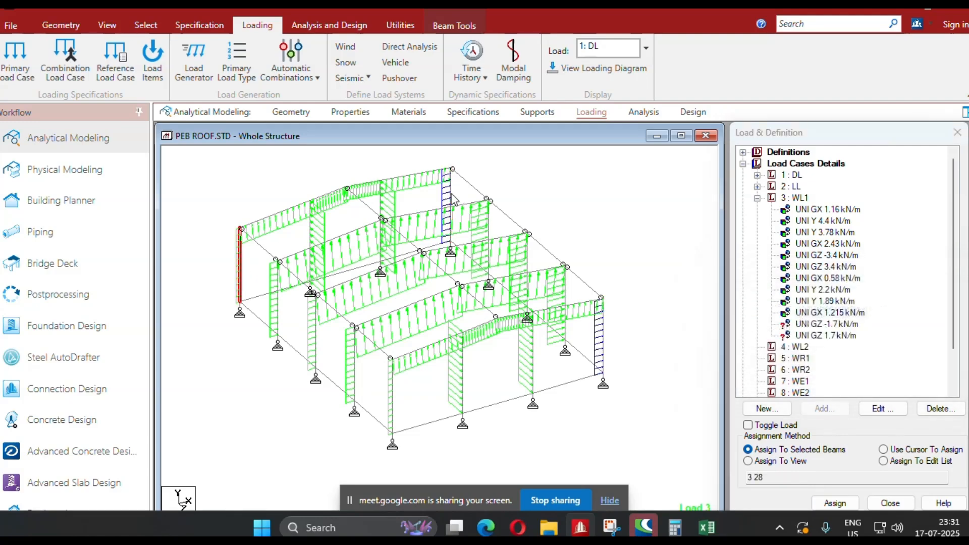
left_click(451, 202, "ctrl")
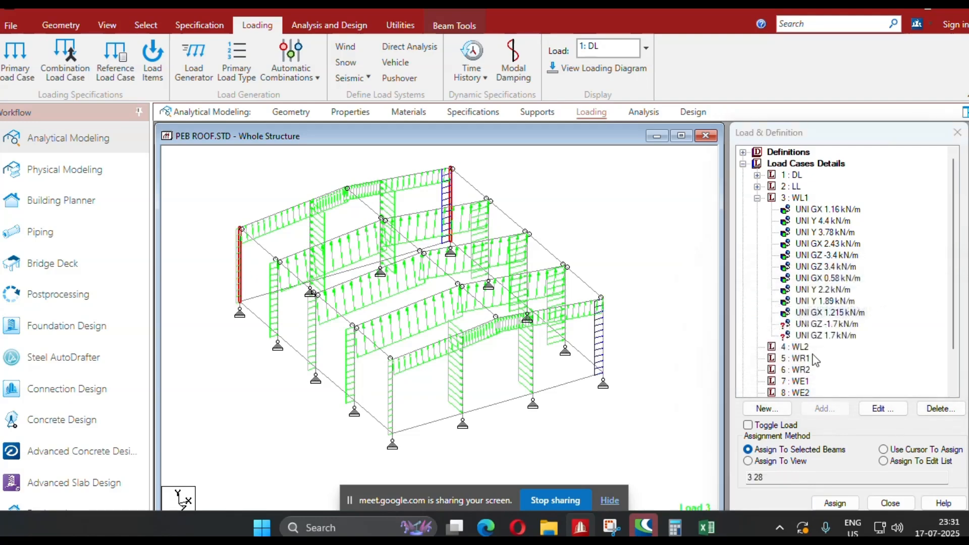
left_click(814, 325)
left_click(835, 504)
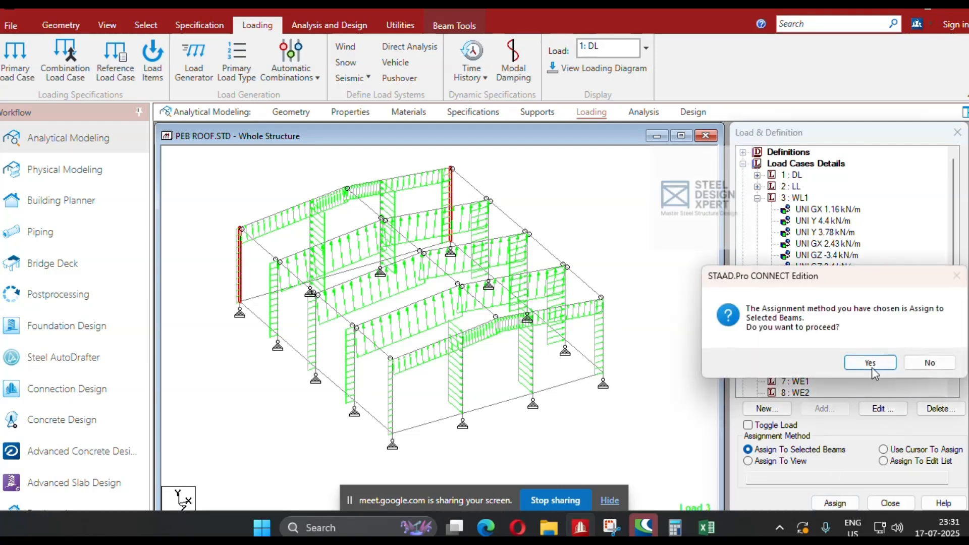
left_click(865, 364)
Assign the WL1 GZ 1.7 kN/m uniform force to both corner columns of the near end frame.
left_click(392, 404)
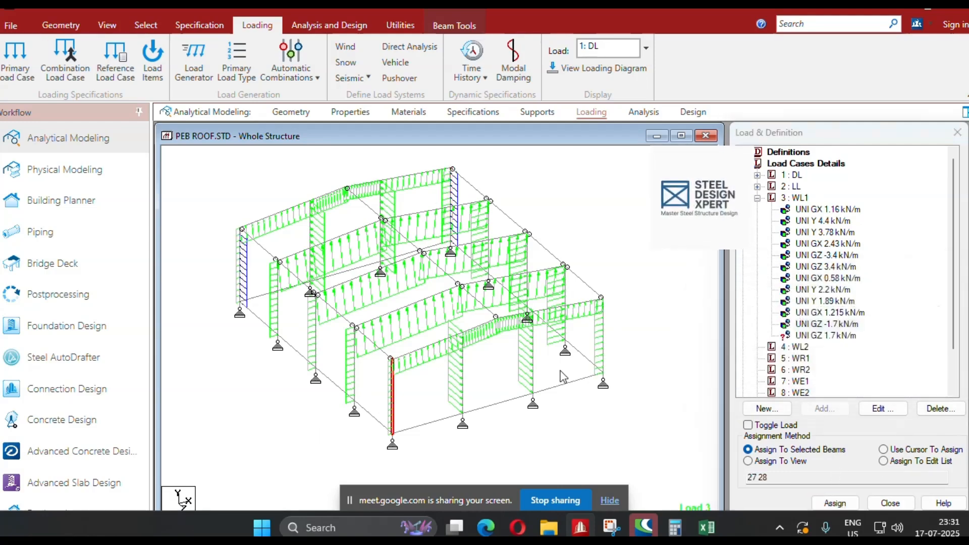
left_click(605, 343, "ctrl")
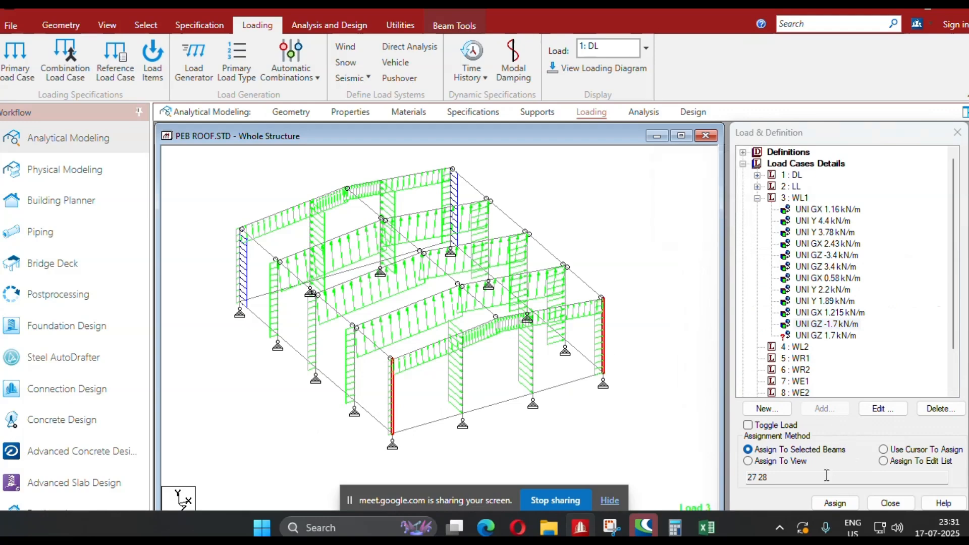
left_click(828, 336)
left_click(834, 503)
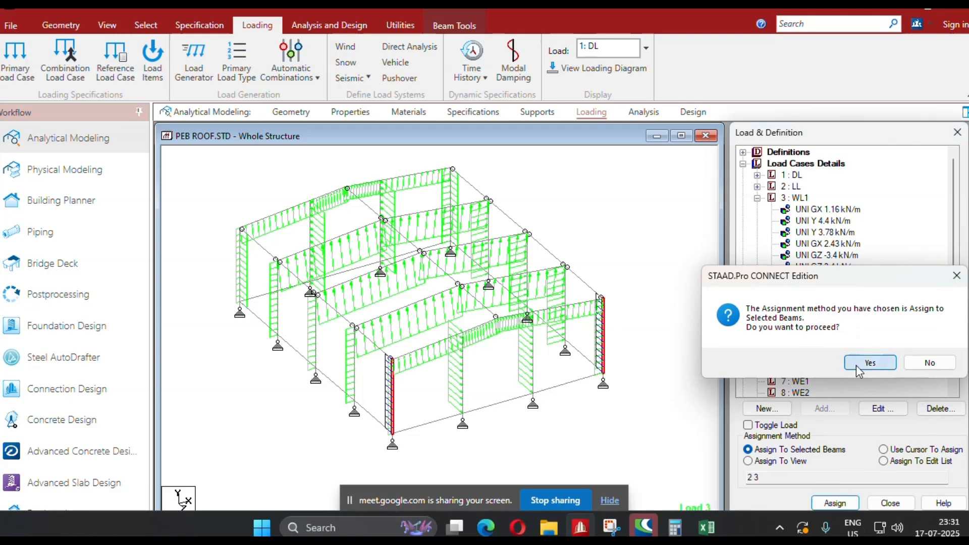
left_click(869, 363)
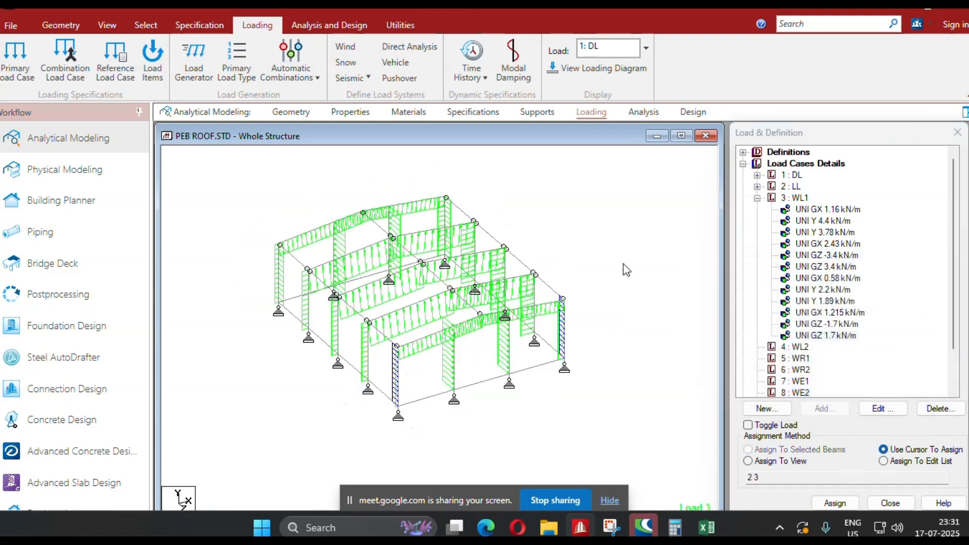
Save the modified structure.
scroll(803, 343, "down", 2)
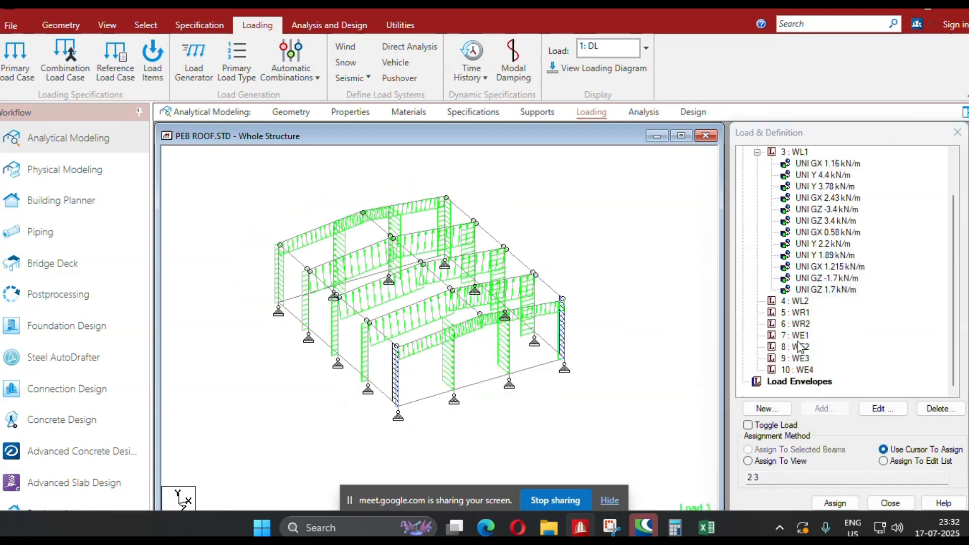
key("ctrl+s")
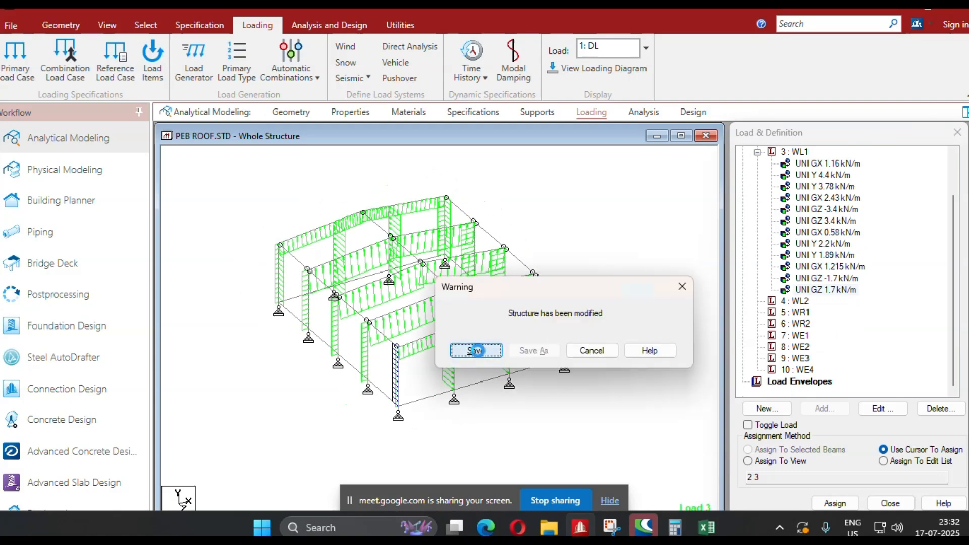
left_click(477, 350)
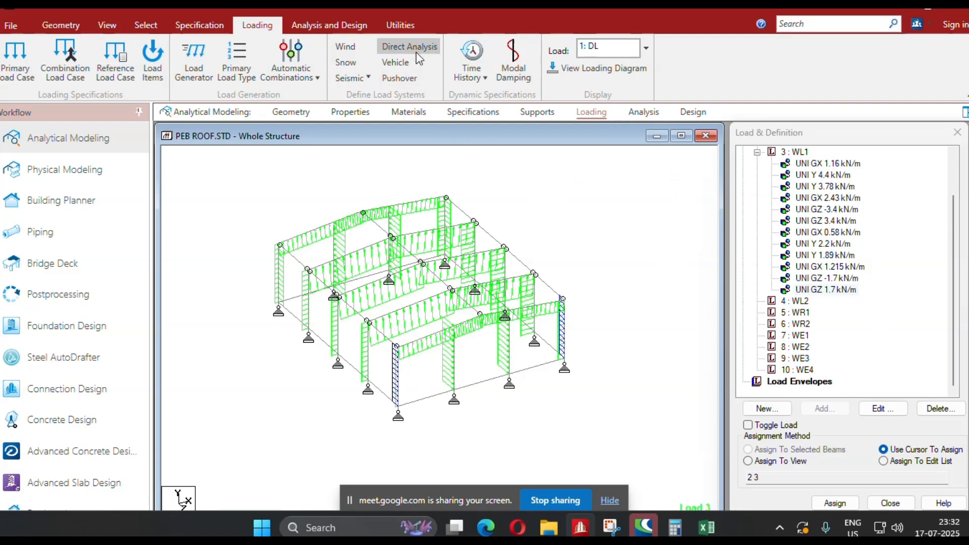
Open the model's command file in a maximized editor and place the cursor at the end of the load case 10 WE4 line.
left_click(391, 29)
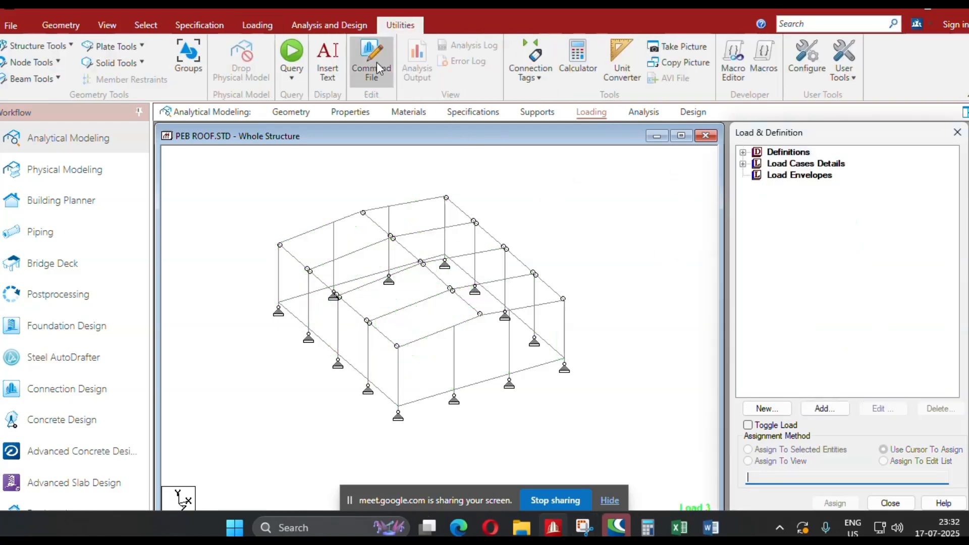
left_click(377, 70)
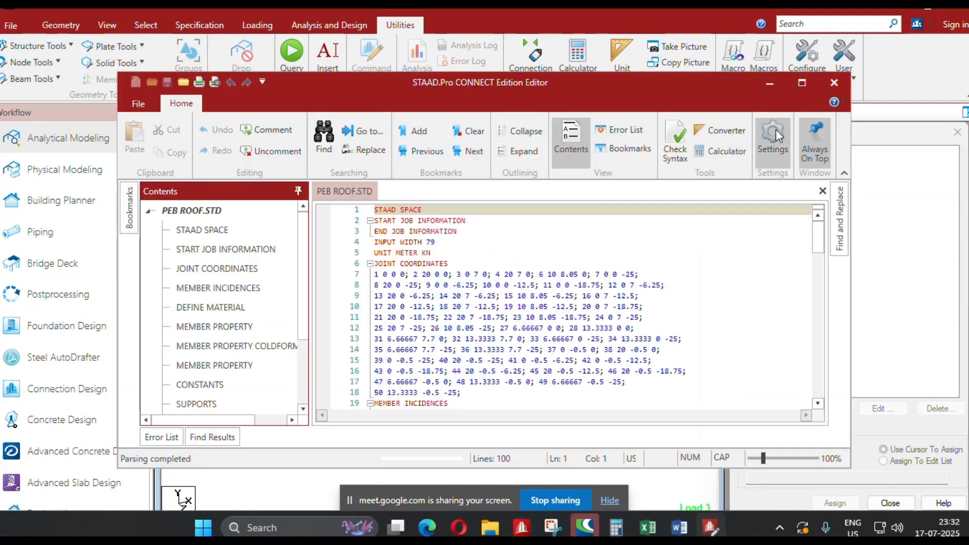
left_click(801, 84)
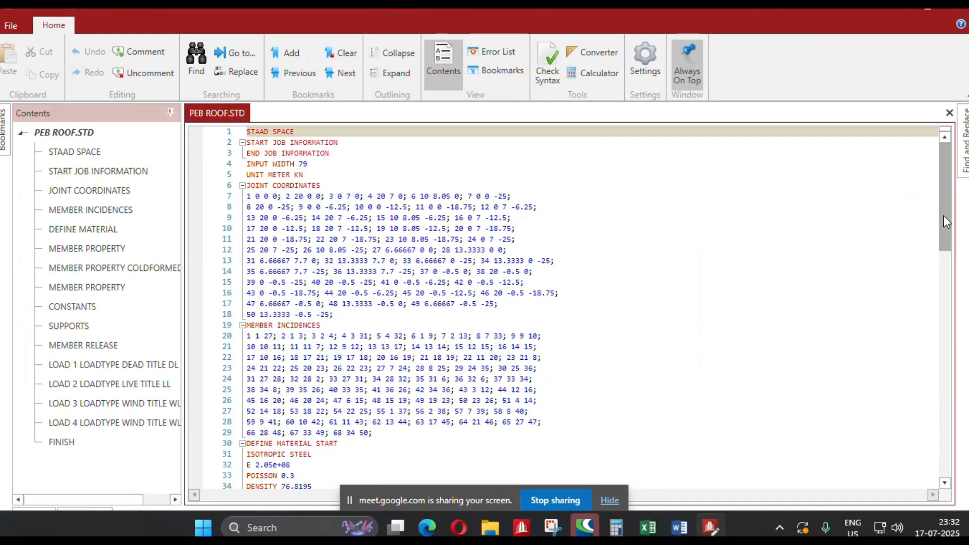
left_click_drag(944, 215, 944, 470)
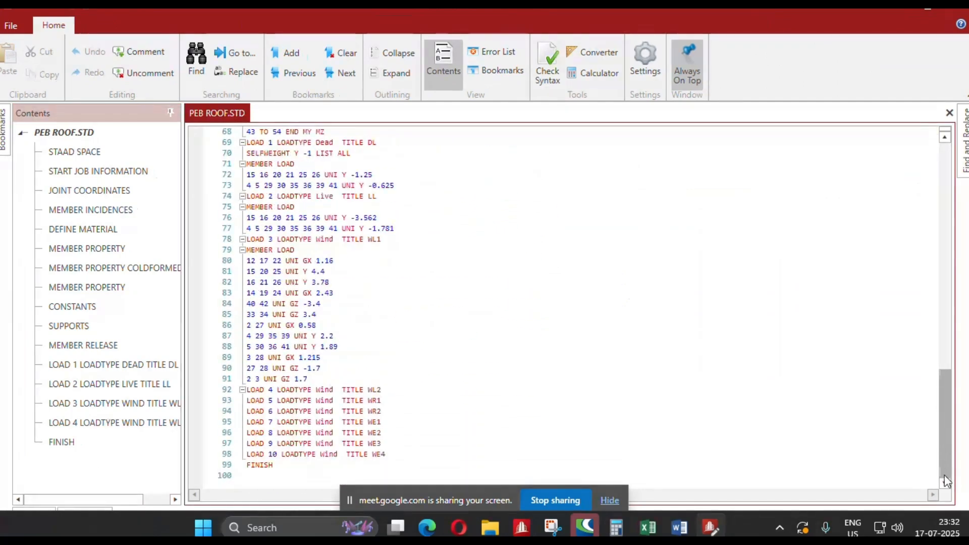
left_click(410, 463)
left_click(391, 453)
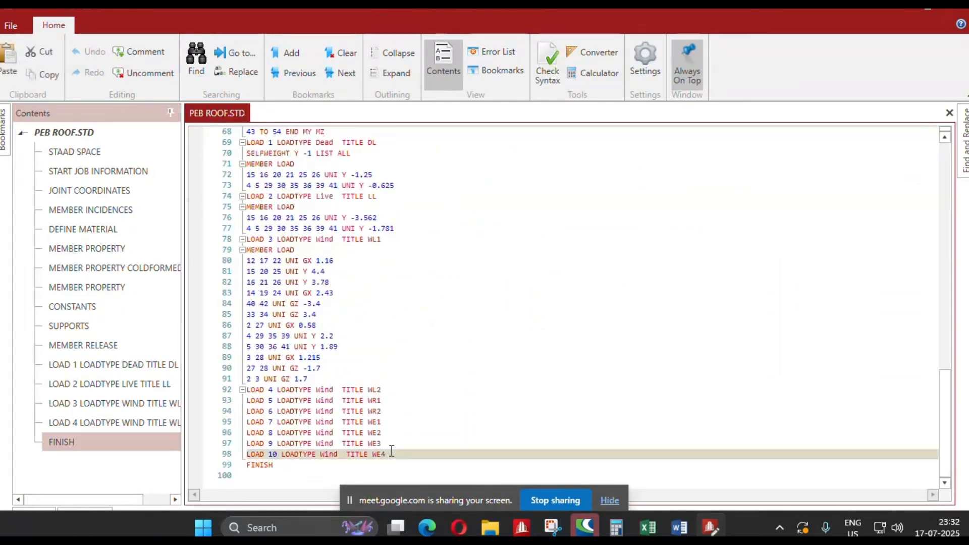
Paste the copied load combinations, analysis command, load list 200 to 225 and envelope definitions before FINISH, then save and close the command file.
key("Return")
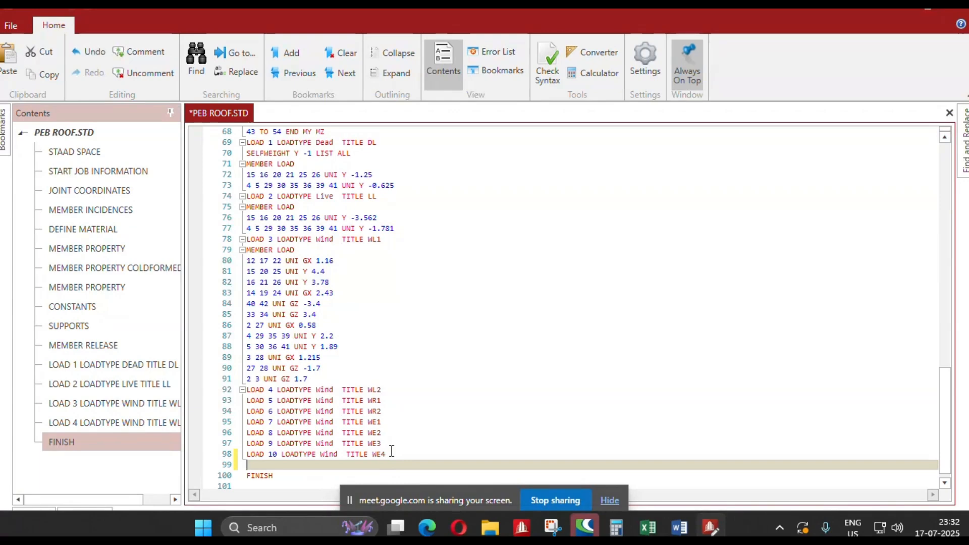
key("ctrl+v")
key("BackSpace")
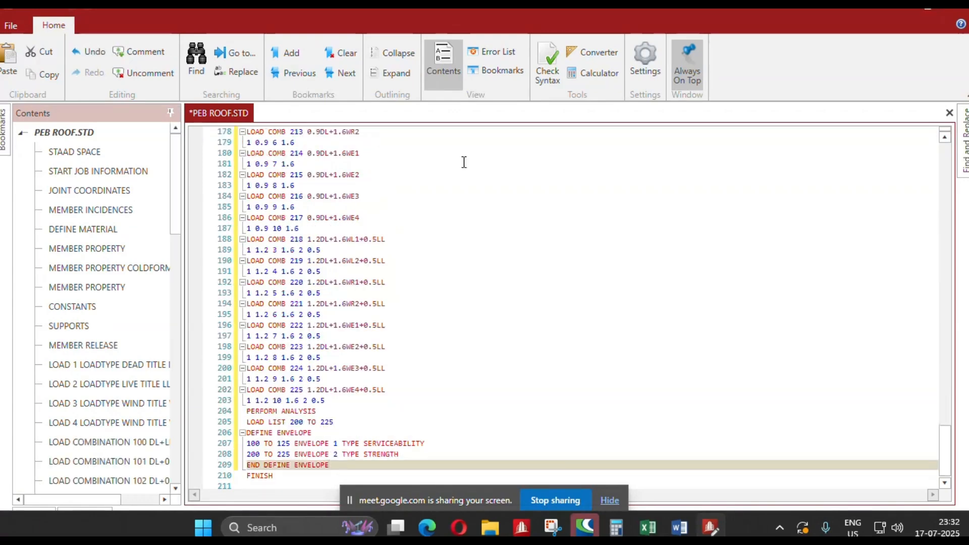
key("ctrl+s")
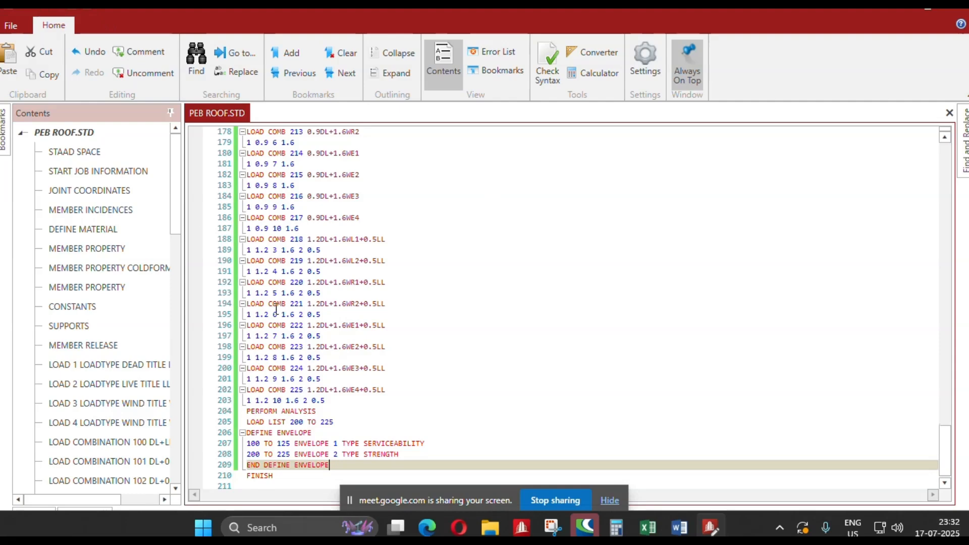
scroll(735, 266, "down", 1)
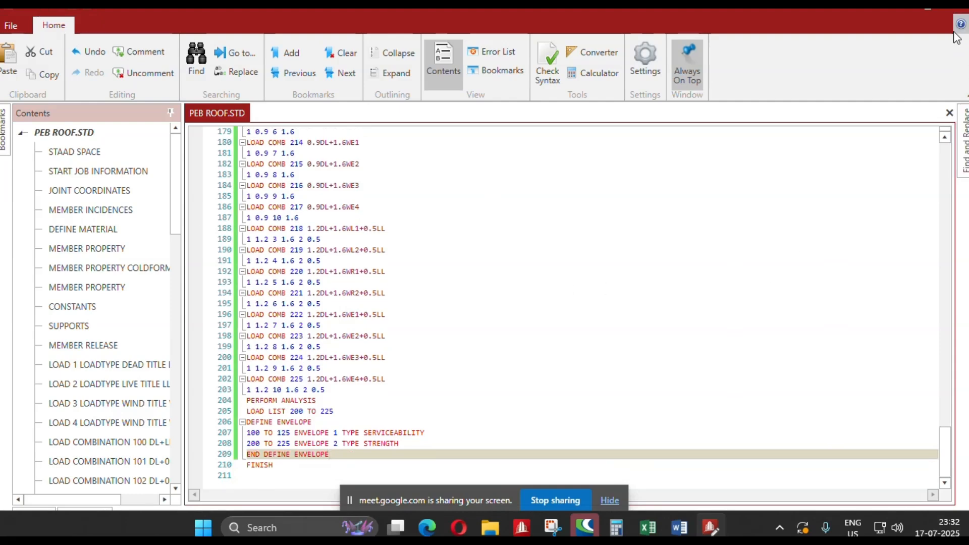
left_click(957, 12)
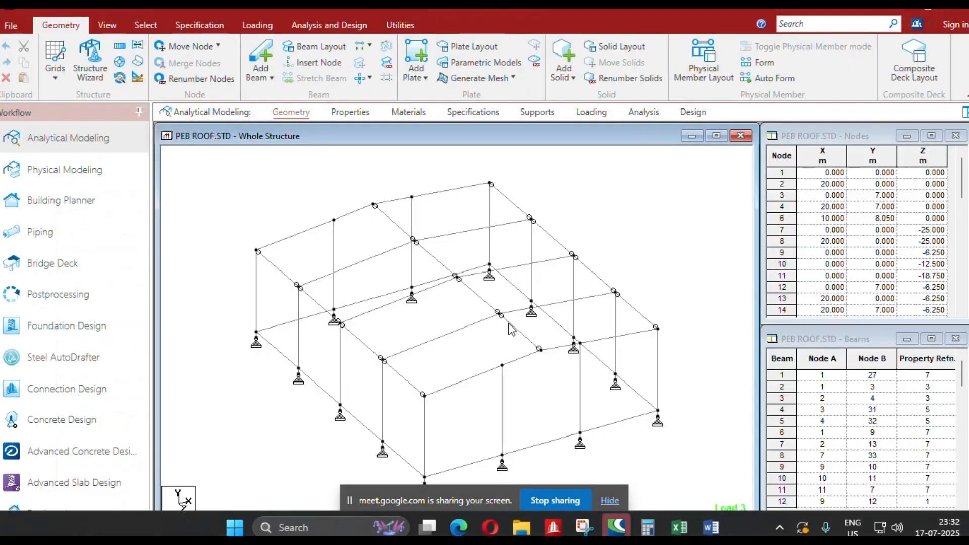
Set the steel design code to AISC 360-05.
left_click(689, 113)
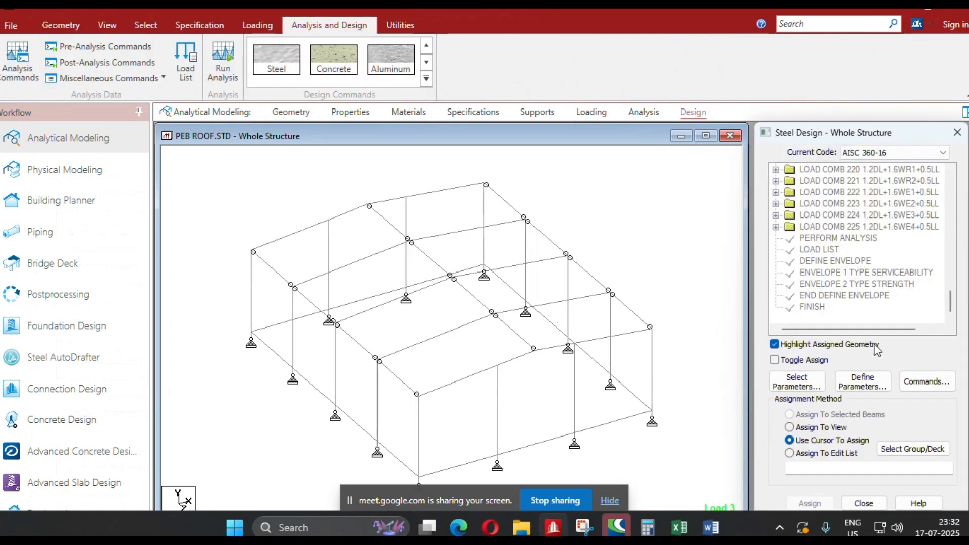
left_click(907, 151)
scroll(908, 209, "up", 2)
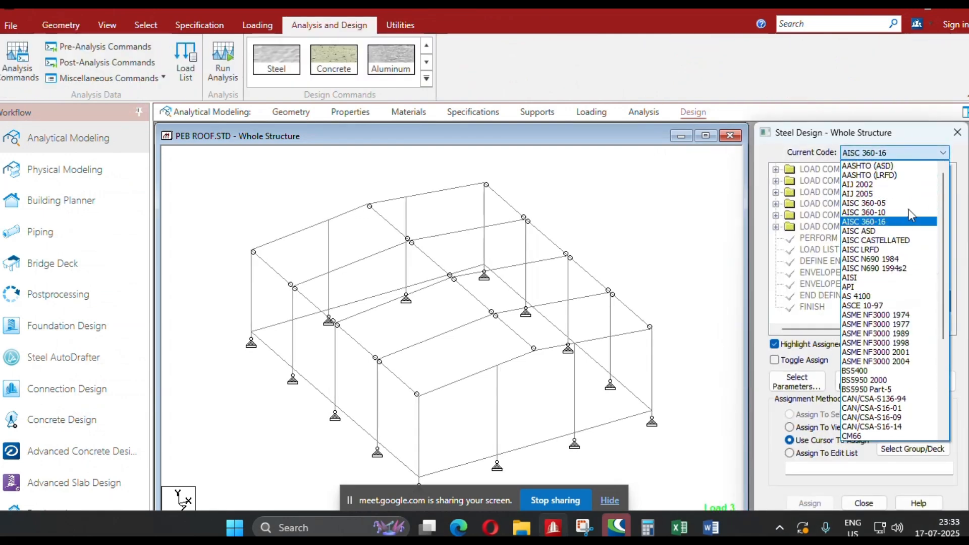
left_click(904, 209)
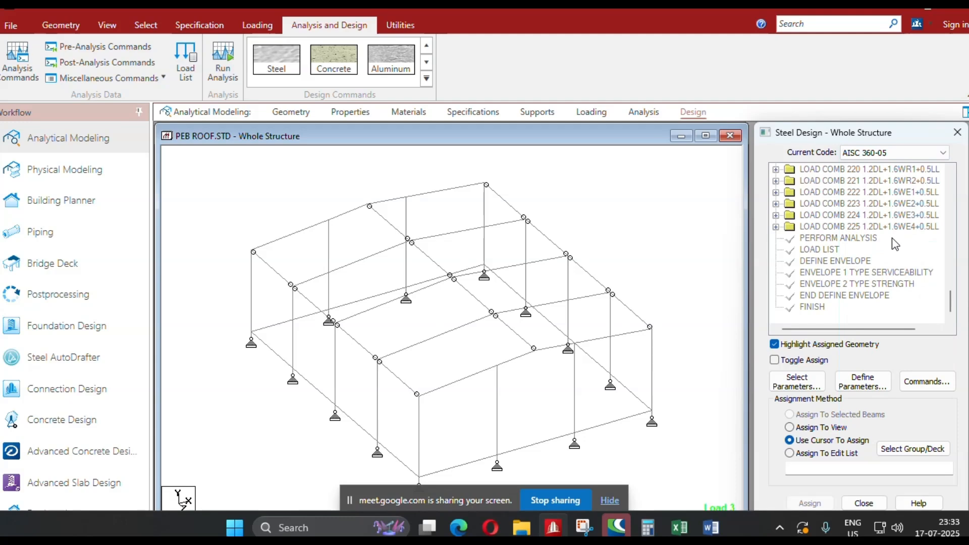
Add the METHOD design parameter with LRFD as the design method.
left_click(864, 382)
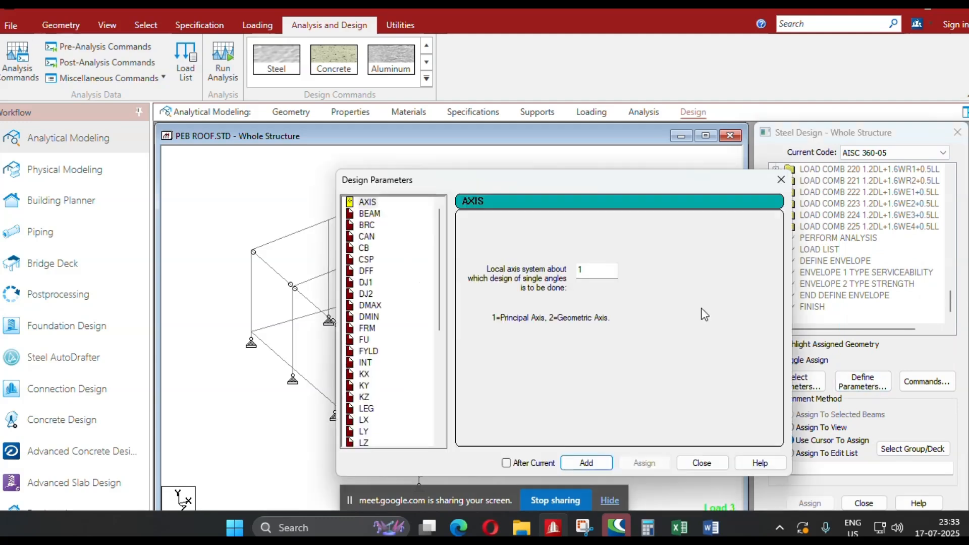
left_click_drag(462, 178, 358, 121)
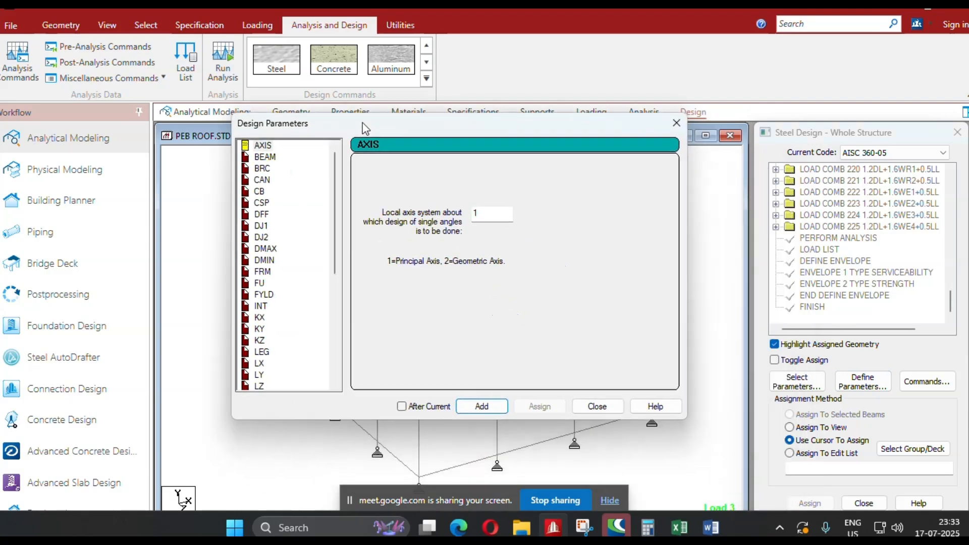
scroll(285, 282, "down", 2)
left_click(271, 341)
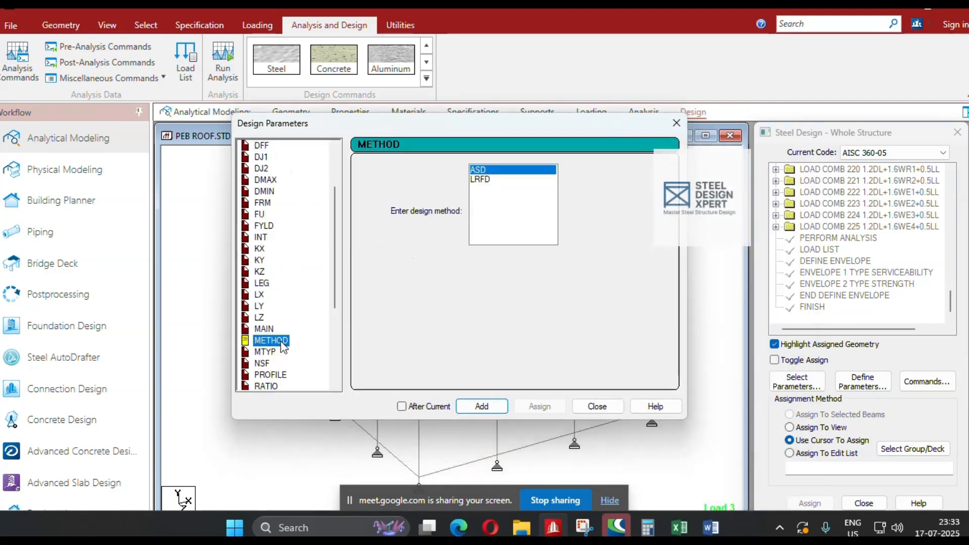
left_click(486, 180)
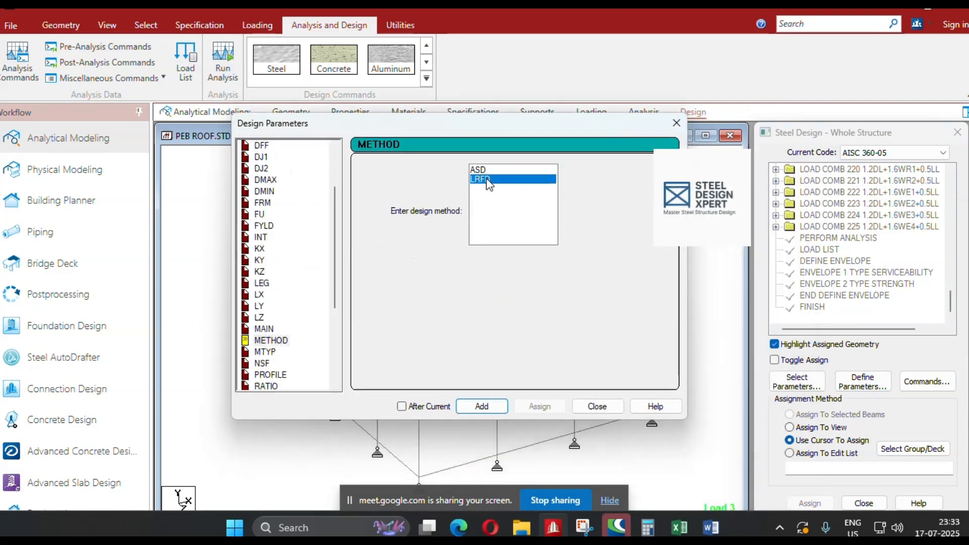
left_click(480, 407)
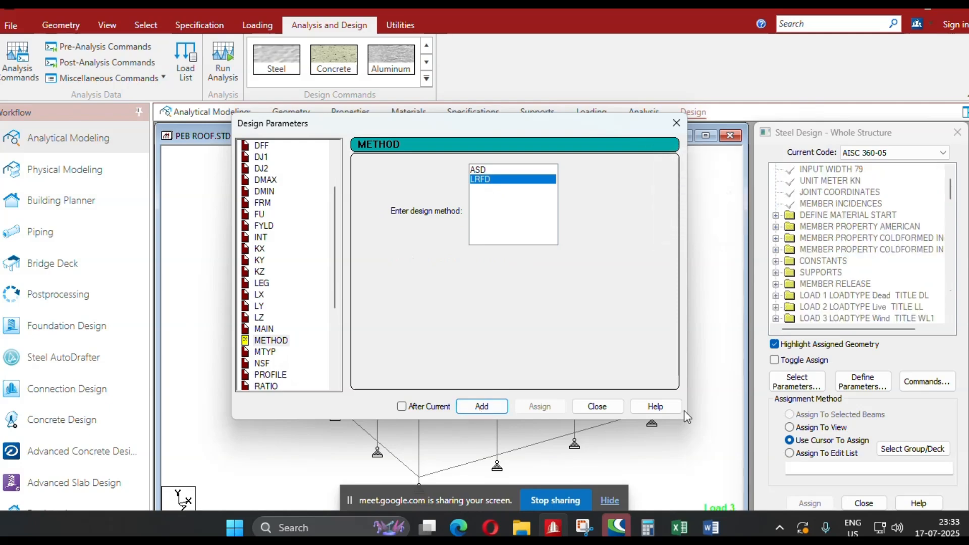
left_click(597, 407)
left_click_drag(953, 192, 953, 318)
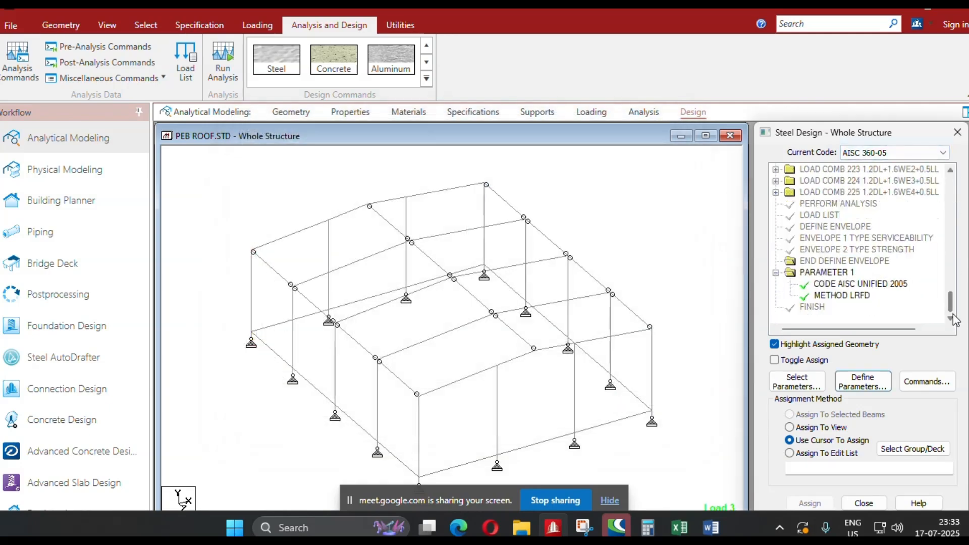
Add the FU design parameter with an ultimate tensile strength of 410000 kN/m2.
left_click(851, 377)
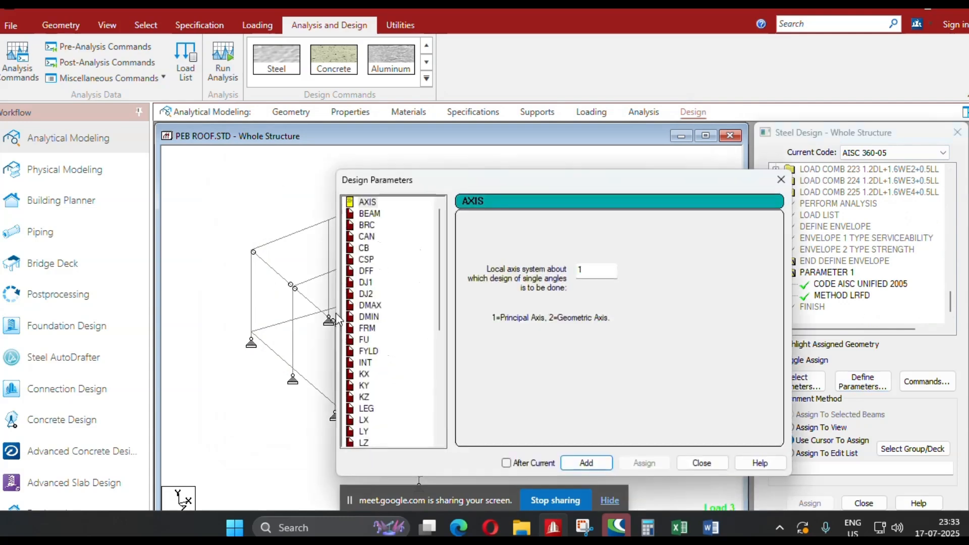
scroll(373, 262, "down", 1)
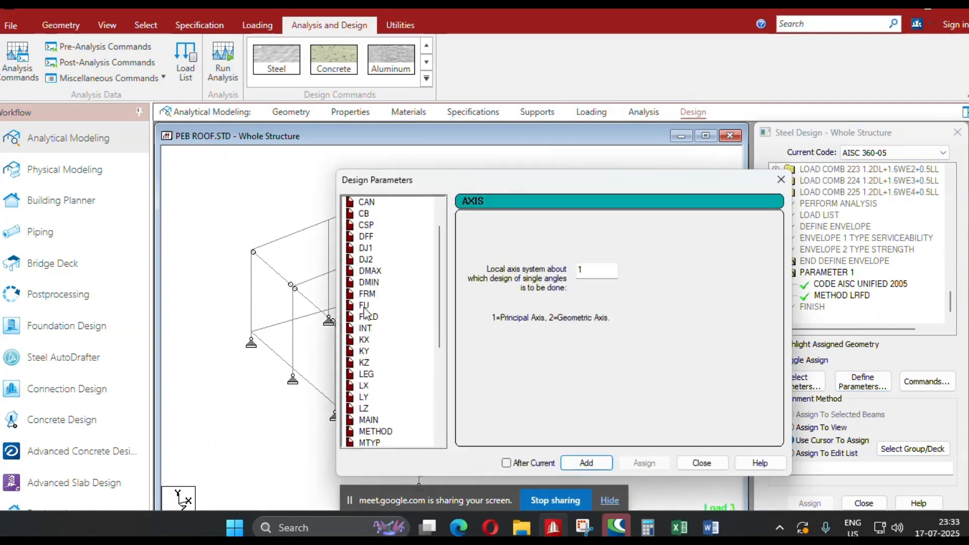
left_click(365, 306)
left_click_drag(614, 271, 565, 271)
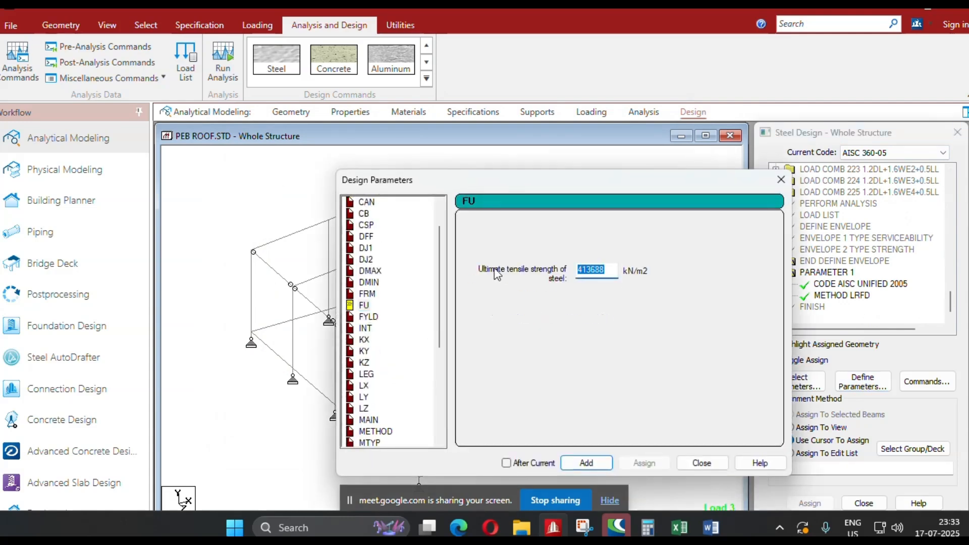
type("410000")
left_click(598, 462)
Add the FYLD design parameter with a steel yield strength of 250000 kN/m2.
left_click(370, 317)
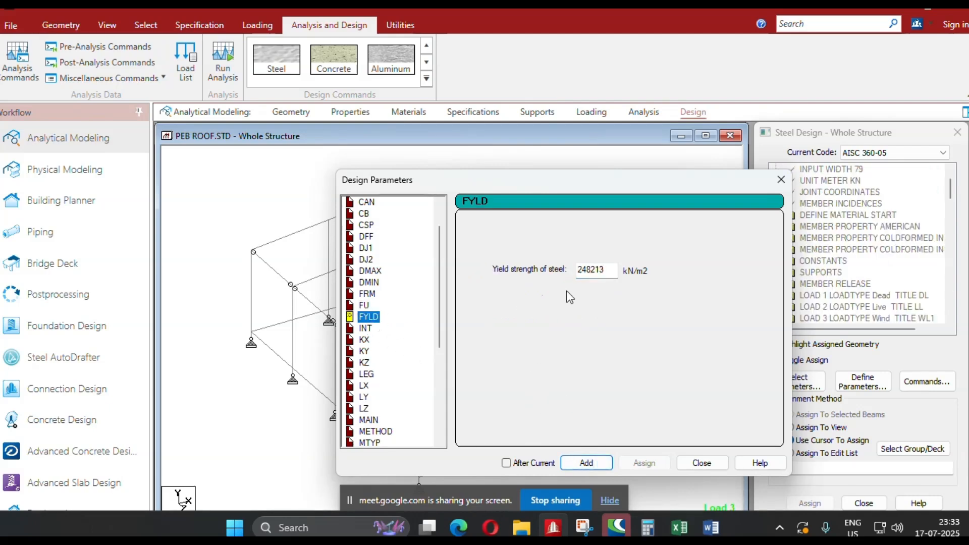
double_click(594, 270)
type("250000")
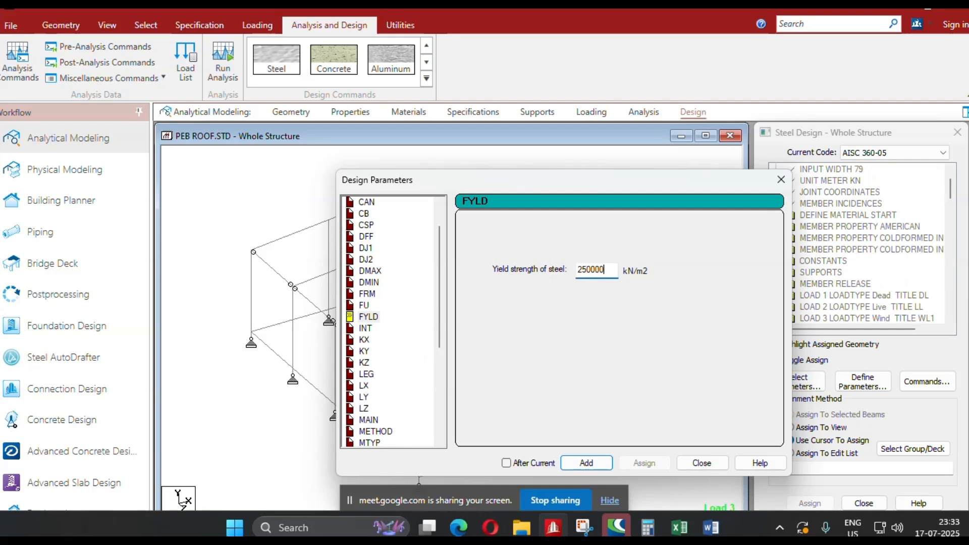
left_click(587, 463)
left_click(701, 463)
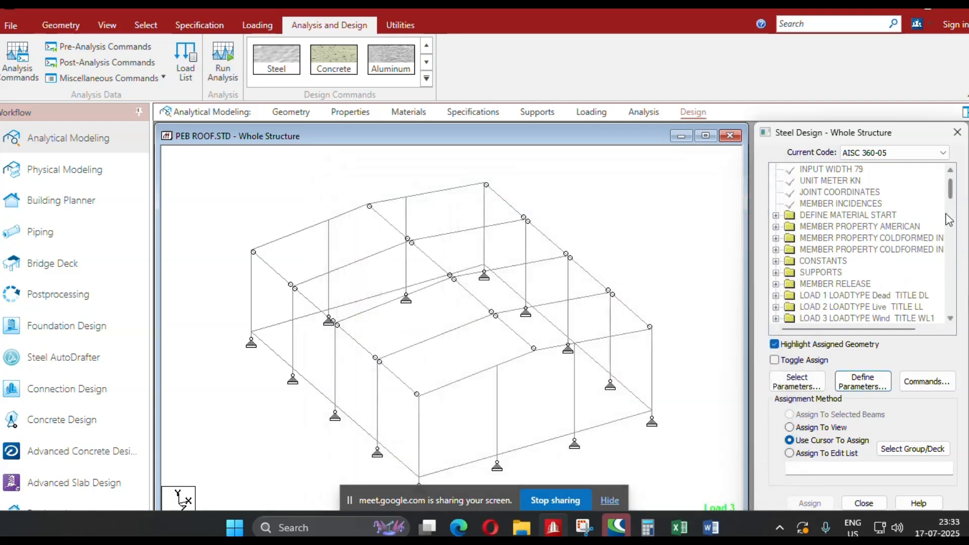
Assign the FU 410000 parameter to all members in the view.
left_click_drag(951, 191, 958, 313)
left_click(839, 285)
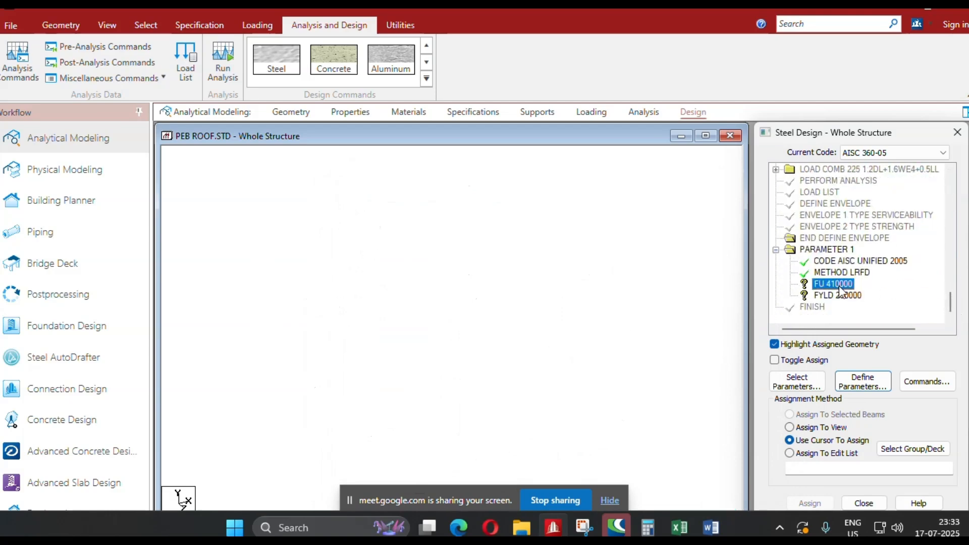
left_click(790, 428)
left_click(809, 504)
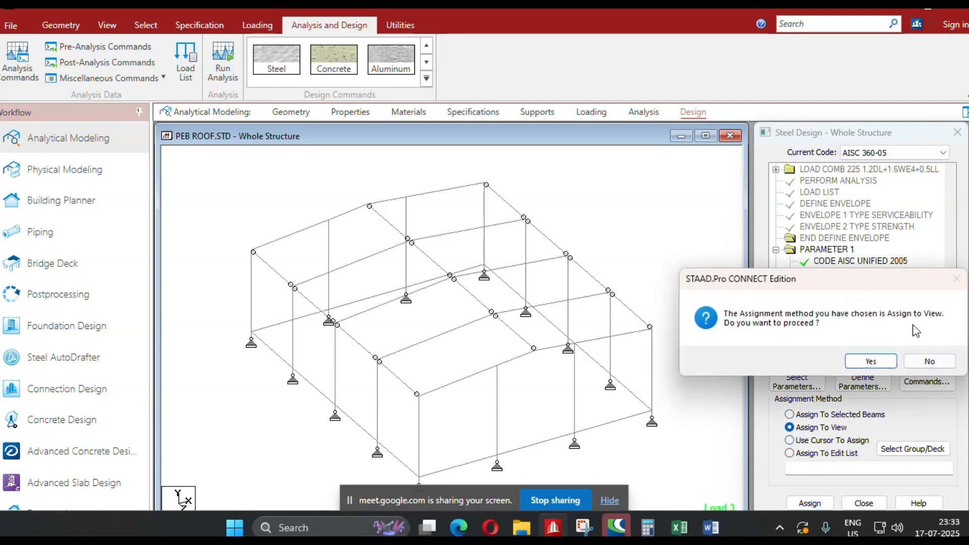
left_click(885, 365)
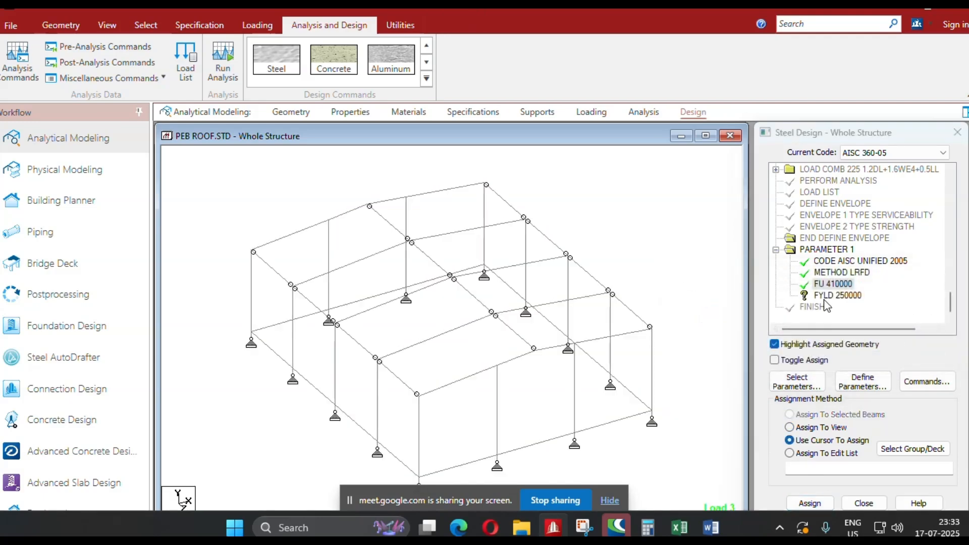
Assign the FYLD 250000 parameter to all members with Taper properties 1 to 5, with assigned-geometry highlighting off, and clear the selection.
left_click(821, 297)
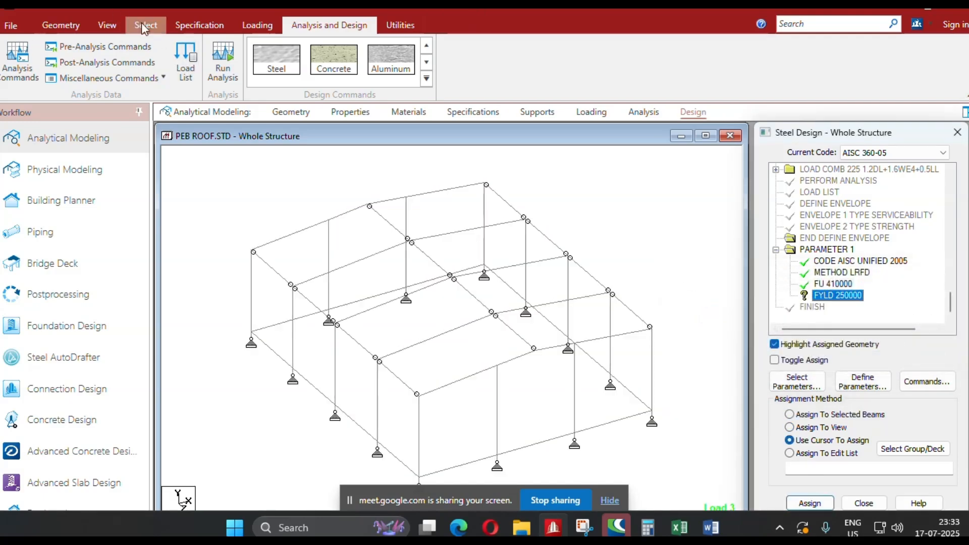
left_click(144, 24)
left_click(907, 66)
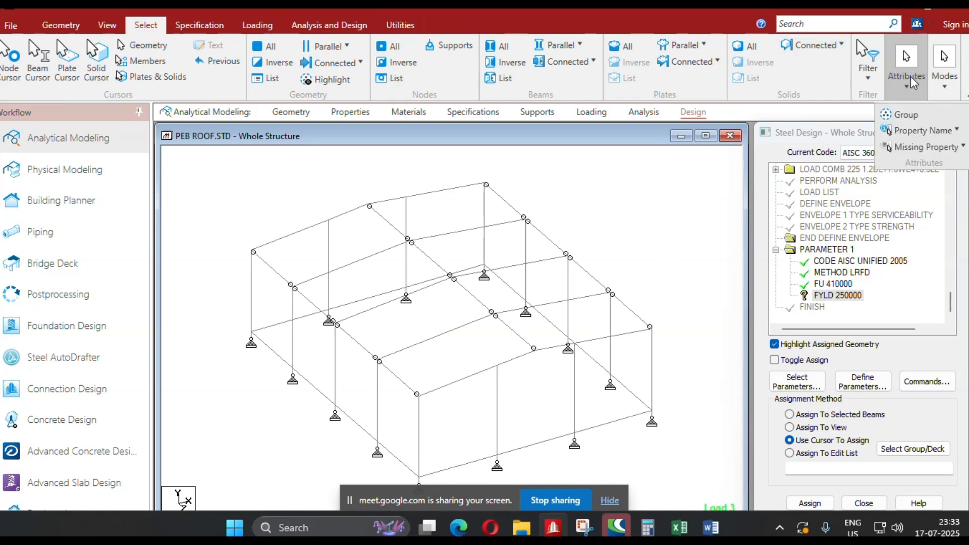
left_click(908, 130)
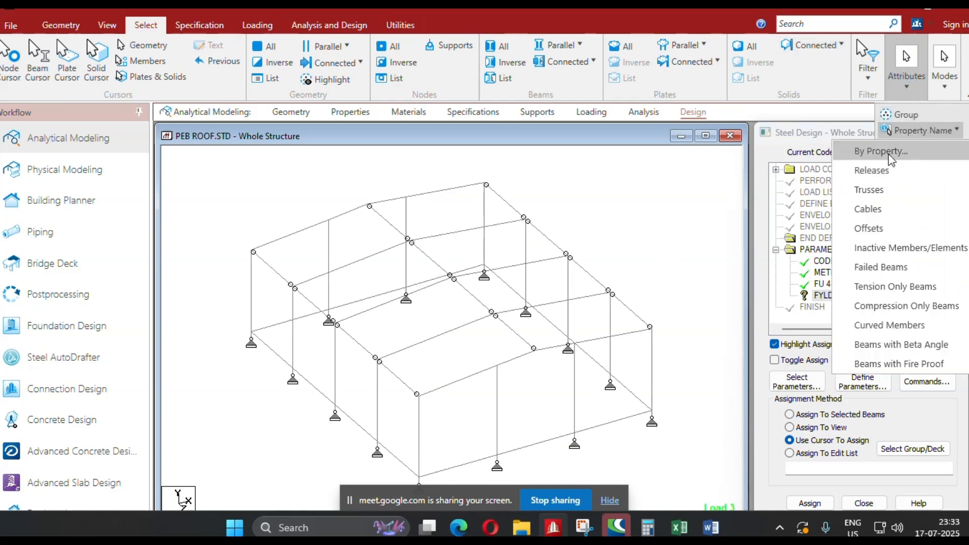
left_click(889, 152)
left_click_drag(490, 265, 492, 308)
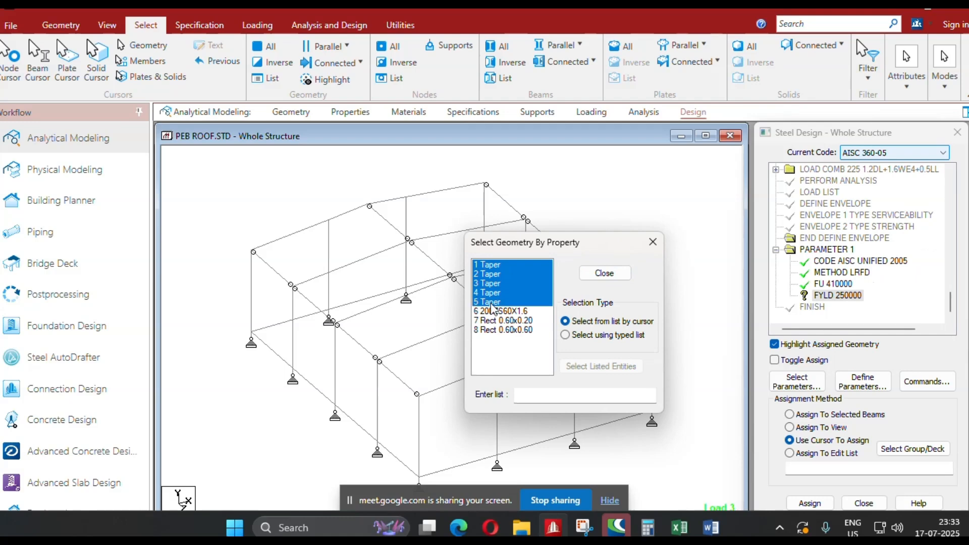
left_click(653, 242)
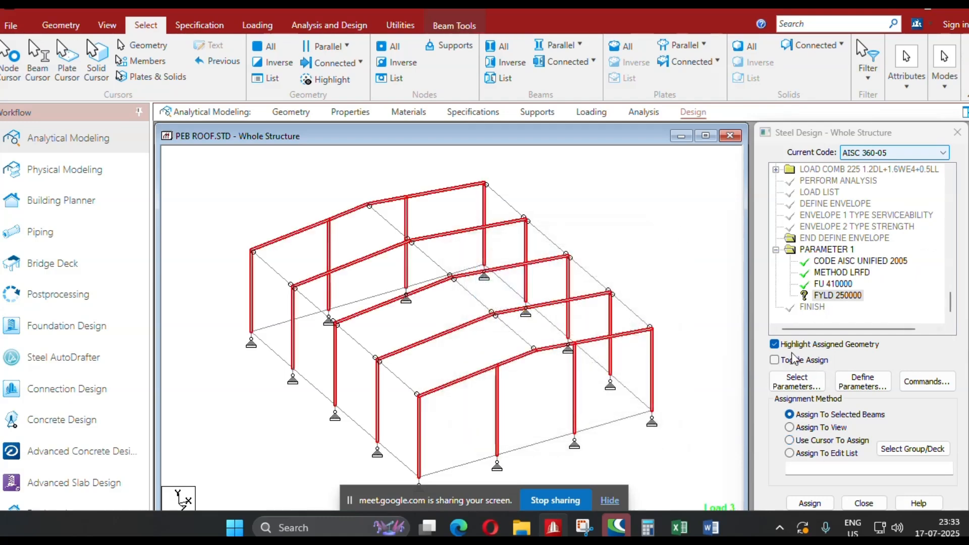
left_click(778, 347)
left_click(825, 494)
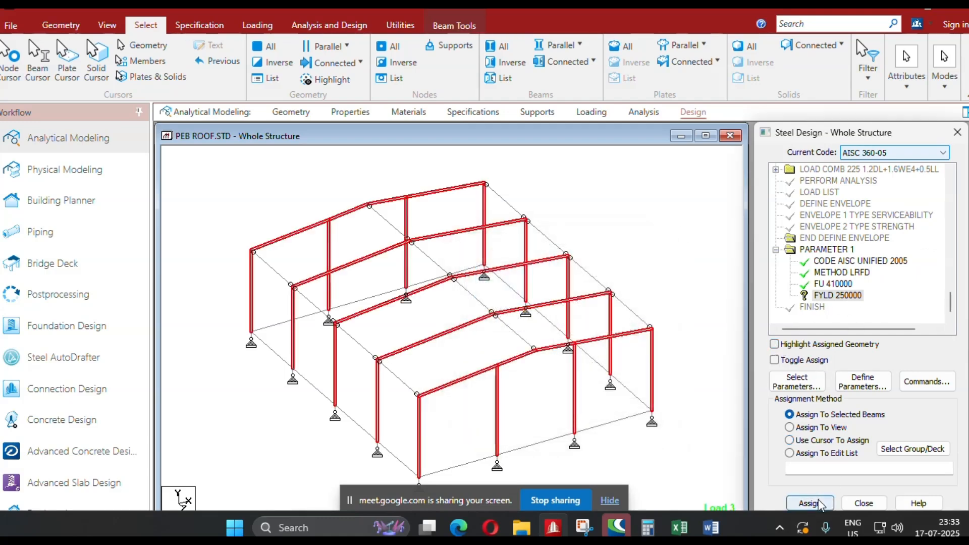
left_click(867, 362)
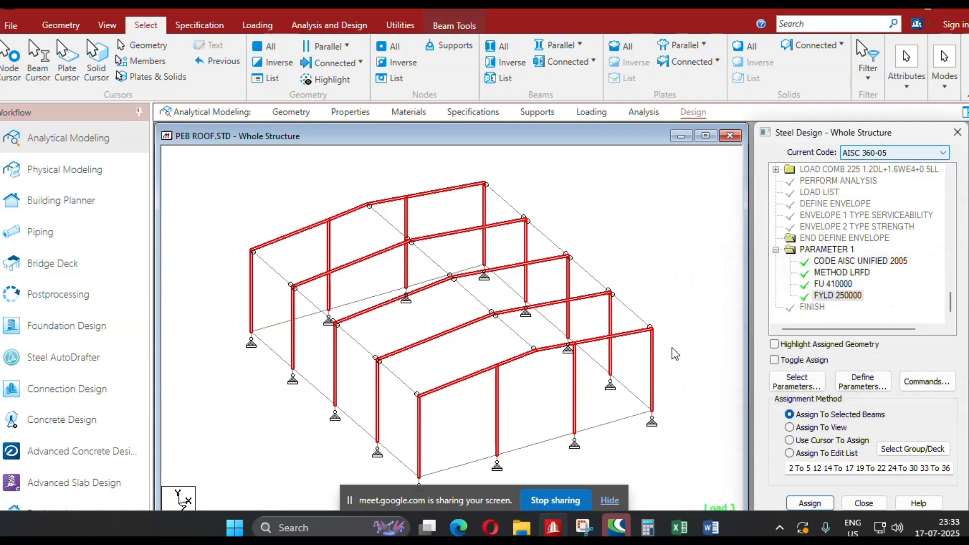
scroll(676, 350, "down", 1)
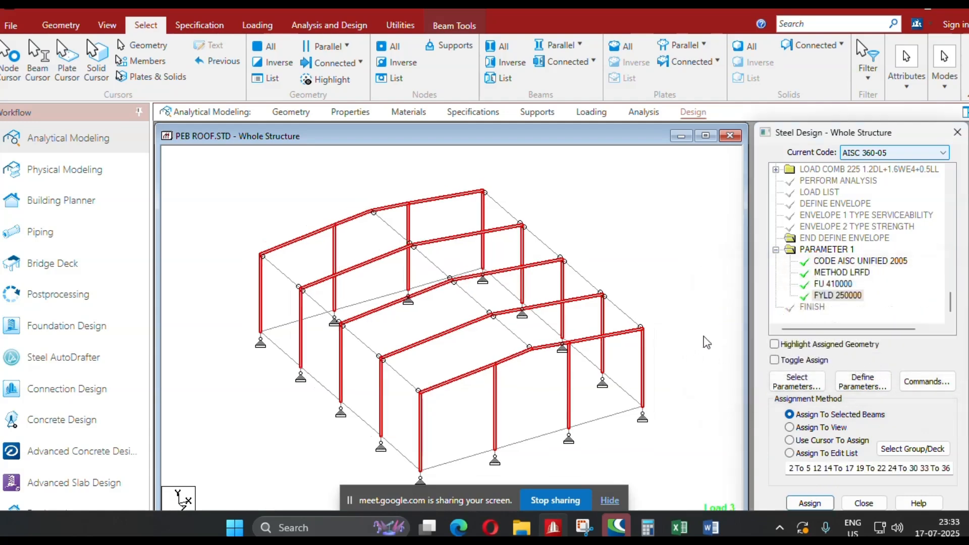
left_click(626, 303)
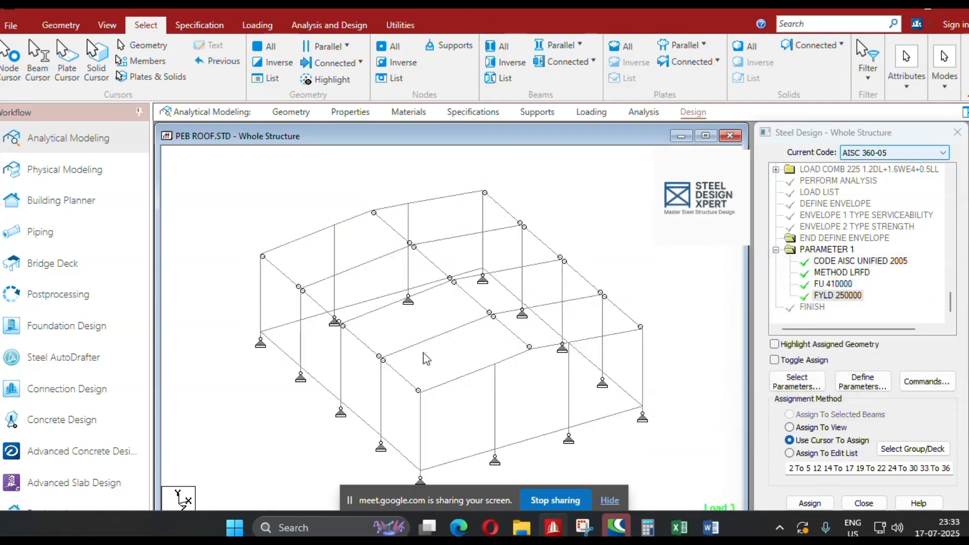
left_click(862, 386)
scroll(386, 298, "down", 2)
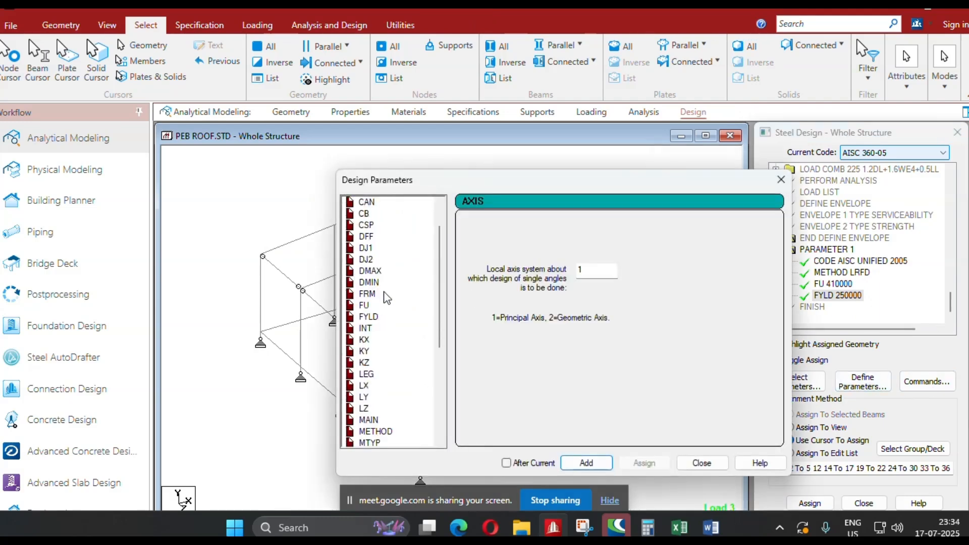
scroll(386, 298, "down", 1)
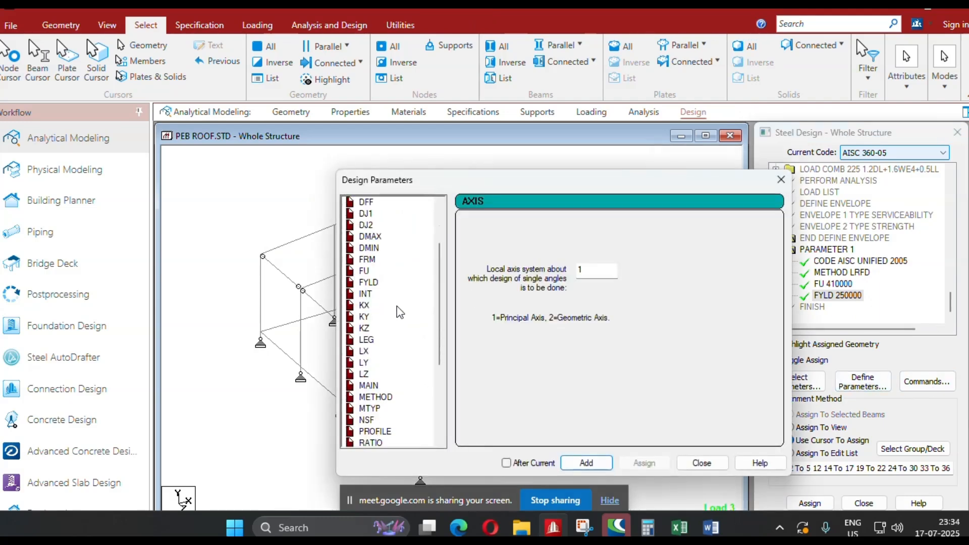
left_click(782, 180)
Measure the distance between the eave and ridge nodes of an interior frame's rafter.
left_click(400, 24)
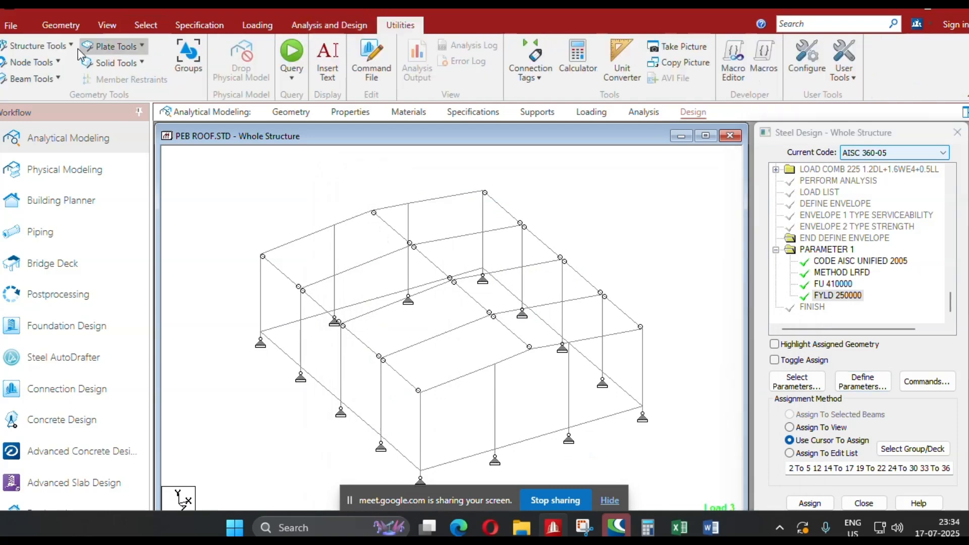
left_click(36, 63)
left_click(76, 126)
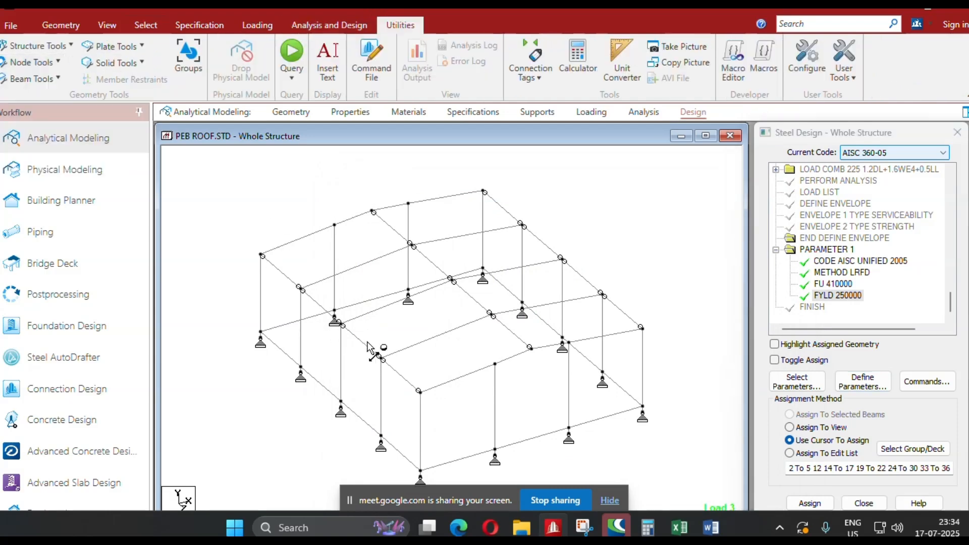
left_click(382, 359)
left_click(492, 316)
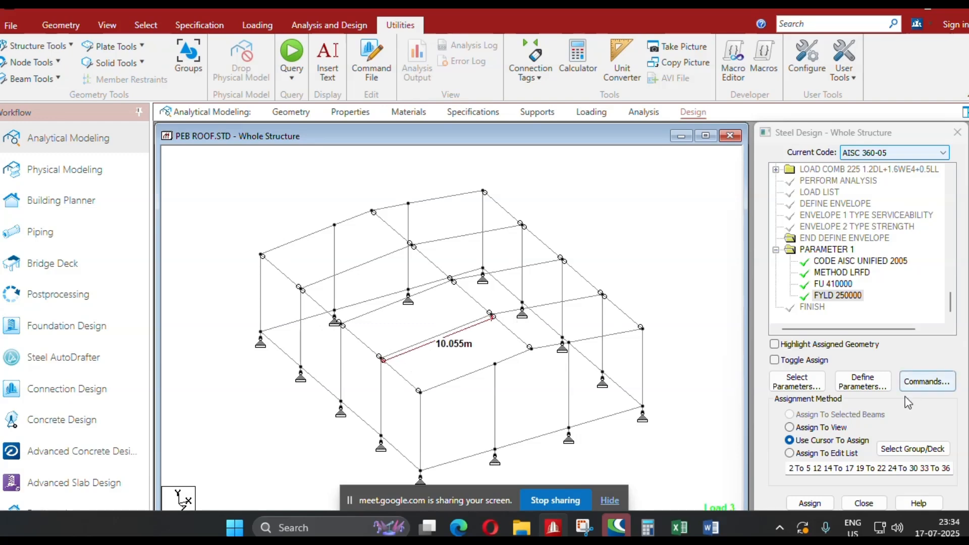
Add the LZ design parameter with a local Z length of 10.055 m, placed after the current command.
left_click(934, 390)
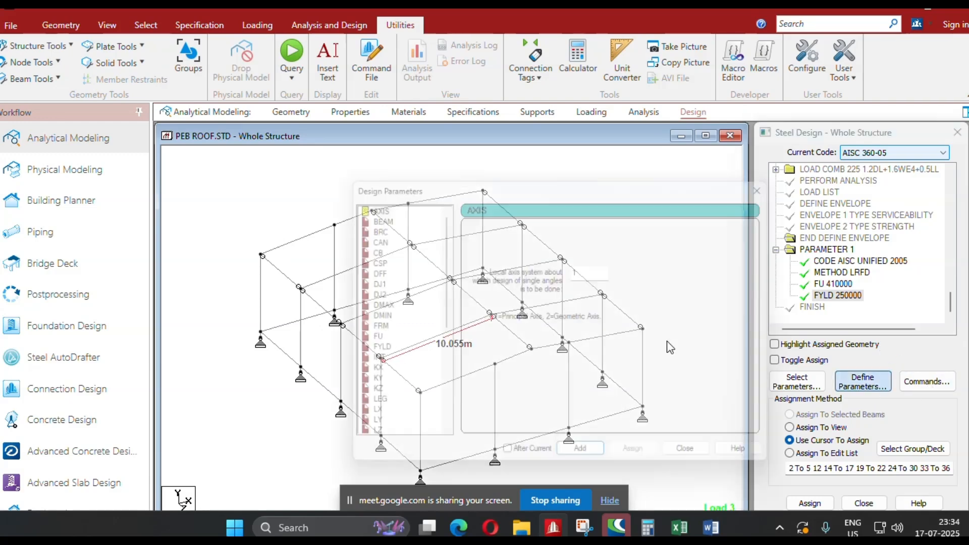
scroll(413, 347, "down", 1)
left_click(364, 409)
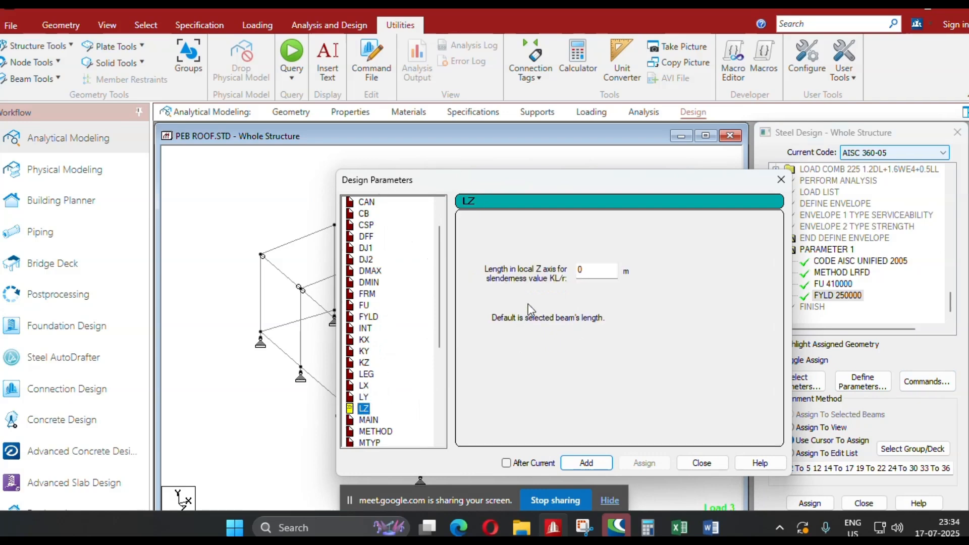
left_click_drag(530, 192, 713, 122)
type("10.055")
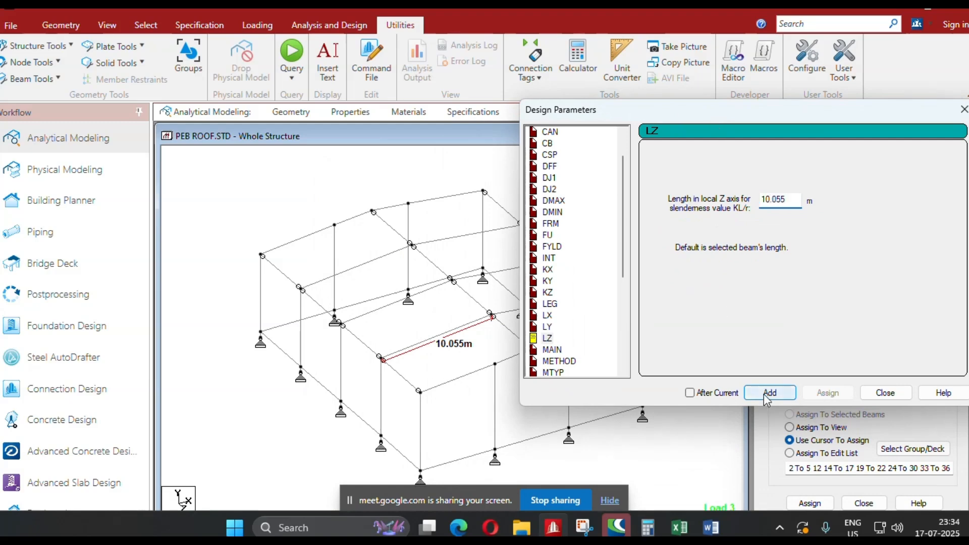
left_click(690, 393)
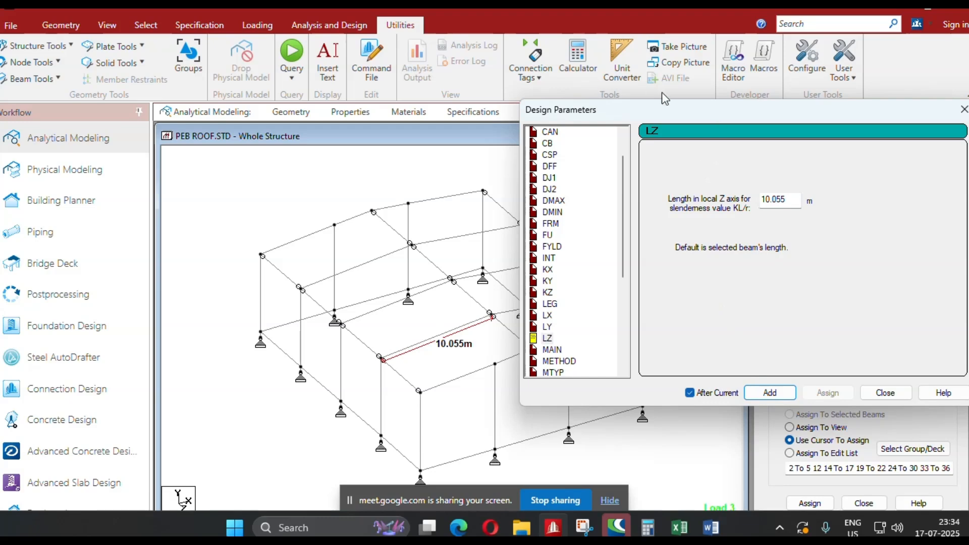
left_click_drag(671, 107, 452, 13)
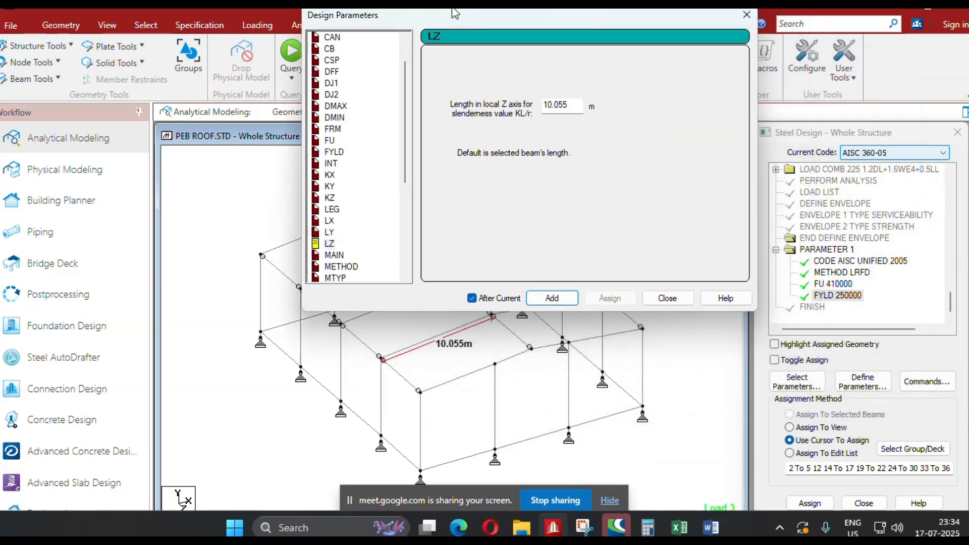
left_click(550, 299)
left_click(664, 299)
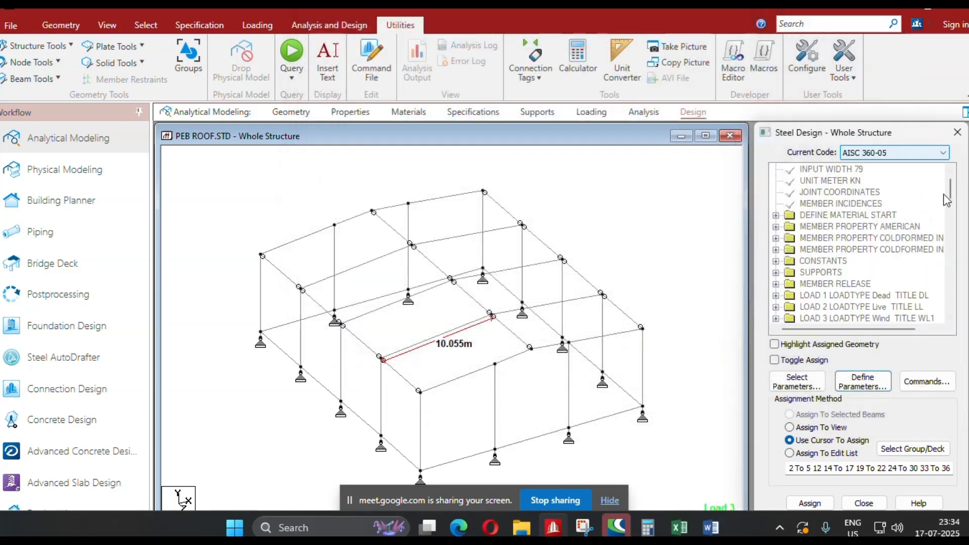
Assign the LZ 10.055 parameter to the six rafters of the three interior frames.
left_click_drag(952, 198, 955, 314)
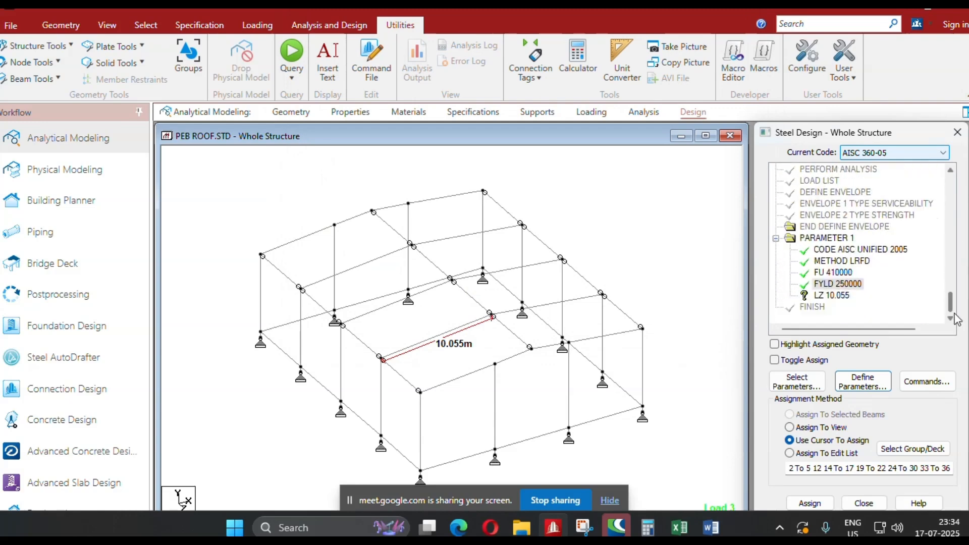
left_click(832, 295)
key("Escape")
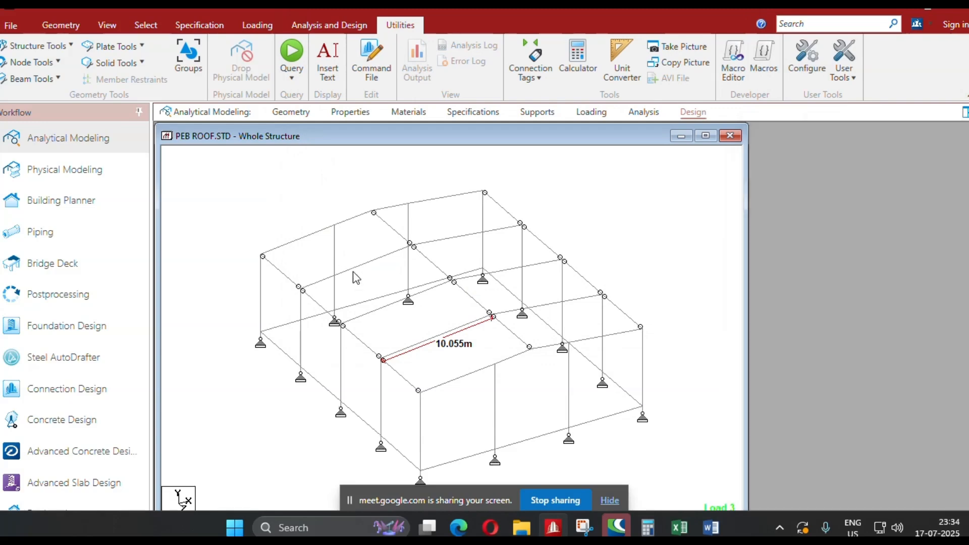
left_click(353, 267)
left_click(643, 112)
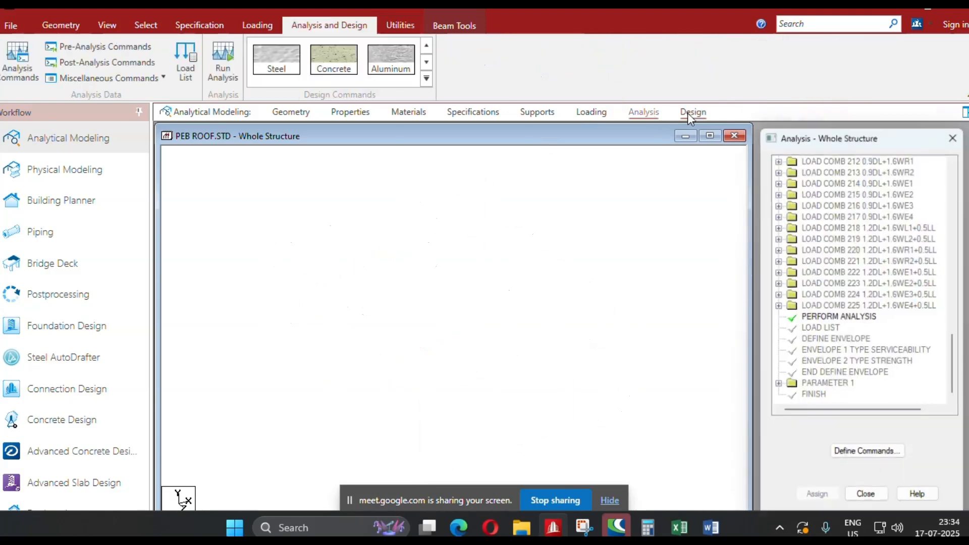
left_click(693, 112)
left_click(445, 235)
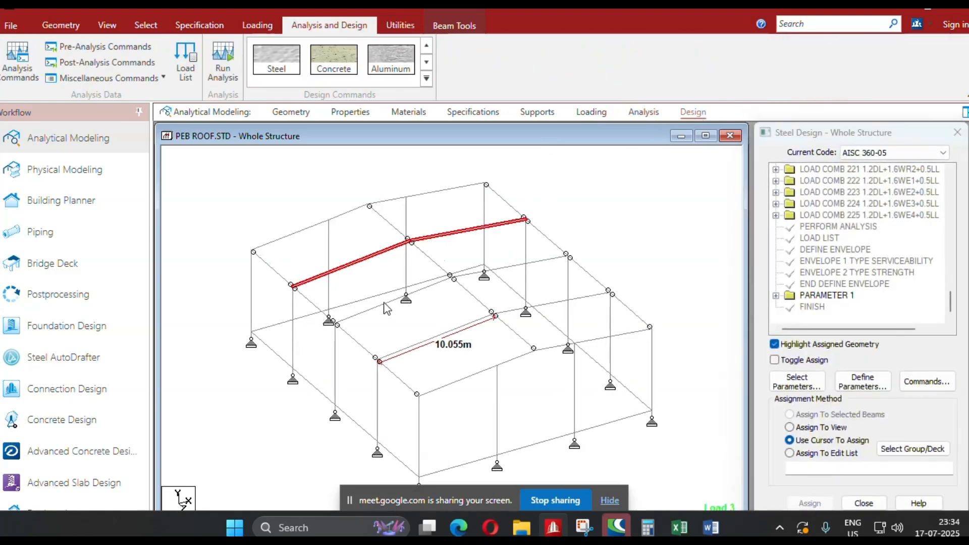
left_click(387, 302)
left_click(543, 262)
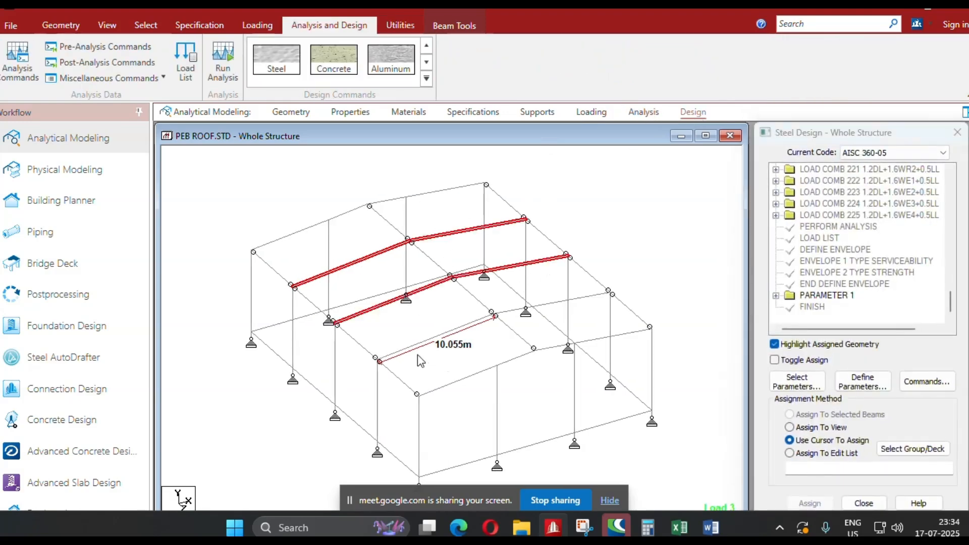
left_click(467, 329)
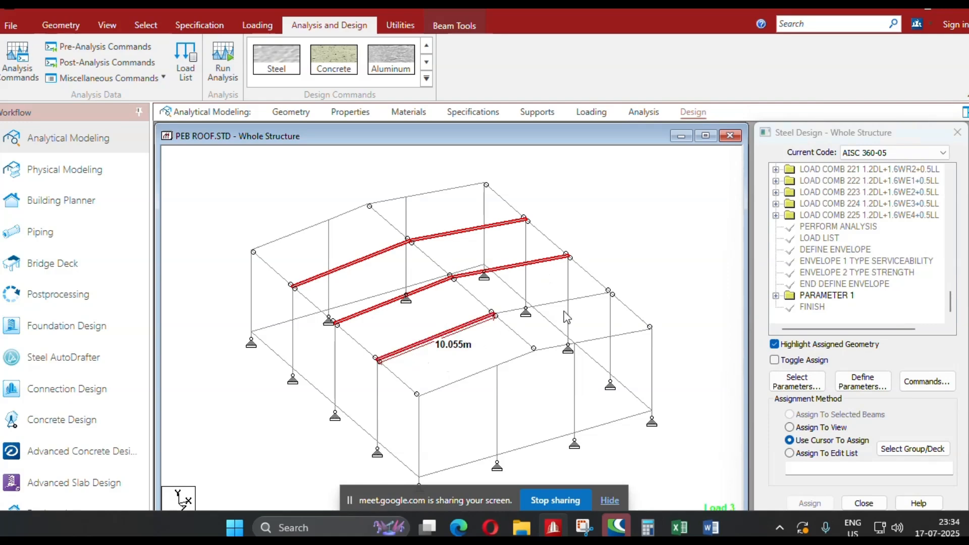
left_click(588, 297)
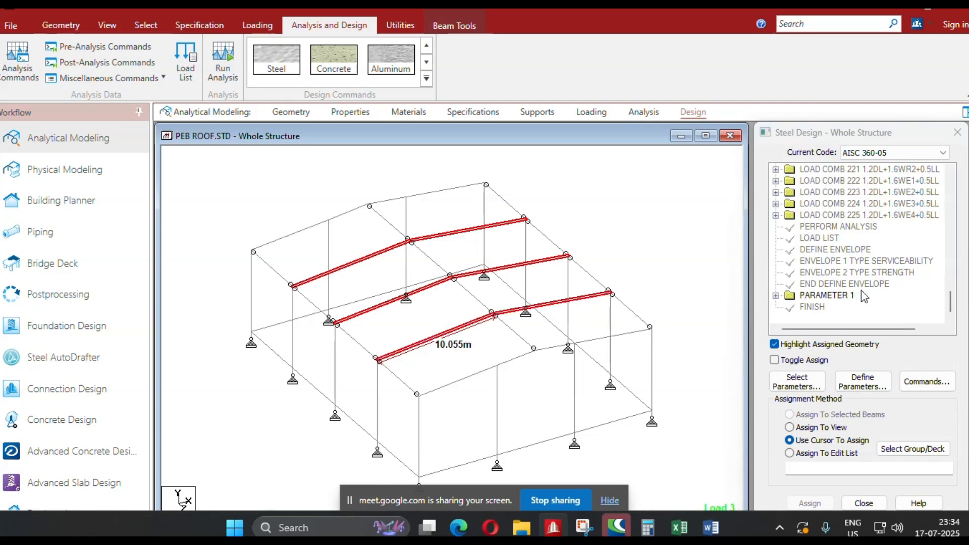
left_click(776, 296)
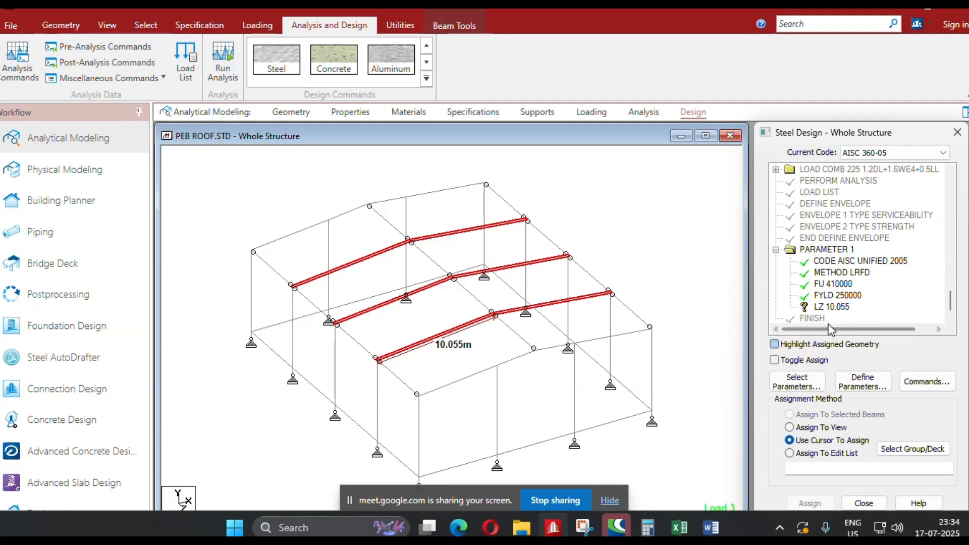
left_click(826, 308)
left_click(810, 504)
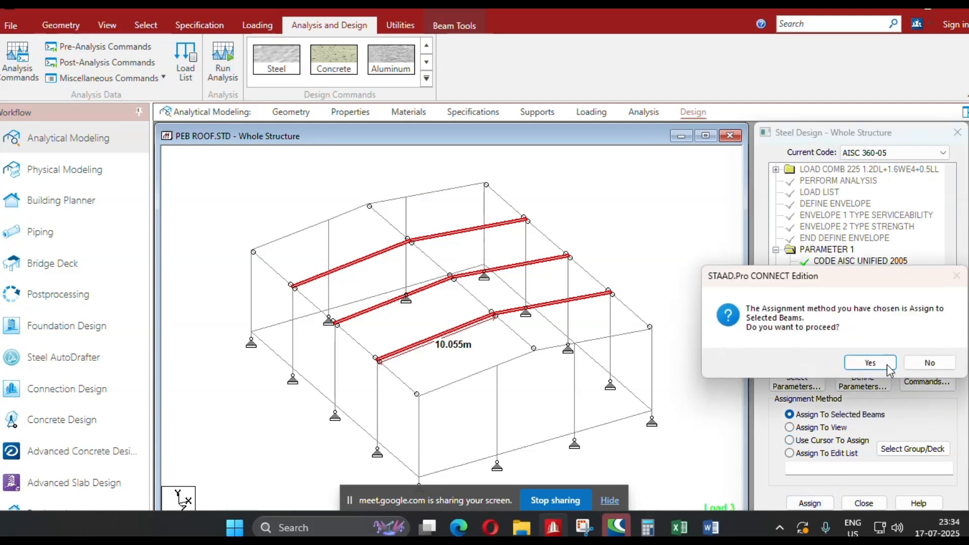
left_click(870, 362)
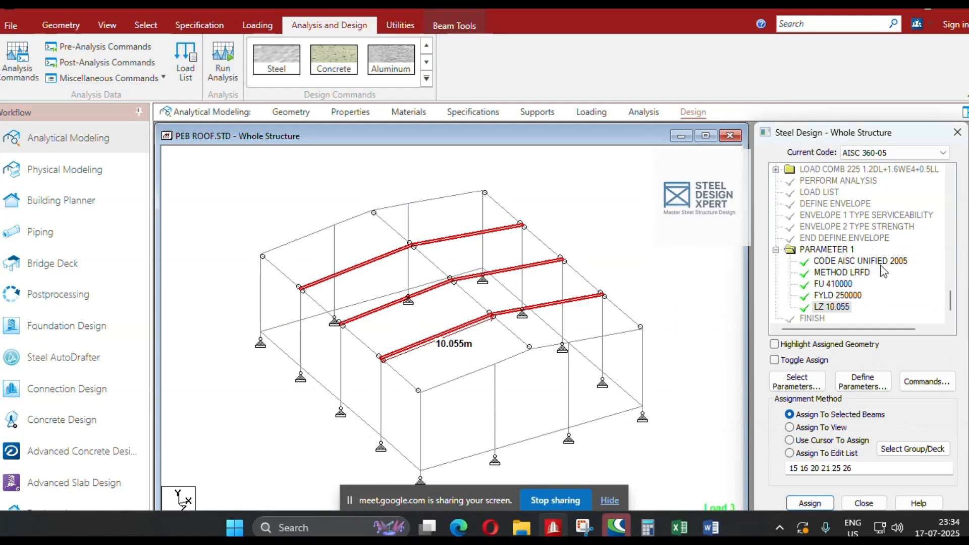
Add the LX design parameter with a flexural torsional buckling length of 3 m, placed after the current command.
left_click(863, 382)
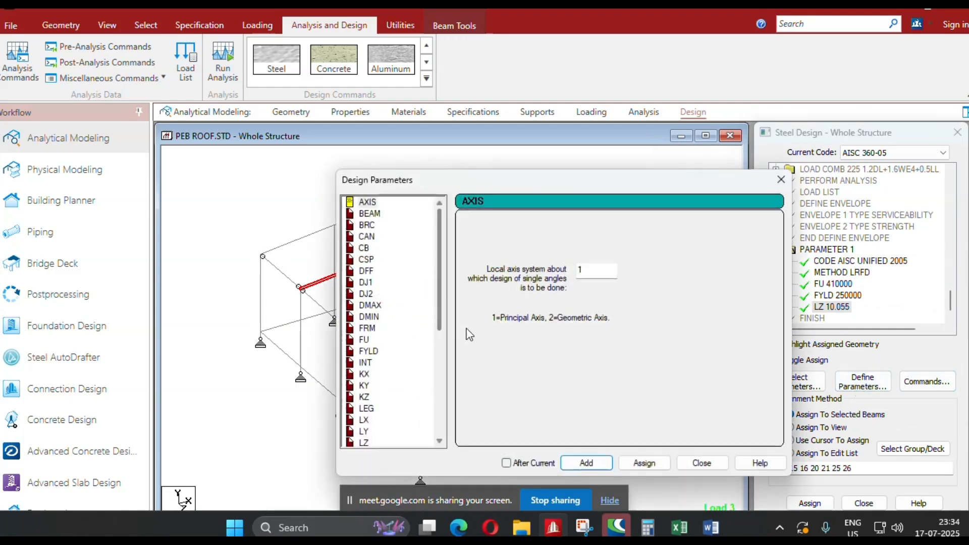
scroll(373, 381, "down", 2)
left_click(506, 463)
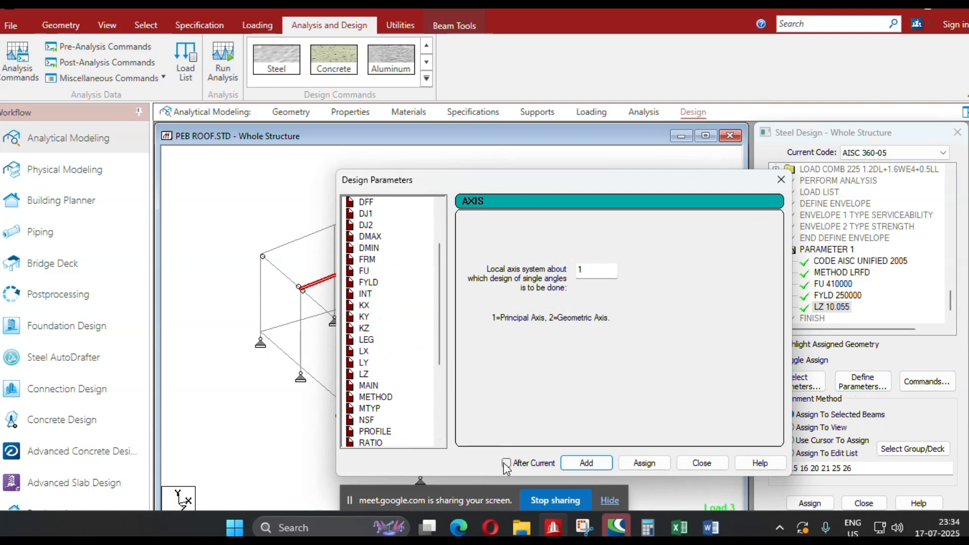
left_click(364, 352)
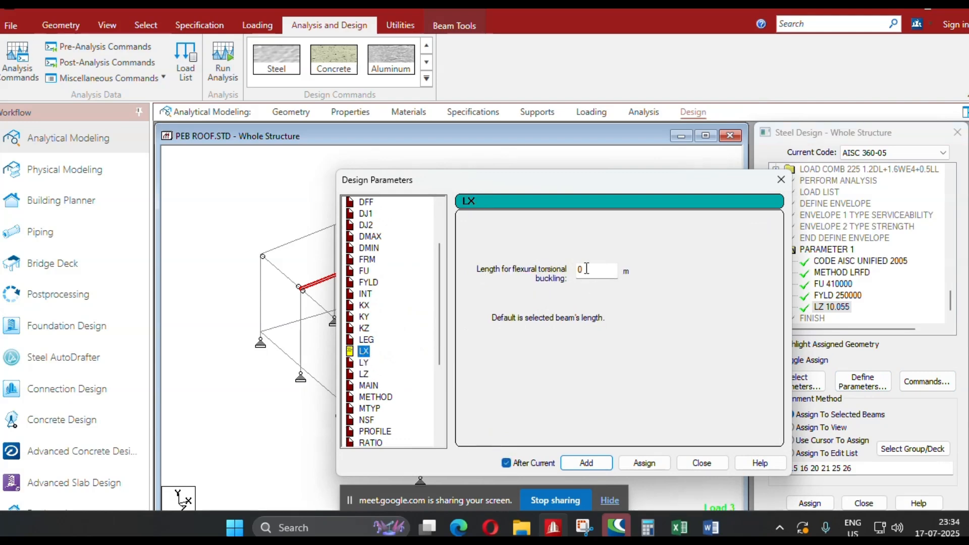
key("Tab")
left_click(587, 463)
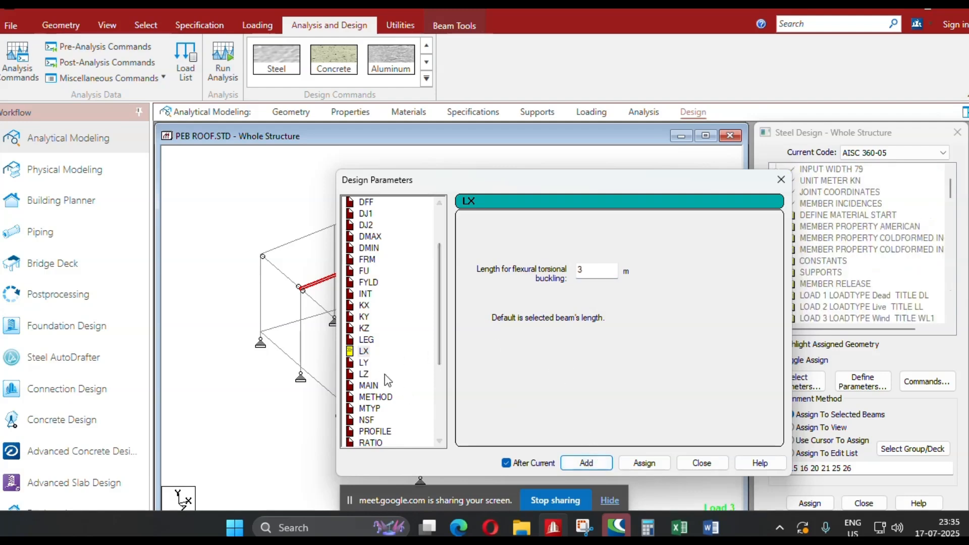
Add the LY design parameter with a local Y slenderness length of 3 m.
left_click(364, 363)
double_click(611, 272)
type("3")
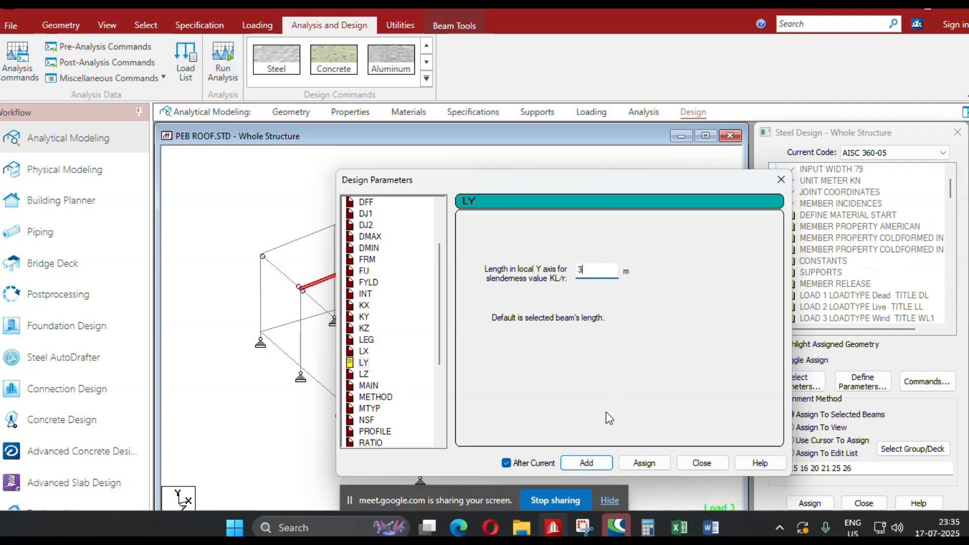
left_click(701, 463)
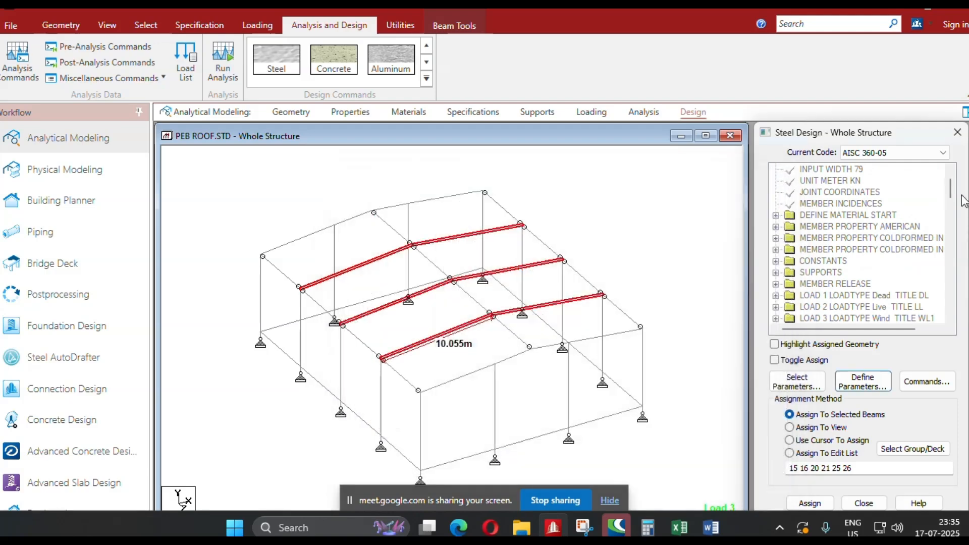
Assign the LY 3 parameter to the rafters of all five frames, adding both end frames' rafter members to the selection.
left_click_drag(950, 189, 948, 316)
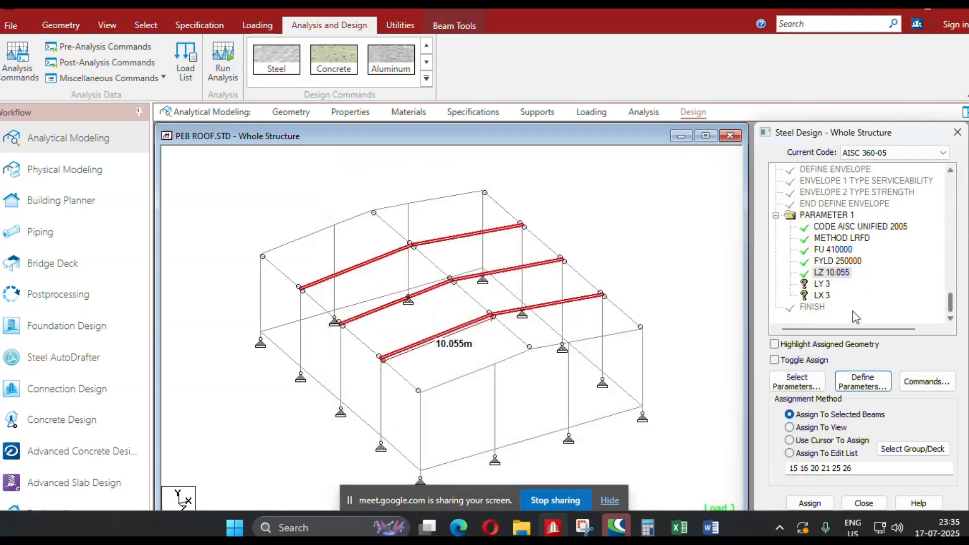
left_click(820, 286)
left_click(324, 231)
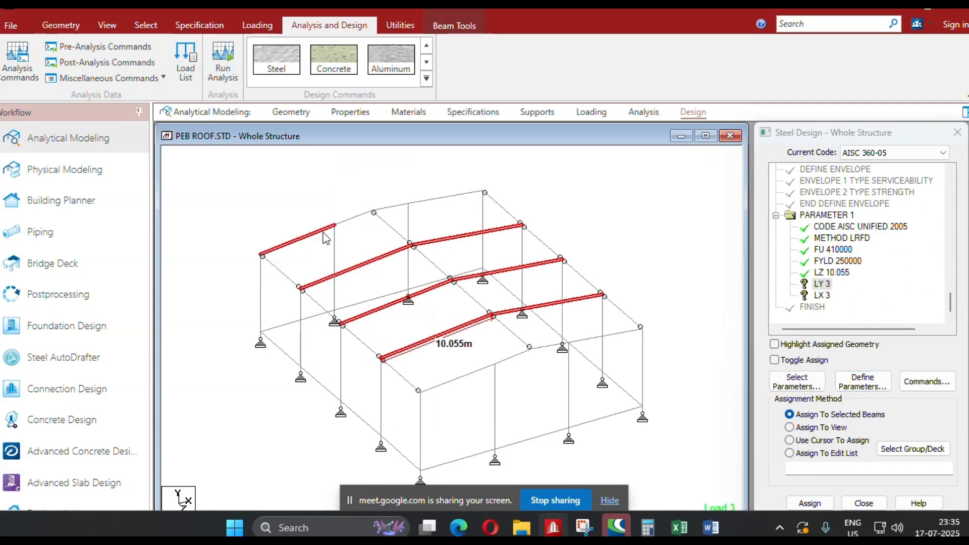
left_click(354, 219, "ctrl")
left_click(391, 209, "ctrl")
left_click(427, 202, "ctrl")
left_click(448, 379, "ctrl")
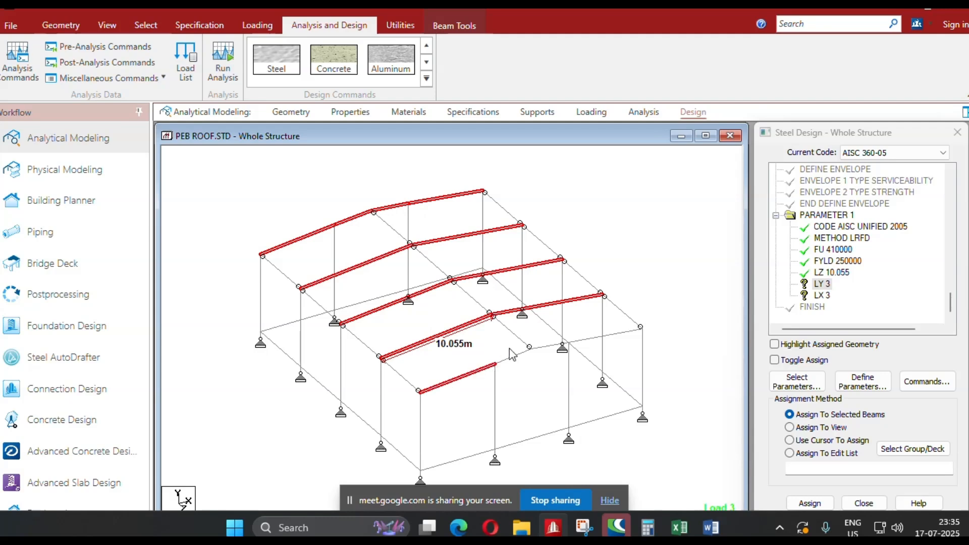
left_click(512, 356, "ctrl")
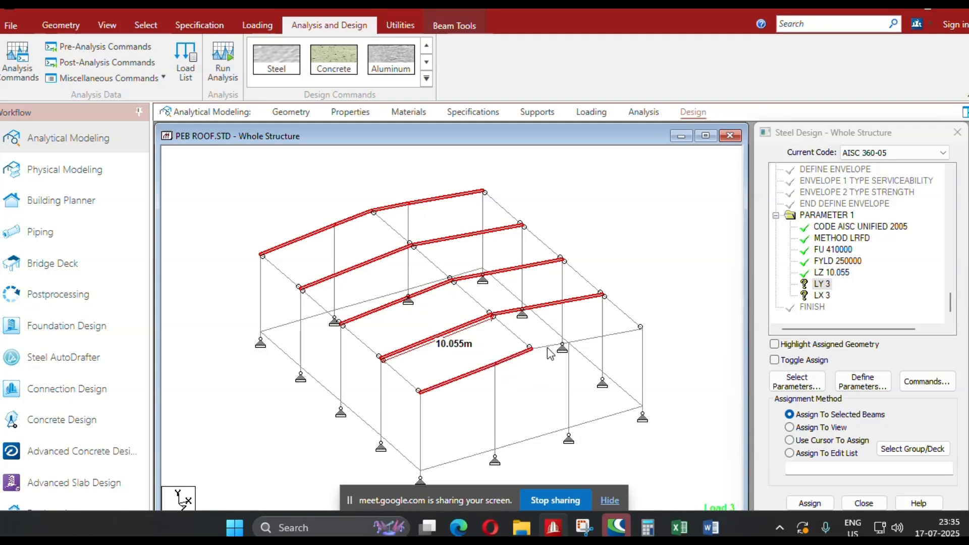
left_click(592, 338, "ctrl")
left_click(811, 503)
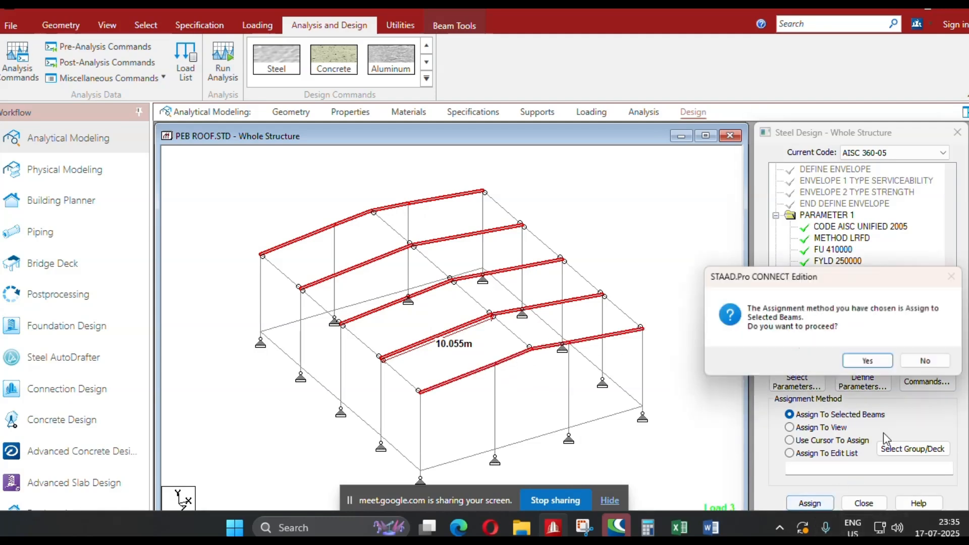
left_click(868, 360)
Assign the LX 3 parameter to the same selected rafters of all five frames and clear the selection.
left_click(822, 295)
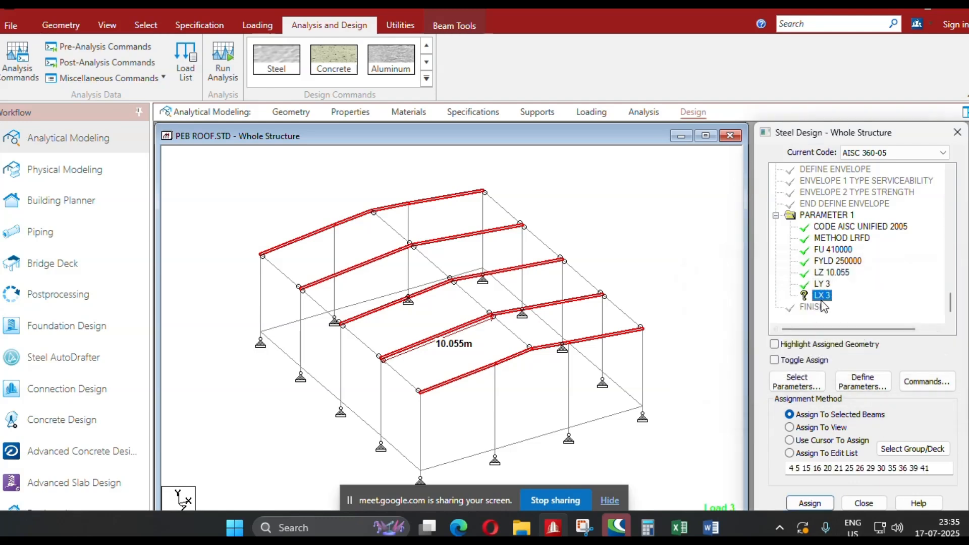
left_click(811, 504)
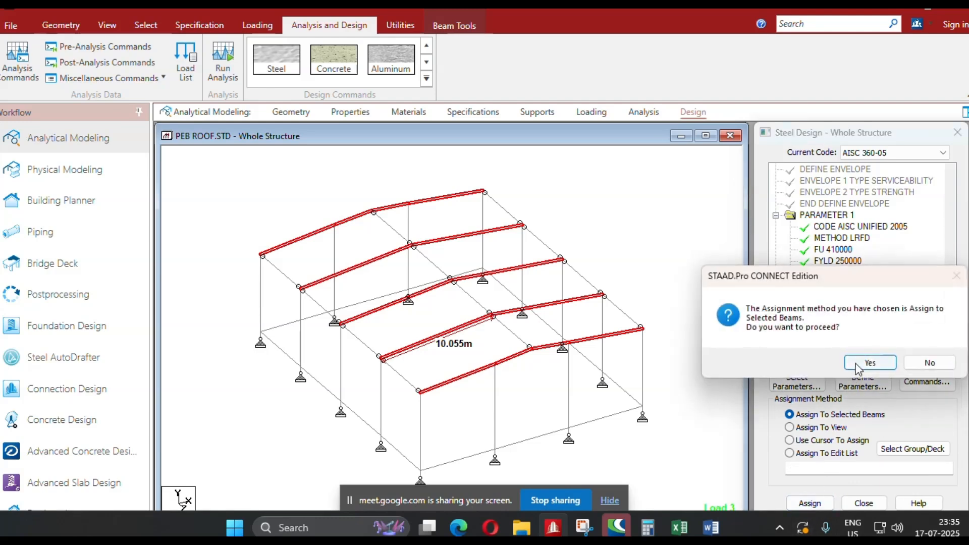
left_click(860, 362)
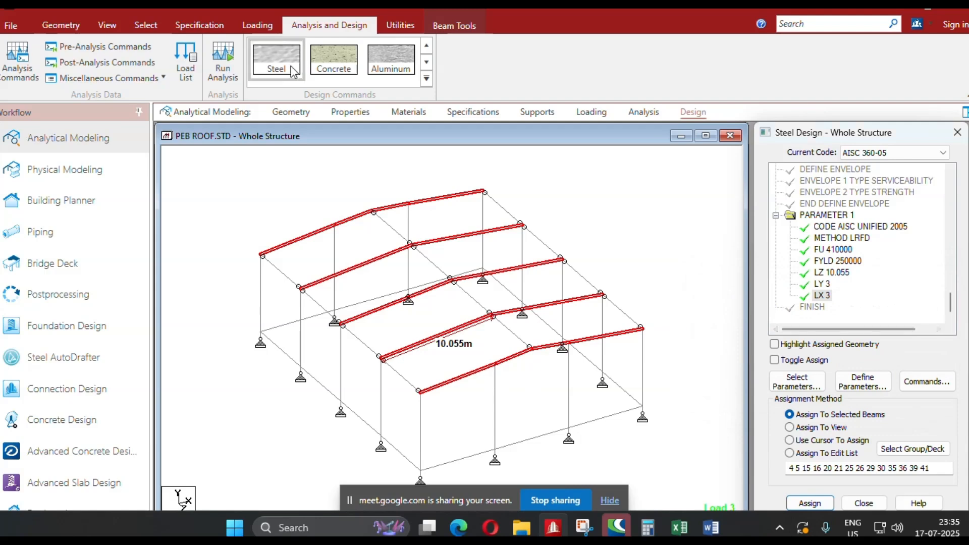
left_click(281, 172)
Select all columns and rafters of the five frames, including the end-wall columns, by their section properties.
left_click(152, 27)
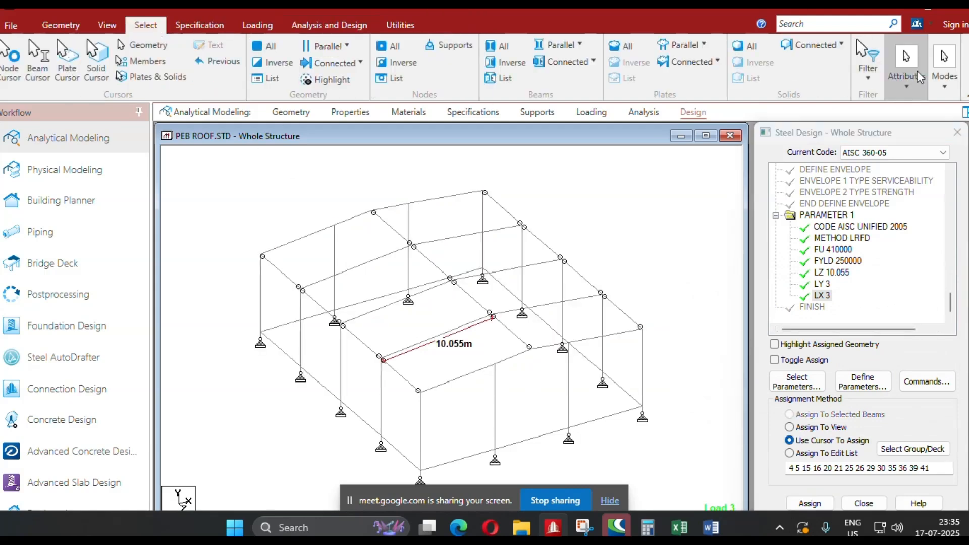
left_click(906, 81)
left_click(924, 130)
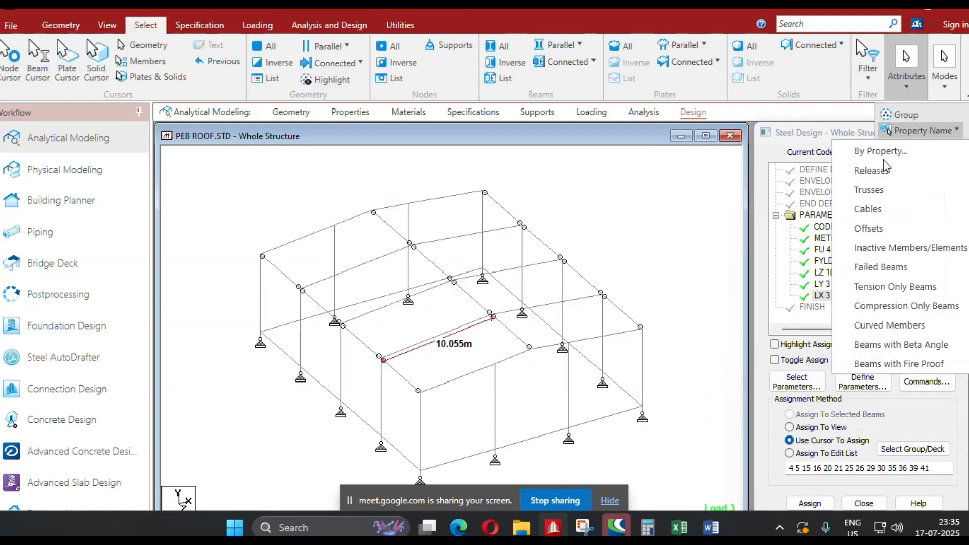
left_click(888, 152)
left_click_drag(501, 270, 497, 303)
left_click(653, 242)
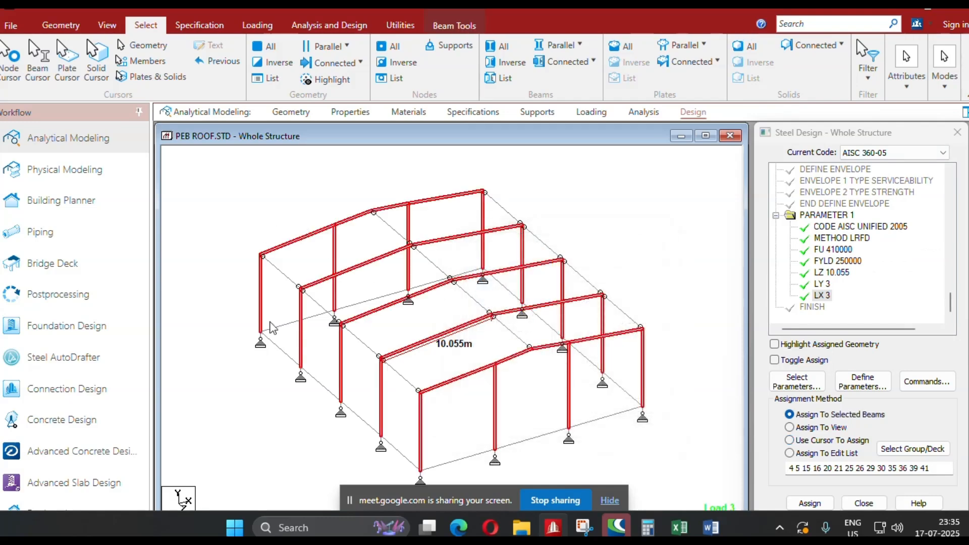
Define the UNB design parameter with an unsupported bottom flange length of 3 m.
left_click(863, 381)
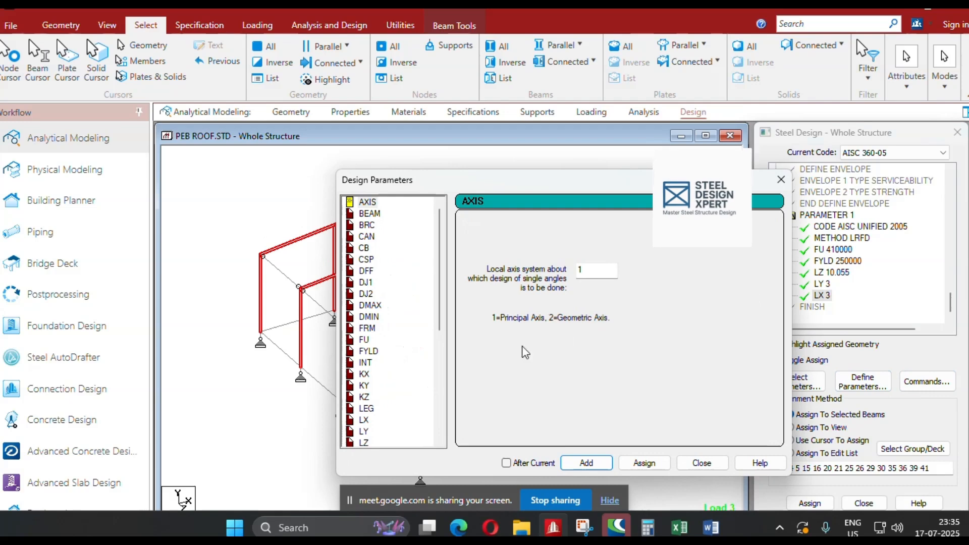
scroll(368, 356, "down", 2)
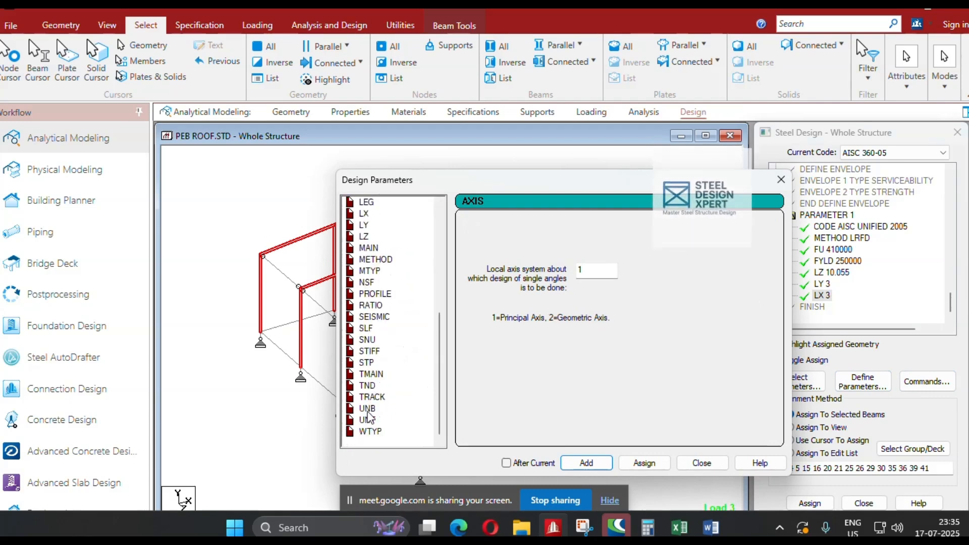
left_click(367, 408)
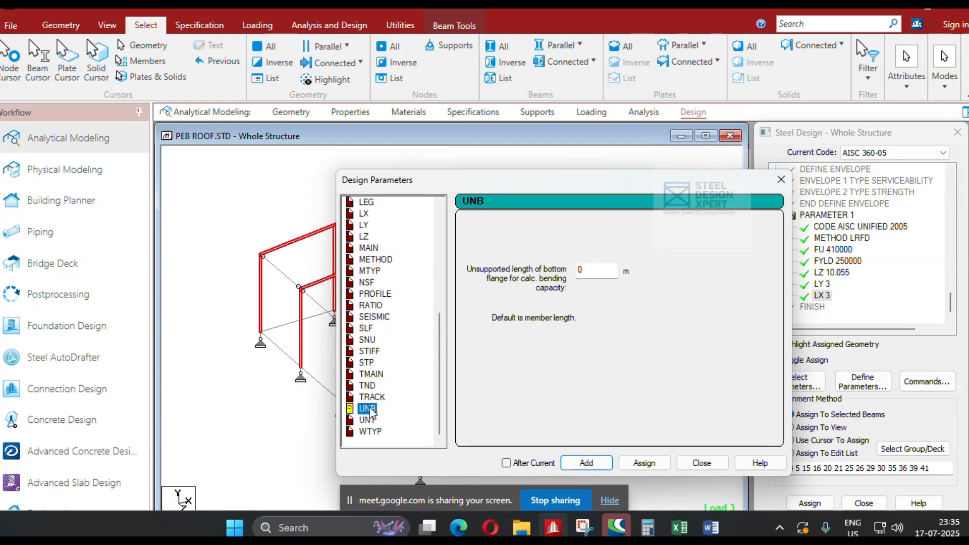
double_click(579, 271)
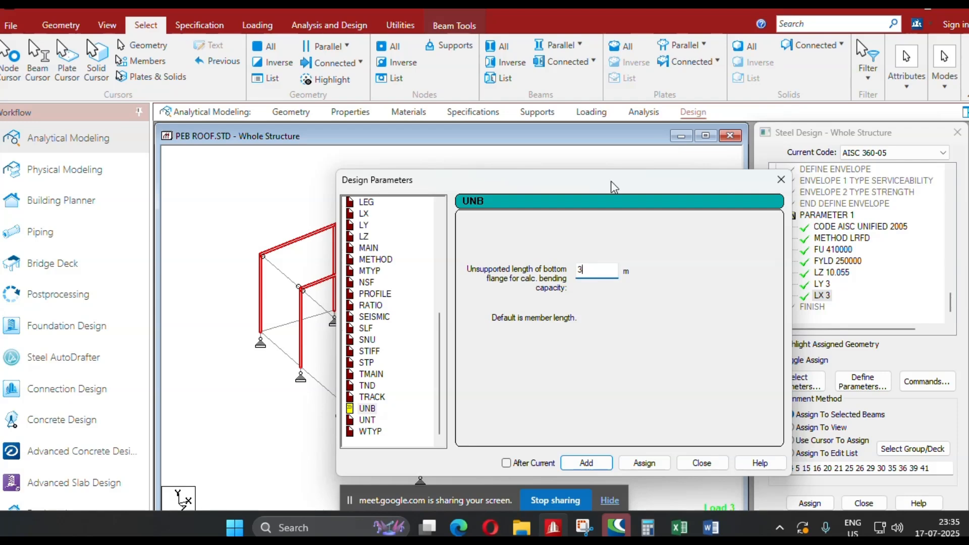
Add the 3 m UNB parameter to the design parameters, placed after the current entry.
left_click_drag(614, 187, 533, 106)
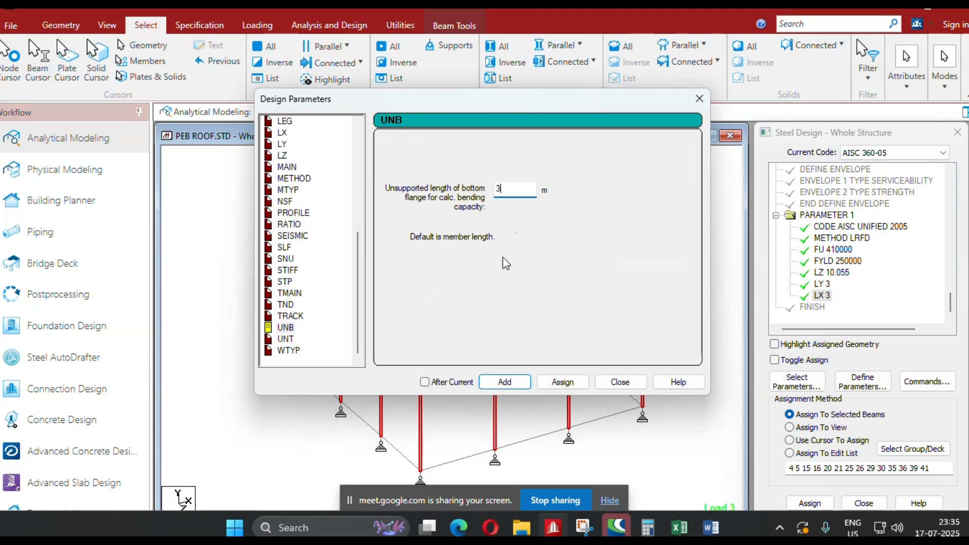
left_click(425, 382)
left_click(505, 383)
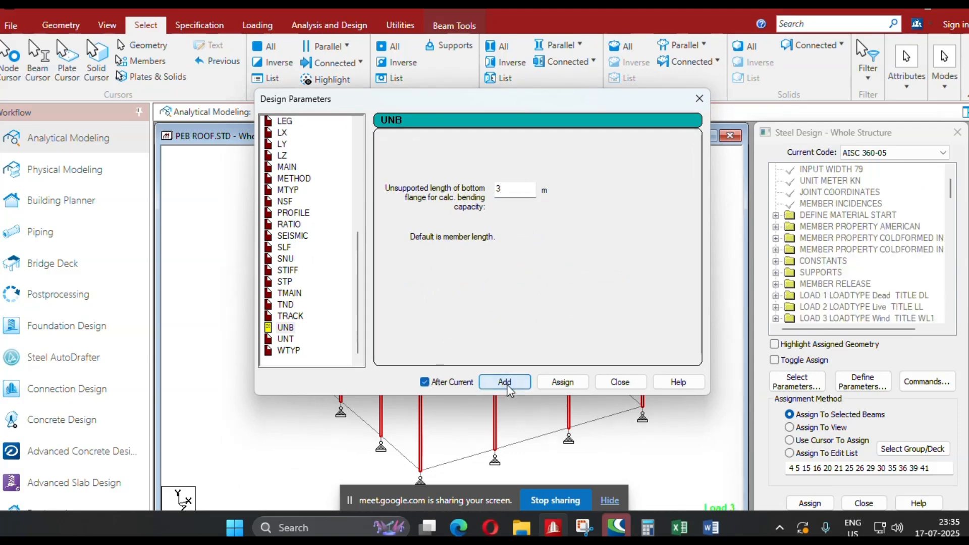
Define and add the UNT design parameter with an unsupported top flange length of 1.5 m.
left_click(286, 339)
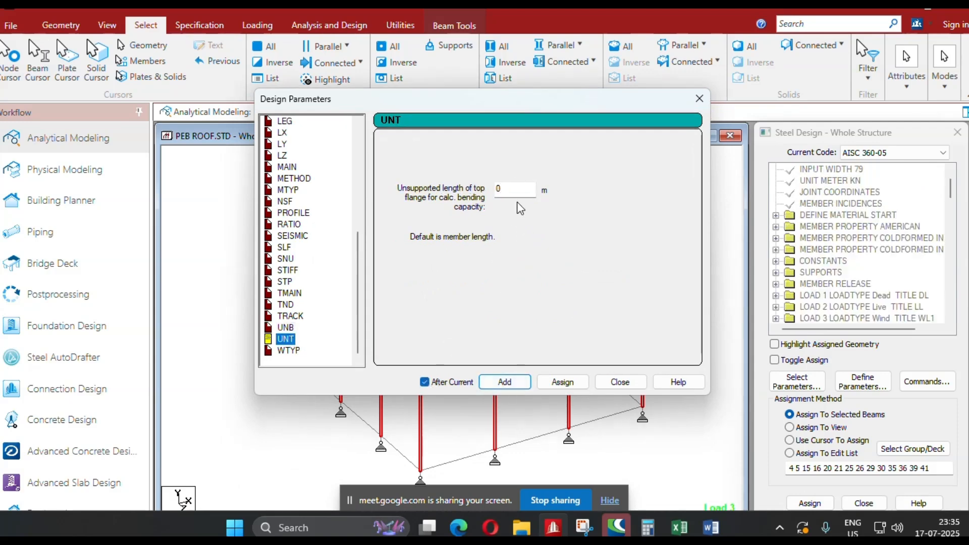
left_click_drag(515, 192, 485, 192)
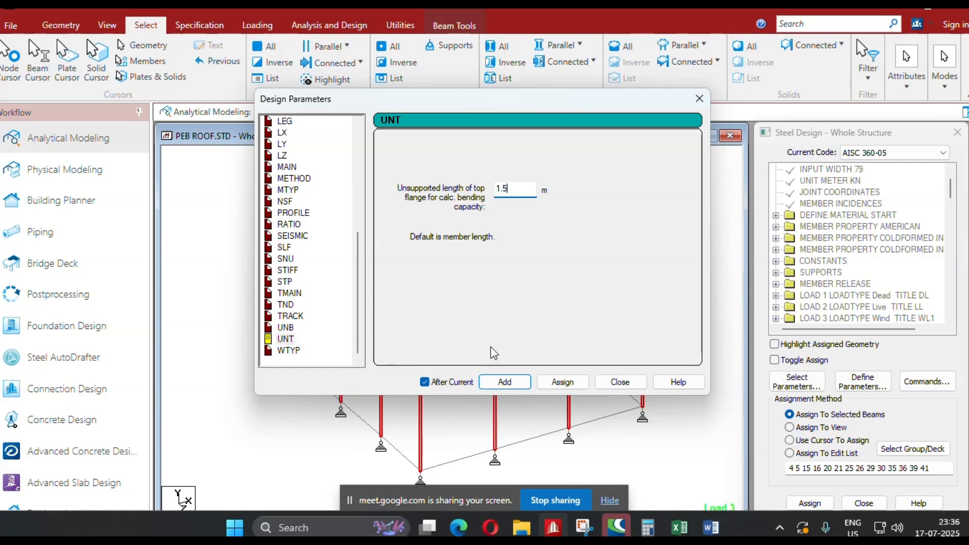
type("1.5")
left_click(504, 382)
left_click(620, 382)
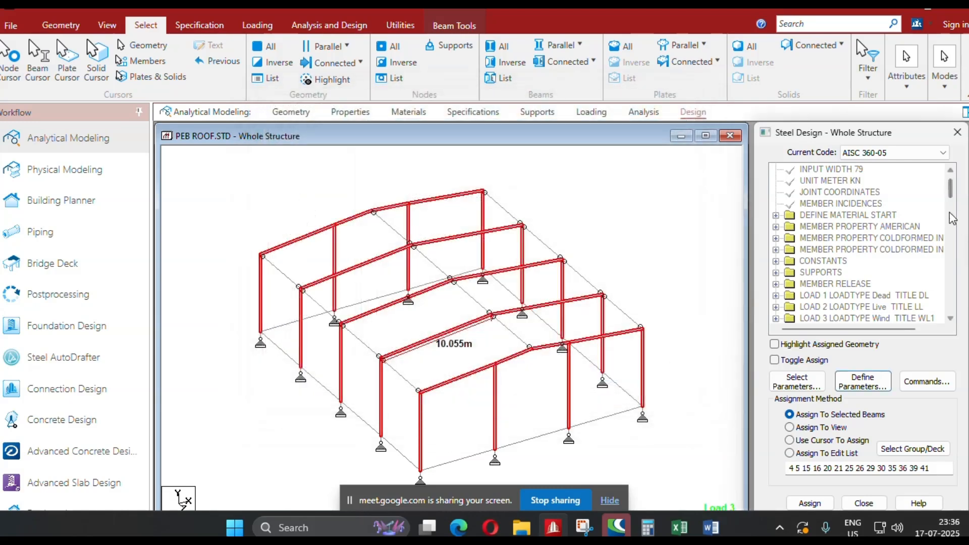
Assign the UNT 1.5 and UNB 3 parameters to the selected columns and rafters of all five frames.
left_click_drag(952, 196, 951, 323)
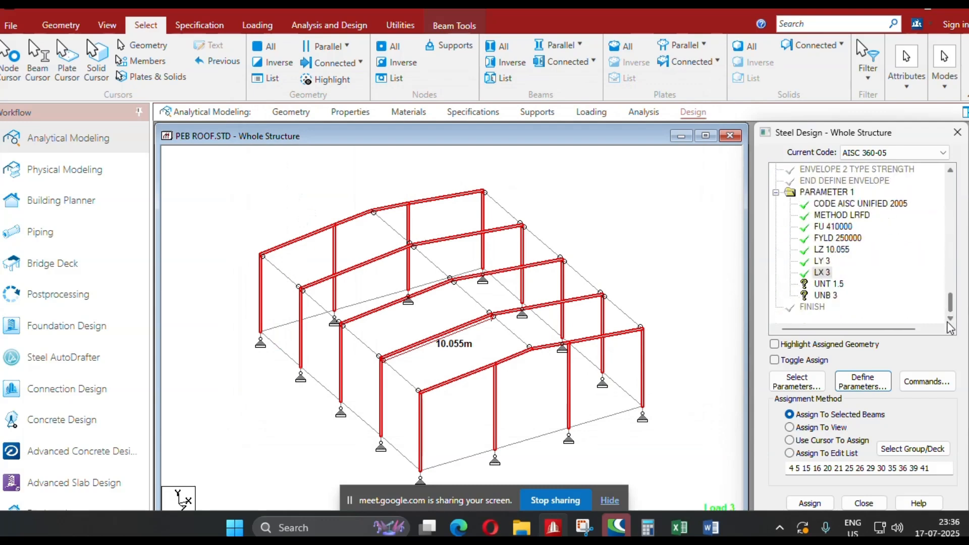
left_click(828, 285)
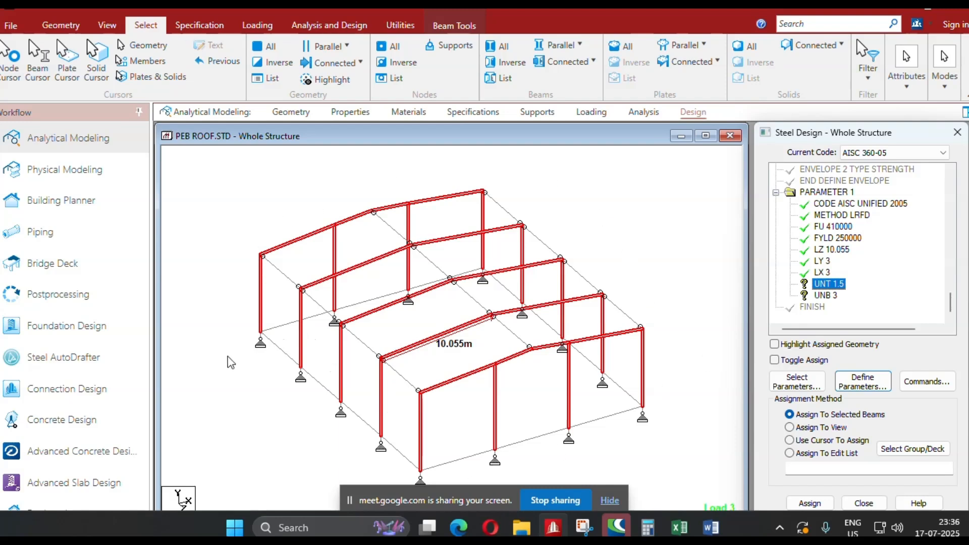
left_click(809, 503)
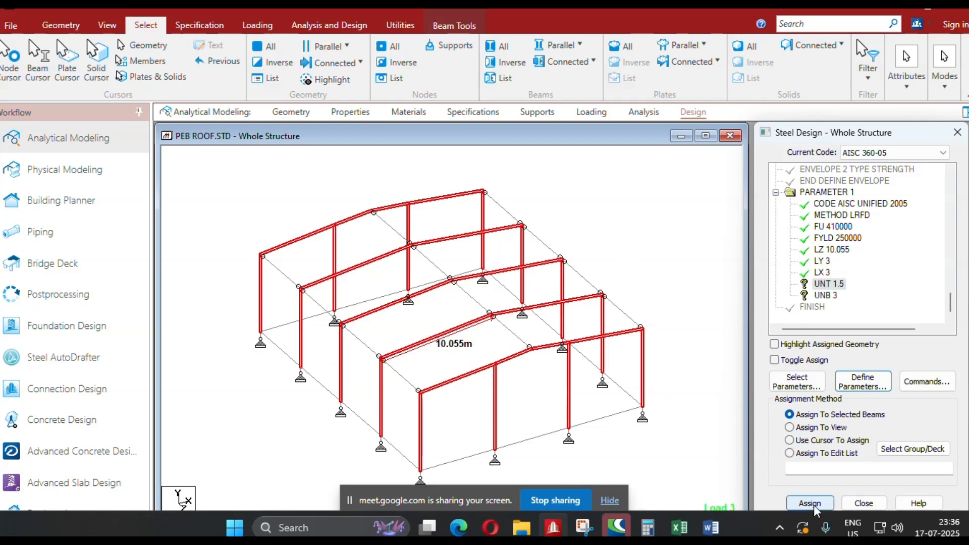
left_click(869, 364)
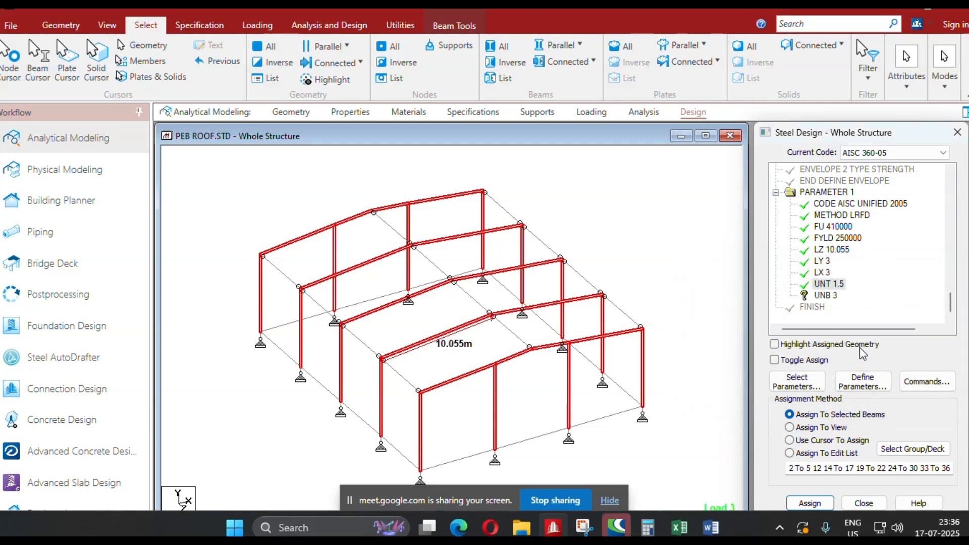
left_click(825, 298)
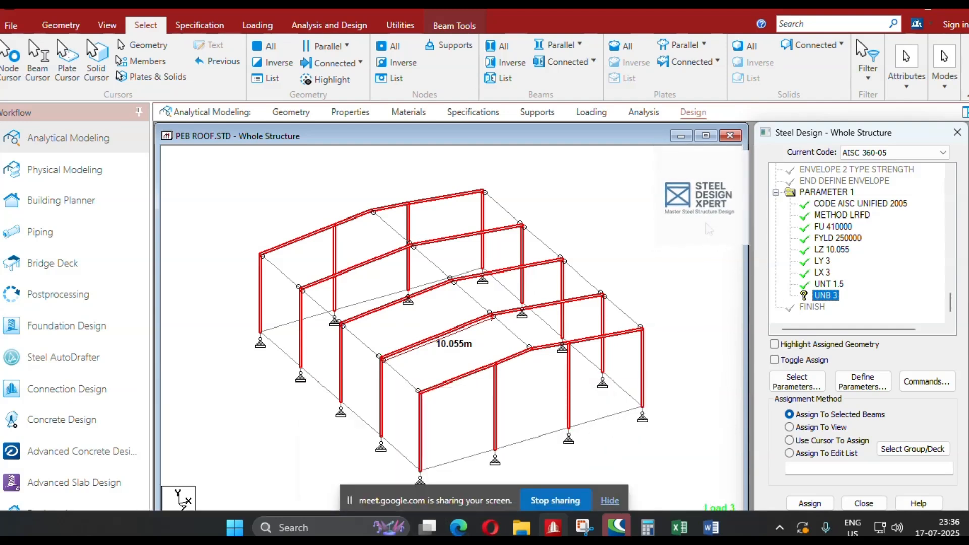
left_click(811, 504)
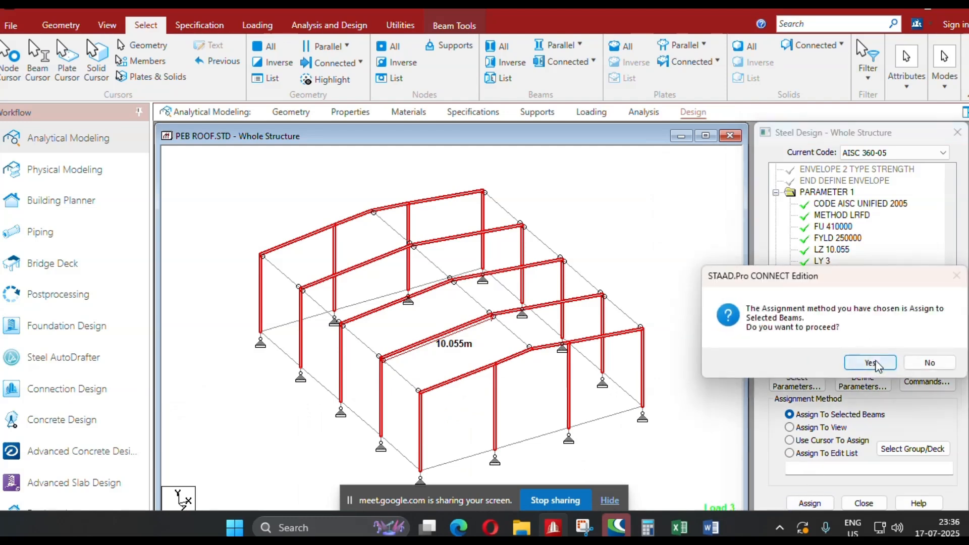
left_click(877, 364)
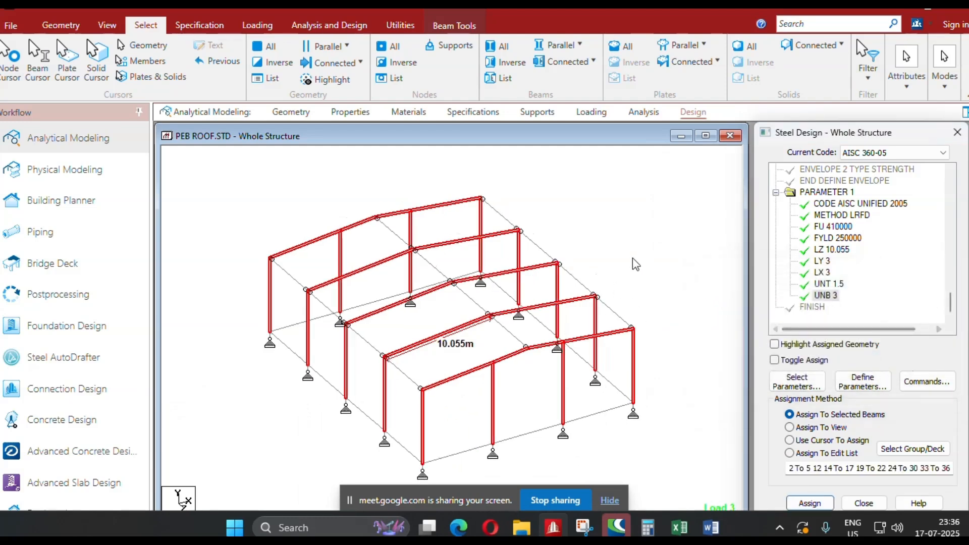
Add the CHECK CODE design command after the current entry, following the UNB 3 parameter.
left_click(927, 381)
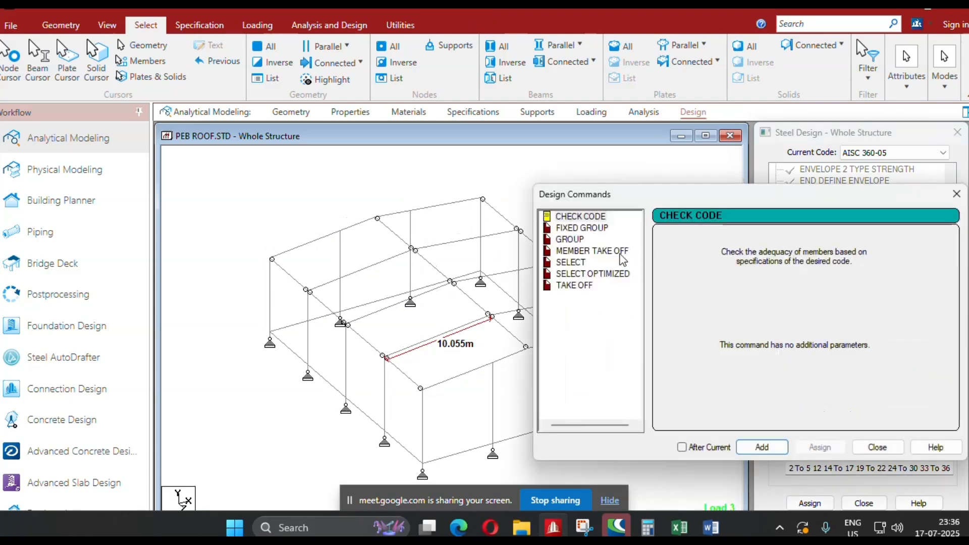
left_click(604, 252)
left_click(589, 217)
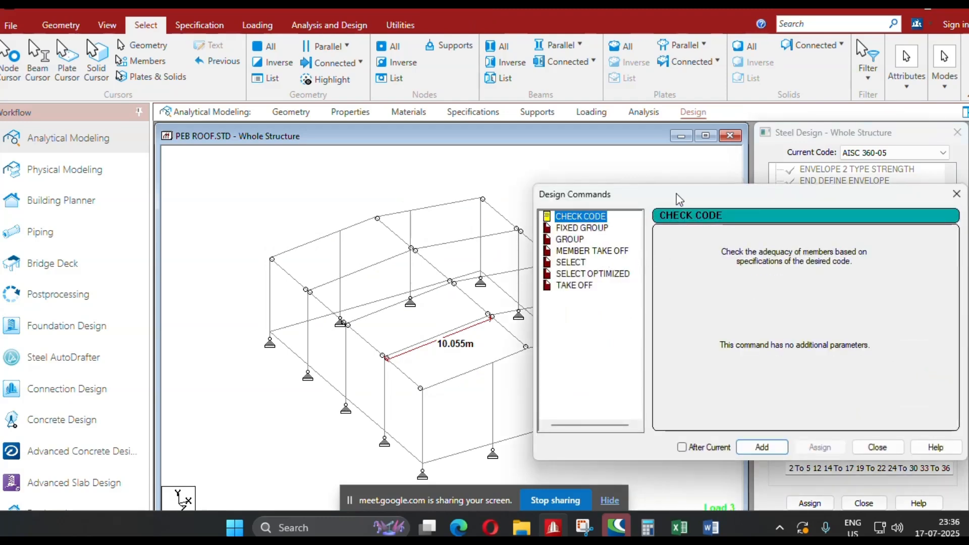
left_click_drag(679, 198, 369, 99)
left_click(372, 347)
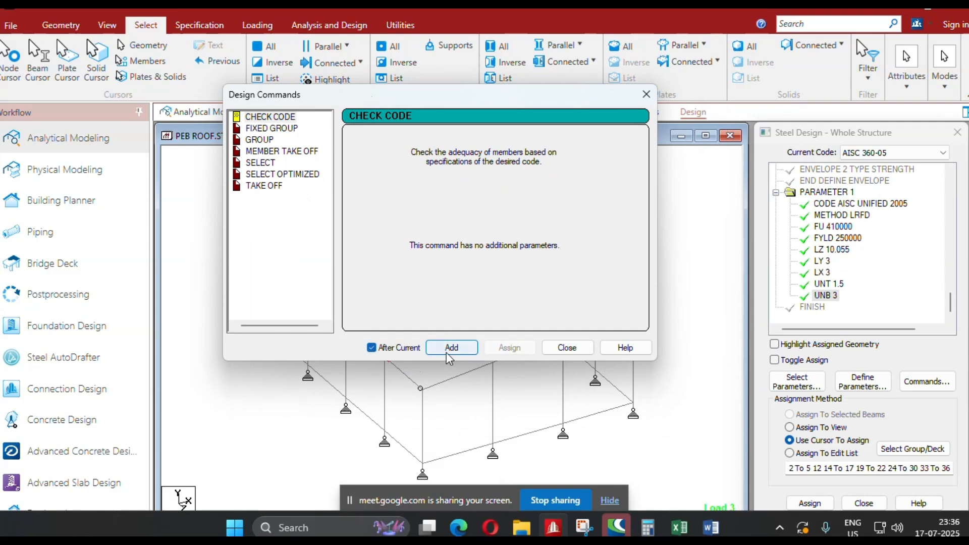
left_click(452, 347)
left_click(567, 348)
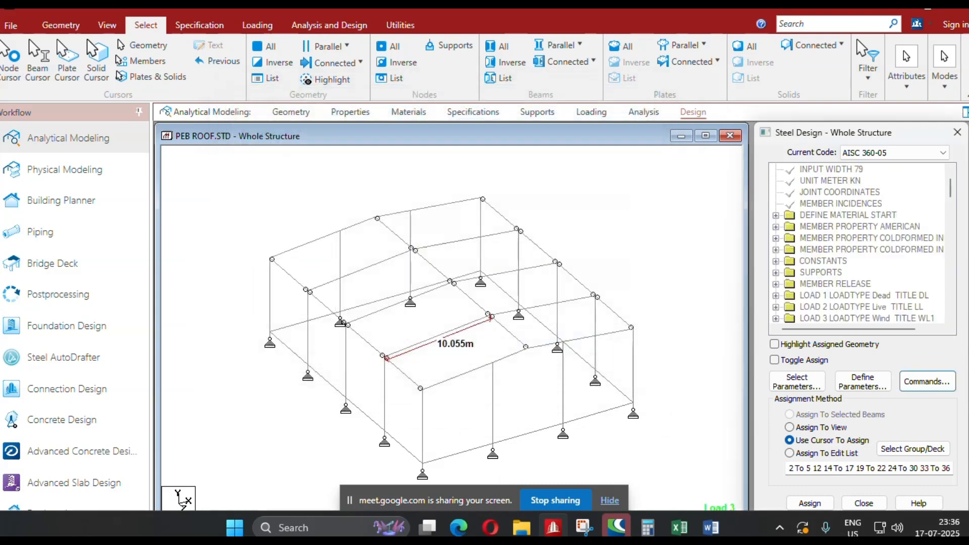
Reselect the frame members through the geometry assigned to FYLD 250000 and assign CHECK CODE to them.
left_click_drag(952, 189, 934, 330)
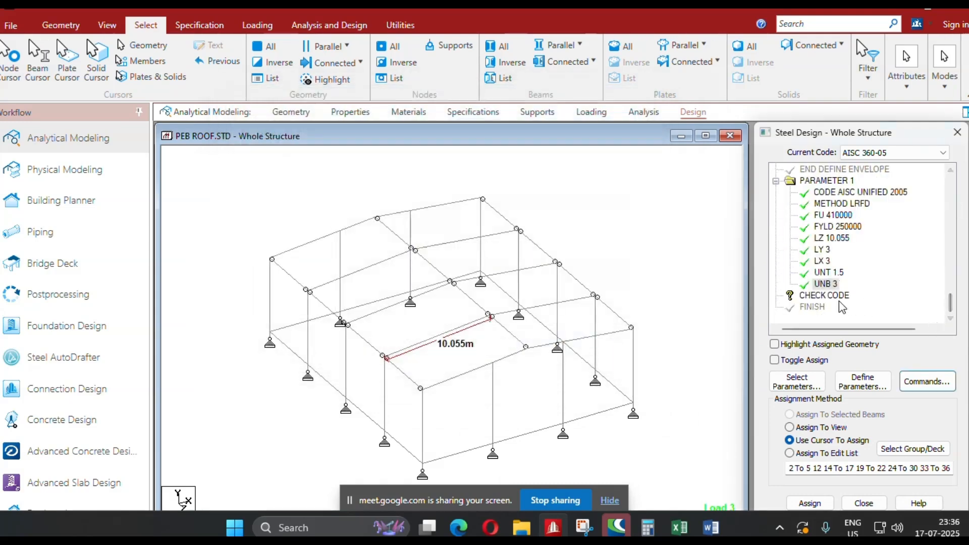
left_click(828, 296)
left_click(775, 345)
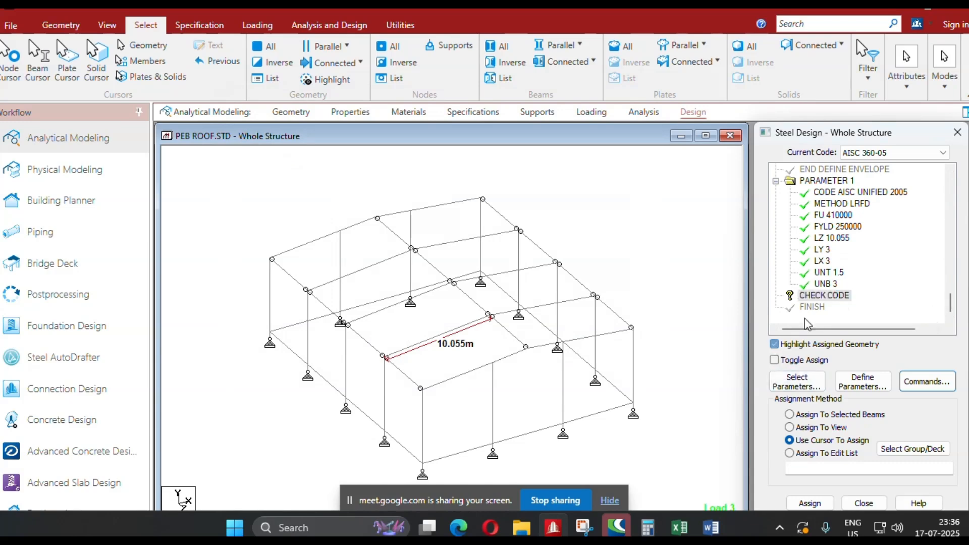
left_click(837, 228)
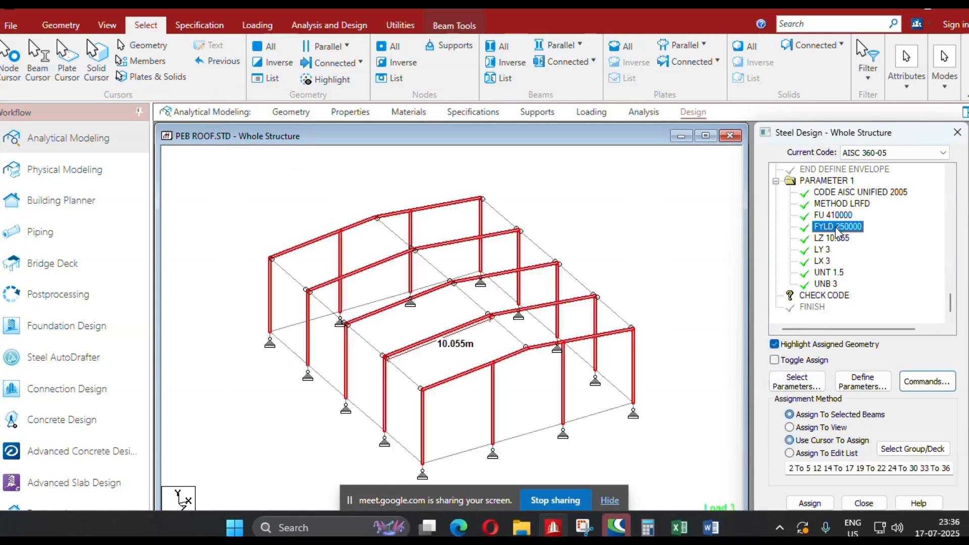
left_click(775, 344)
left_click(828, 295)
left_click(811, 504)
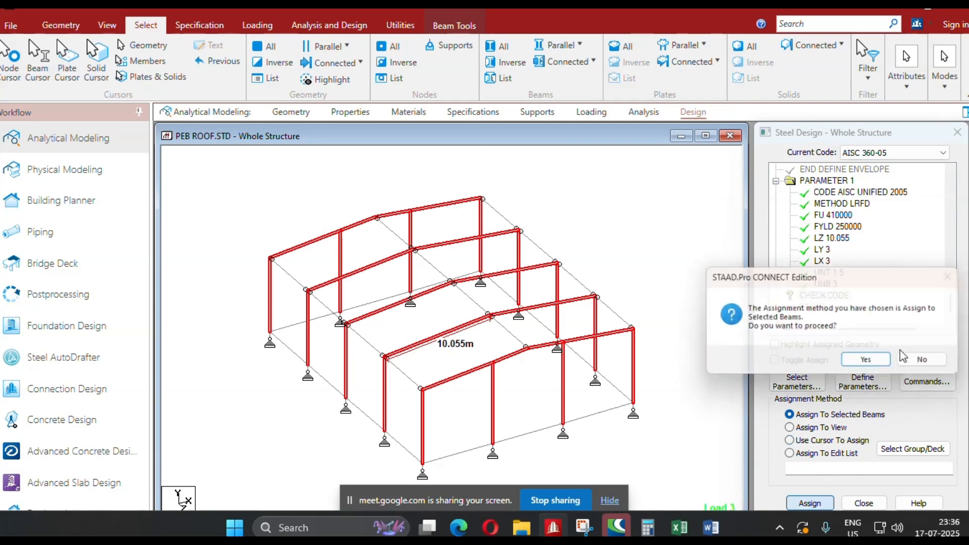
left_click(867, 361)
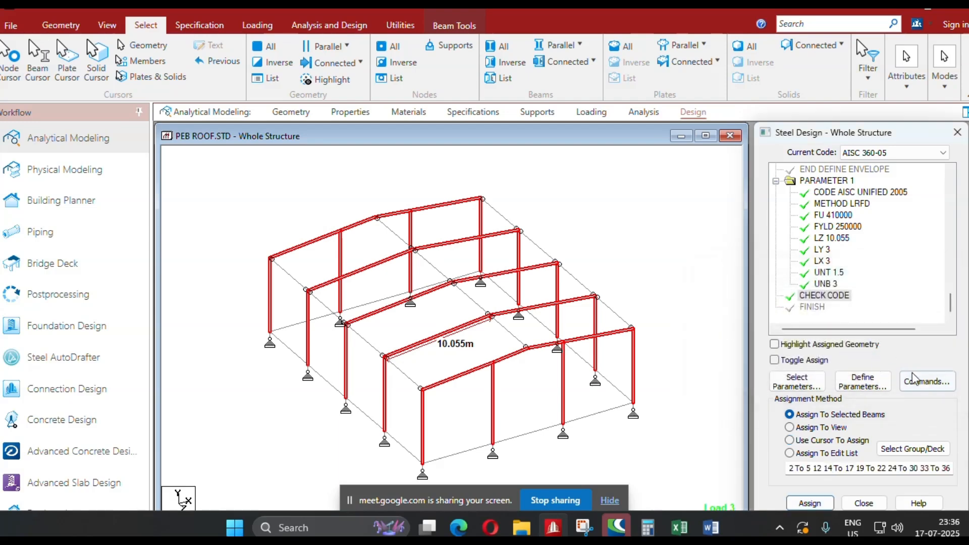
Add the MEMBER TAKE OFF design command after the CHECK CODE command.
left_click(927, 382)
left_click(601, 253)
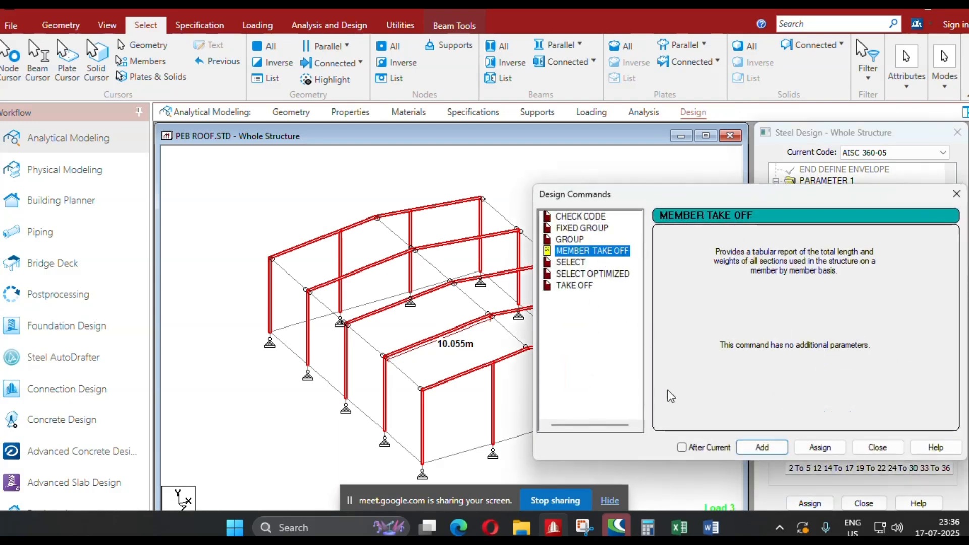
left_click(683, 448)
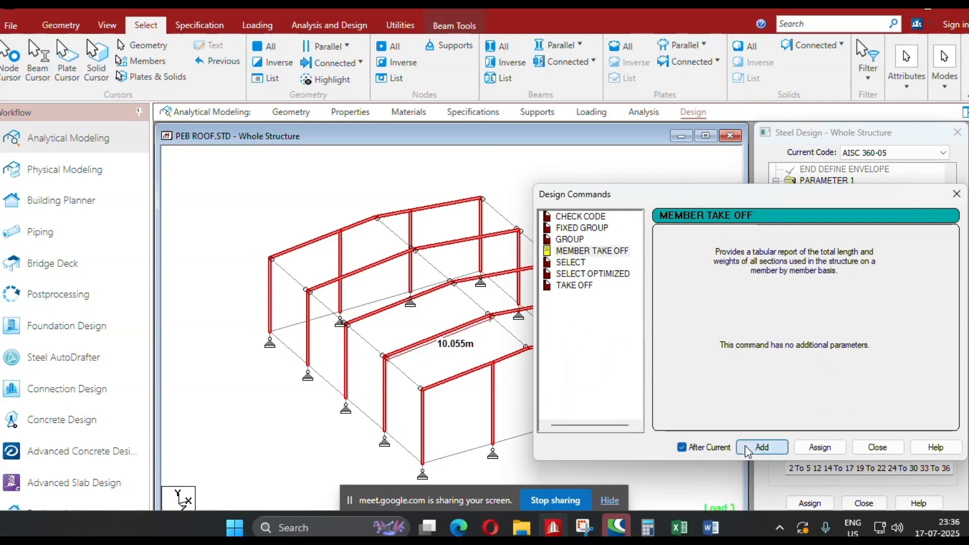
left_click(762, 448)
left_click(876, 448)
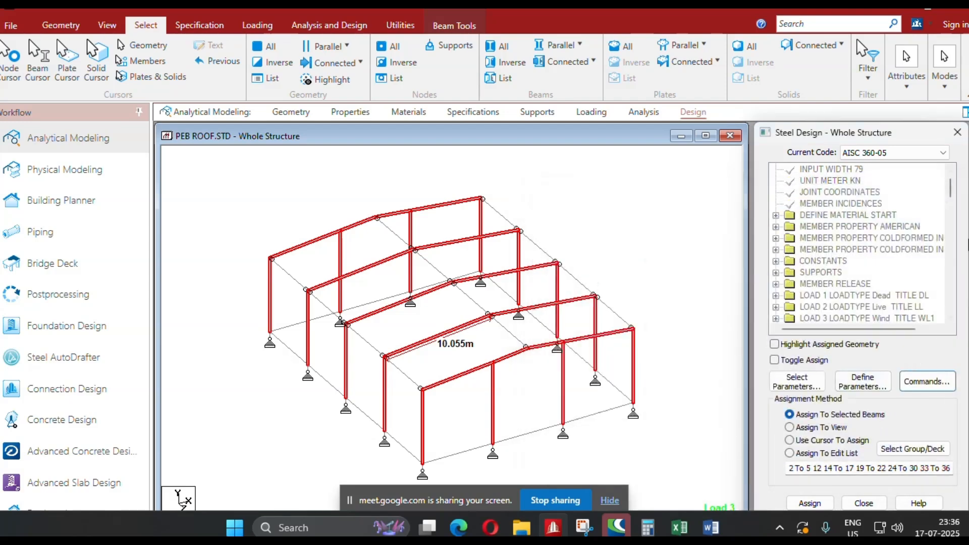
Assign STEEL MEMBER TAKE OFF to the selected columns and rafters and clear the selection.
left_click_drag(951, 195, 949, 318)
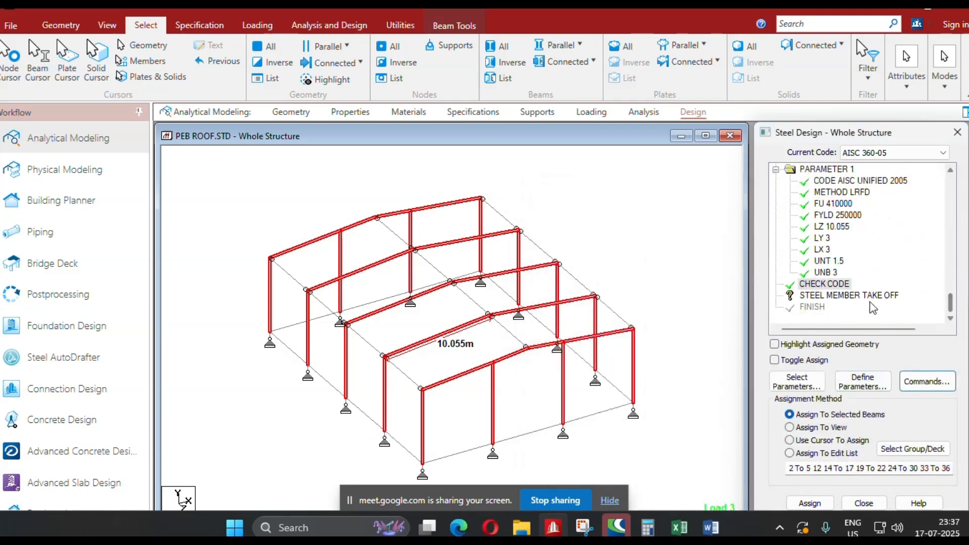
left_click(854, 295)
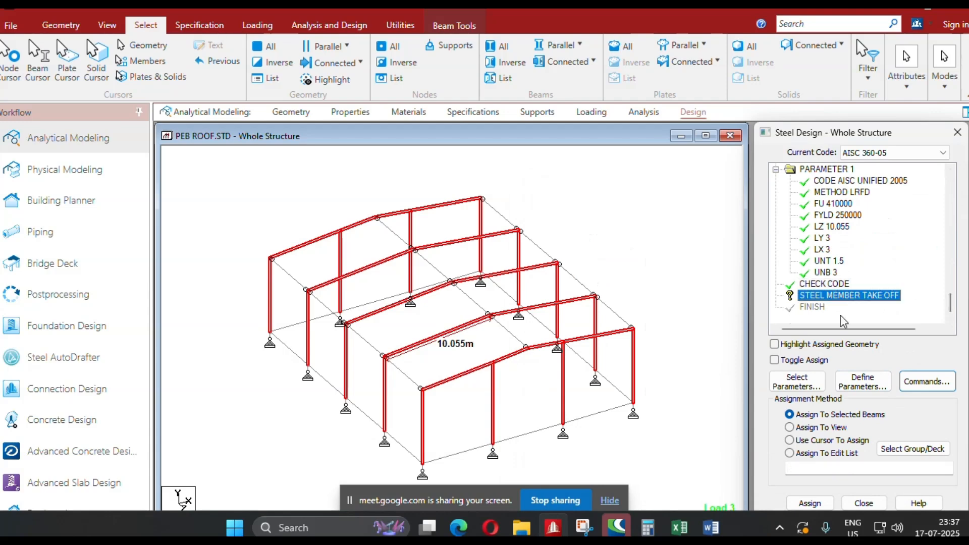
left_click(809, 503)
left_click(866, 365)
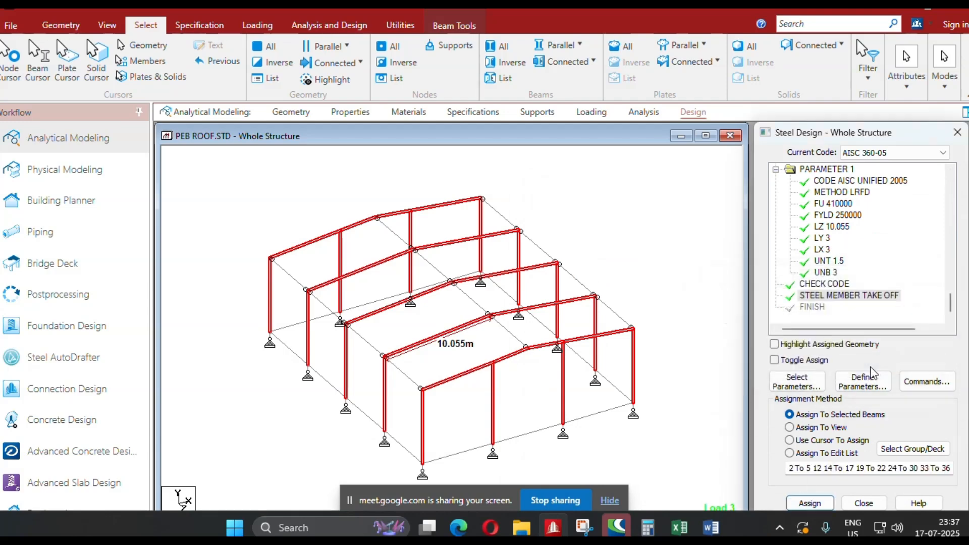
left_click(626, 224)
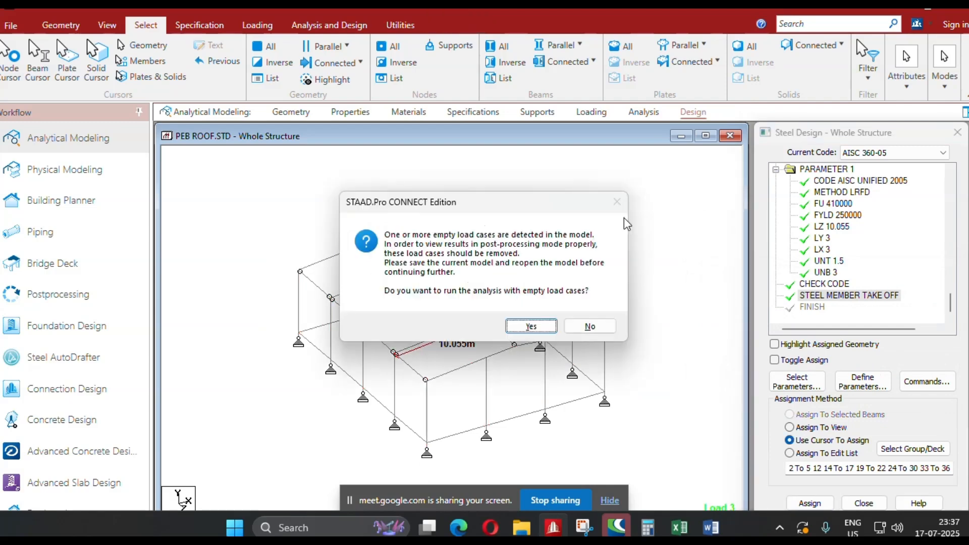
Run the analysis and steel design with the empty load cases included, staying in modeling mode.
key("Return")
key("Return")
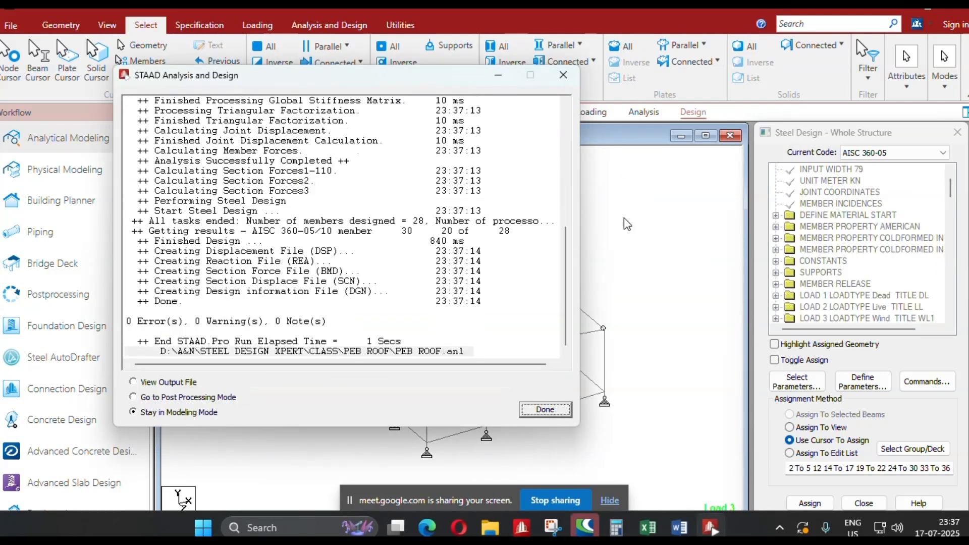
key("Return")
Display the design results diagram on the structure based on actual ratio, with the basic diagram and values shown.
right_click(615, 190)
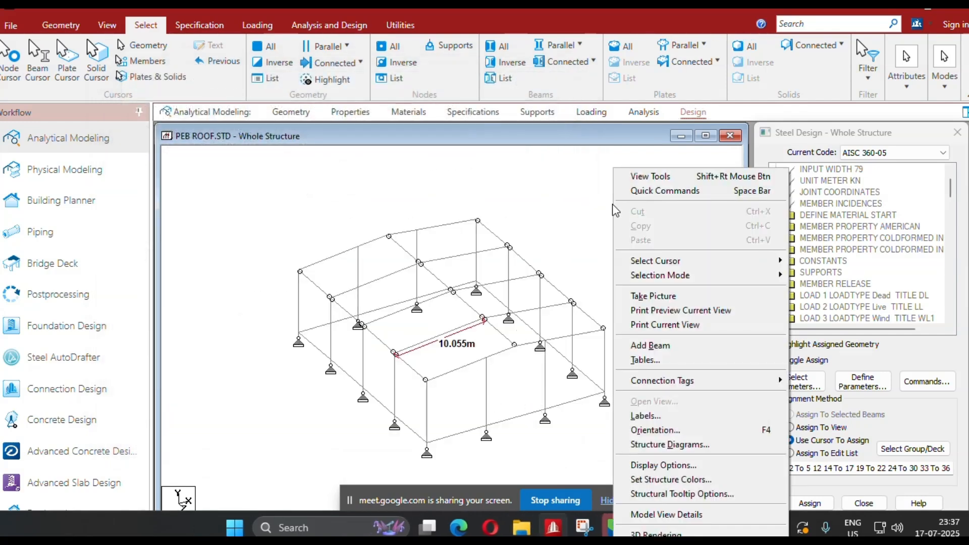
left_click(669, 408)
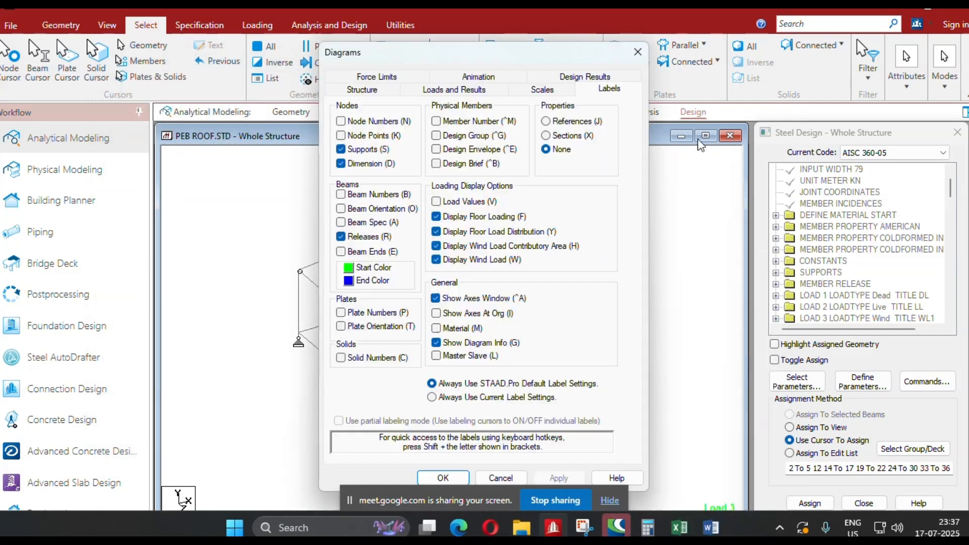
left_click(594, 77)
left_click(381, 133)
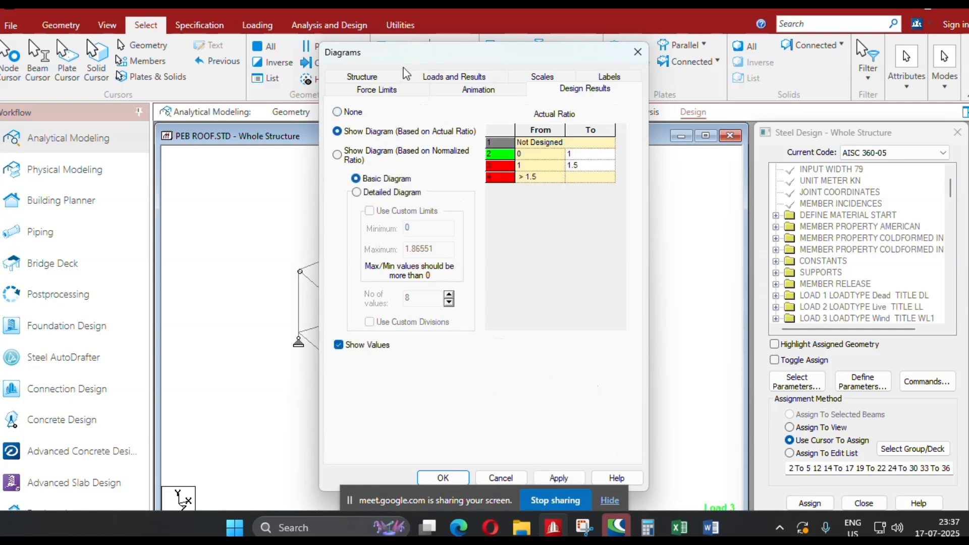
left_click_drag(328, 55, 154, 12)
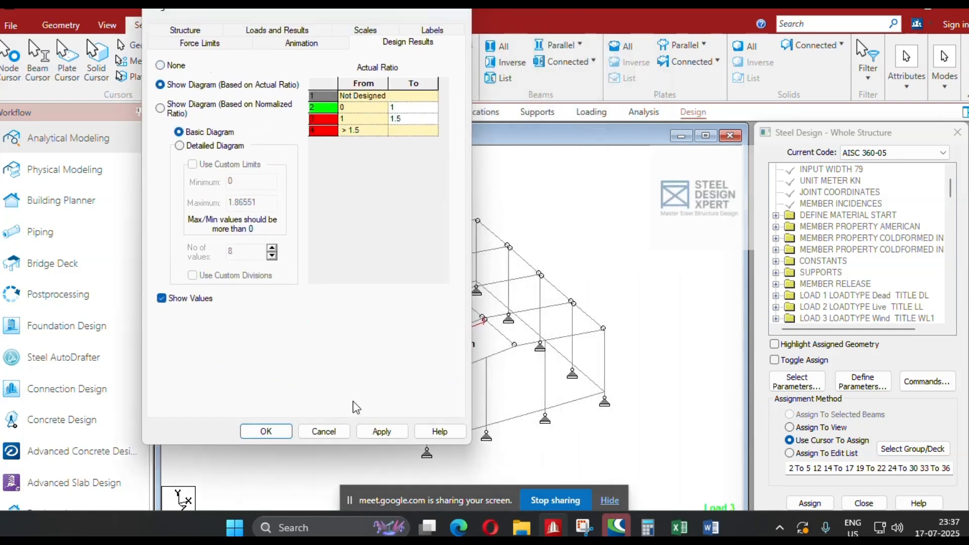
left_click(382, 432)
left_click(266, 432)
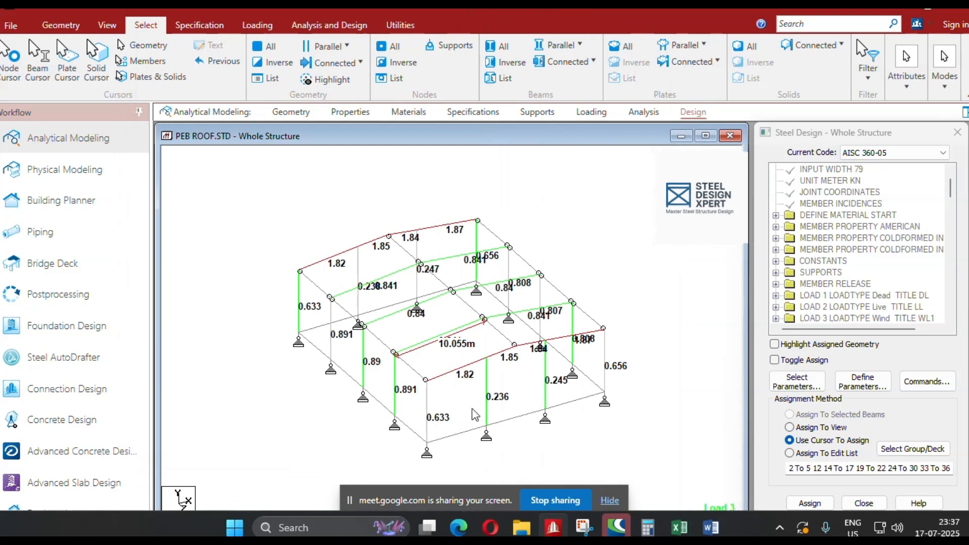
scroll(471, 408, "up", 2)
middle_click_drag(414, 413, 481, 413)
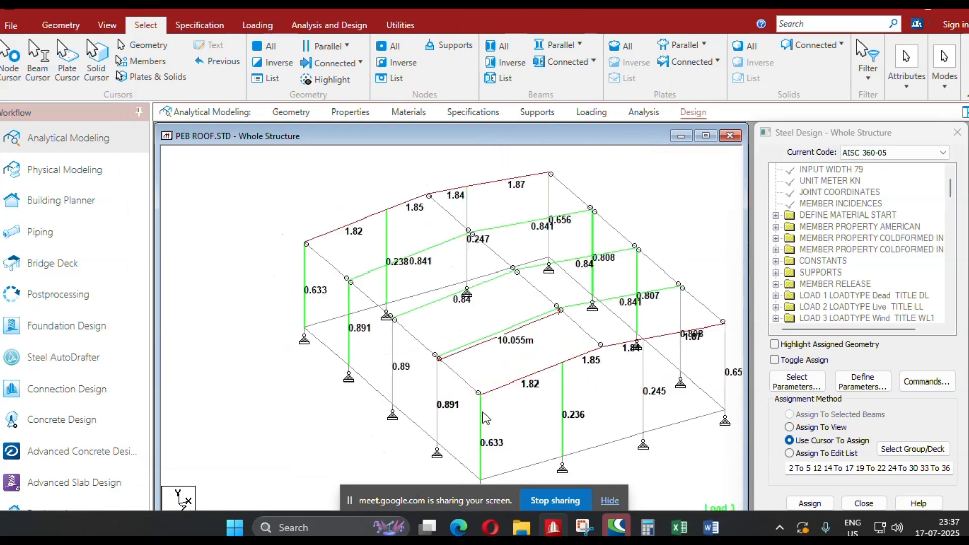
Open the postprocessing results for the ENVELOPE 1 load cases and display the beam results with the MZ bending moment diagram.
scroll(535, 413, "up", 1)
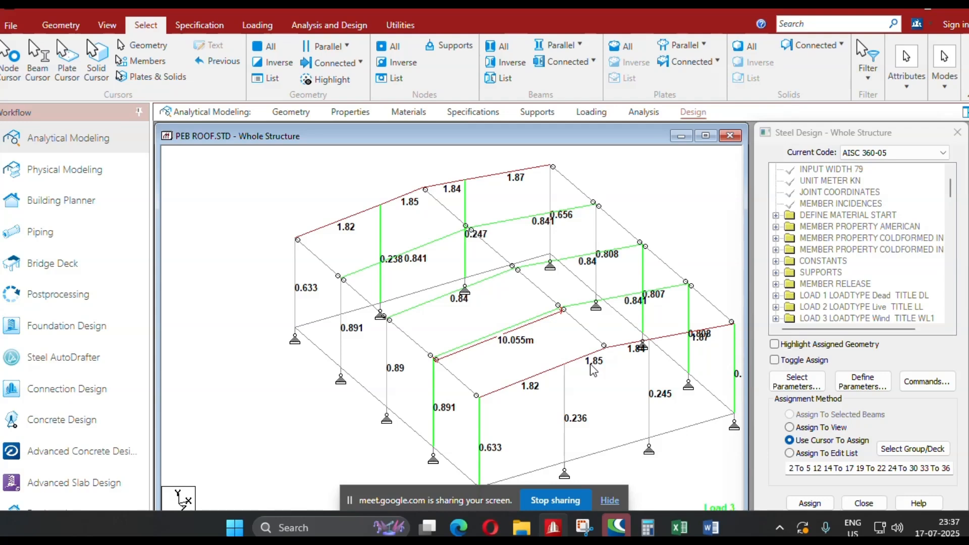
scroll(446, 297, "up", 2)
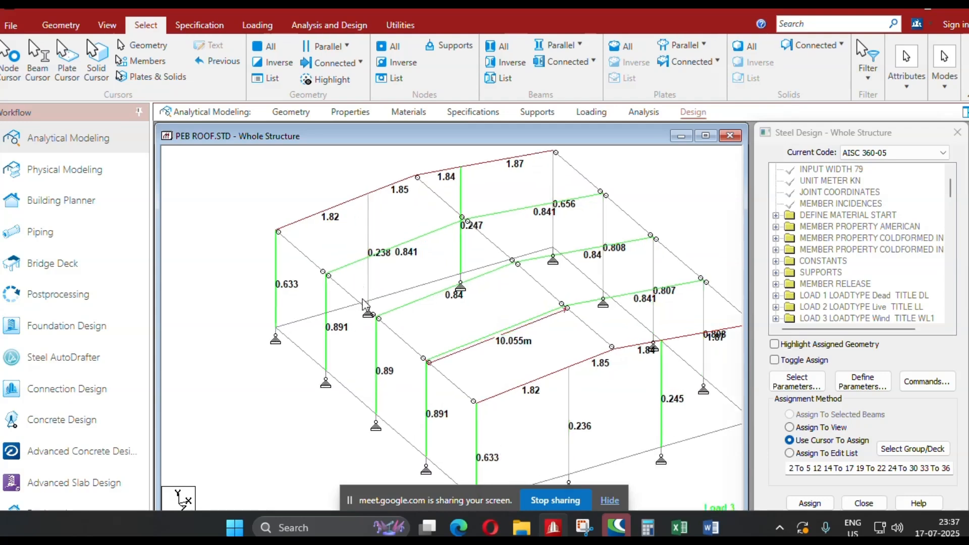
left_click(85, 305)
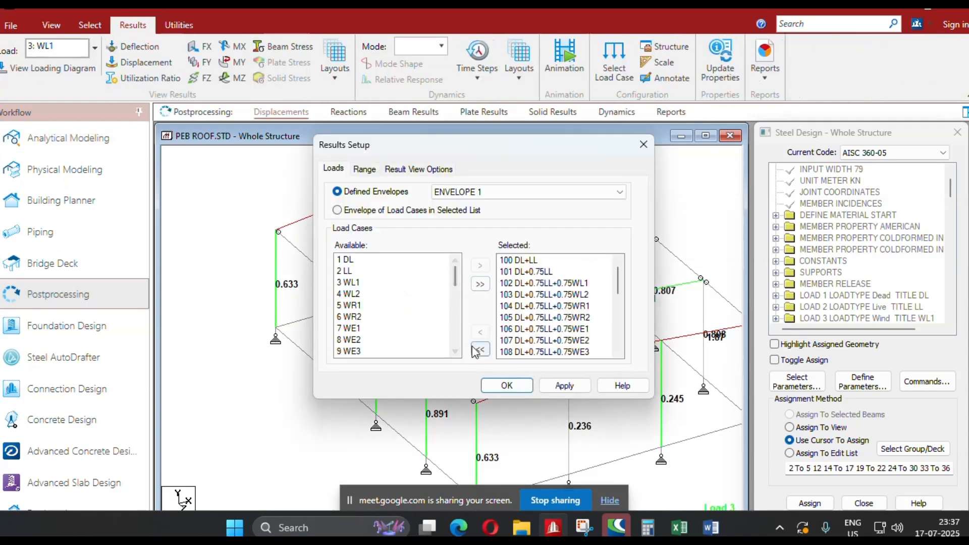
left_click(565, 387)
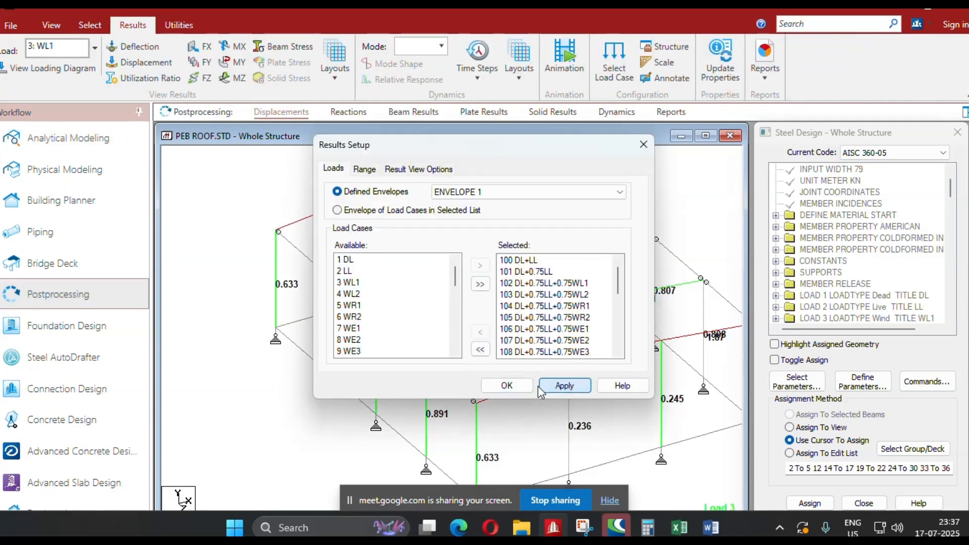
left_click(505, 386)
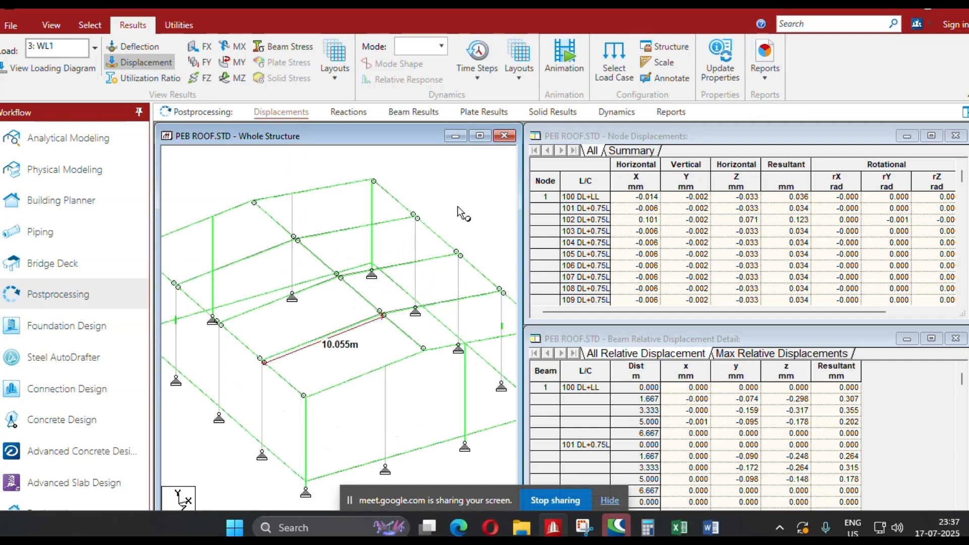
left_click(400, 112)
scroll(326, 330, "up", 1)
middle_click_drag(292, 337, 334, 364)
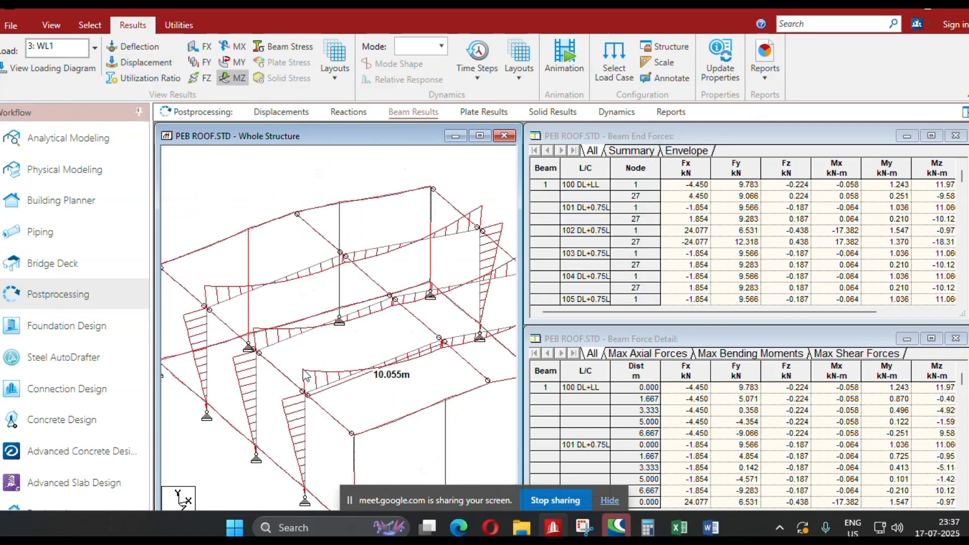
middle_click_drag(250, 405, 253, 359)
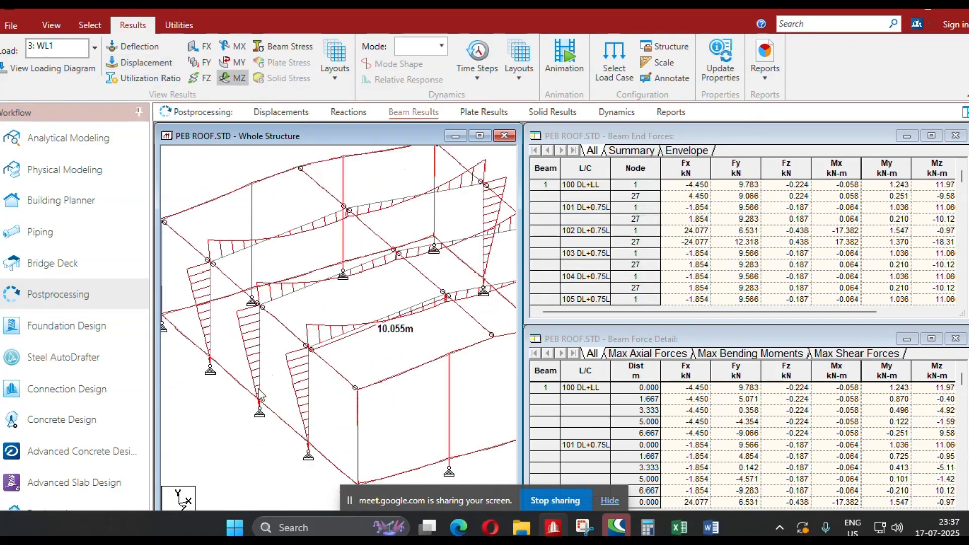
Examine the Bending-Z diagram and section forces of column beam 17 under load case 100:DL+LL.
left_click(260, 346)
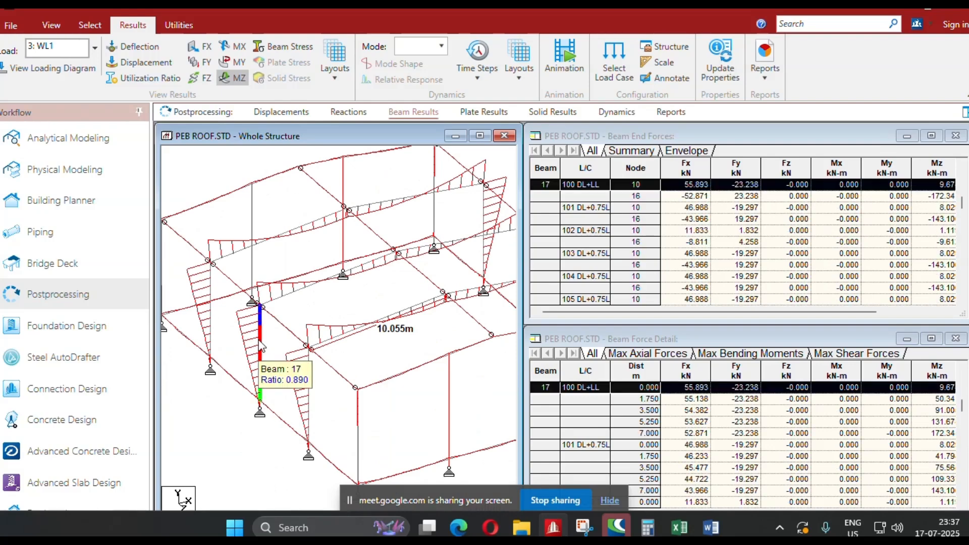
double_click(261, 346)
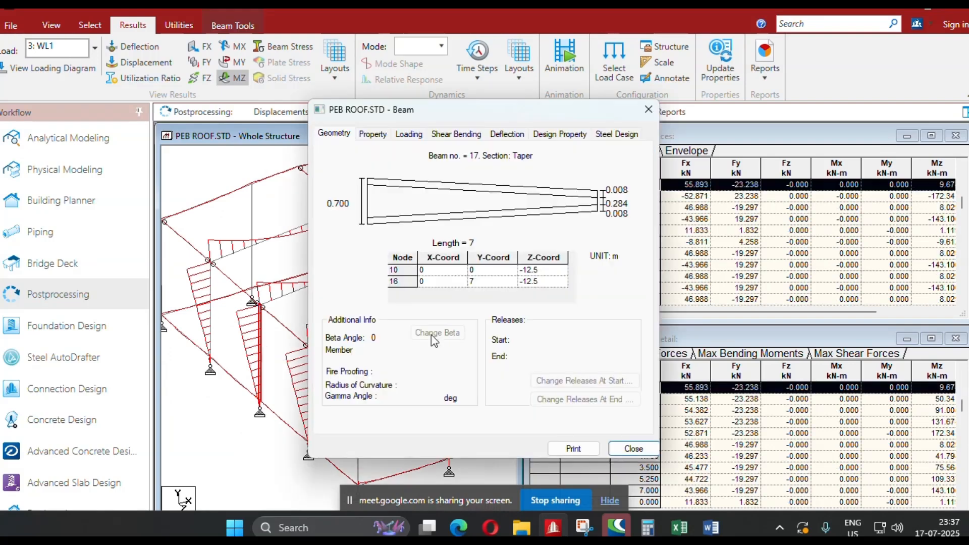
left_click(459, 132)
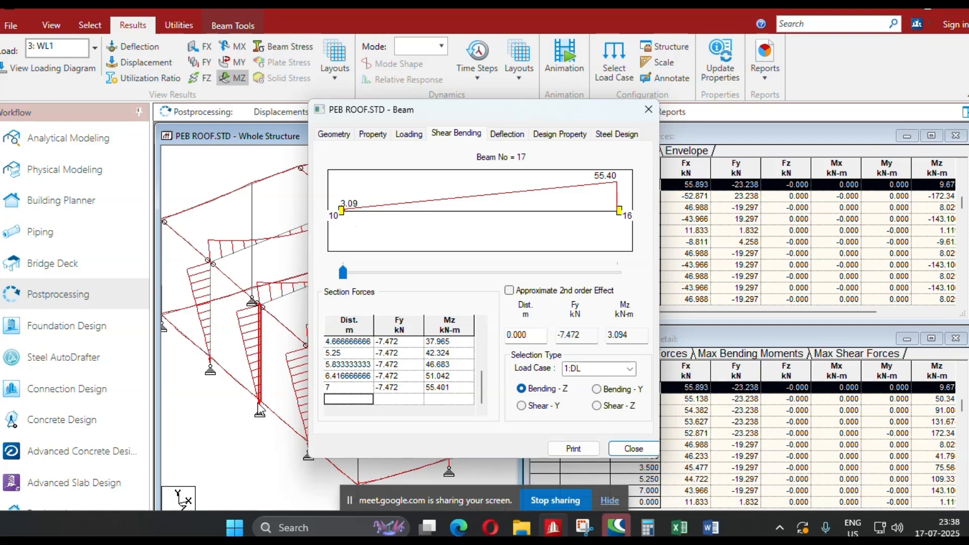
left_click(631, 370)
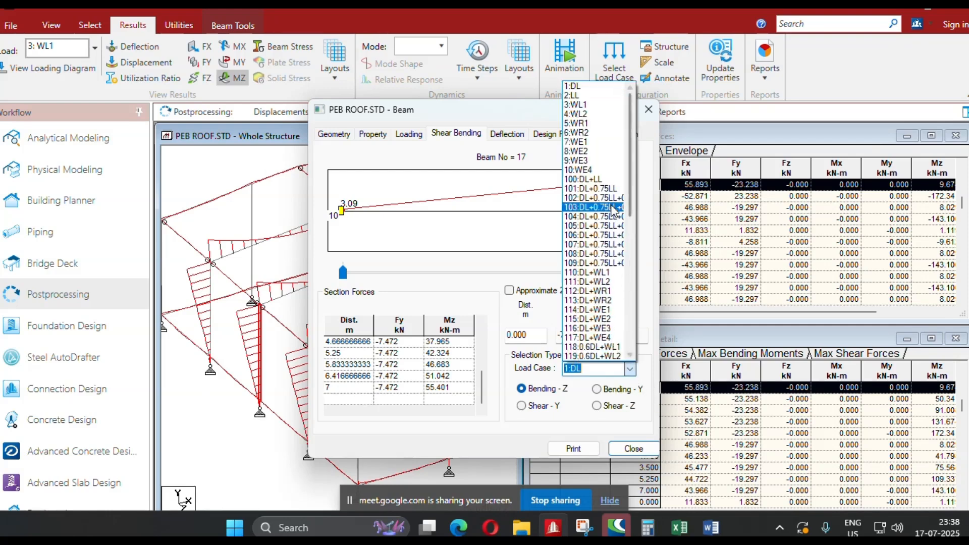
left_click(601, 179)
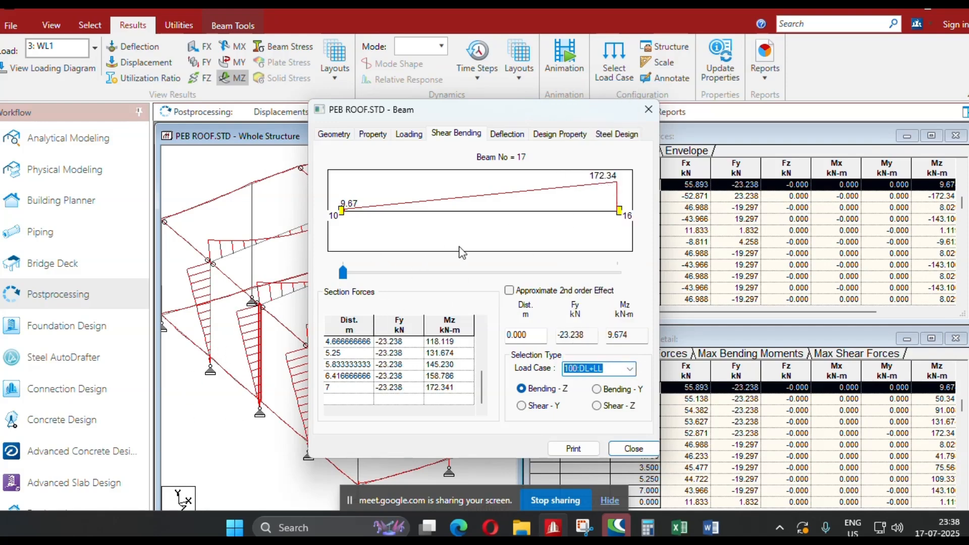
left_click(649, 109)
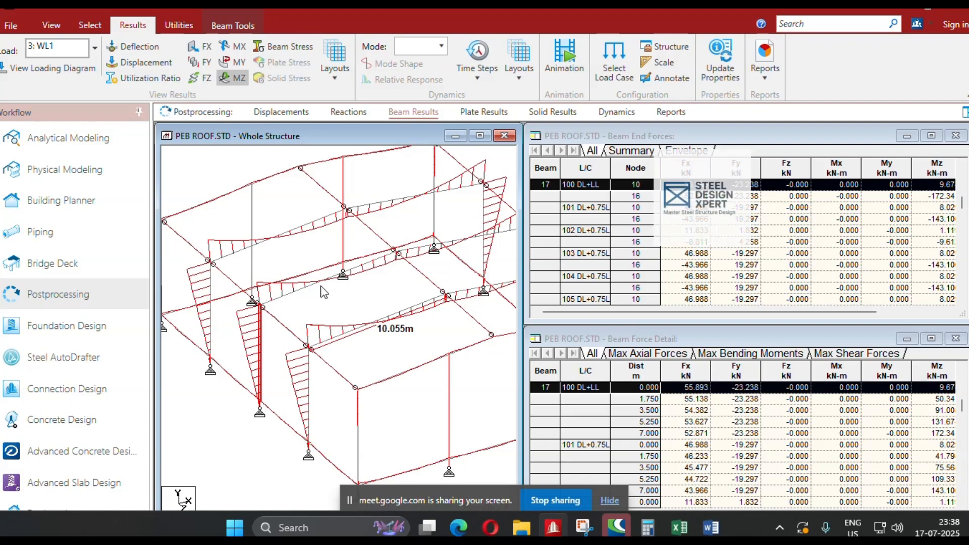
Display the Bending-Z diagram of rafter beam 20 for load case 100:DL+LL.
double_click(303, 286)
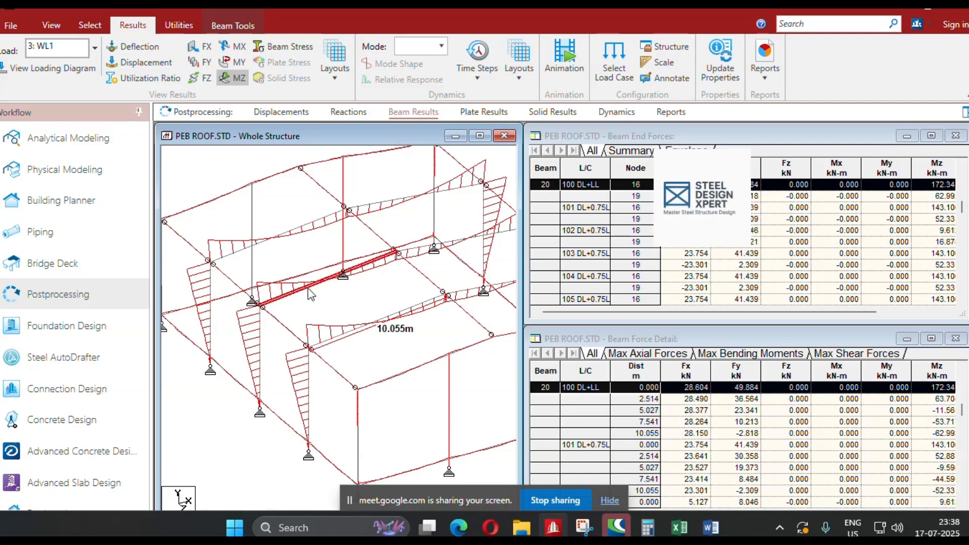
left_click(463, 133)
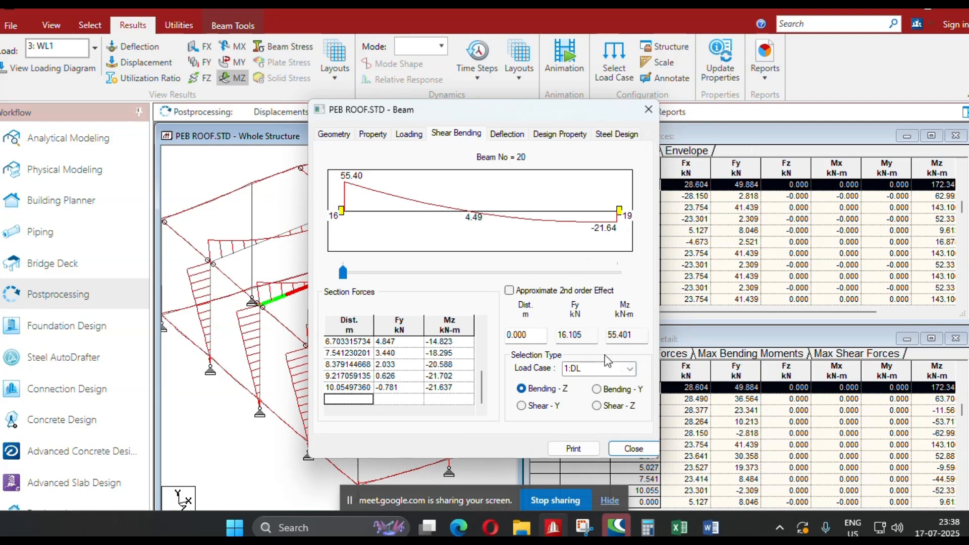
left_click(630, 373)
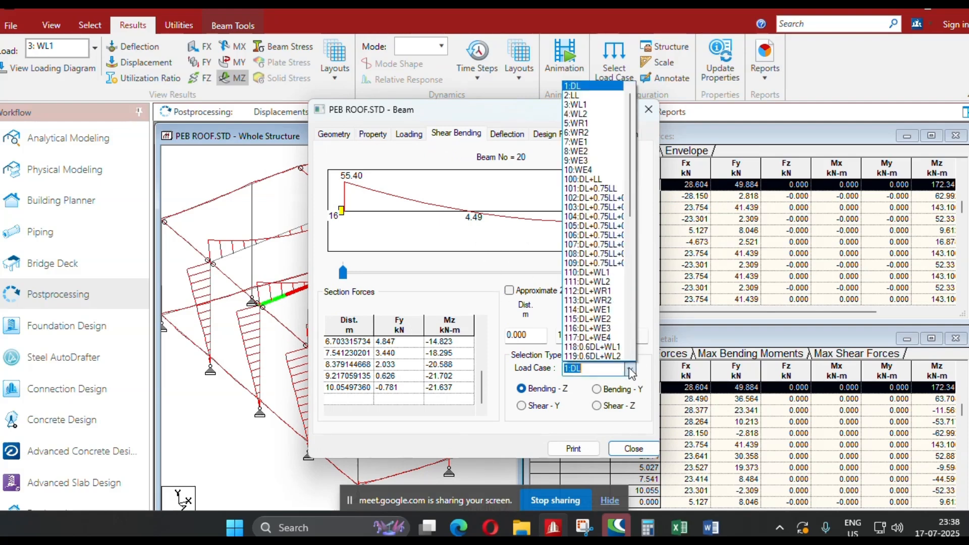
left_click(612, 182)
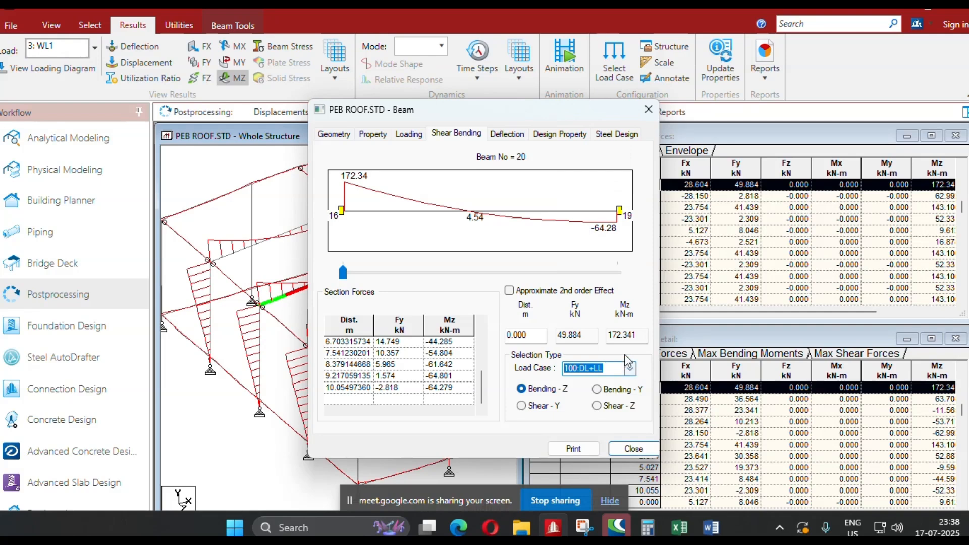
Compare the rafter's Bending-Z diagram under load case 202 with the one under 100:DL+LL.
left_click(630, 374)
scroll(620, 321, "down", 5)
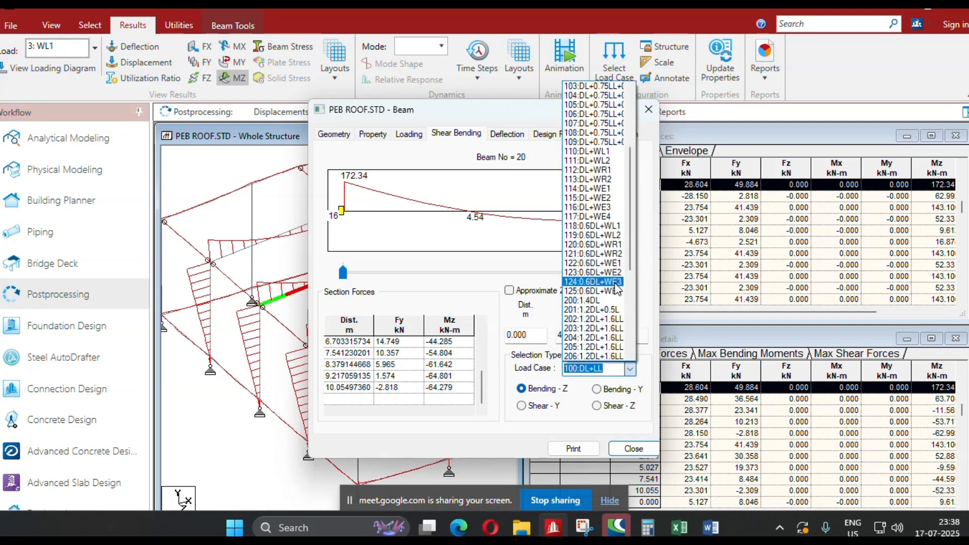
left_click(615, 319)
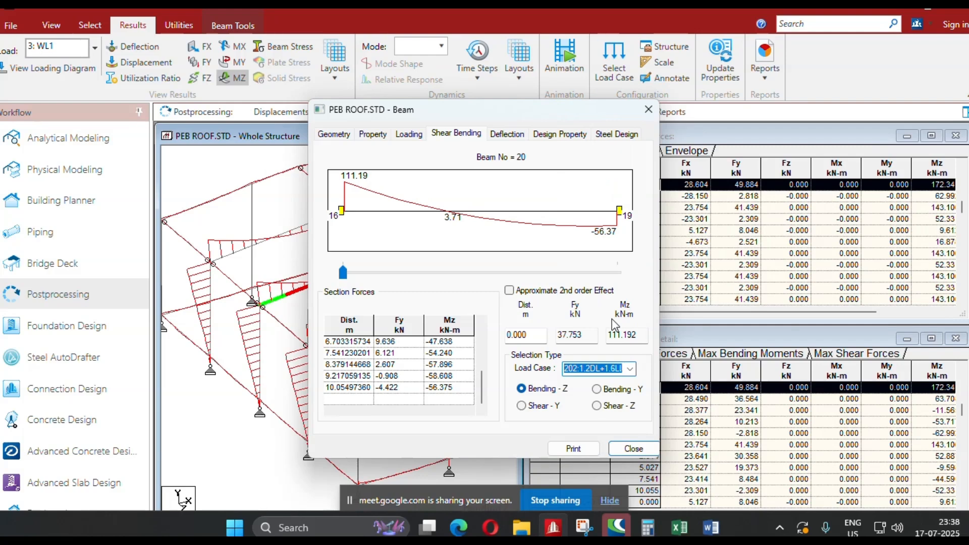
left_click(630, 369)
scroll(621, 224, "up", 1)
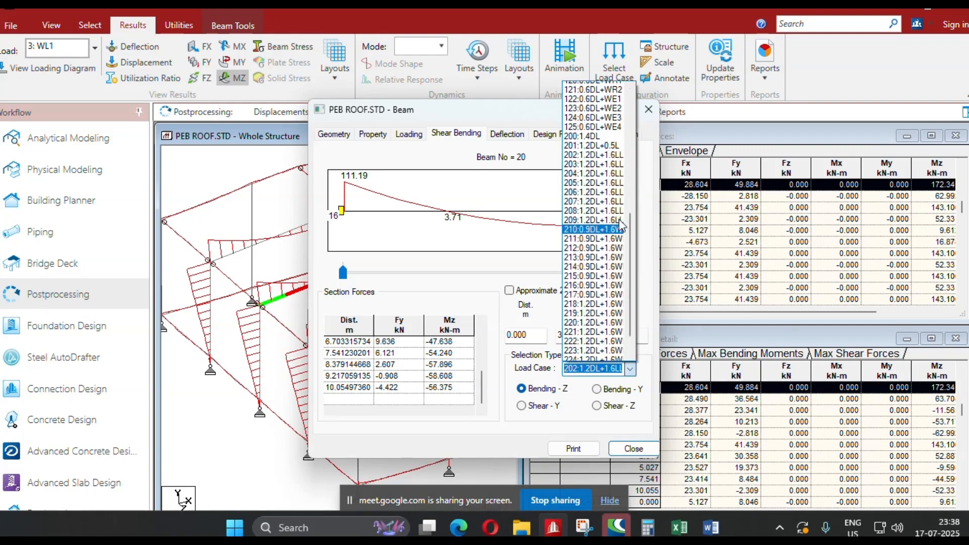
scroll(620, 222, "up", 4)
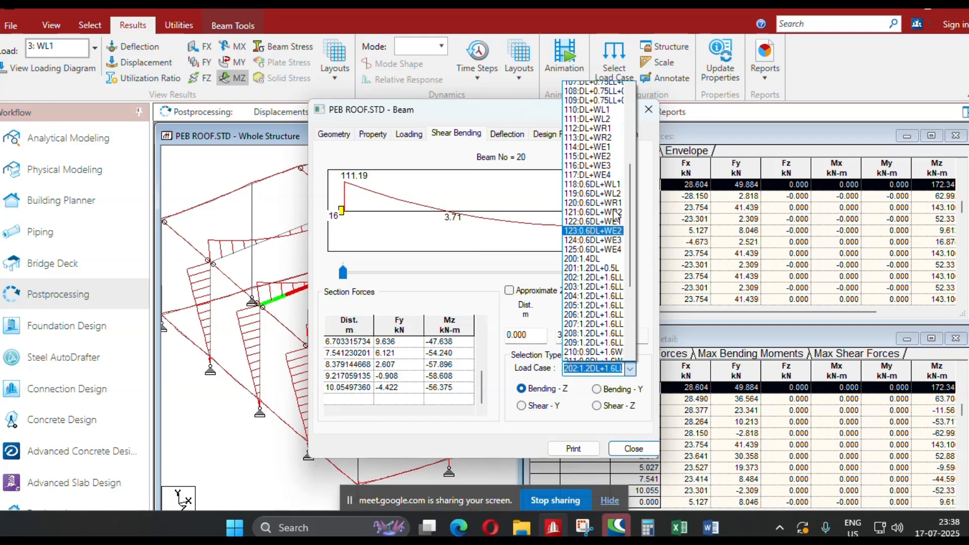
scroll(611, 243, "up", 4)
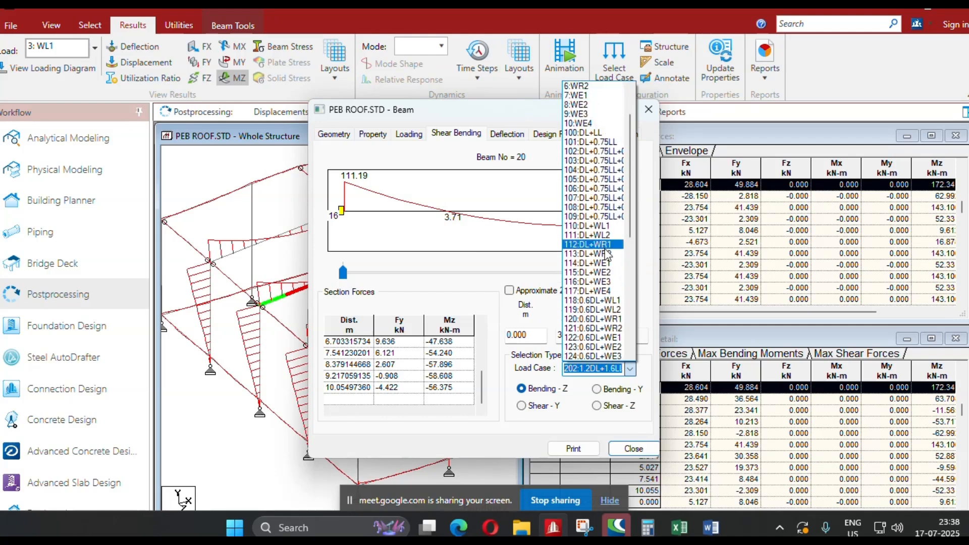
left_click(588, 132)
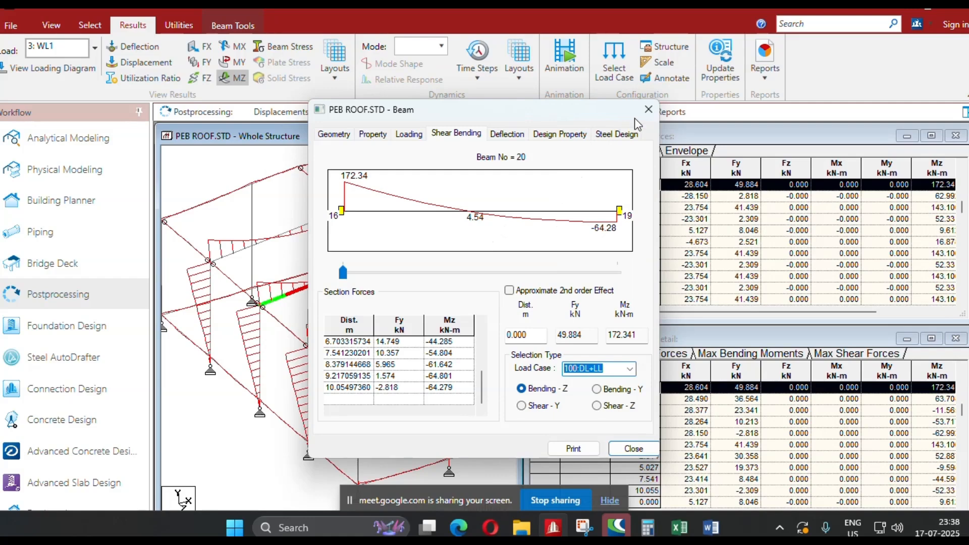
left_click(648, 110)
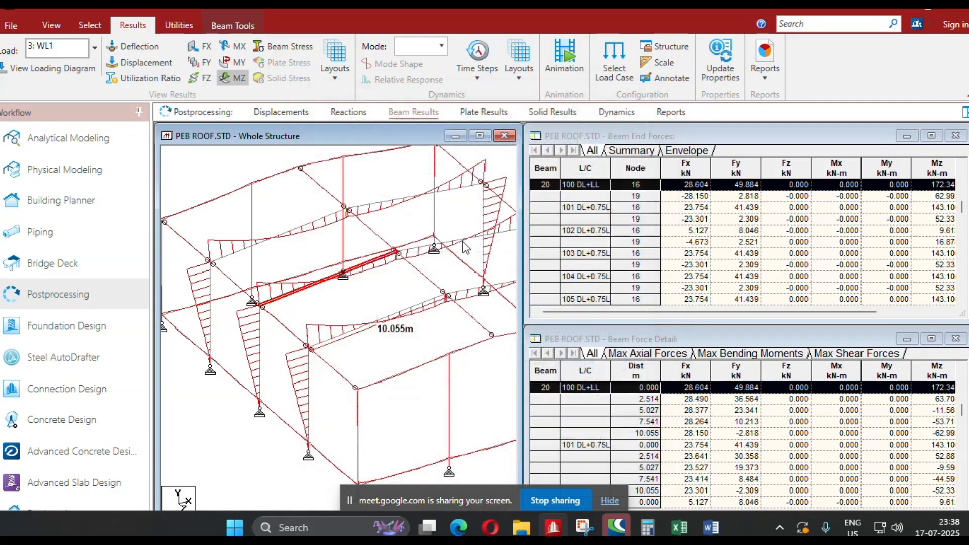
Check the Bending-Z diagram of rafter beam 26 under load case 100:DL+LL.
double_click(421, 196)
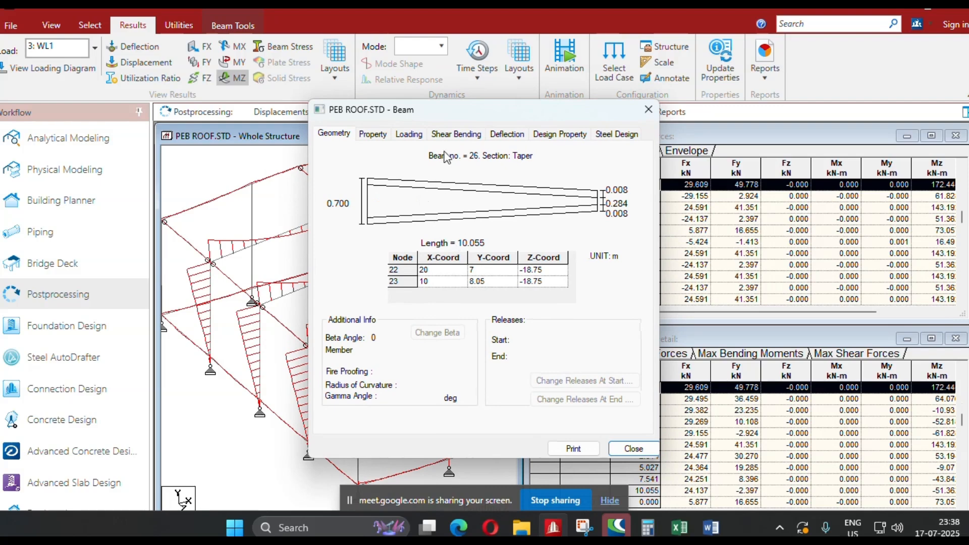
left_click(457, 134)
left_click(631, 368)
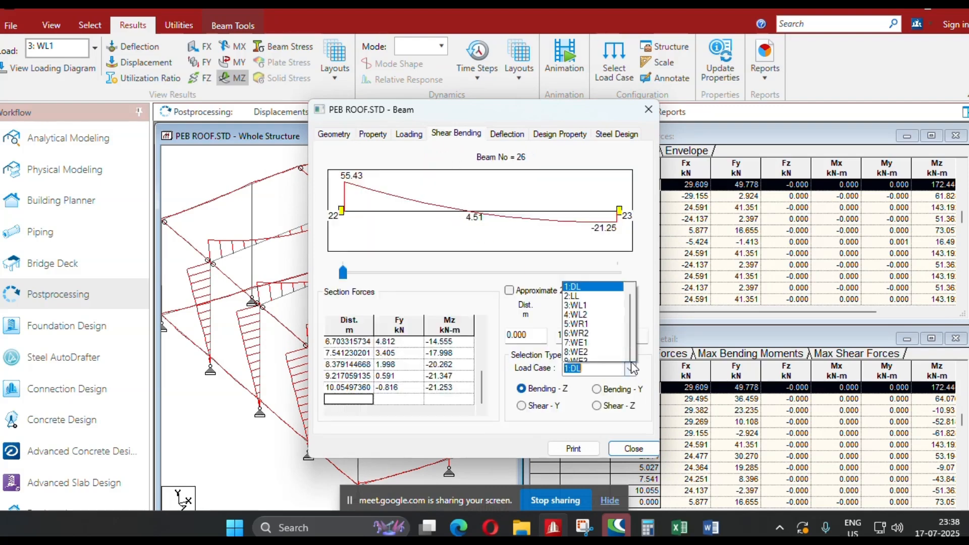
left_click(592, 181)
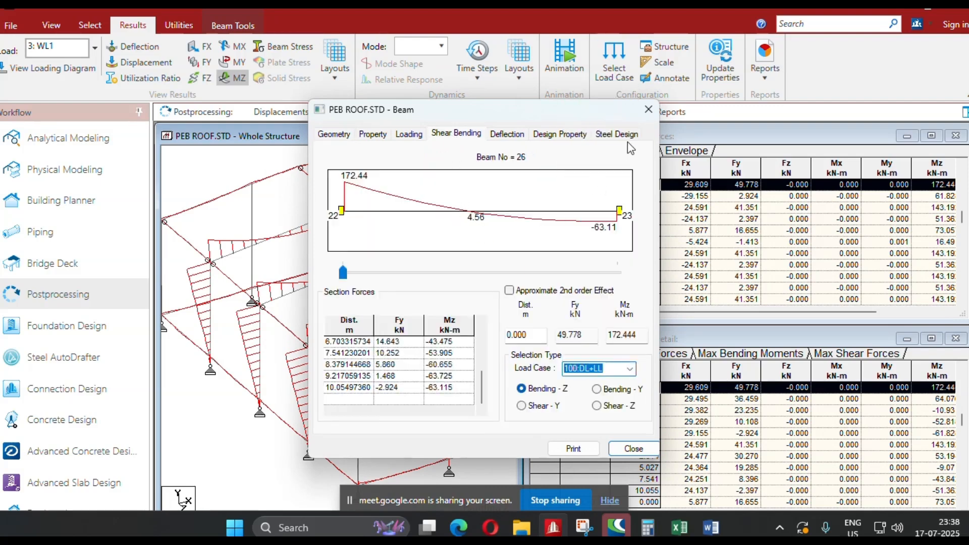
left_click(649, 109)
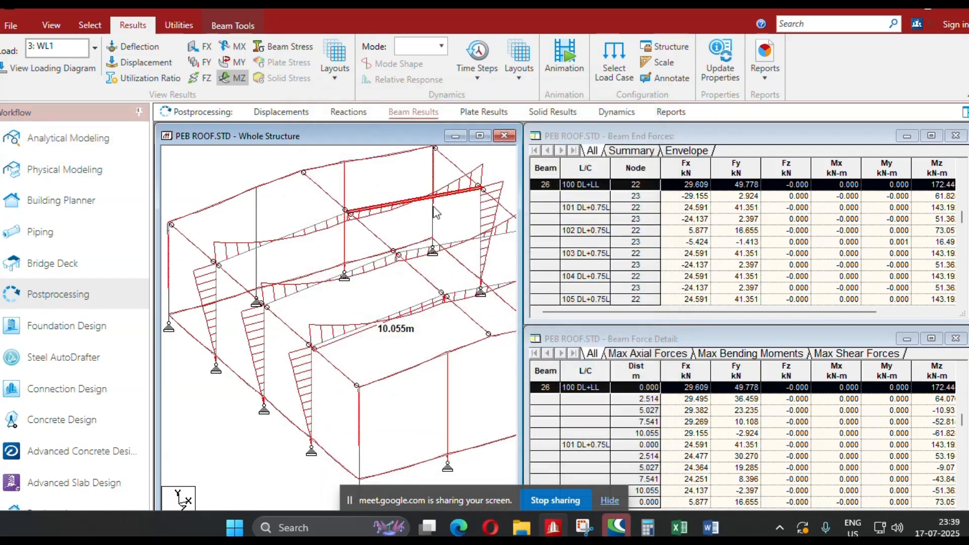
Return to analytical modeling and highlight the members assigned taper section 3 and taper section 2 in the section properties.
left_click(67, 136)
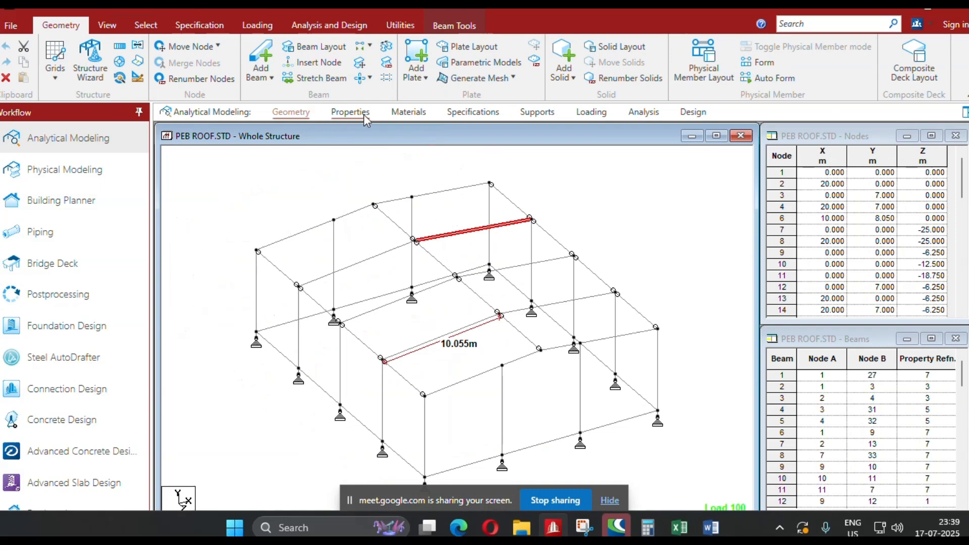
left_click(362, 272)
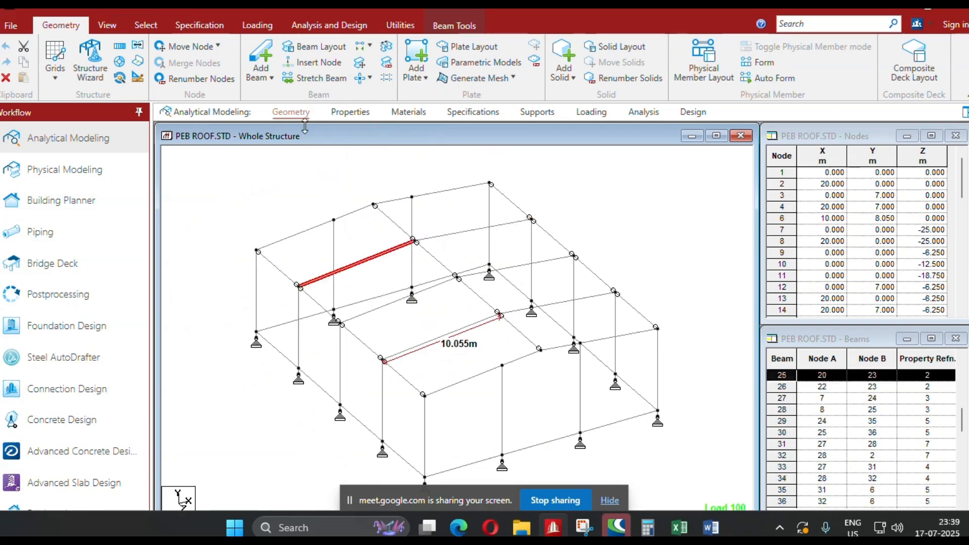
left_click(350, 112)
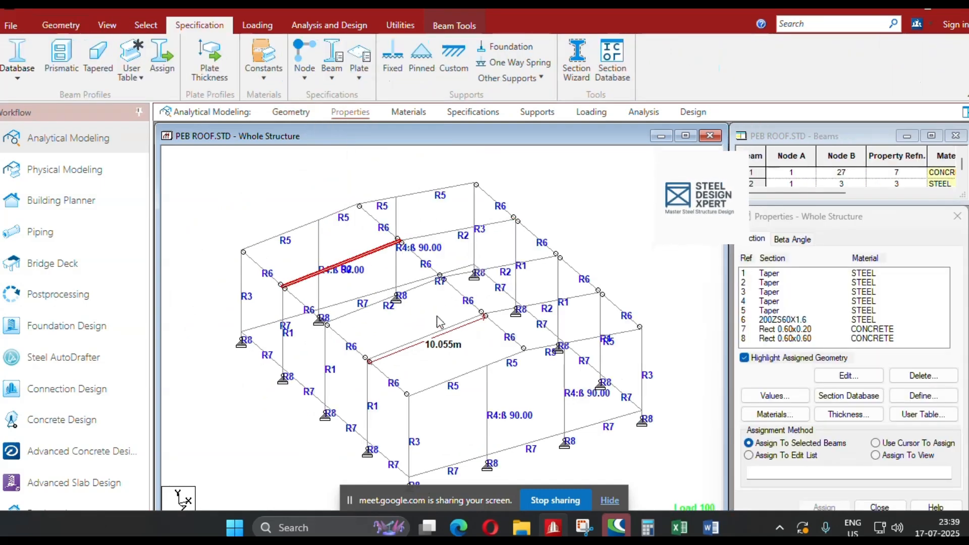
scroll(468, 289, "up", 2)
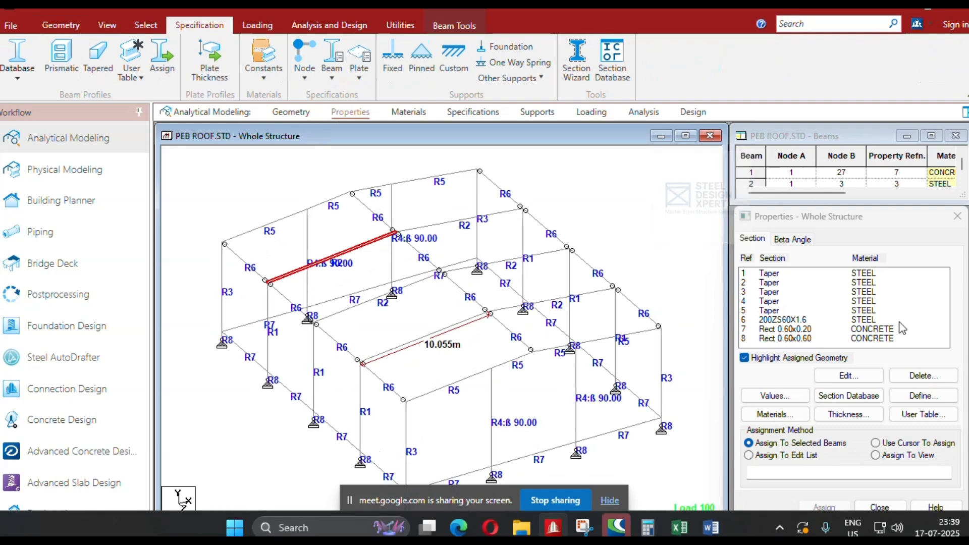
left_click(775, 292)
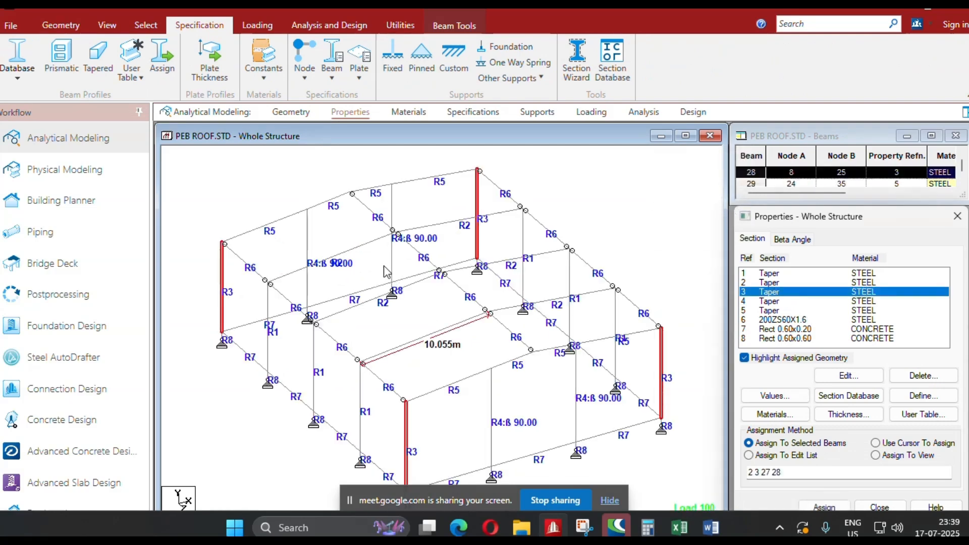
left_click(776, 283)
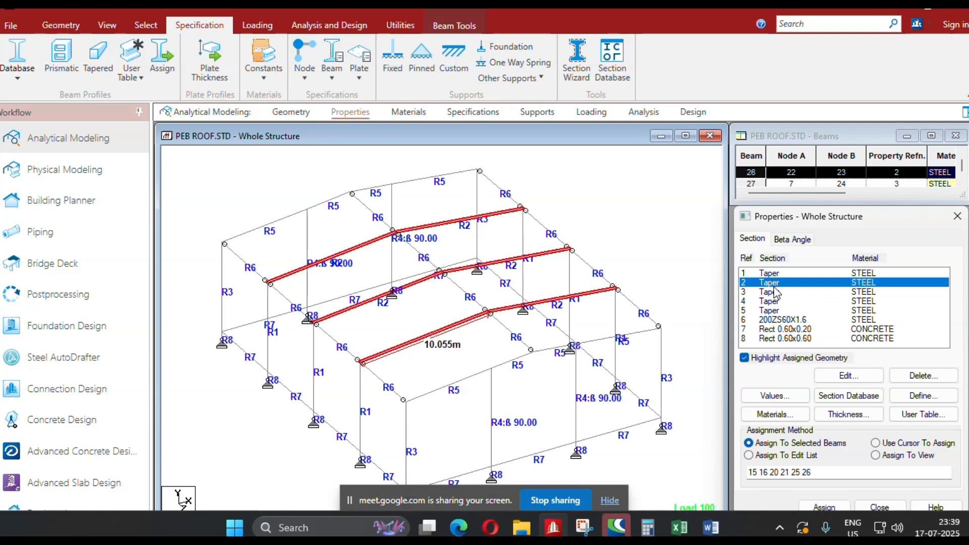
Insert a node at a distance of 4.54 m along the section 2 rafters of the three interior frames.
left_click(352, 253)
left_click(443, 223, "ctrl")
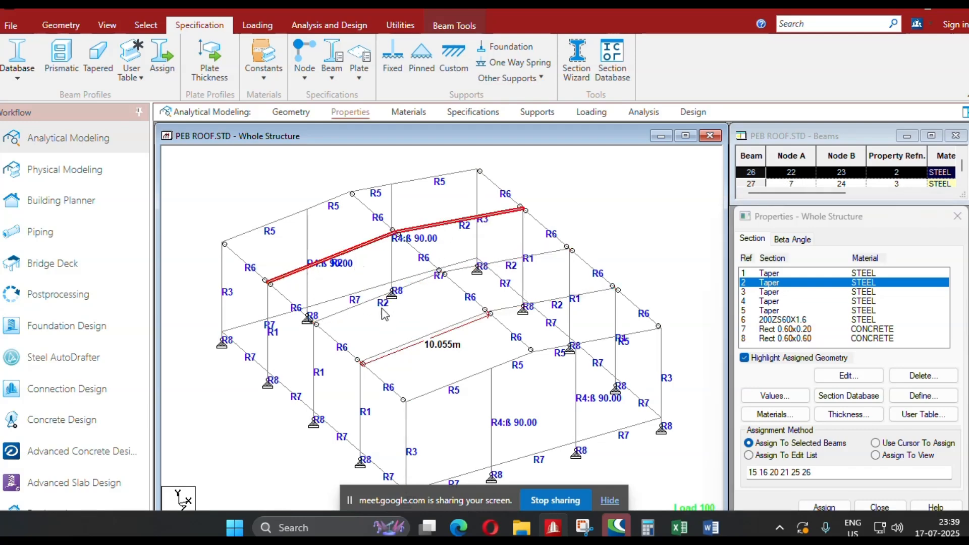
left_click(350, 310, "ctrl")
left_click(548, 254, "ctrl")
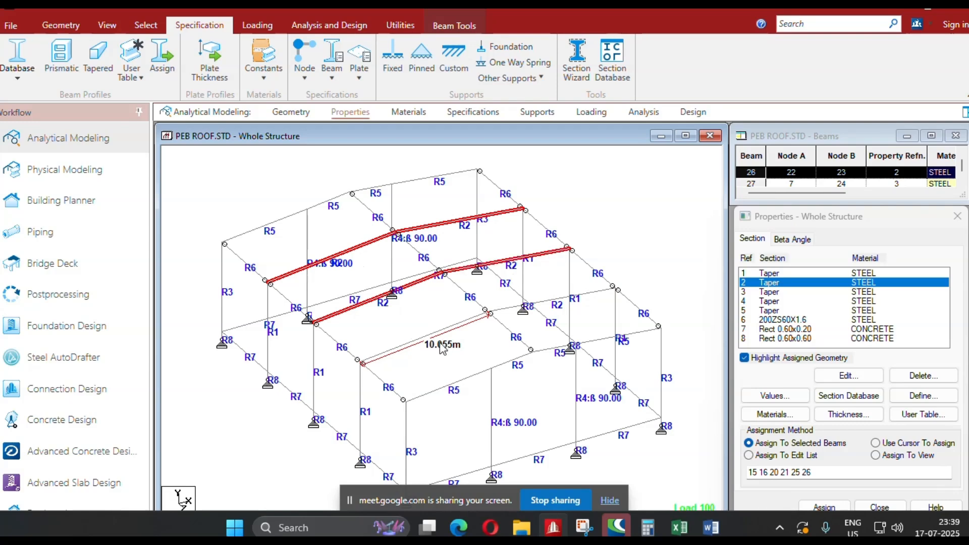
left_click(402, 348, "ctrl")
left_click(597, 295, "ctrl")
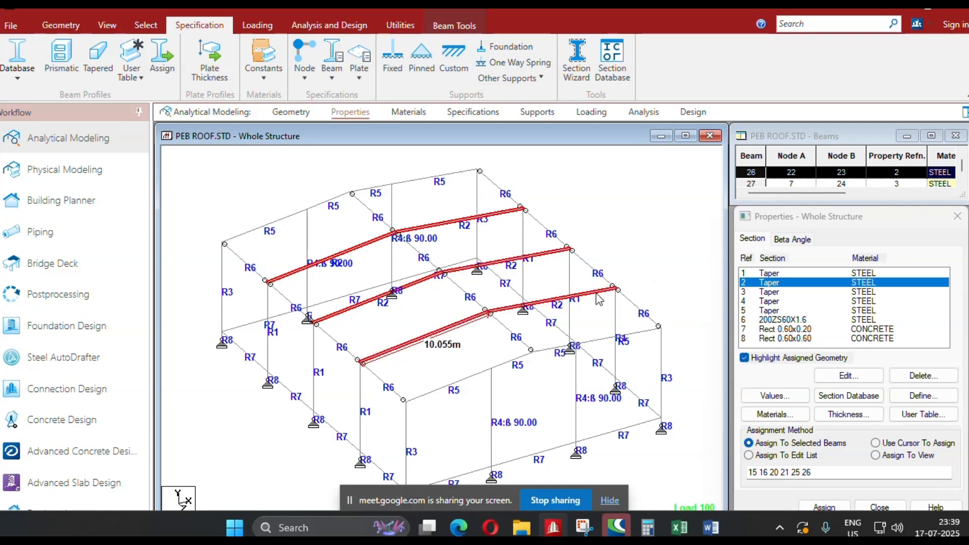
left_click(61, 25)
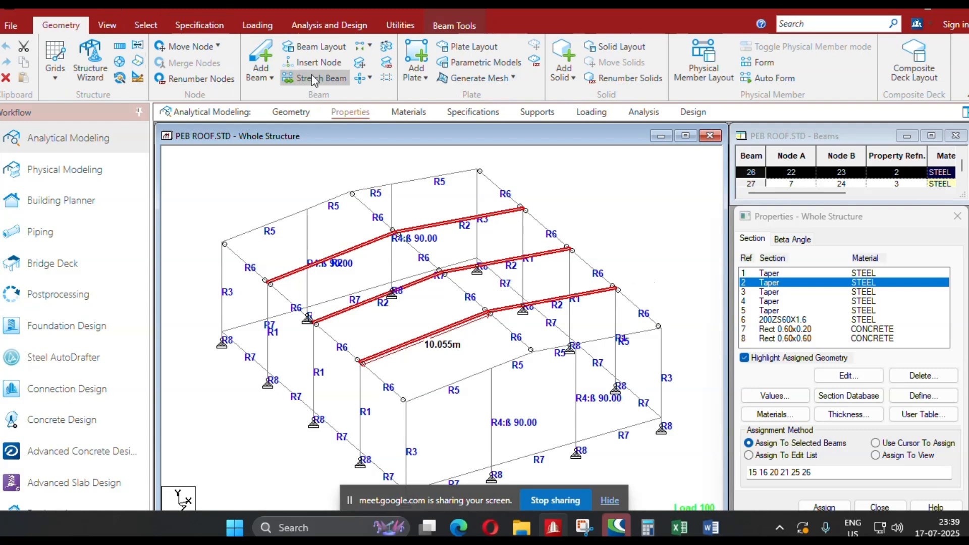
left_click(313, 62)
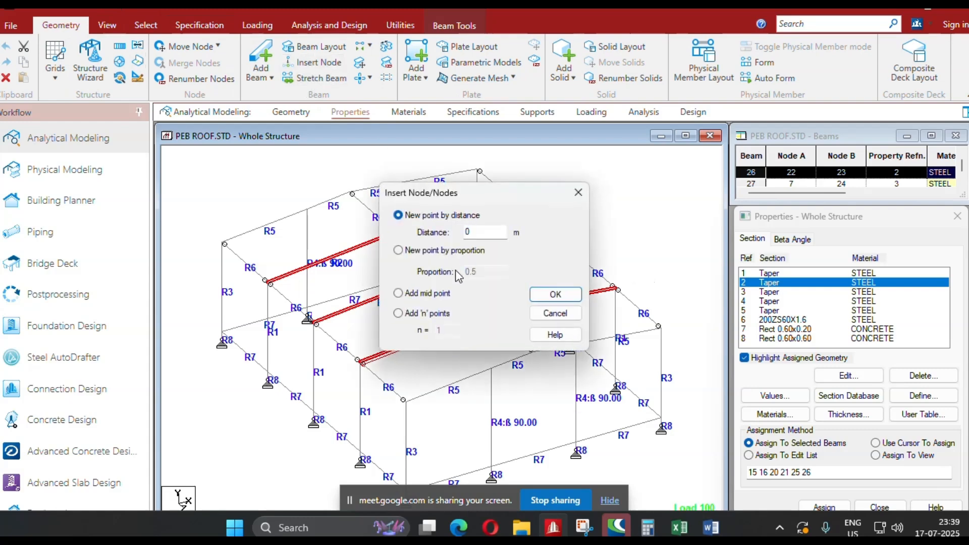
double_click(476, 235)
type("4.54")
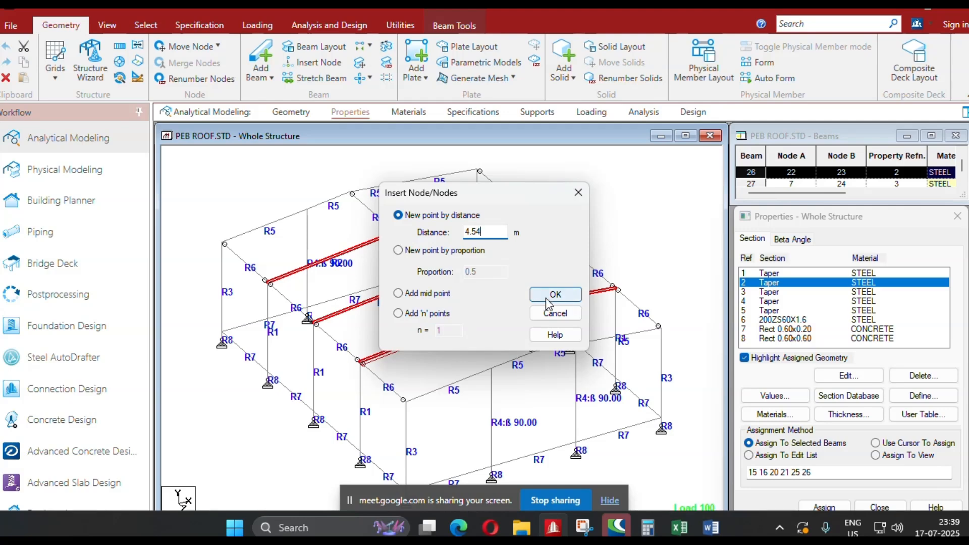
left_click(548, 300)
left_click(539, 309)
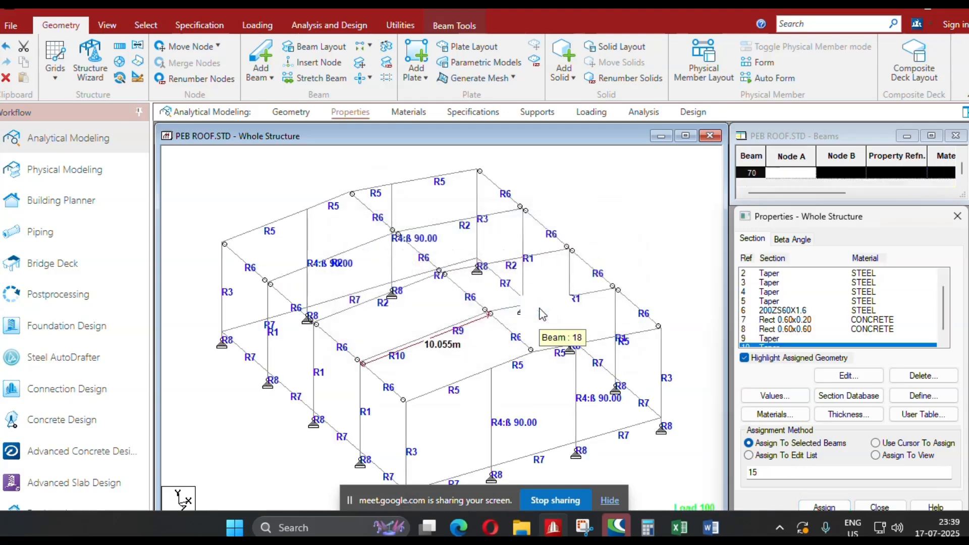
Split the five interior-frame rafters that are still undivided by inserting a node at a distance of 4.54 m.
left_click(291, 111)
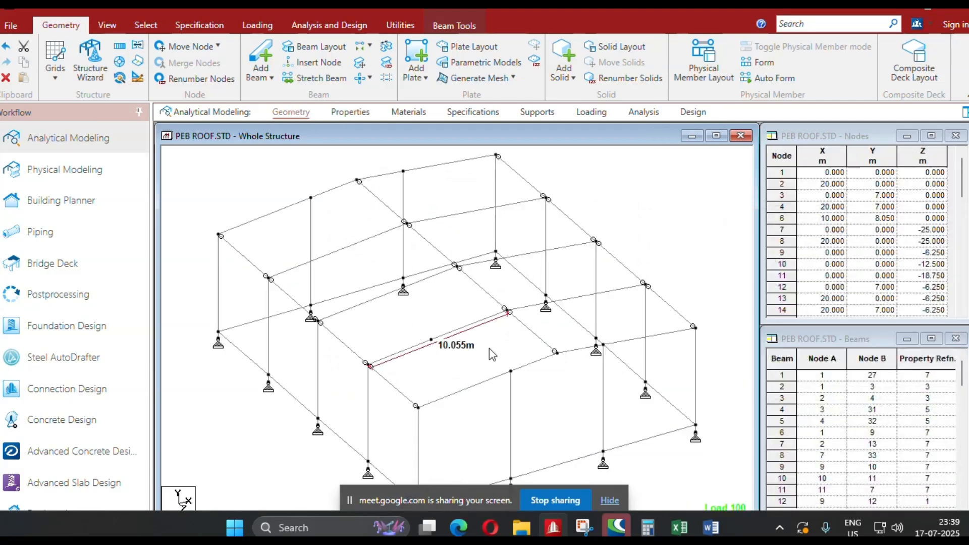
left_click(582, 297)
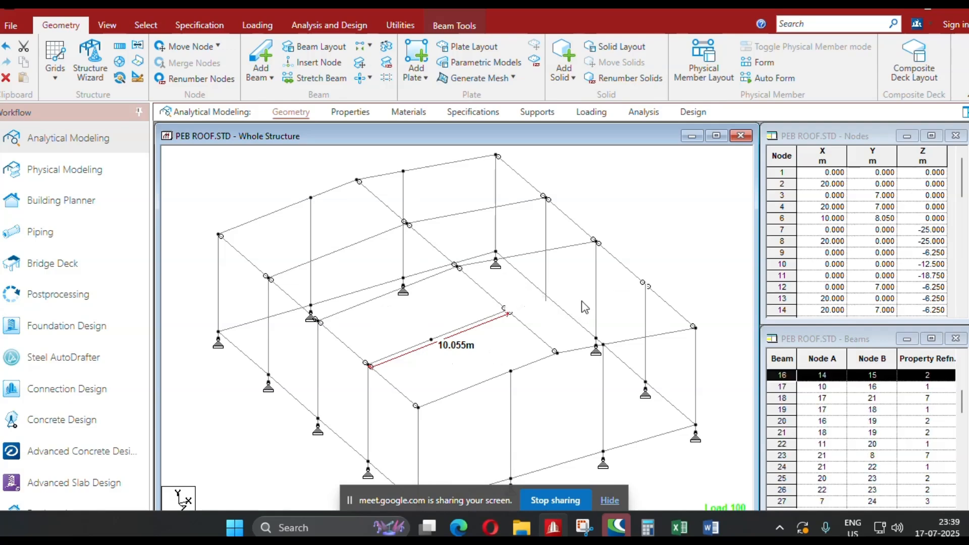
left_click(568, 246, "ctrl")
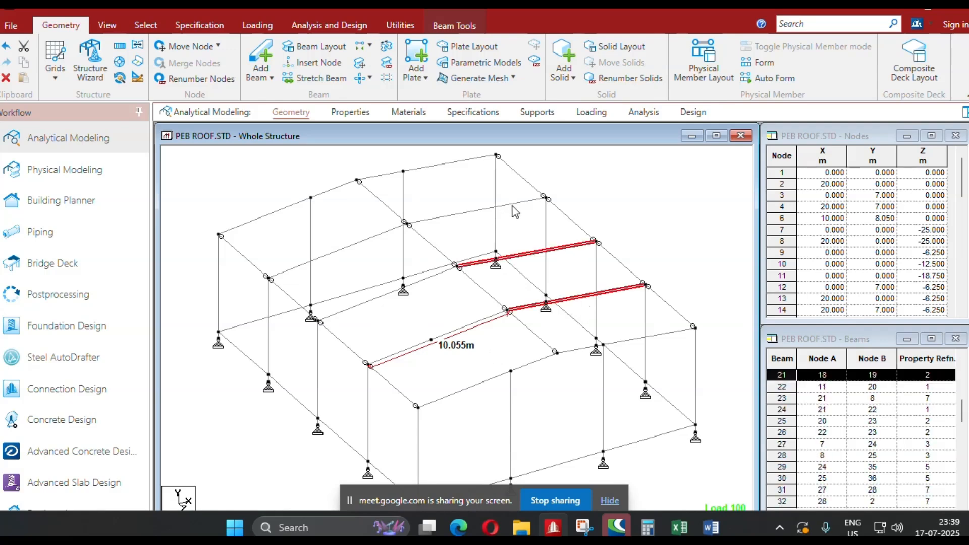
left_click(513, 204, "ctrl")
left_click(358, 244, "ctrl")
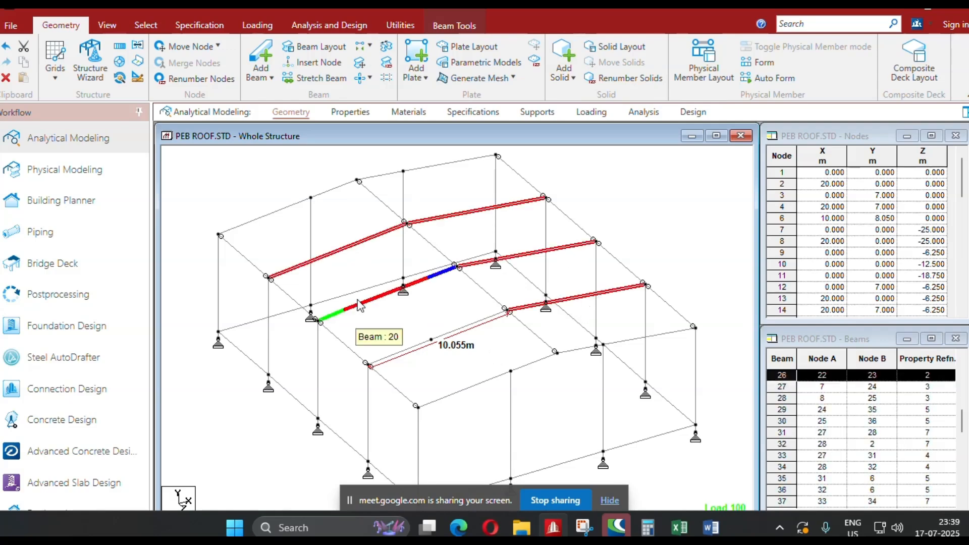
left_click(358, 301, "ctrl")
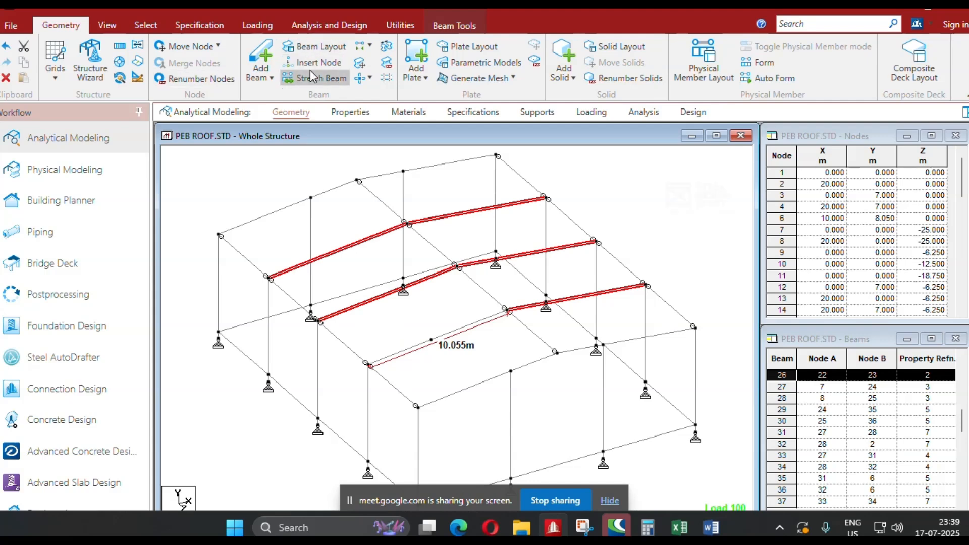
left_click(315, 63)
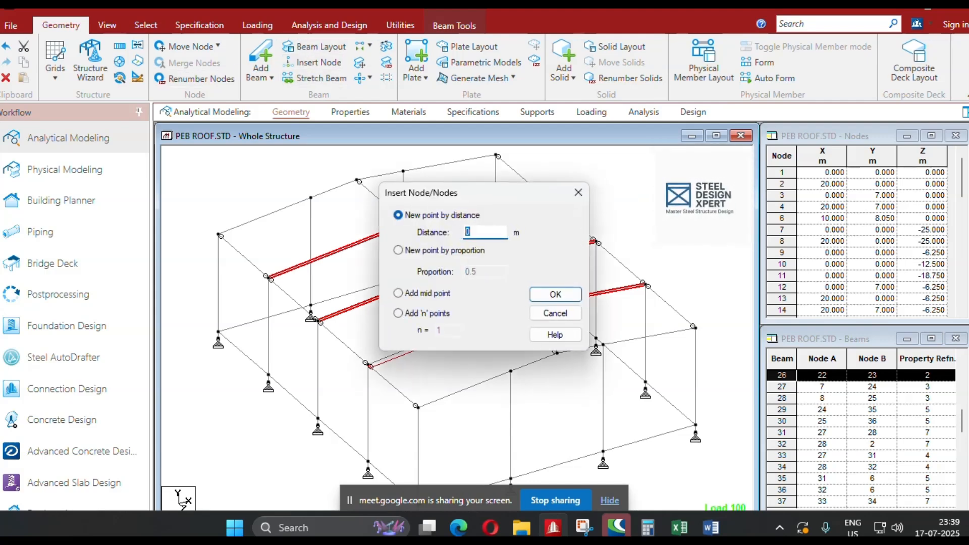
type("4.54")
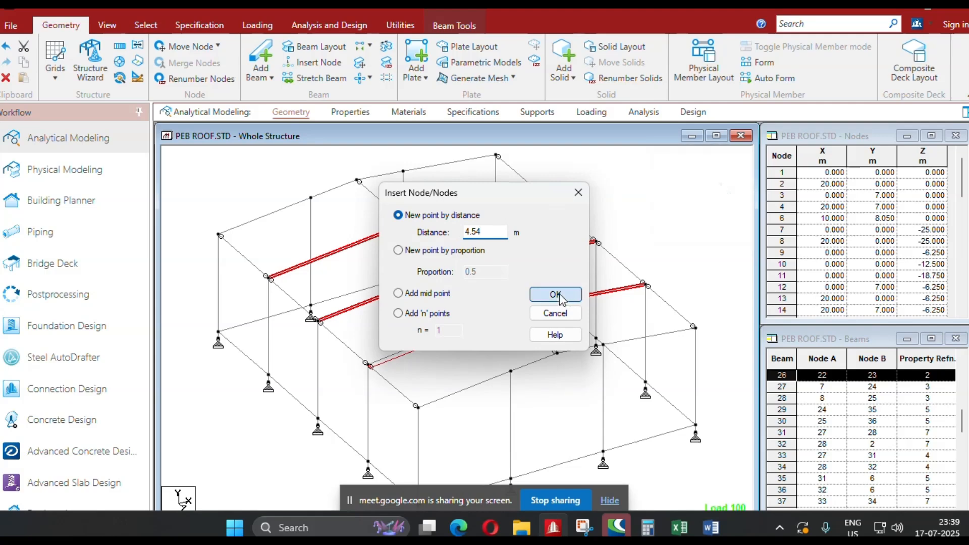
left_click(570, 297)
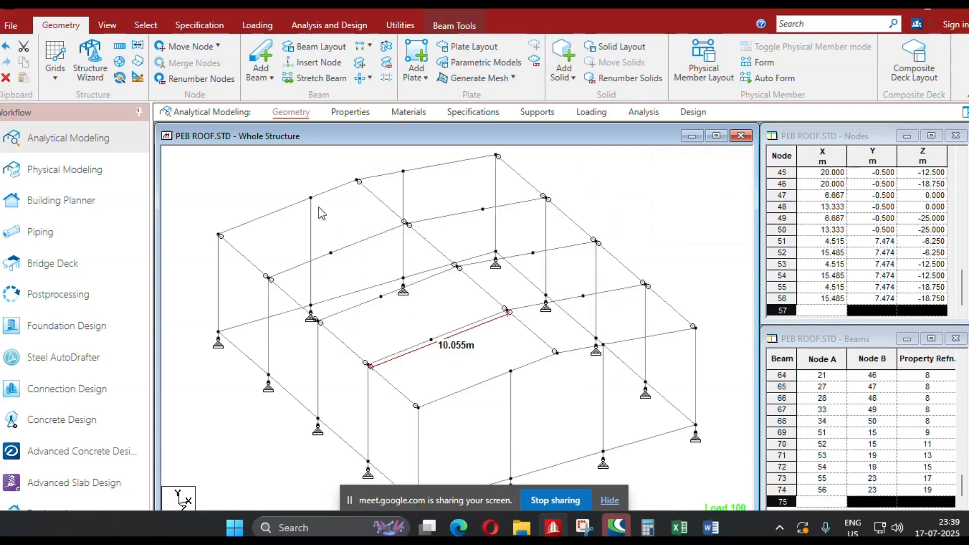
Assign taper section 2 to the six eave-side rafter segments of the interior frames.
left_click(352, 119)
scroll(390, 280, "up", 1)
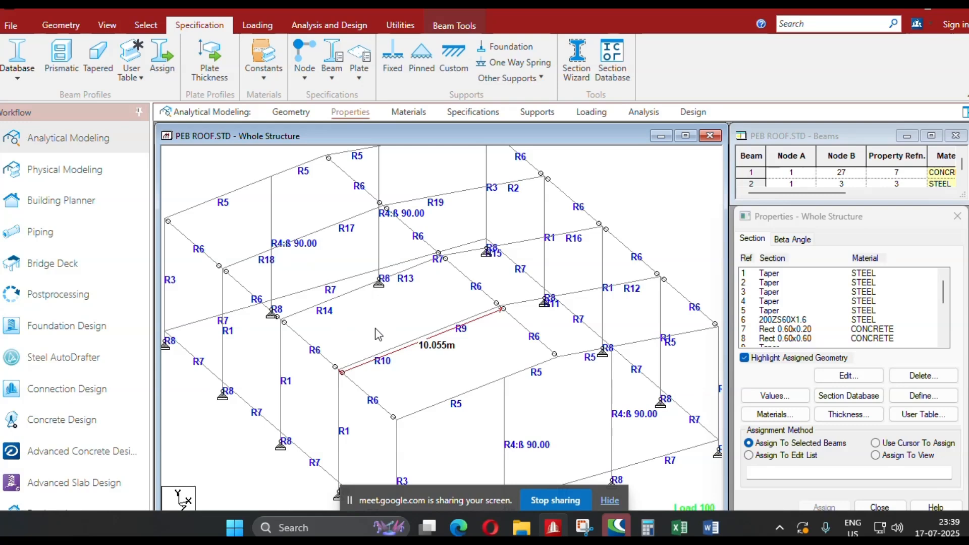
left_click(248, 261)
left_click(313, 307, "ctrl")
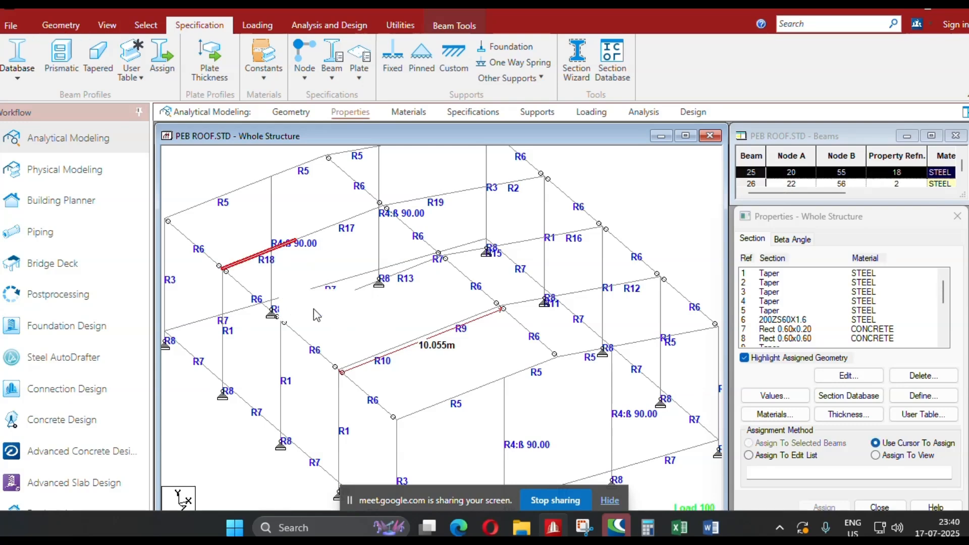
left_click(378, 359, "ctrl")
left_click(511, 183, "ctrl")
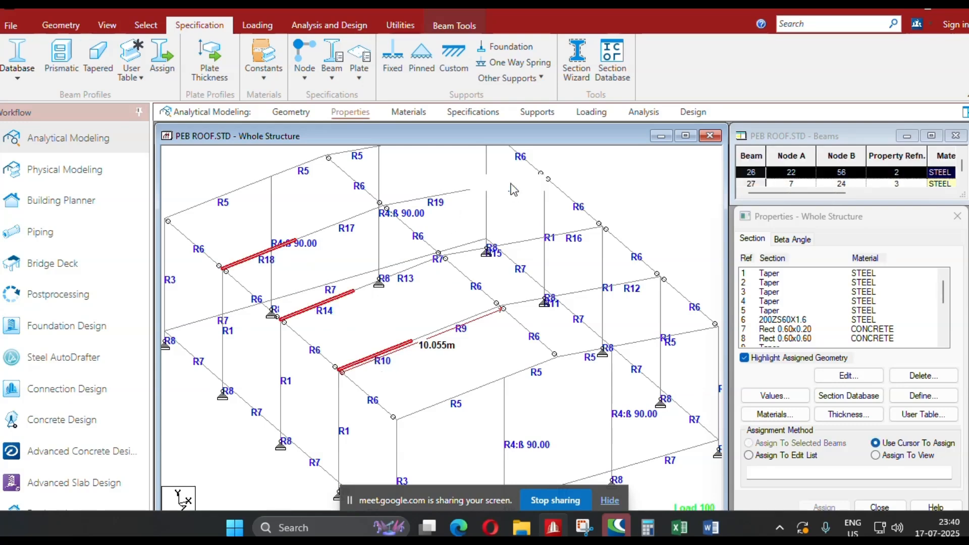
left_click(576, 234, "ctrl")
left_click(637, 290, "ctrl")
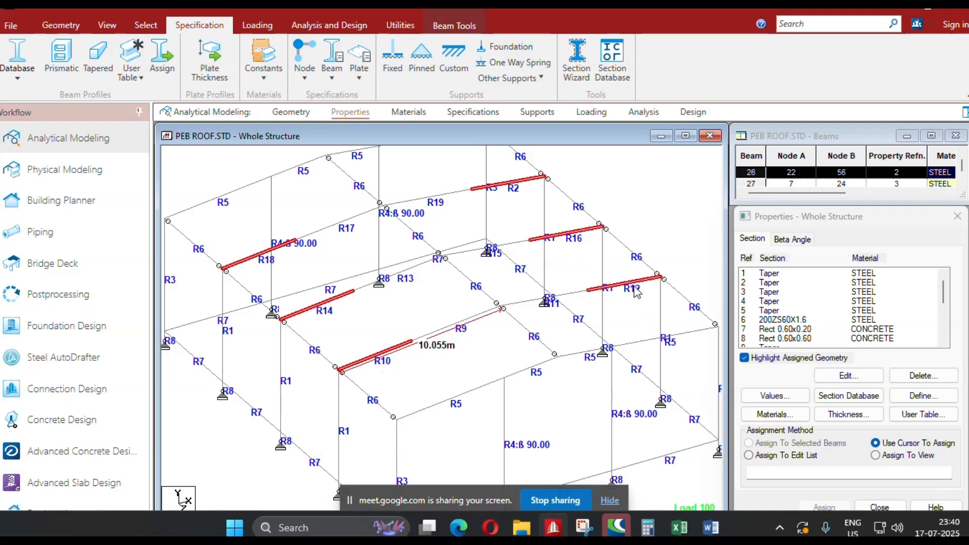
left_click(745, 359)
left_click(768, 283)
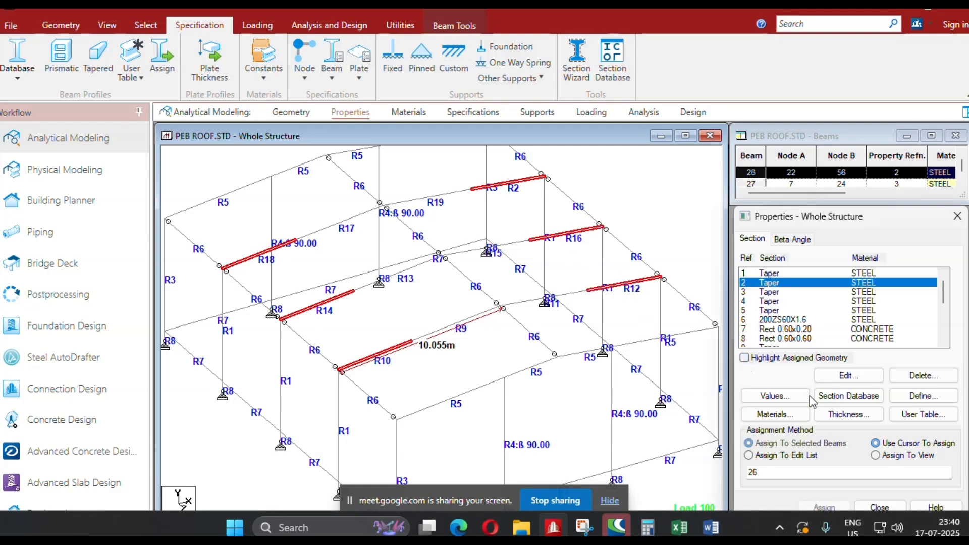
left_click(825, 508)
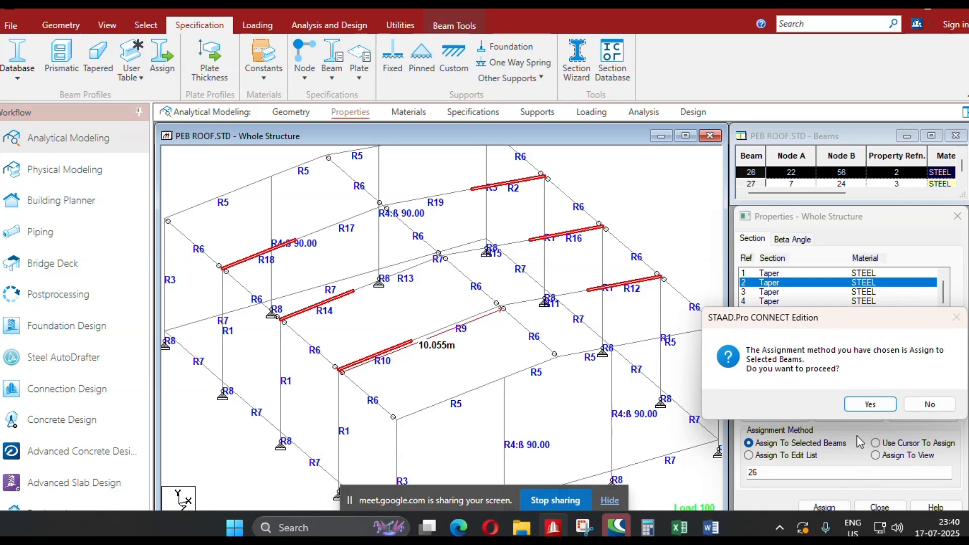
left_click(867, 406)
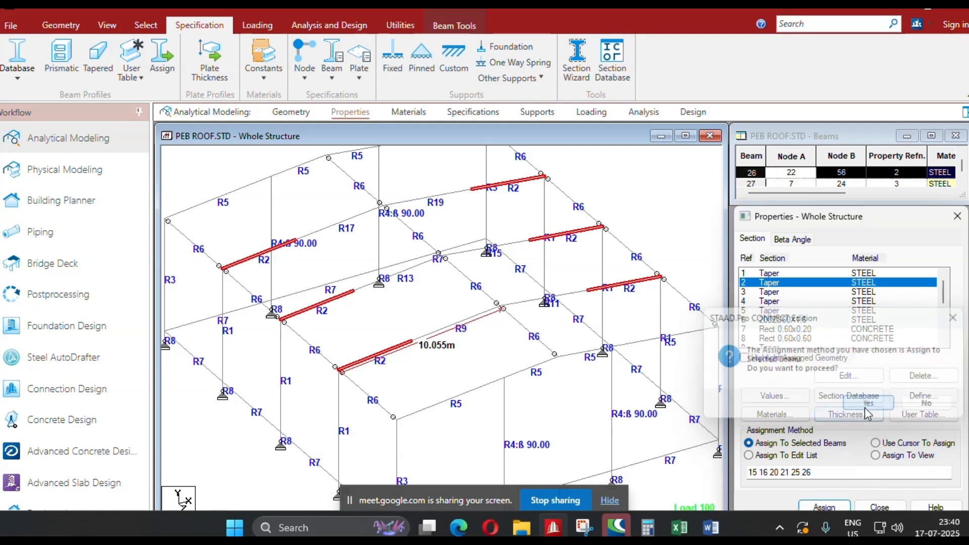
Set the end-node depth (F3) of taper section 2 to 0.3 m.
double_click(783, 283)
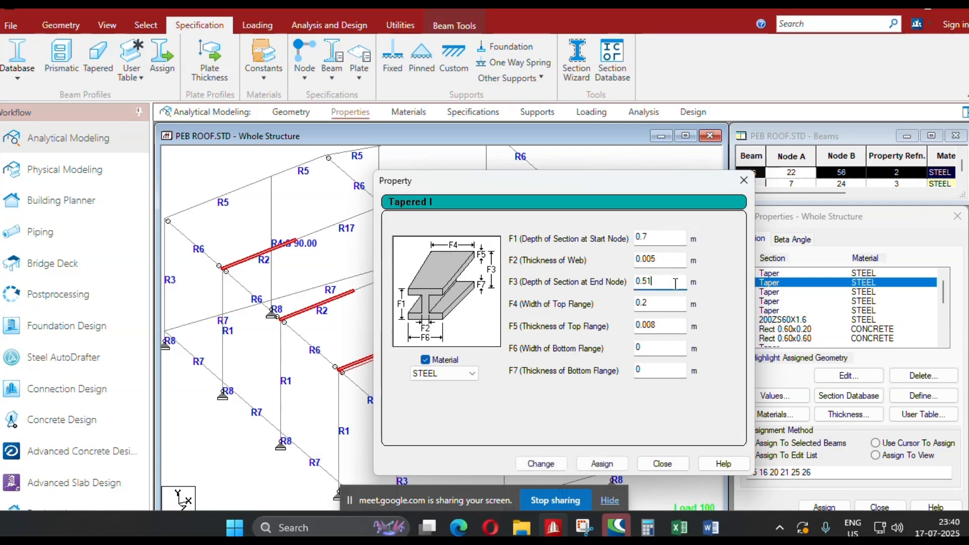
key("BackSpace")
key("BackSpace")
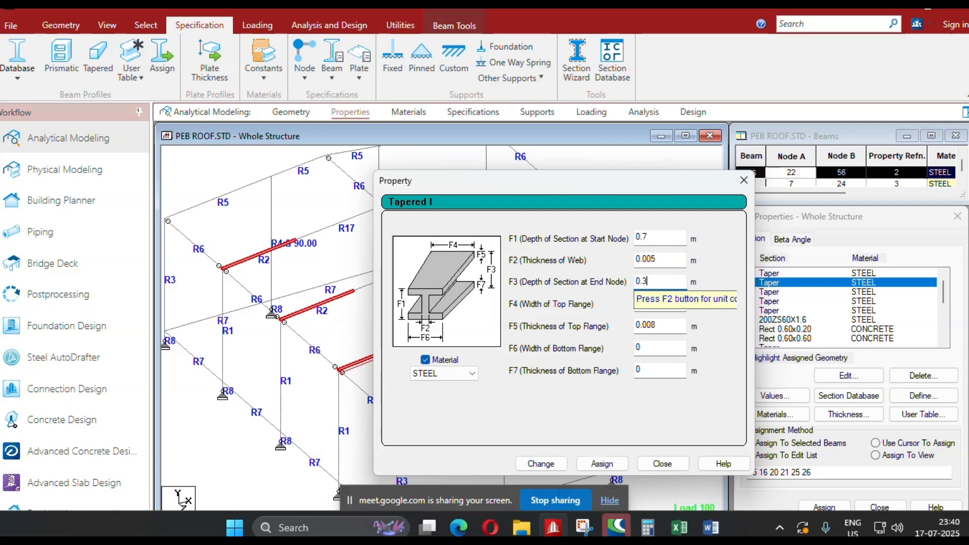
type("3")
left_click(541, 464)
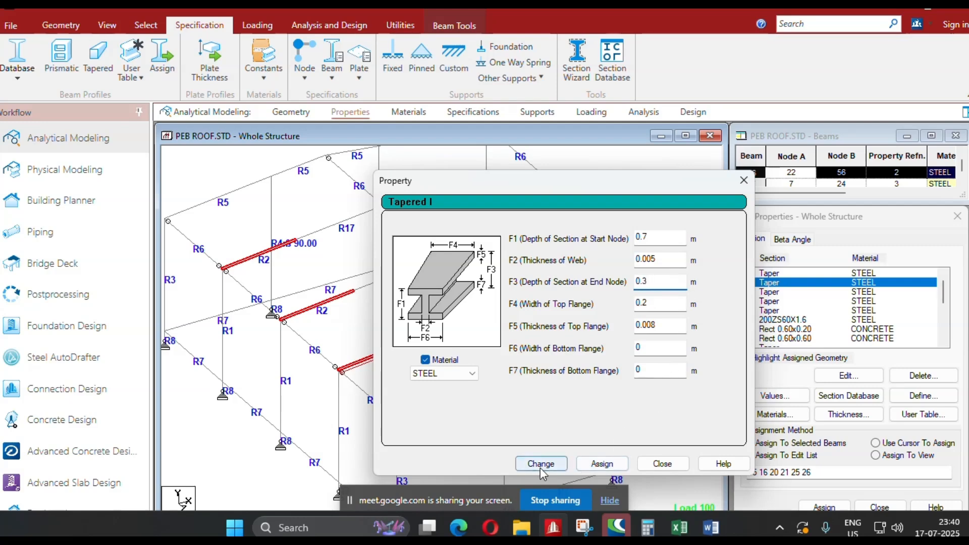
left_click(663, 463)
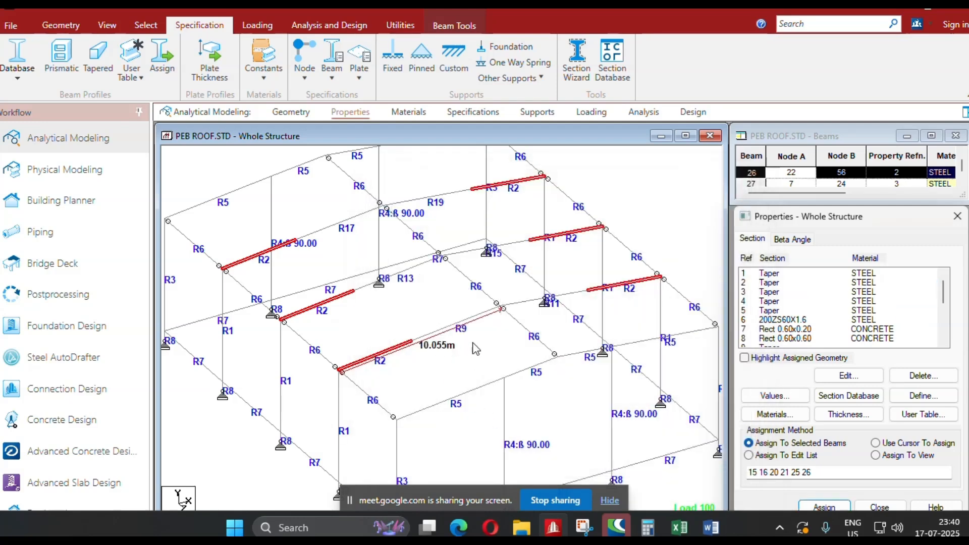
Set the start-node depth (F1) of taper section 9 to 0.3 m.
scroll(847, 306, "down", 2)
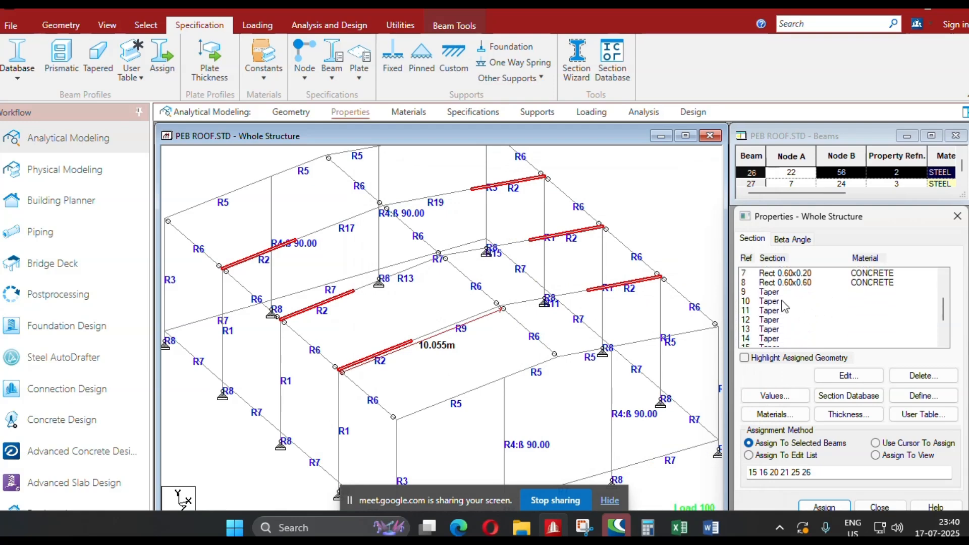
left_click(782, 294)
double_click(782, 295)
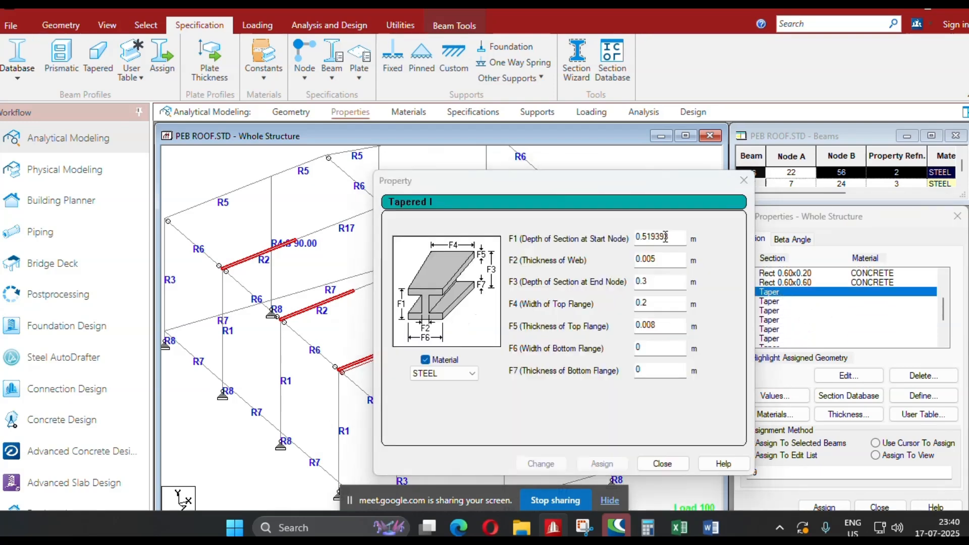
key("BackSpace")
key("BackSpace")
key("BackSpace")
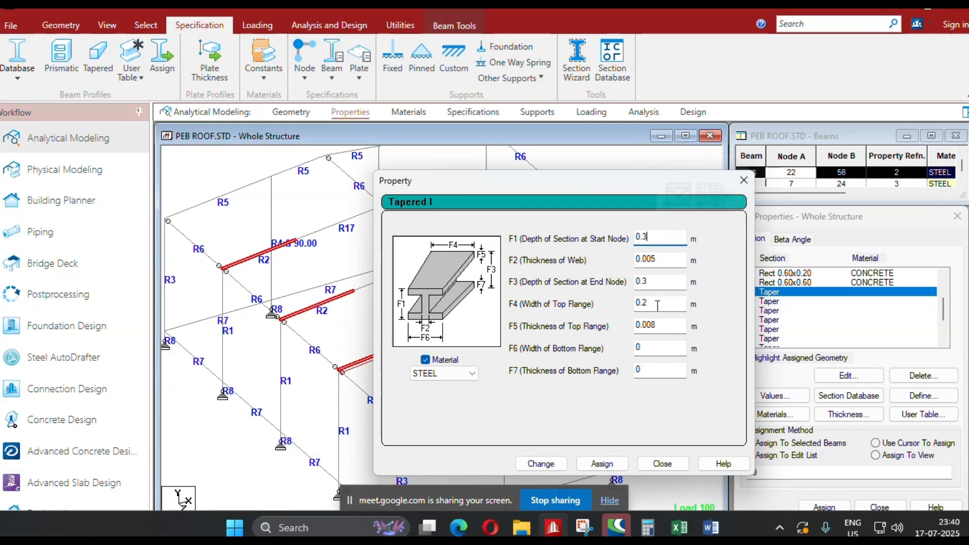
left_click(541, 463)
left_click(661, 463)
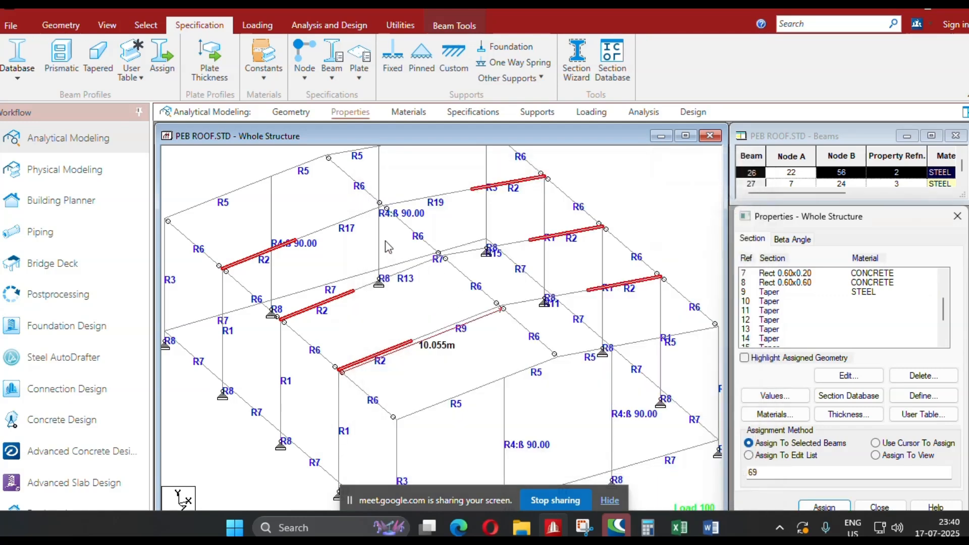
Assign taper section 9 to the six ridge-side rafter segments of the interior frames.
left_click(336, 227)
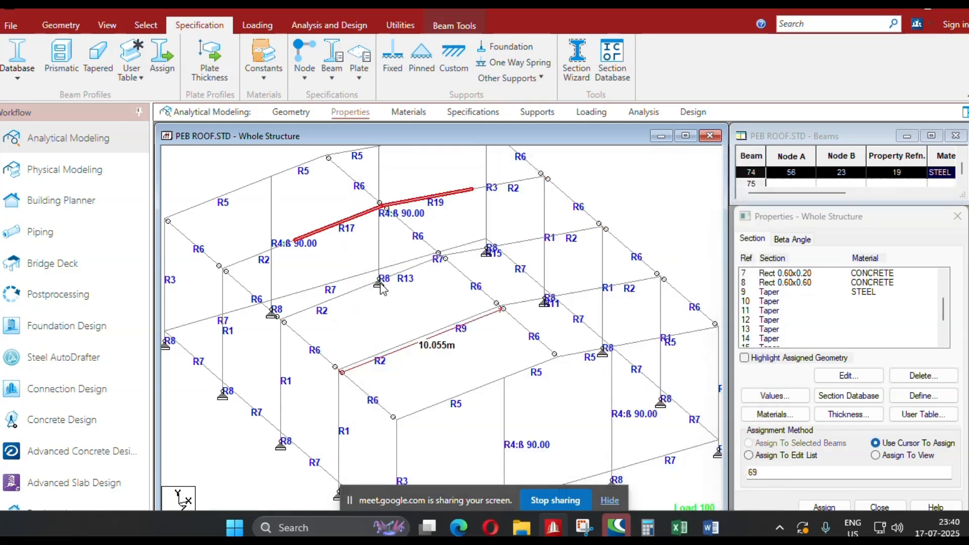
left_click(415, 279)
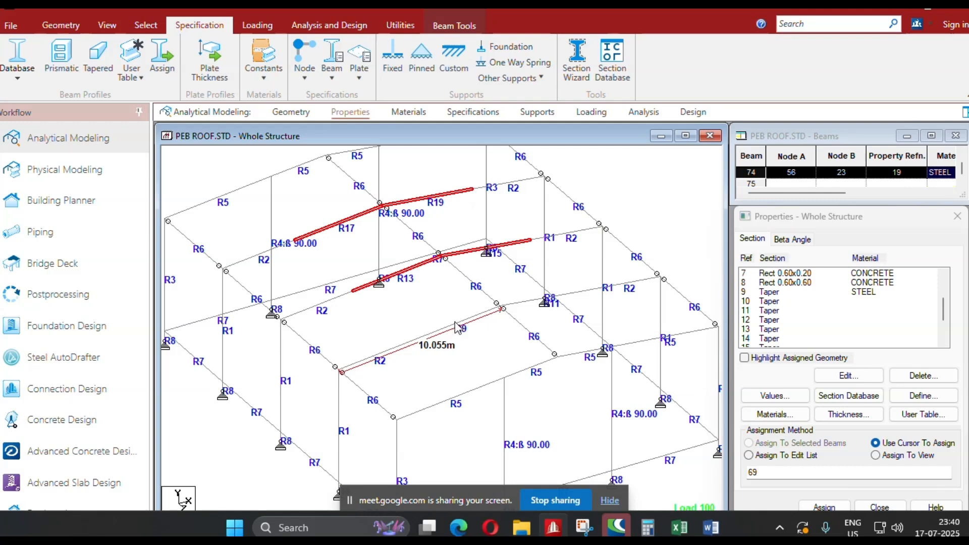
left_click(449, 336)
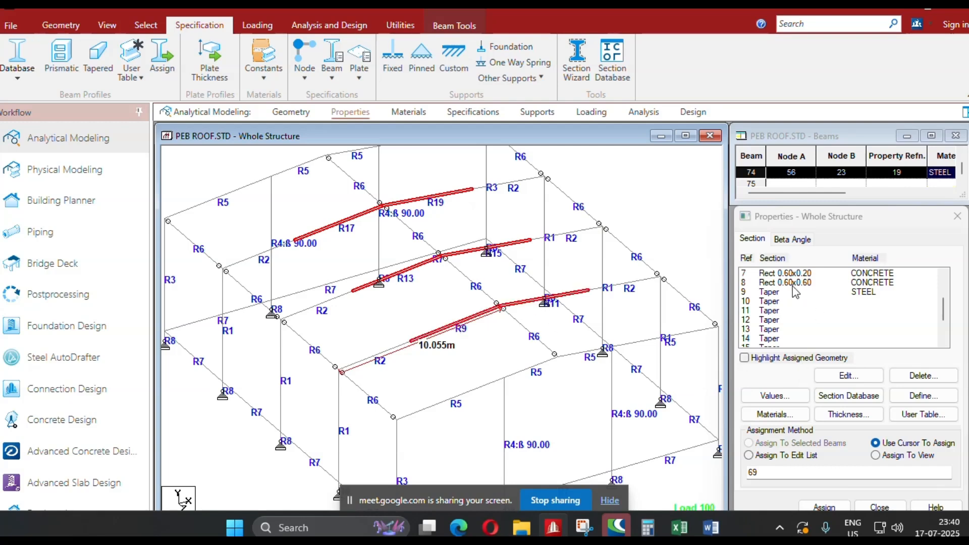
left_click(770, 293)
left_click(825, 508)
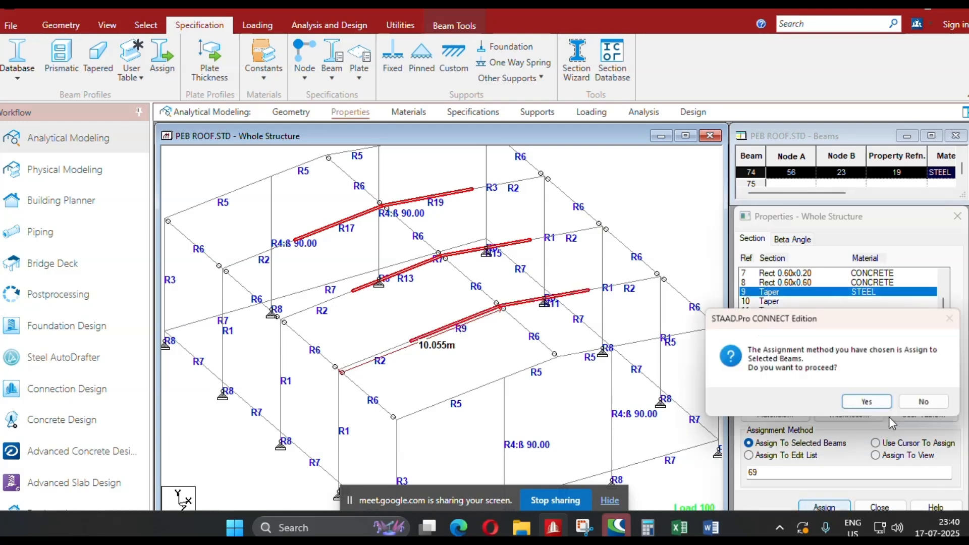
left_click(871, 402)
scroll(532, 255, "down", 3)
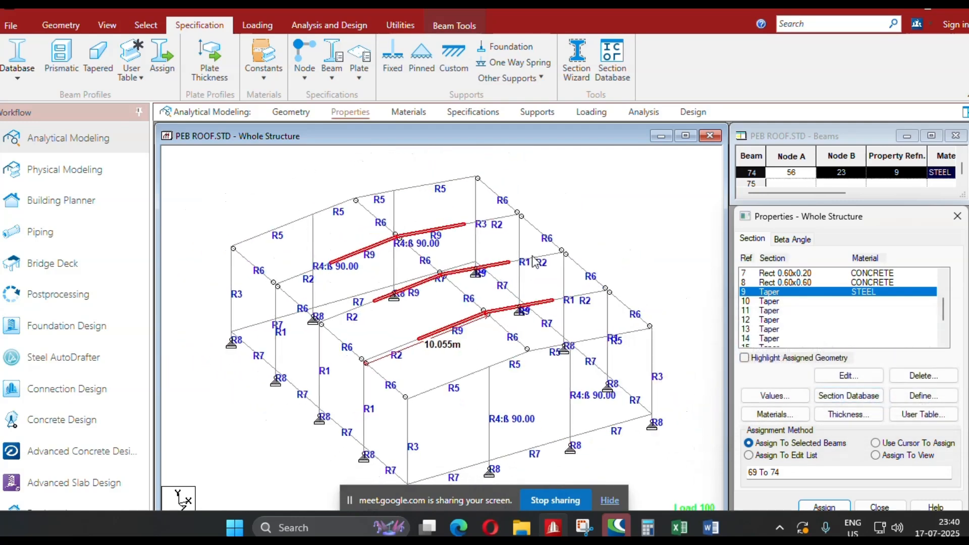
Save the modified structure and examine the re-tapered rafters in a 3D rendered view of the whole building.
left_click(597, 207)
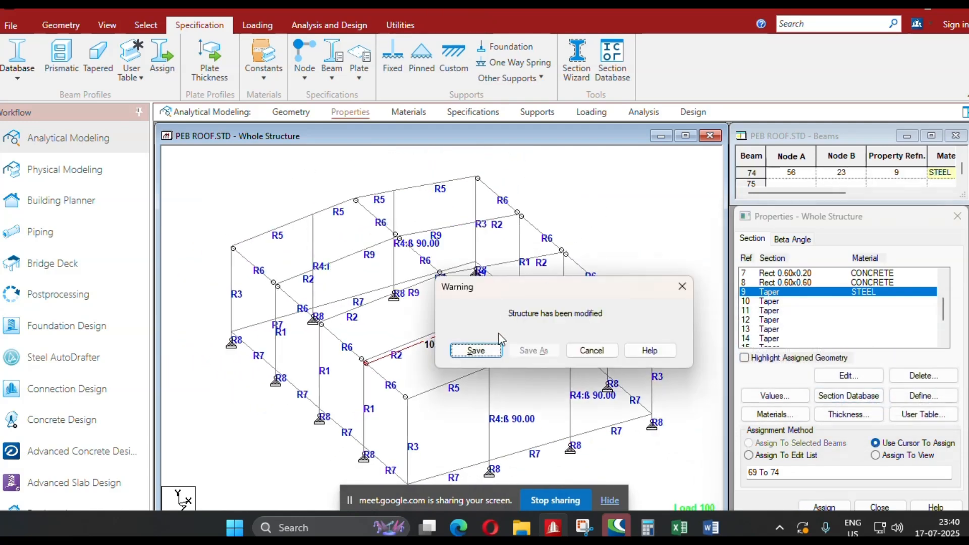
left_click(471, 350)
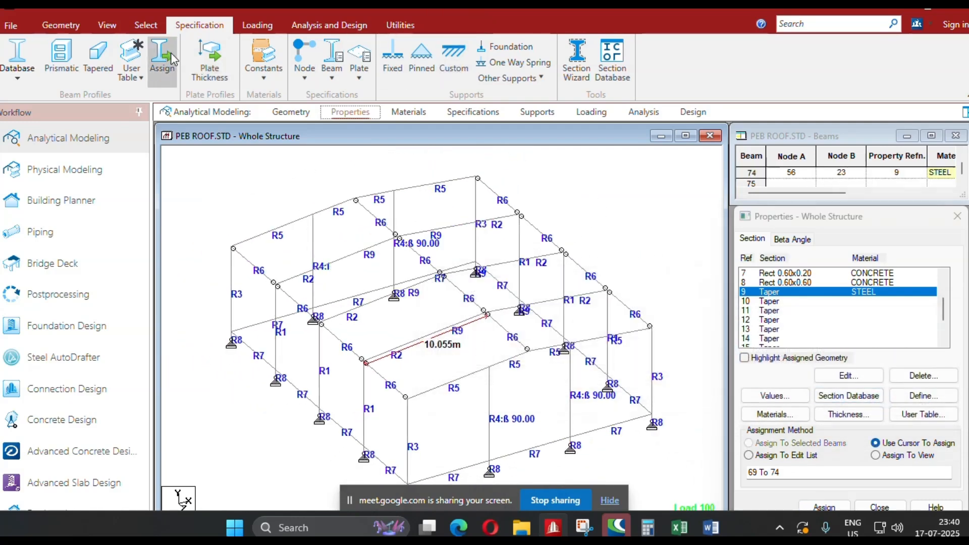
left_click(107, 25)
left_click(840, 66)
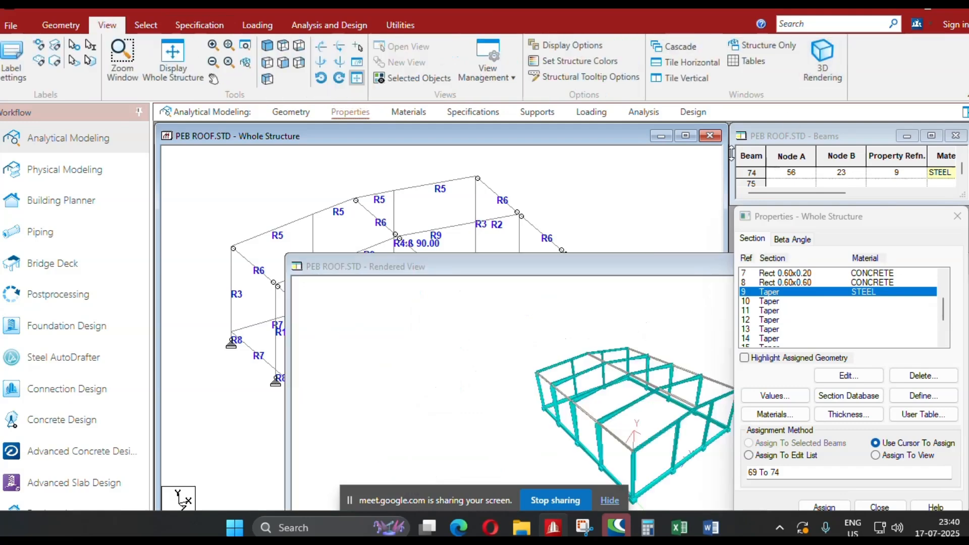
left_click_drag(602, 261, 464, 173)
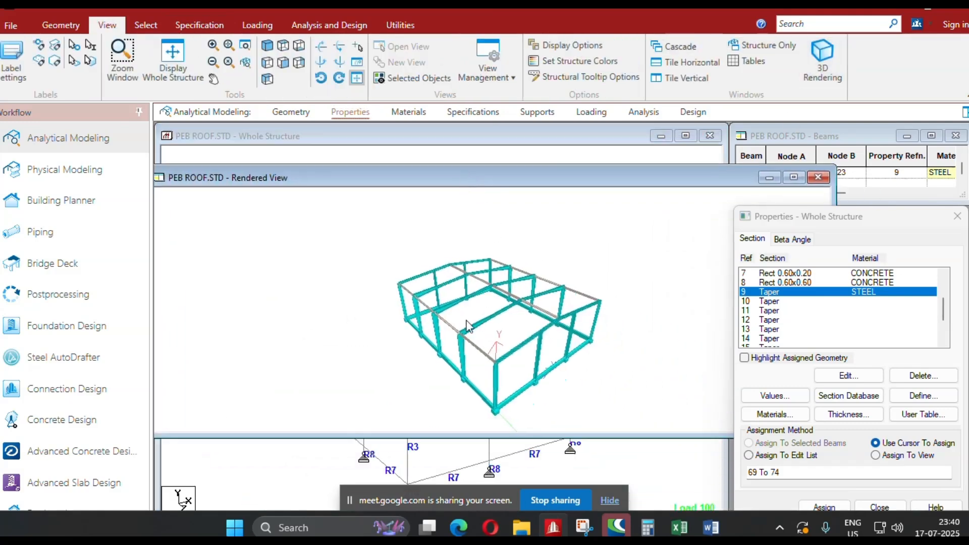
scroll(466, 320, "up", 3)
scroll(465, 323, "up", 5)
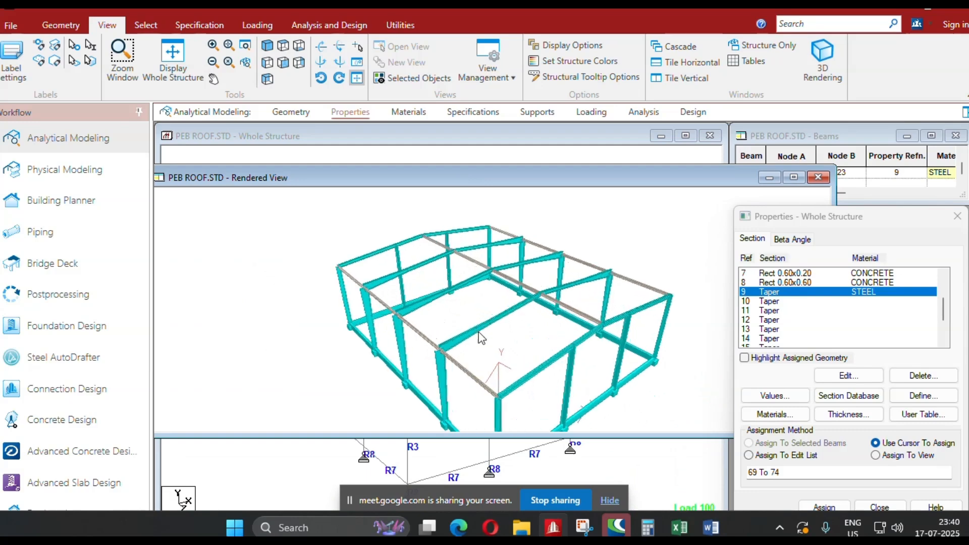
left_click_drag(490, 374, 373, 352)
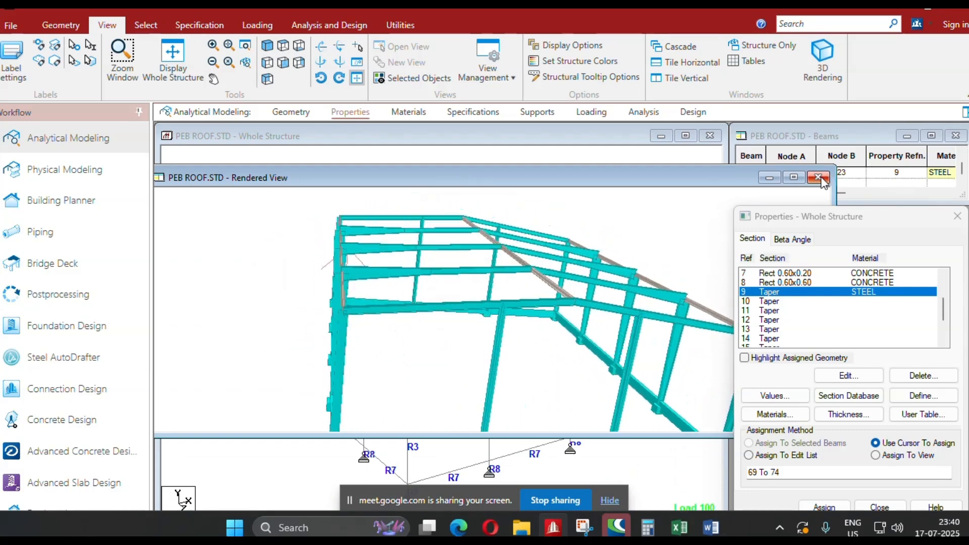
left_click(818, 177)
Add a pair of crossing brace beams in the front end bay (Z = 0 to -6.25 m) of the X = 0 sidewall.
left_click(283, 114)
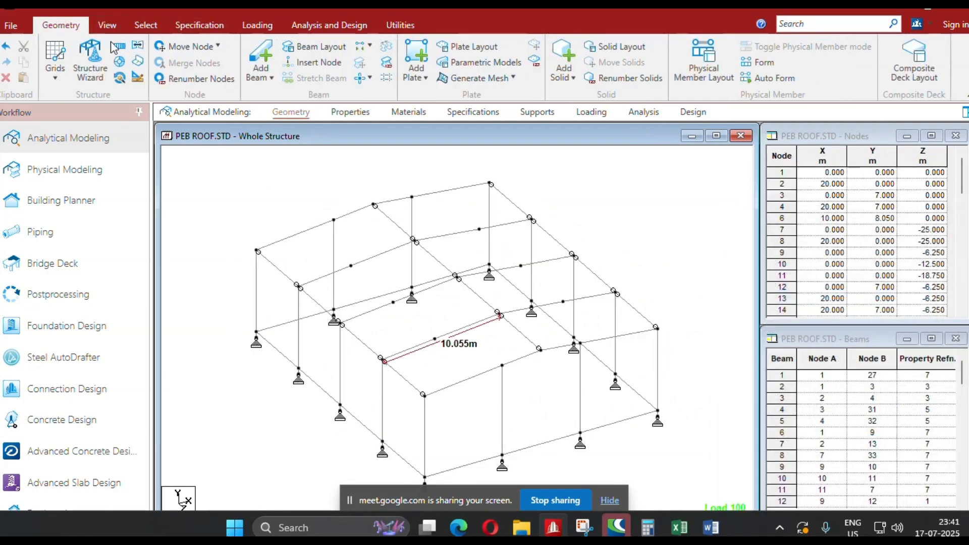
middle_click_drag(385, 270, 359, 183)
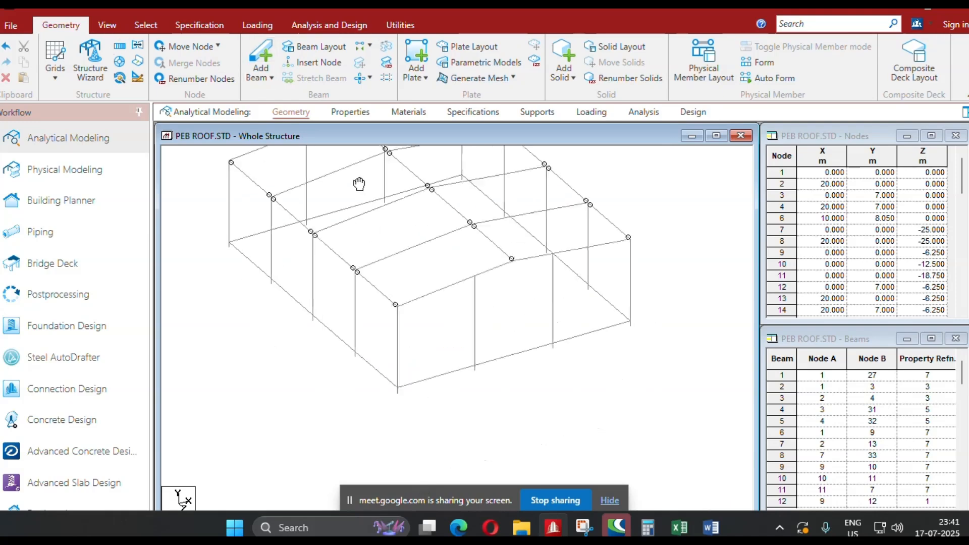
scroll(364, 380, "up", 5)
left_click(332, 393)
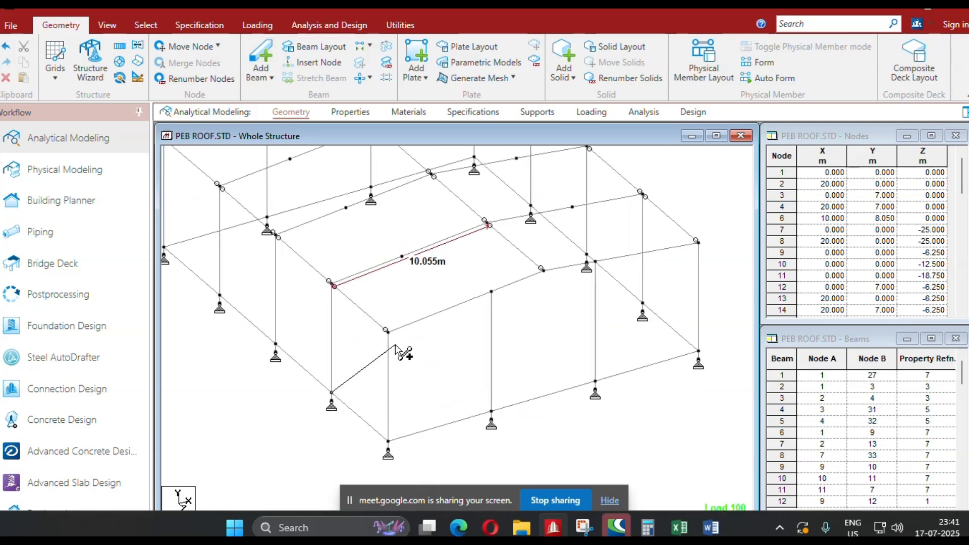
left_click(387, 331)
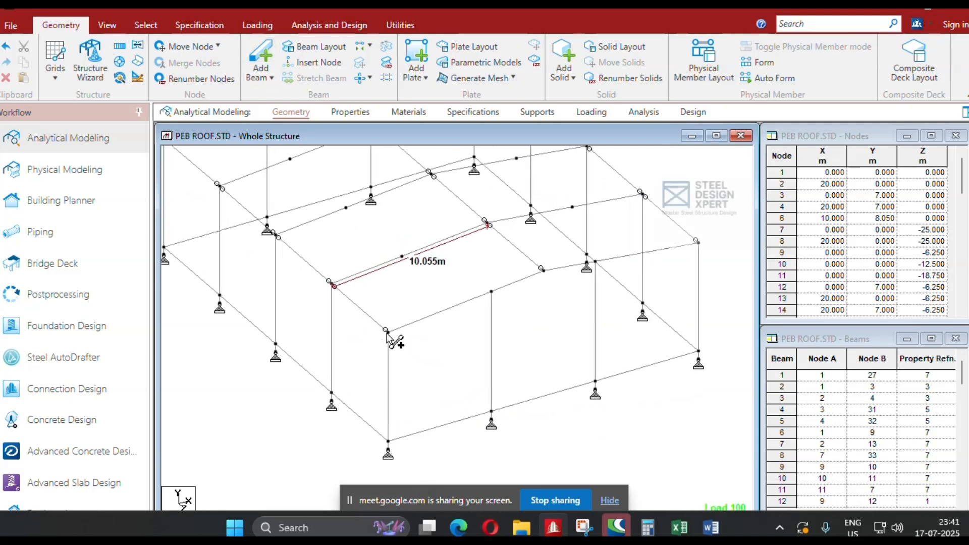
left_click(388, 442)
left_click(333, 285)
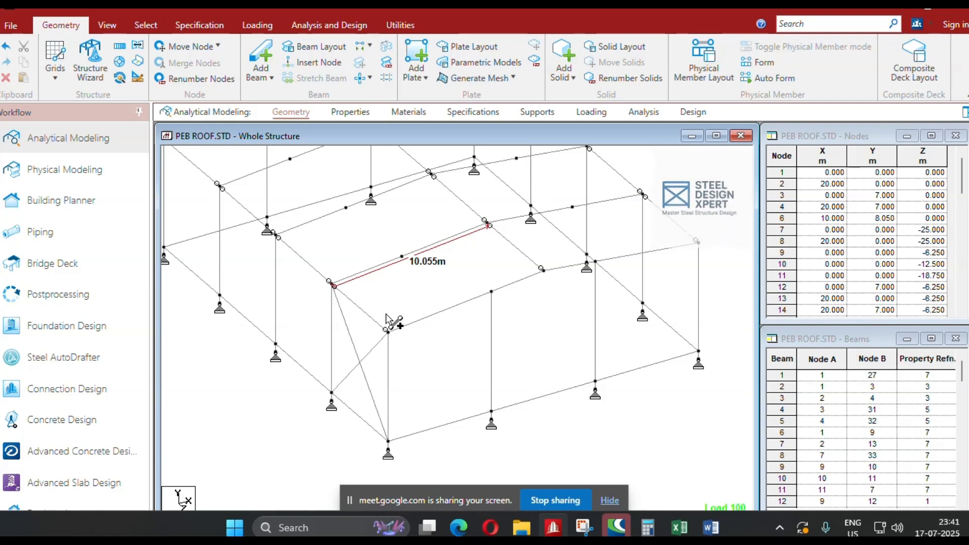
Add two X-braces on the roof slope above the X = 0 side in the front end bay, from eave to rafter midpoint to ridge.
middle_click_drag(386, 318, 445, 391)
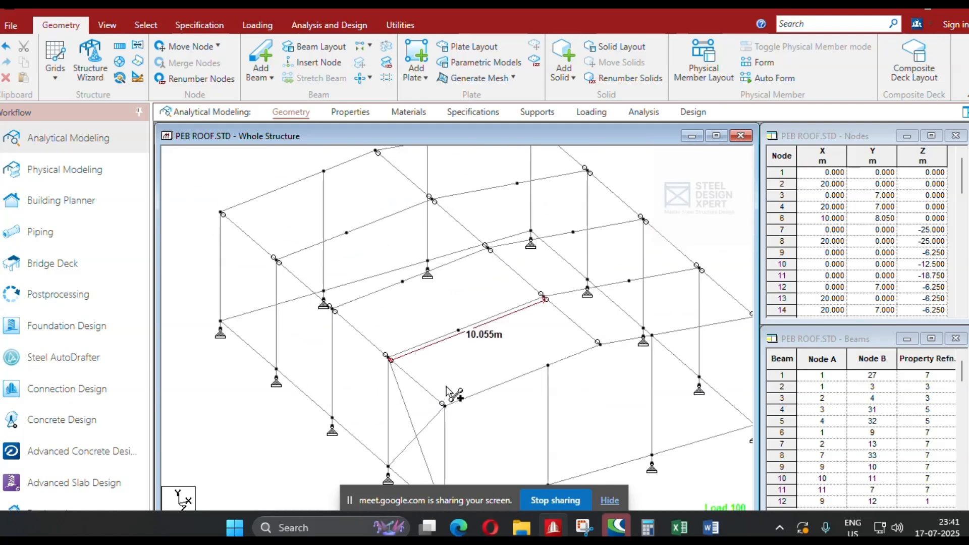
left_click(389, 360)
left_click(548, 364)
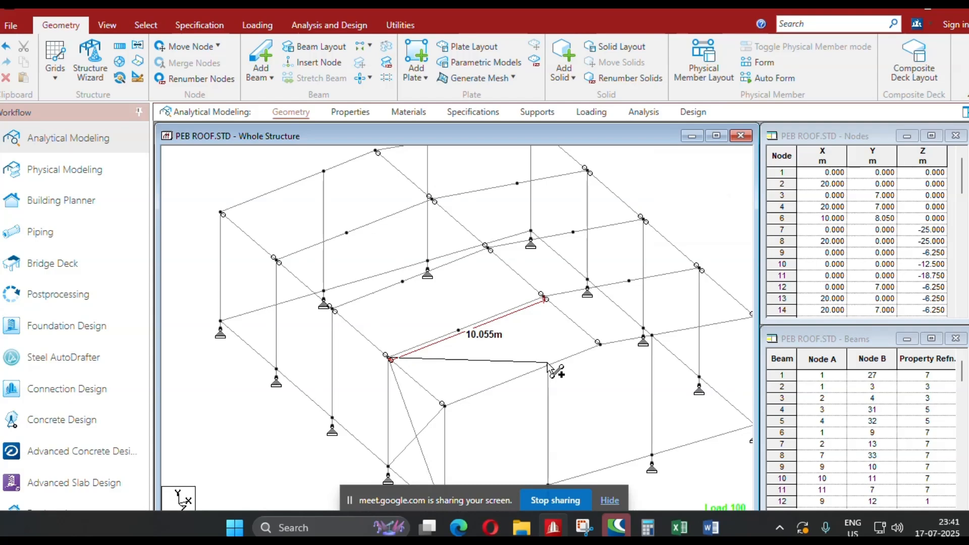
left_click(443, 404)
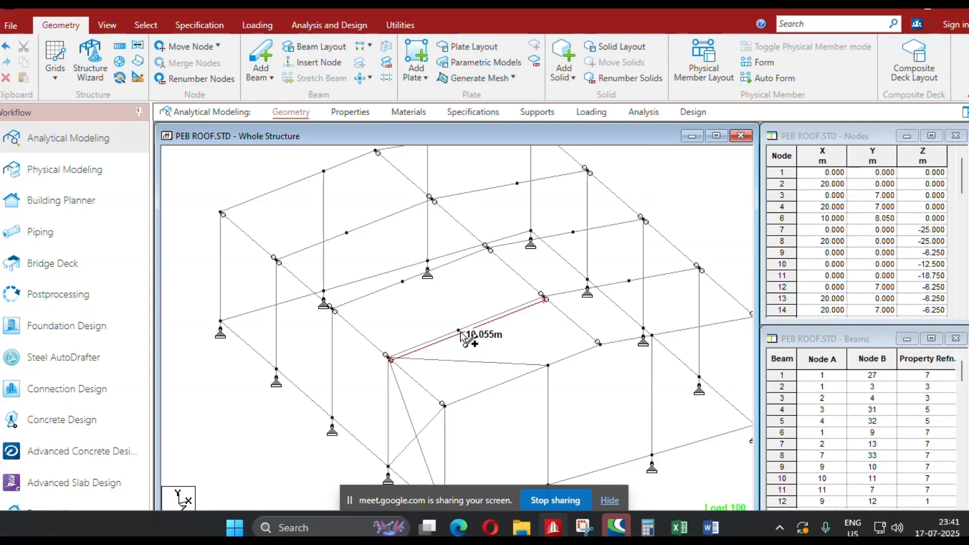
left_click(459, 332)
left_click(599, 346)
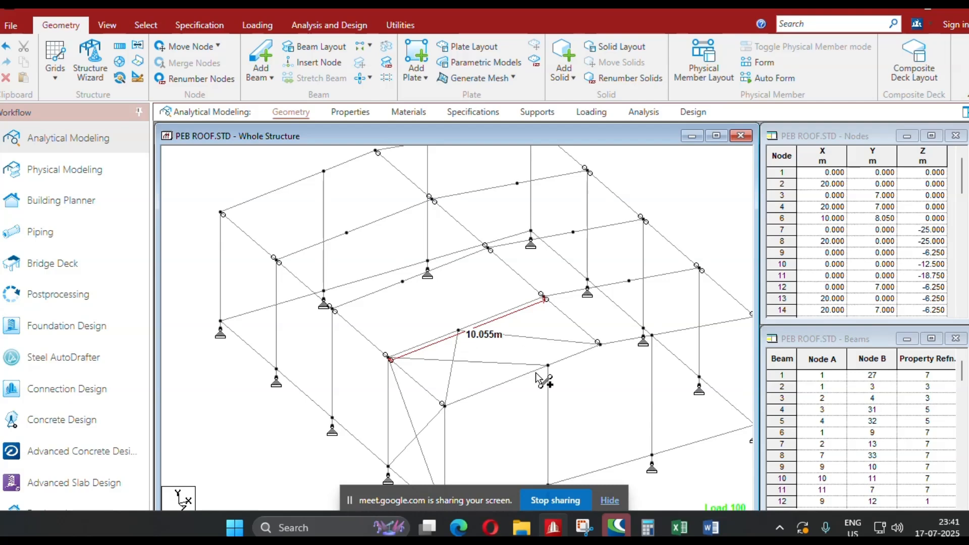
left_click(548, 366)
left_click(546, 296)
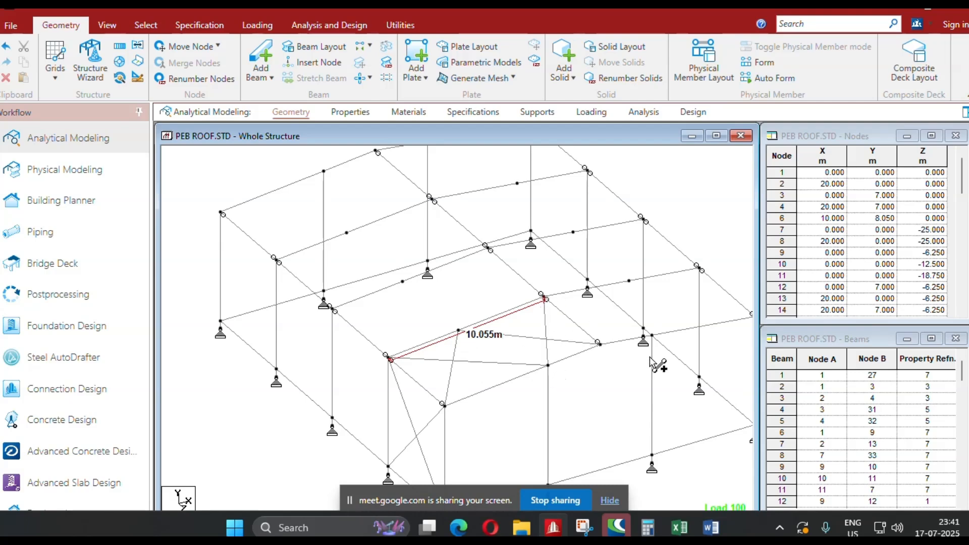
Add a pair of crossing brace beams in the front end bay of the X = 20 m sidewall.
middle_click_drag(651, 357, 460, 324)
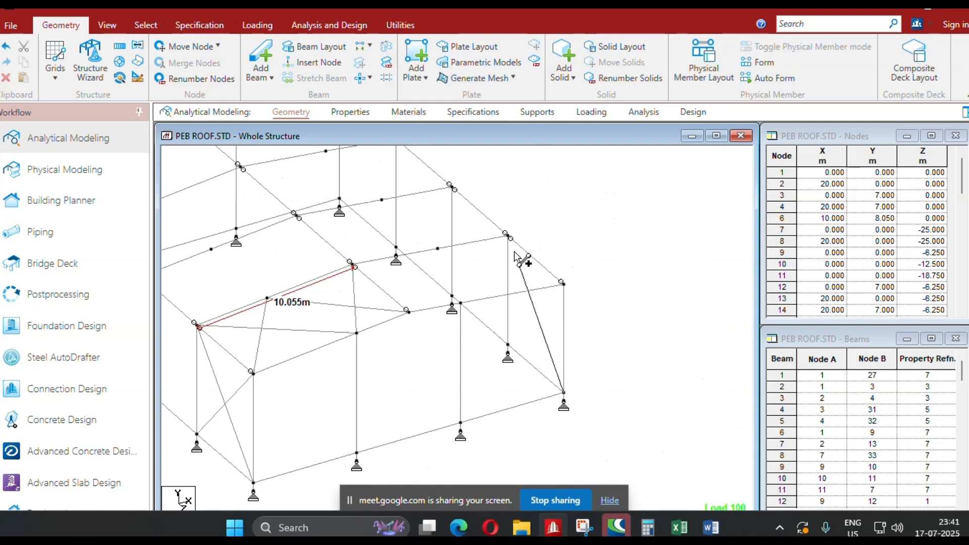
left_click(508, 235)
left_click(564, 393)
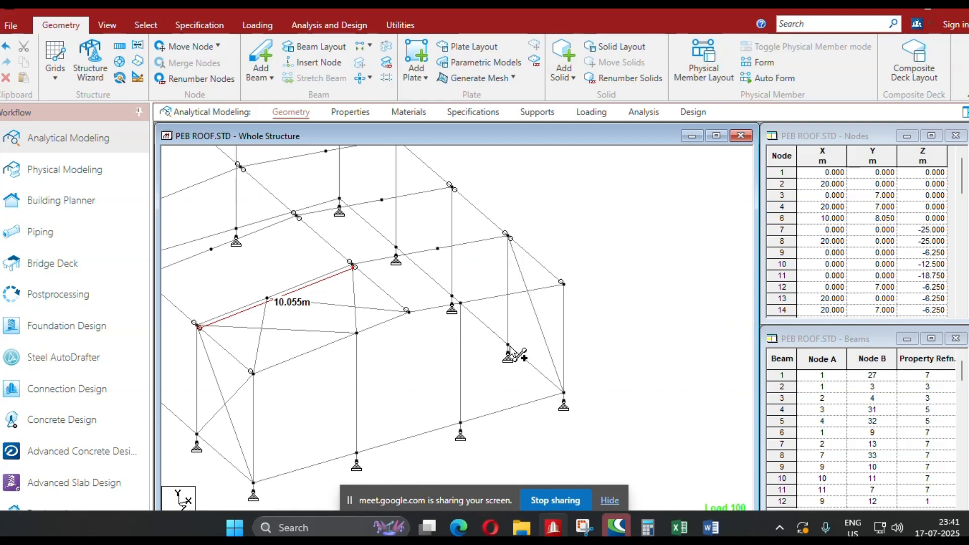
left_click(508, 346)
left_click(564, 285)
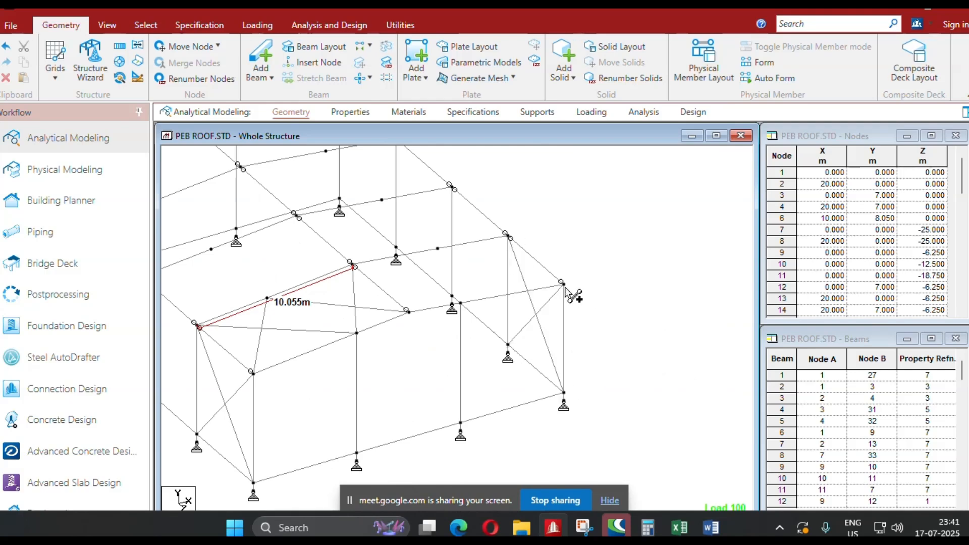
Add two X-braces on the X = 20 m roof slope in the front end bay, from eave to ridge.
left_click(439, 249)
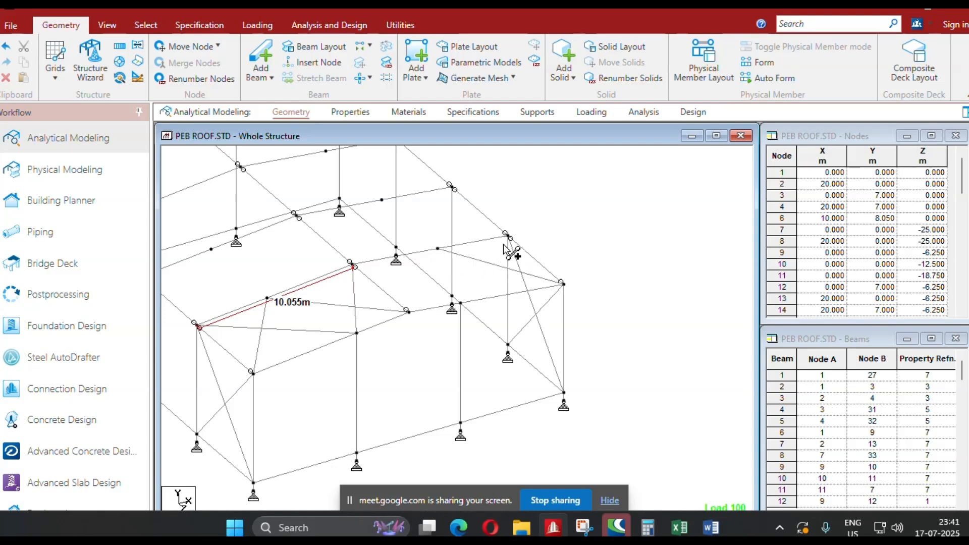
left_click(508, 237)
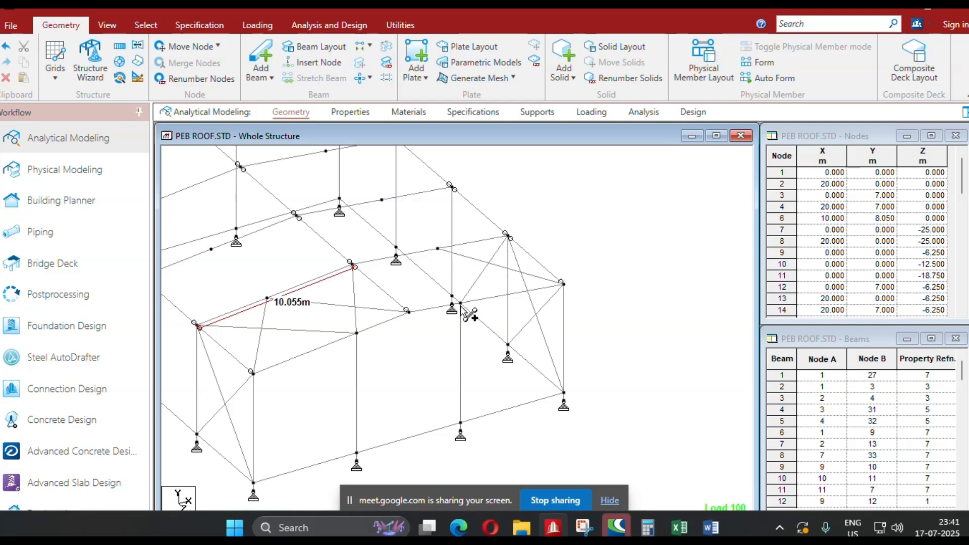
left_click(461, 303)
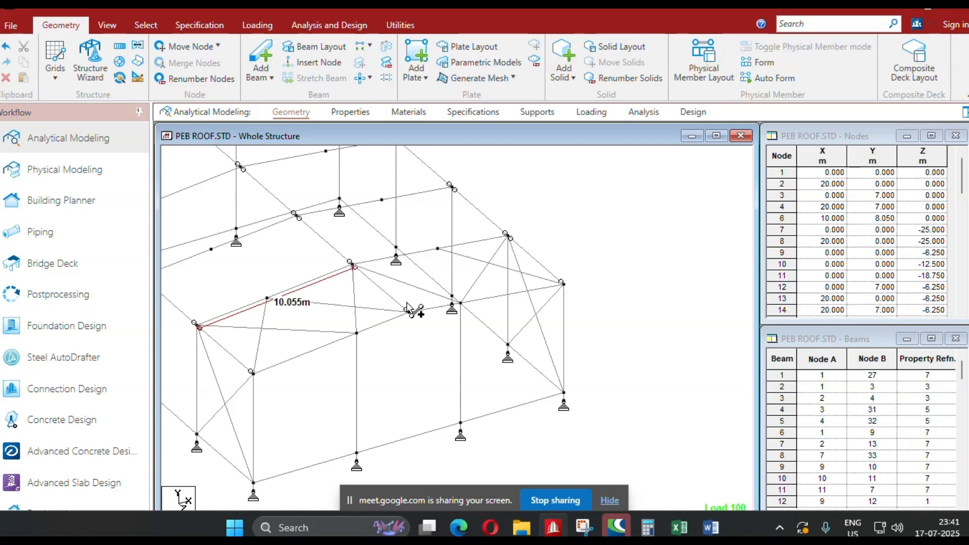
left_click(438, 249)
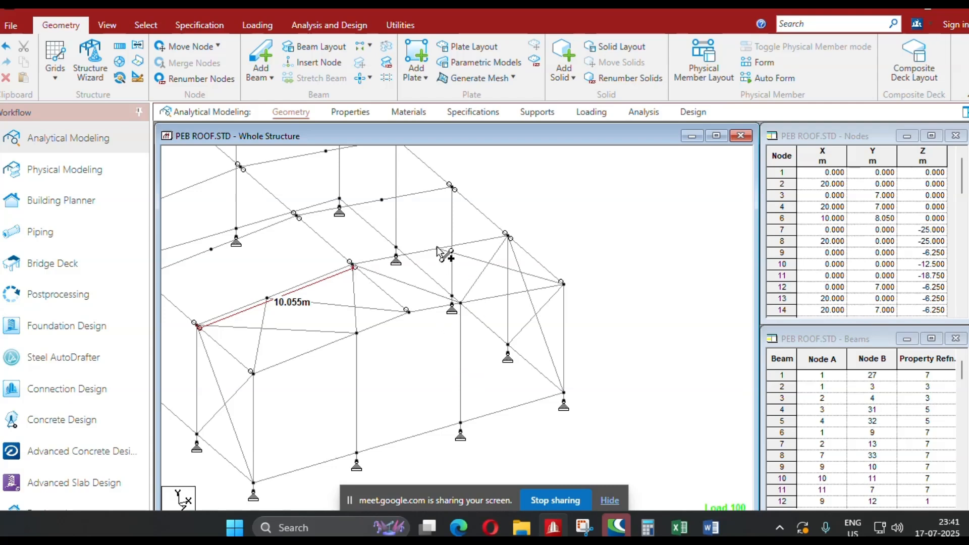
left_click(408, 312)
Add a pair of crossing brace beams in the rear end bay (Z = -18.75 to -25 m) of the X = 0 sidewall.
middle_click_drag(403, 353, 479, 391)
scroll(478, 385, "down", 1)
middle_click_drag(392, 390, 448, 371)
middle_click_drag(248, 307, 321, 321)
scroll(345, 317, "down", 1)
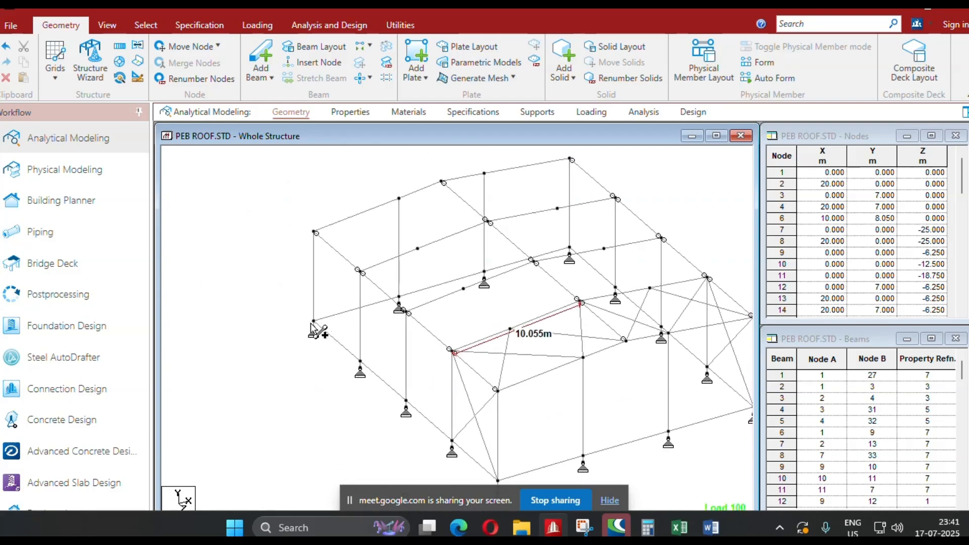
left_click(313, 322)
left_click(358, 270)
left_click(360, 362)
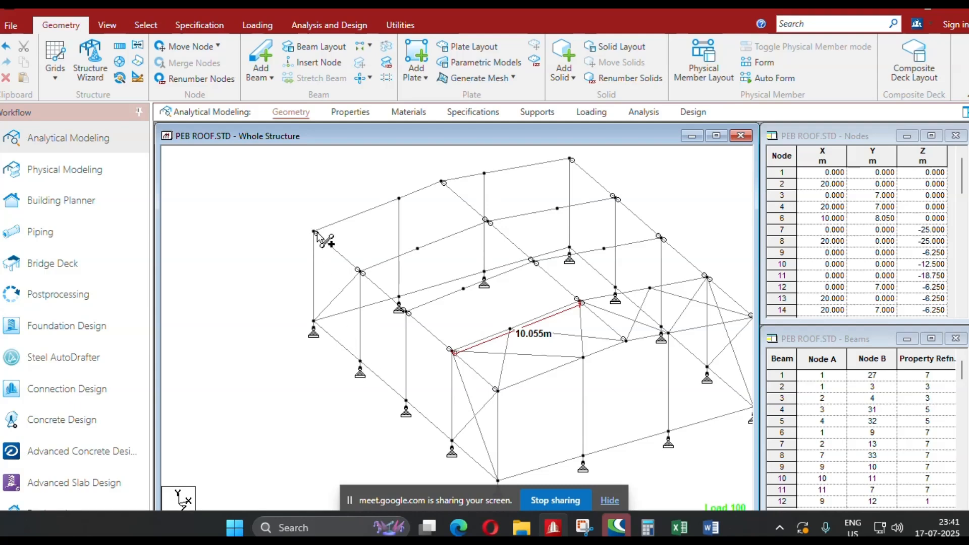
left_click(313, 235)
left_click(313, 233)
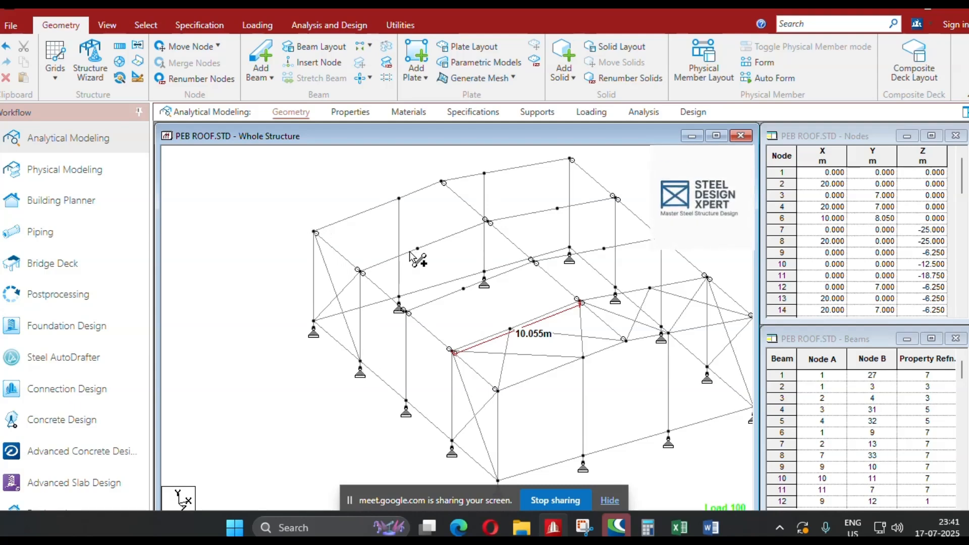
Add two X-braces on the X = 0 roof slope in the rear end bay, from eave to ridge.
left_click(418, 248)
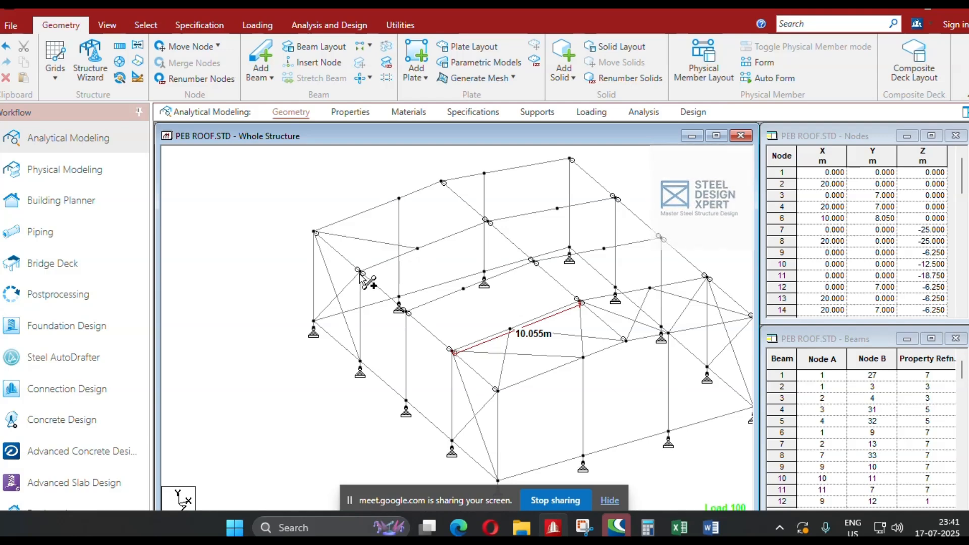
left_click(360, 270)
left_click(399, 199)
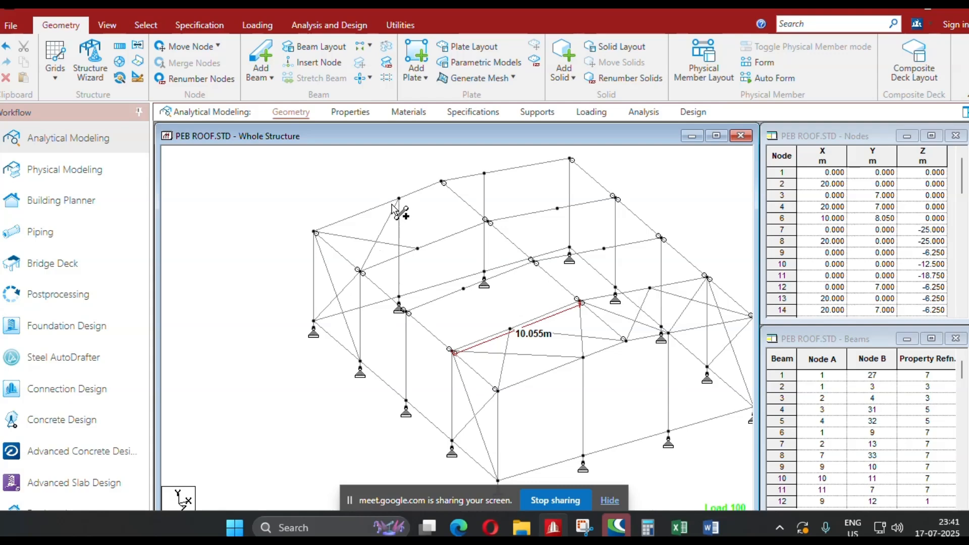
left_click(485, 221)
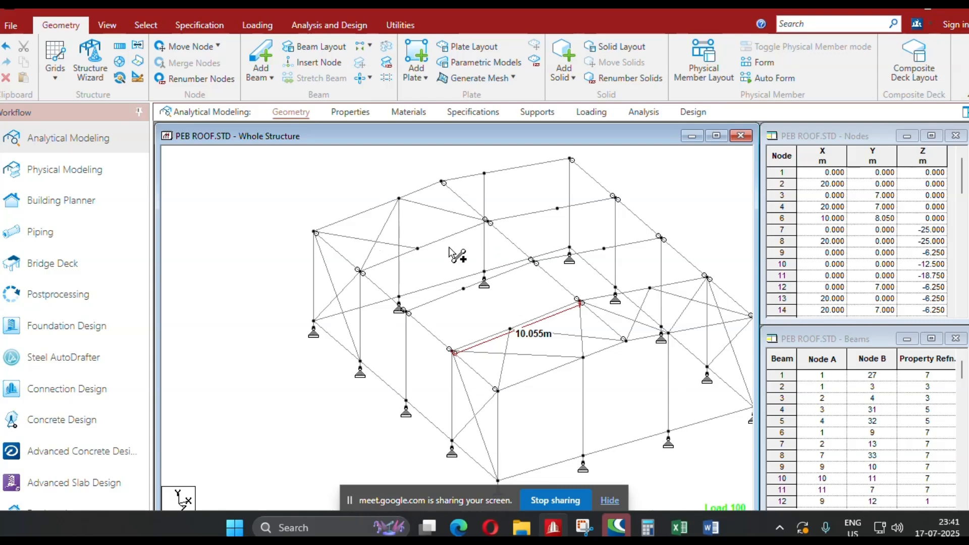
left_click(418, 249)
left_click(442, 183)
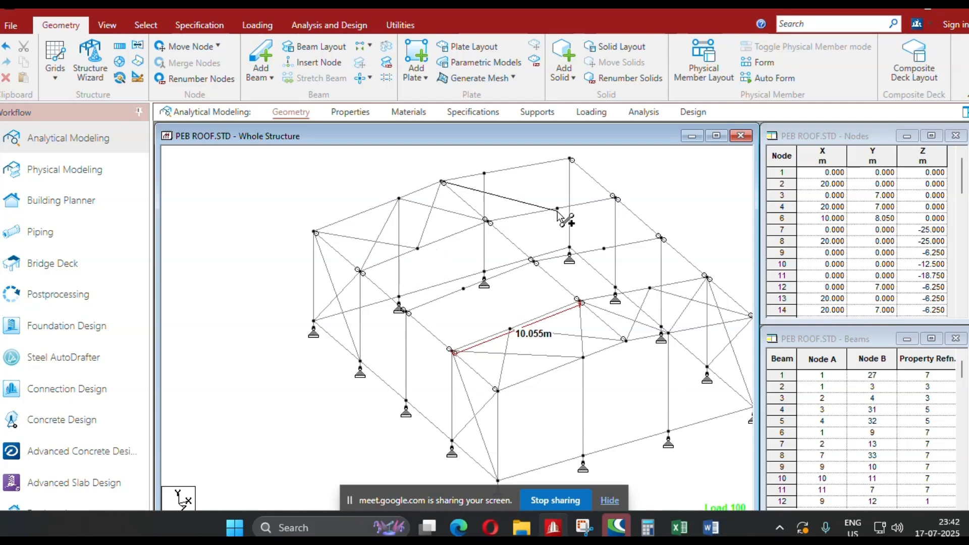
Add the remaining diagonals of the two X-braces on the X = 20 m roof slope in the rear end bay.
left_click(484, 173)
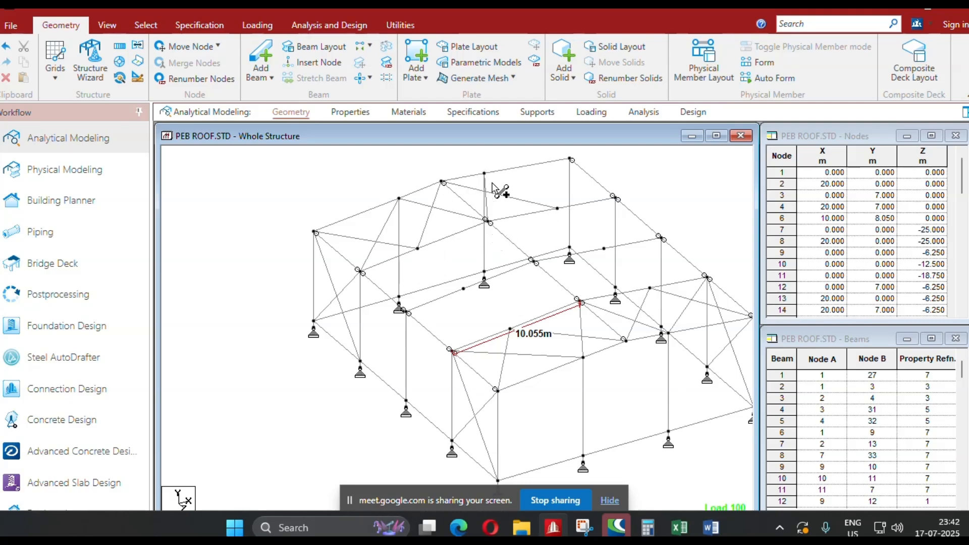
left_click(615, 198)
left_click(558, 209)
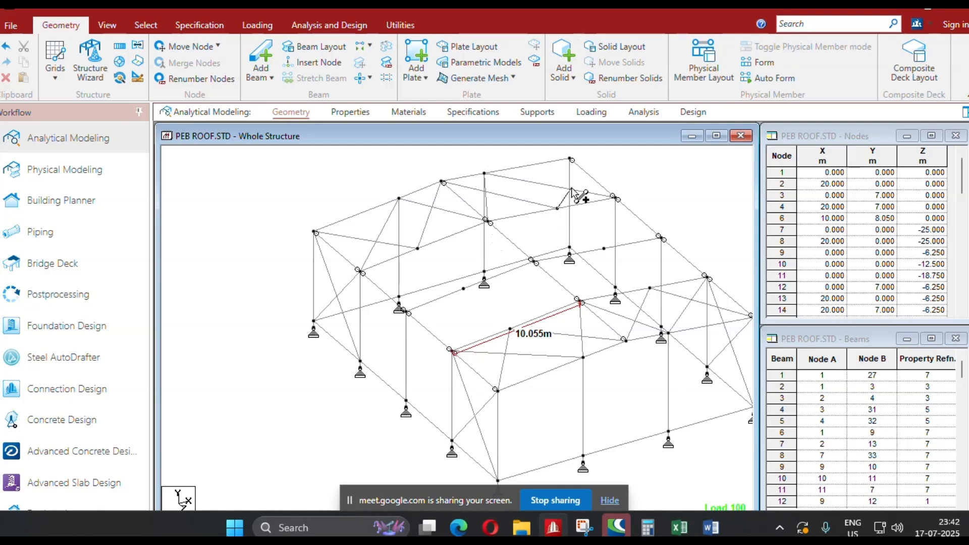
left_click(570, 159)
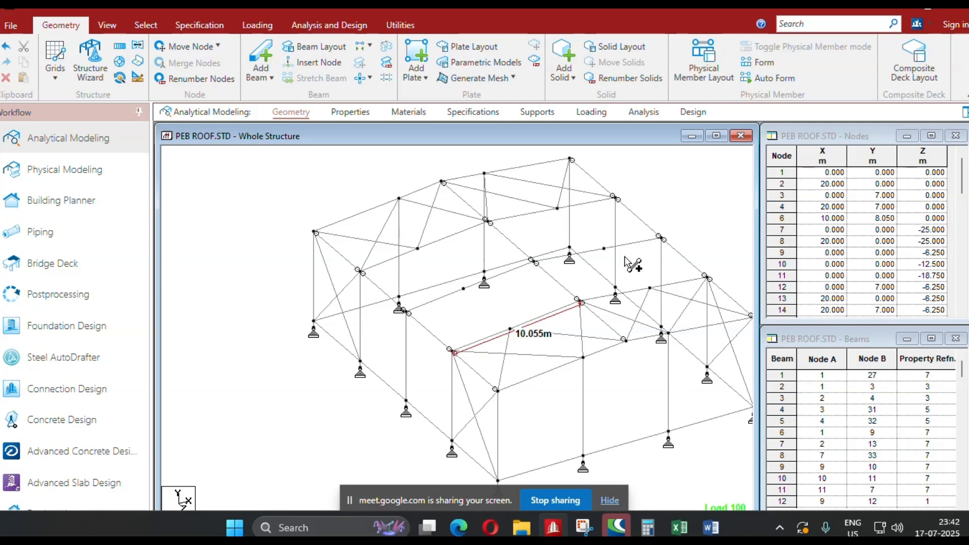
Add crossing brace beams in the rear end bay of the X = 20 m sidewall and open the section properties of the structure.
left_click(616, 291)
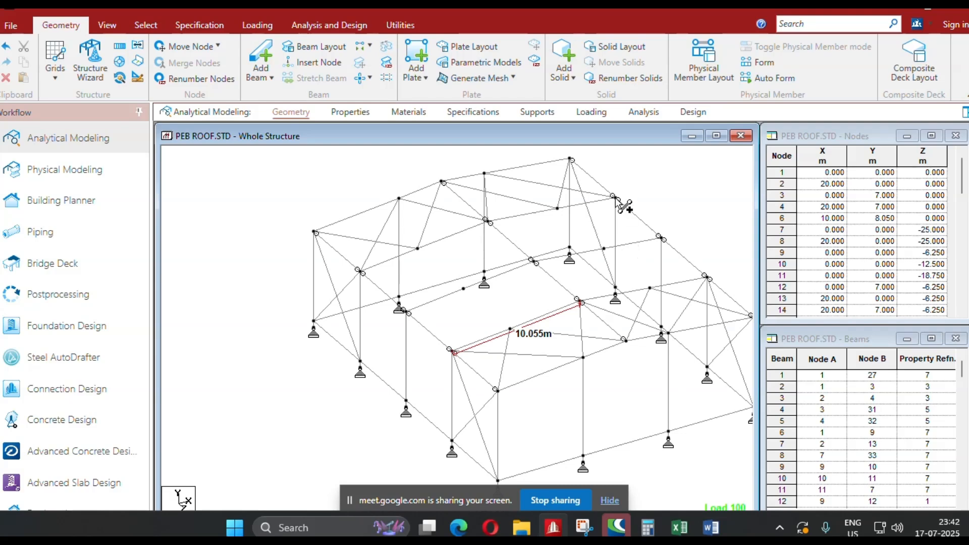
left_click(570, 248)
left_click(473, 350)
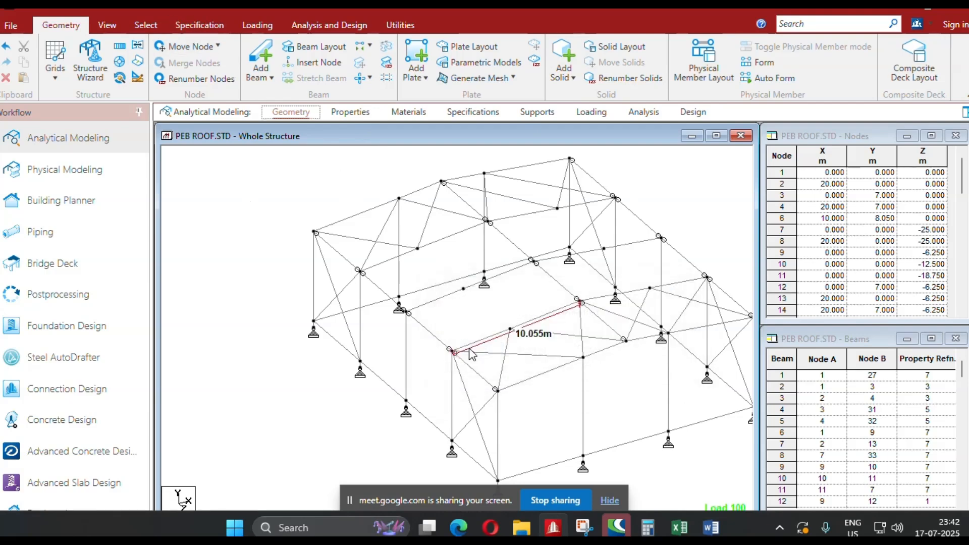
left_click(195, 32)
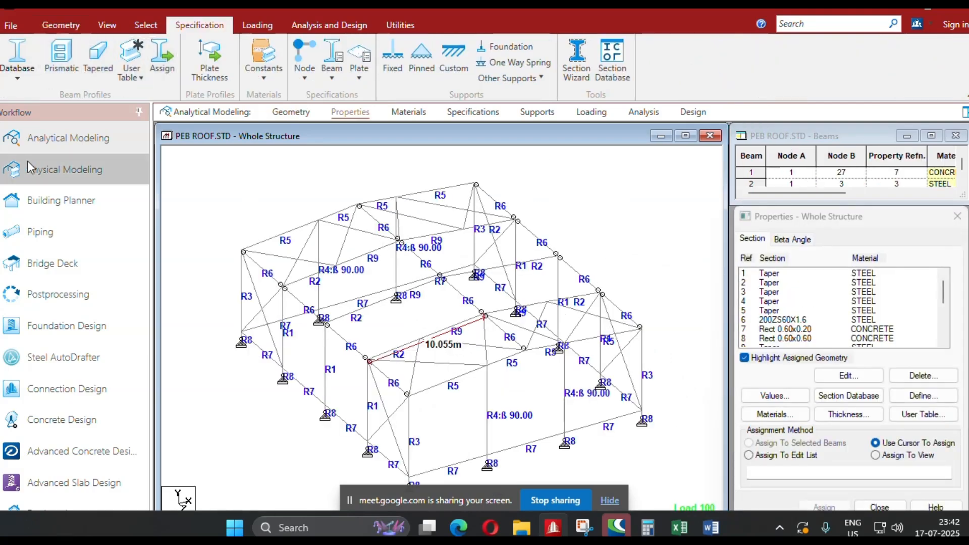
Add an RD16 solid round section in STEEL from the Dutch rolled steel database to the section properties.
left_click(27, 74)
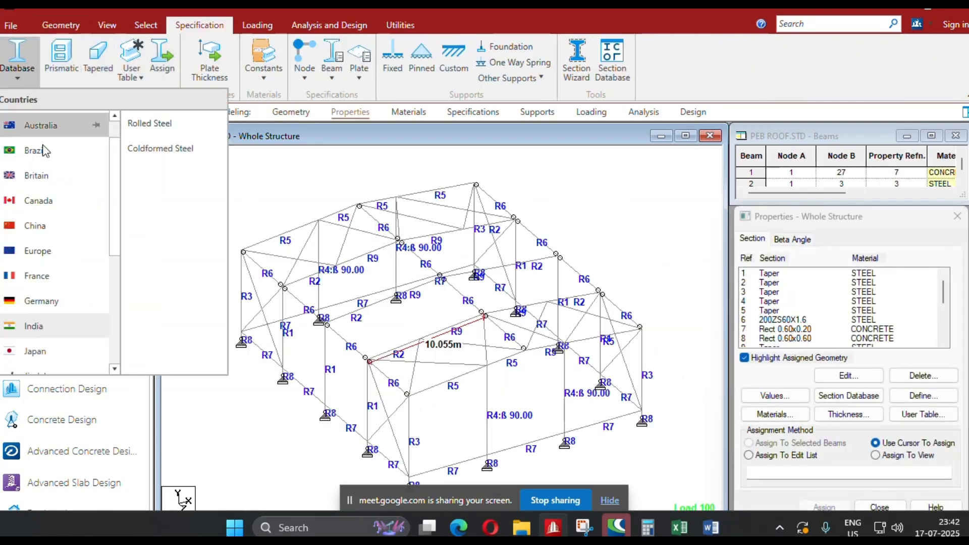
scroll(76, 272, "down", 3)
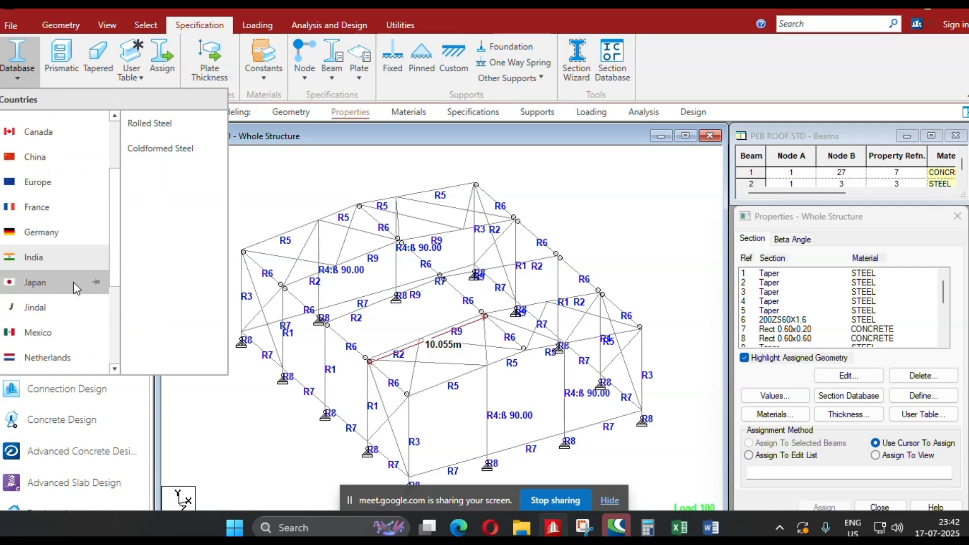
left_click(66, 353)
left_click(177, 130)
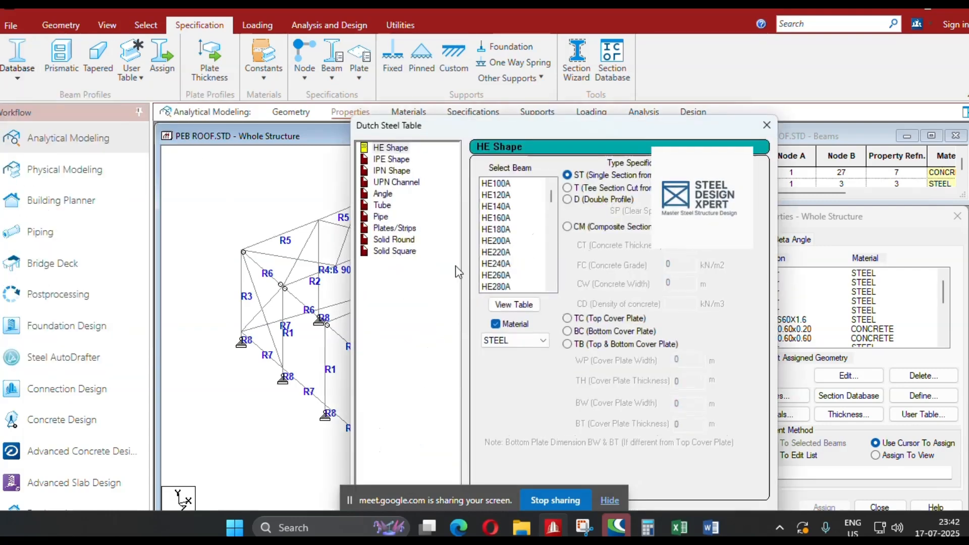
left_click(414, 241)
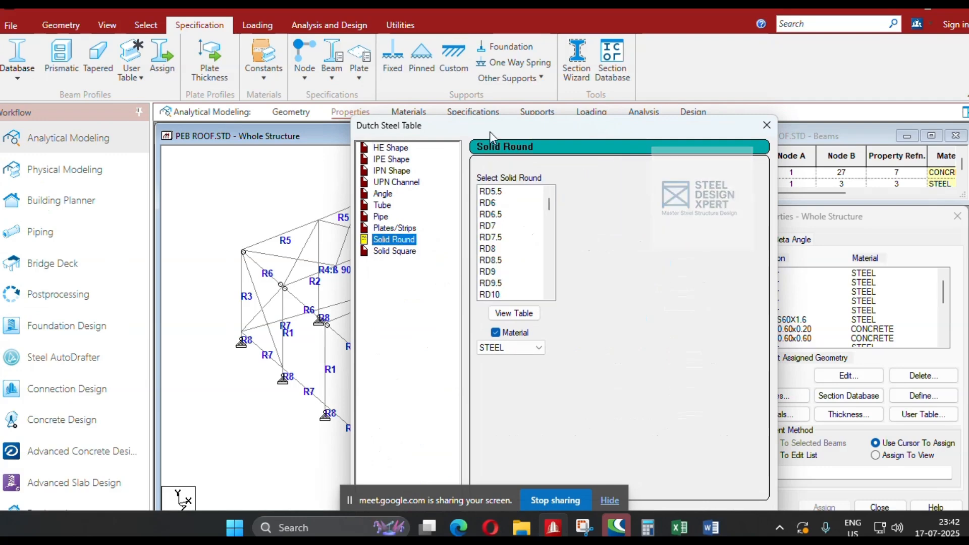
left_click_drag(490, 131, 364, 75)
scroll(384, 194, "down", 2)
scroll(384, 195, "down", 4)
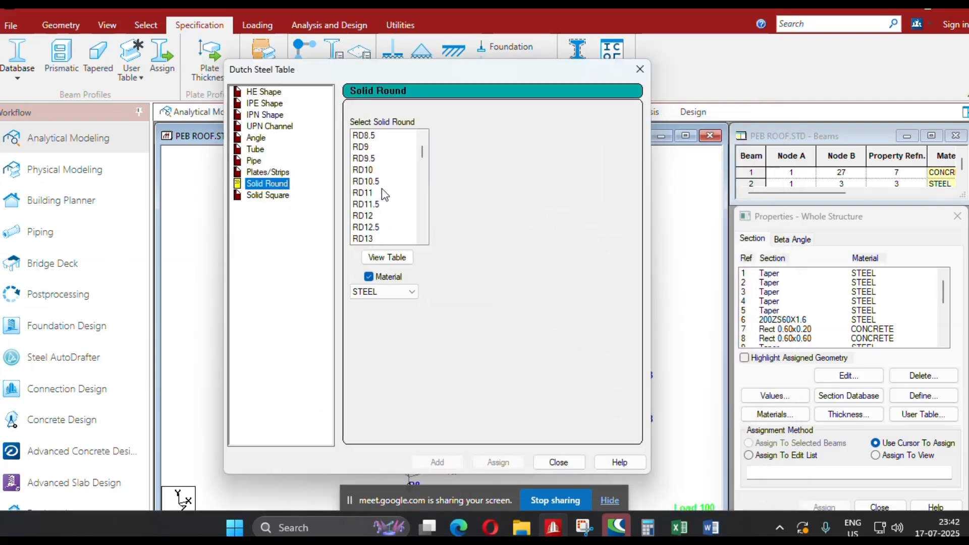
scroll(381, 204, "down", 1)
left_click(370, 217)
left_click(438, 463)
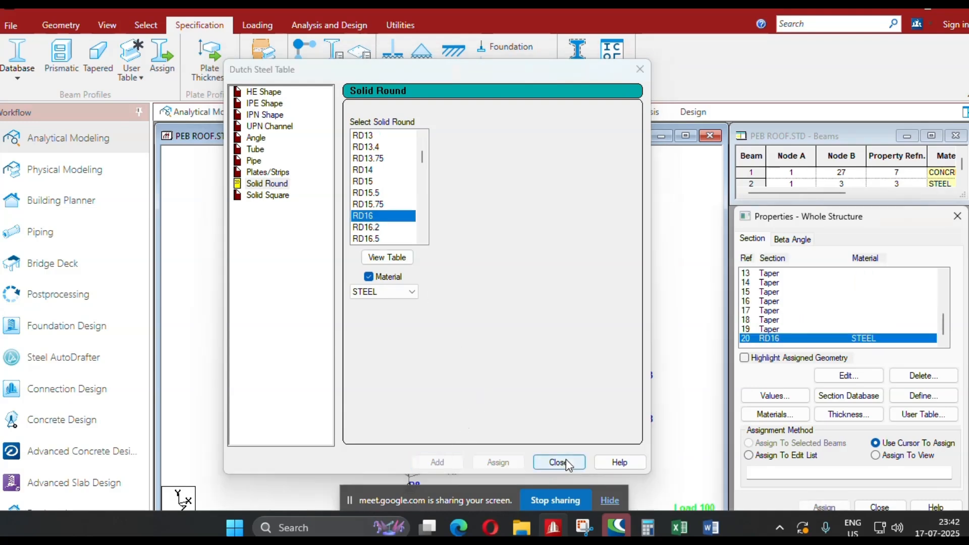
left_click(559, 463)
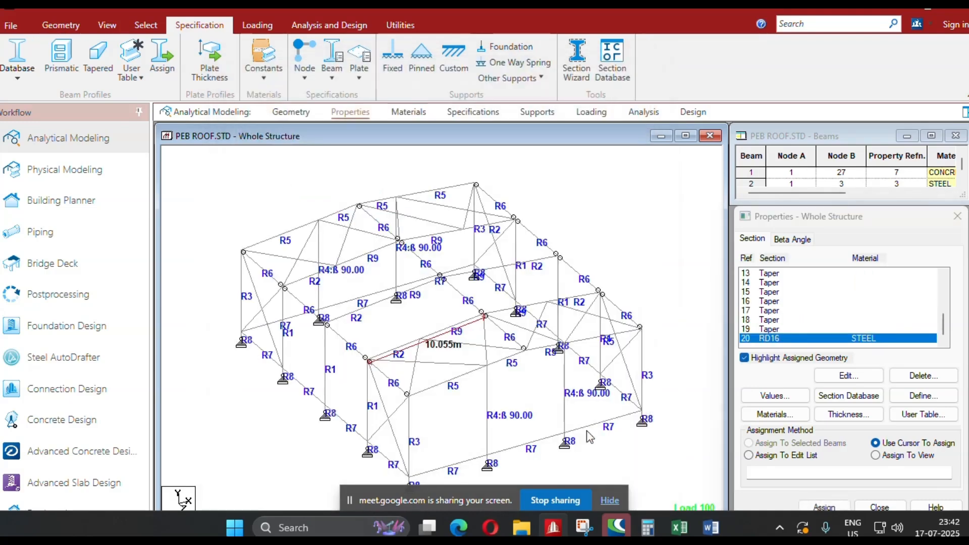
Select all beams with a missing property and assign the RD16 section to them.
left_click(145, 25)
left_click(901, 86)
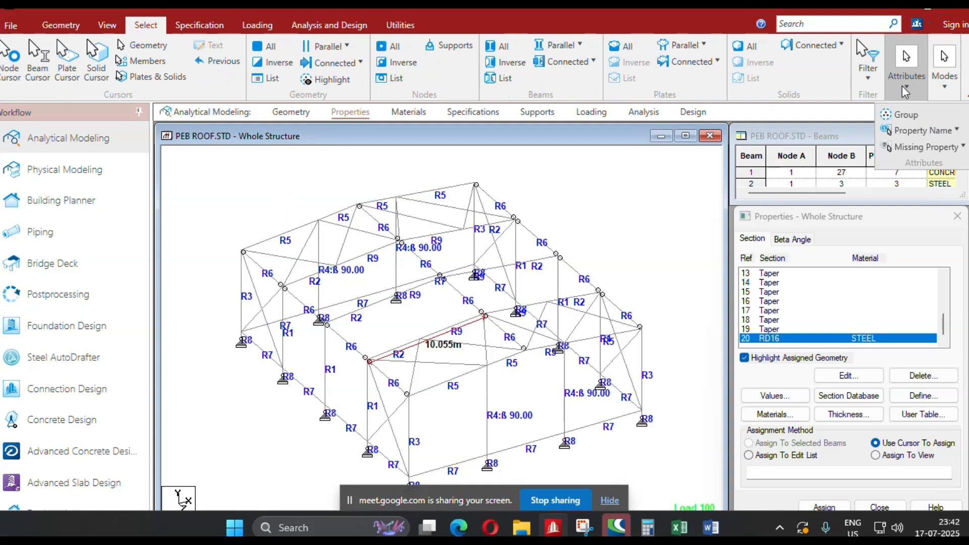
left_click(923, 148)
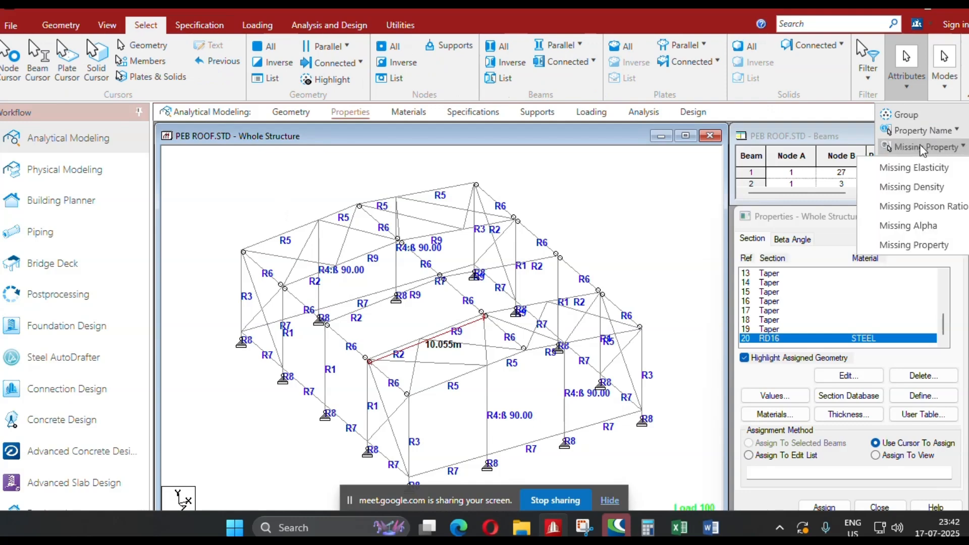
left_click(930, 245)
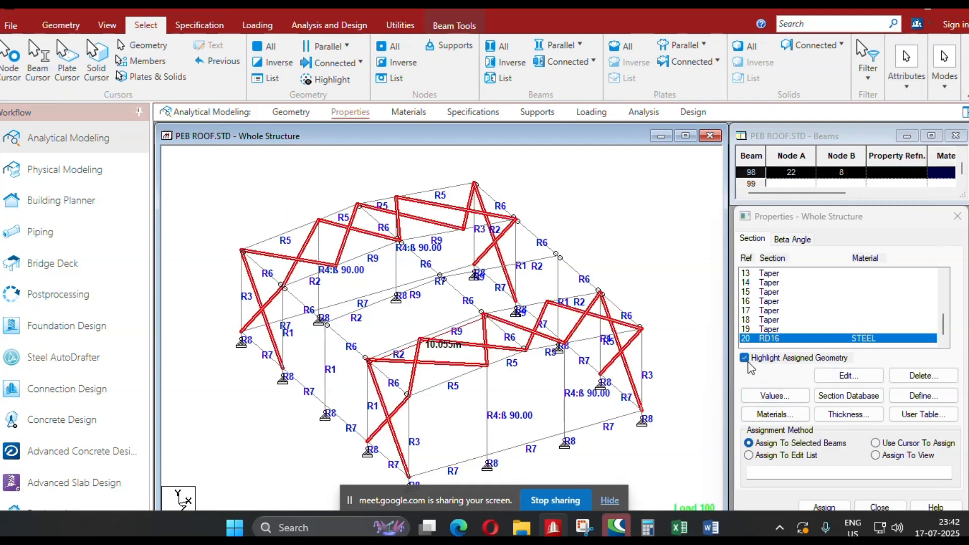
left_click(824, 507)
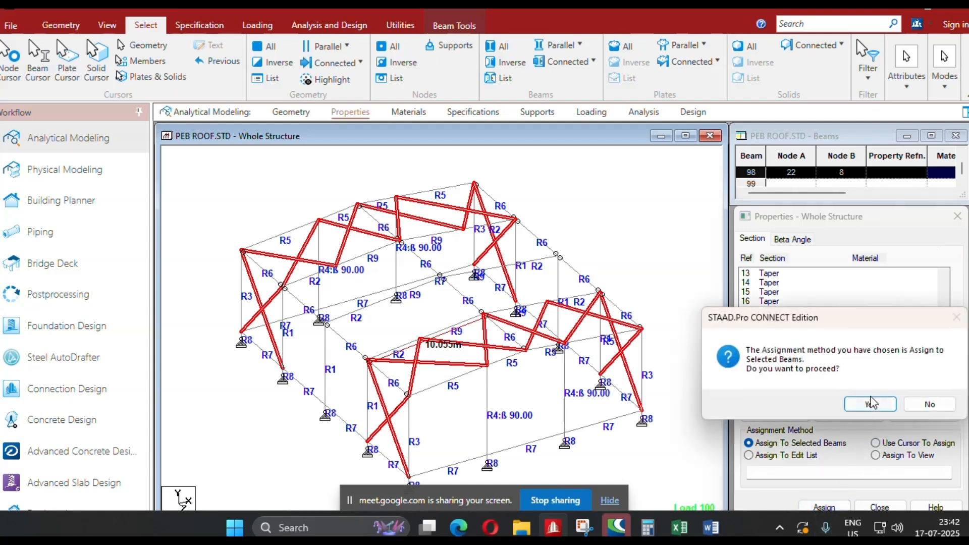
left_click(871, 404)
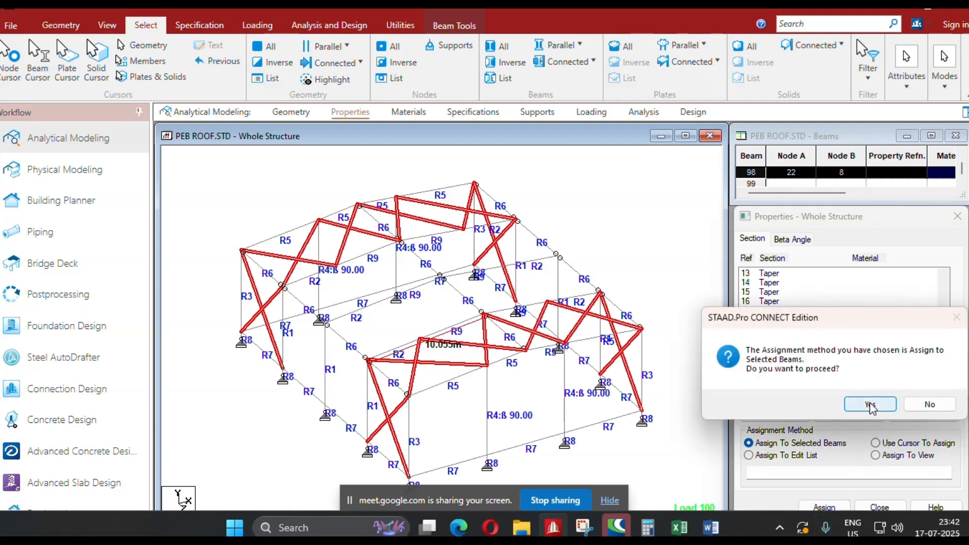
Create a cable member specification with an average initial tension of 5 kN.
left_click(470, 113)
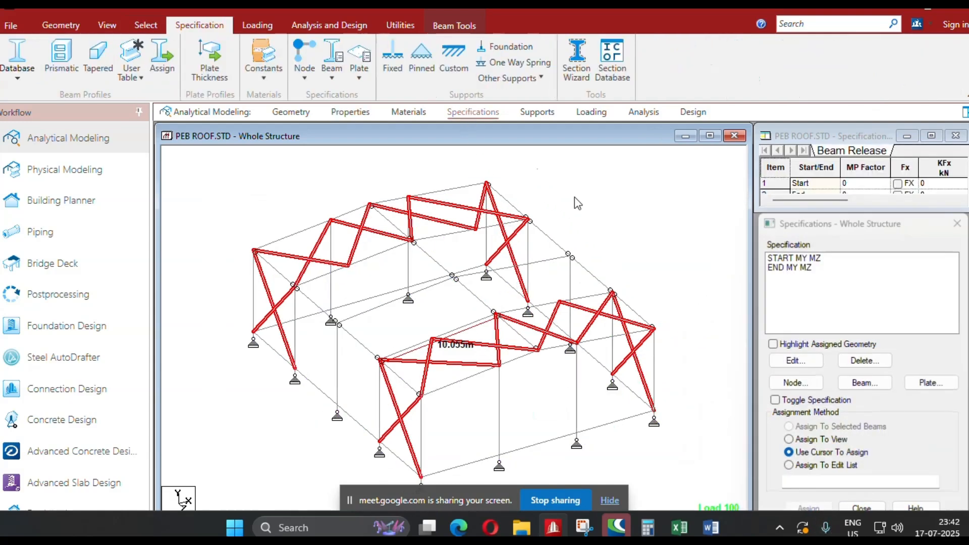
left_click(865, 383)
left_click(887, 271)
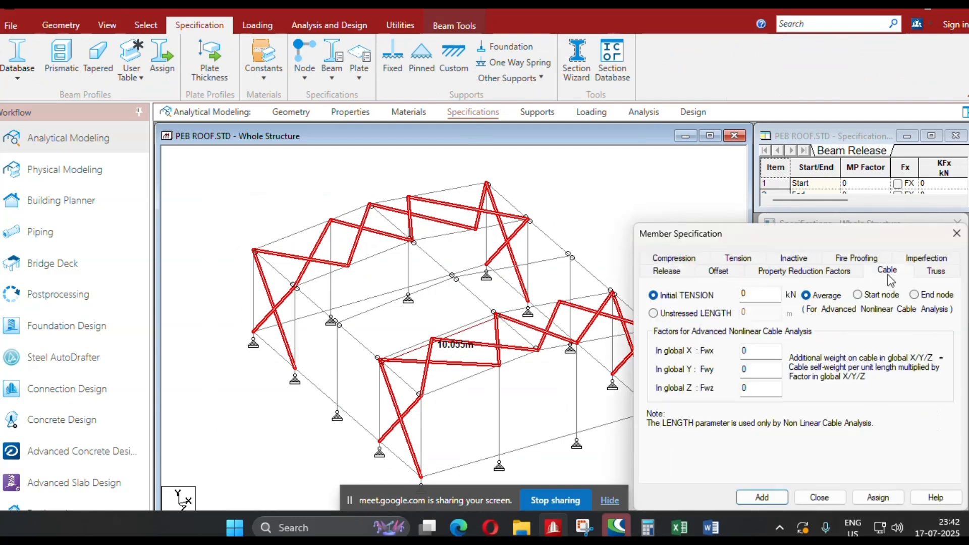
left_click_drag(833, 238, 635, 161)
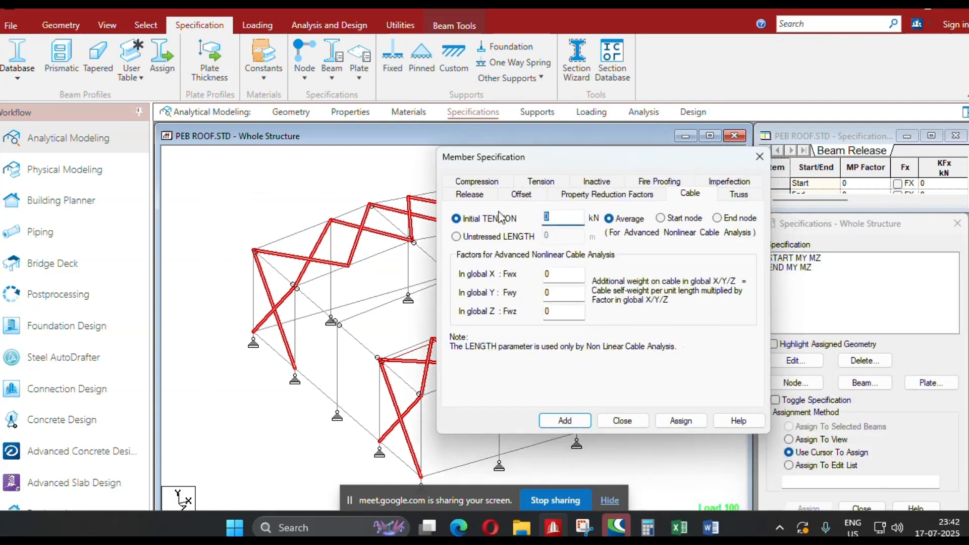
left_click(564, 421)
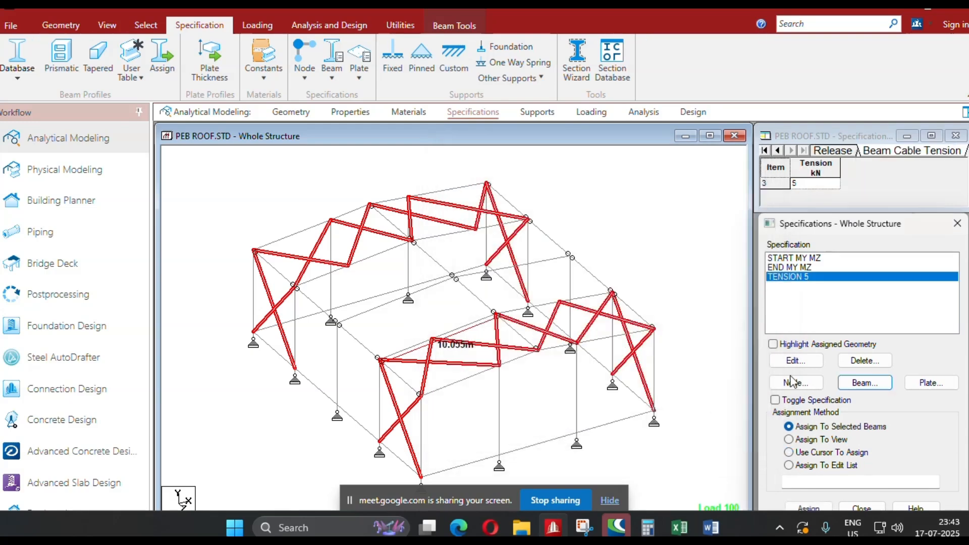
Assign the TENSION 5 cable specification to the selected wall and roof brace beams and clear the selection.
left_click(809, 508)
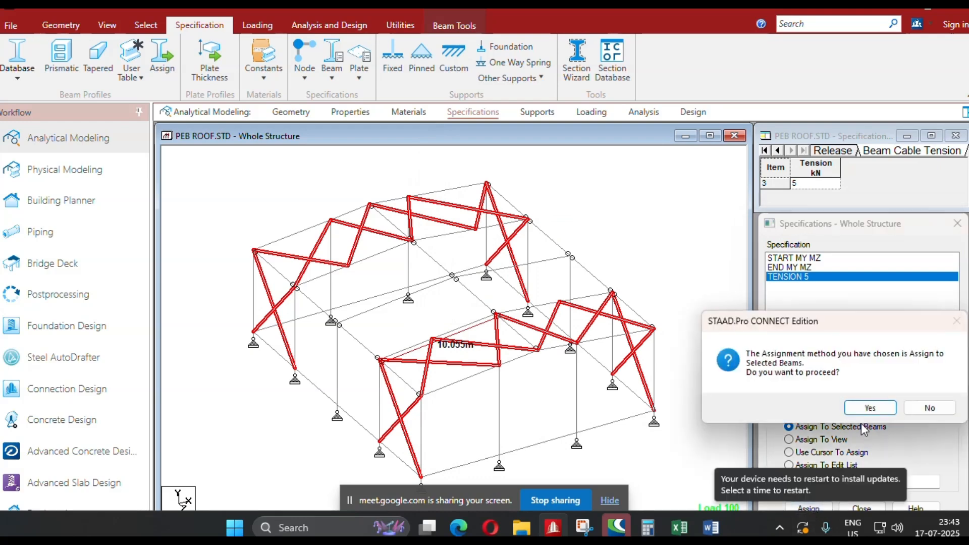
left_click(870, 408)
scroll(416, 443, "up", 4)
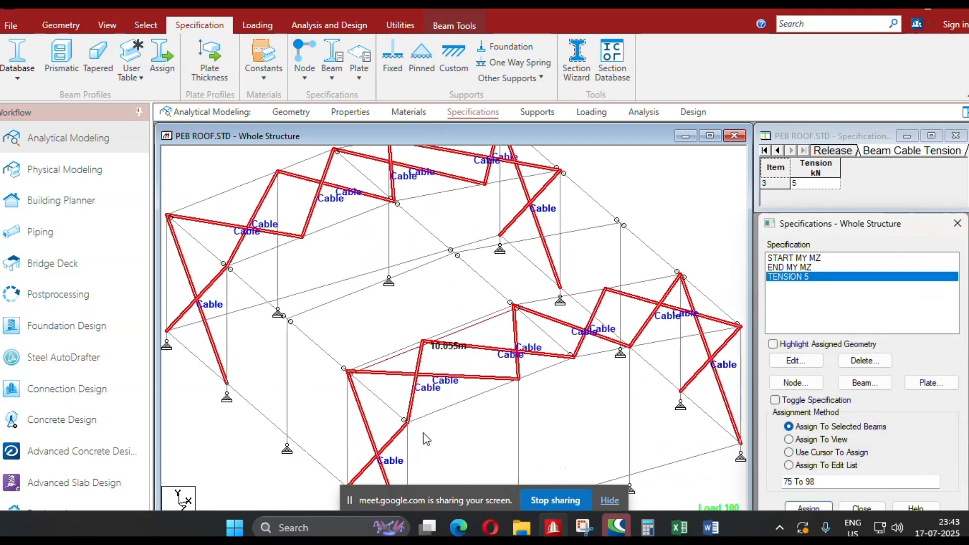
middle_click_drag(490, 423, 555, 347)
scroll(477, 373, "down", 1)
middle_click_drag(477, 373, 493, 356)
scroll(577, 315, "down", 2)
middle_click_drag(576, 313, 455, 400)
scroll(465, 333, "down", 1)
left_click(656, 215)
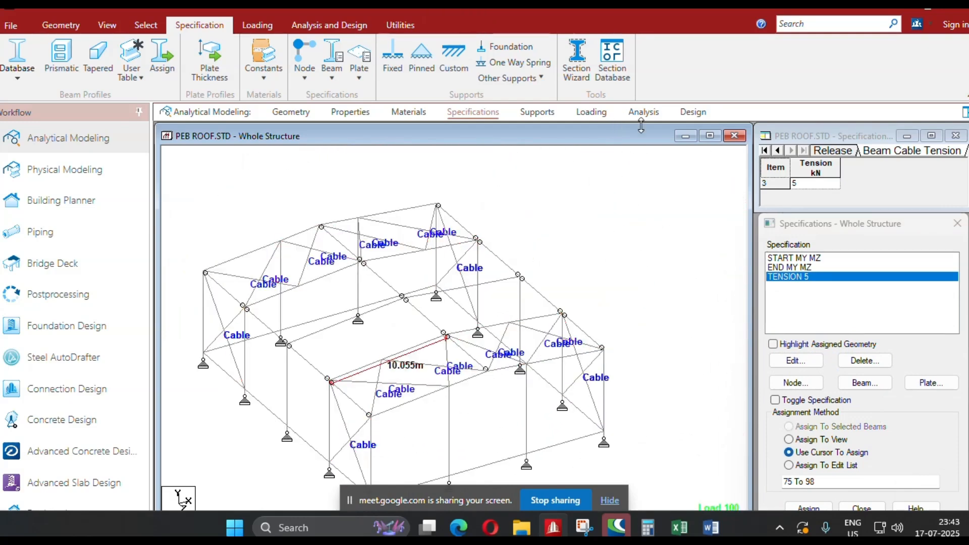
Save the modified structure, run the analysis and steel design, and stay in modeling mode.
left_click(695, 116)
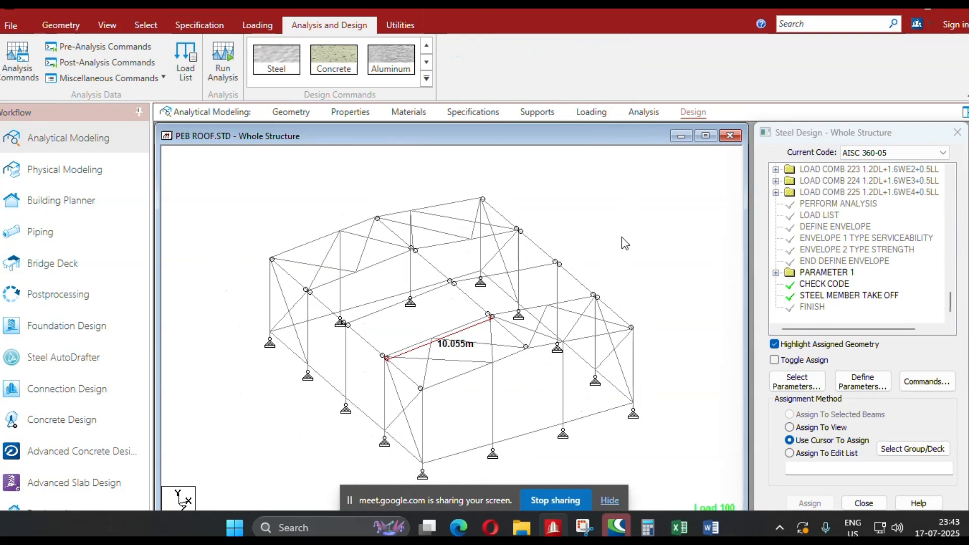
key("ctrl+F5")
left_click(520, 329)
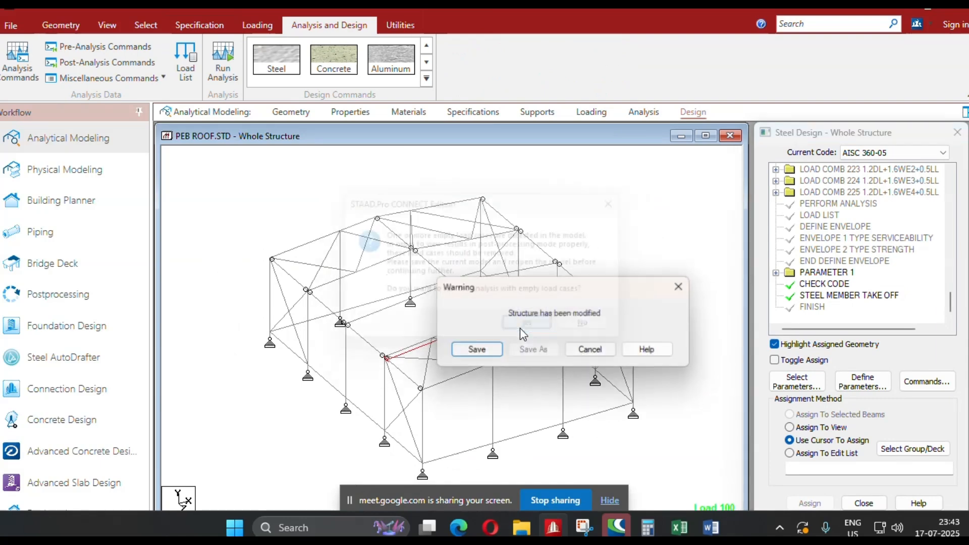
left_click(478, 351)
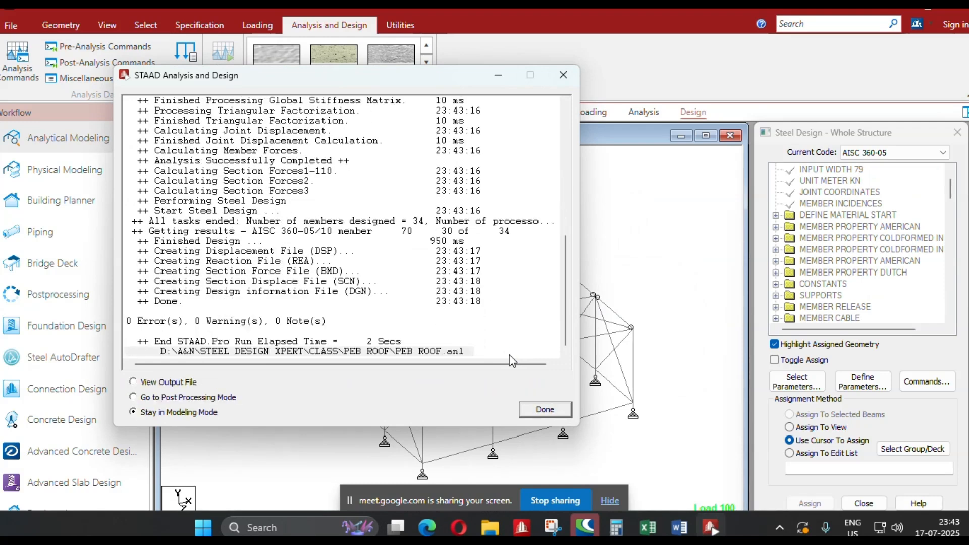
left_click(535, 412)
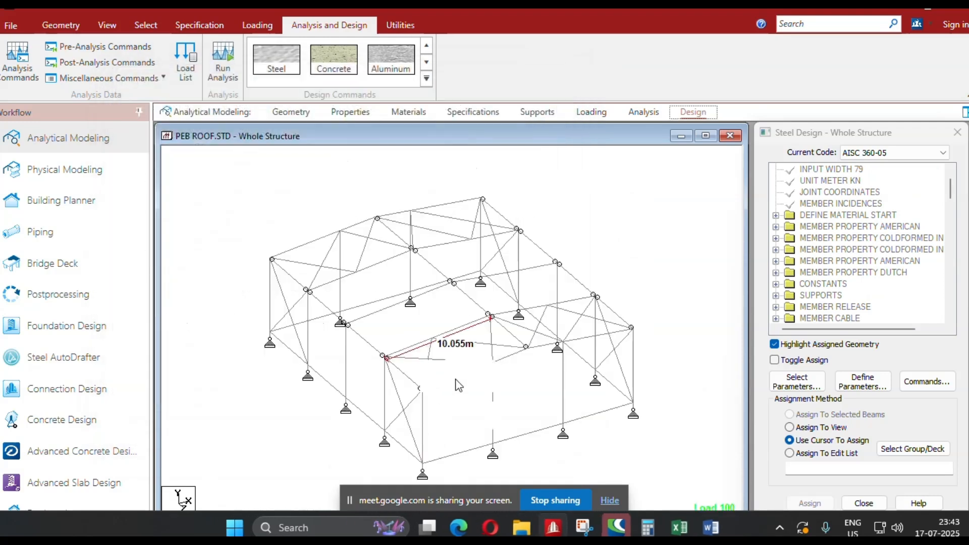
Display the design results as a basic diagram based on actual ratio with values, and examine the member ratios across the frame.
left_click(278, 113)
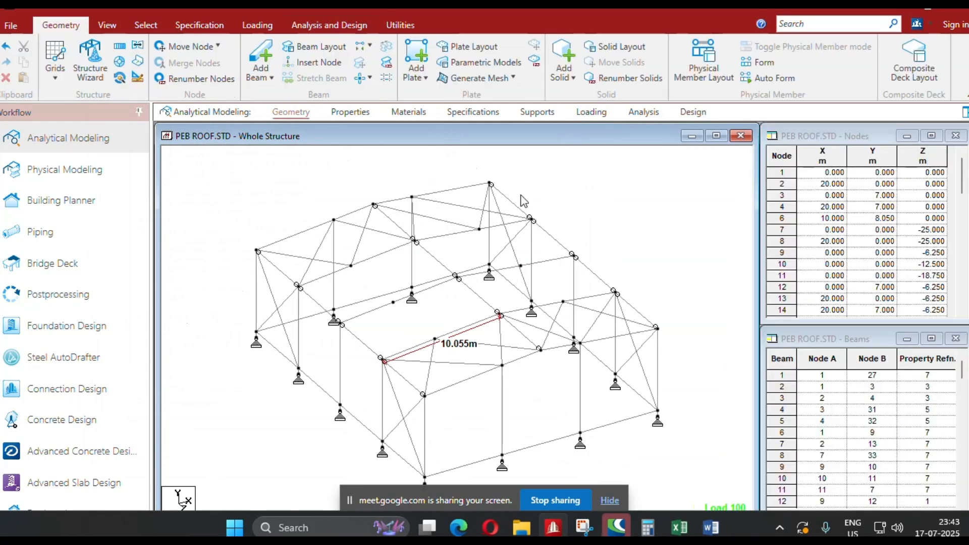
right_click(556, 186)
left_click(588, 415)
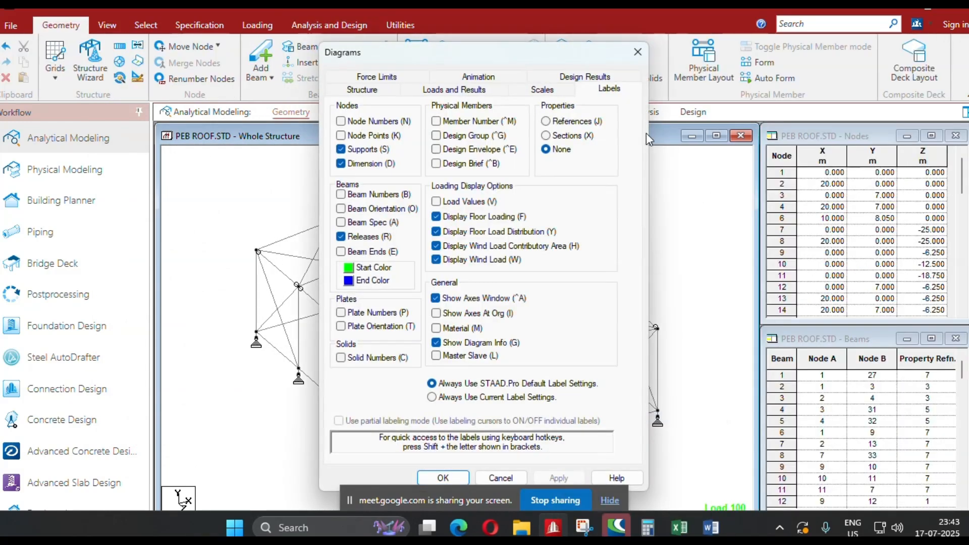
left_click(586, 77)
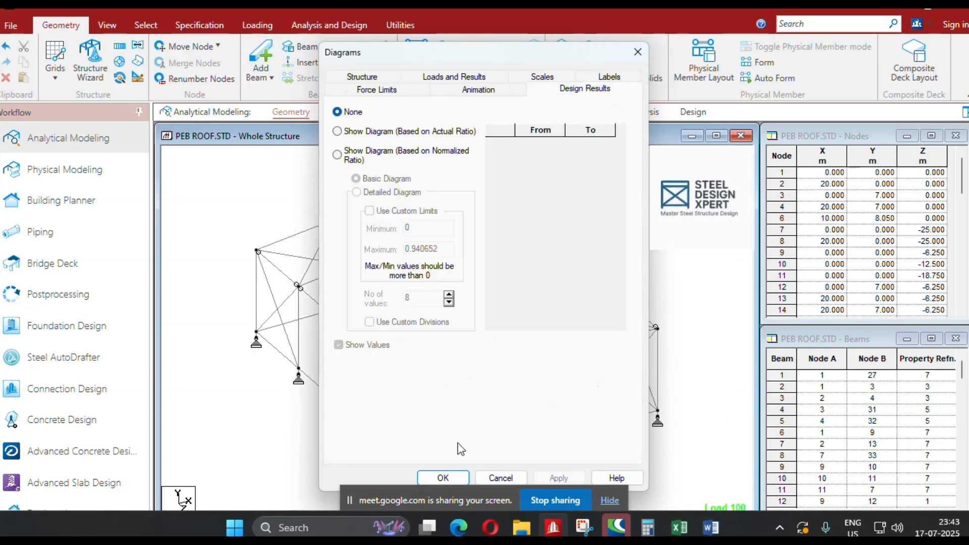
left_click(374, 131)
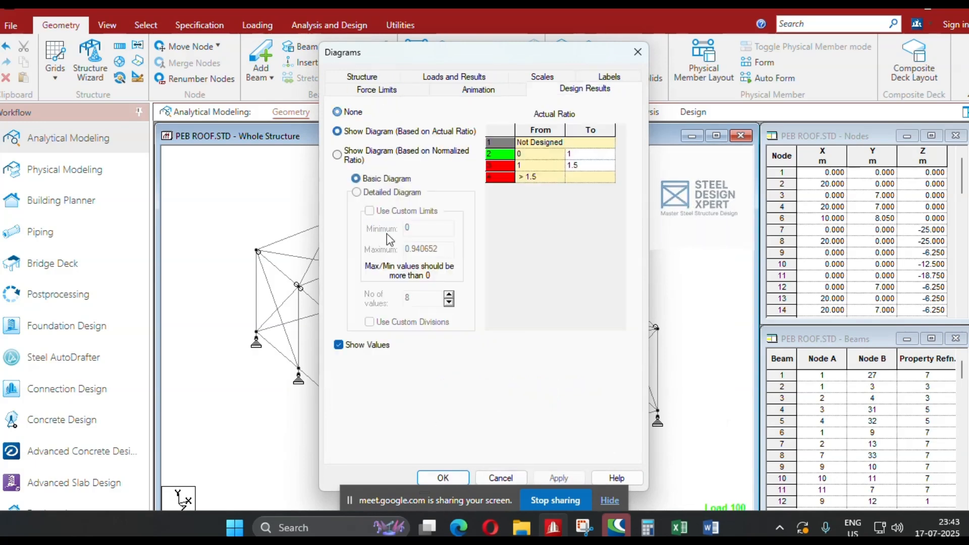
left_click(436, 475)
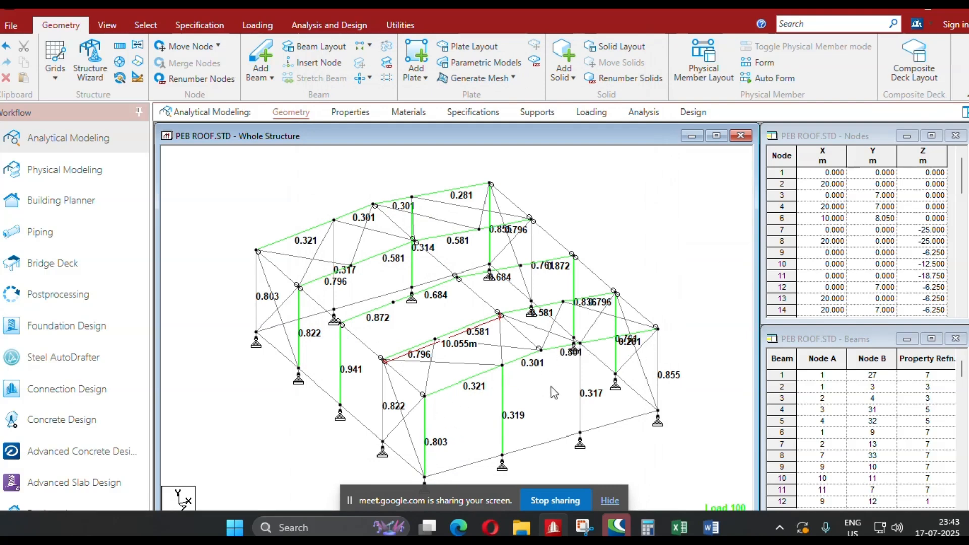
scroll(396, 331, "up", 1)
scroll(278, 251, "up", 1)
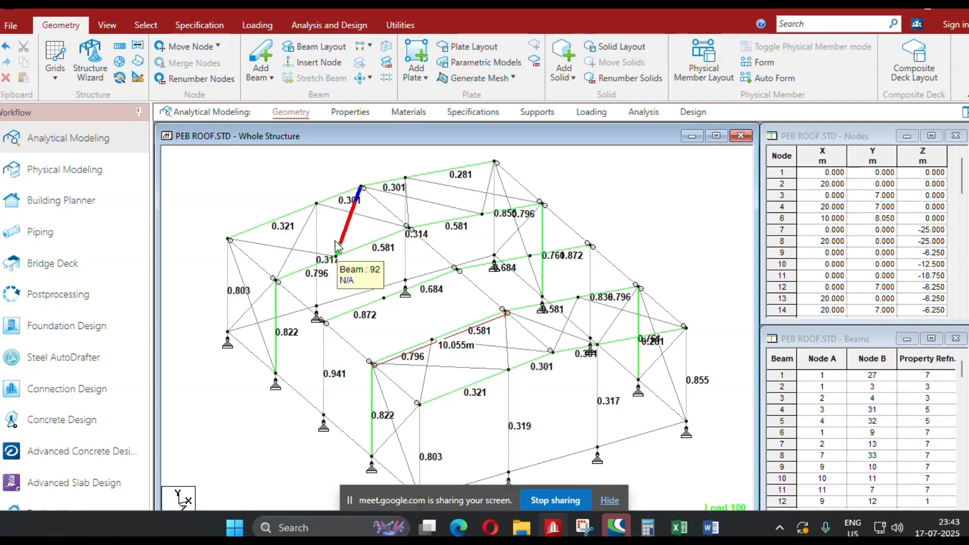
middle_click_drag(294, 300, 358, 288)
middle_click_drag(444, 380, 422, 389)
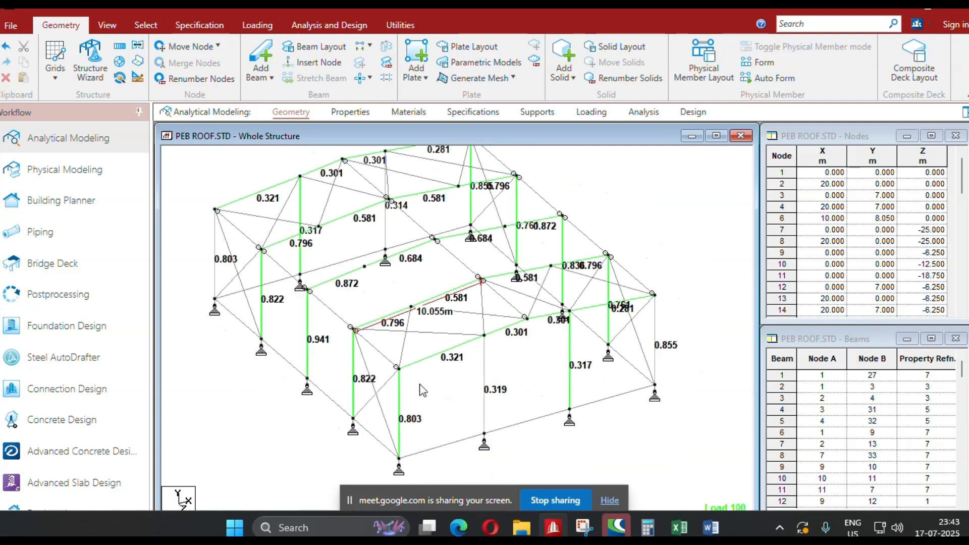
Save the PEB ROOF model under its existing name.
key("ctrl+s")
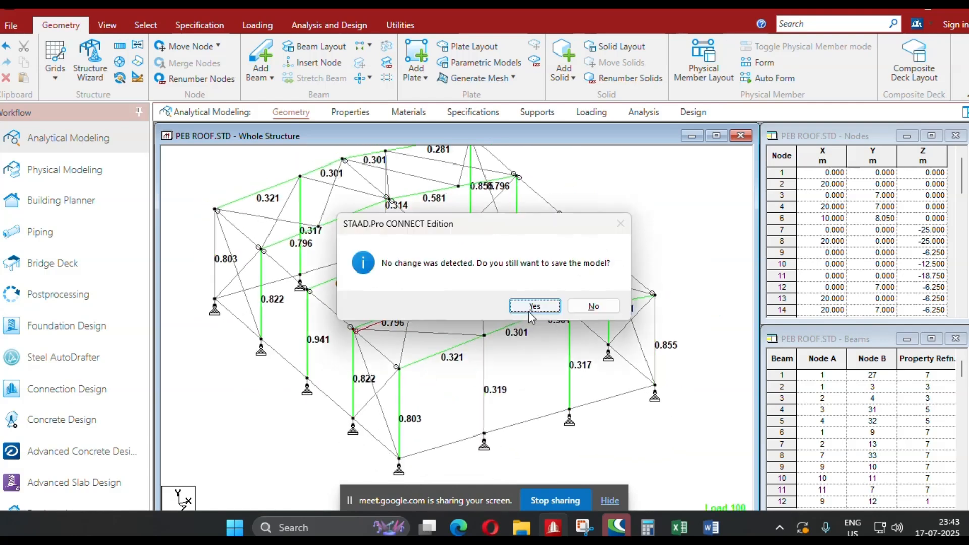
left_click(530, 313)
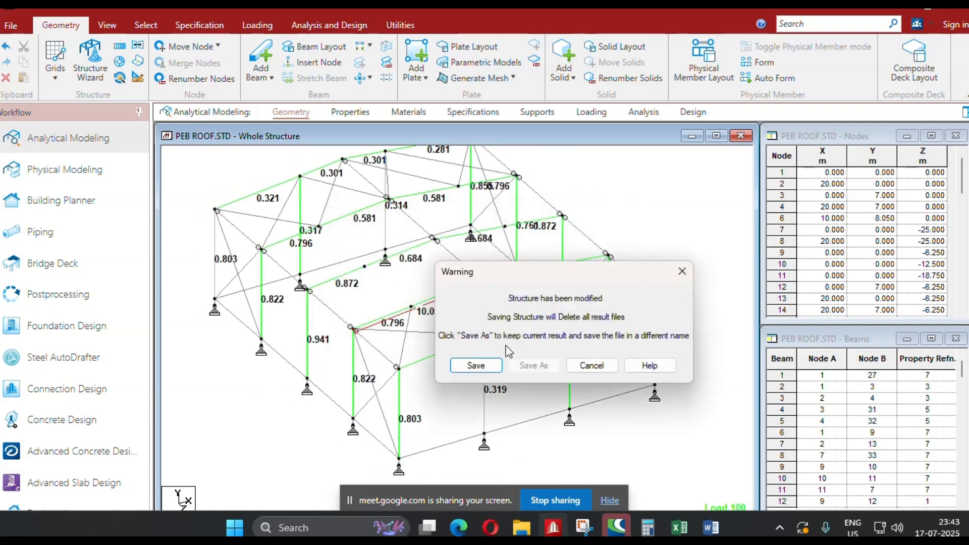
left_click(468, 369)
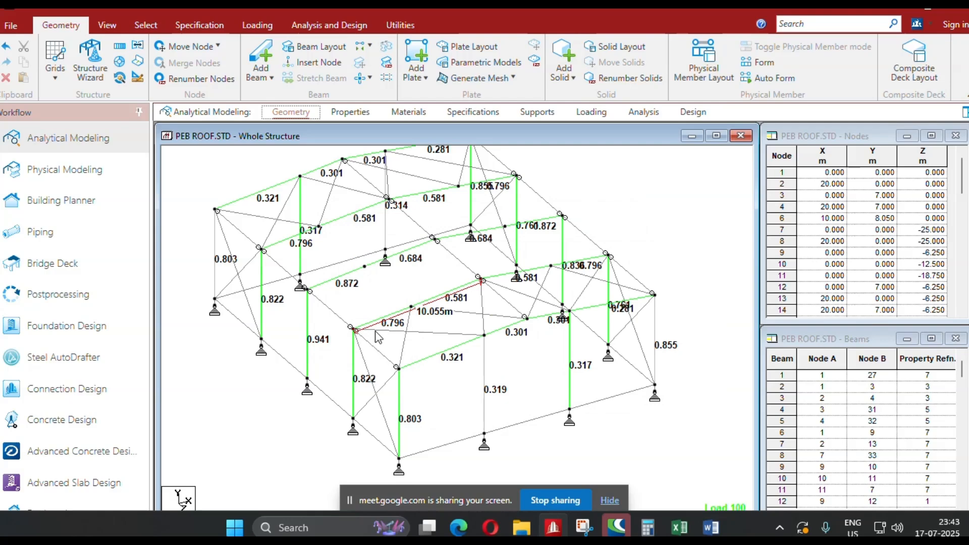
Open the postprocessing results with 100 DL+LL as the only selected load case.
left_click(78, 294)
left_click(481, 349)
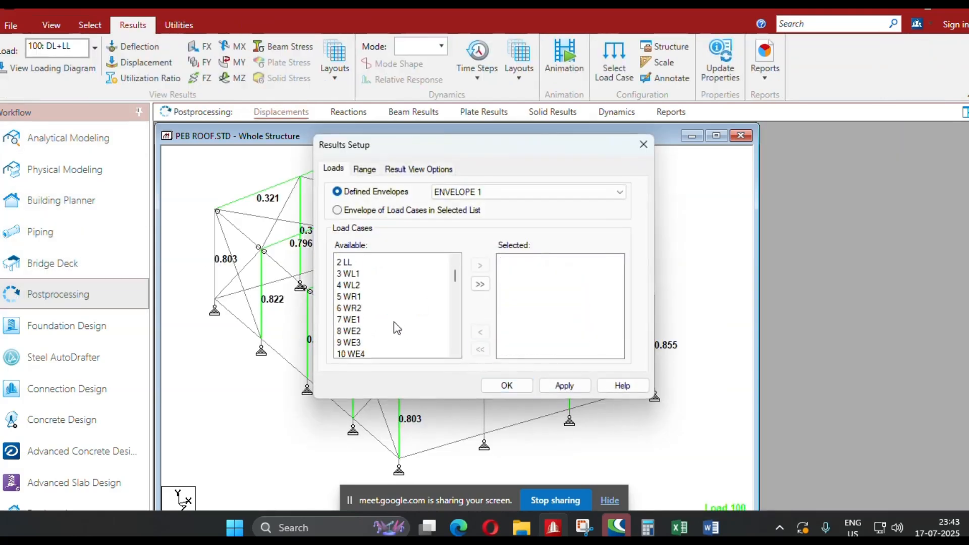
scroll(389, 323, "down", 2)
left_click(369, 306)
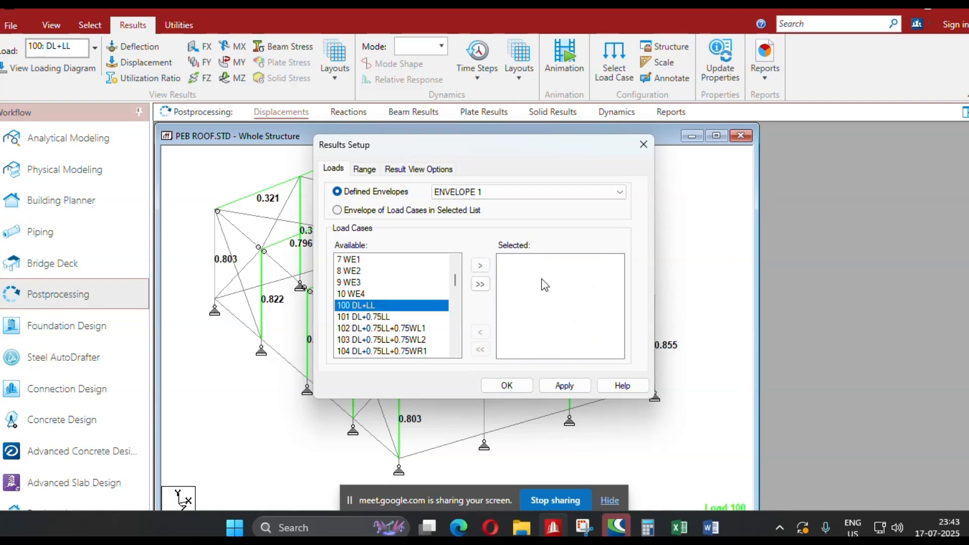
left_click(480, 266)
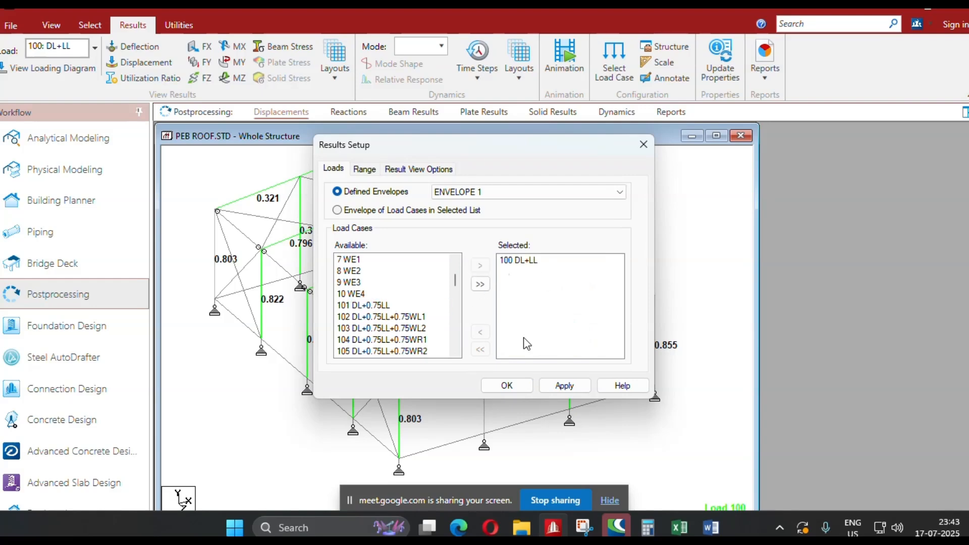
left_click(507, 386)
Review the node displacement summary, highlight the node with the minimum vertical Y displacement, and return to analytical modeling.
left_click(635, 153)
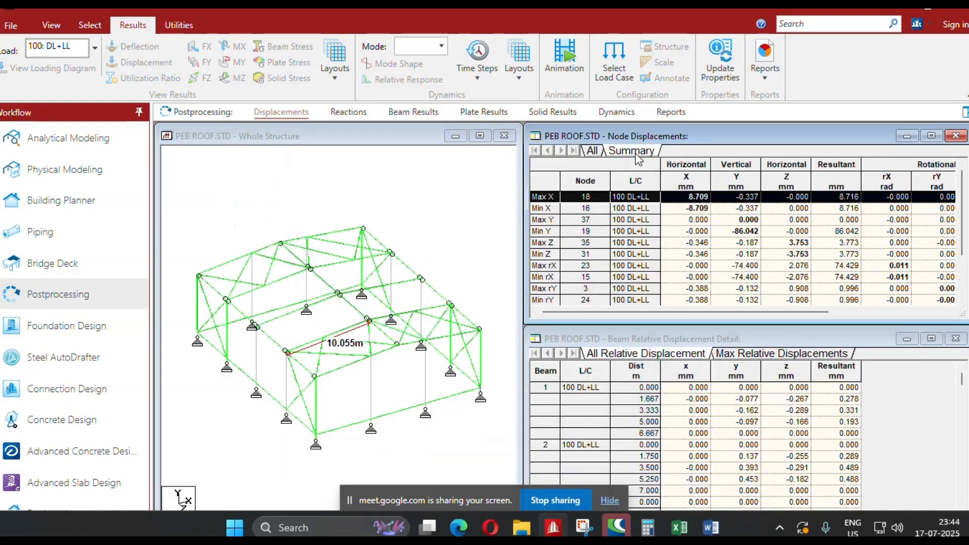
left_click(544, 244)
left_click(541, 231)
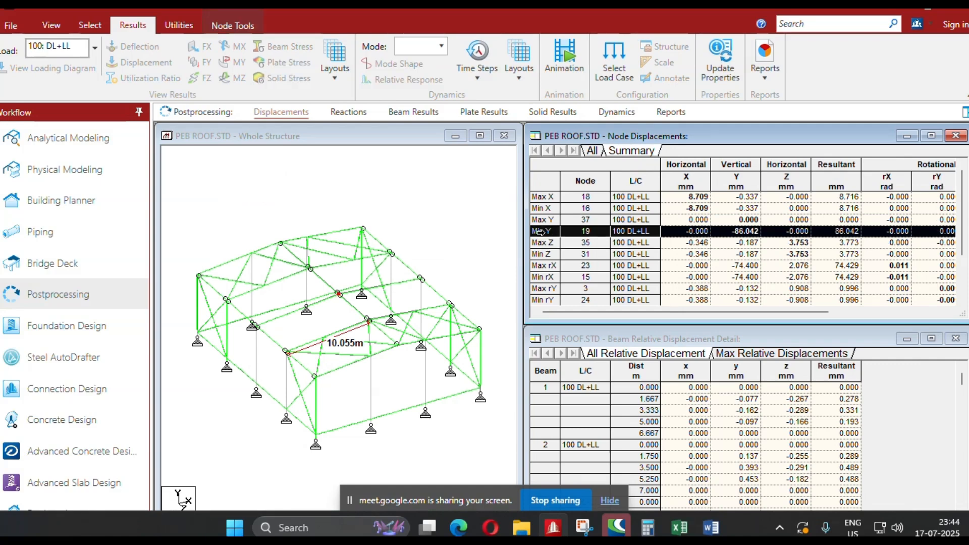
left_click(235, 26)
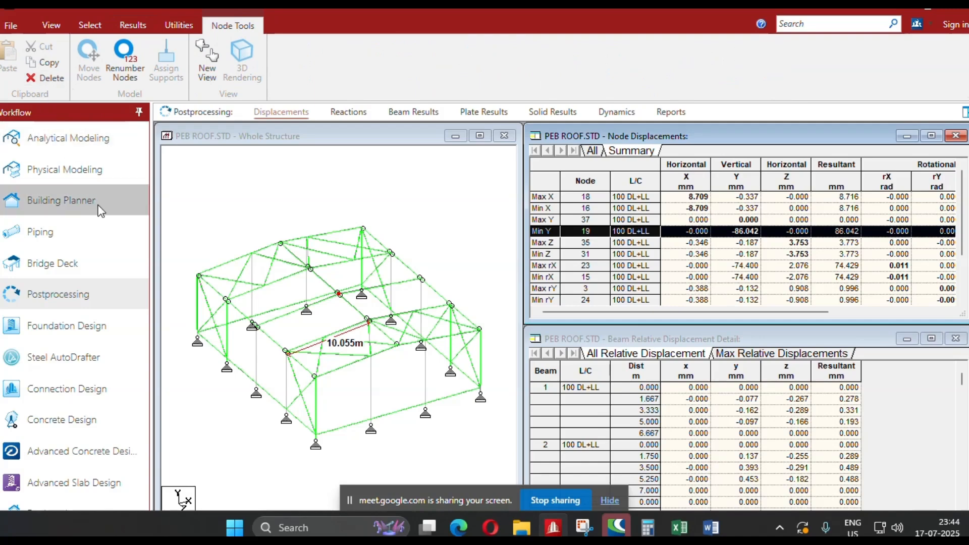
left_click(84, 139)
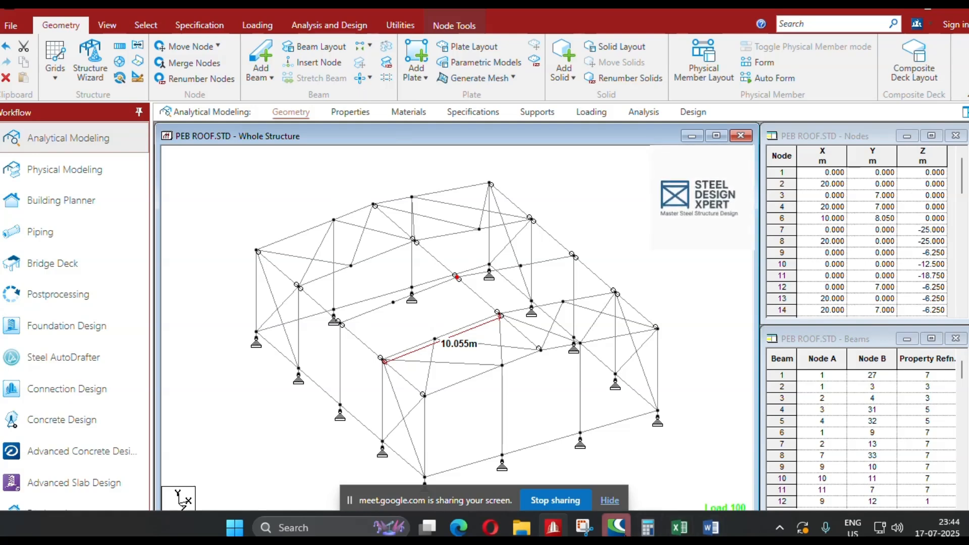
Switch to Calculator, divide the 20000 mm span by 180 to get the deflection limit, and close it.
left_click(647, 527)
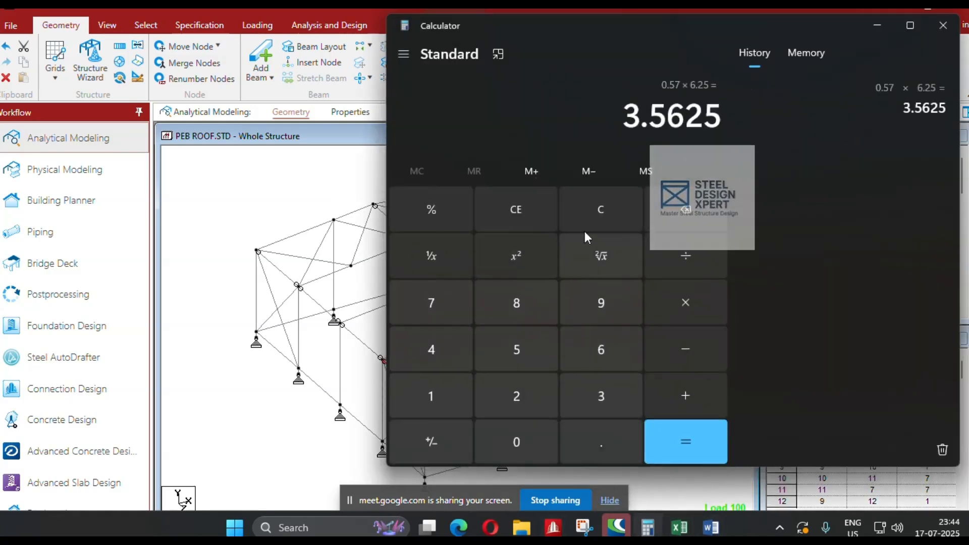
left_click(607, 212)
left_click(518, 404)
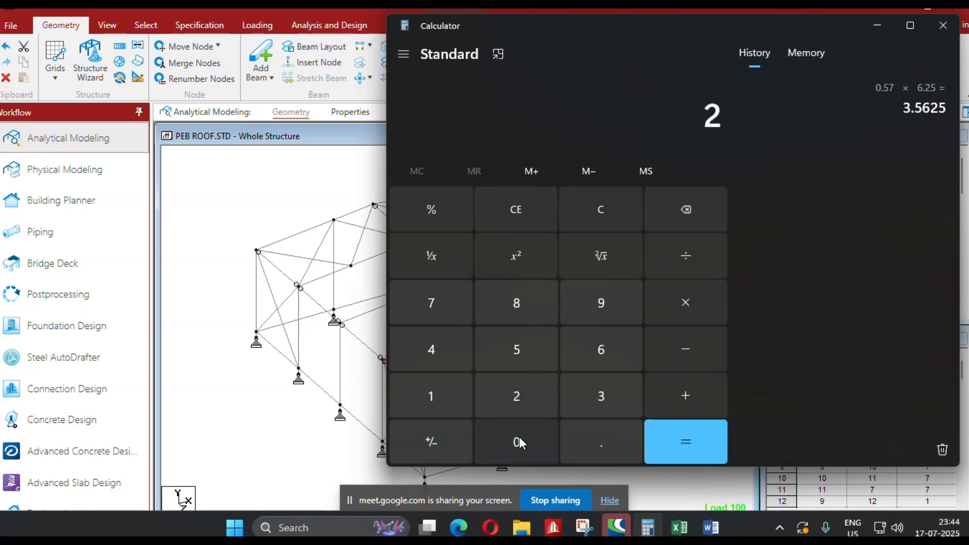
triple_click(517, 441)
left_click(517, 442)
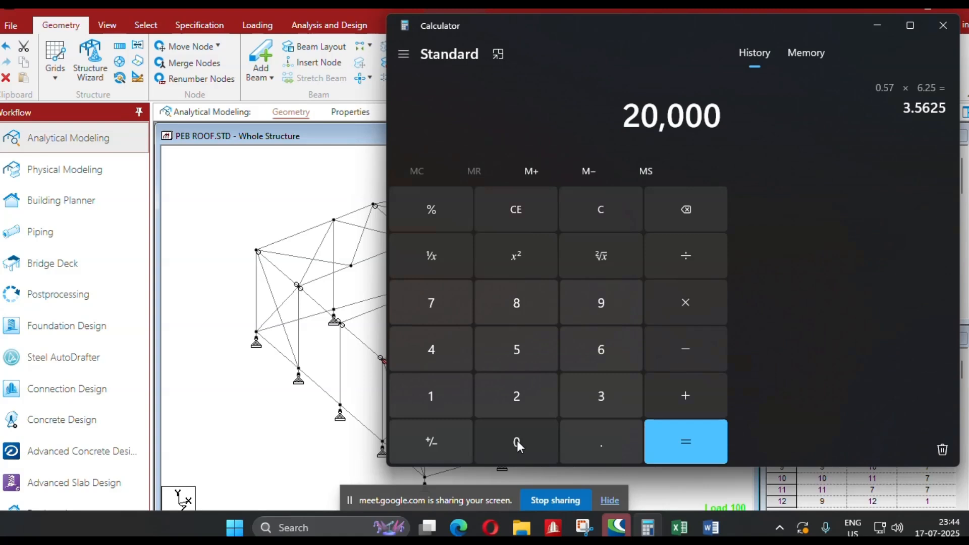
key("slash")
type("180")
key("Return")
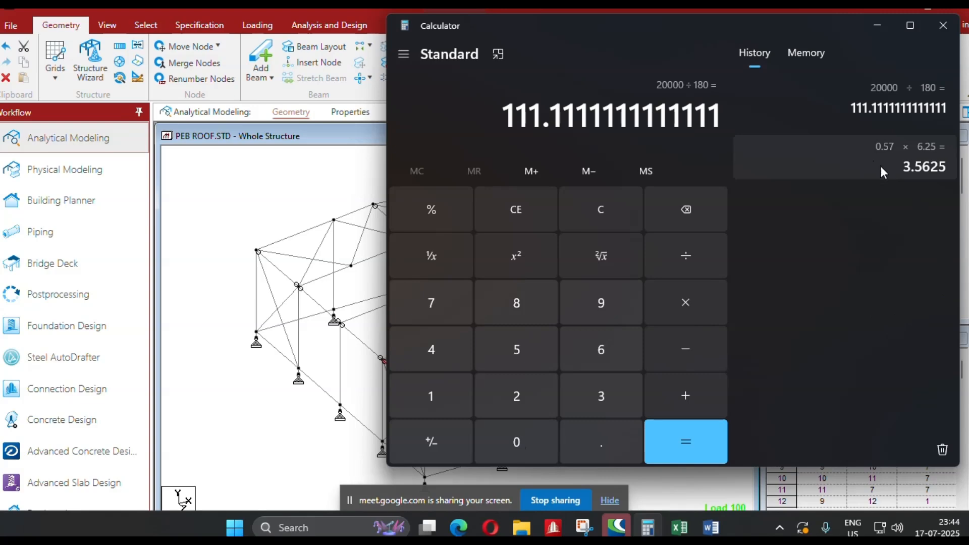
left_click(944, 32)
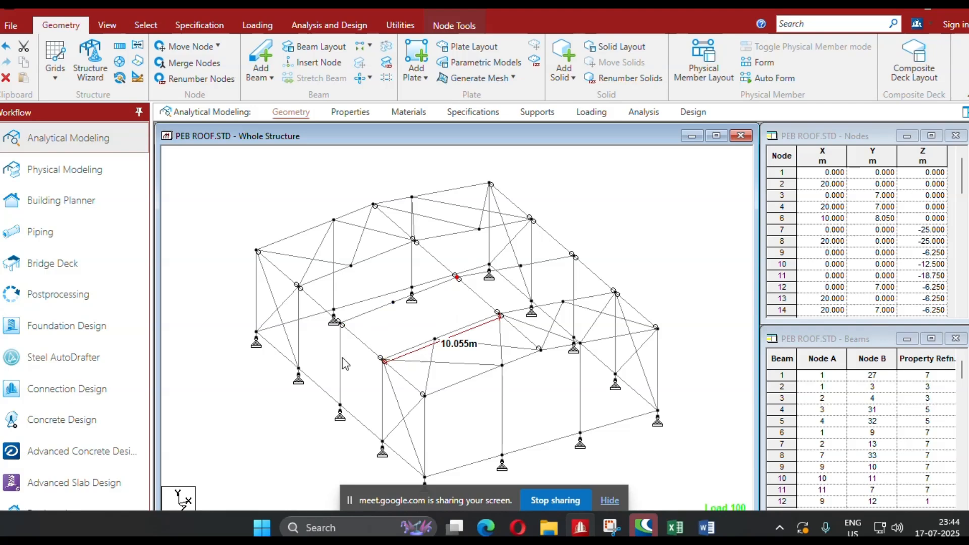
Show the design results on the whole structure as a basic actual-ratio diagram with values.
right_click(594, 197)
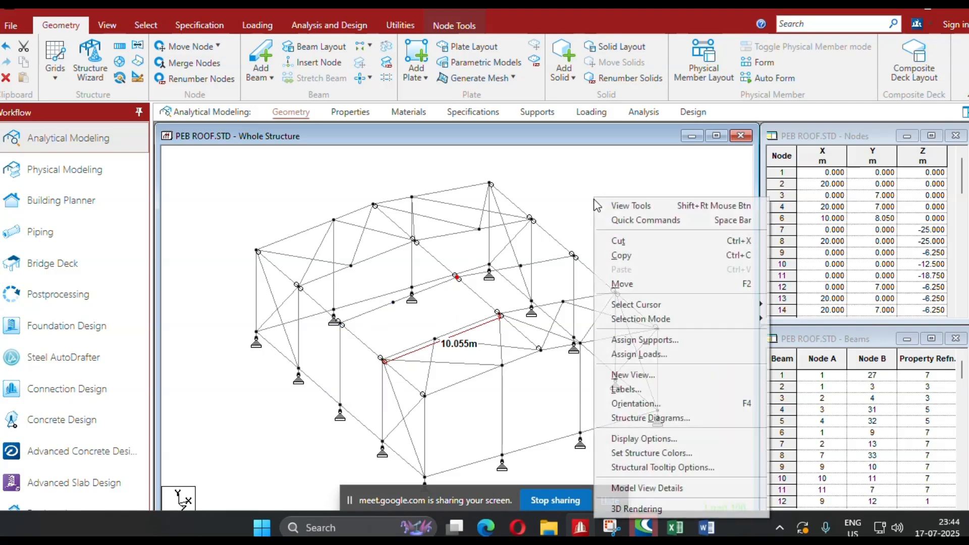
left_click(635, 389)
left_click(595, 89)
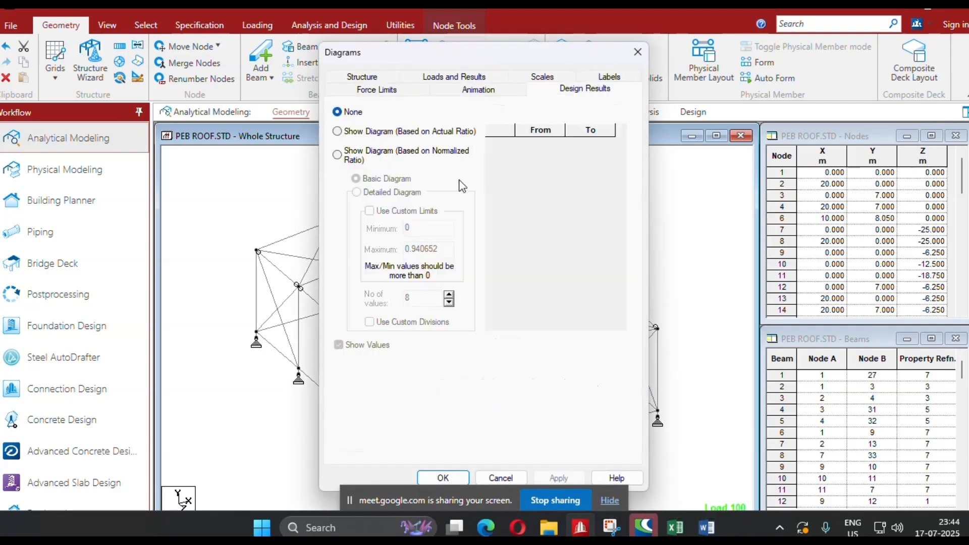
left_click(366, 133)
left_click_drag(390, 59, 188, 12)
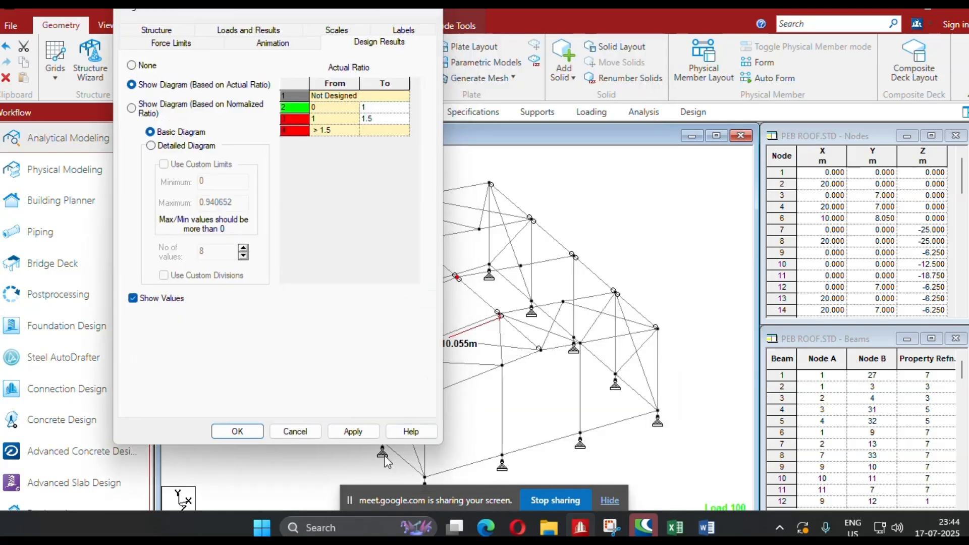
left_click(354, 431)
left_click(236, 431)
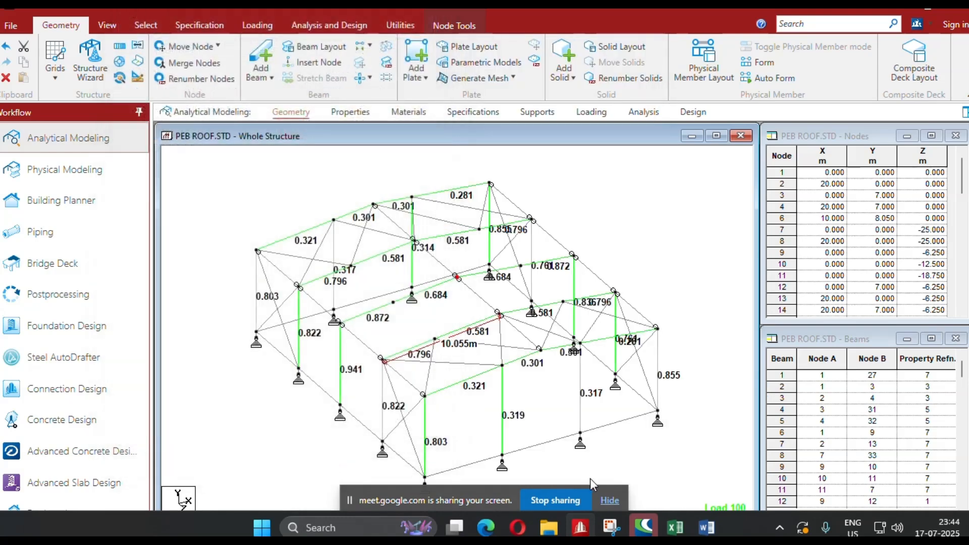
Examine the design ratios of the columns, rafters and end-wall members, and clear the node selection.
scroll(552, 446, "up", 1)
middle_click_drag(561, 450, 538, 416)
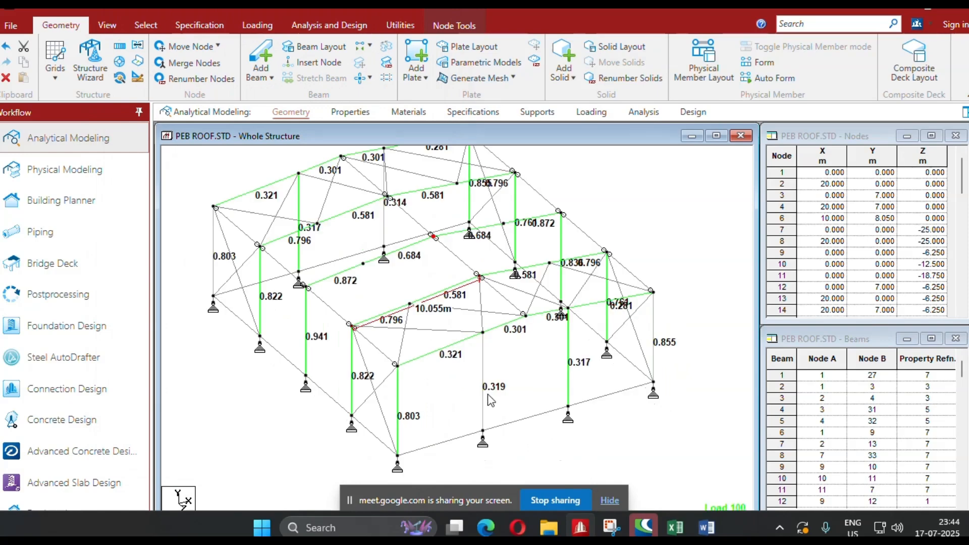
scroll(487, 393, "down", 1)
middle_click_drag(381, 354, 417, 422)
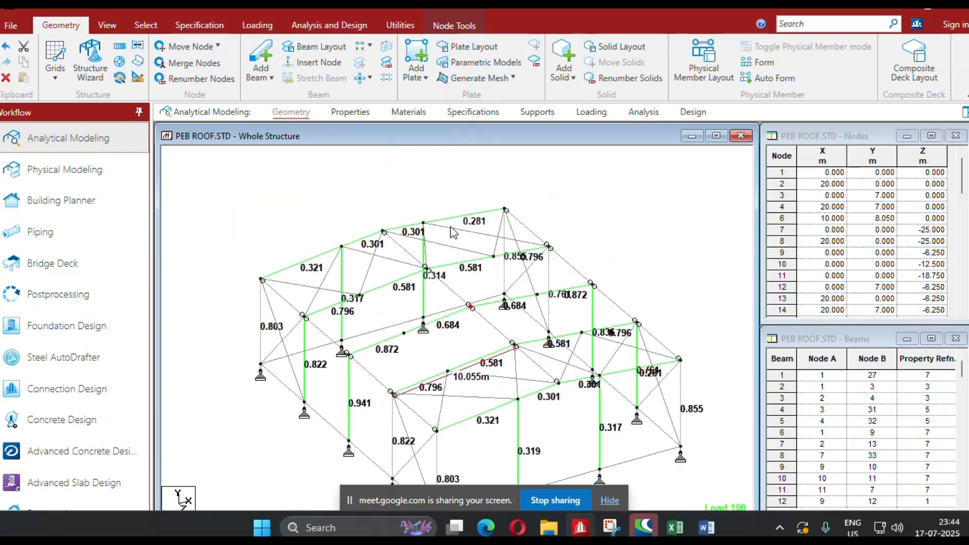
middle_click_drag(409, 463, 386, 395)
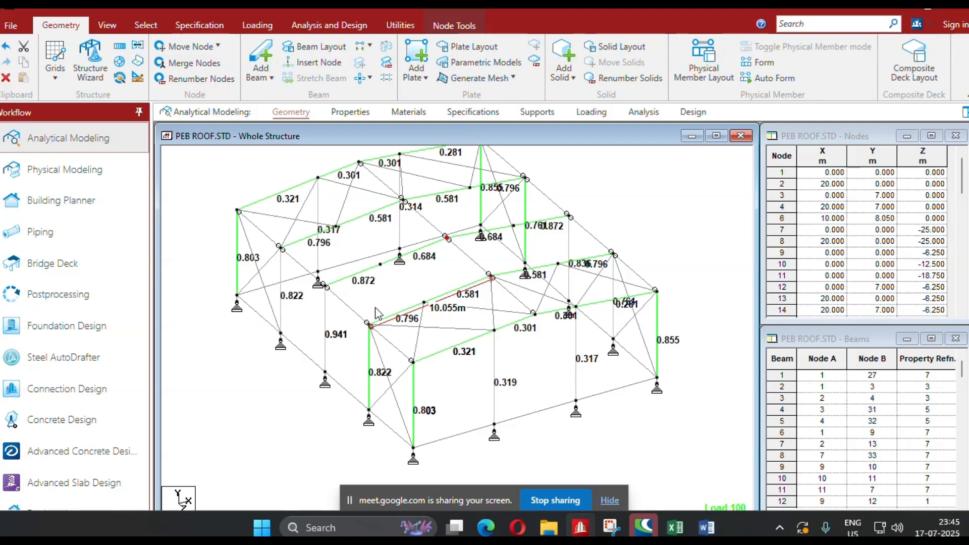
scroll(376, 308, "down", 5)
scroll(420, 323, "up", 4)
left_click(629, 239)
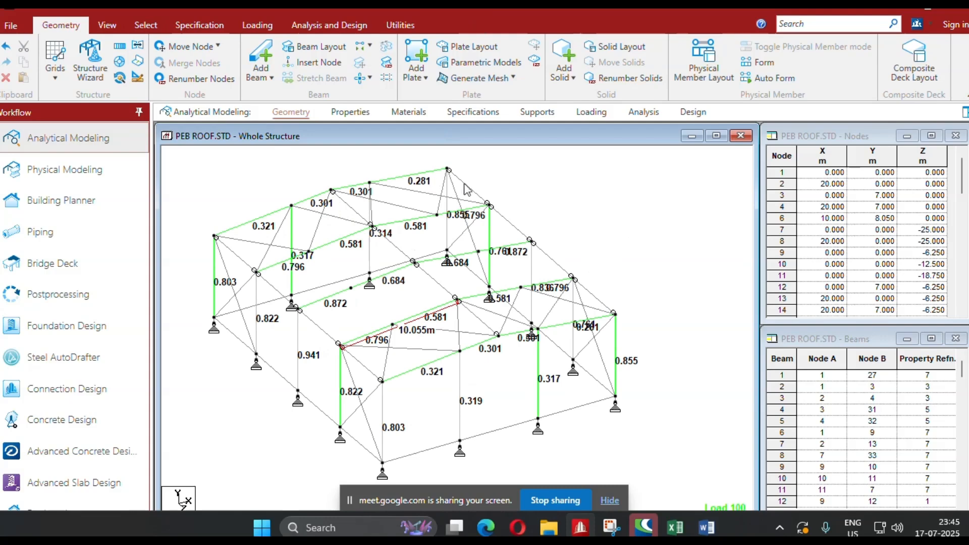
scroll(395, 319, "down", 1)
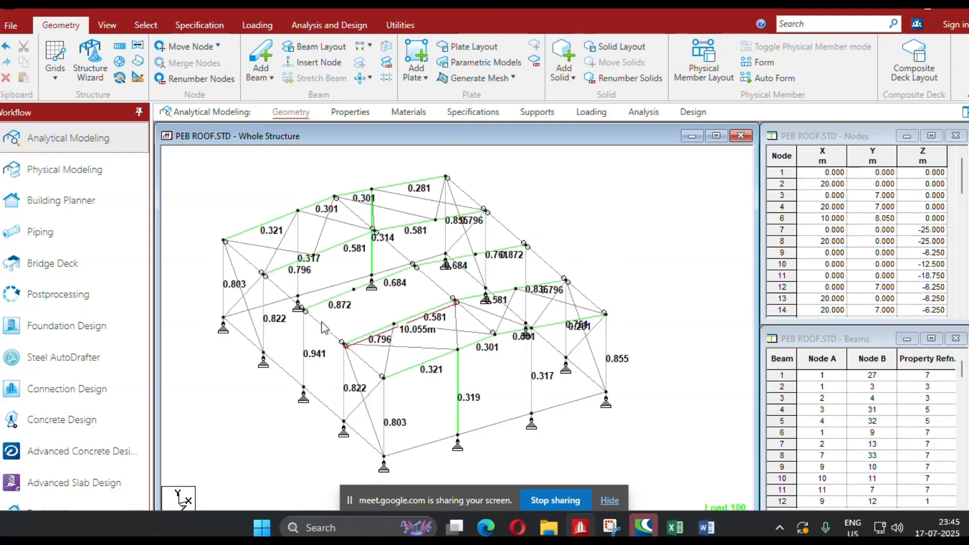